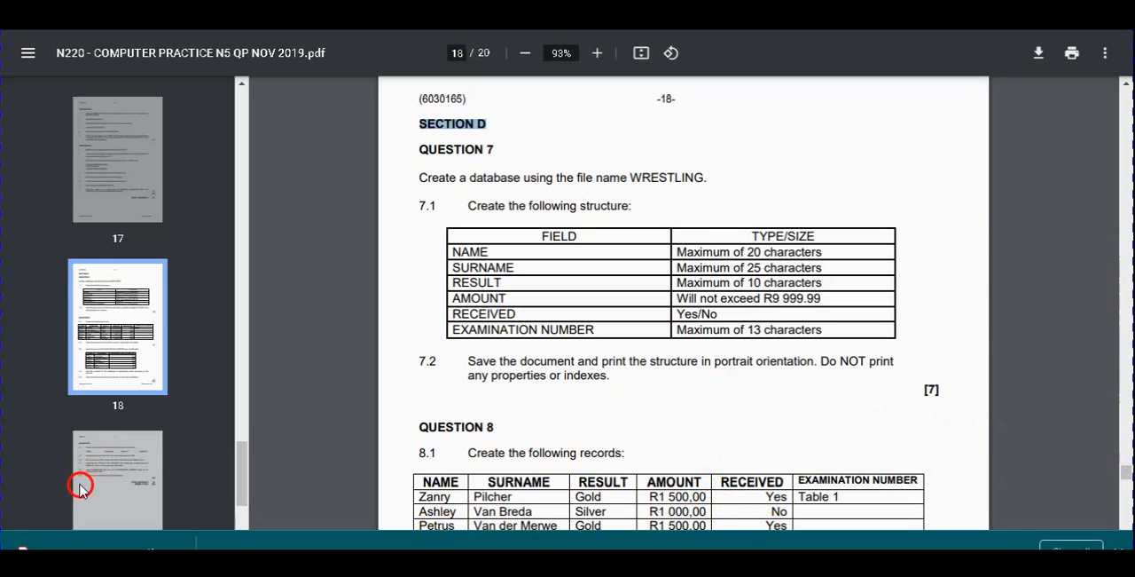
Start Access 2016 and begin a new blank desktop database
{"action": "key", "text": "super"}
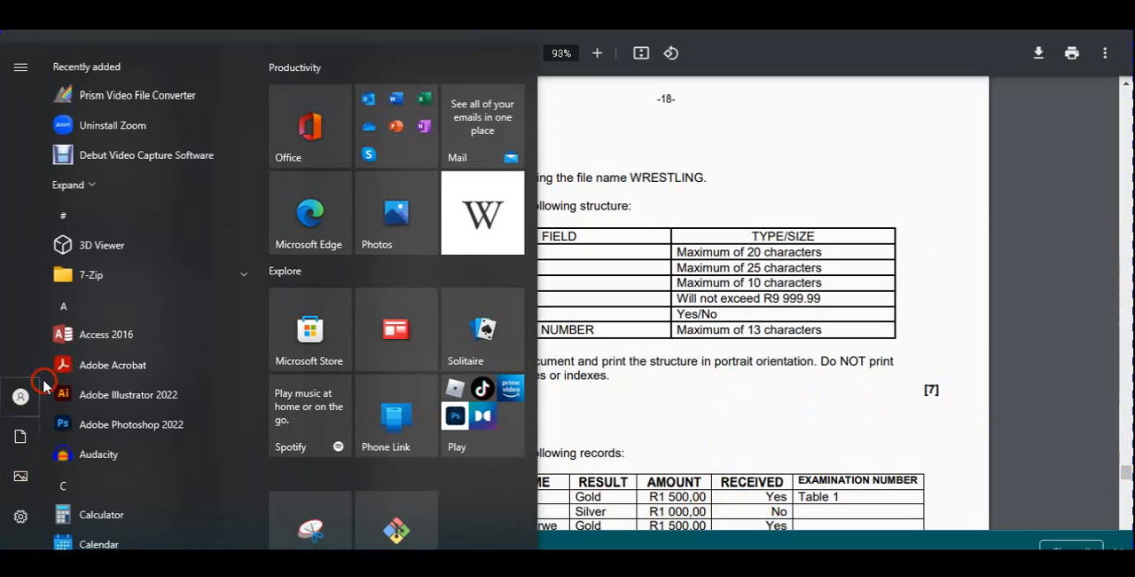
{"action": "left_click", "coordinate": [90, 335]}
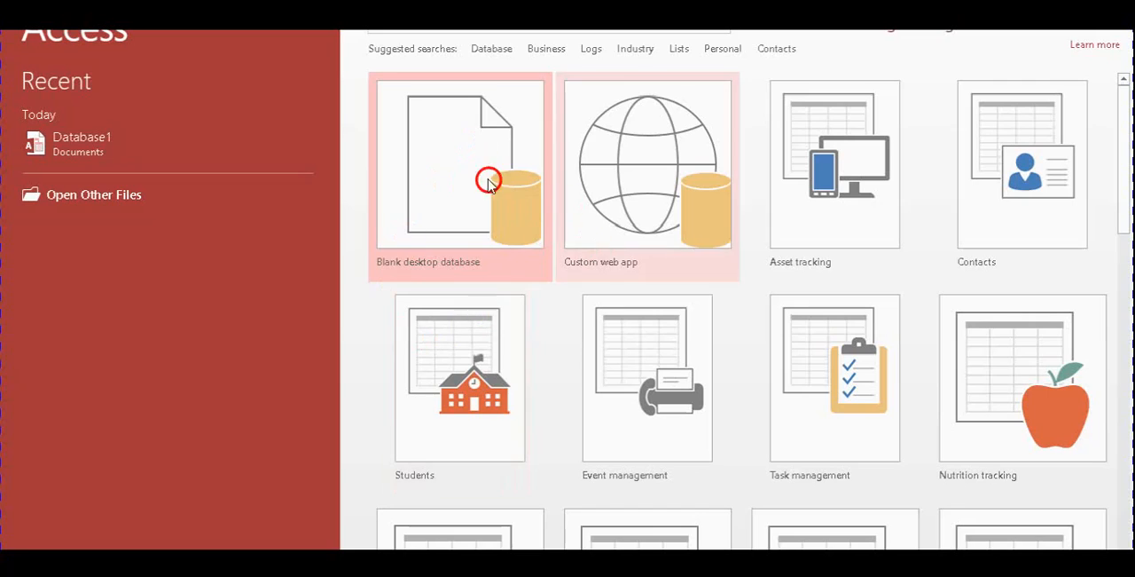
{"action": "left_click", "coordinate": [445, 234]}
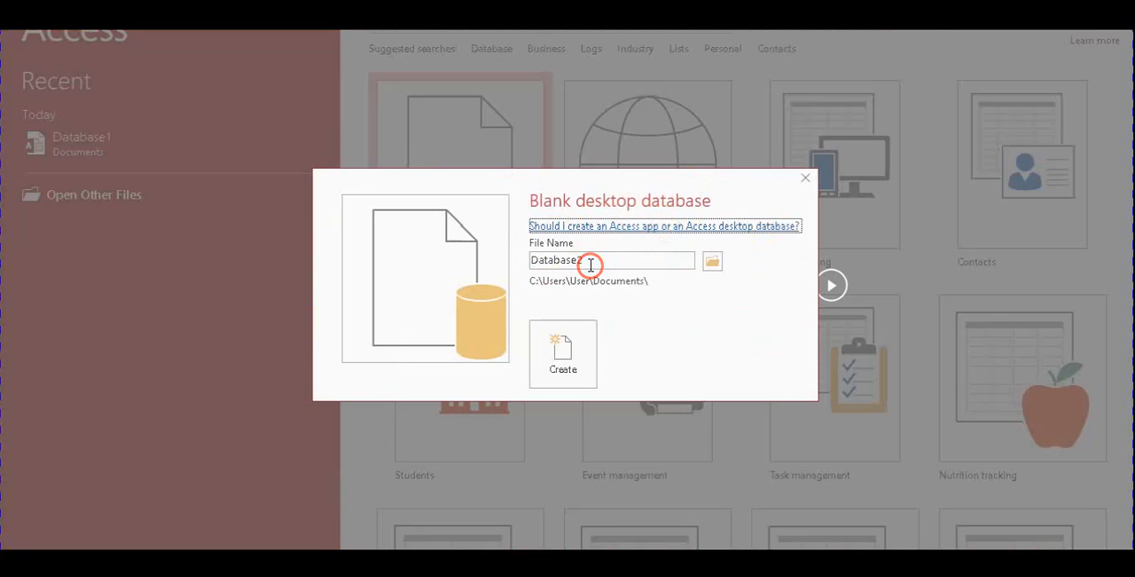
Replace the new database's file name with WRESTLING, copied from Question 7 of the exam paper PDF
{"action": "left_click_drag", "start_coordinate": [591, 264], "coordinate": [608, 251]}
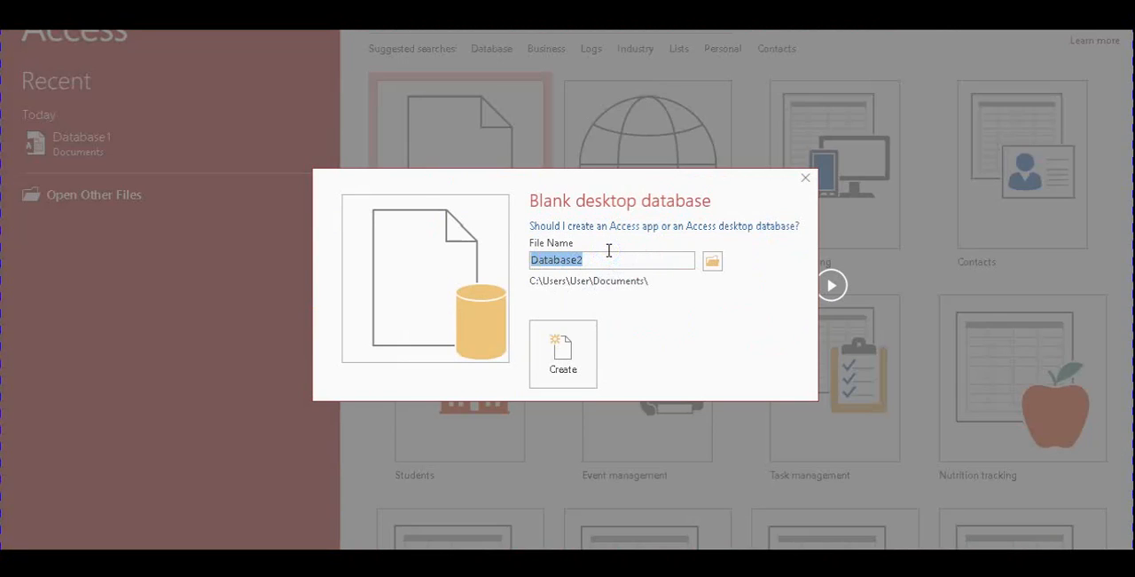
{"action": "left_click", "coordinate": [697, 387]}
{"action": "left_click", "coordinate": [729, 501]}
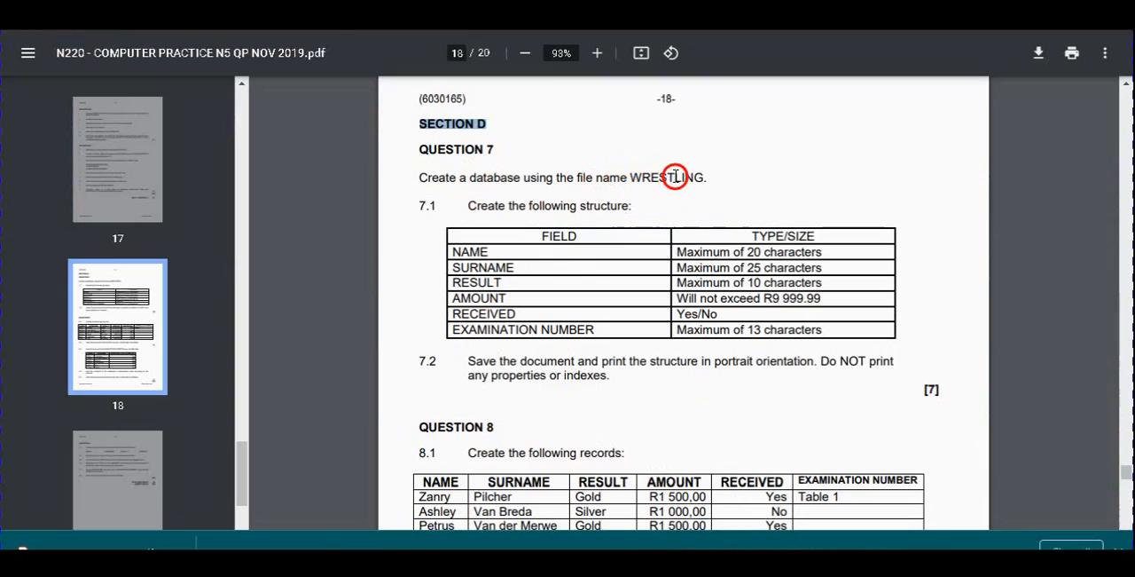
{"action": "mouse_move", "coordinate": [712, 175]}
{"action": "left_mouse_down"}
{"action": "mouse_move", "coordinate": [634, 175]}
{"action": "mouse_move", "coordinate": [699, 177]}
{"action": "left_mouse_up"}
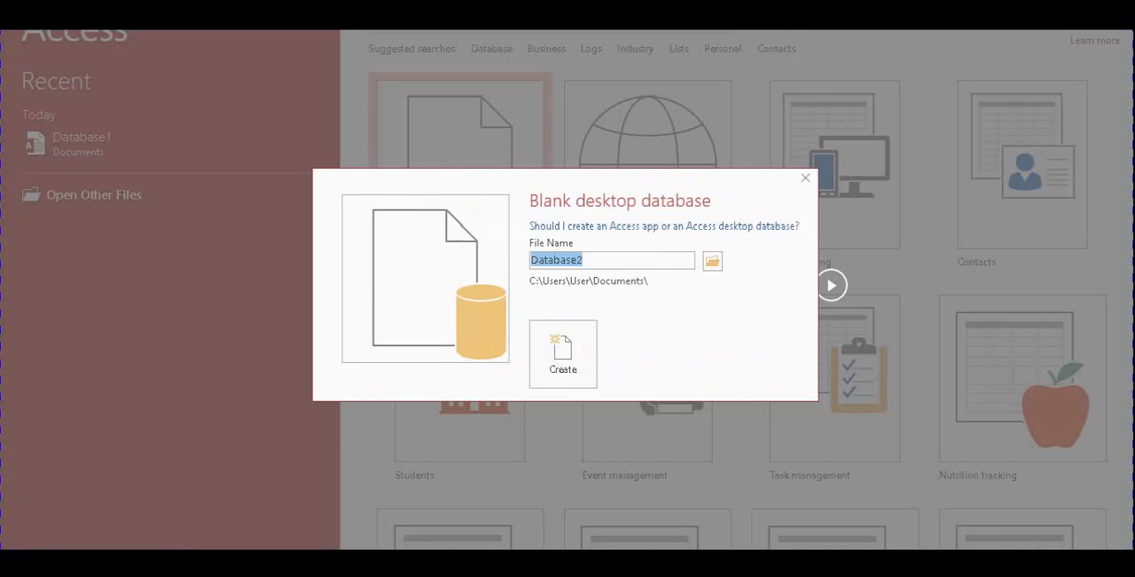
{"action": "type", "text": "WRESTLING"}
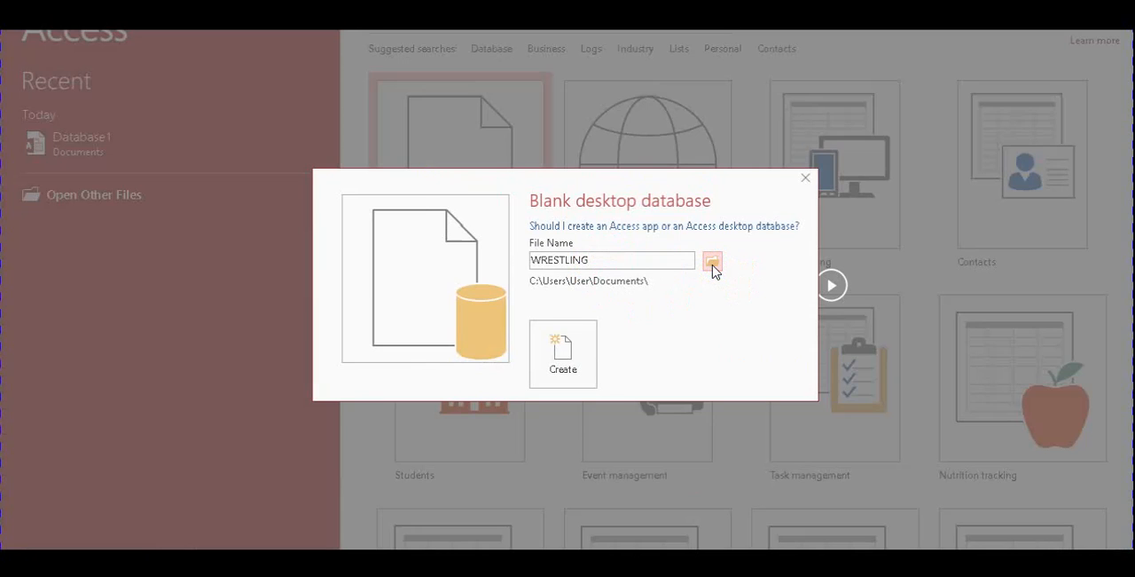
Browse to the Desktop as the database's save location, create a folder named "Your name" there and open it
{"action": "left_click", "coordinate": [713, 262]}
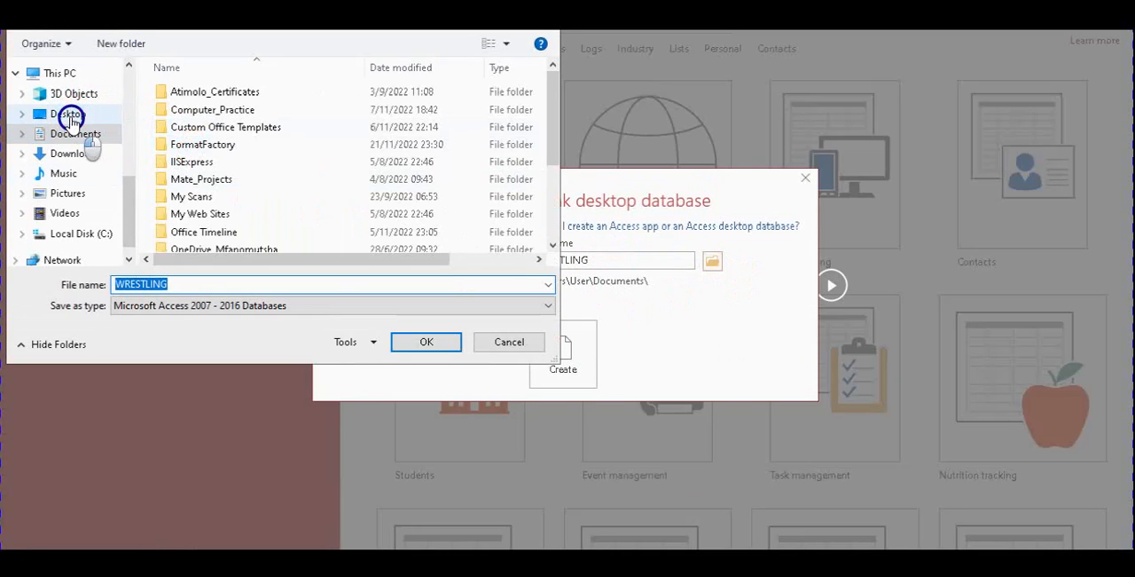
{"action": "left_click", "coordinate": [71, 117]}
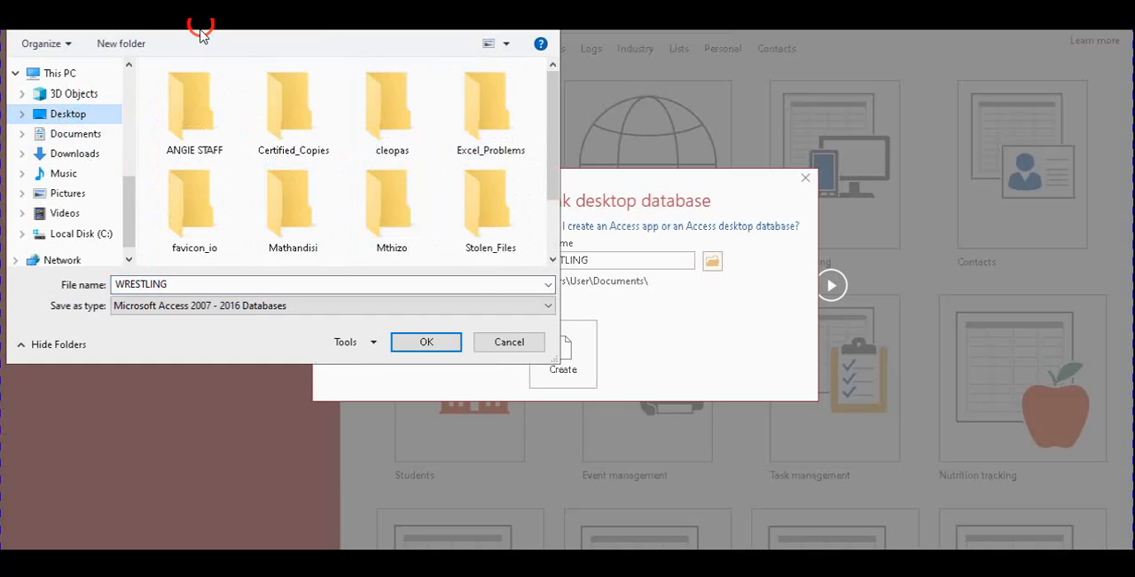
{"action": "left_click", "coordinate": [122, 44]}
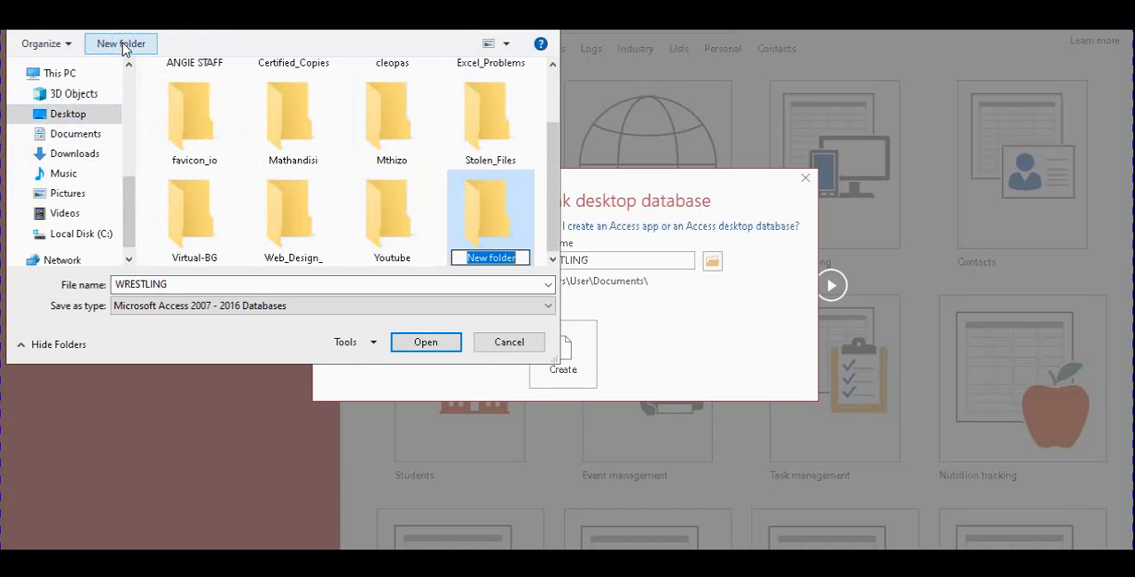
{"action": "type", "text": "Yo"}
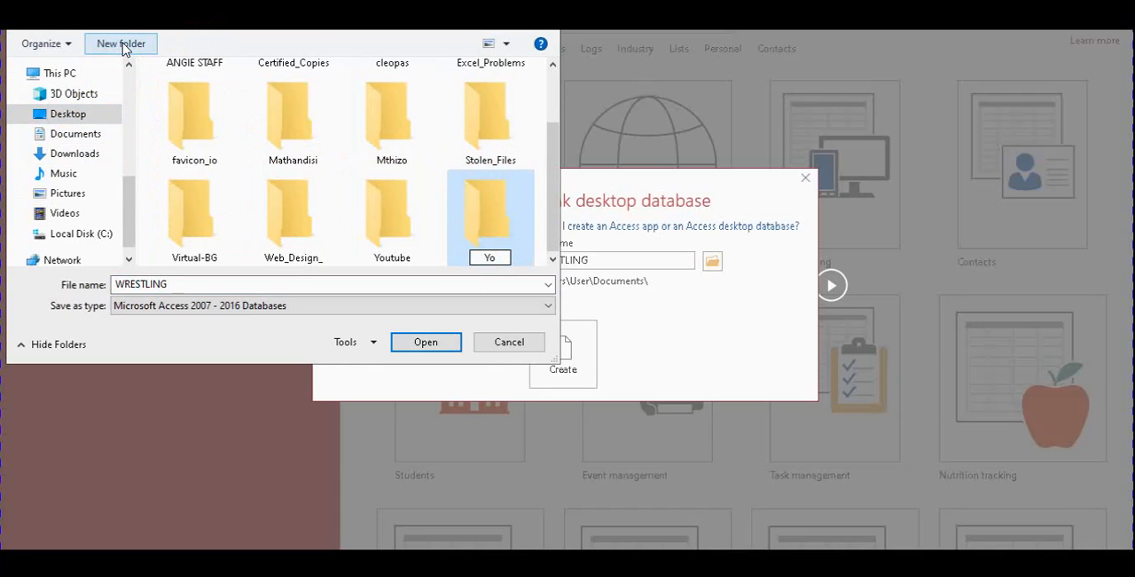
{"action": "type", "text": "ur name"}
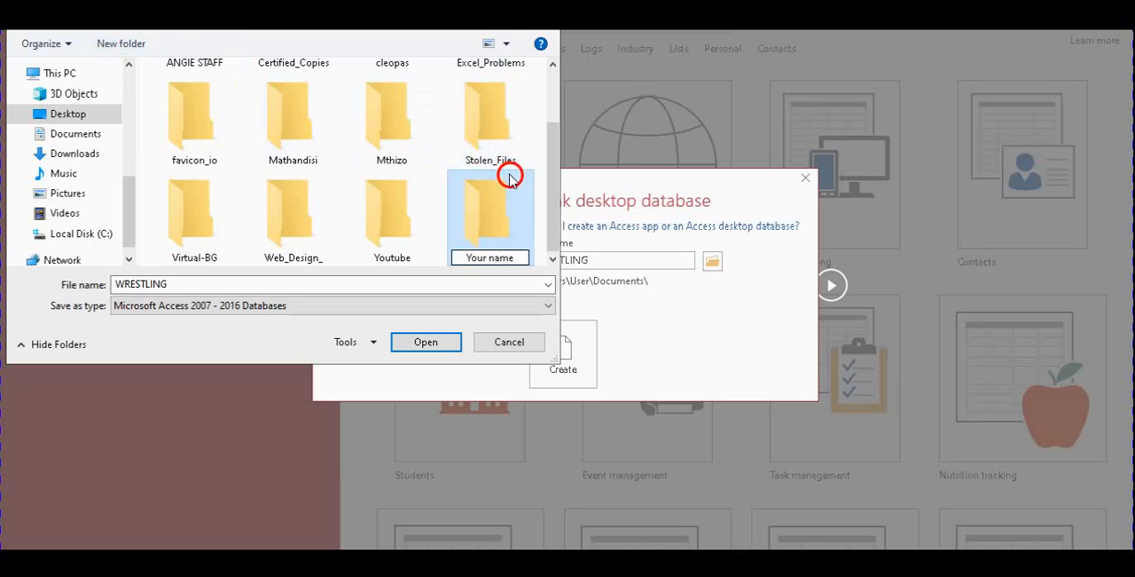
{"action": "double_click", "coordinate": [504, 228]}
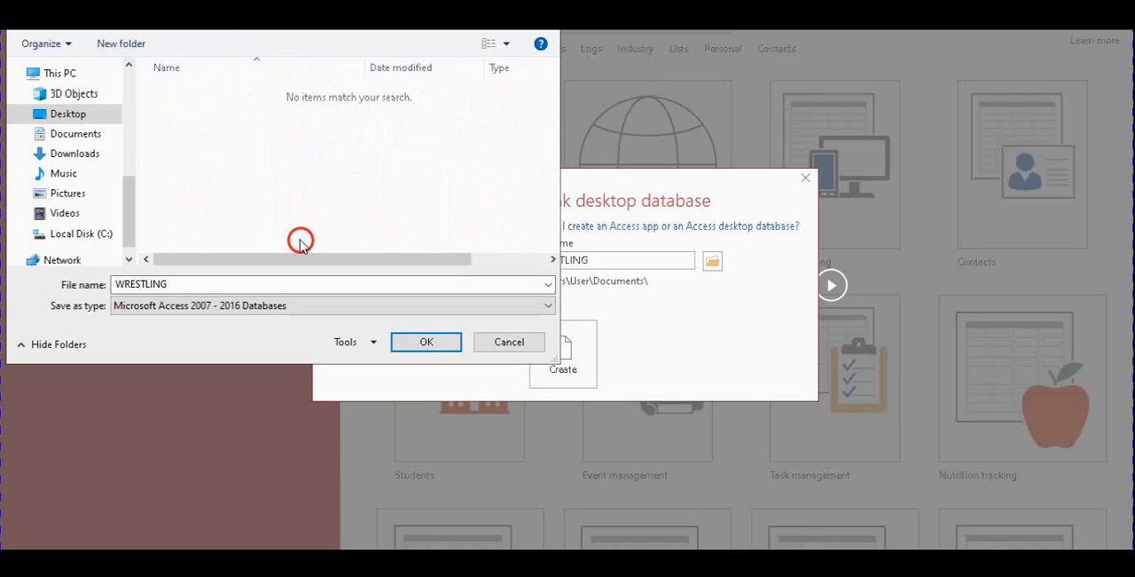
Check the folder path and file name, accept the "Your name" folder as location, and create the WRESTLING database
{"action": "left_click_drag", "start_coordinate": [359, 3], "coordinate": [360, 78]}
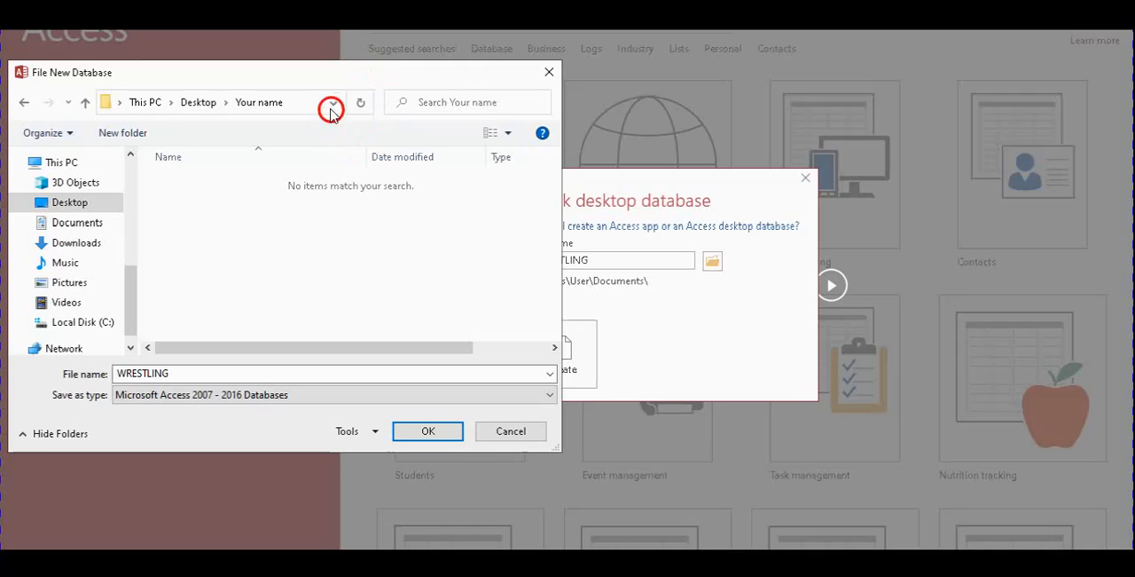
{"action": "left_click", "coordinate": [282, 105]}
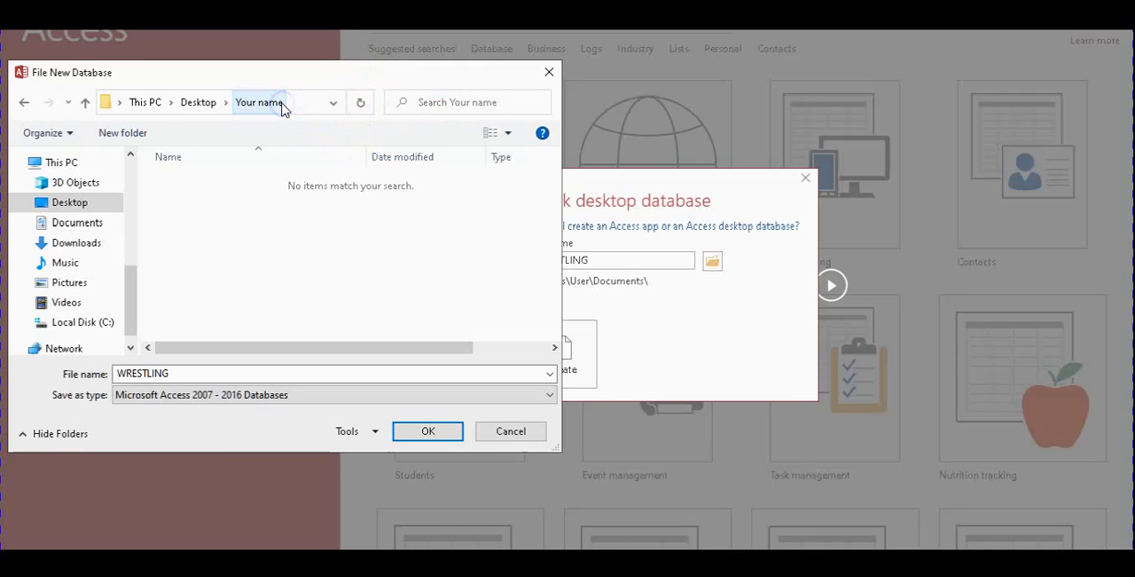
{"action": "left_click", "coordinate": [102, 106]}
{"action": "left_click", "coordinate": [273, 102]}
{"action": "double_click", "coordinate": [262, 104]}
{"action": "left_click_drag", "start_coordinate": [263, 103], "coordinate": [222, 104]}
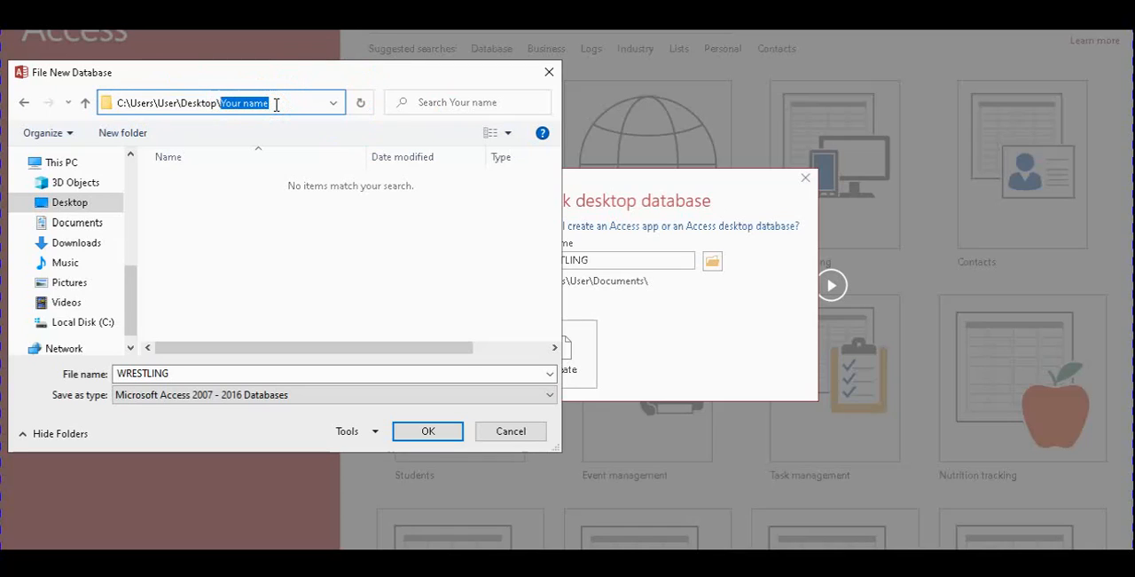
{"action": "double_click", "coordinate": [211, 375]}
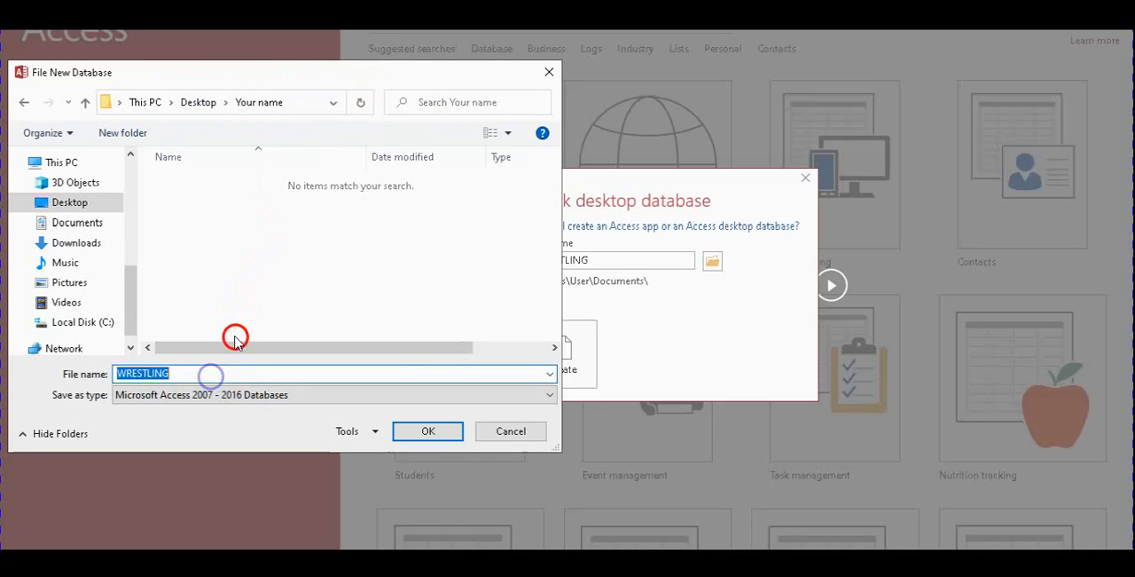
{"action": "left_click", "coordinate": [443, 435]}
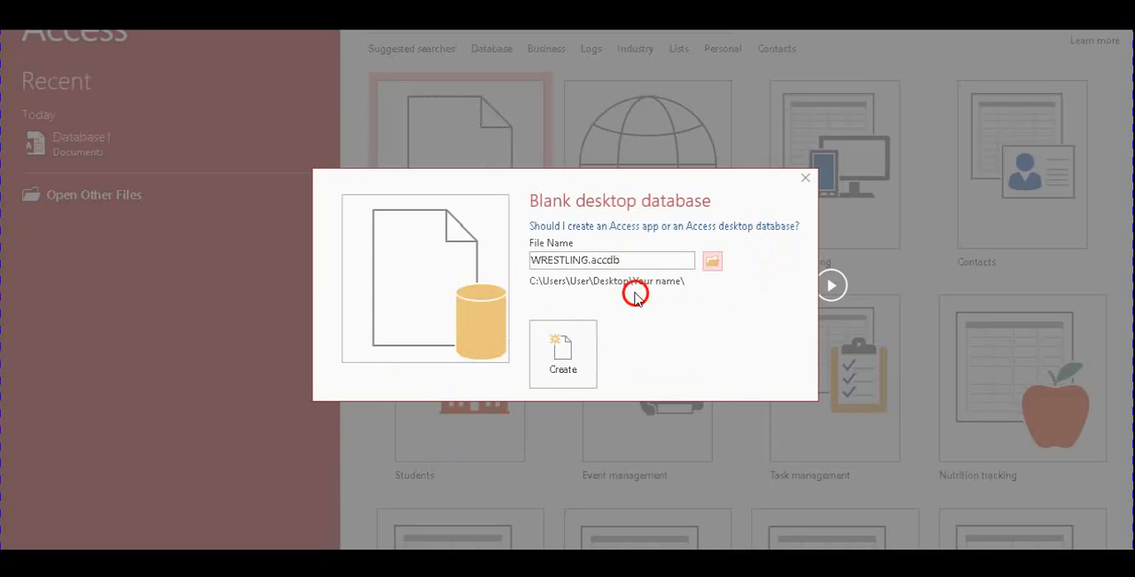
{"action": "left_click", "coordinate": [570, 355]}
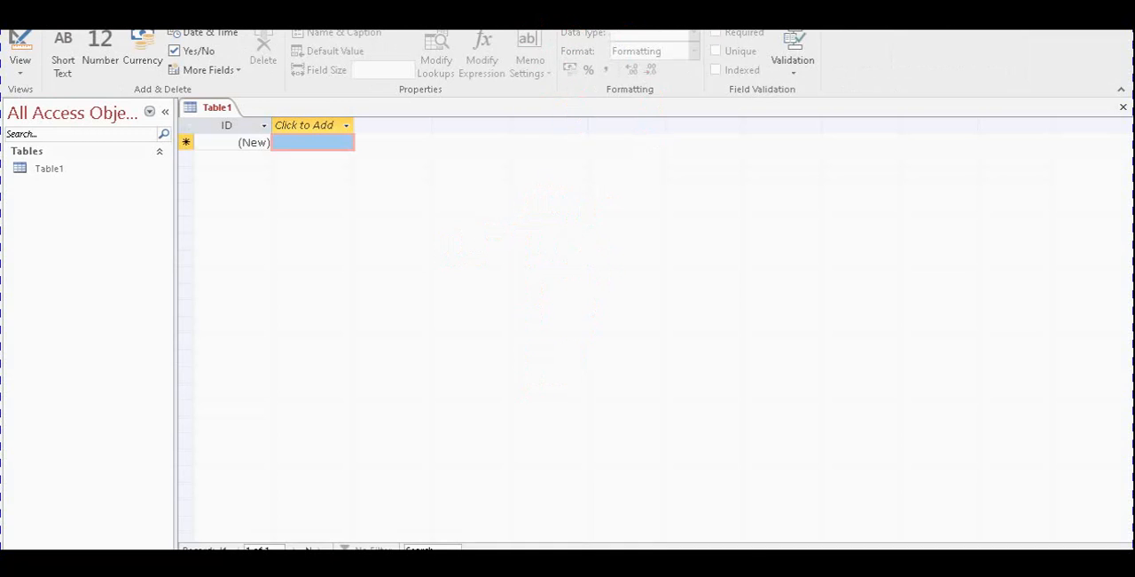
{"action": "left_click_drag", "start_coordinate": [575, 27], "coordinate": [588, 91]}
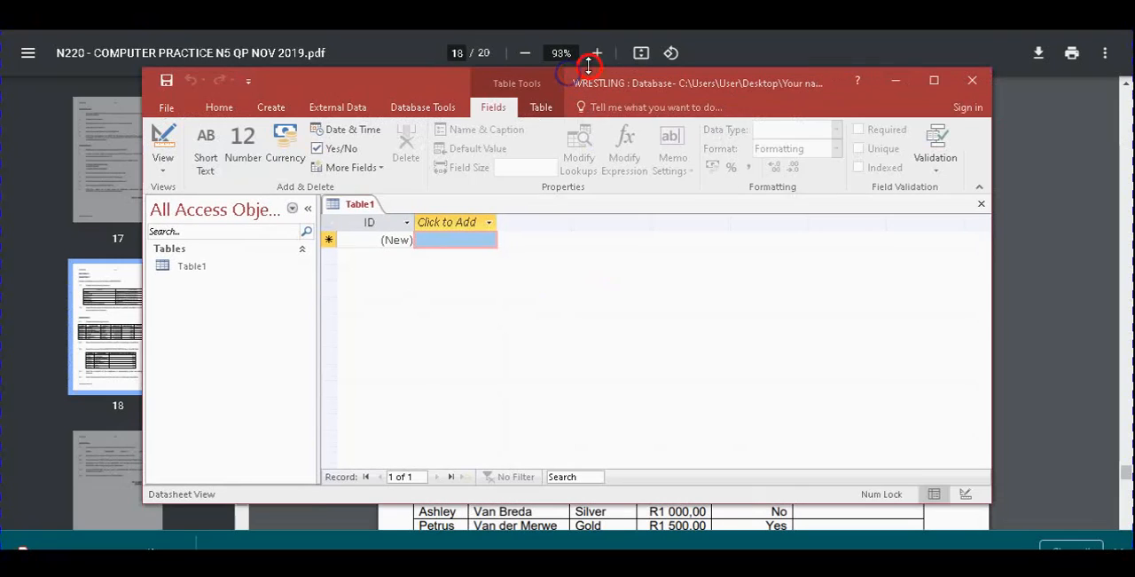
{"action": "mouse_move", "coordinate": [581, 84]}
{"action": "left_mouse_down"}
{"action": "mouse_move", "coordinate": [615, 83]}
{"action": "mouse_move", "coordinate": [593, 79]}
{"action": "left_mouse_up"}
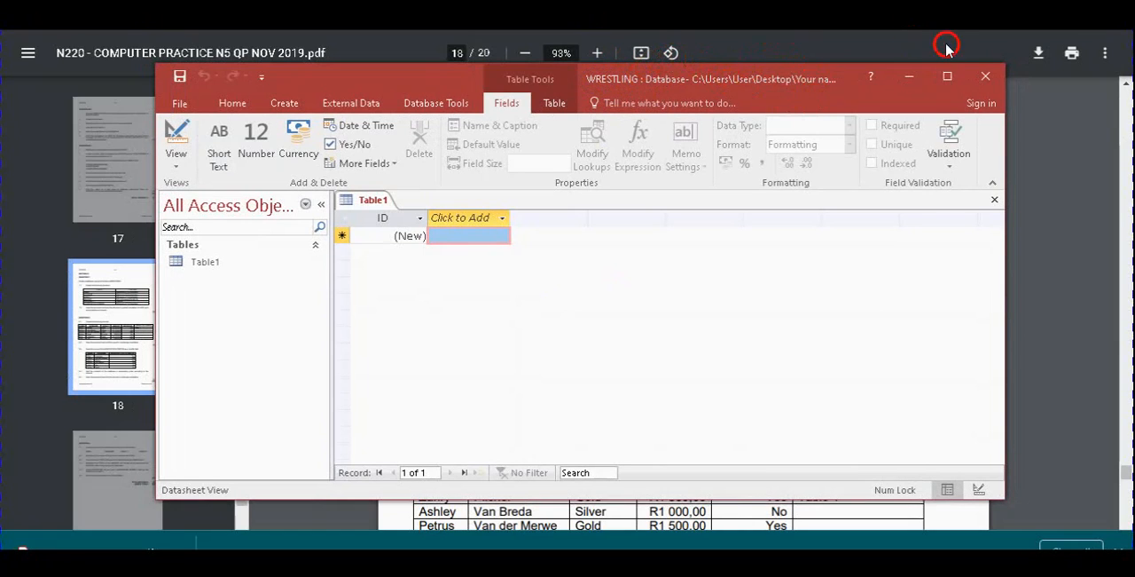
{"action": "left_click", "coordinate": [948, 77]}
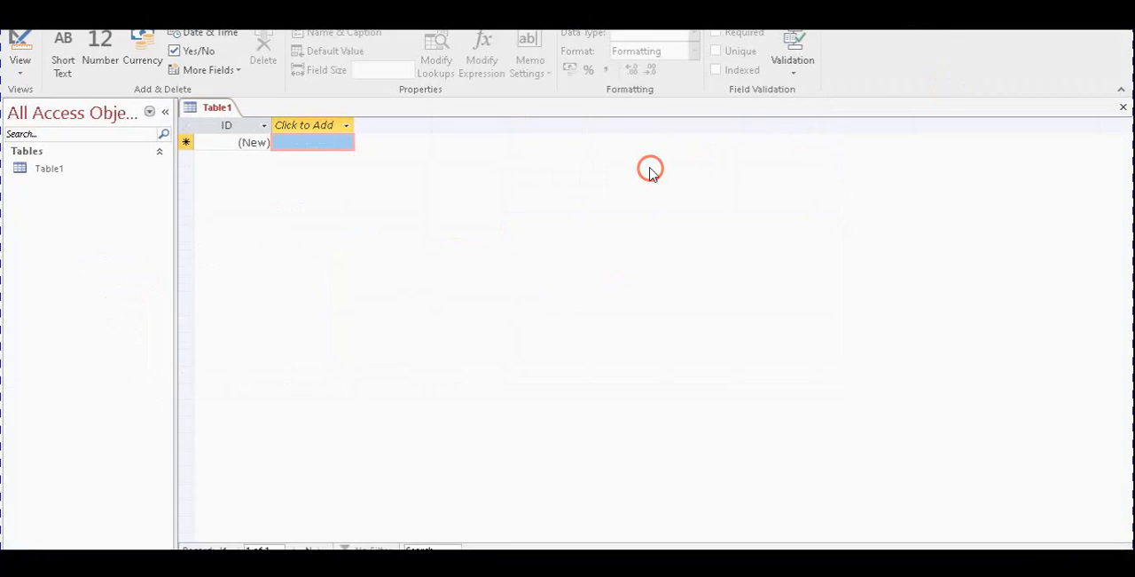
{"action": "left_click", "coordinate": [614, 179]}
{"action": "left_click", "coordinate": [580, 157]}
{"action": "left_click", "coordinate": [641, 191]}
{"action": "left_click", "coordinate": [689, 150]}
{"action": "left_click", "coordinate": [662, 259]}
{"action": "left_click", "coordinate": [738, 285]}
Switch to the exam paper PDF and examine the required field names, types and sizes in question 7.1
{"action": "key", "text": "alt+Tab"}
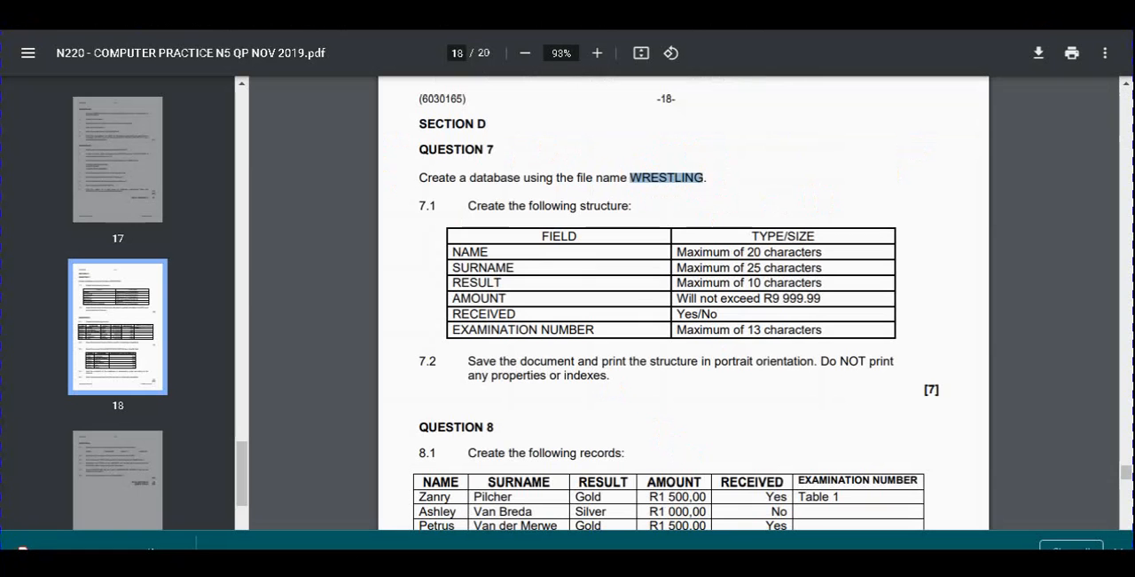
{"action": "left_click", "coordinate": [485, 234]}
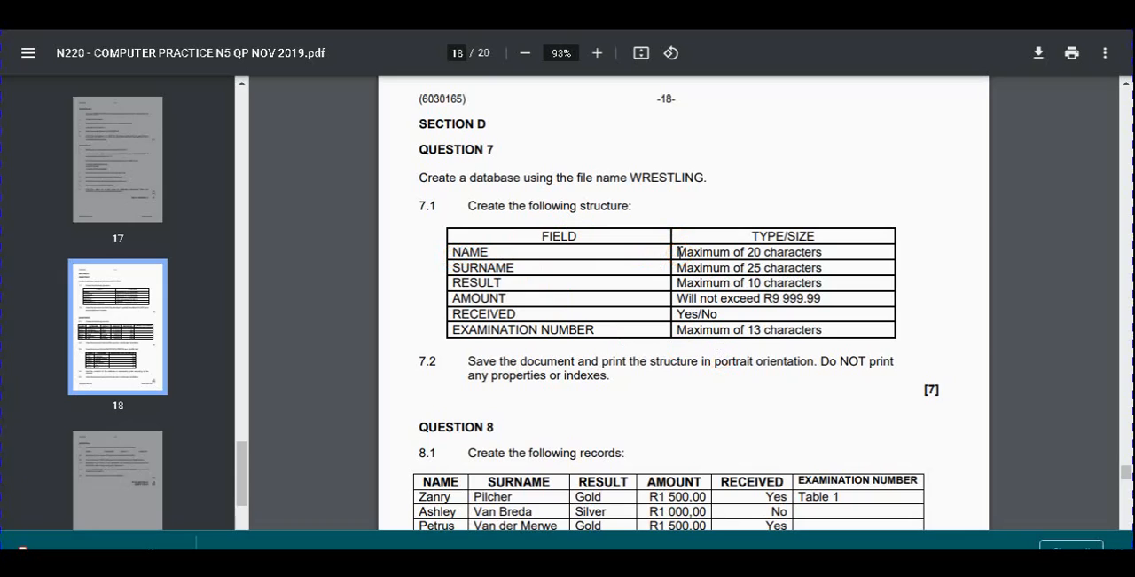
{"action": "left_click_drag", "start_coordinate": [677, 252], "coordinate": [787, 324]}
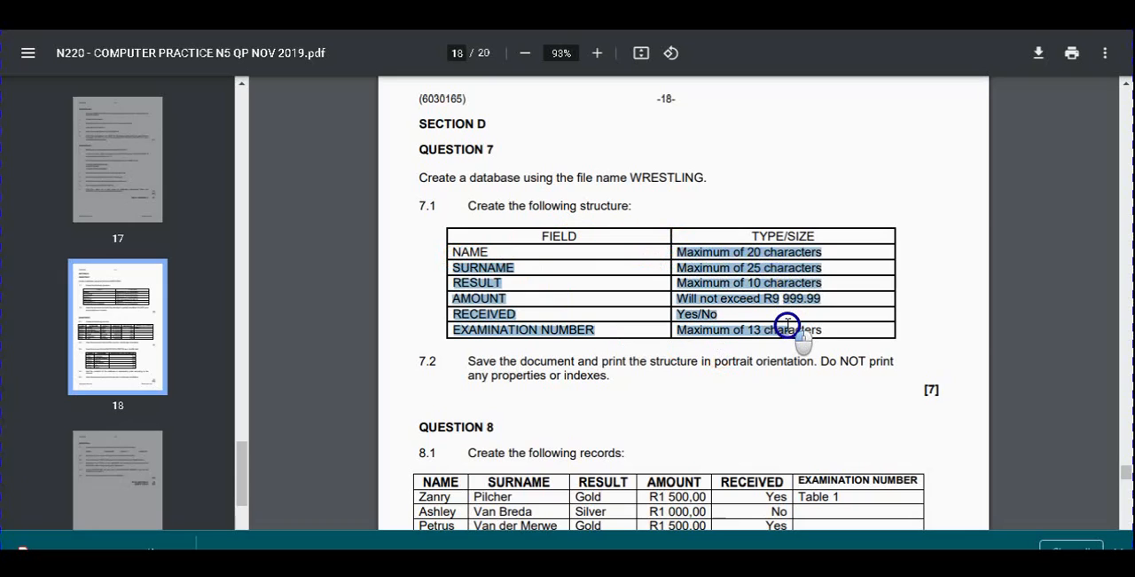
{"action": "left_click", "coordinate": [585, 243]}
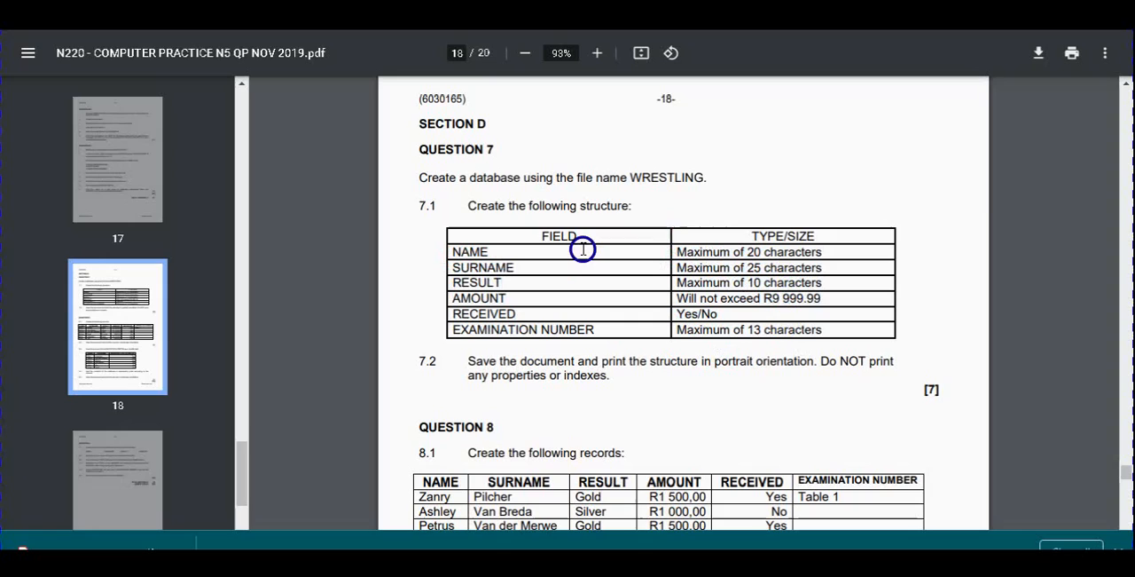
{"action": "left_click_drag", "start_coordinate": [576, 235], "coordinate": [745, 305]}
{"action": "left_click", "coordinate": [747, 302]}
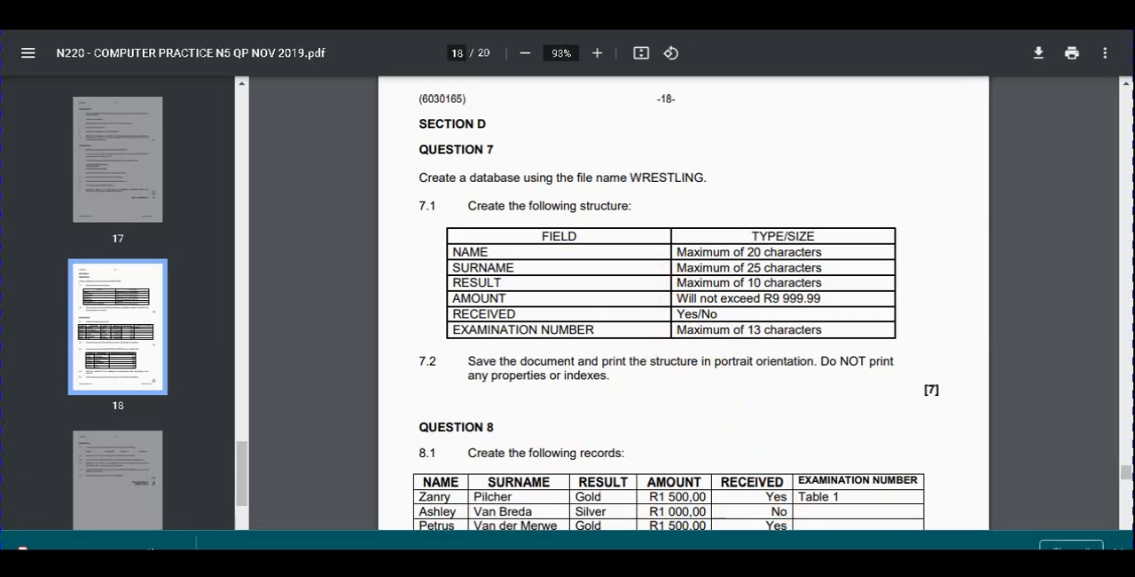
{"action": "mouse_move", "coordinate": [809, 543]}
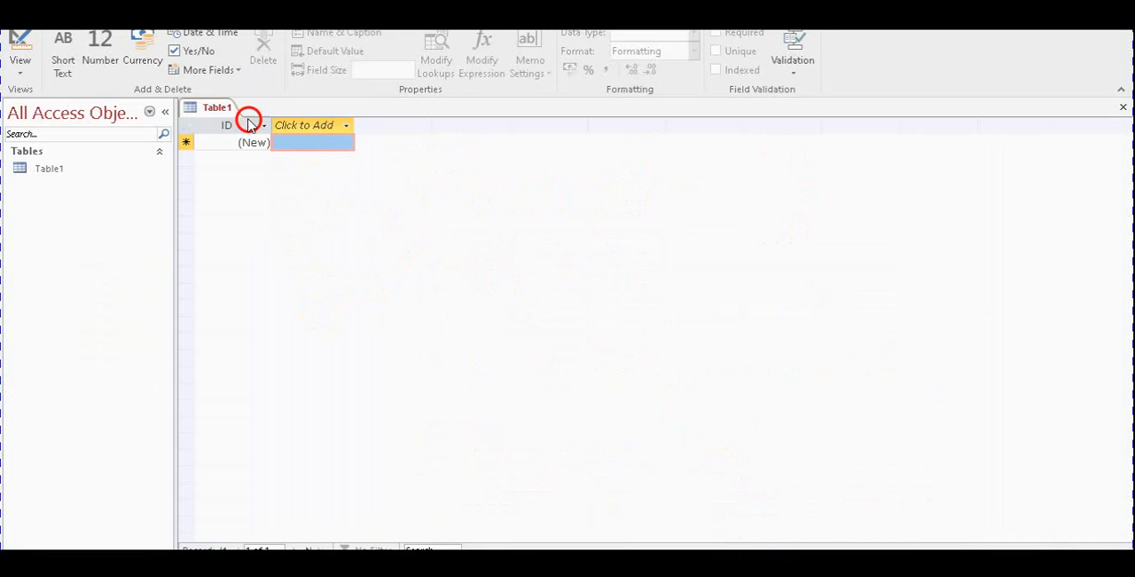
{"action": "left_click", "coordinate": [13, 37]}
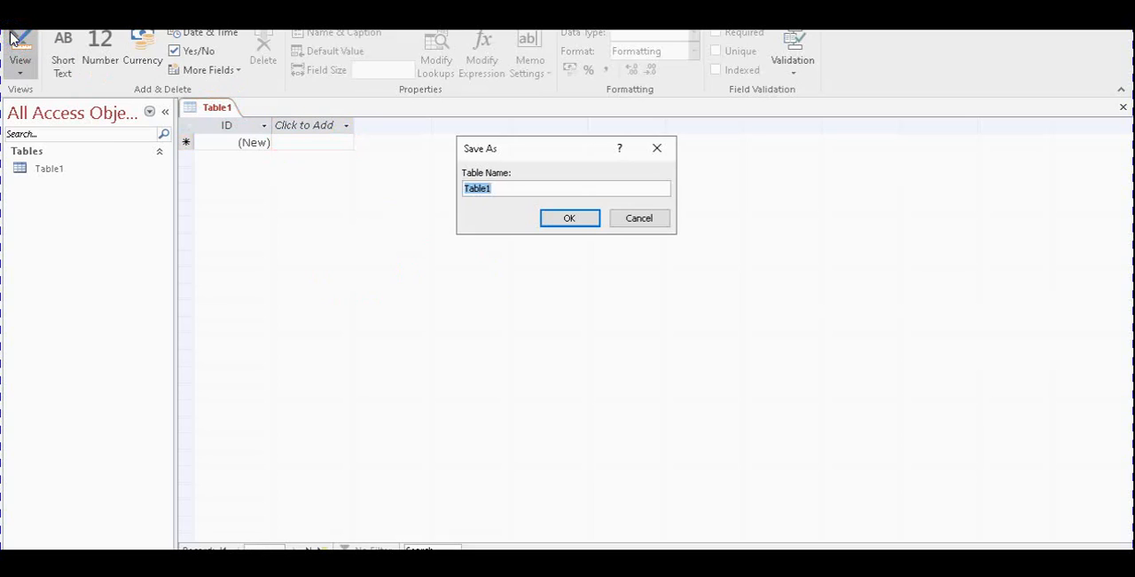
{"action": "left_click", "coordinate": [403, 201]}
{"action": "left_click", "coordinate": [21, 65]}
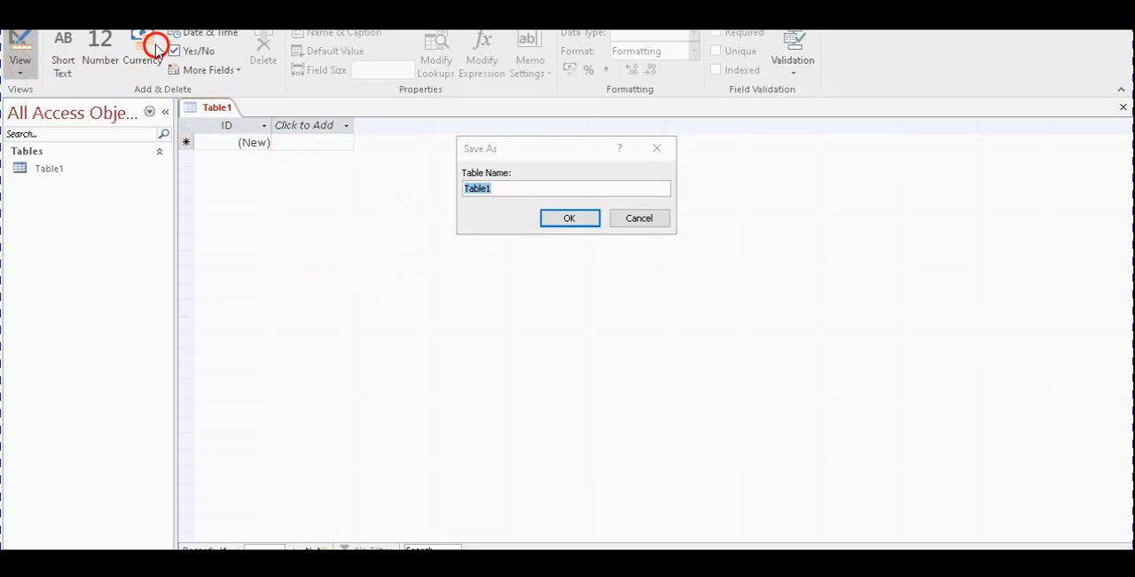
{"action": "left_click", "coordinate": [657, 148]}
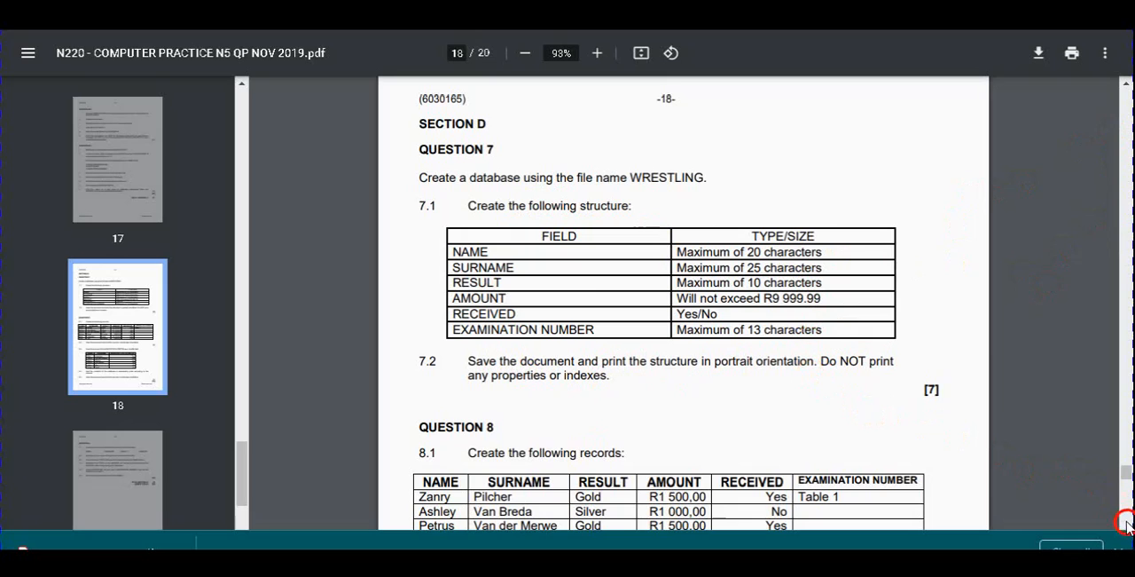
Look up the table name "Table 1" in the question 8.1 records of the exam paper, select it, and return to Access
{"action": "left_click_drag", "start_coordinate": [1125, 473], "coordinate": [1125, 477]}
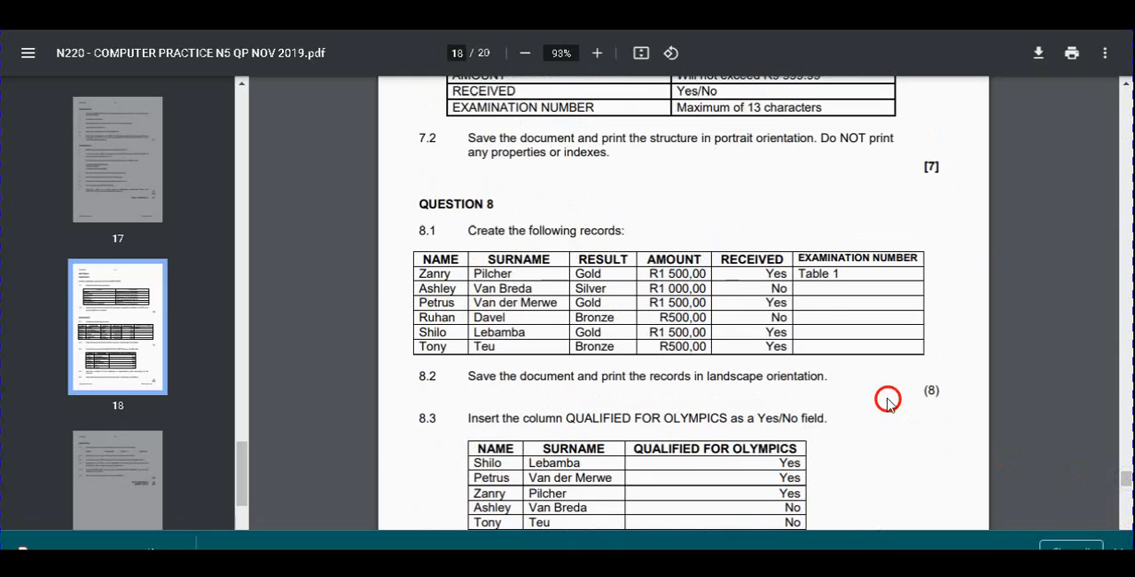
{"action": "mouse_move", "coordinate": [854, 270]}
{"action": "left_mouse_down"}
{"action": "mouse_move", "coordinate": [789, 283]}
{"action": "mouse_move", "coordinate": [849, 272]}
{"action": "left_mouse_up"}
{"action": "left_click", "coordinate": [804, 280]}
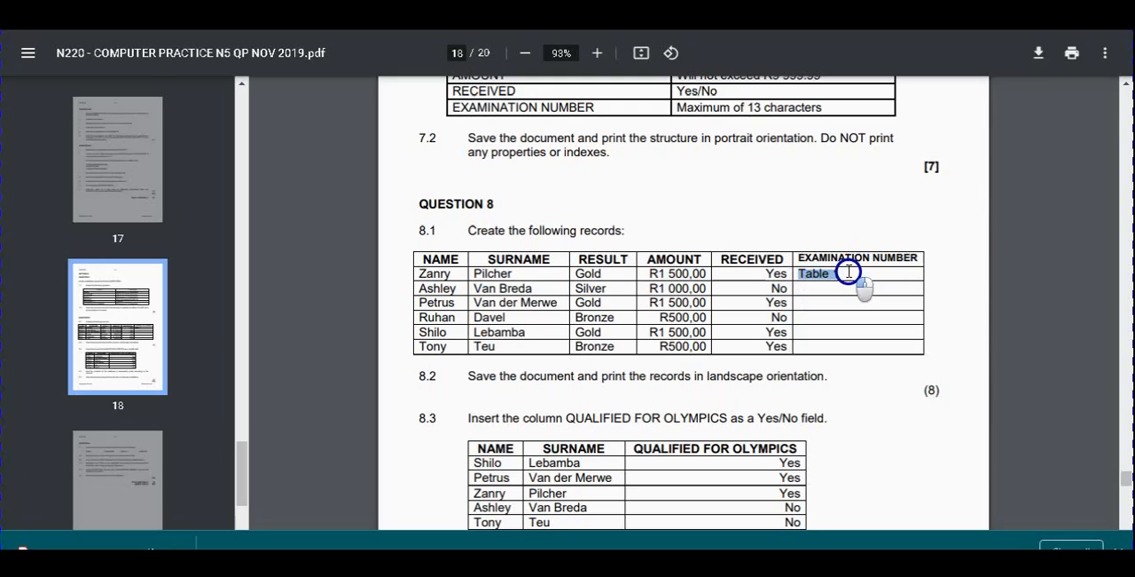
{"action": "left_click_drag", "start_coordinate": [849, 272], "coordinate": [849, 271]}
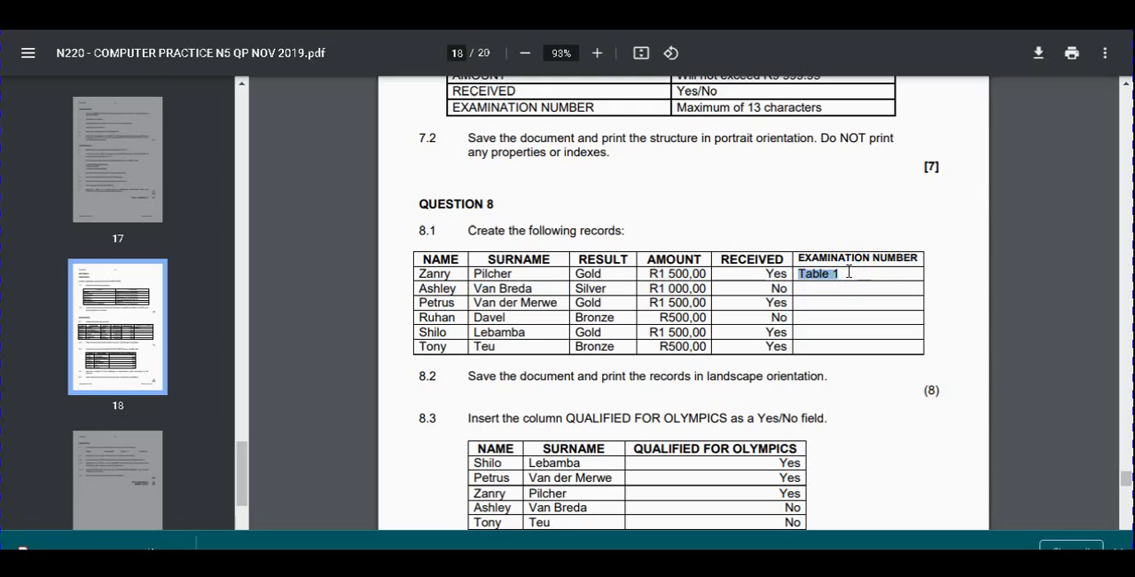
{"action": "left_click", "coordinate": [707, 502]}
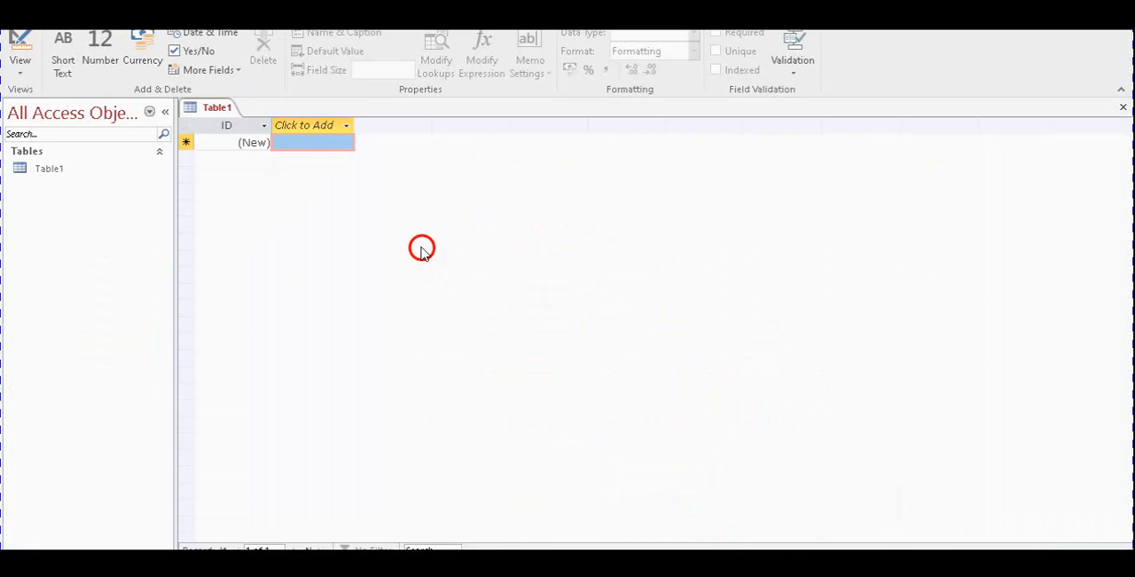
Open the new table in Design View, saving it under the name Table1
{"action": "left_click", "coordinate": [17, 62]}
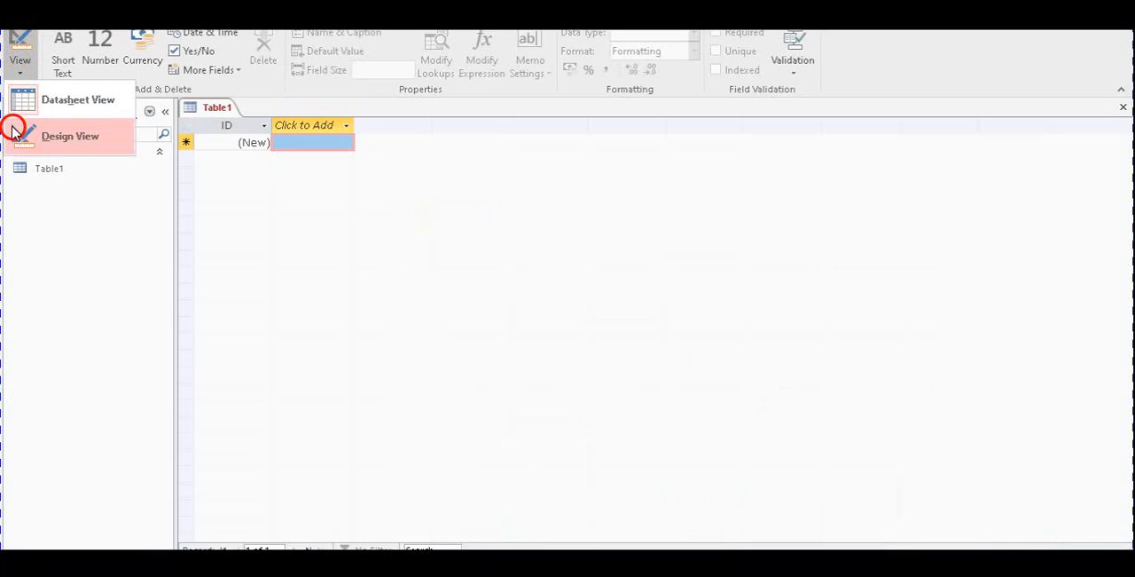
{"action": "left_click", "coordinate": [71, 137]}
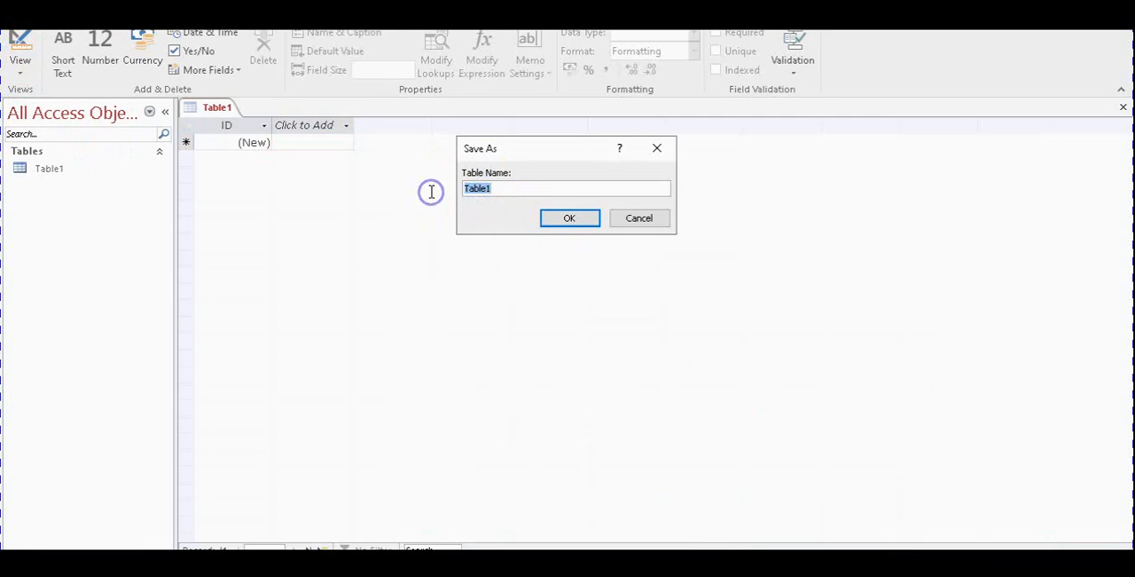
{"action": "left_click", "coordinate": [577, 217]}
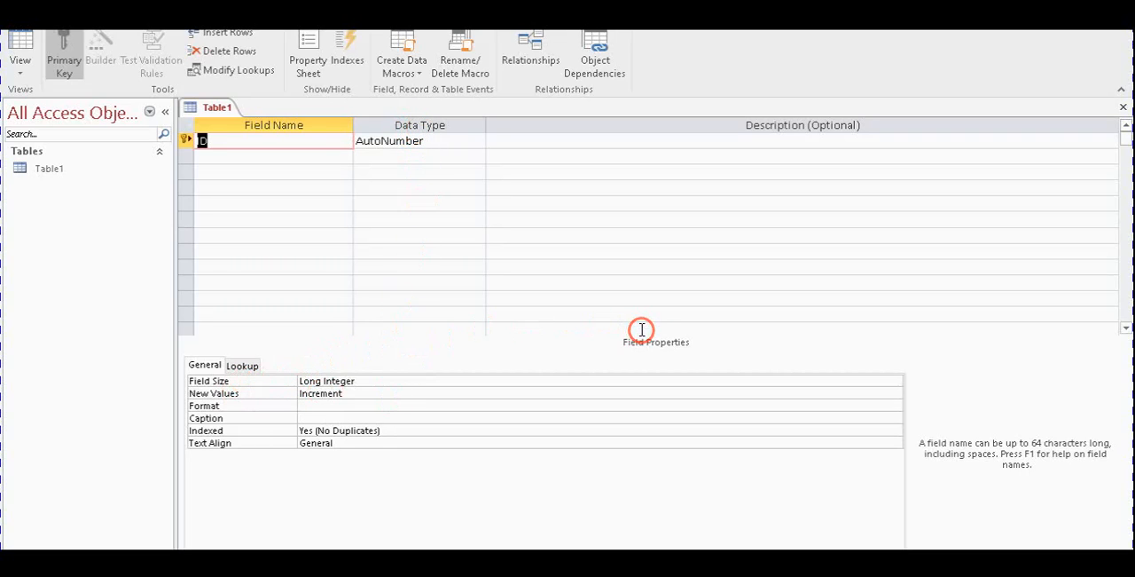
{"action": "left_click_drag", "start_coordinate": [625, 337], "coordinate": [700, 340]}
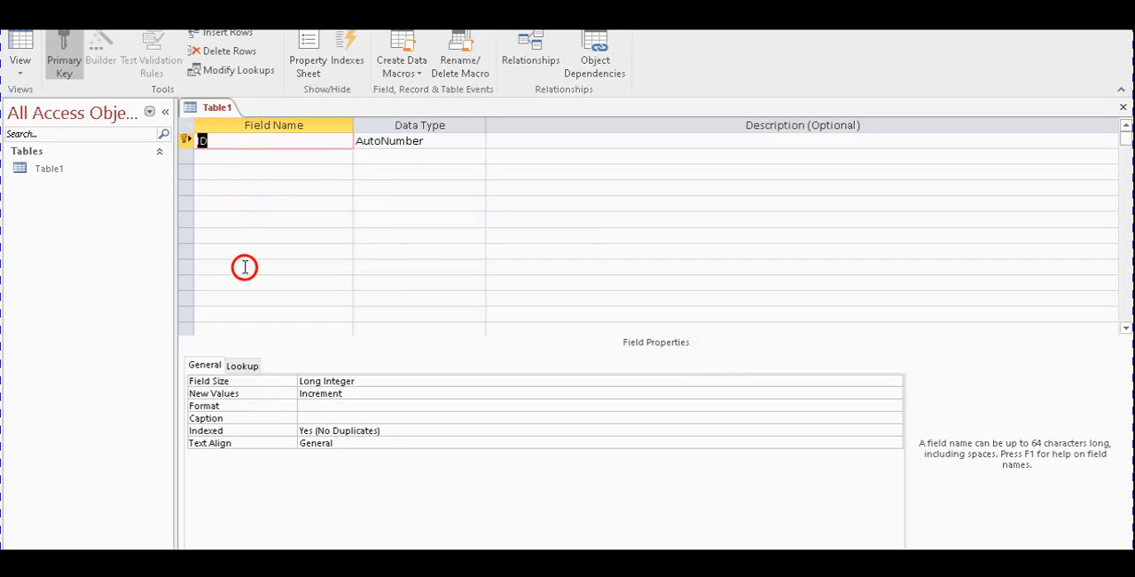
Try Currency as the data type of the ID field
{"action": "left_click", "coordinate": [281, 158]}
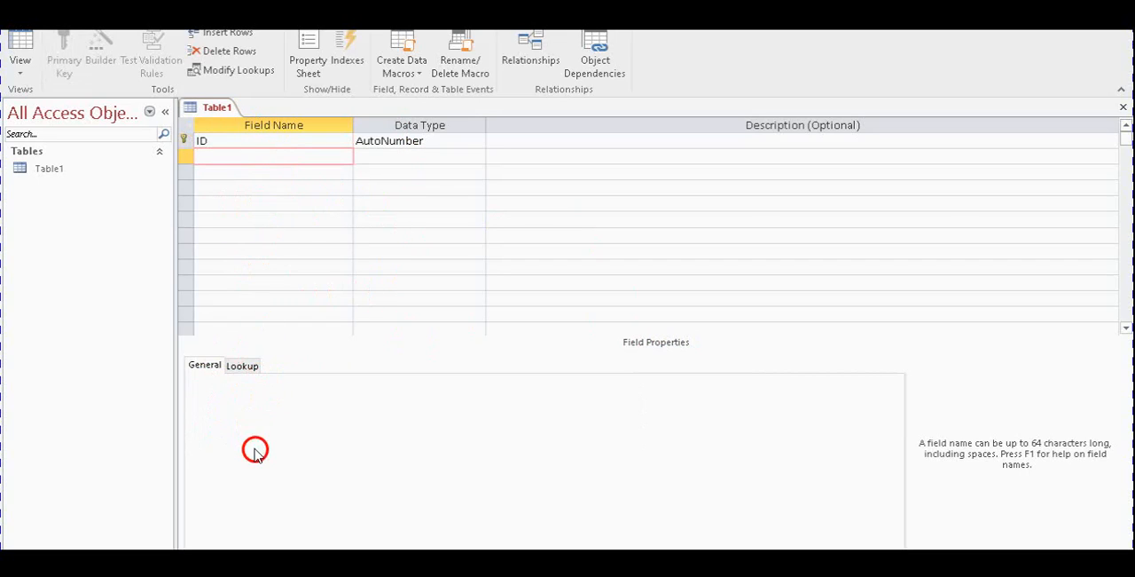
{"action": "left_click", "coordinate": [328, 142]}
{"action": "left_click", "coordinate": [408, 140]}
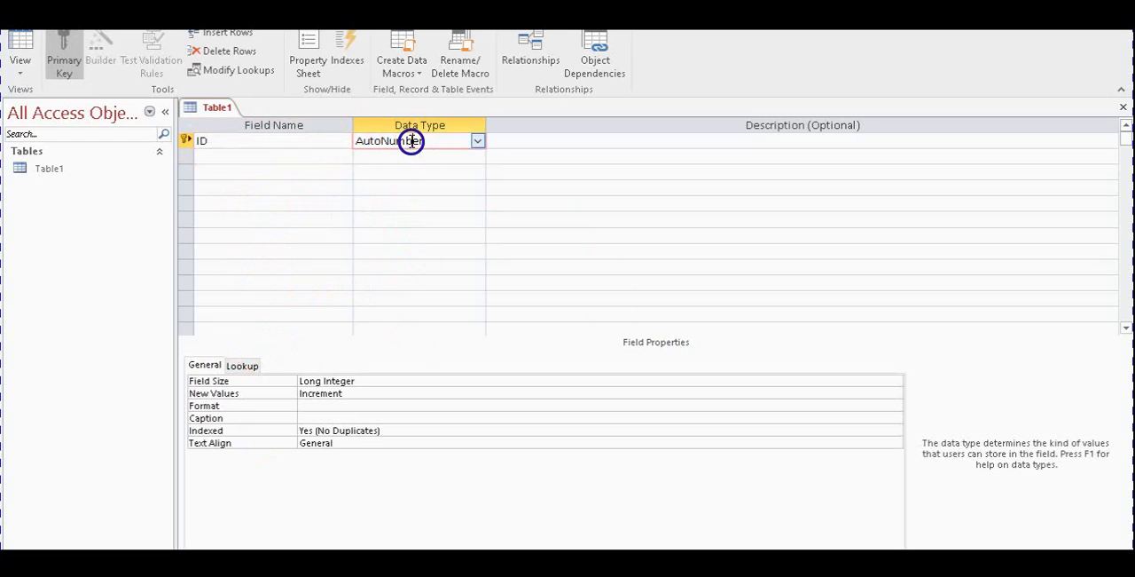
{"action": "left_click", "coordinate": [479, 142]}
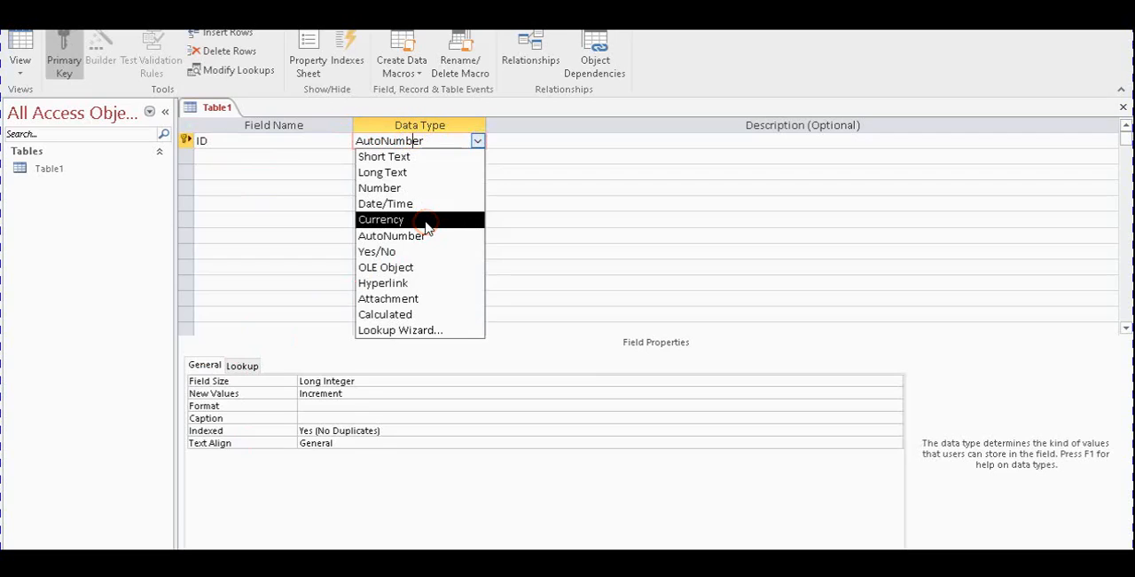
{"action": "left_click", "coordinate": [426, 222]}
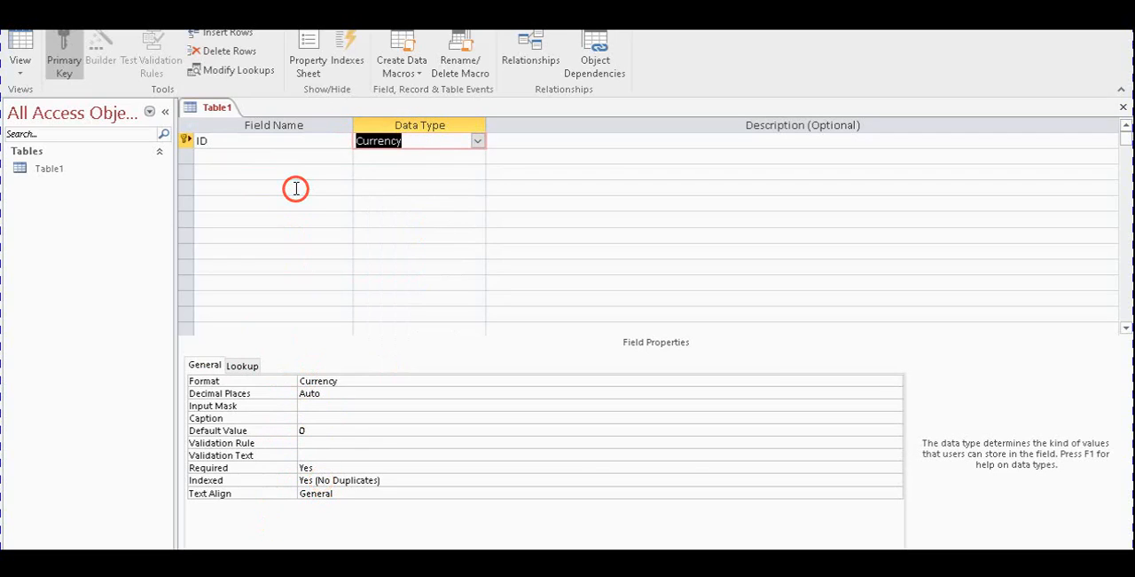
{"action": "left_click", "coordinate": [285, 147]}
{"action": "left_click", "coordinate": [432, 143]}
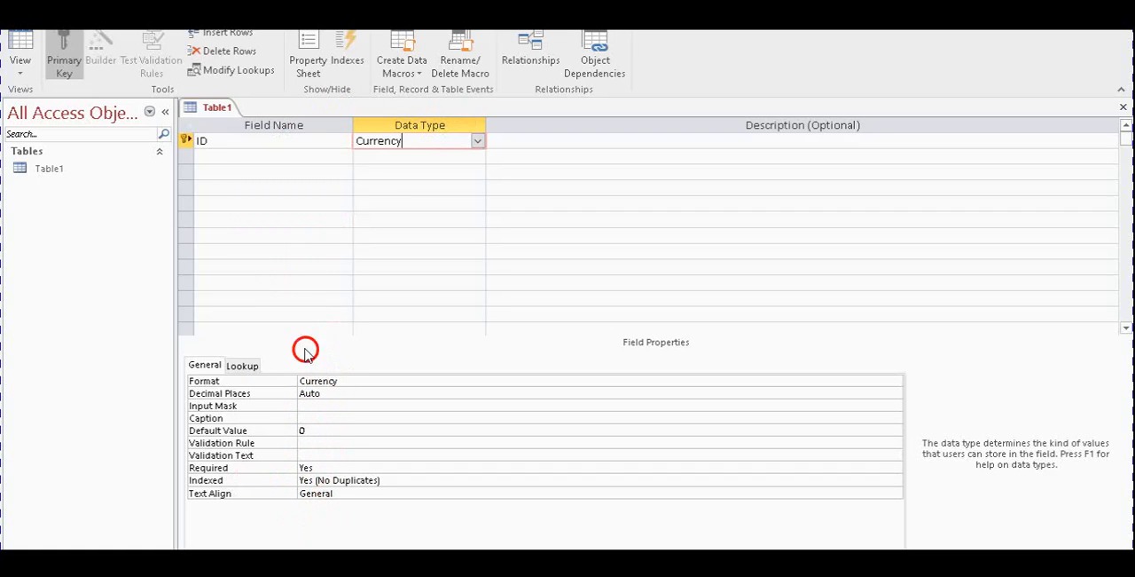
Check the first field of question 7.1 in the exam paper PDF, and rename the ID field in Access as NAME, accepting the reserved word
{"action": "left_click", "coordinate": [298, 142]}
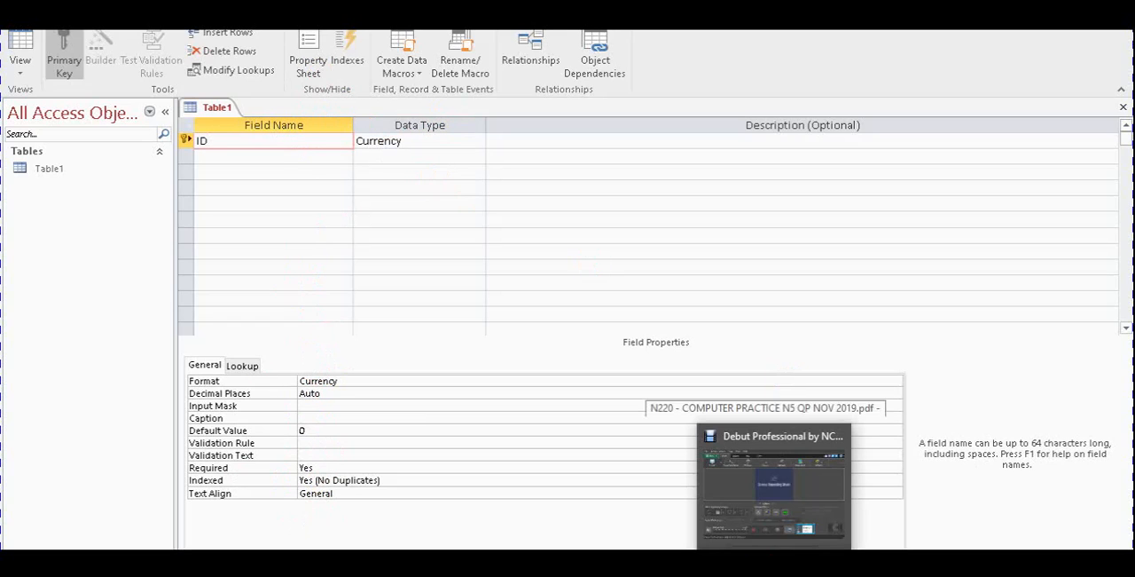
{"action": "left_click", "coordinate": [780, 493]}
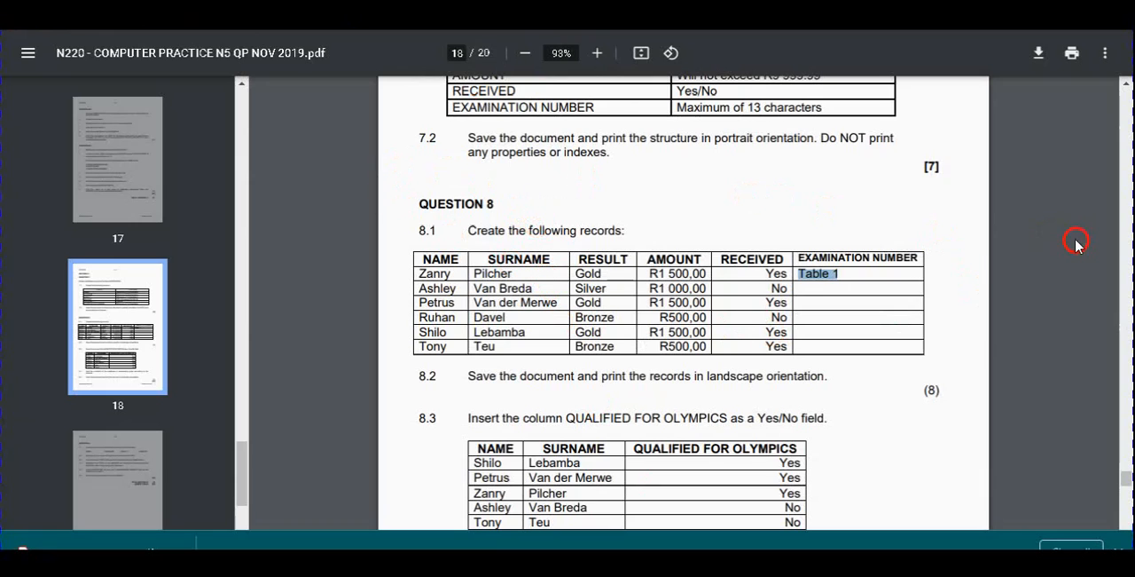
{"action": "mouse_move", "coordinate": [1124, 480]}
{"action": "left_mouse_down"}
{"action": "mouse_move", "coordinate": [1124, 462]}
{"action": "mouse_move", "coordinate": [1124, 473]}
{"action": "left_mouse_up"}
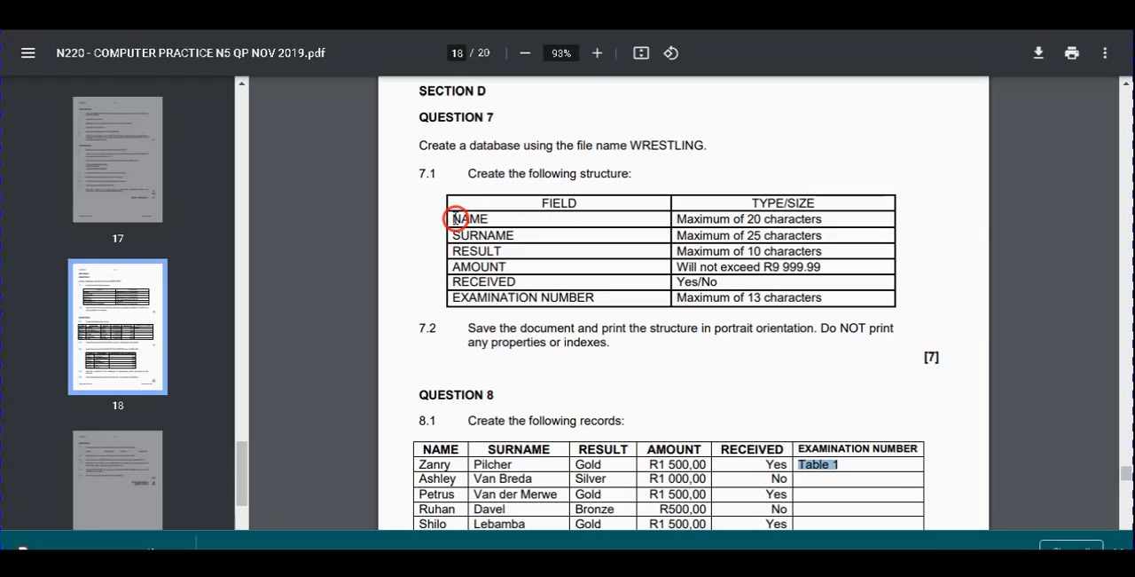
{"action": "left_click_drag", "start_coordinate": [454, 218], "coordinate": [510, 216]}
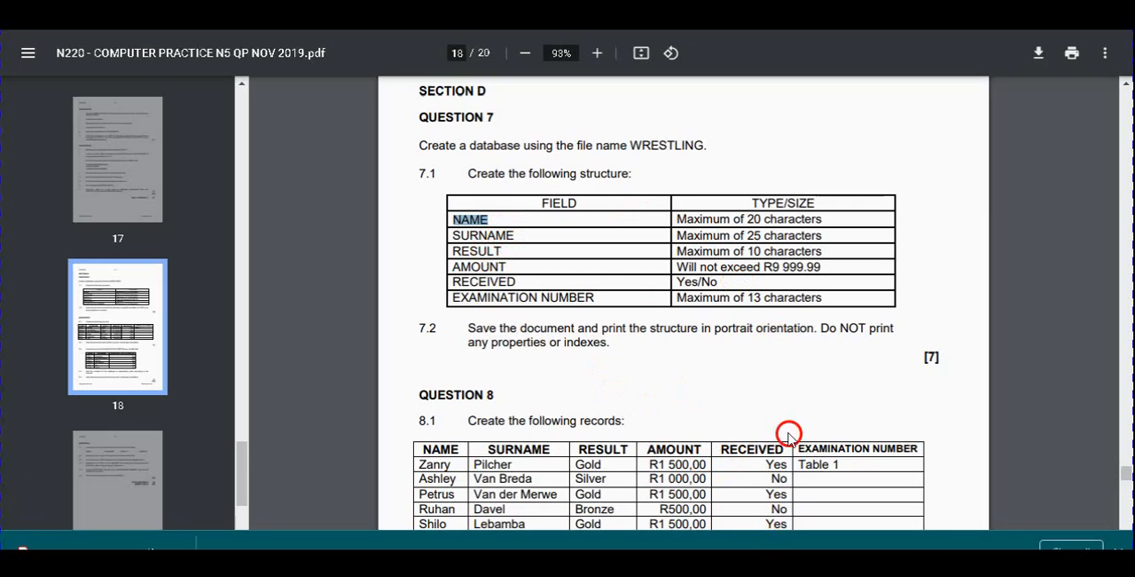
{"action": "key", "text": "alt+Tab"}
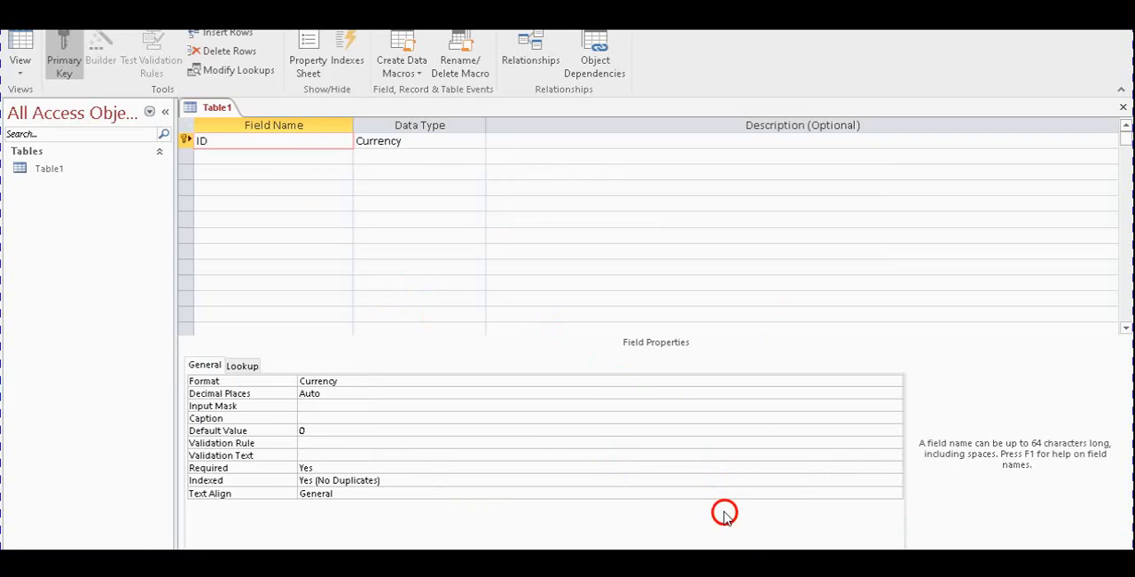
{"action": "key", "text": "alt+Tab"}
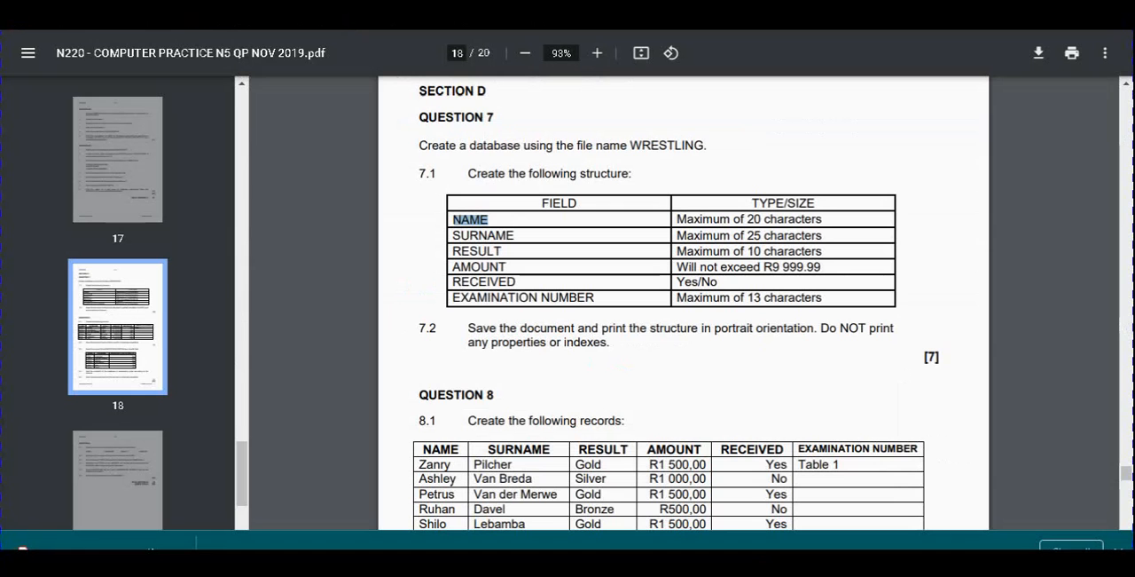
{"action": "key", "text": "alt+Tab"}
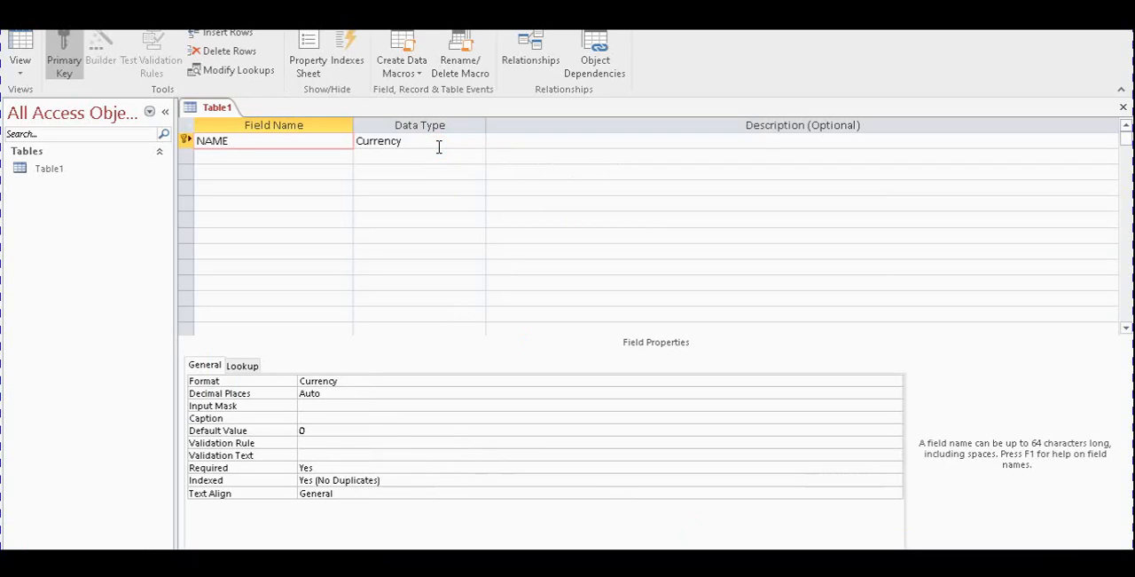
{"action": "left_click", "coordinate": [439, 147]}
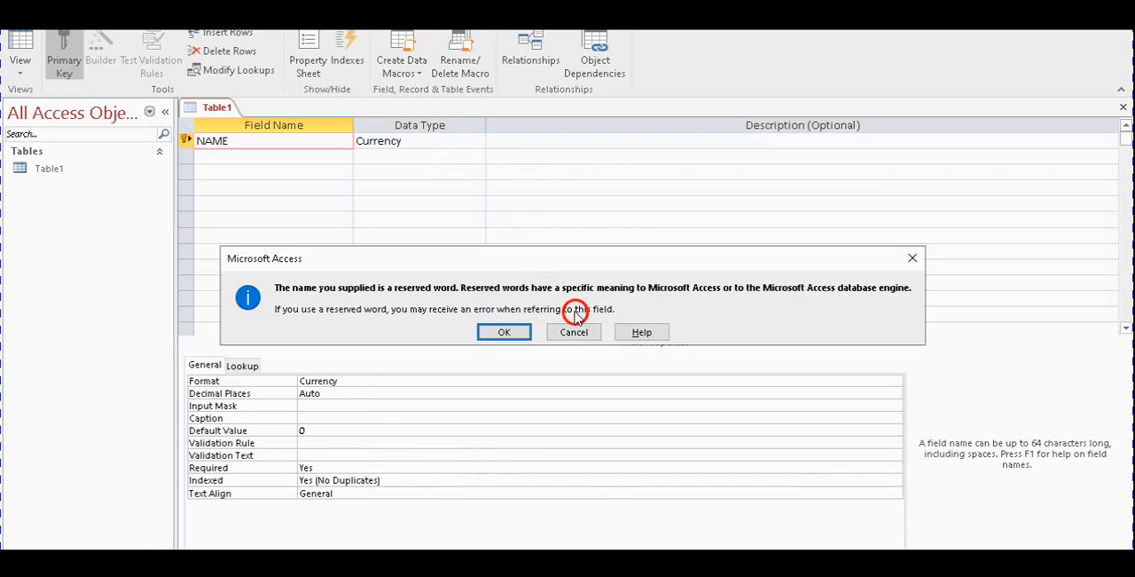
{"action": "left_click", "coordinate": [515, 334]}
Set the NAME field's data type to Short Text and look up its maximum size in question 7.1 of the exam paper
{"action": "left_click", "coordinate": [473, 141]}
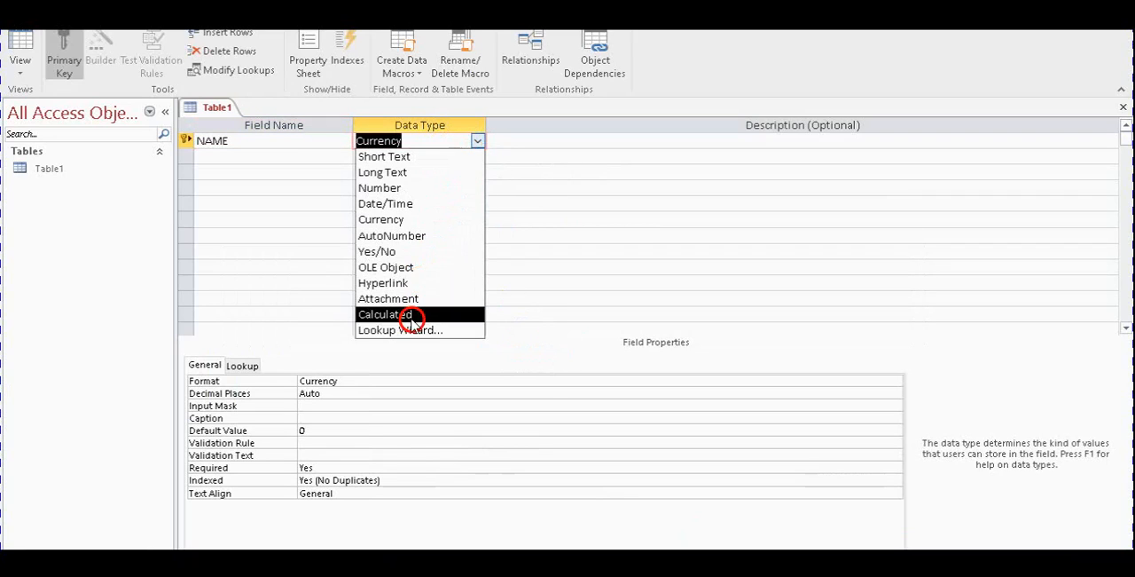
{"action": "left_click", "coordinate": [411, 157]}
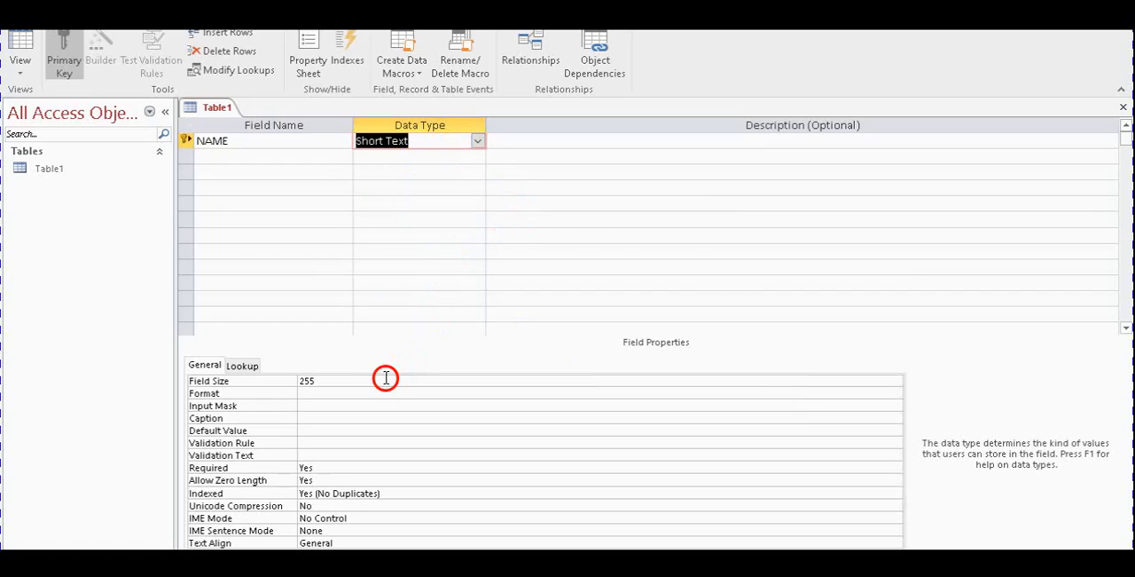
{"action": "left_click", "coordinate": [346, 380]}
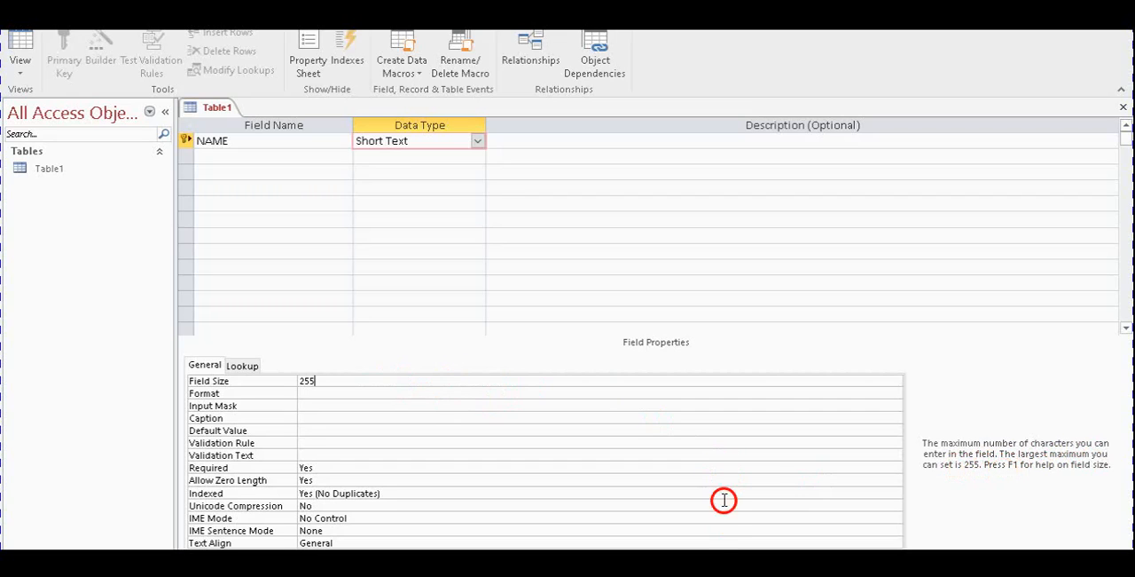
{"action": "key", "text": "alt+Tab"}
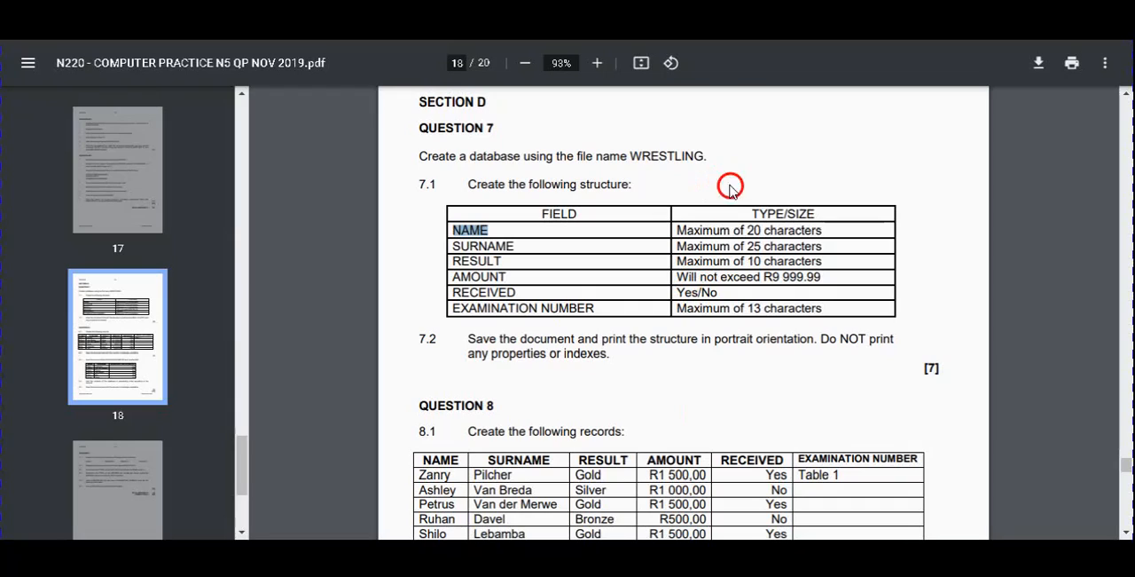
{"action": "double_click", "coordinate": [752, 230]}
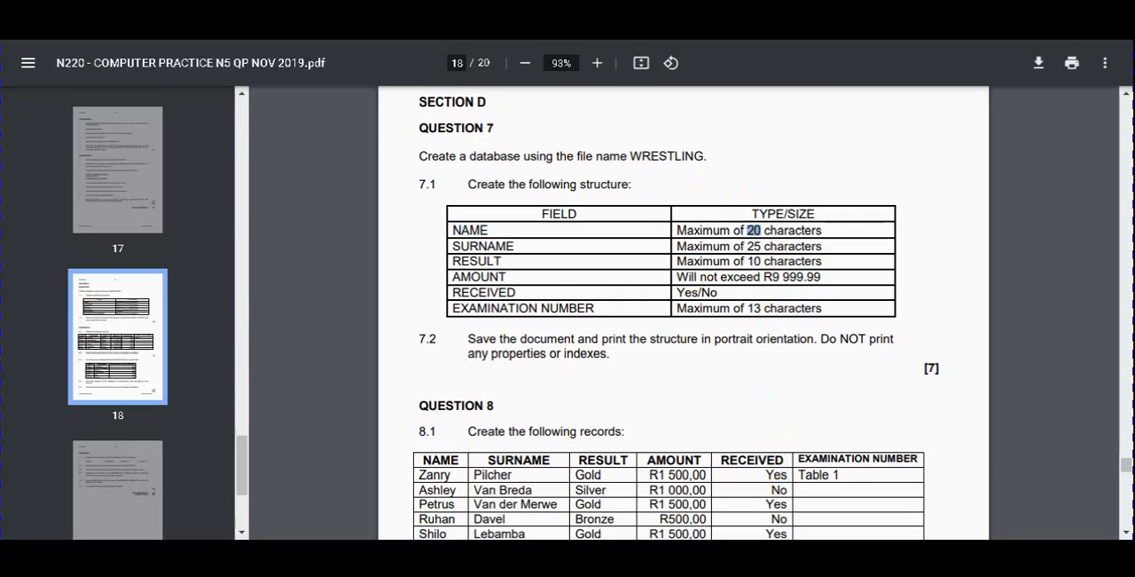
{"action": "key", "text": "alt+Tab"}
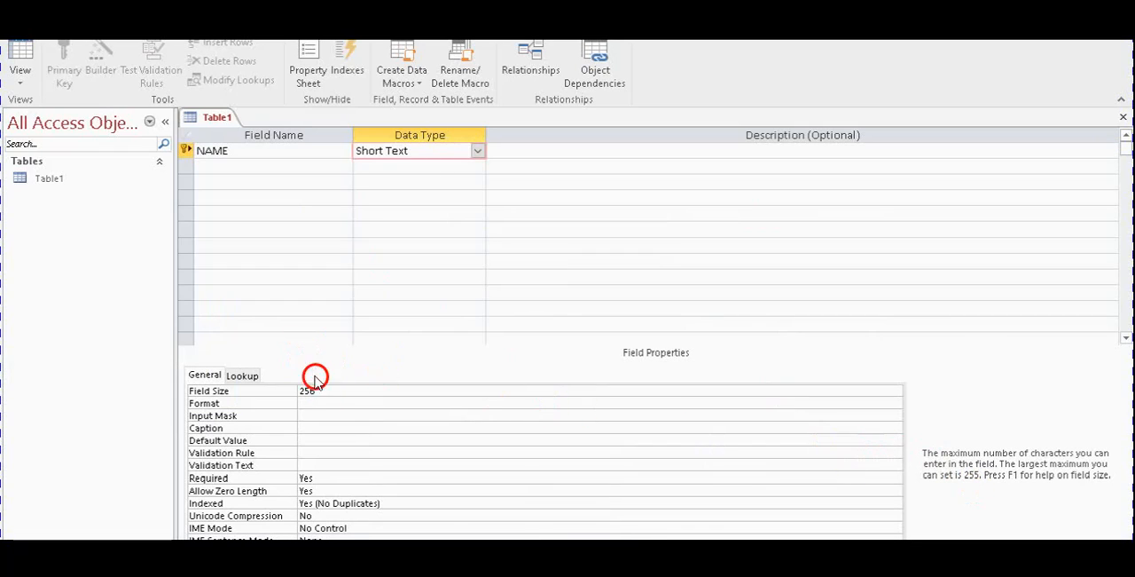
Try a field size of 256 for the NAME field, dismiss the notice, and set the size to 20
{"action": "left_click", "coordinate": [324, 402]}
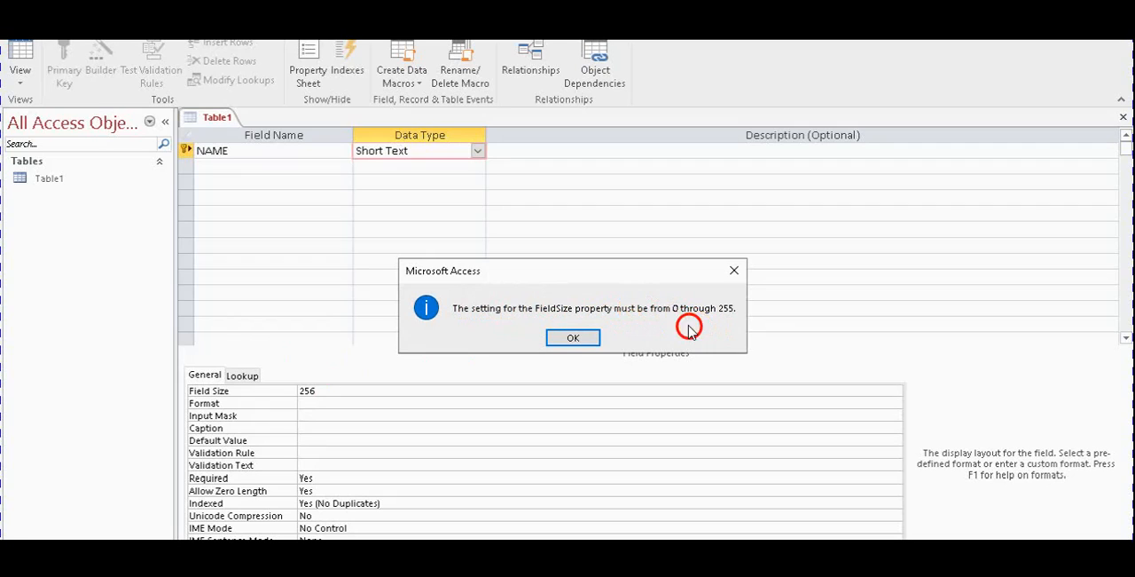
{"action": "left_click", "coordinate": [573, 338]}
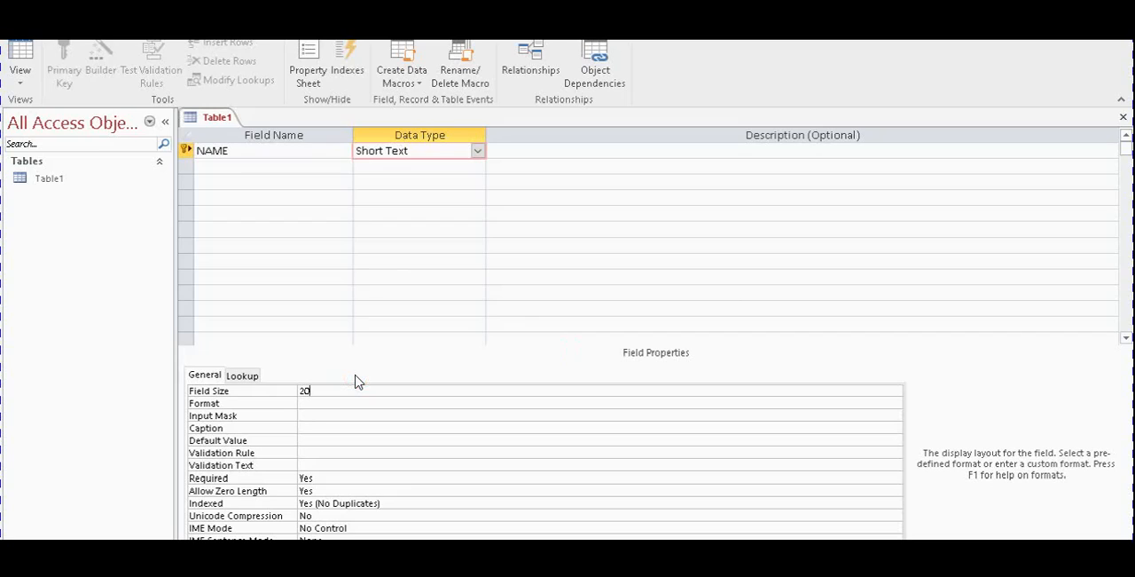
{"action": "left_click", "coordinate": [355, 403]}
Add a SURNAME field with the Short Text data type and a field size of 25
{"action": "left_click", "coordinate": [247, 168]}
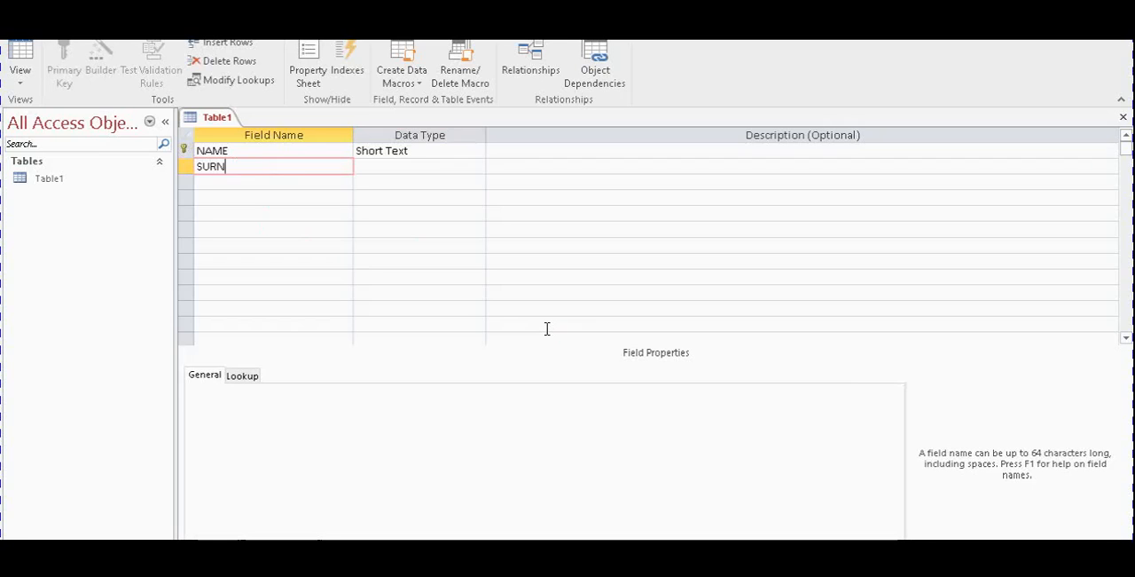
{"action": "key", "text": "Tab"}
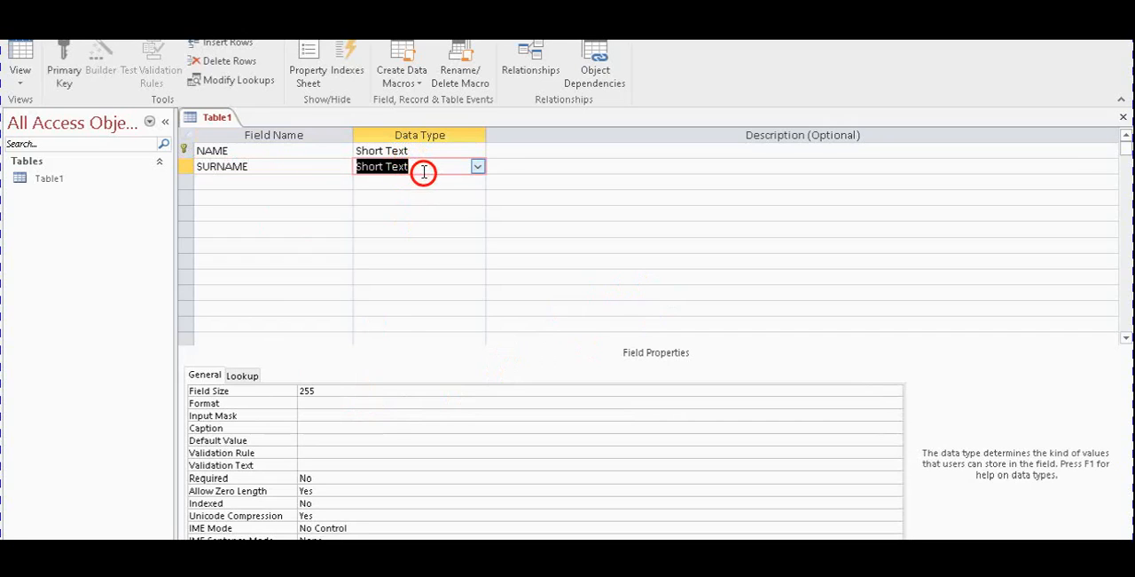
{"action": "left_click", "coordinate": [351, 393]}
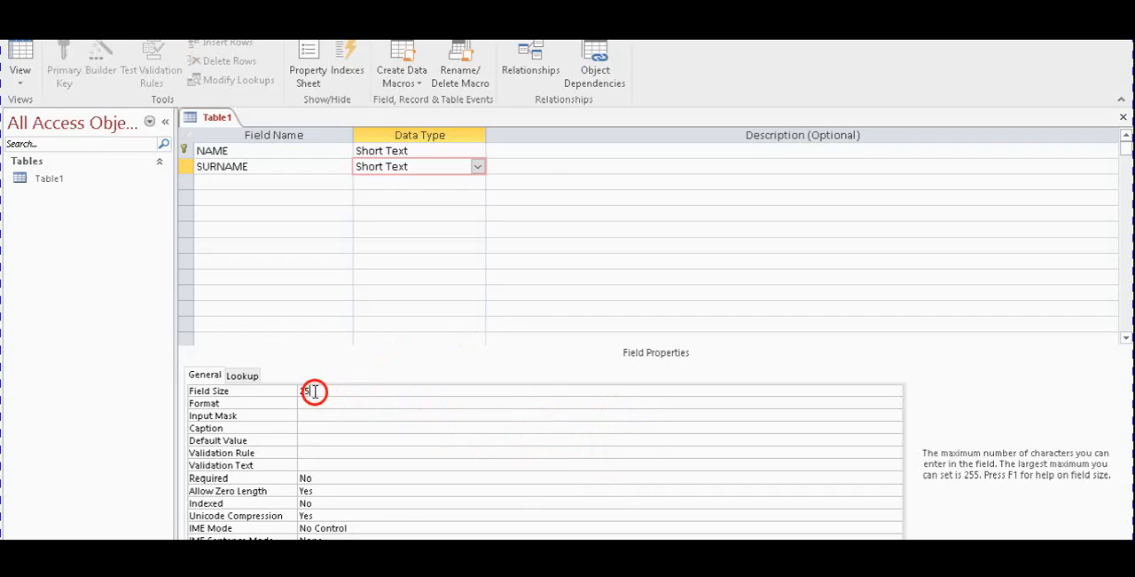
{"action": "left_click_drag", "start_coordinate": [315, 390], "coordinate": [292, 388]}
Check the SURNAME size in question 7.1 and the records of question 8.1 in the exam paper, and return to Access
{"action": "key", "text": "alt+Tab"}
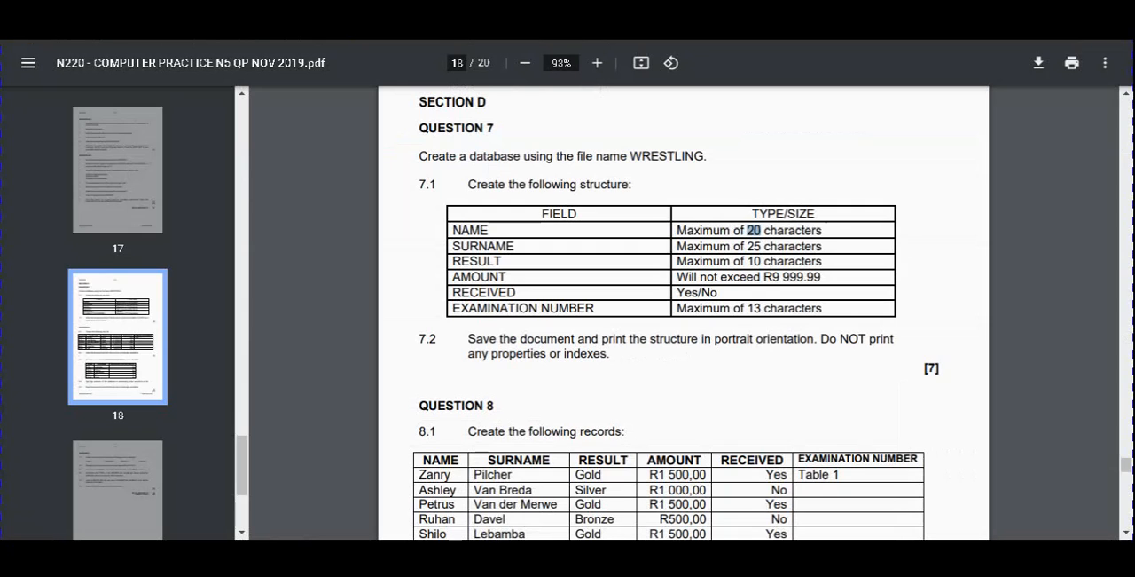
{"action": "left_click_drag", "start_coordinate": [761, 248], "coordinate": [748, 251]}
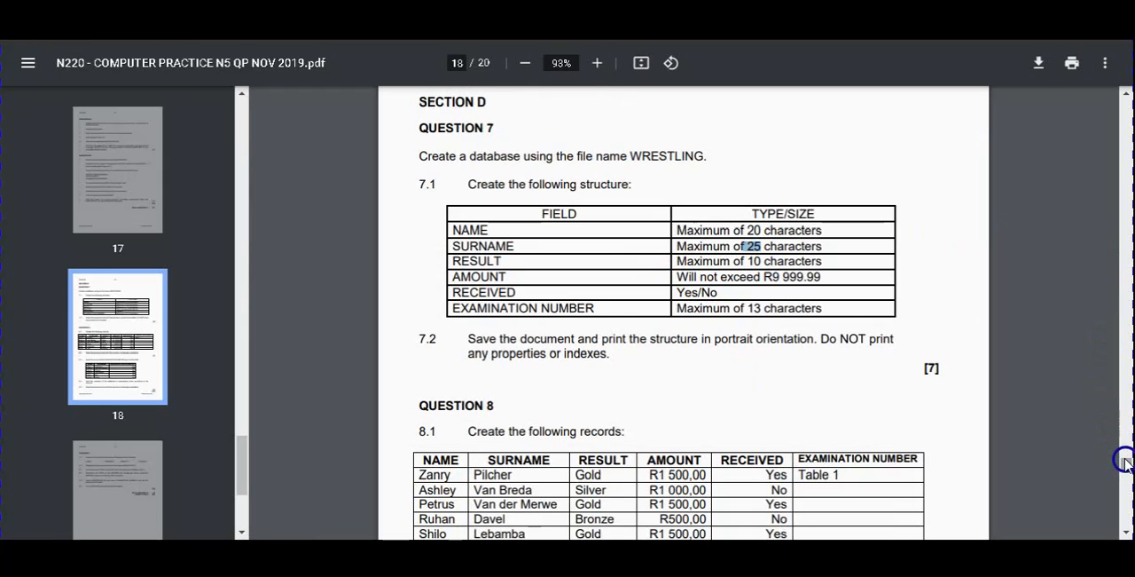
{"action": "scroll", "coordinate": [1124, 462], "scroll_direction": "down", "scroll_amount": 3}
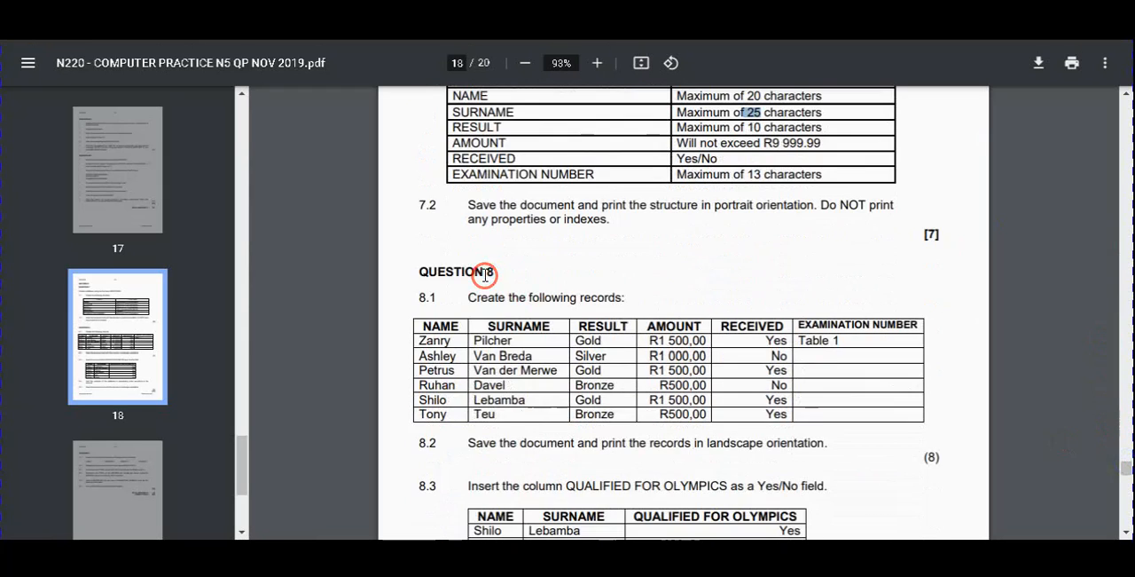
{"action": "left_click_drag", "start_coordinate": [420, 340], "coordinate": [838, 399]}
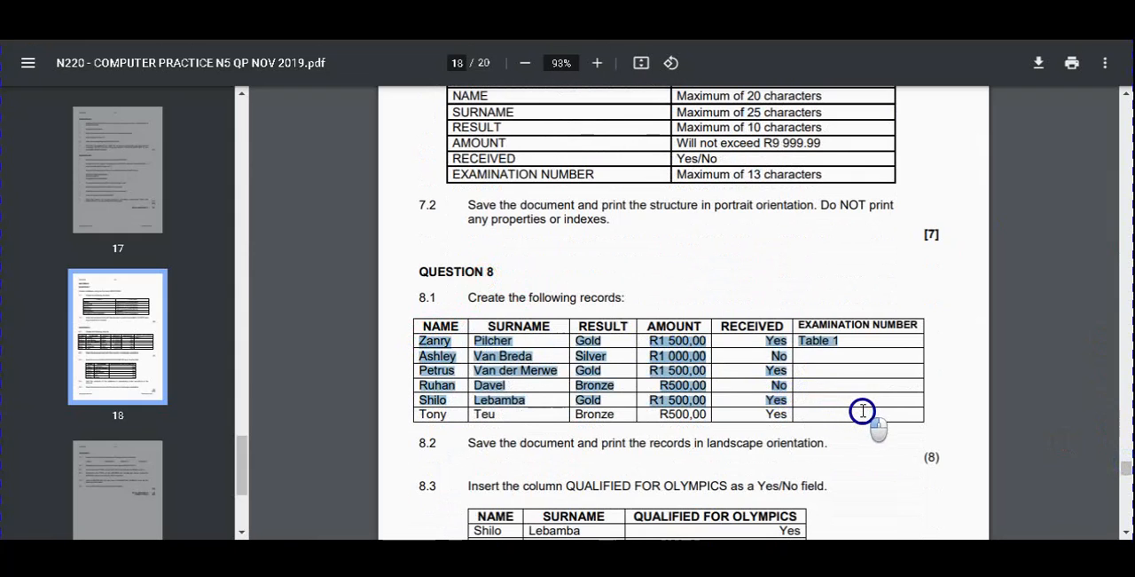
{"action": "left_click", "coordinate": [856, 406]}
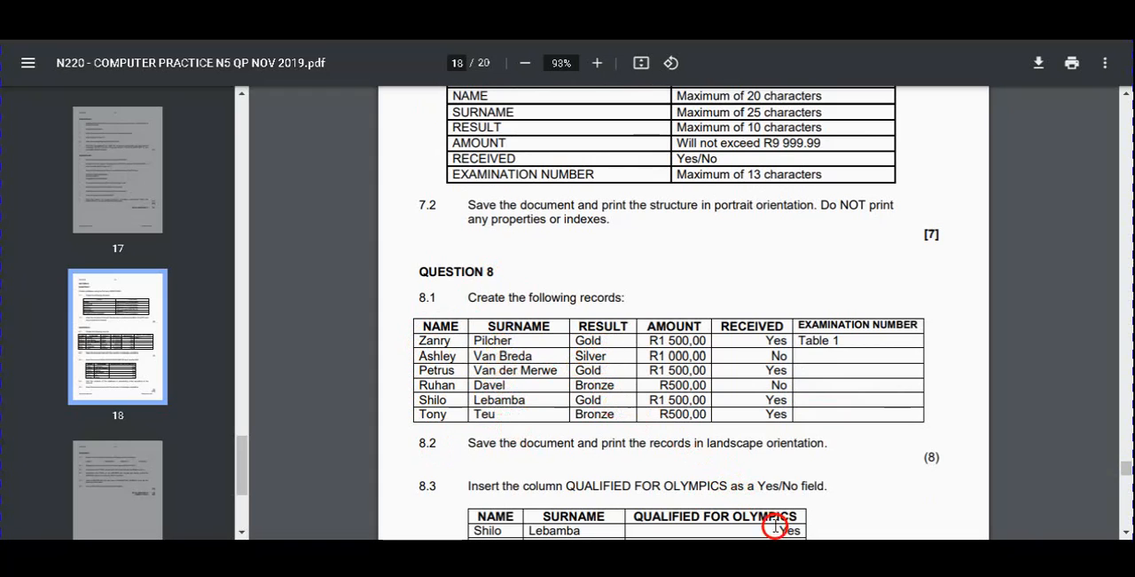
{"action": "key", "text": "alt+Tab"}
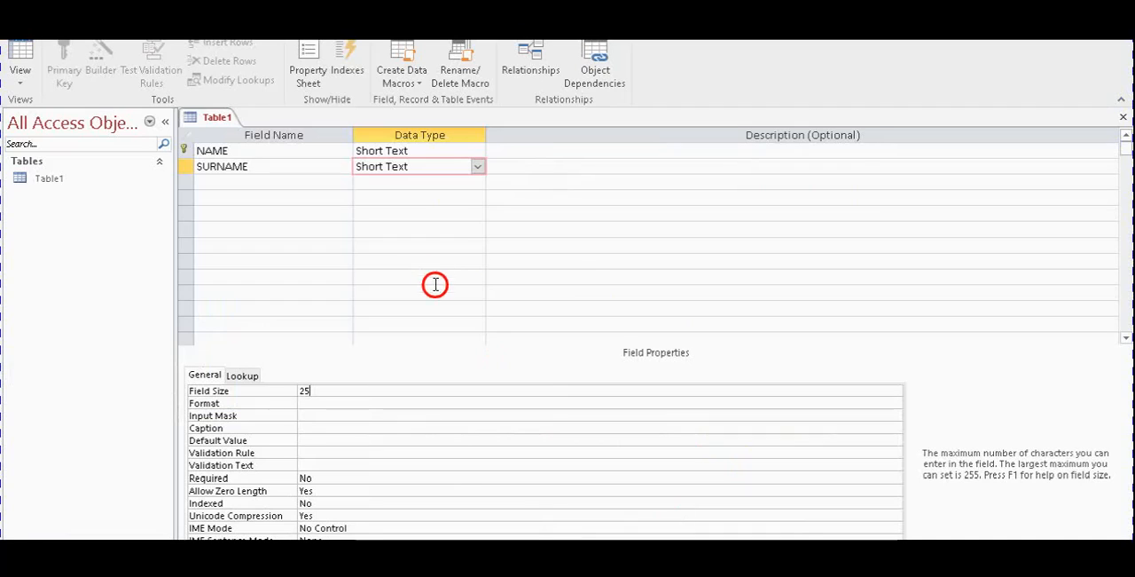
Add a RESULT field with the Short Text data type and the field size of 10 given in question 7.1 of the exam paper
{"action": "left_click", "coordinate": [287, 182]}
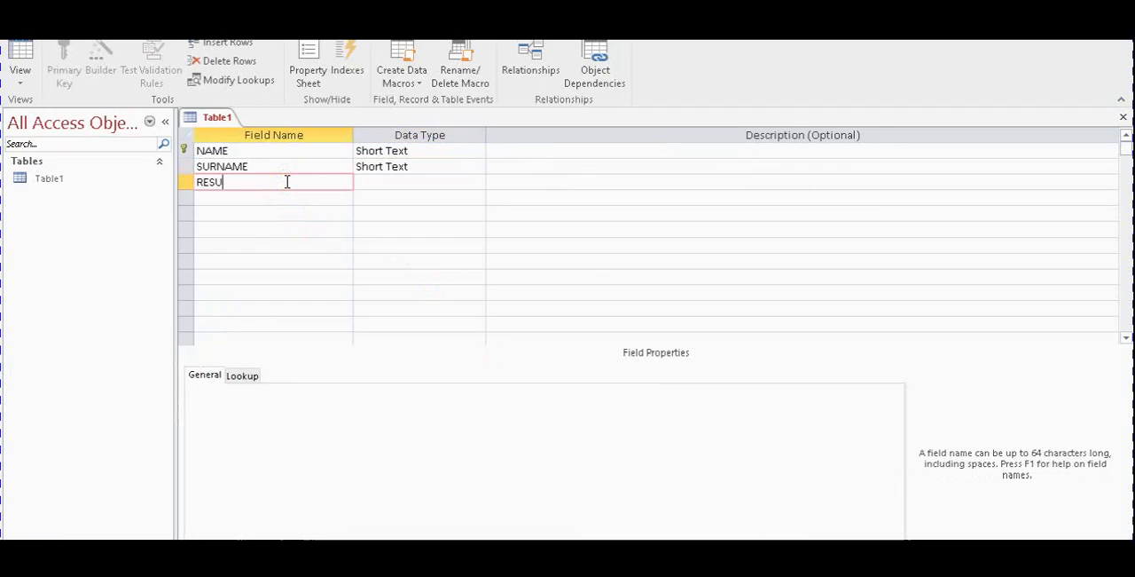
{"action": "left_click", "coordinate": [369, 185]}
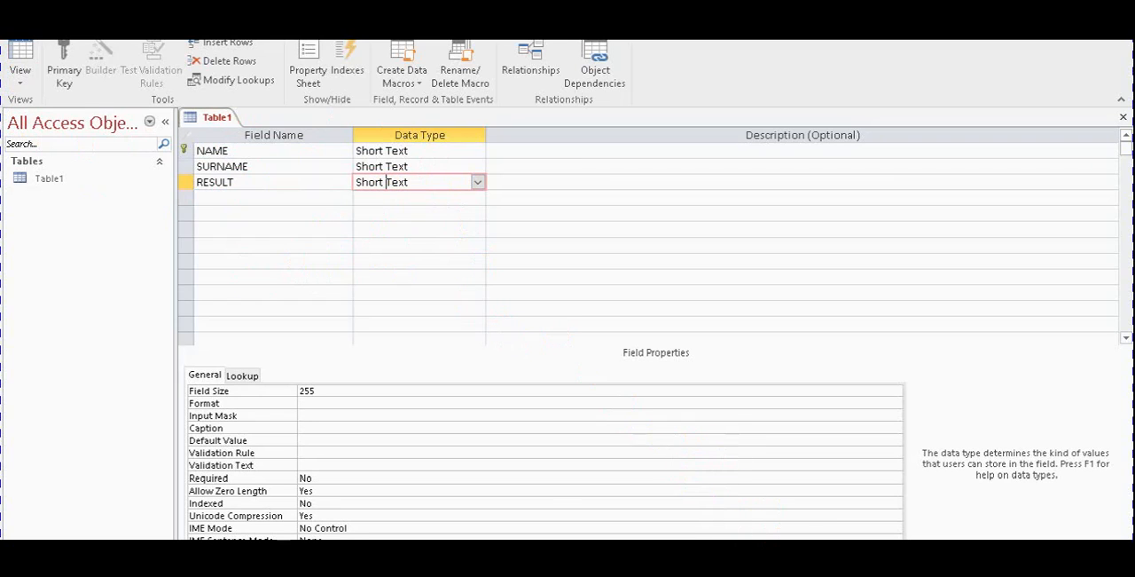
{"action": "key", "text": "alt+Tab"}
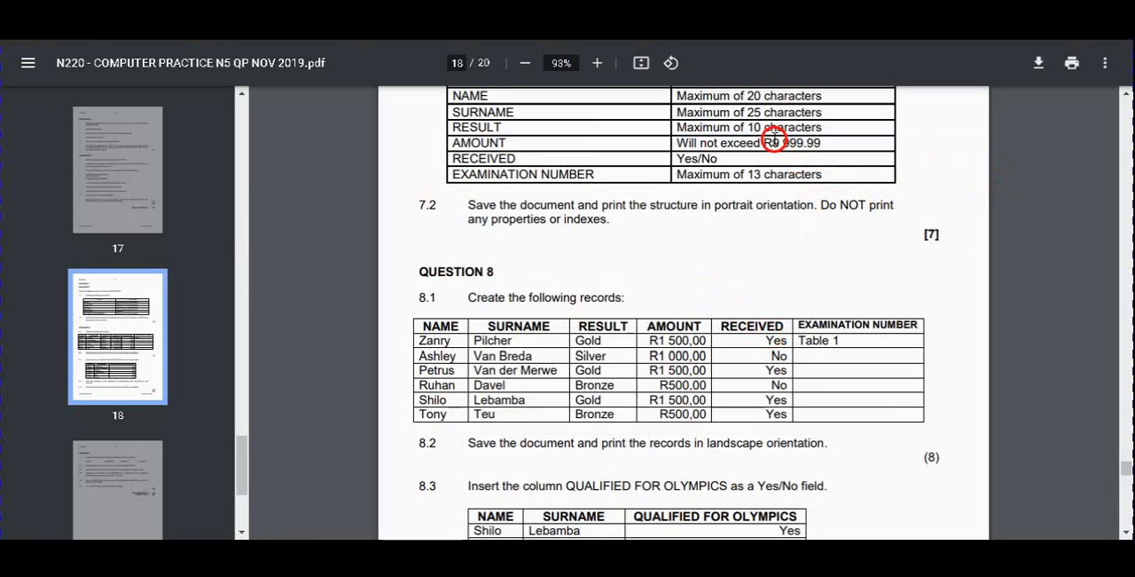
{"action": "left_click_drag", "start_coordinate": [745, 127], "coordinate": [768, 127]}
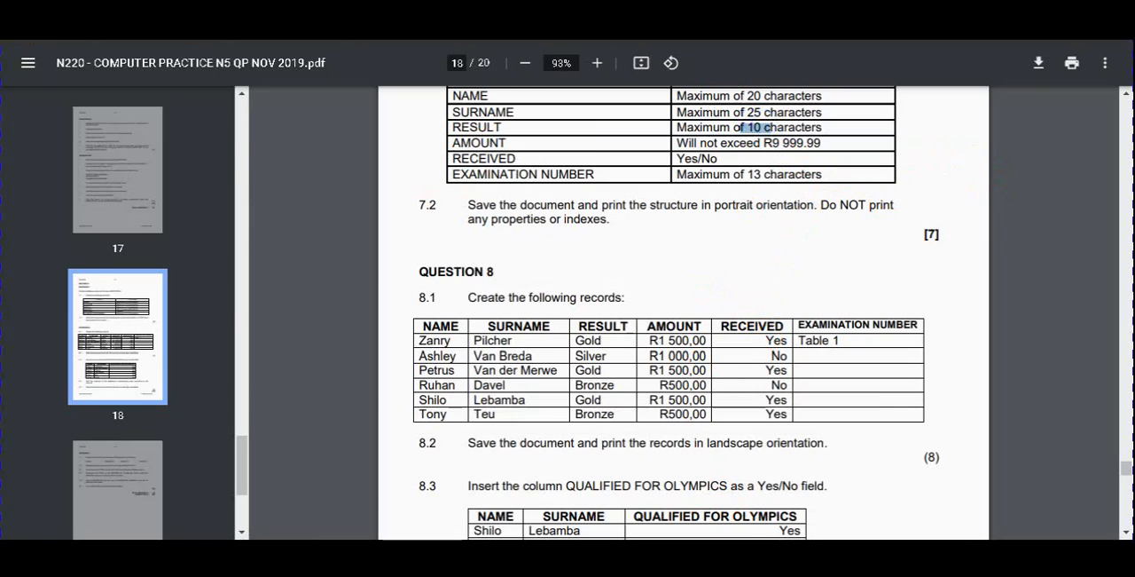
{"action": "key", "text": "alt+Tab"}
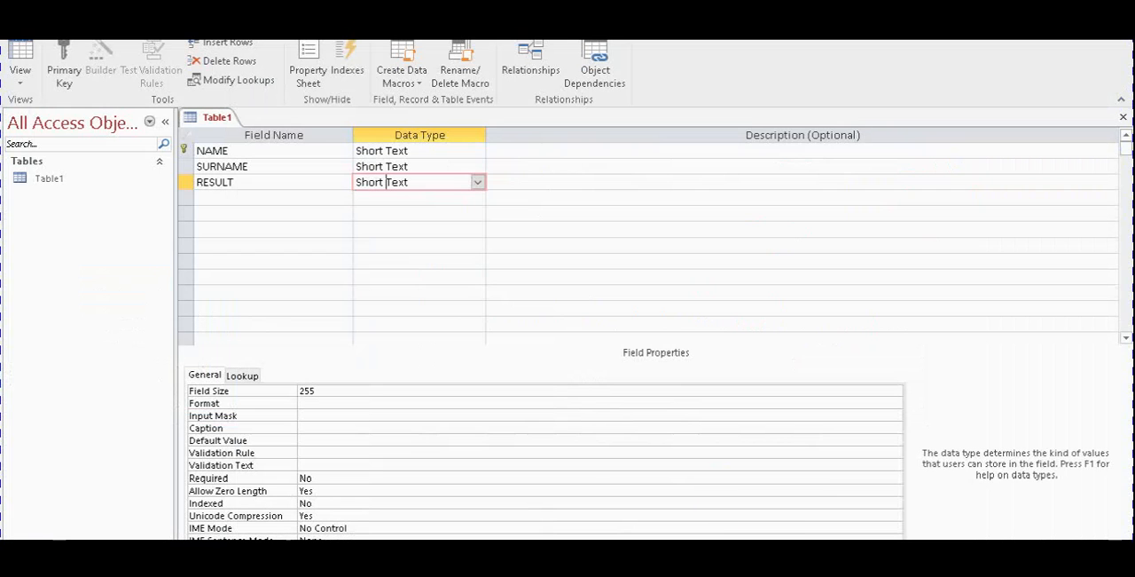
{"action": "left_click", "coordinate": [319, 387]}
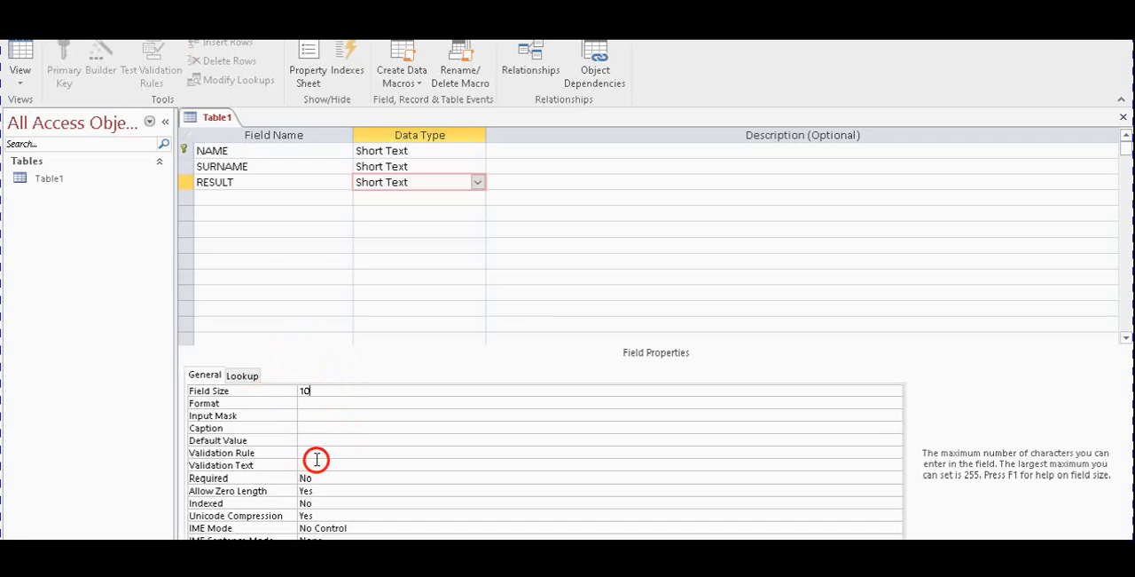
Review the field sizes set for the NAME, SURNAME and RESULT fields
{"action": "left_click", "coordinate": [303, 166]}
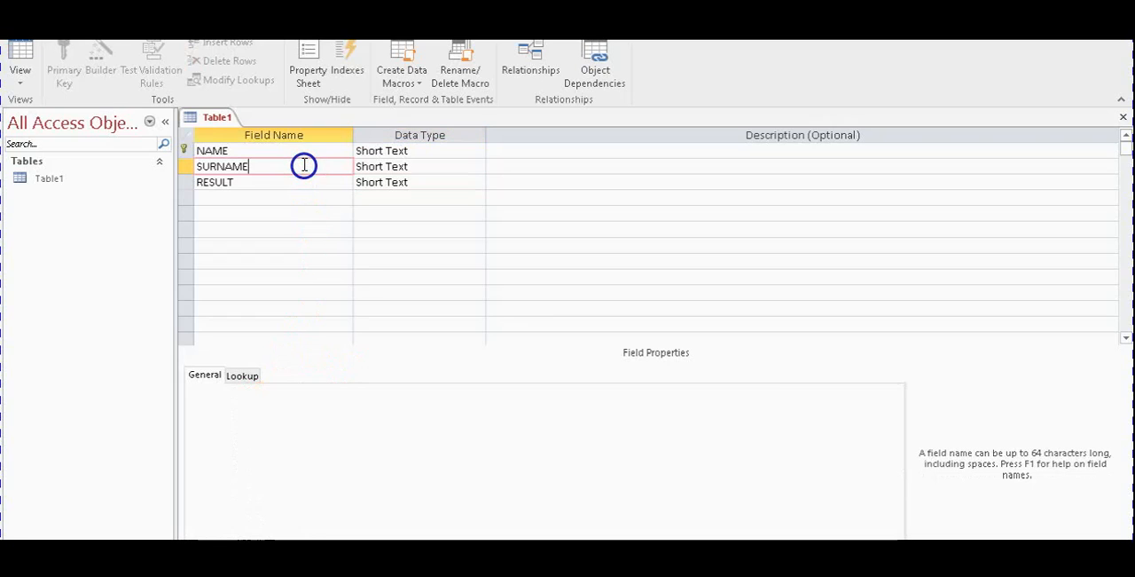
{"action": "left_click", "coordinate": [318, 148]}
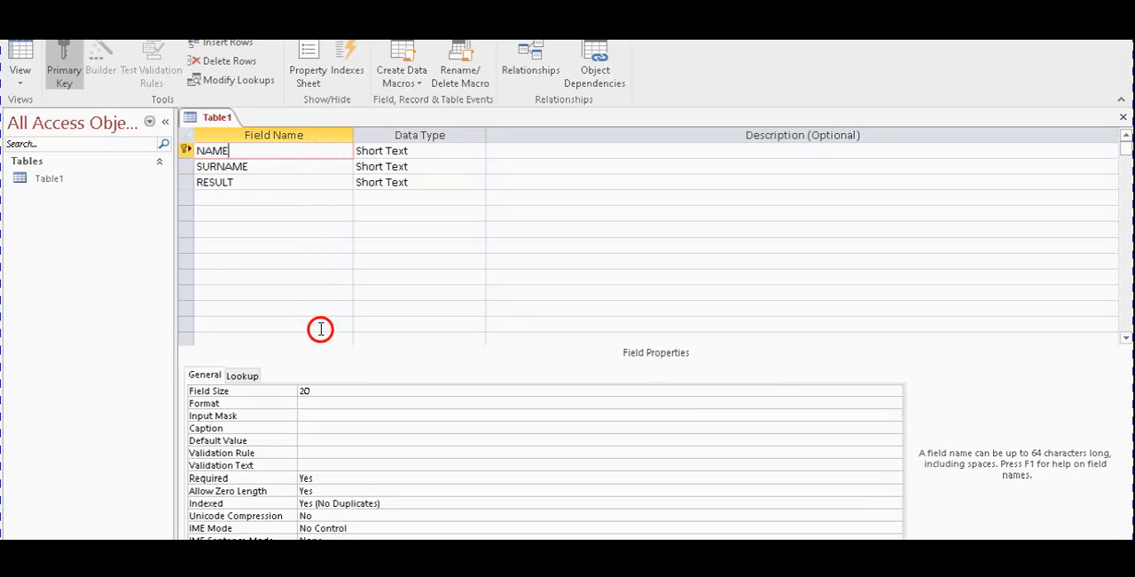
{"action": "double_click", "coordinate": [305, 389]}
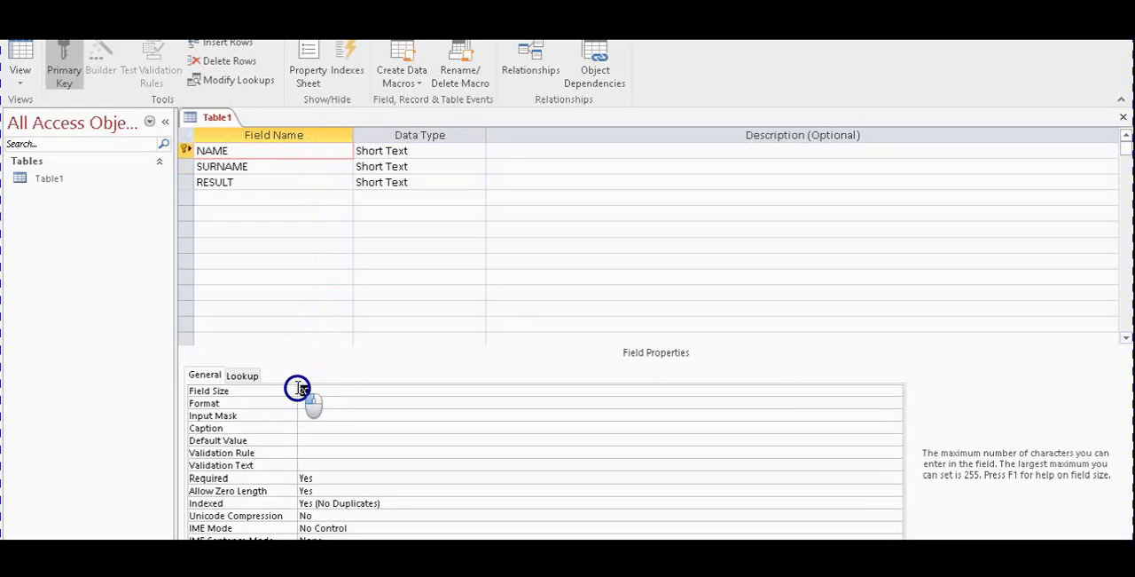
{"action": "left_click", "coordinate": [312, 167]}
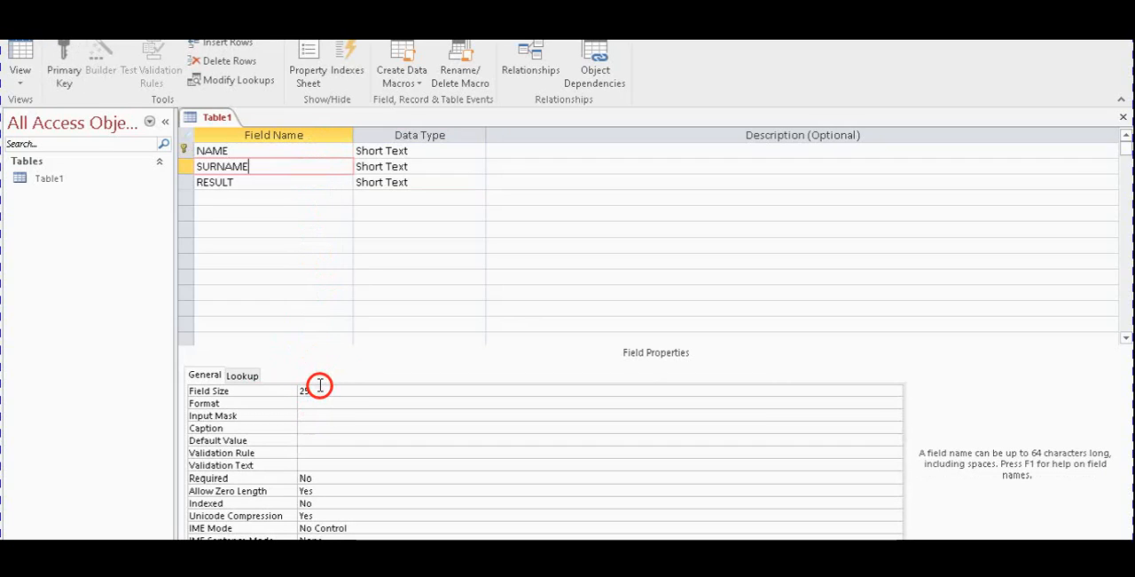
{"action": "left_click", "coordinate": [291, 181]}
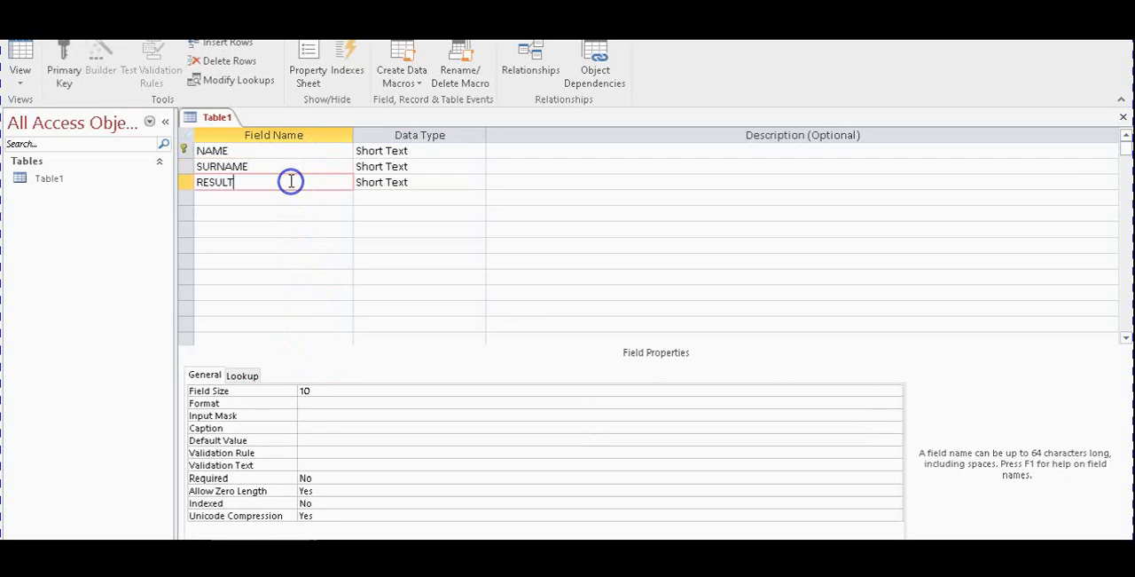
{"action": "left_click", "coordinate": [320, 391]}
{"action": "double_click", "coordinate": [295, 391]}
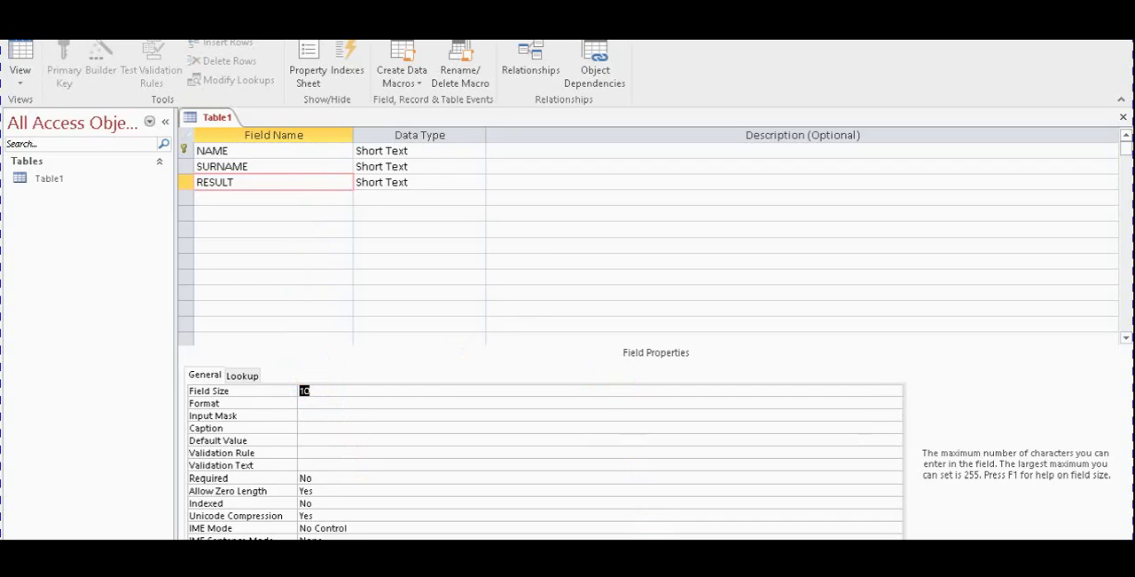
Check the AMOUNT limit in question 7.1 and the amounts in question 8.1 of the exam paper, and return to Access
{"action": "key", "text": "alt+Tab"}
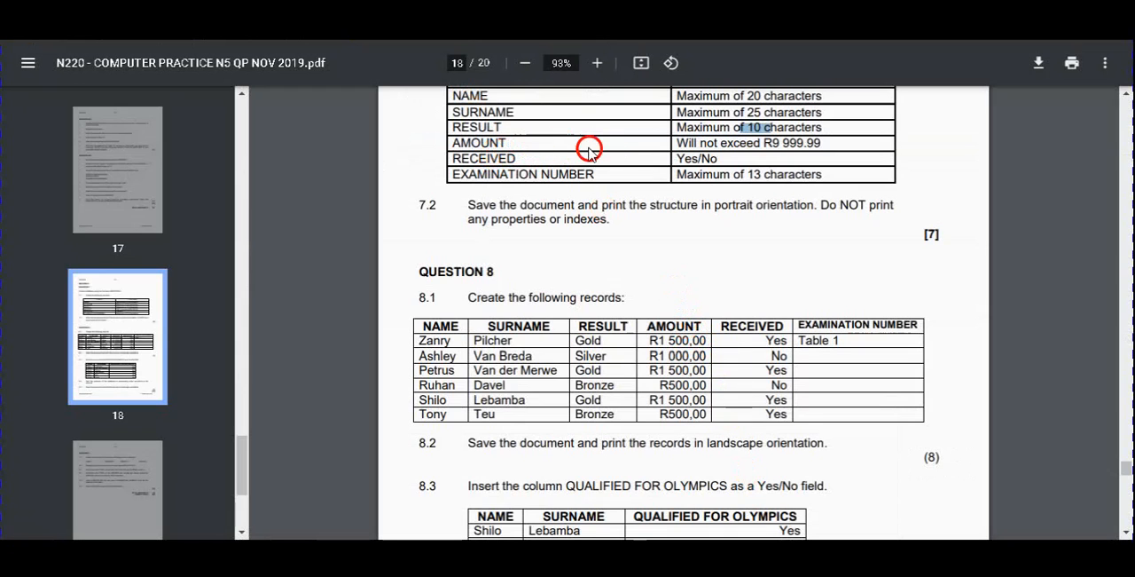
{"action": "left_click_drag", "start_coordinate": [667, 340], "coordinate": [665, 406]}
{"action": "left_click", "coordinate": [672, 408]}
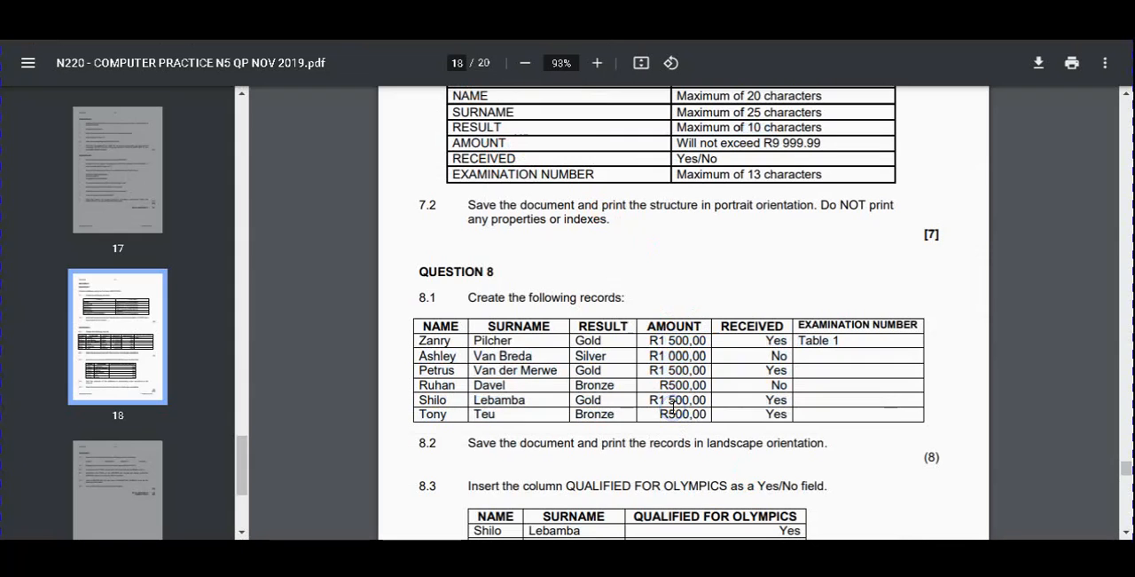
{"action": "left_click", "coordinate": [701, 411]}
{"action": "left_click_drag", "start_coordinate": [704, 414], "coordinate": [681, 406]}
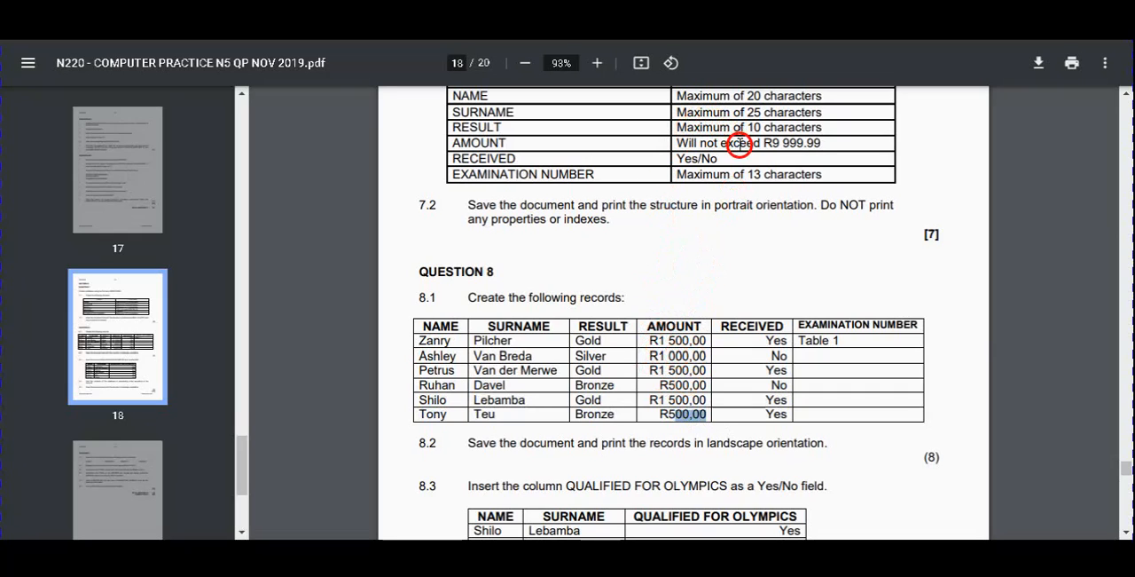
{"action": "left_click_drag", "start_coordinate": [723, 143], "coordinate": [819, 142]}
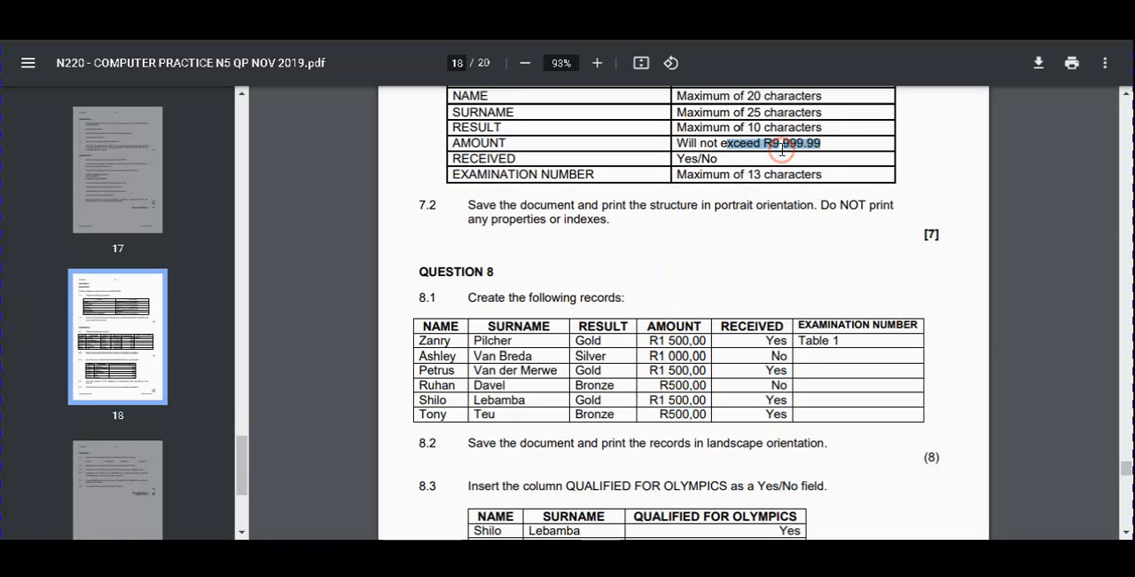
{"action": "left_click_drag", "start_coordinate": [798, 143], "coordinate": [829, 147]}
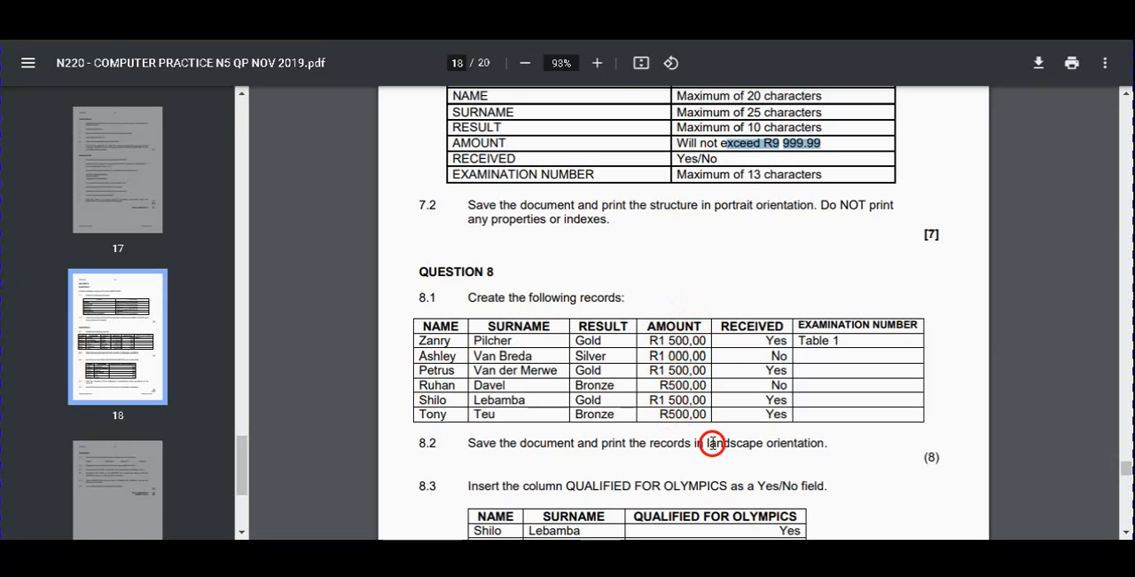
{"action": "key", "text": "alt+Tab"}
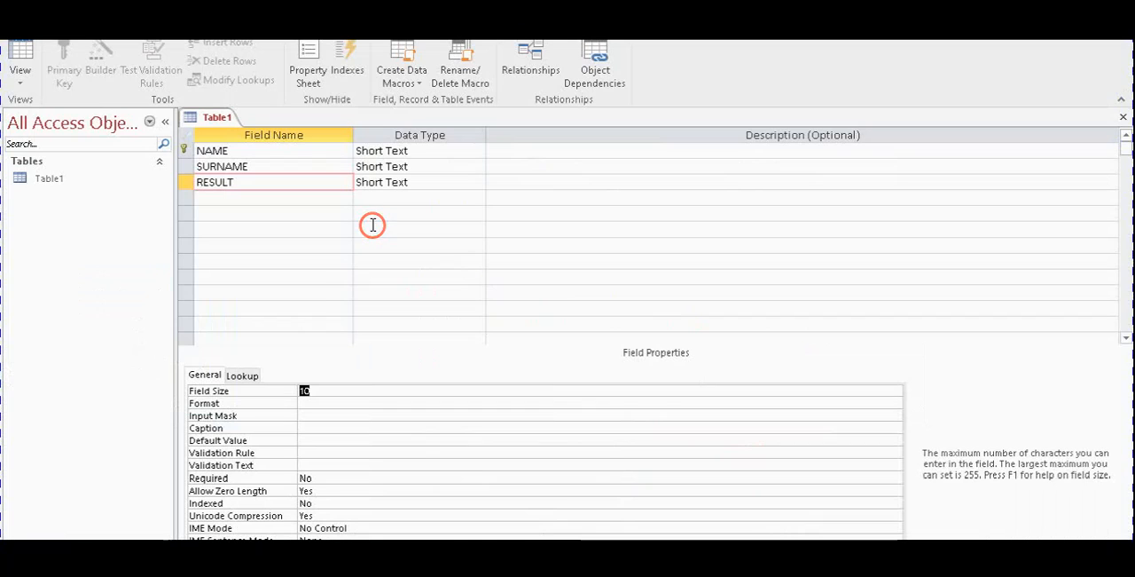
Add an AMOUNT field below RESULT with the Currency data type
{"action": "left_click", "coordinate": [257, 199]}
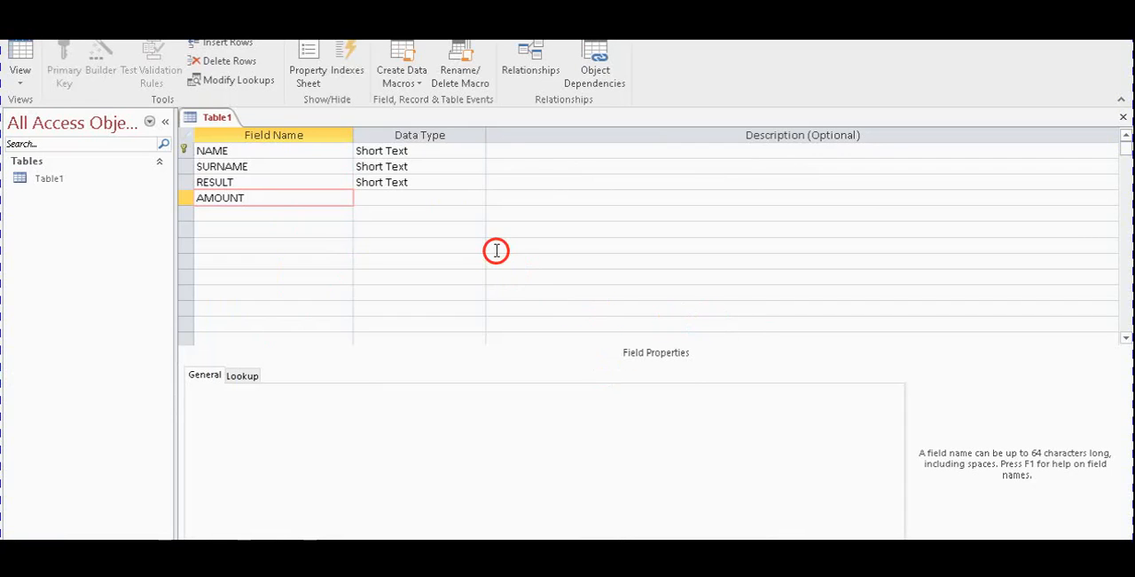
{"action": "left_click", "coordinate": [404, 198]}
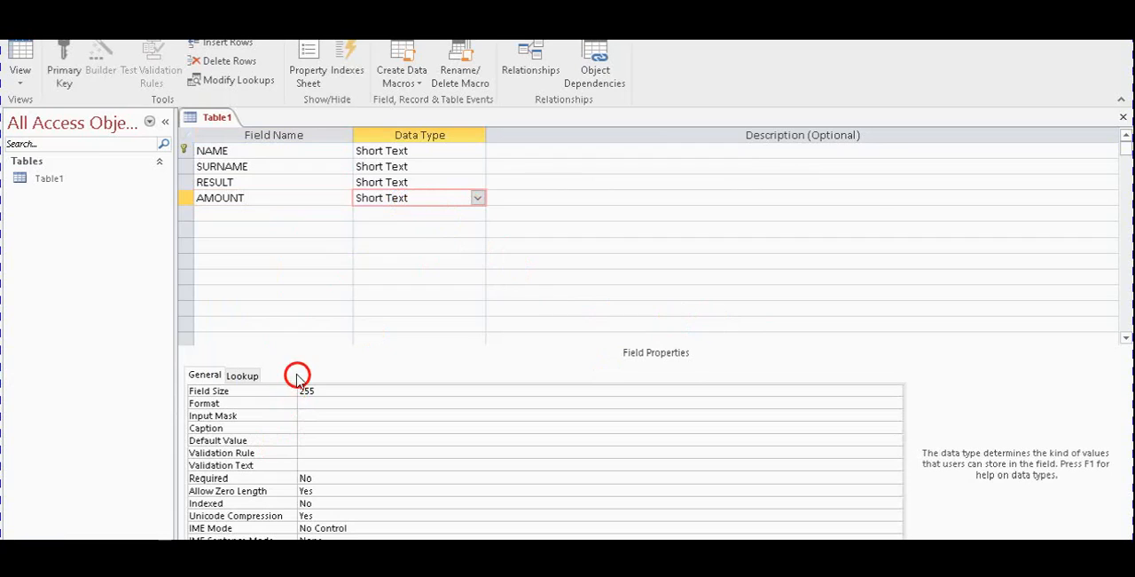
{"action": "left_click", "coordinate": [477, 198]}
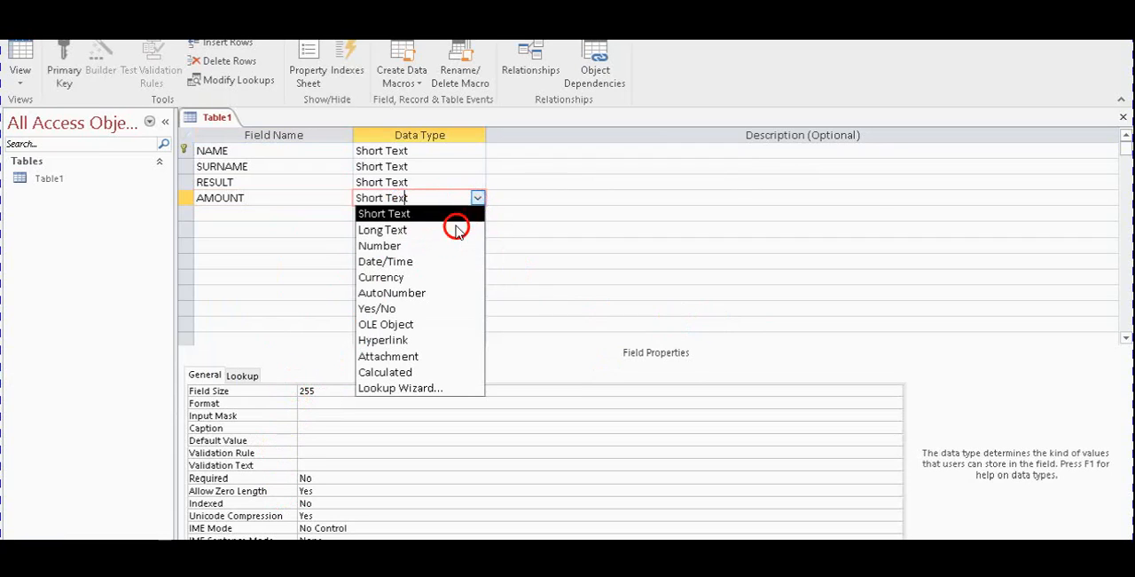
{"action": "left_click", "coordinate": [432, 277]}
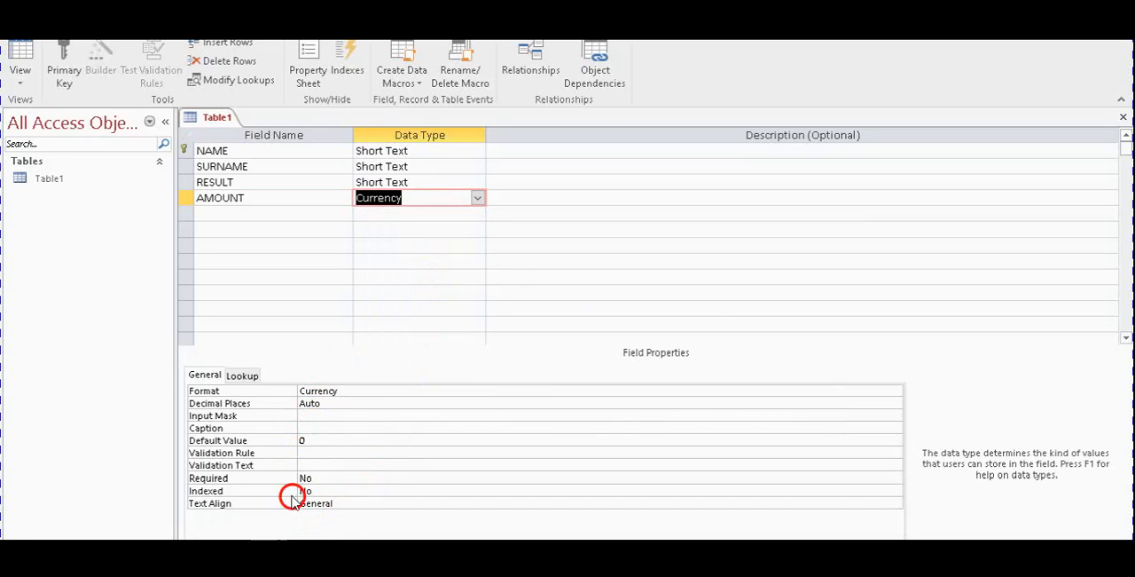
Look through the AMOUNT field's format options, keep Currency, and set its decimal places to 2
{"action": "left_click", "coordinate": [423, 387]}
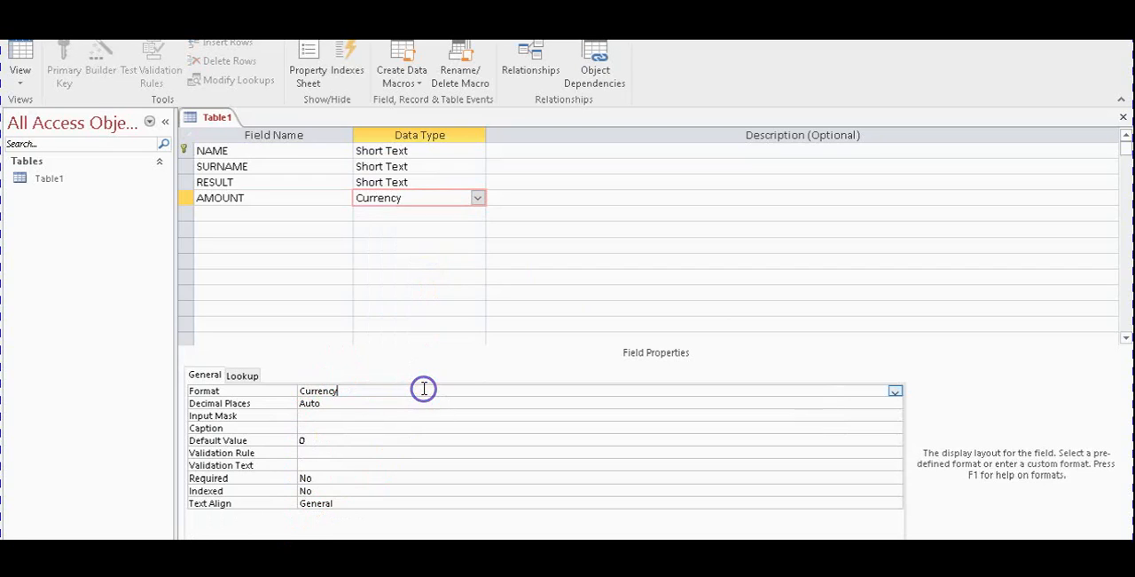
{"action": "left_click", "coordinate": [894, 391]}
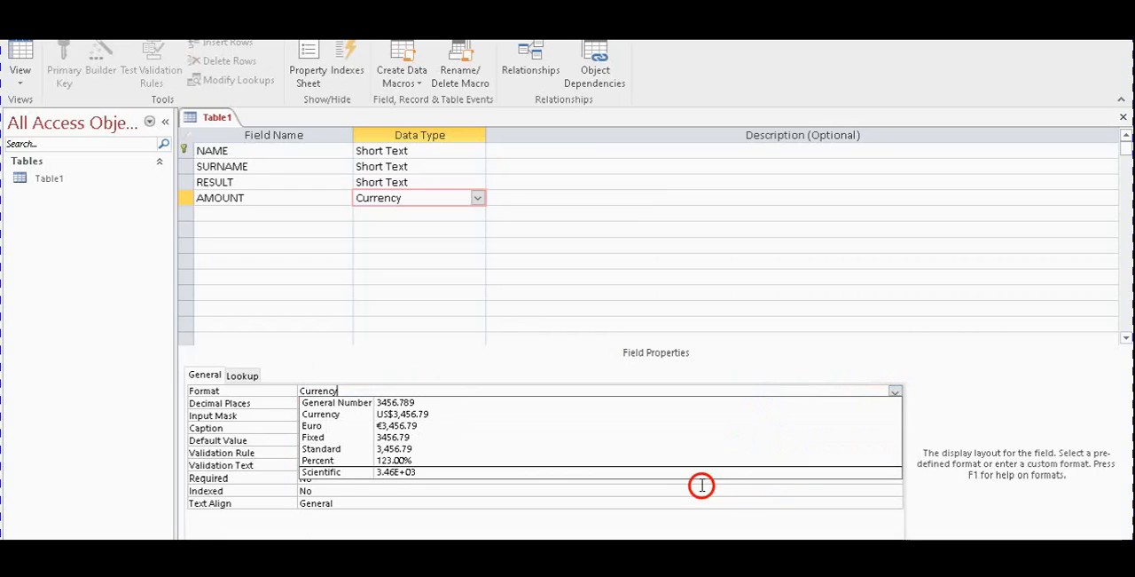
{"action": "left_click", "coordinate": [650, 502]}
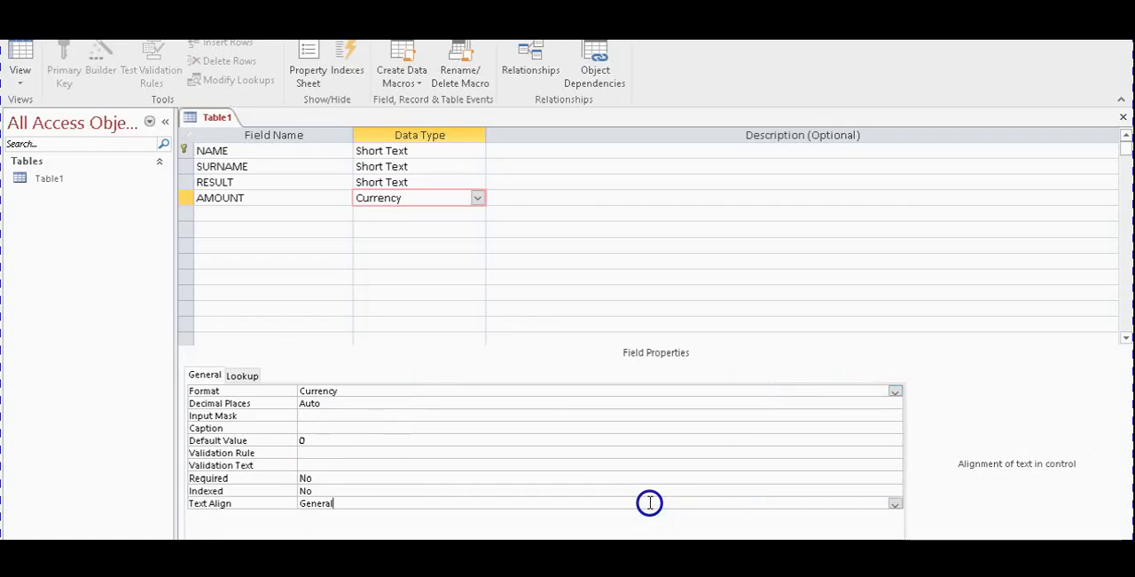
{"action": "left_click", "coordinate": [503, 403]}
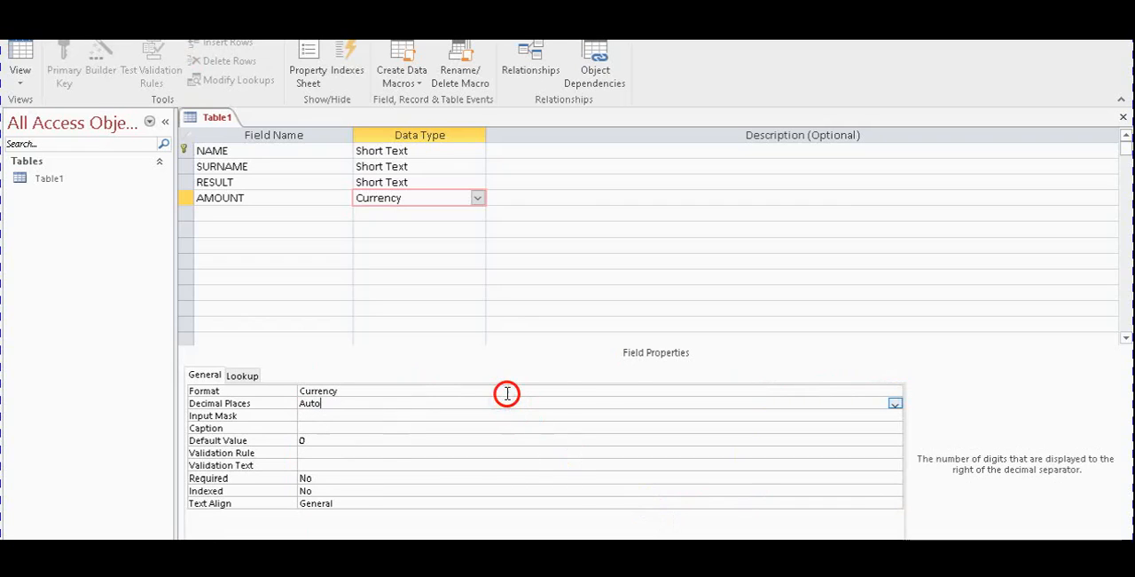
{"action": "left_click", "coordinate": [893, 404]}
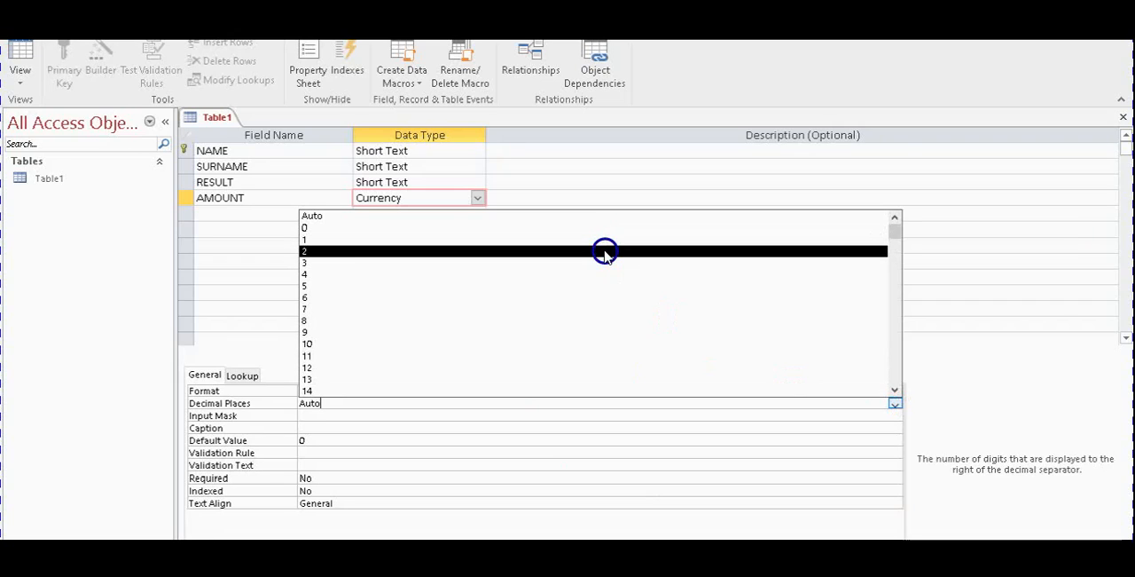
{"action": "left_click", "coordinate": [604, 252]}
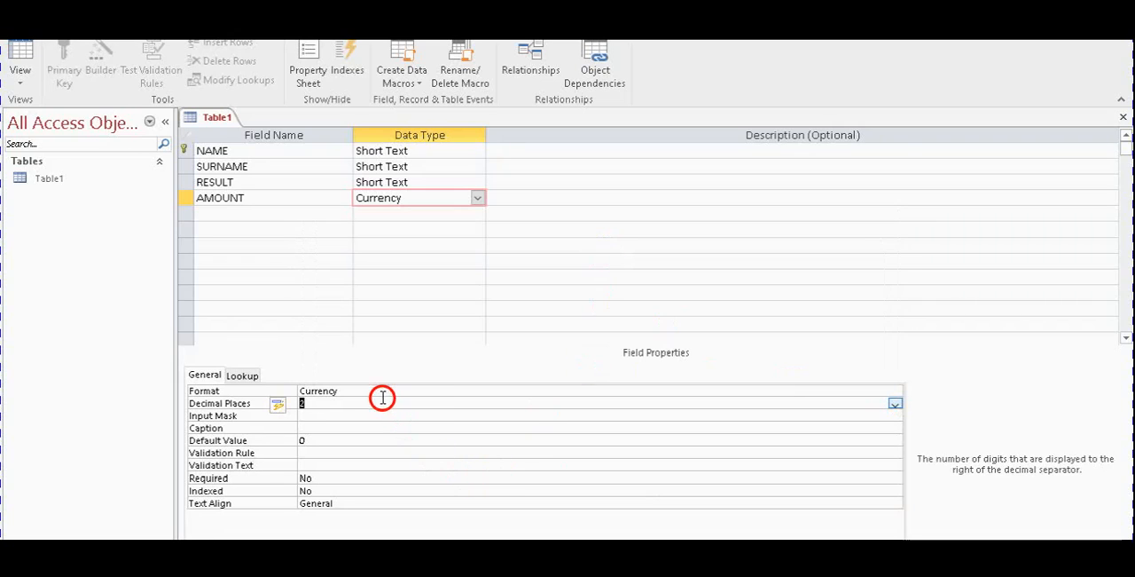
Look through the AMOUNT field's caption, default value, required, format and indexed properties without changing them
{"action": "left_click", "coordinate": [367, 427]}
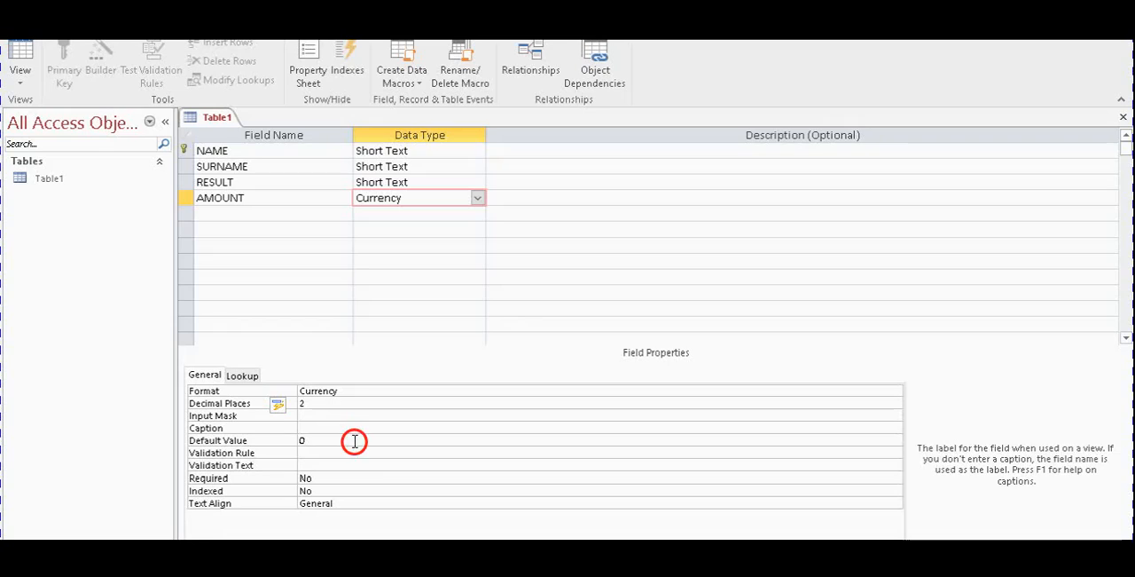
{"action": "left_click", "coordinate": [354, 441]}
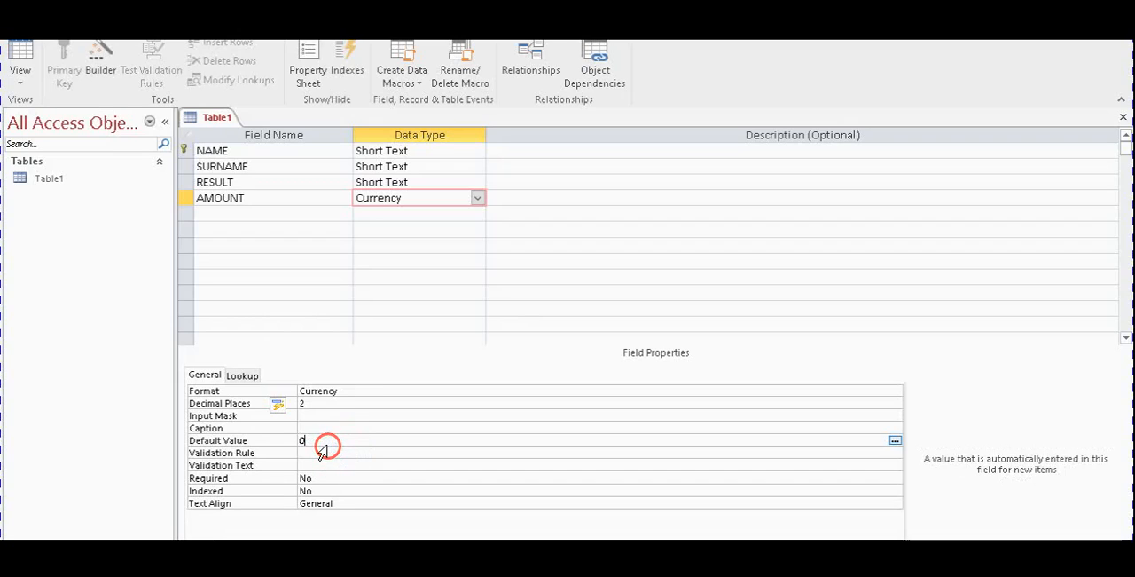
{"action": "left_click", "coordinate": [345, 479]}
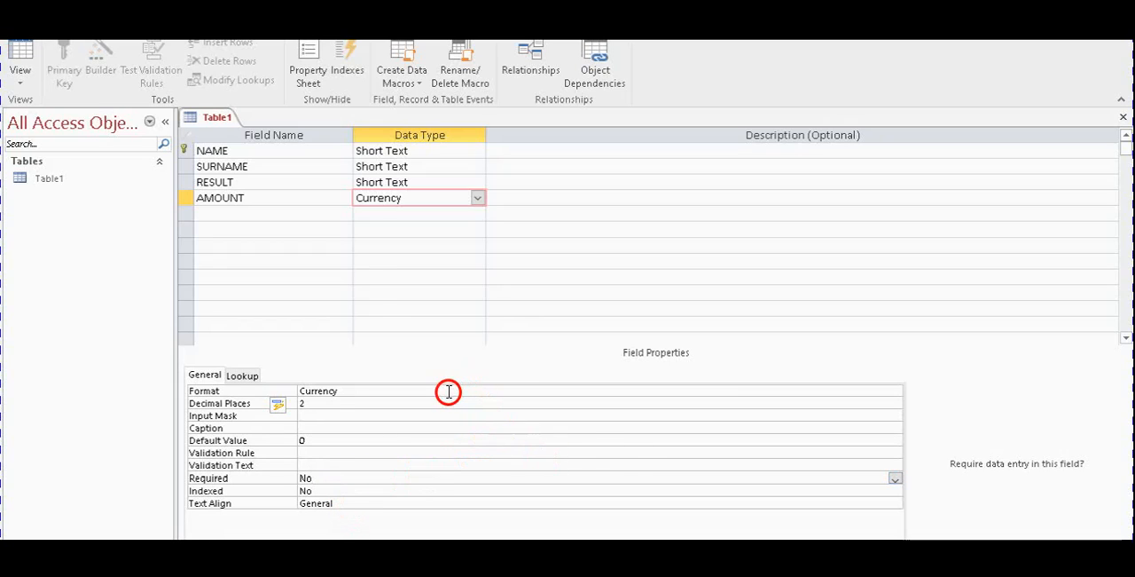
{"action": "left_click", "coordinate": [402, 390]}
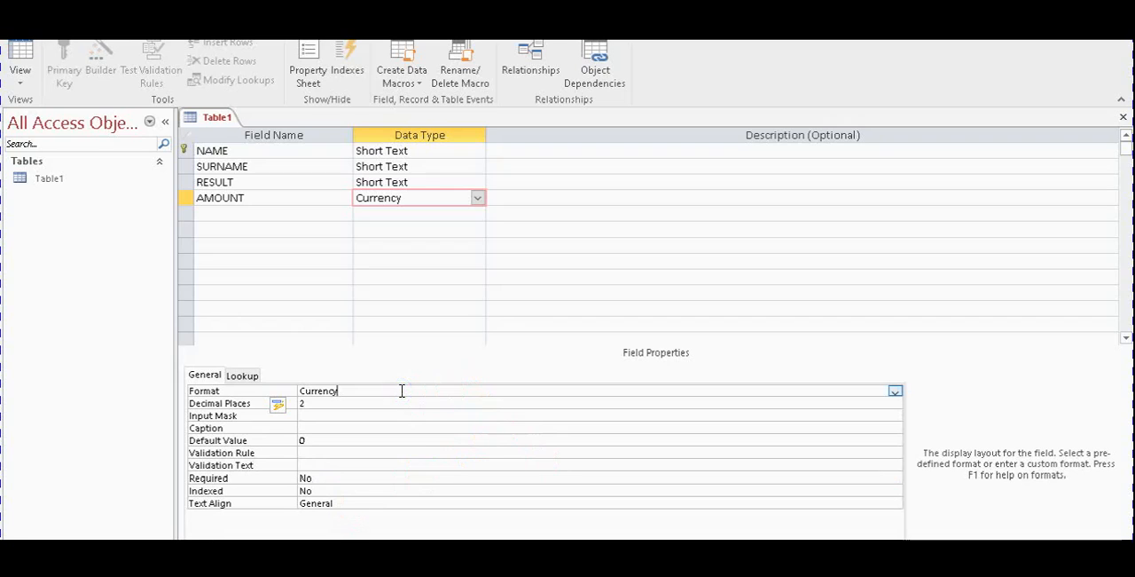
{"action": "left_click", "coordinate": [895, 390]}
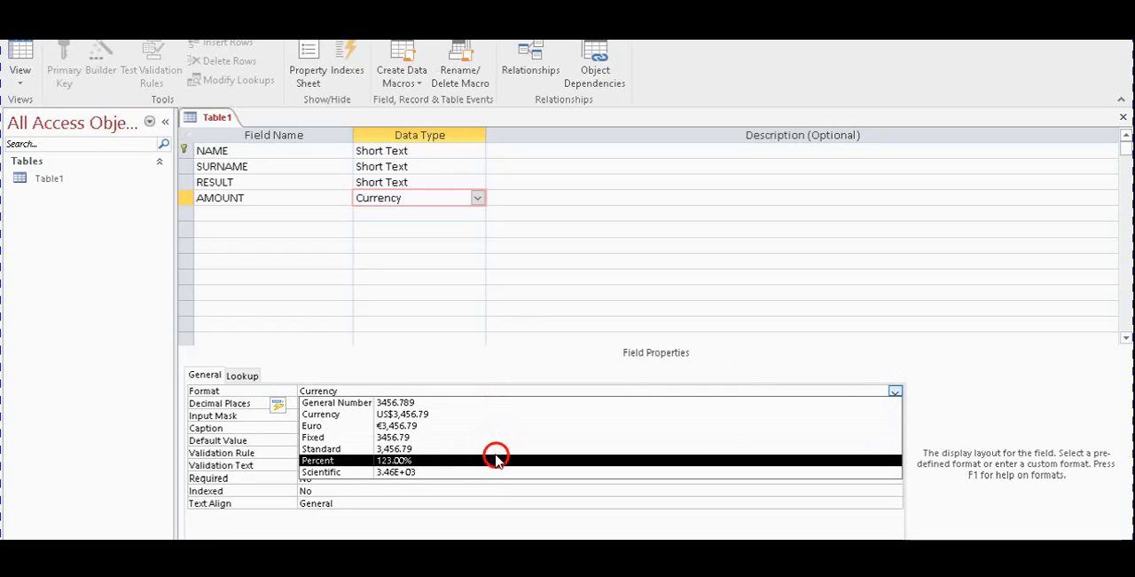
{"action": "left_click", "coordinate": [475, 490]}
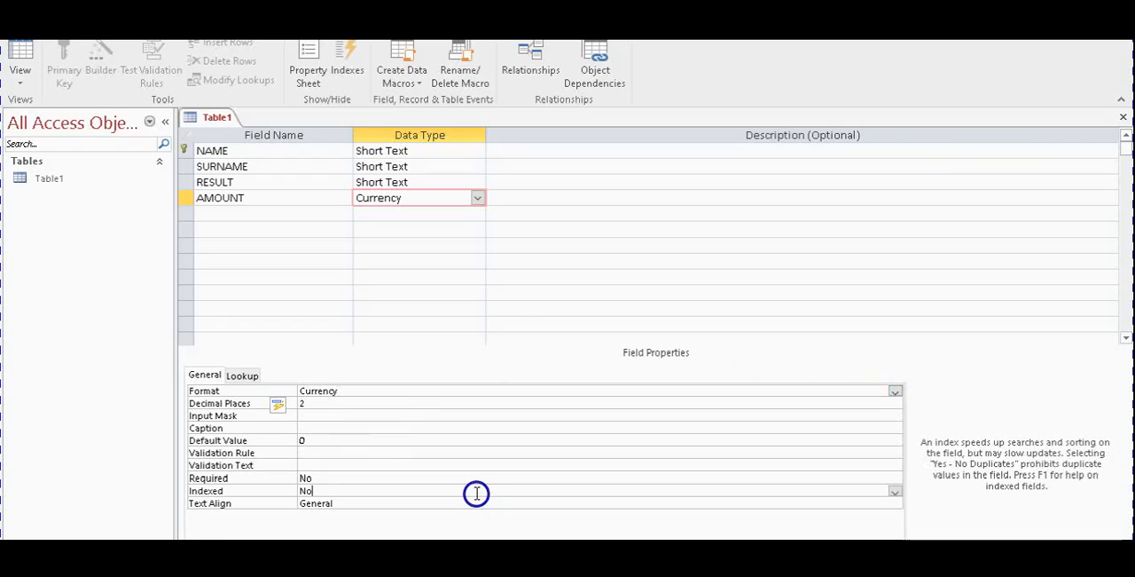
Set the AMOUNT field's input mask to R# so amounts carry the rand symbol
{"action": "left_click", "coordinate": [413, 414]}
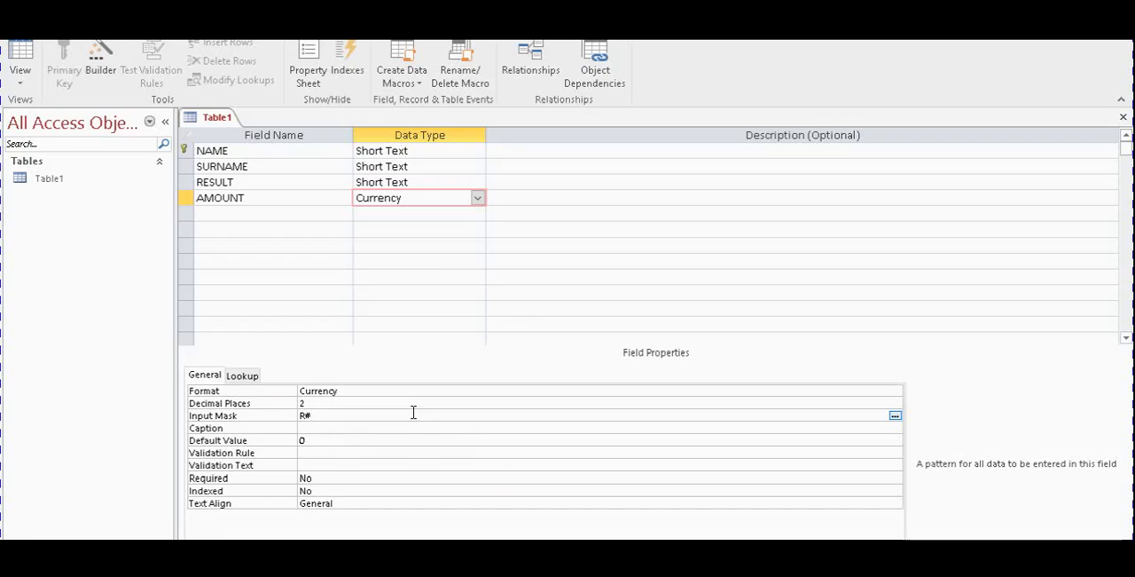
{"action": "left_click", "coordinate": [399, 450]}
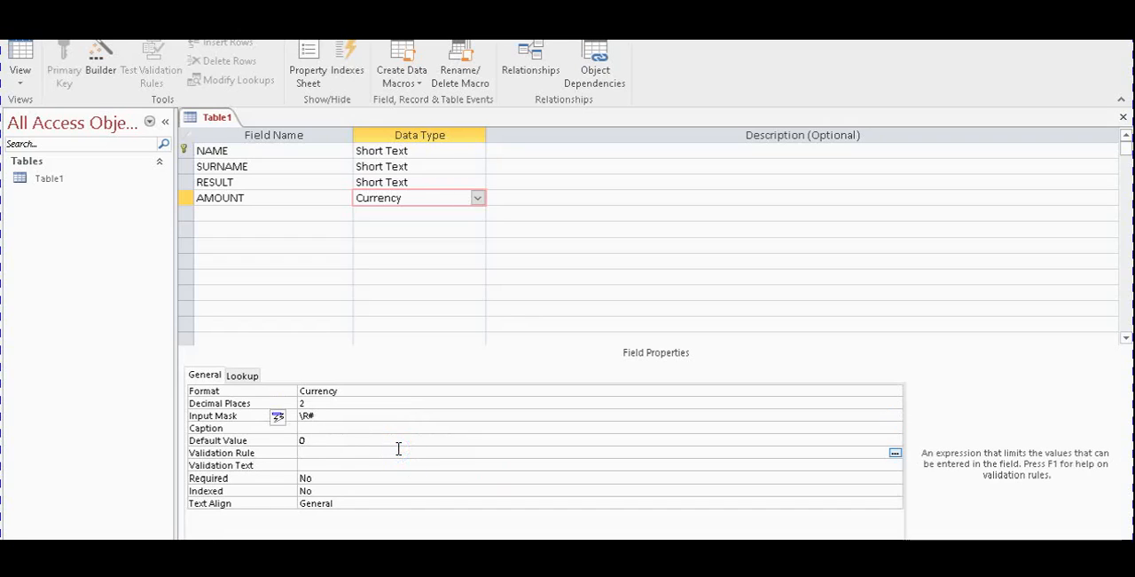
{"action": "left_click", "coordinate": [304, 416]}
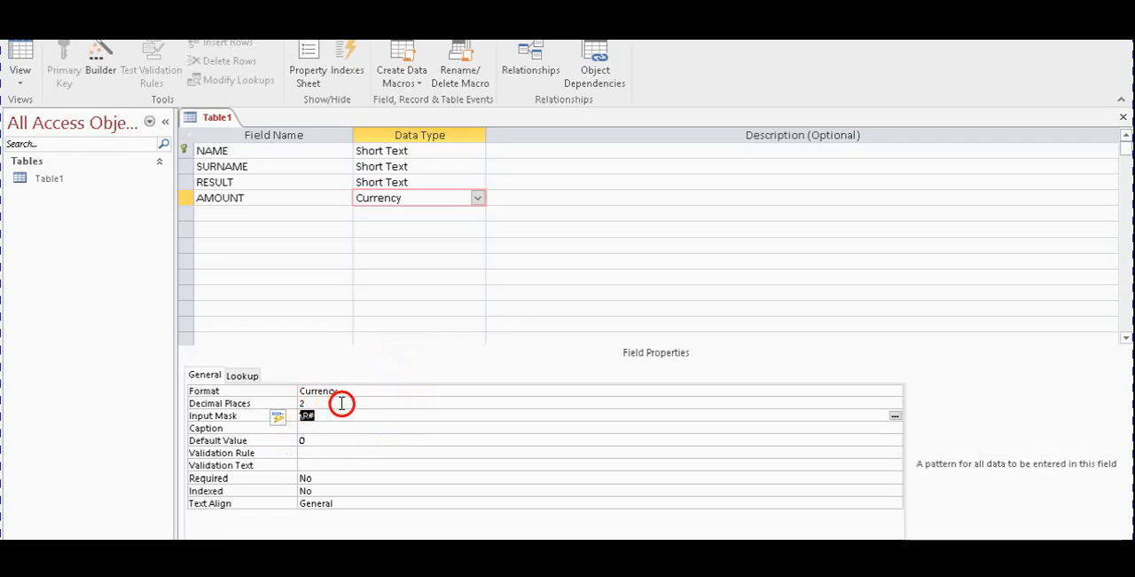
{"action": "left_click", "coordinate": [325, 426]}
{"action": "left_click", "coordinate": [329, 416]}
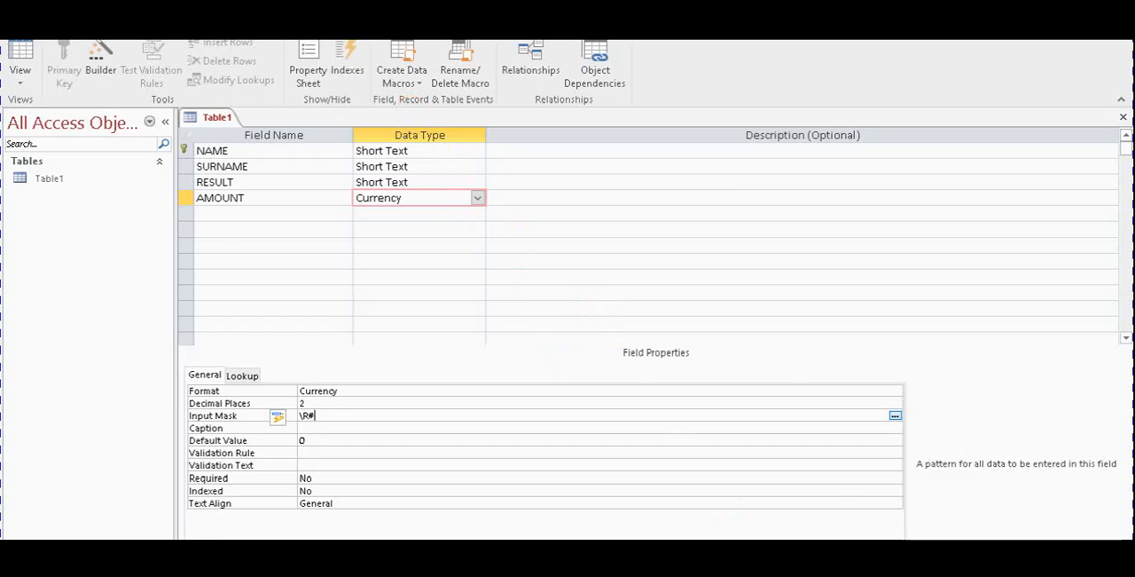
Check the field list in the exam paper, then add a RECEIVED field below AMOUNT with the Yes/No data type
{"action": "left_click", "coordinate": [738, 548]}
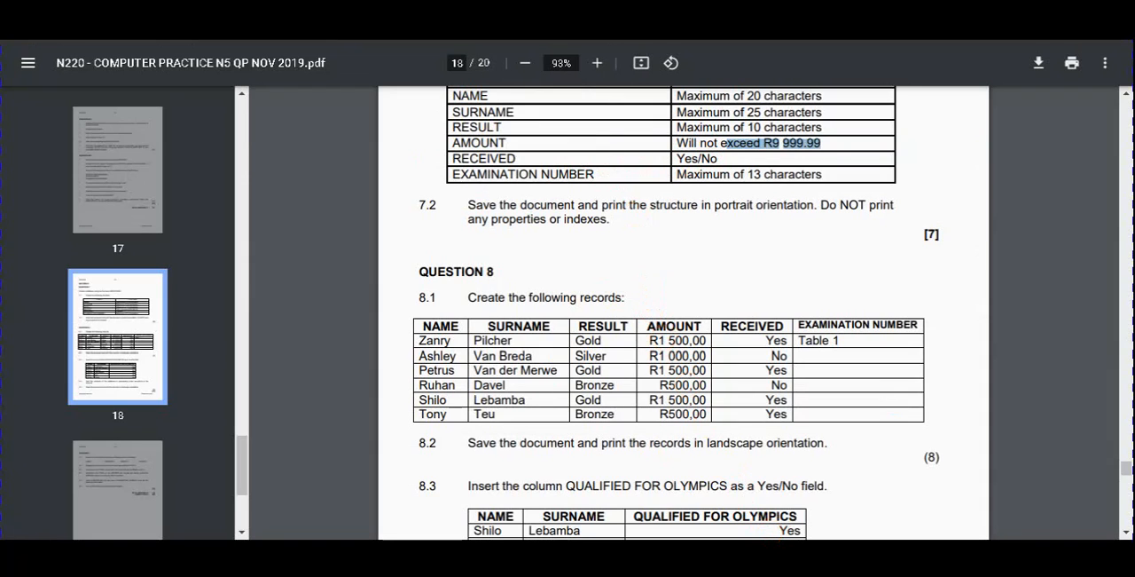
{"action": "left_click", "coordinate": [799, 557]}
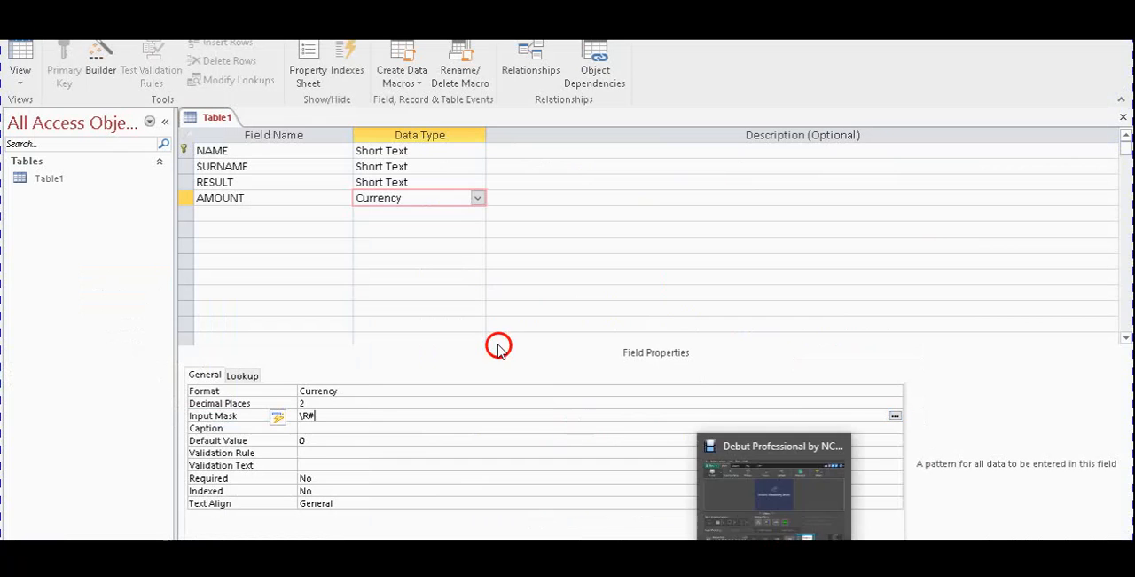
{"action": "left_click", "coordinate": [309, 214]}
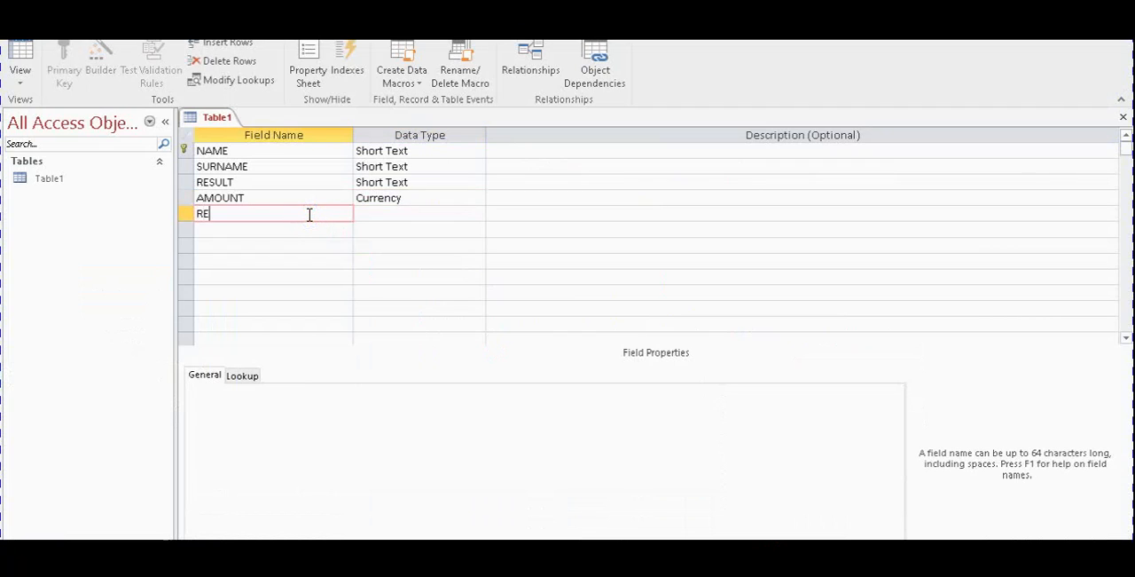
{"action": "type", "text": "RECEIVED"}
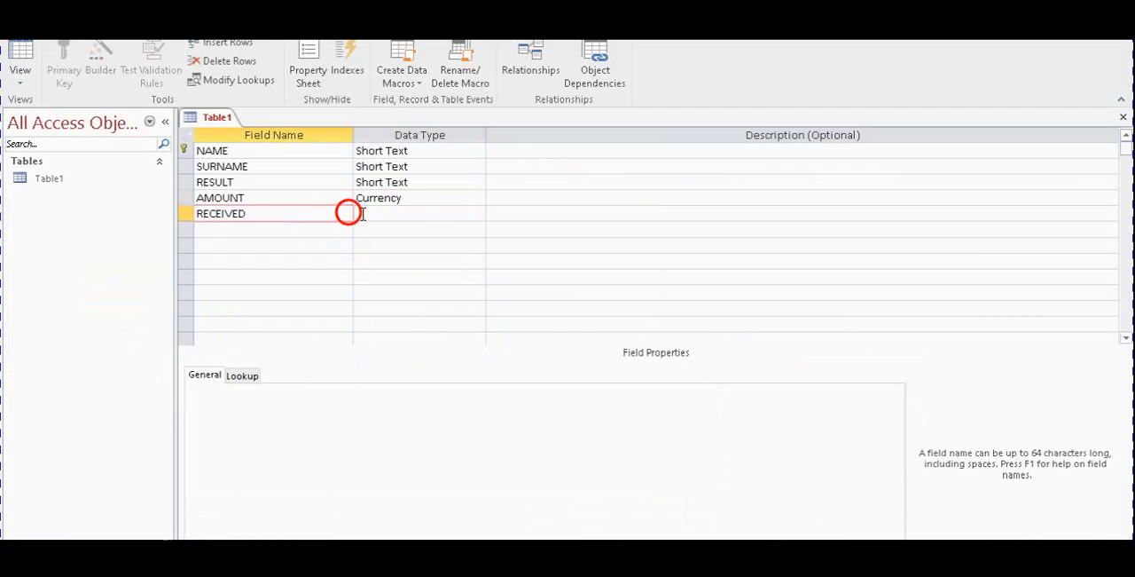
{"action": "left_click", "coordinate": [393, 216]}
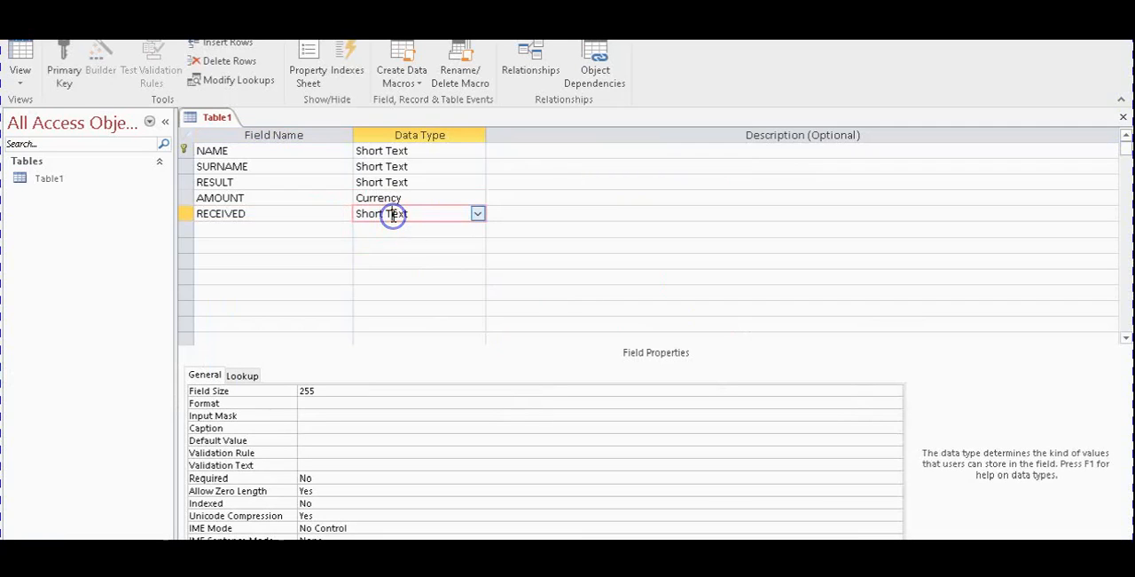
{"action": "left_click", "coordinate": [477, 213]}
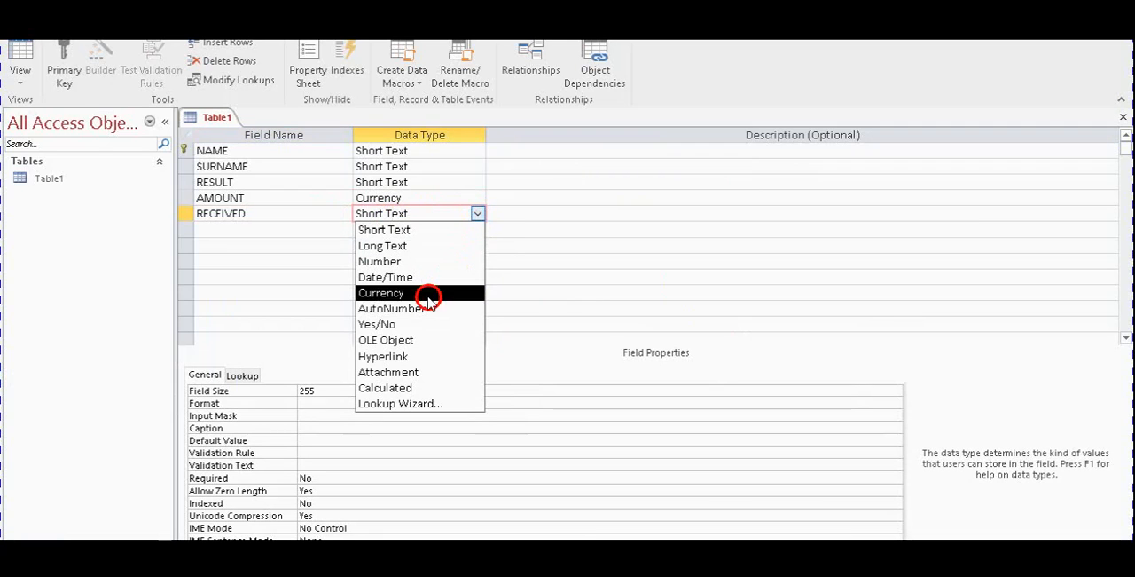
{"action": "left_click", "coordinate": [417, 323]}
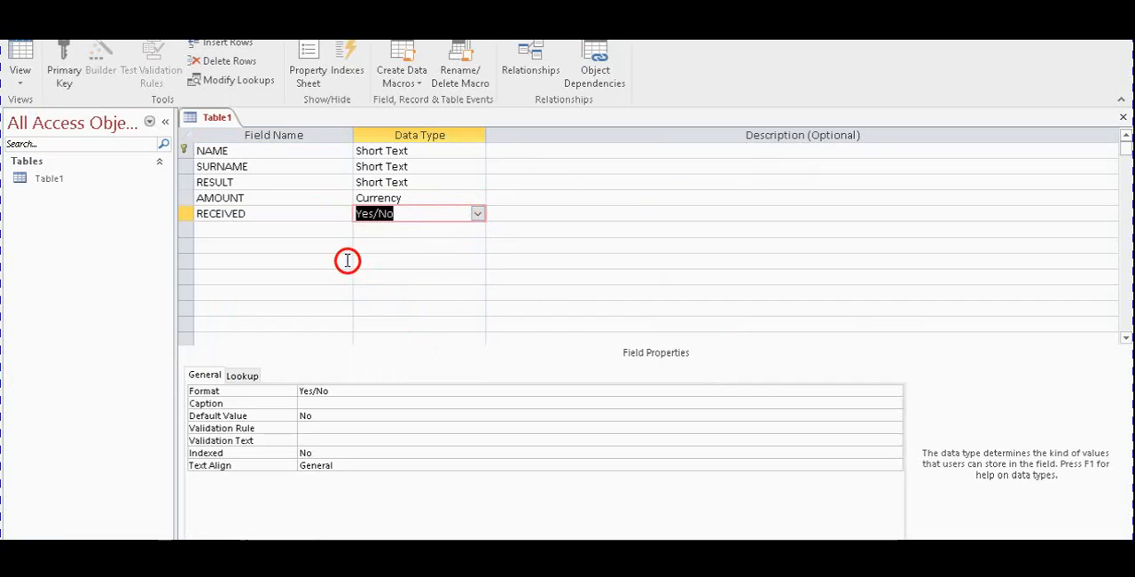
{"action": "left_click", "coordinate": [319, 229]}
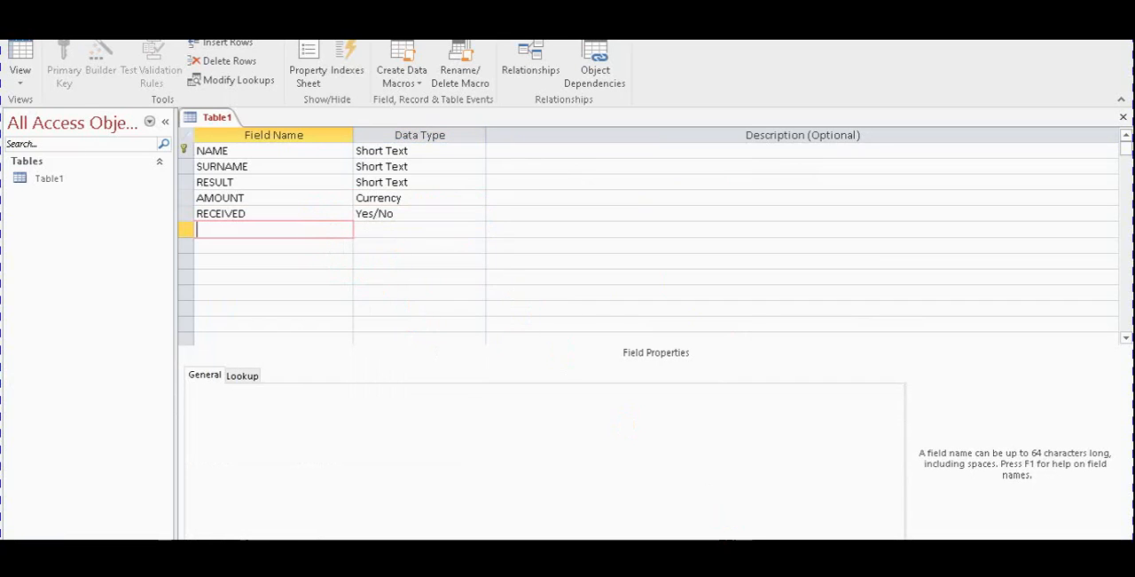
Compare the RECEIVED field's requirement in question 7.1 of the exam paper with the RECEIVED values in question 8.1
{"action": "key", "text": "alt+Tab"}
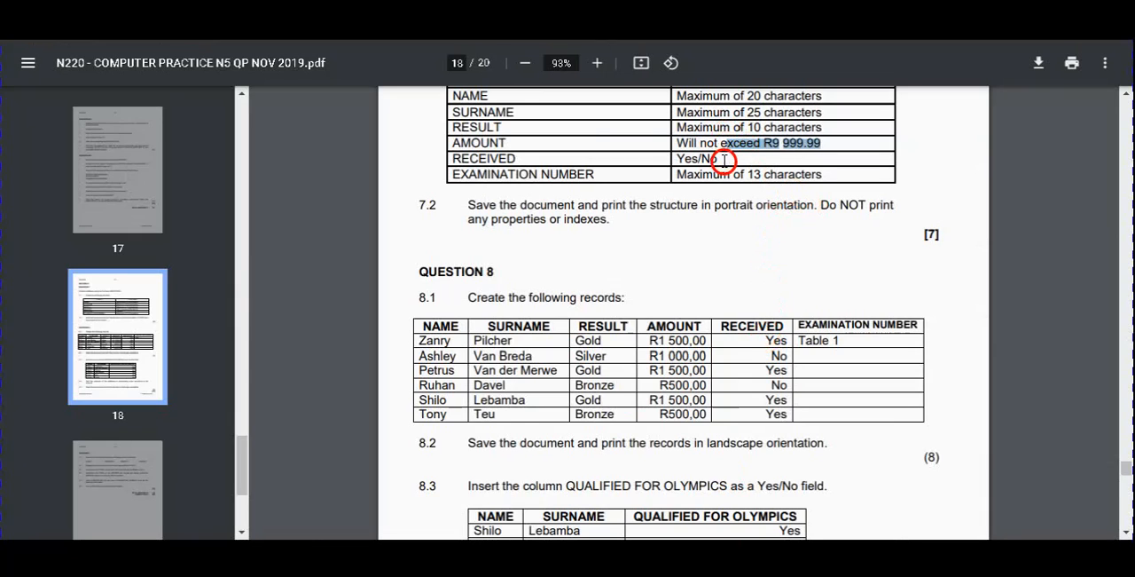
{"action": "left_click_drag", "start_coordinate": [720, 158], "coordinate": [680, 160]}
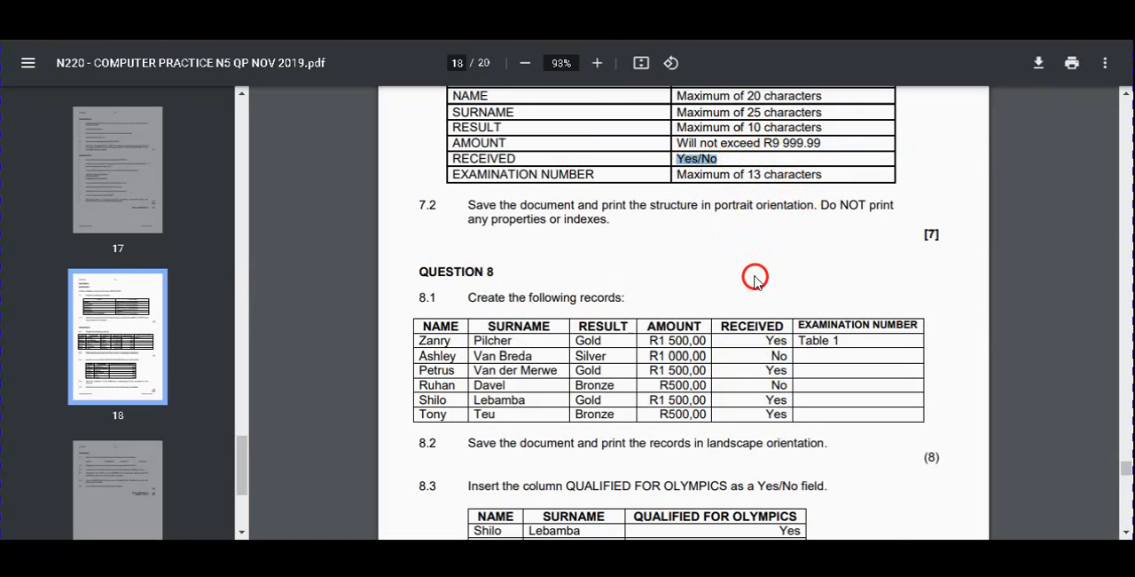
{"action": "left_click_drag", "start_coordinate": [715, 160], "coordinate": [672, 162]}
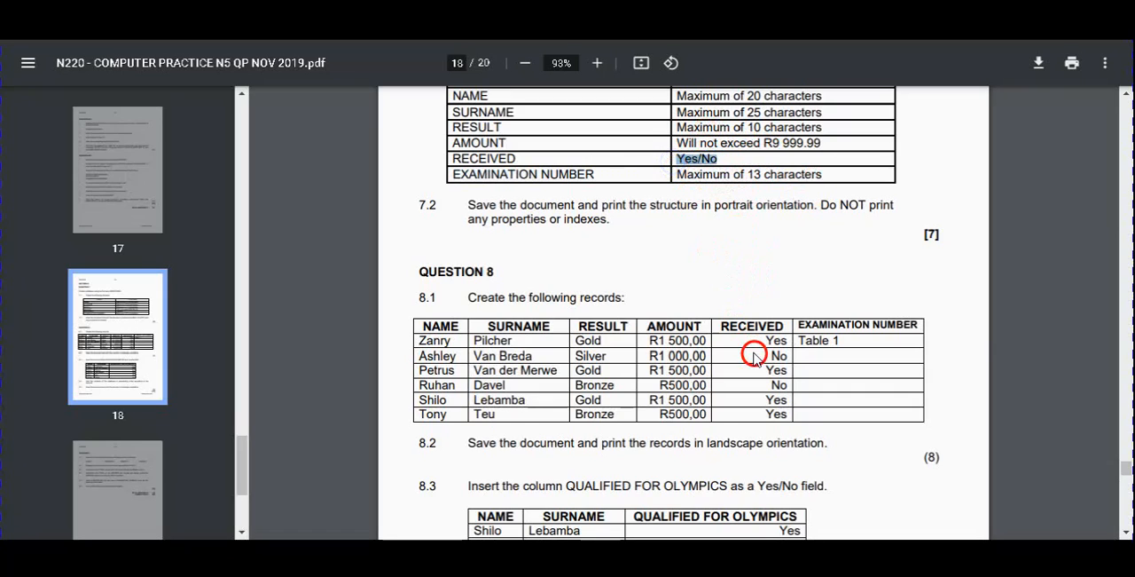
{"action": "left_click_drag", "start_coordinate": [761, 338], "coordinate": [766, 361]}
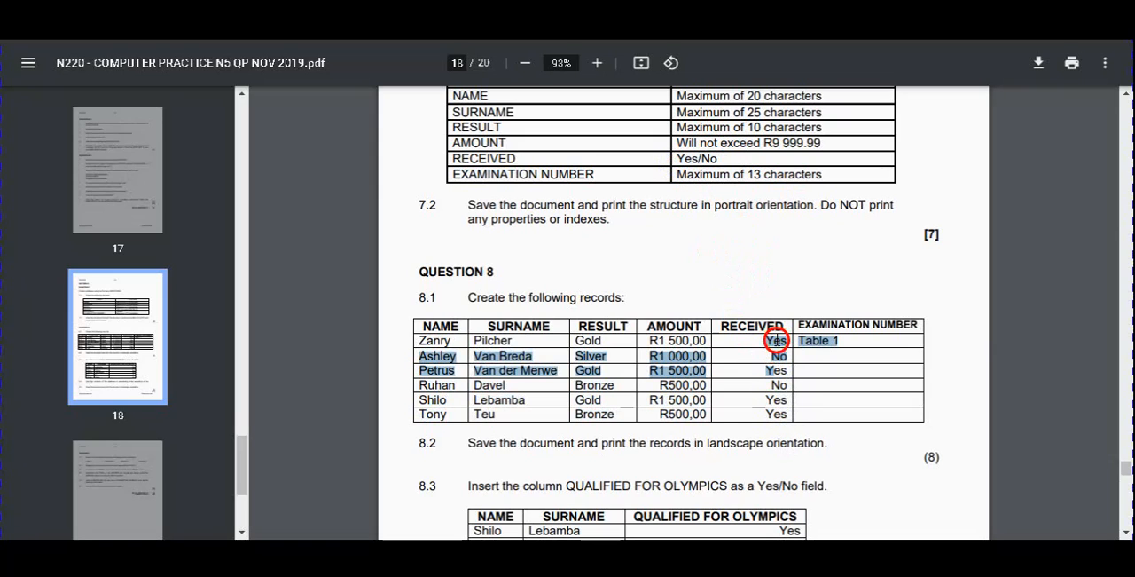
{"action": "left_click", "coordinate": [780, 337]}
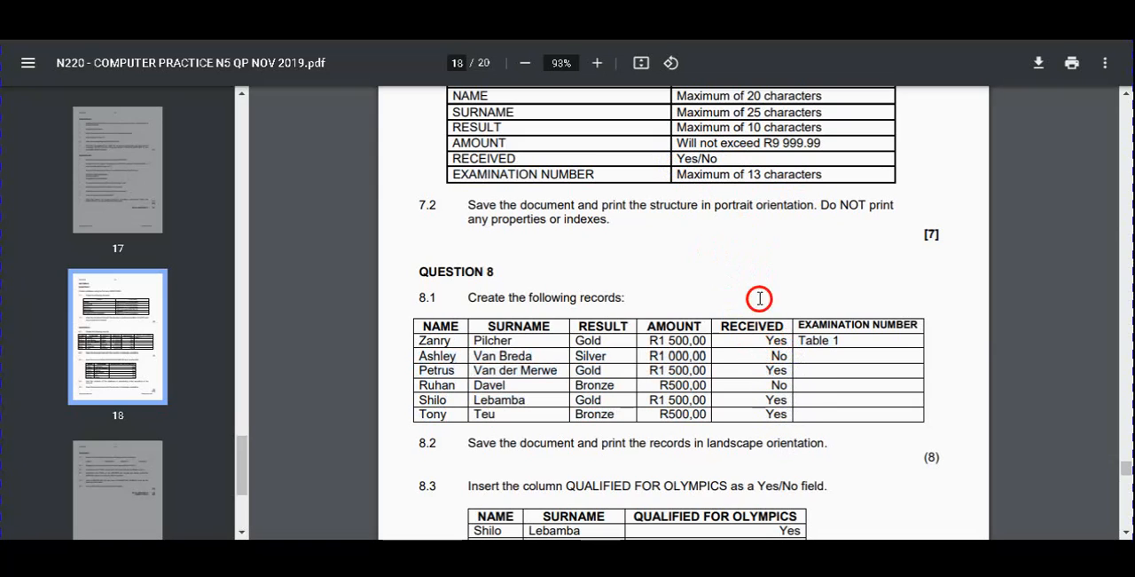
{"action": "left_click_drag", "start_coordinate": [723, 158], "coordinate": [678, 159]}
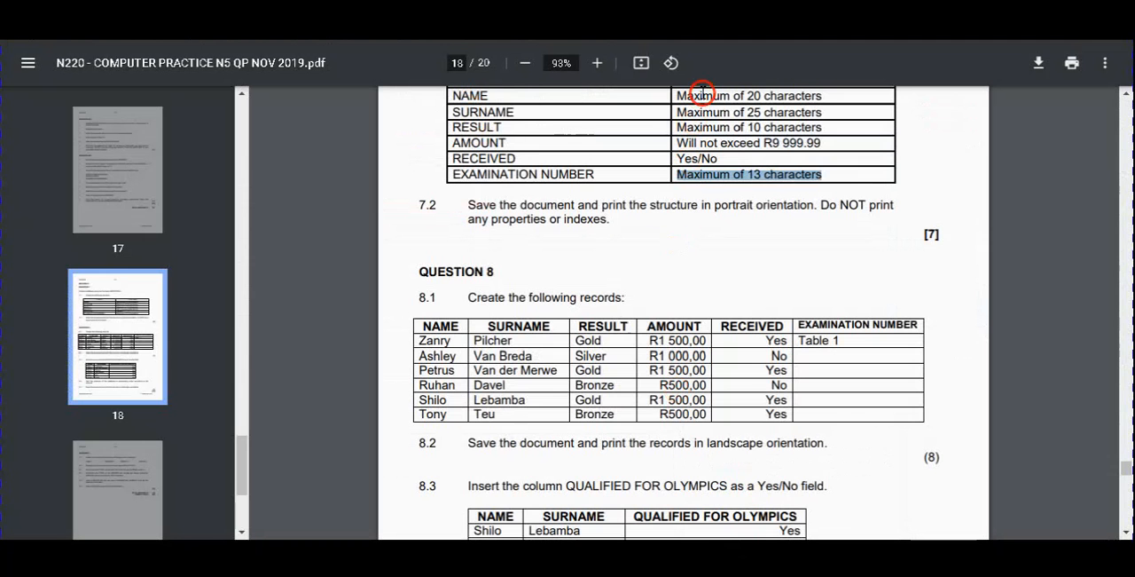
Check the EXAMINATION NUMBER field's character limit in question 7.1 of the exam paper and return to Access
{"action": "left_click", "coordinate": [707, 222]}
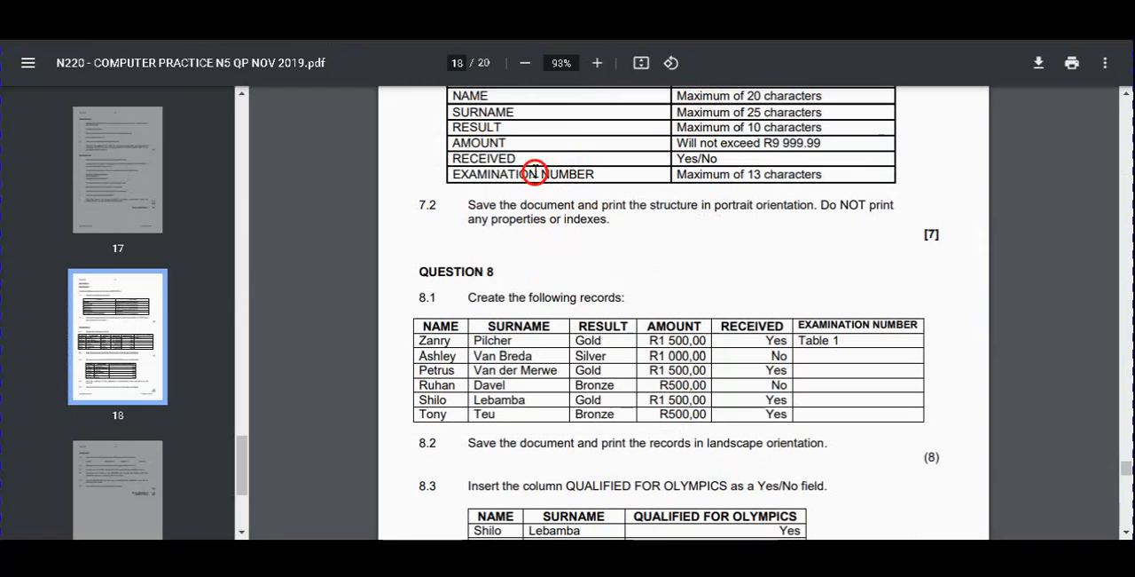
{"action": "left_click_drag", "start_coordinate": [454, 170], "coordinate": [834, 172]}
{"action": "left_click", "coordinate": [748, 183]}
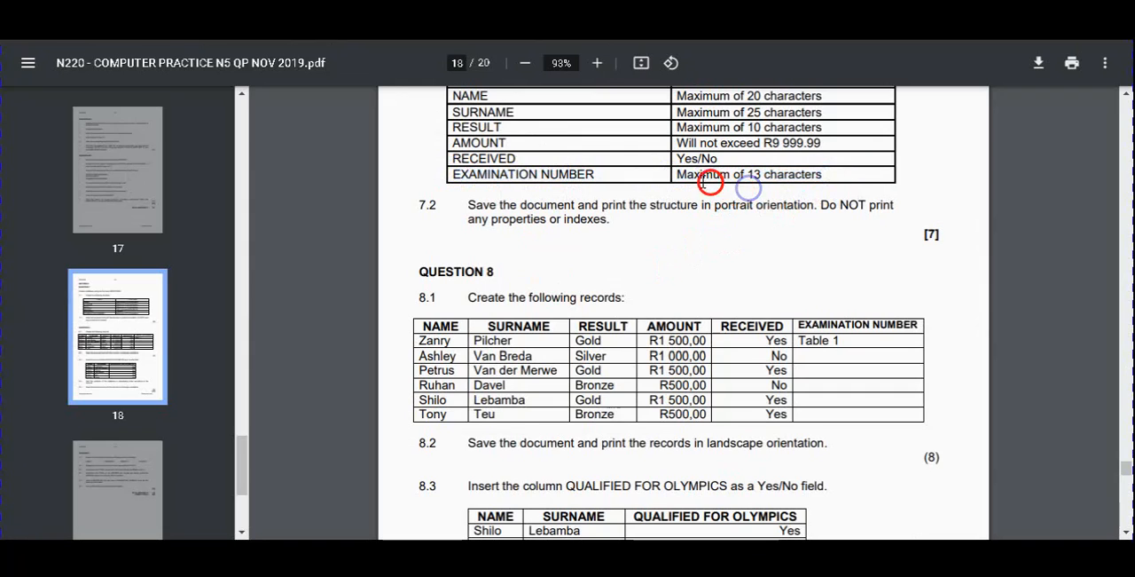
{"action": "left_click_drag", "start_coordinate": [677, 172], "coordinate": [851, 170]}
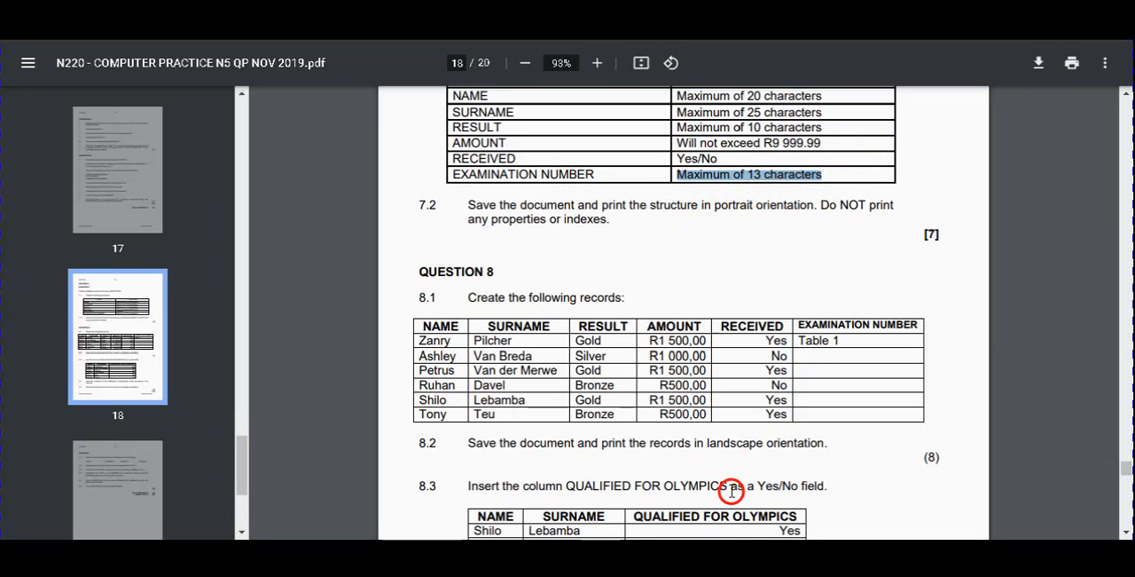
{"action": "left_click", "coordinate": [648, 555]}
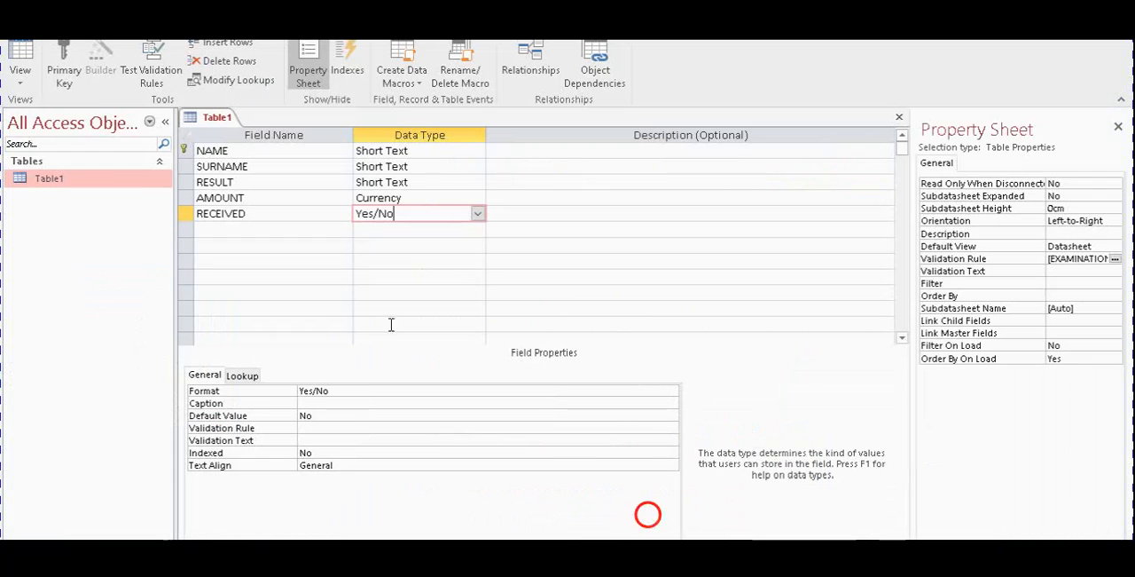
Add an EXAMINATION NUMBER field below RECEIVED with the Short Text data type and a field size of 13
{"action": "left_click", "coordinate": [280, 231]}
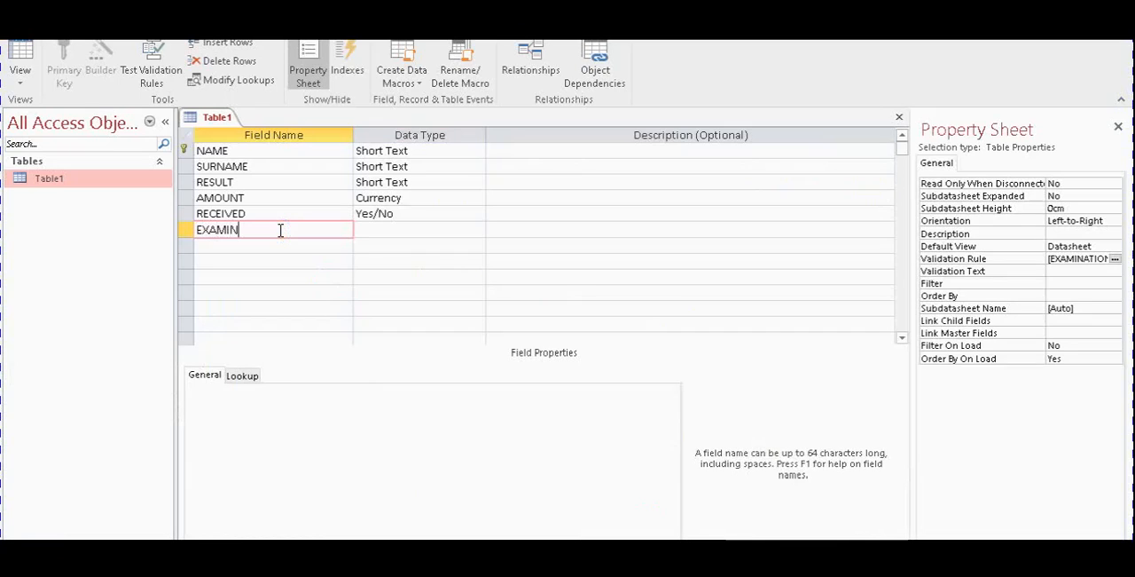
{"action": "type", "text": "EXAMINATION NUMBER"}
{"action": "left_click", "coordinate": [377, 230]}
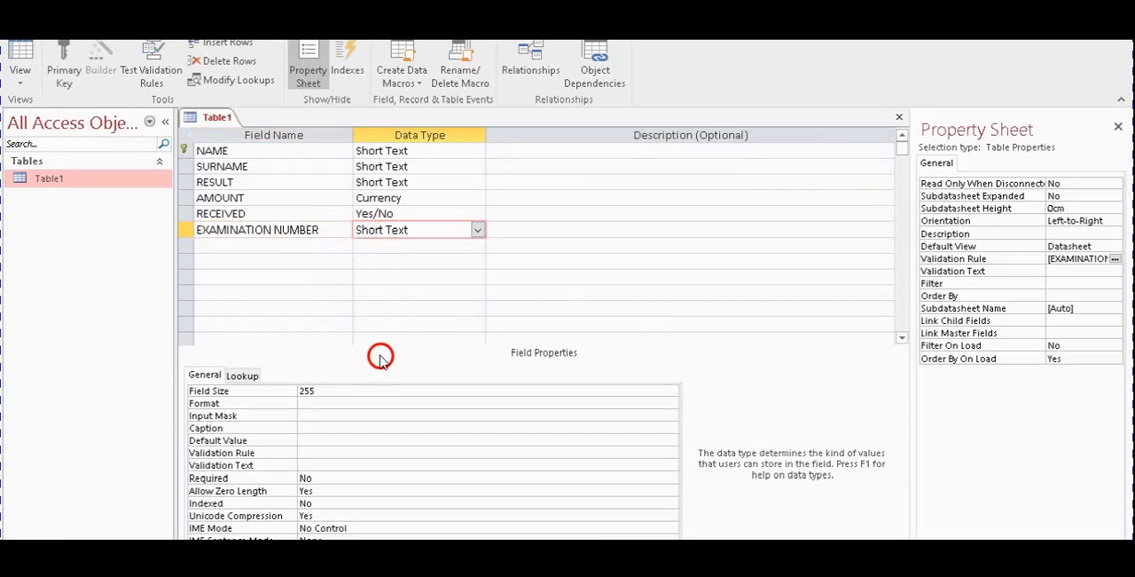
{"action": "left_click", "coordinate": [273, 390]}
{"action": "type", "text": "13"}
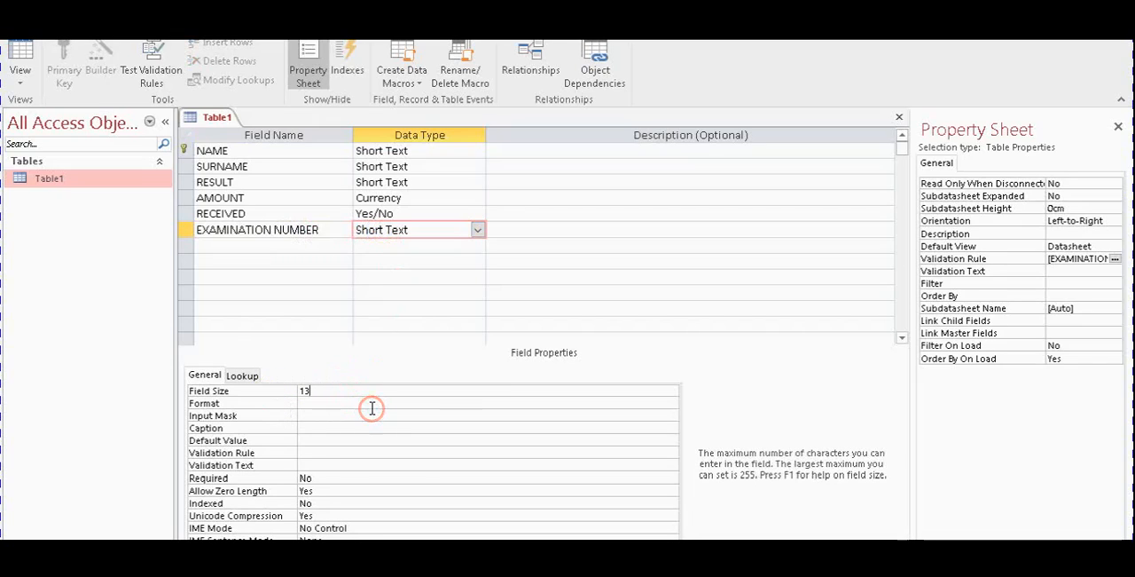
{"action": "left_click", "coordinate": [373, 413]}
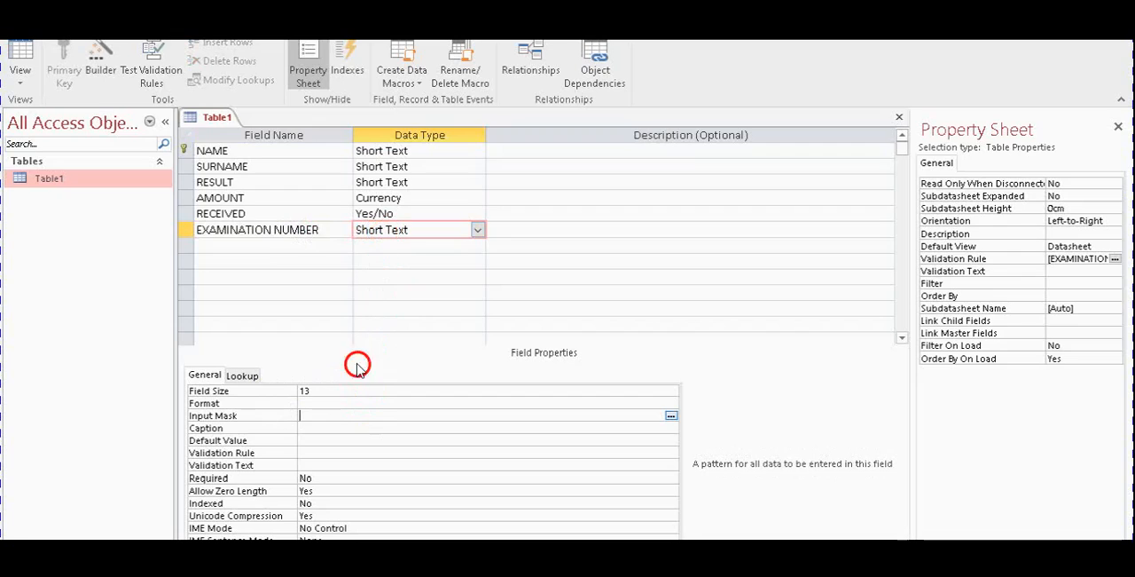
{"action": "left_click_drag", "start_coordinate": [319, 390], "coordinate": [293, 391]}
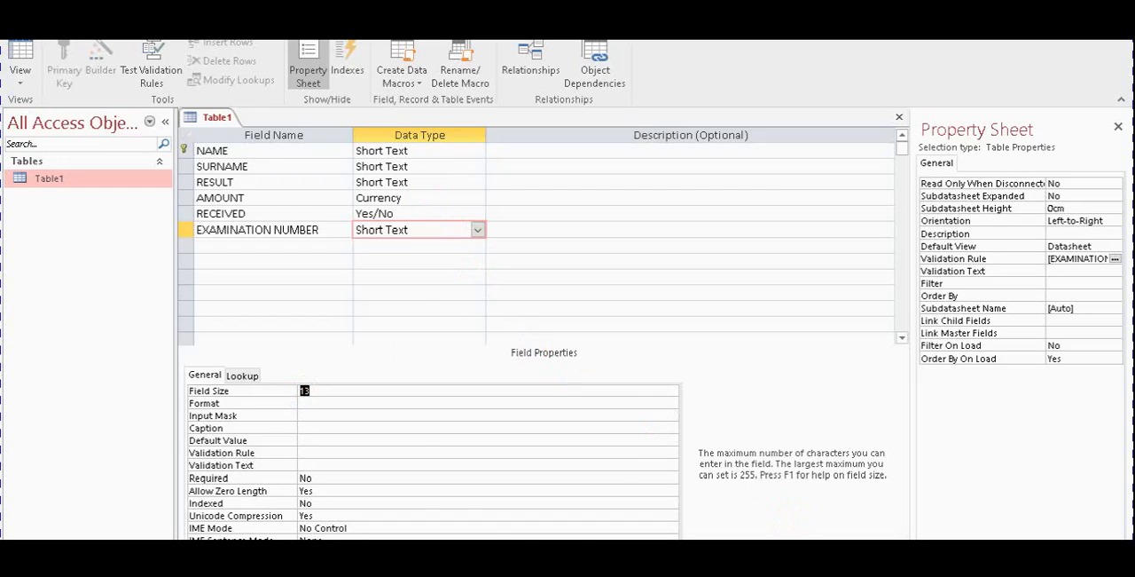
Switch to the exam paper and read question 7.2 on saving and printing the table structure
{"action": "key", "text": "alt+Tab"}
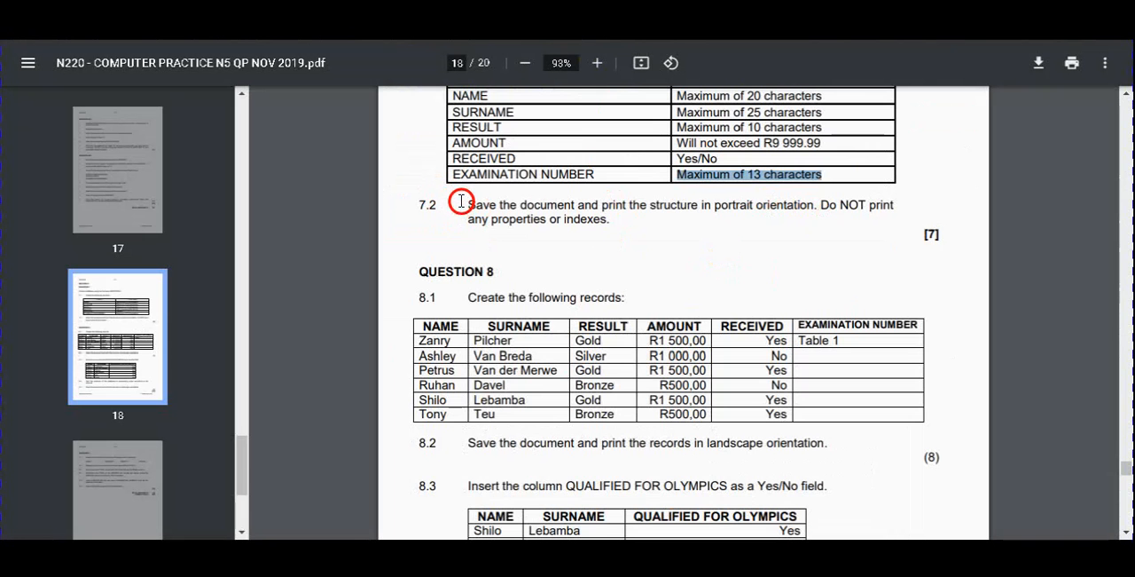
{"action": "left_click_drag", "start_coordinate": [465, 206], "coordinate": [887, 213]}
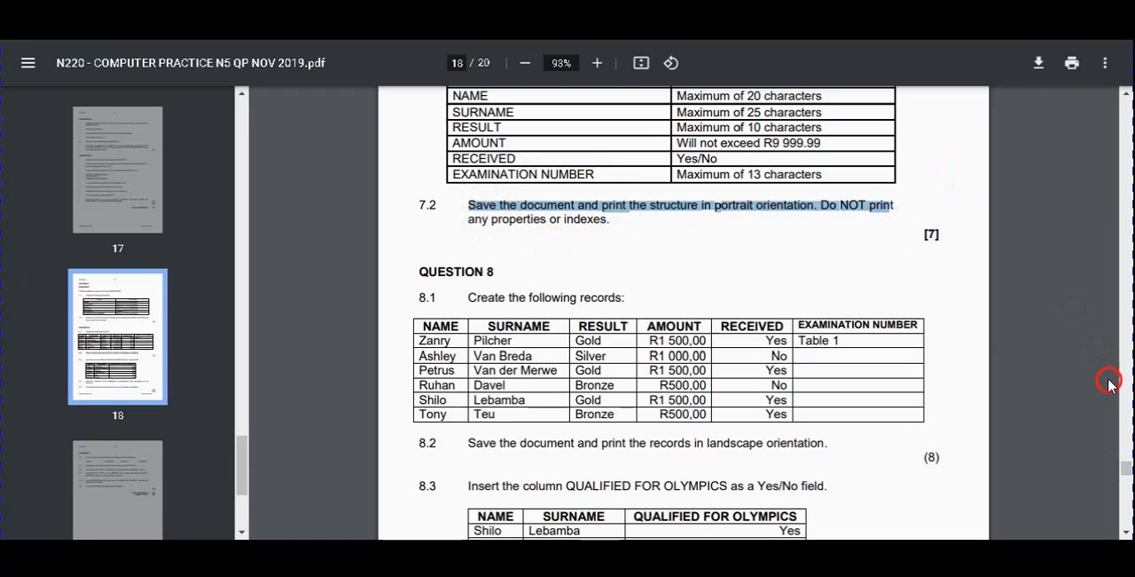
Review questions 7 and 8 in the exam paper, return to Access and enlarge its window to show the Table1 field list
{"action": "scroll", "coordinate": [1127, 462], "scroll_direction": "up", "scroll_amount": 4}
{"action": "scroll", "coordinate": [1127, 463], "scroll_direction": "down", "scroll_amount": 2}
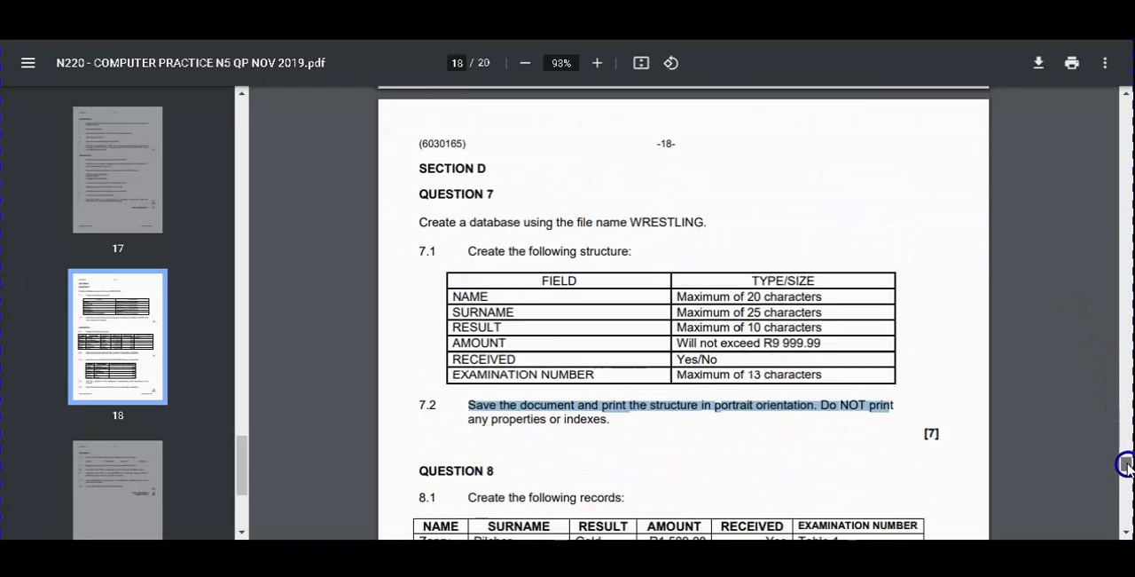
{"action": "scroll", "coordinate": [1127, 463], "scroll_direction": "down", "scroll_amount": 1}
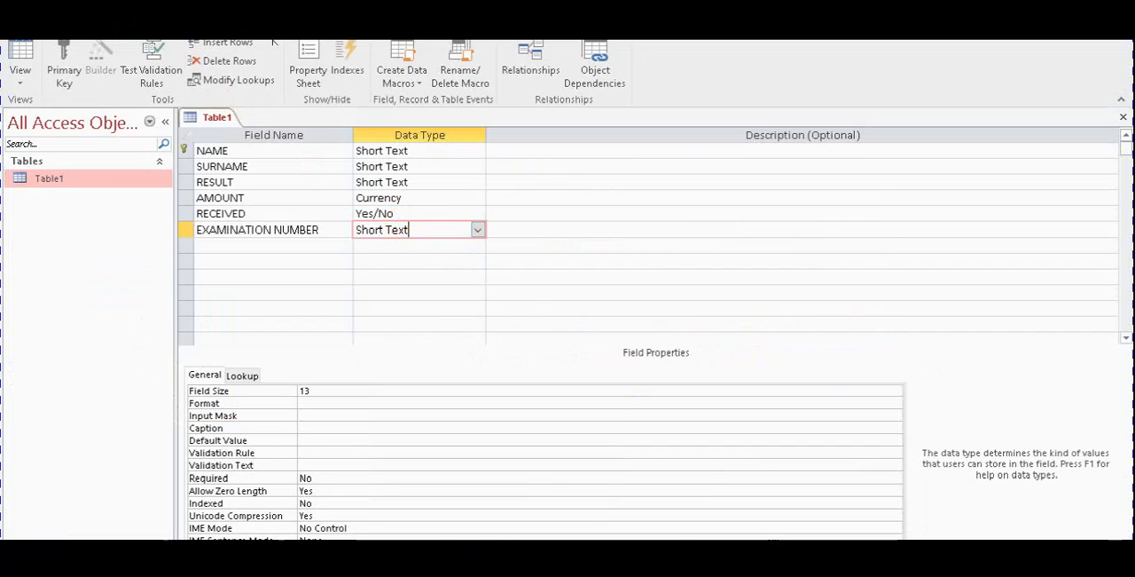
{"action": "left_click", "coordinate": [412, 40]}
{"action": "left_click_drag", "start_coordinate": [753, 4], "coordinate": [472, 51]}
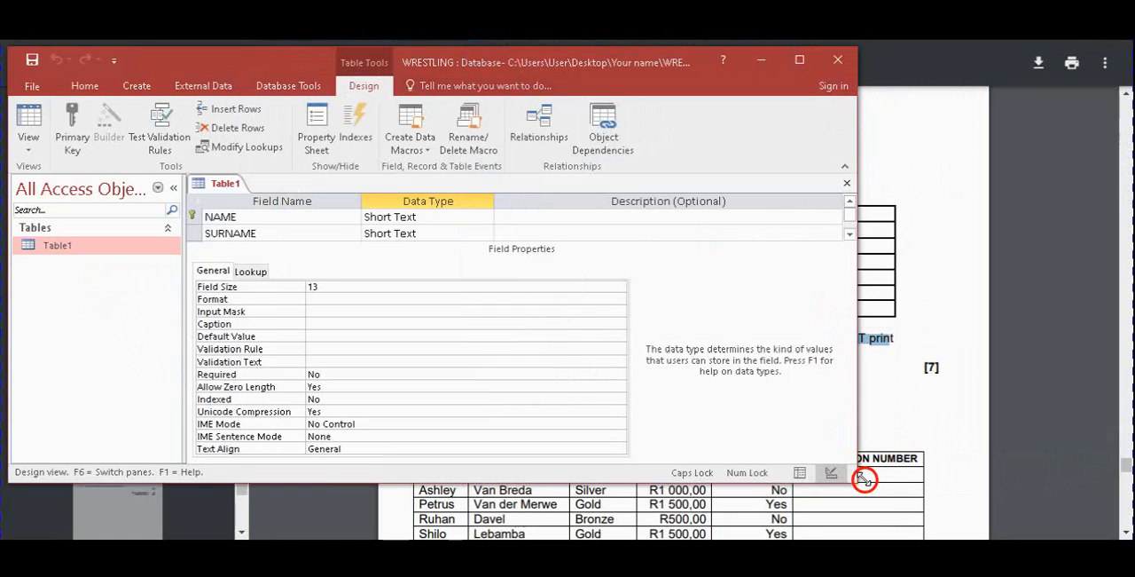
{"action": "left_click_drag", "start_coordinate": [860, 477], "coordinate": [1116, 531]}
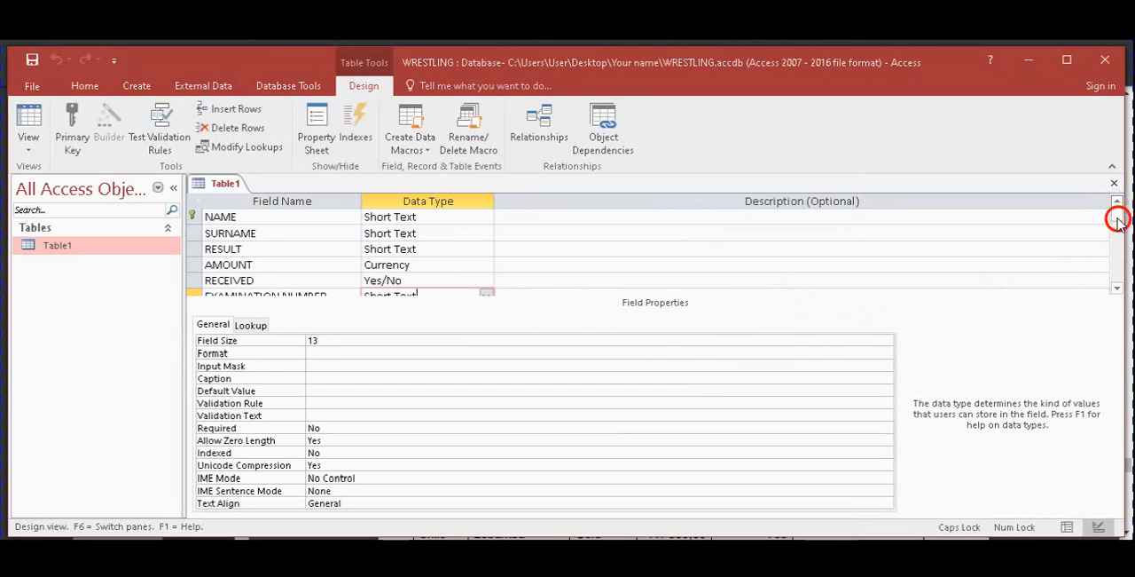
{"action": "left_click", "coordinate": [1120, 288]}
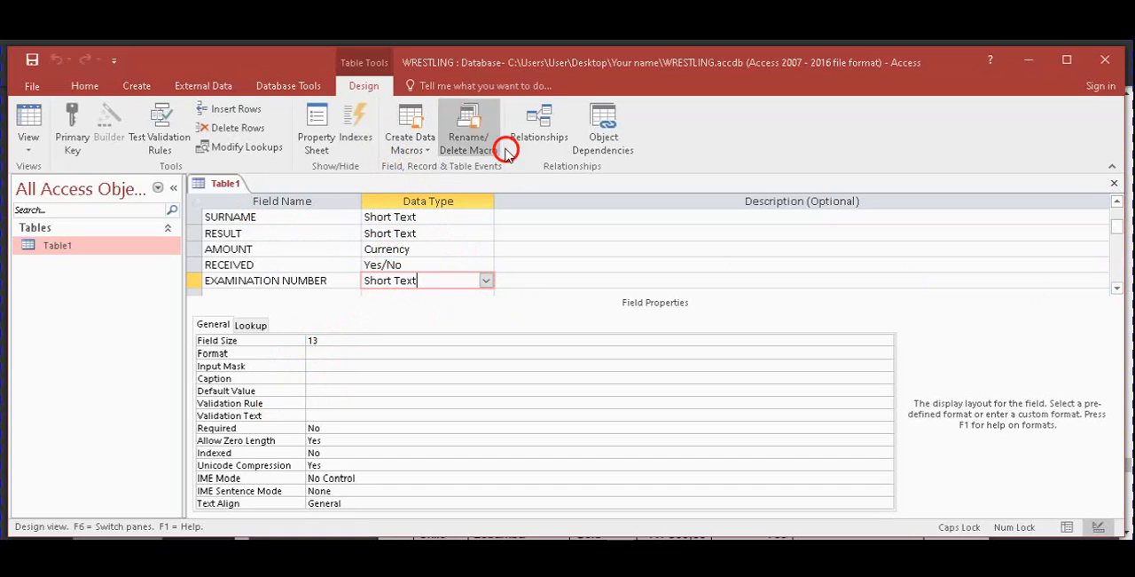
Open the Database Documenter's table definition options and leave Properties, Relationships and Permissions by User and Group excluded for the table
{"action": "left_click", "coordinate": [285, 86]}
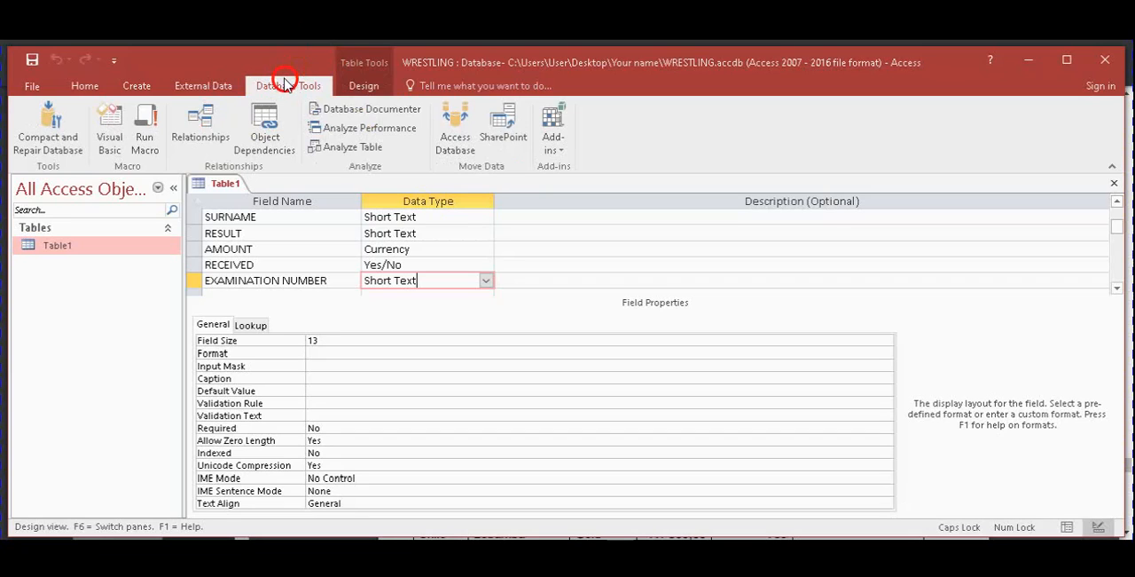
{"action": "left_click", "coordinate": [354, 109]}
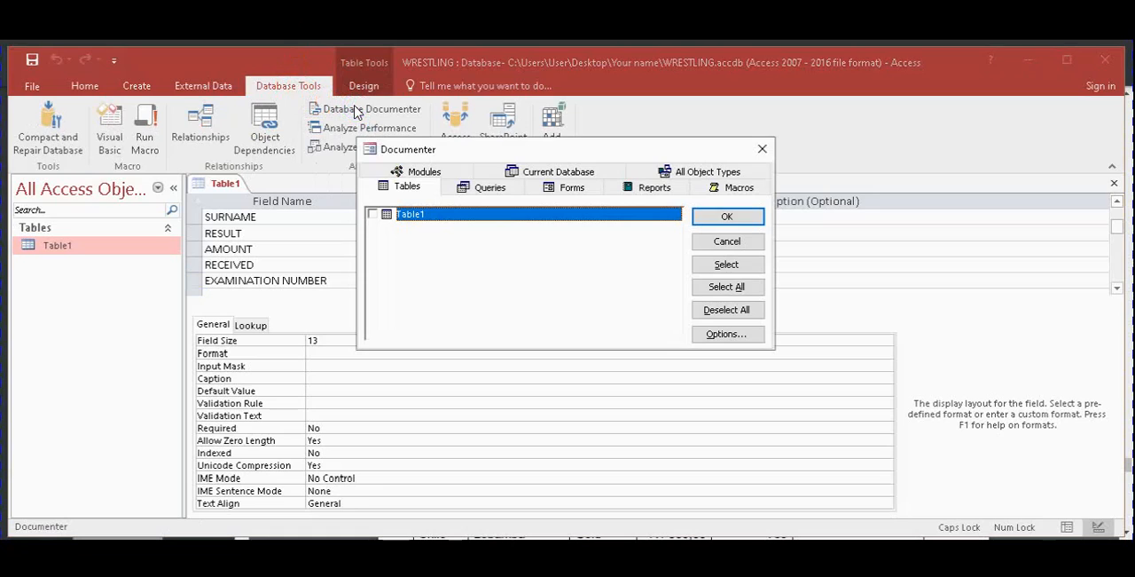
{"action": "left_click", "coordinate": [527, 207]}
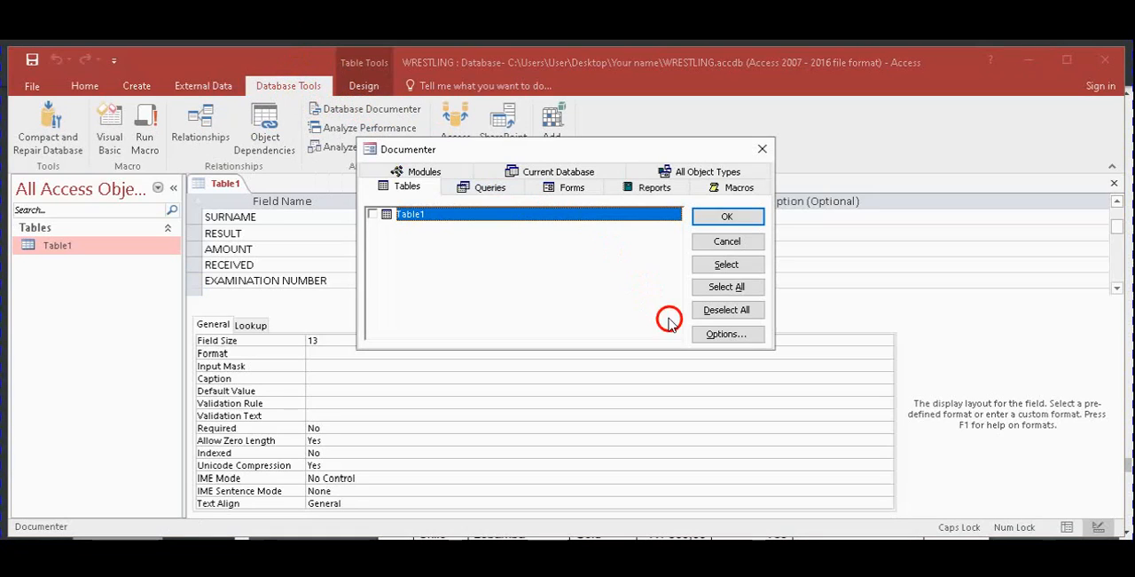
{"action": "left_click", "coordinate": [724, 336]}
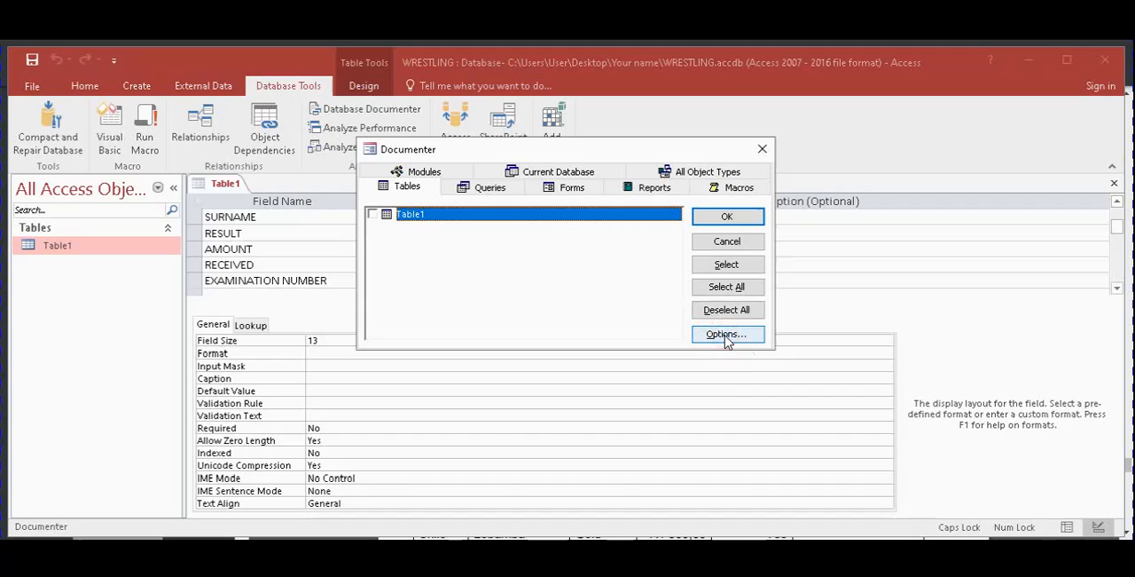
{"action": "left_click", "coordinate": [430, 174]}
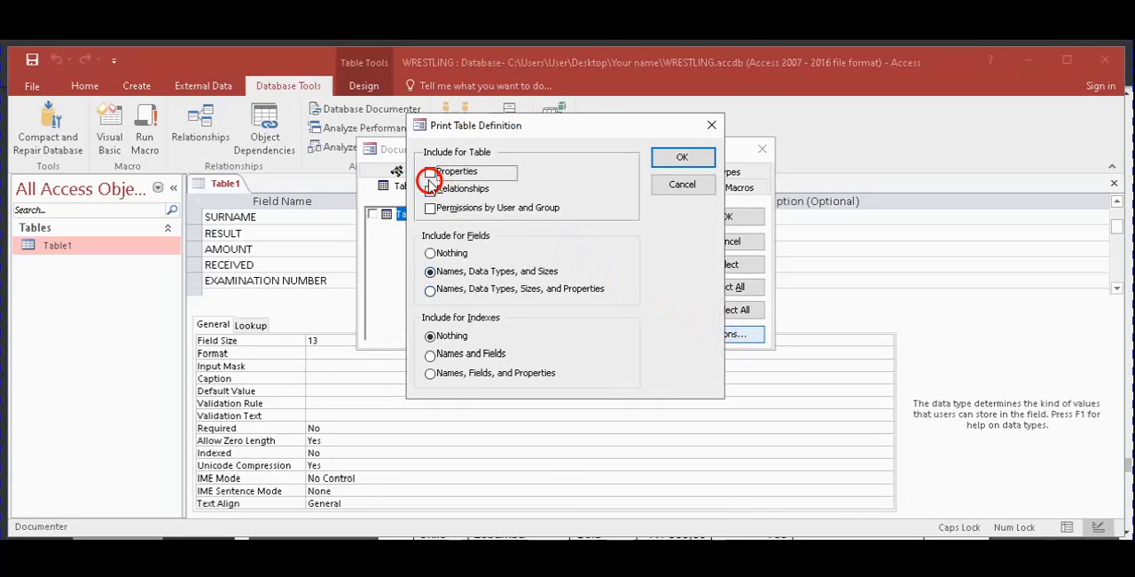
{"action": "left_click", "coordinate": [432, 189]}
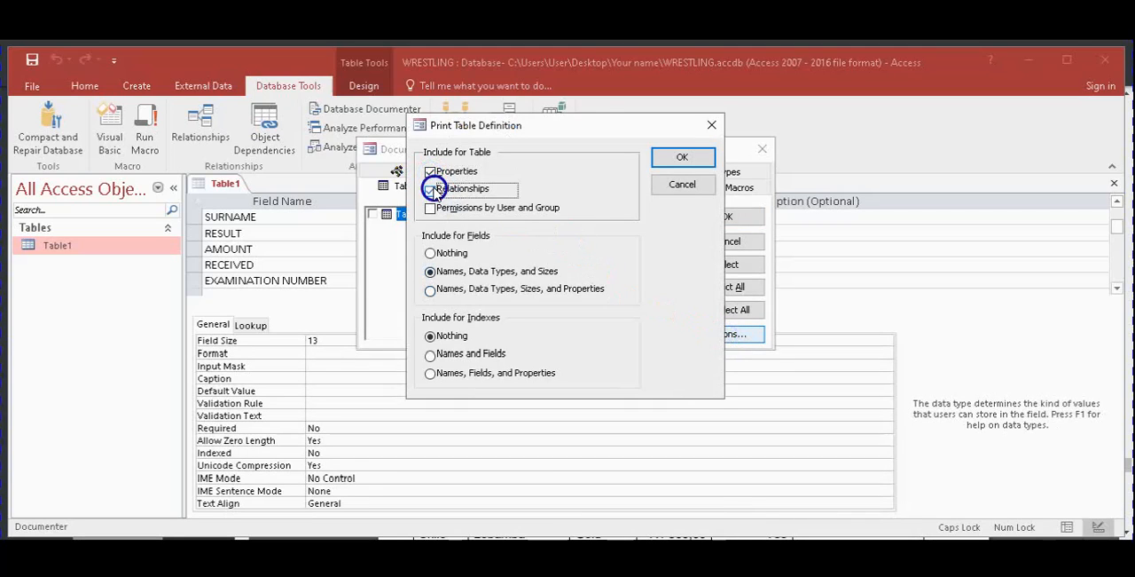
{"action": "left_click", "coordinate": [436, 206]}
{"action": "left_click", "coordinate": [434, 208]}
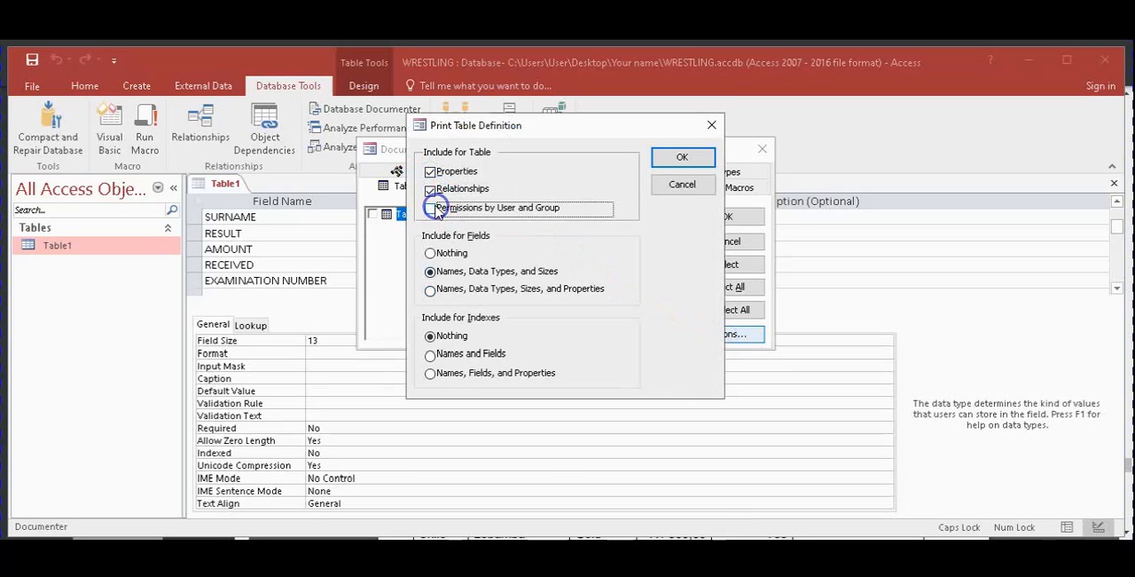
{"action": "left_click", "coordinate": [430, 192]}
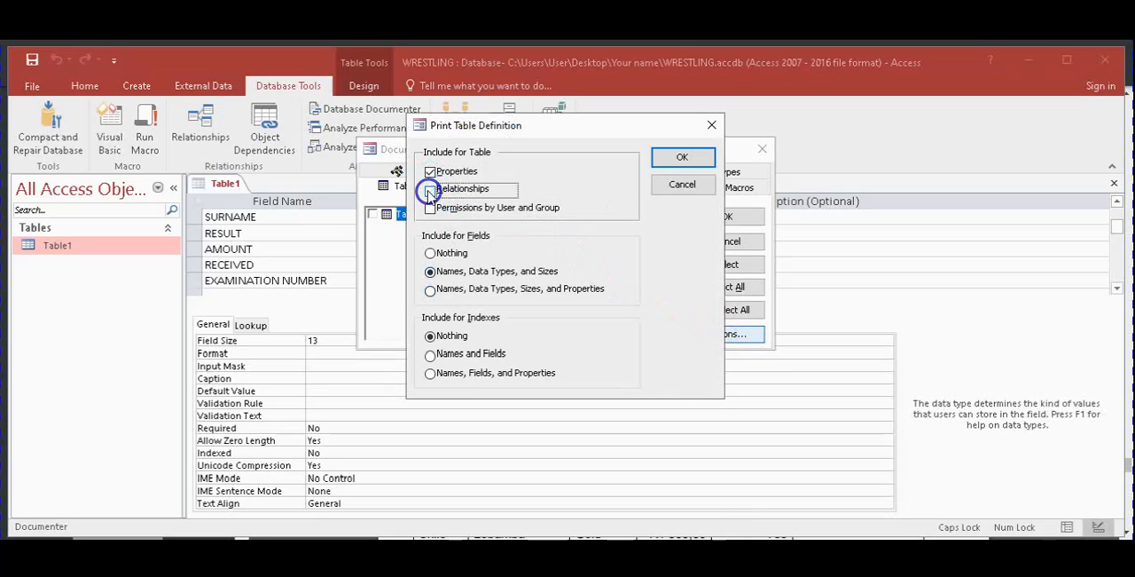
{"action": "left_click", "coordinate": [430, 174]}
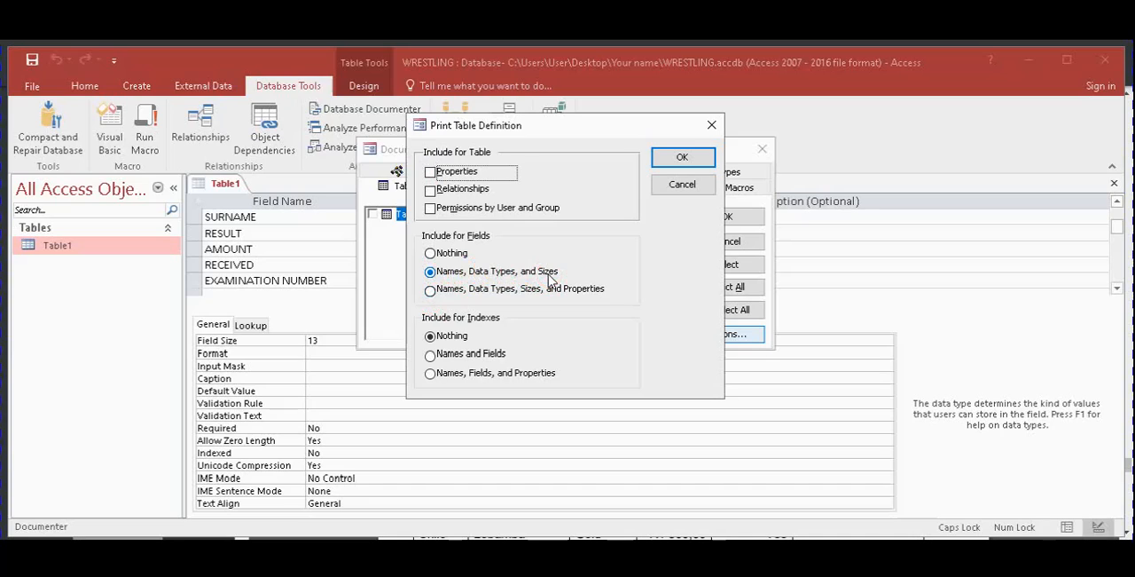
Set the table definition to include Names, Data Types, and Sizes for fields and Nothing for indexes
{"action": "left_click", "coordinate": [441, 355]}
{"action": "left_click", "coordinate": [431, 338]}
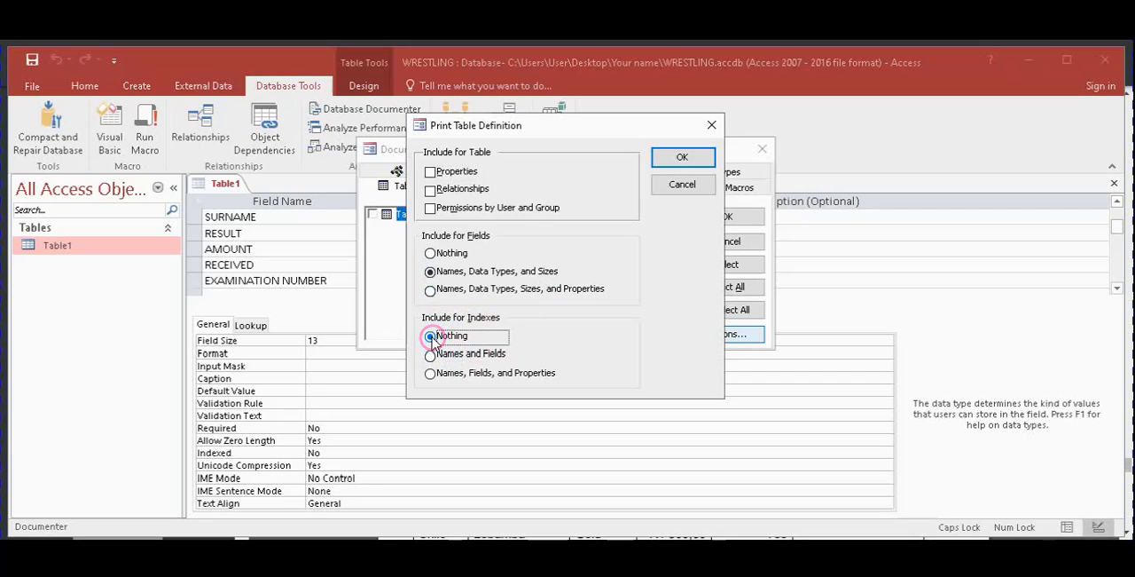
{"action": "left_click", "coordinate": [431, 272]}
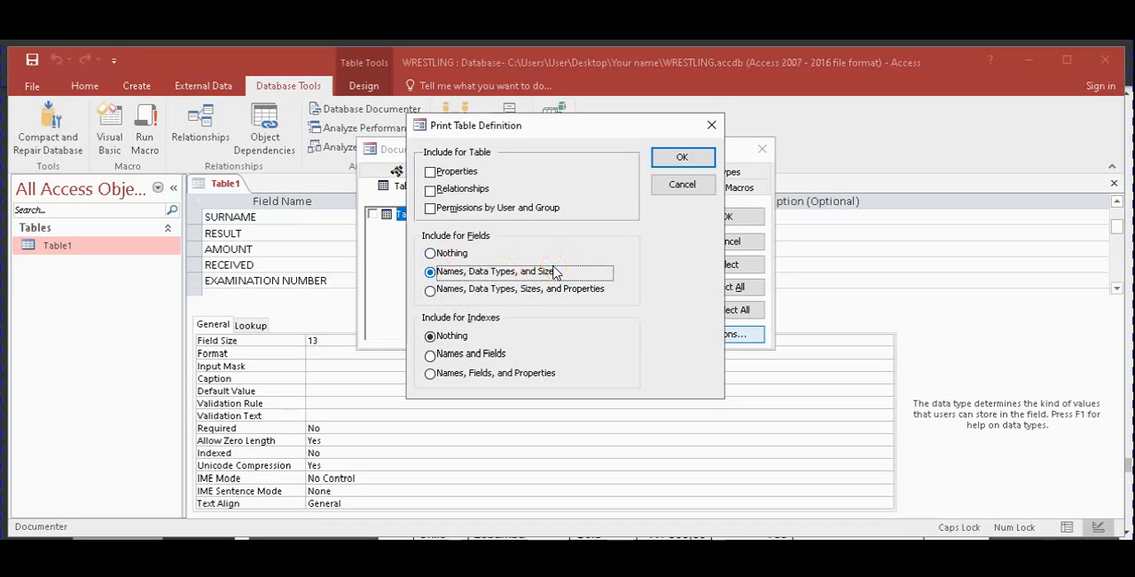
{"action": "left_click", "coordinate": [681, 159]}
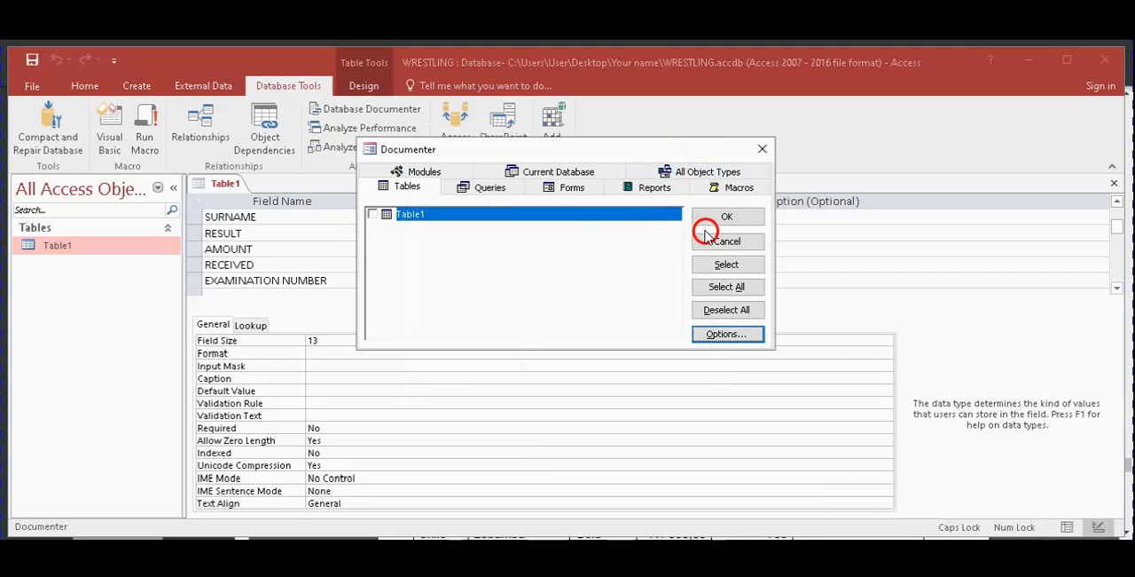
Choose Table1 for documentation and generate its definition report, agreeing to close the open table
{"action": "left_click", "coordinate": [372, 215]}
{"action": "left_click", "coordinate": [371, 215]}
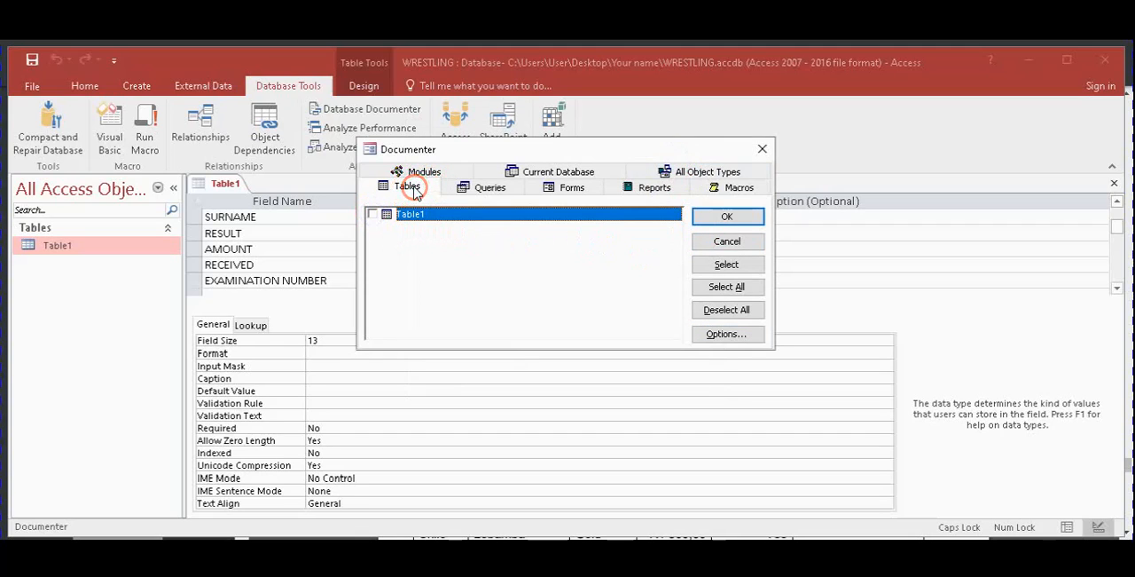
{"action": "left_click", "coordinate": [372, 215]}
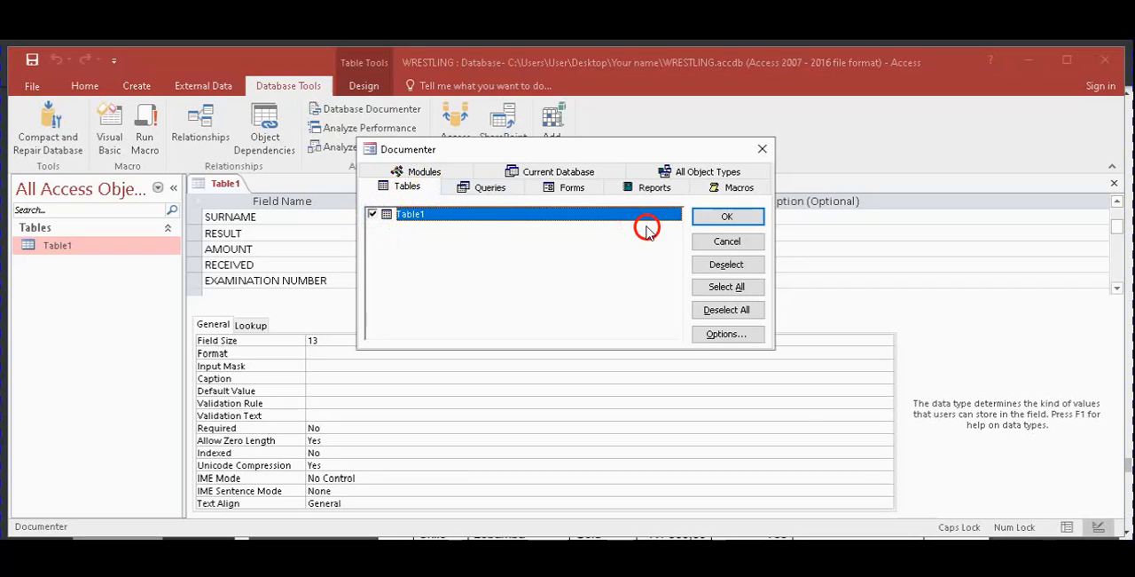
{"action": "left_click", "coordinate": [727, 218]}
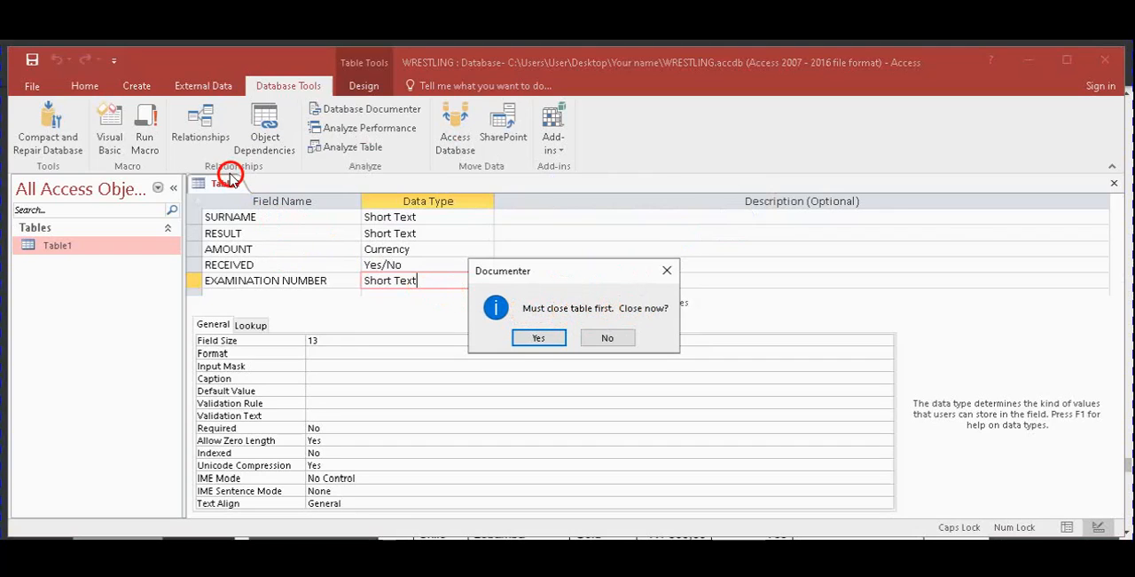
{"action": "left_click", "coordinate": [538, 339]}
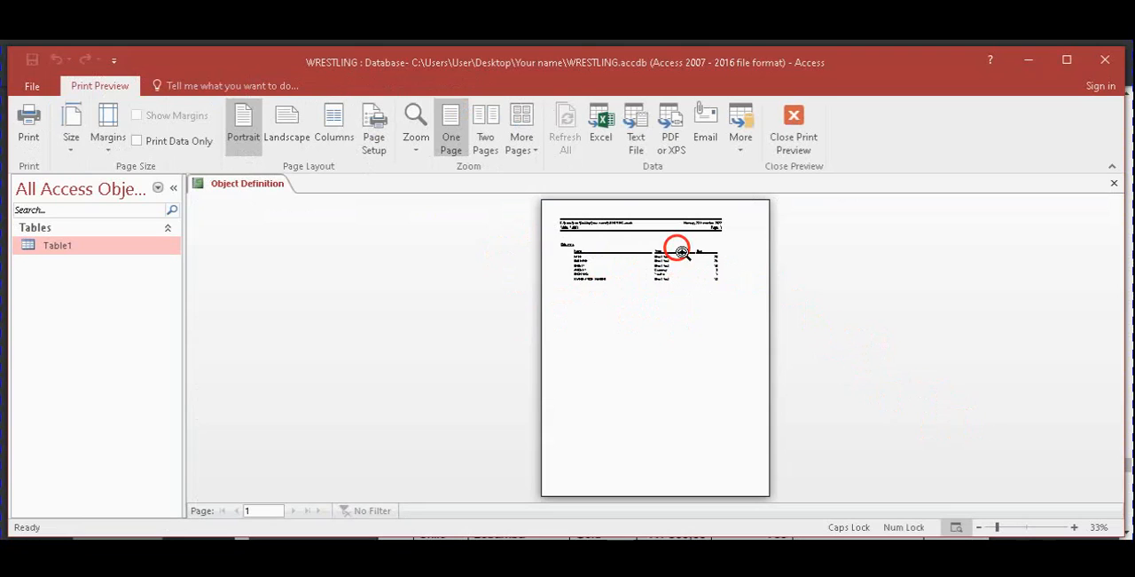
Print the Table1 definition report in portrait orientation and close the print preview
{"action": "left_click", "coordinate": [680, 284]}
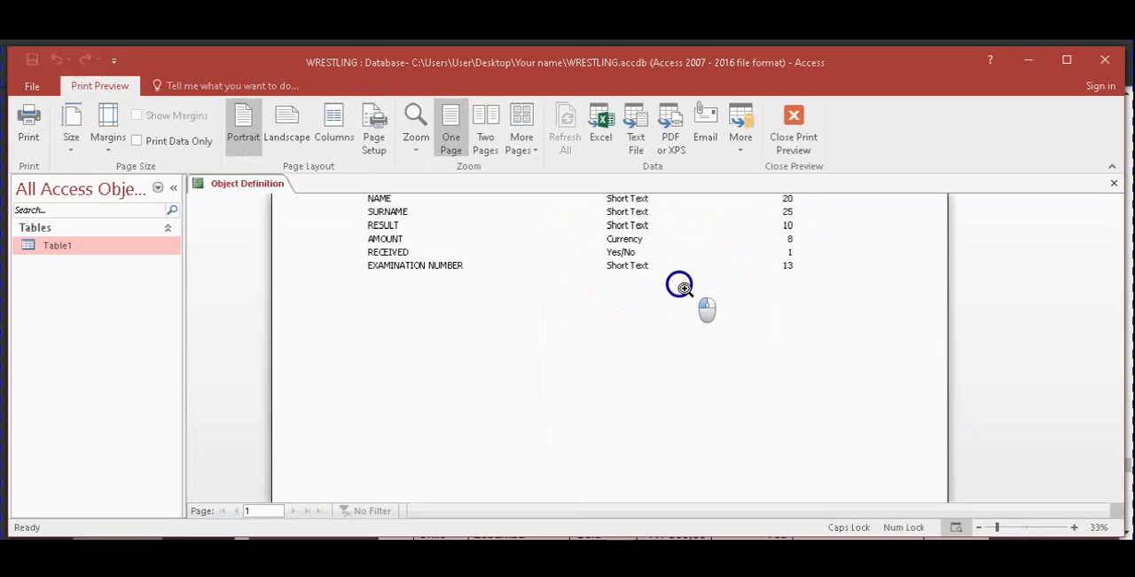
{"action": "left_click_drag", "start_coordinate": [1115, 329], "coordinate": [1114, 302]}
{"action": "left_click", "coordinate": [244, 131]}
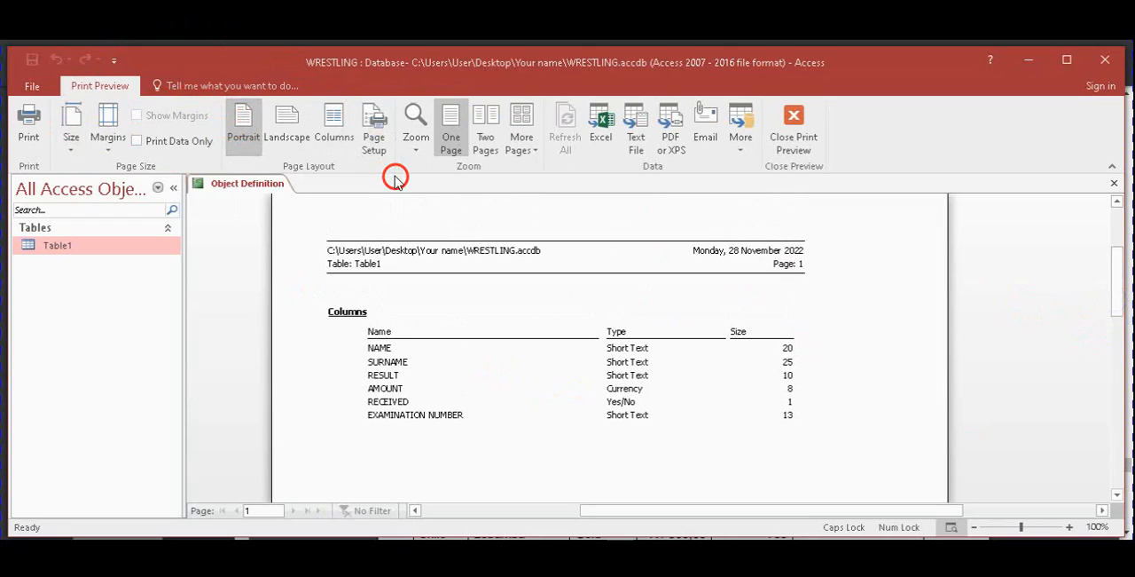
{"action": "left_click", "coordinate": [27, 133]}
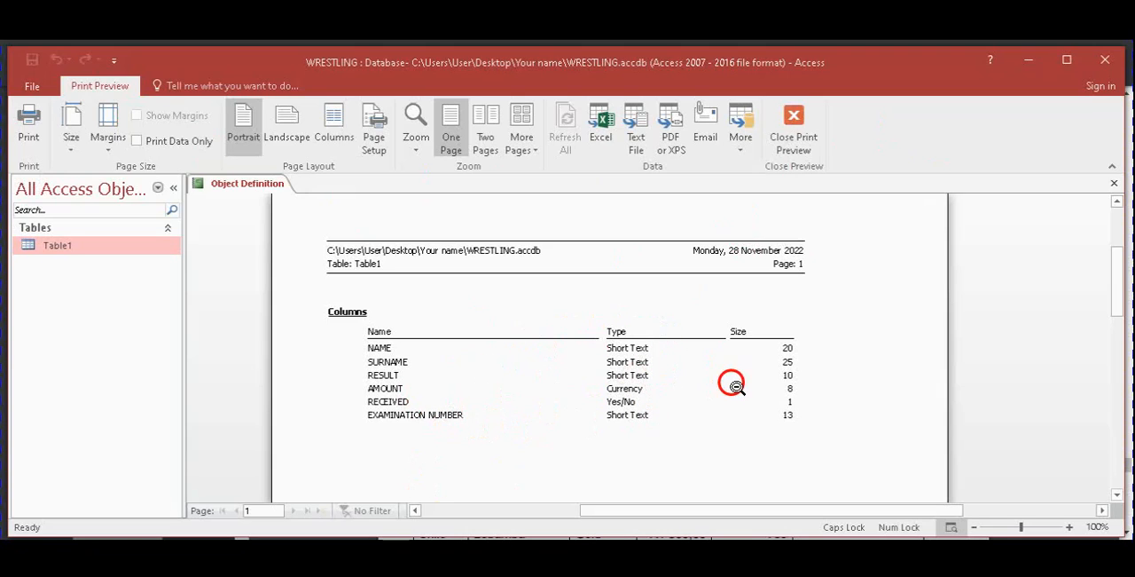
{"action": "left_click", "coordinate": [794, 130]}
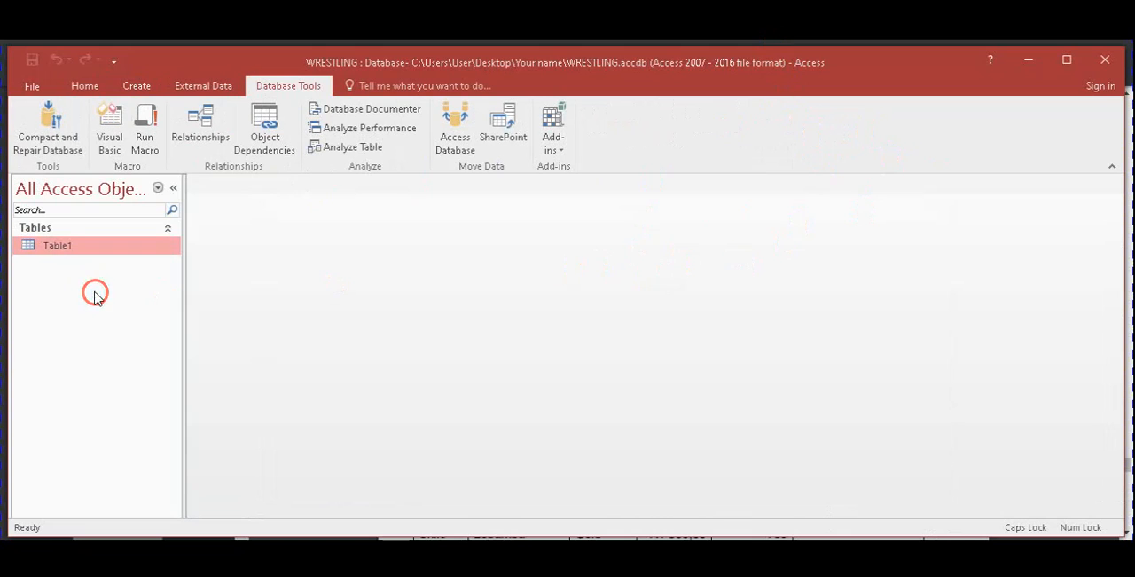
Reopen Table1 and change it to Design View
{"action": "double_click", "coordinate": [66, 242]}
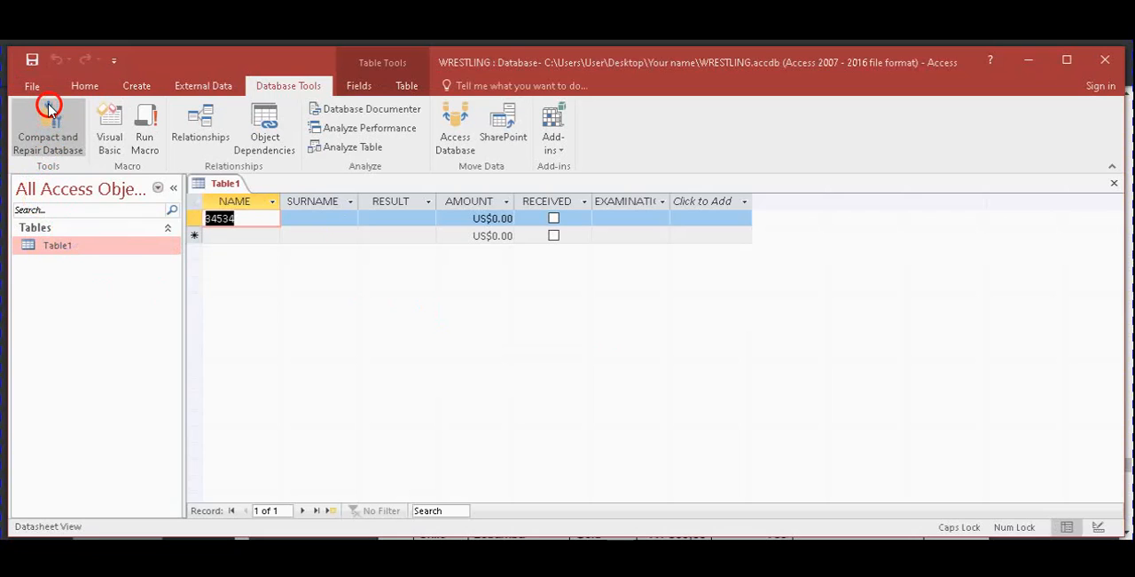
{"action": "left_click", "coordinate": [85, 85]}
{"action": "left_click", "coordinate": [29, 113]}
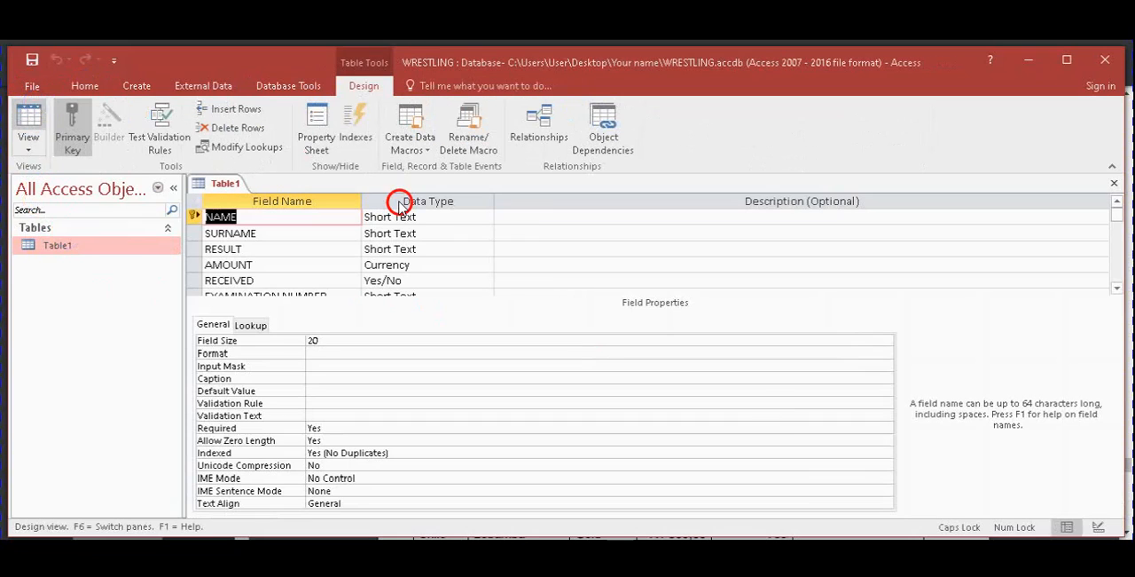
Switch to the exam paper, compare the question 7.1 structure with the records in question 8.1, and return to Access
{"action": "key", "text": "alt+Tab"}
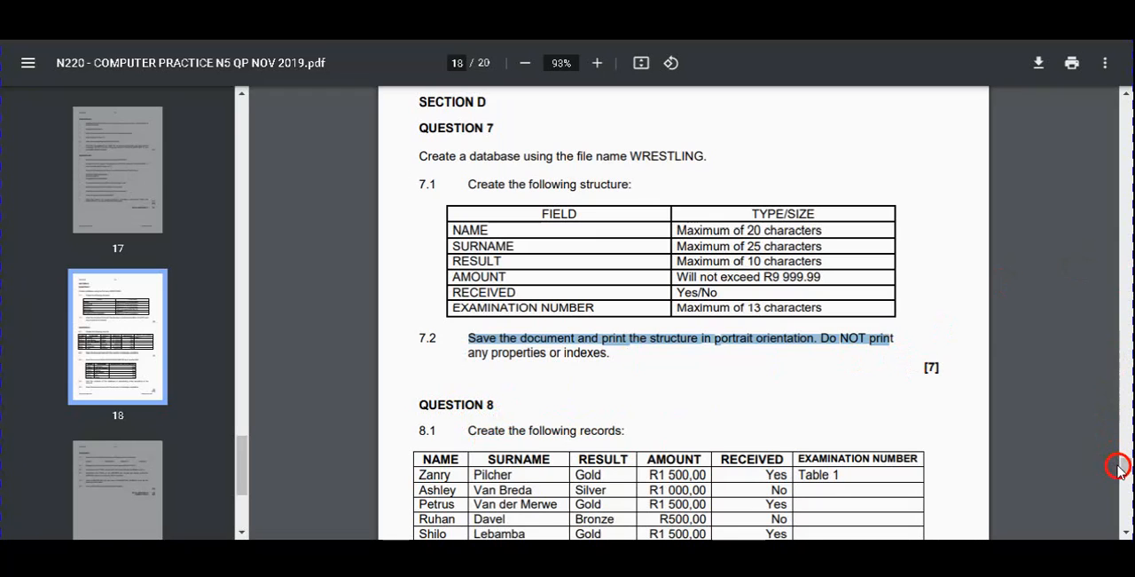
{"action": "scroll", "coordinate": [1125, 468], "scroll_direction": "down", "scroll_amount": 3}
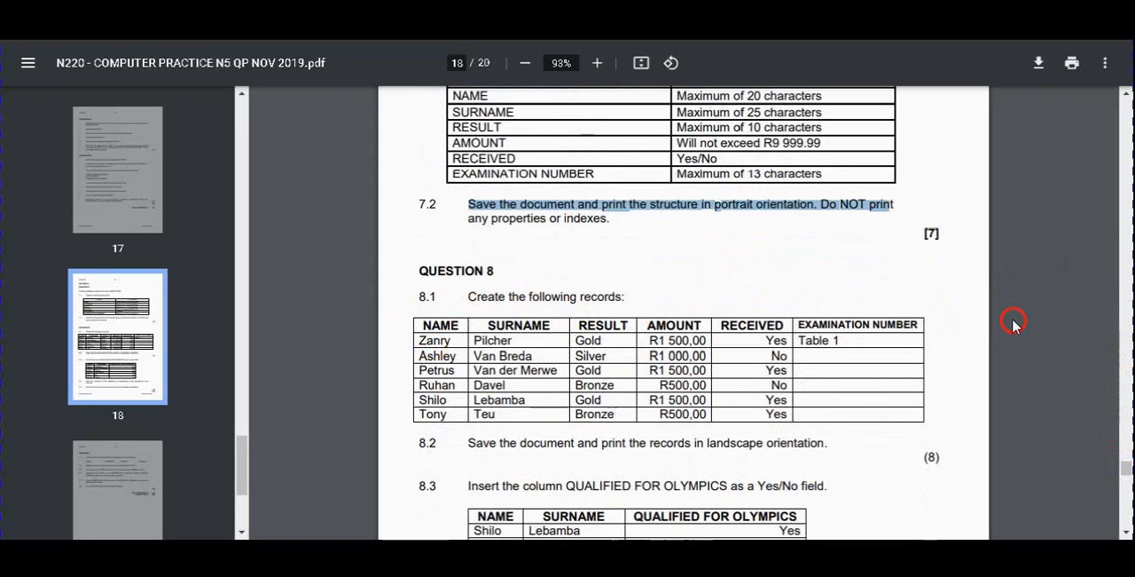
{"action": "scroll", "coordinate": [1125, 468], "scroll_direction": "up", "scroll_amount": 2}
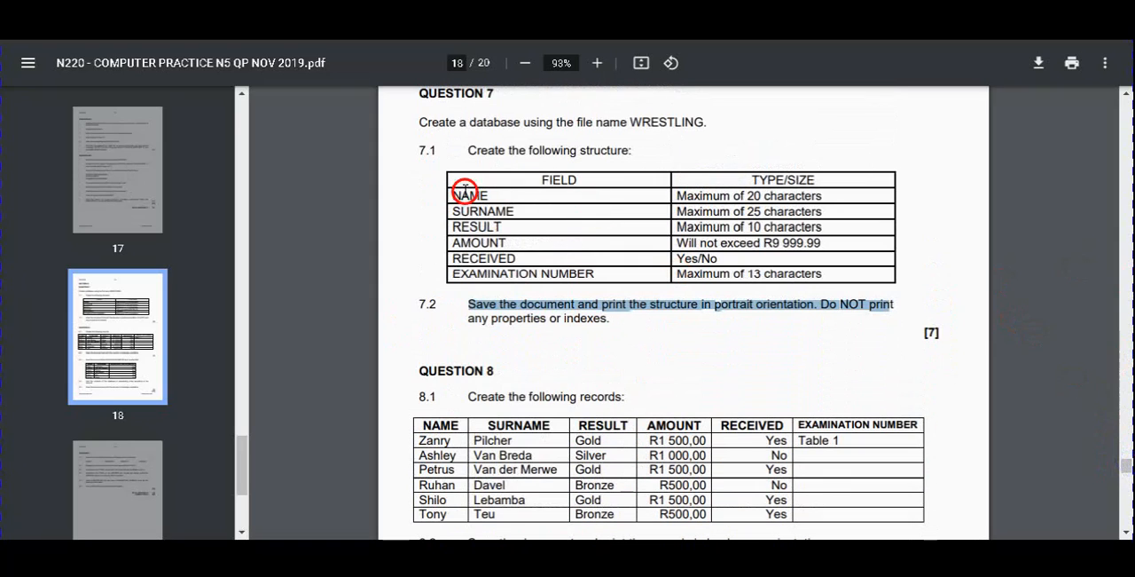
{"action": "left_click", "coordinate": [438, 184]}
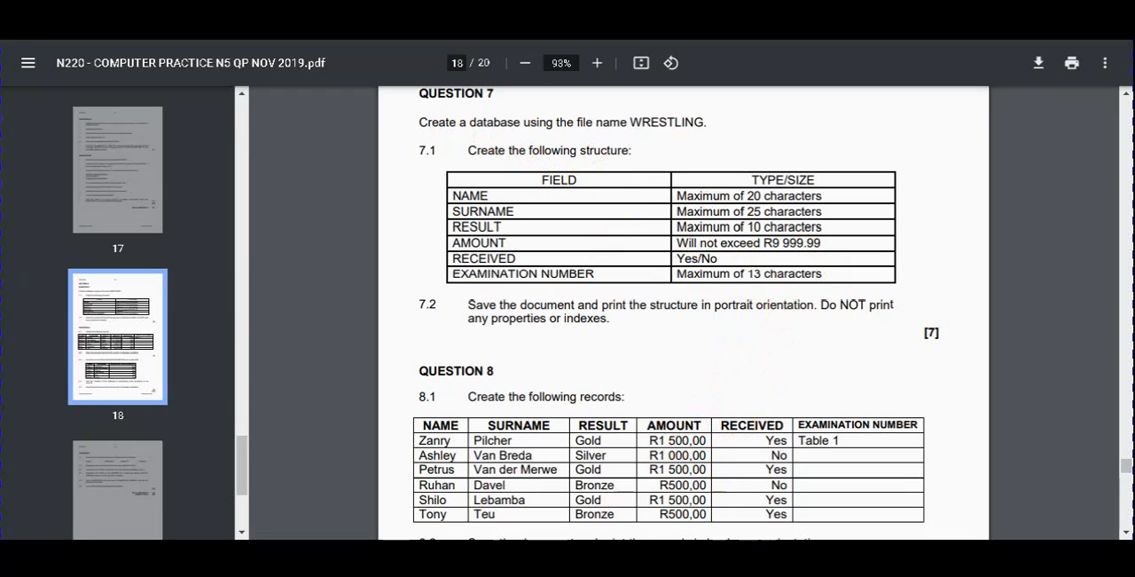
{"action": "left_click", "coordinate": [397, 552]}
Show the Datasheet View and Design View choices for Table1 and switch to the question 8.1 records in the exam paper
{"action": "left_click", "coordinate": [29, 146]}
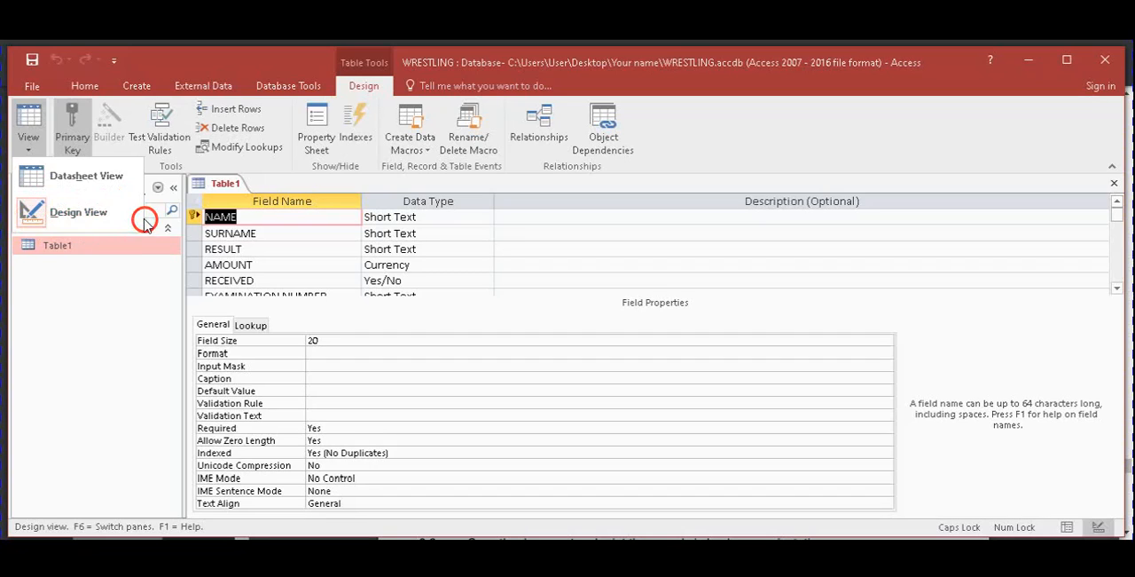
{"action": "left_click", "coordinate": [59, 186]}
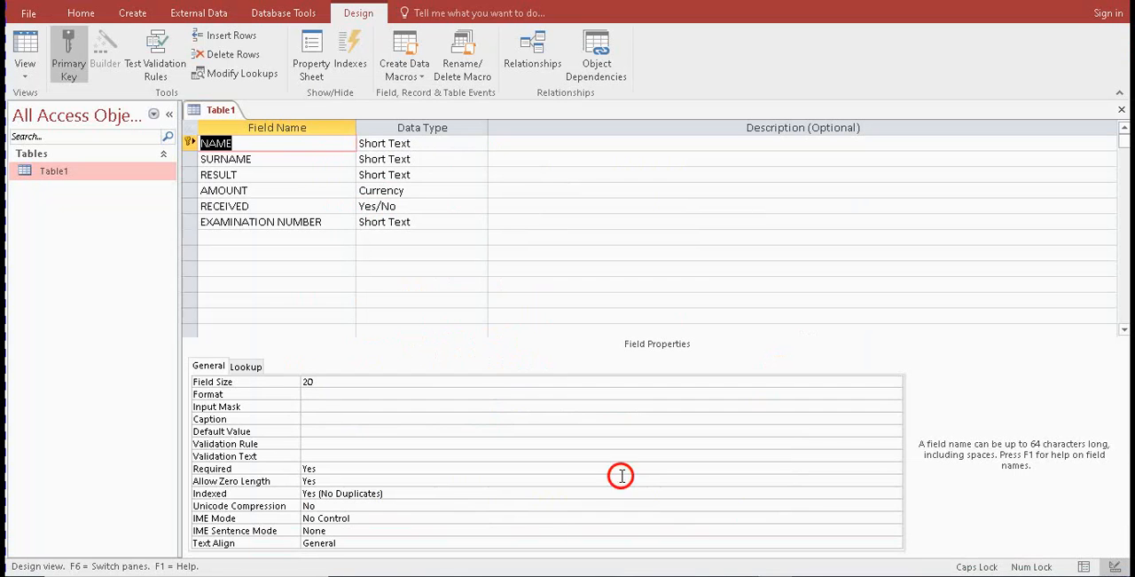
{"action": "left_click", "coordinate": [25, 76]}
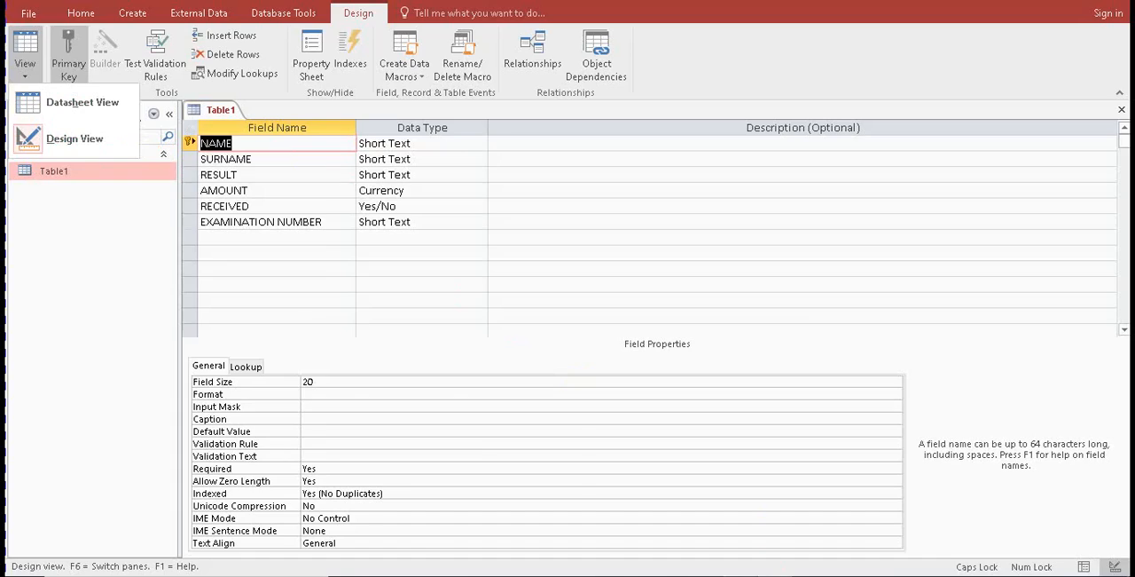
{"action": "key", "text": "alt+Tab"}
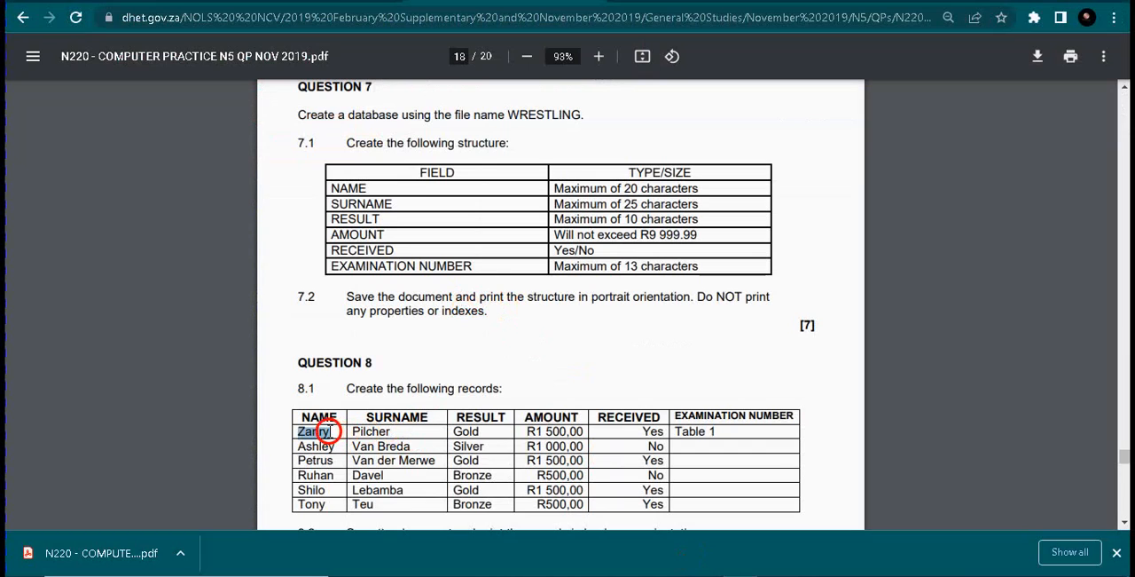
Compare the question 8.1 column headings with the listed records in the exam paper
{"action": "left_click_drag", "start_coordinate": [299, 432], "coordinate": [733, 432]}
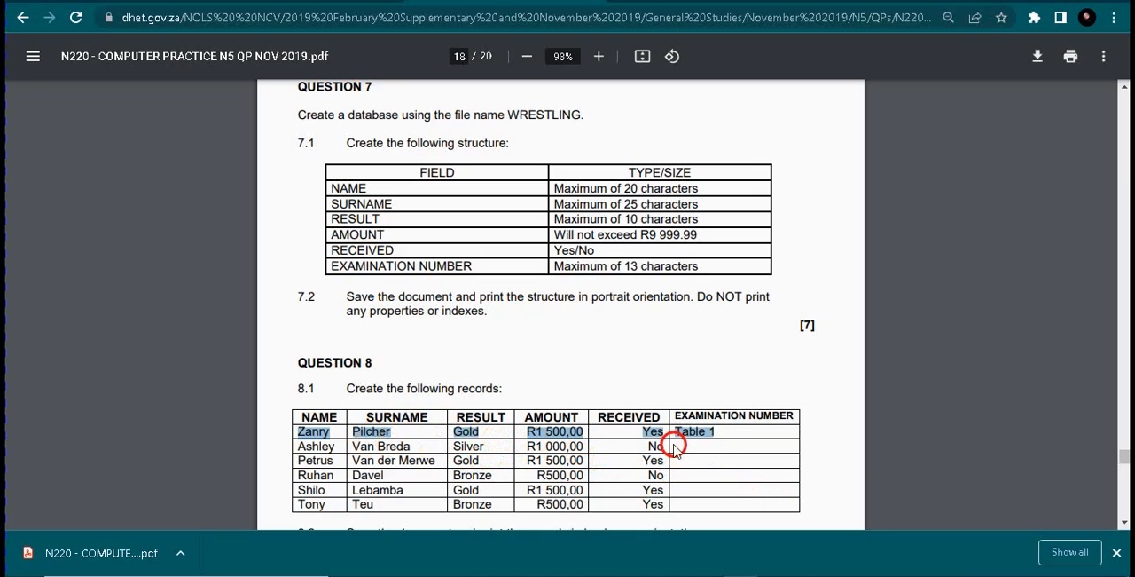
{"action": "left_click_drag", "start_coordinate": [316, 417], "coordinate": [789, 415]}
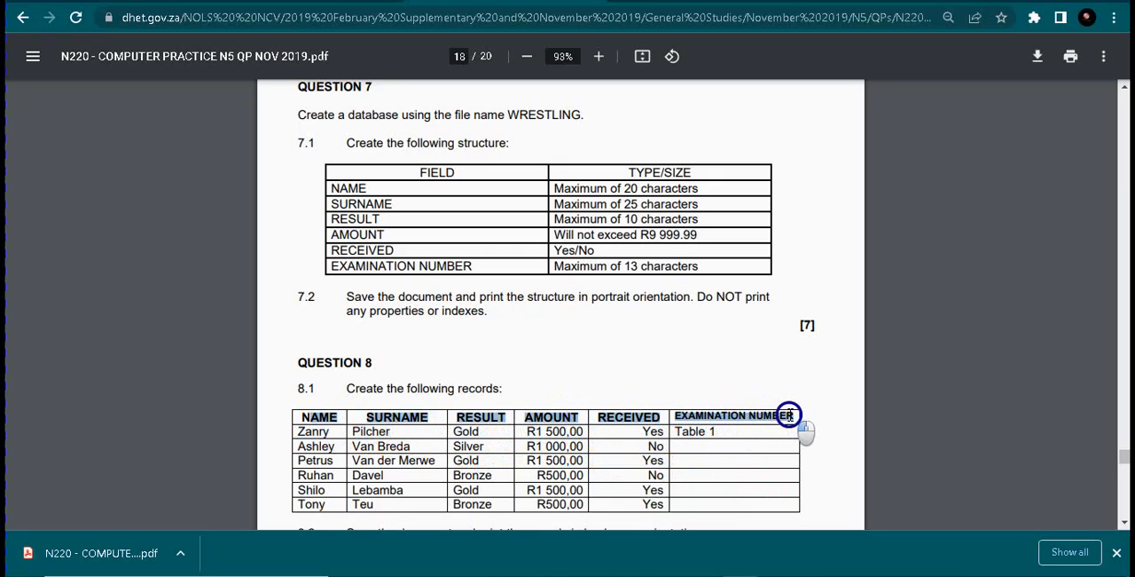
{"action": "left_click", "coordinate": [297, 432]}
{"action": "left_click_drag", "start_coordinate": [297, 432], "coordinate": [545, 492]}
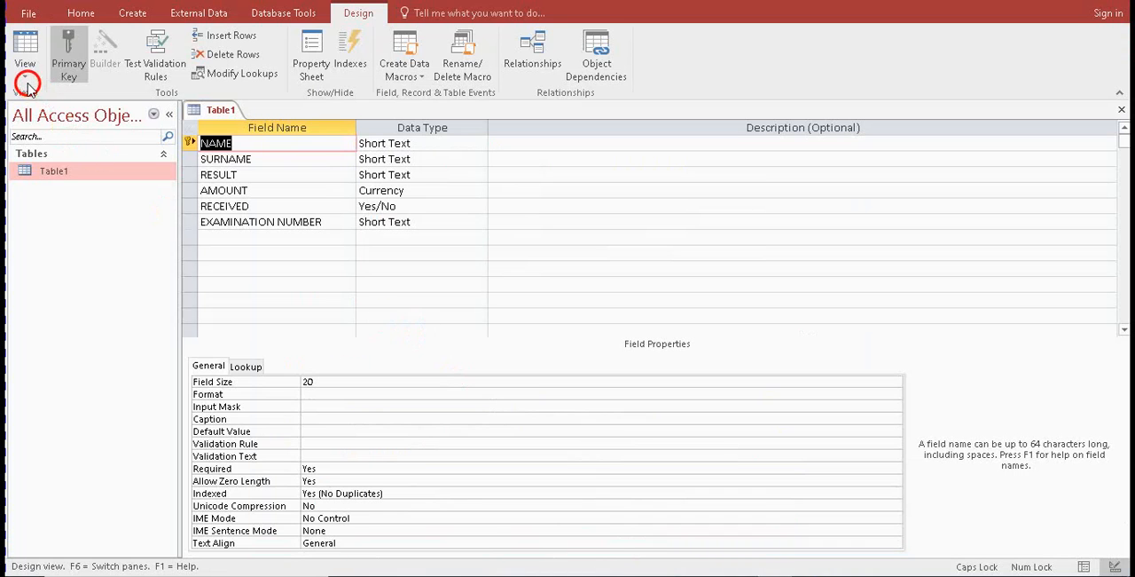
Show Table1 in Datasheet View, widen the EXAMINATION NUMBER column to show its full heading, and fit the AMOUNT column to its contents
{"action": "left_click", "coordinate": [27, 82]}
{"action": "left_click", "coordinate": [58, 105]}
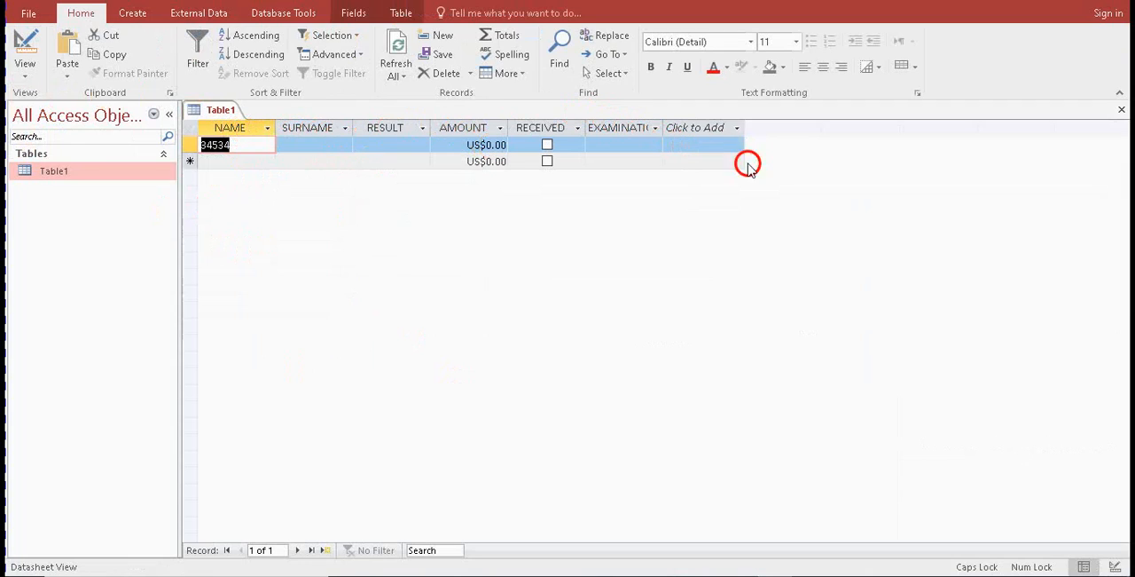
{"action": "left_click_drag", "start_coordinate": [666, 122], "coordinate": [682, 124]}
{"action": "left_click", "coordinate": [684, 124]}
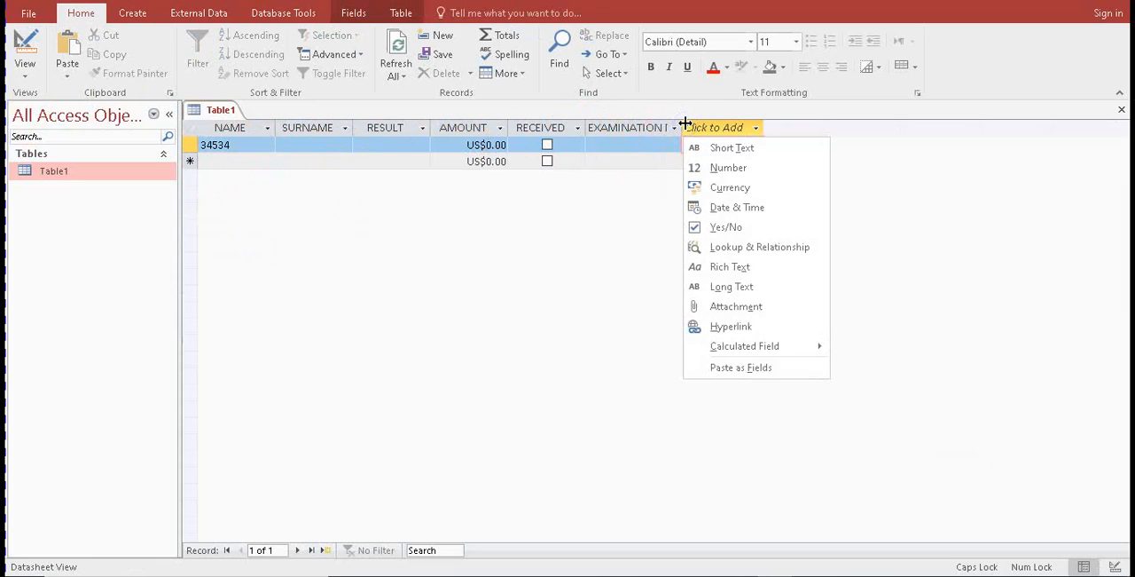
{"action": "left_click", "coordinate": [692, 129]}
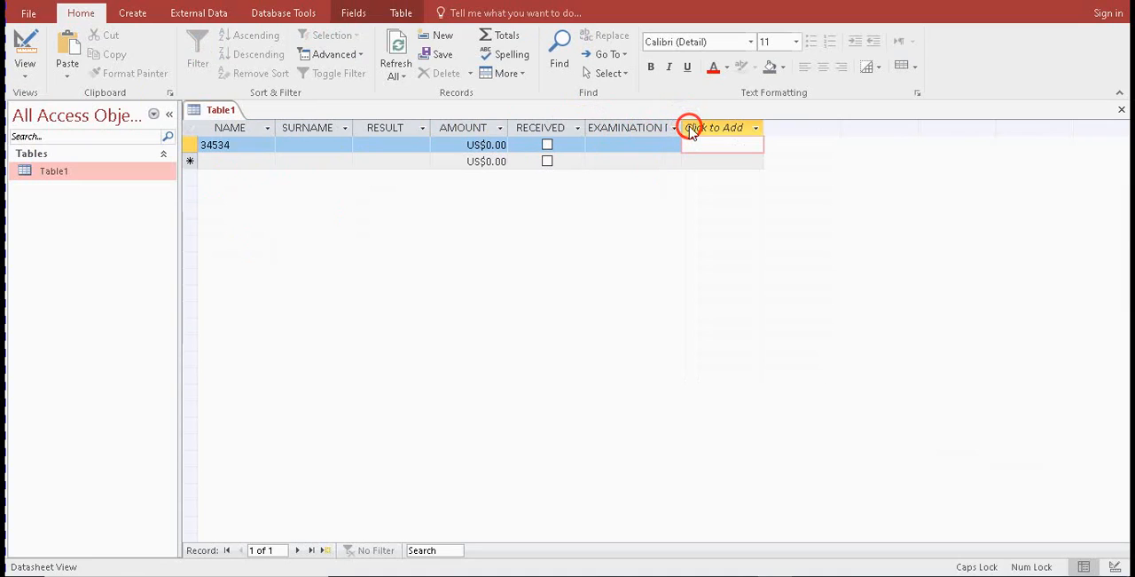
{"action": "left_click_drag", "start_coordinate": [687, 127], "coordinate": [727, 127]}
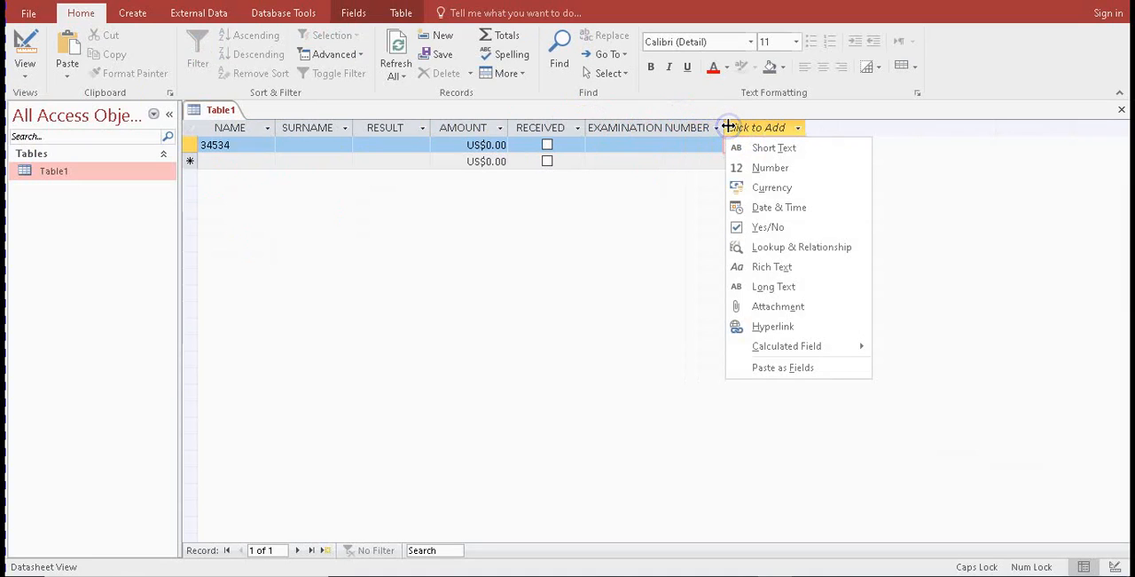
{"action": "left_click", "coordinate": [503, 128]}
{"action": "double_click", "coordinate": [512, 126]}
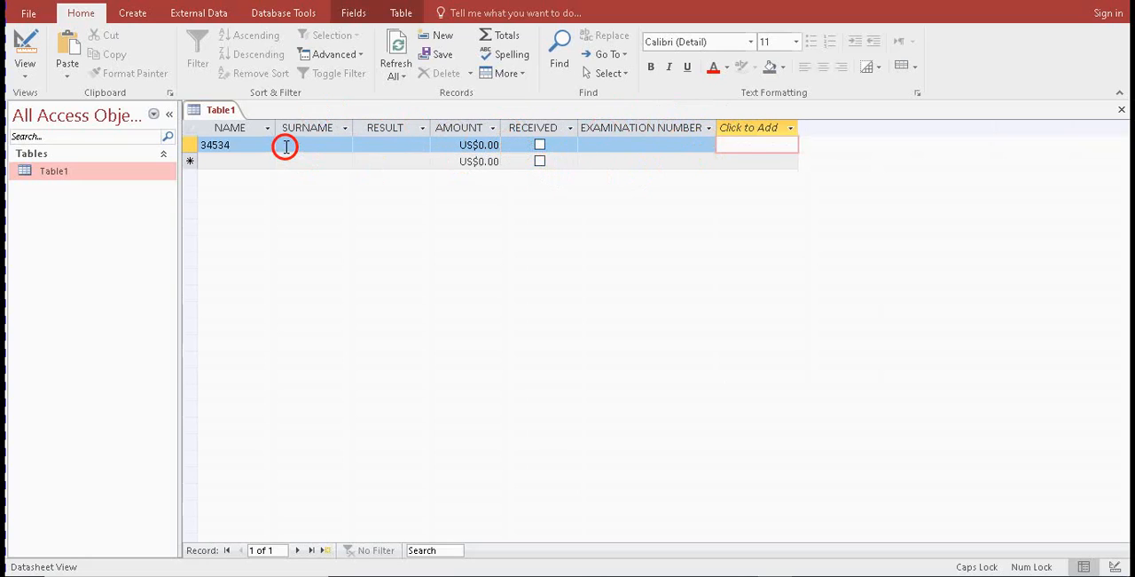
Return Table1 to Design View, inspect the primary key on NAME and check it against the question 8.1 records in the exam paper
{"action": "left_click", "coordinate": [243, 147]}
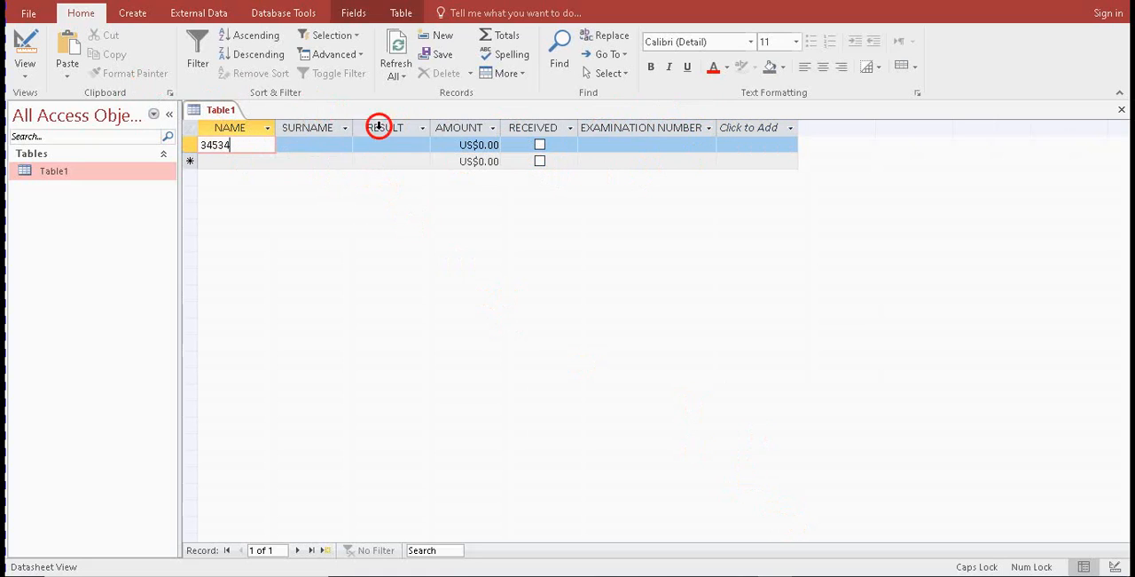
{"action": "left_click", "coordinate": [18, 40]}
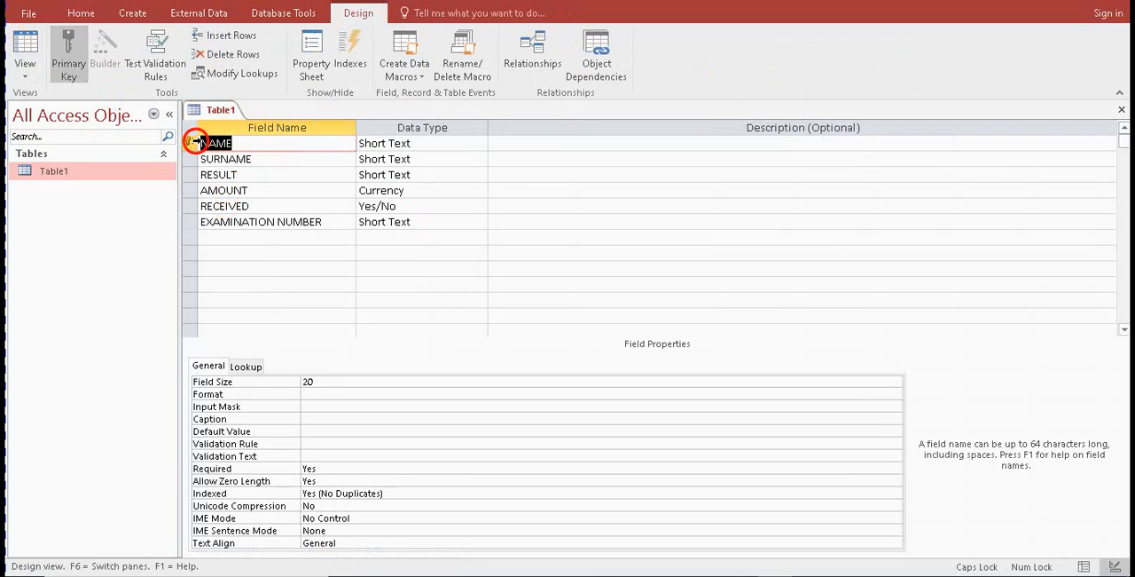
{"action": "left_click", "coordinate": [191, 144]}
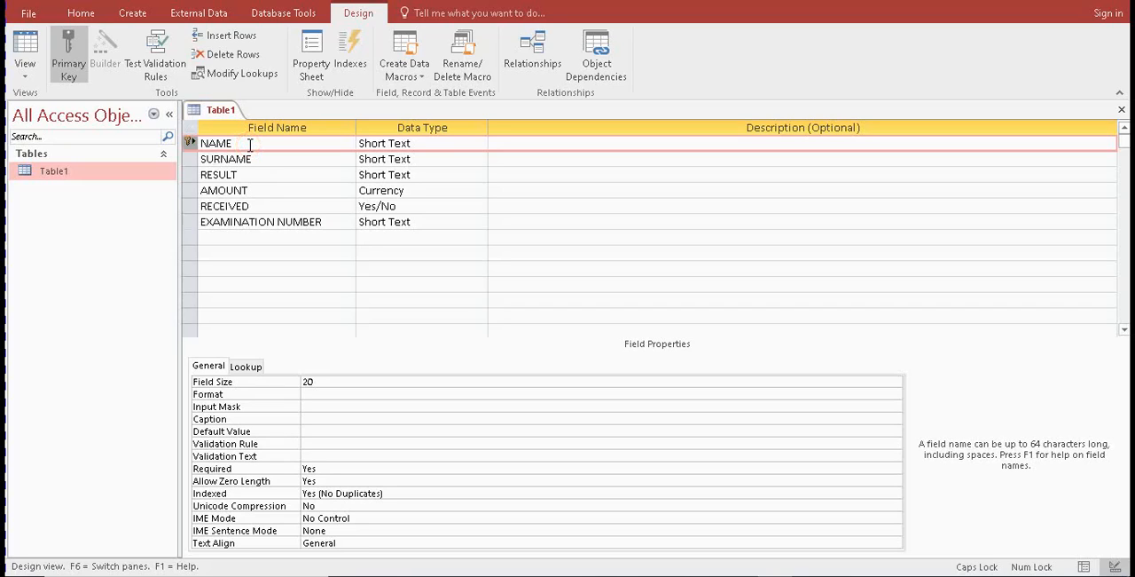
{"action": "left_click", "coordinate": [189, 144]}
{"action": "left_click", "coordinate": [194, 149]}
{"action": "mouse_move", "coordinate": [738, 575]}
{"action": "left_click", "coordinate": [738, 524]}
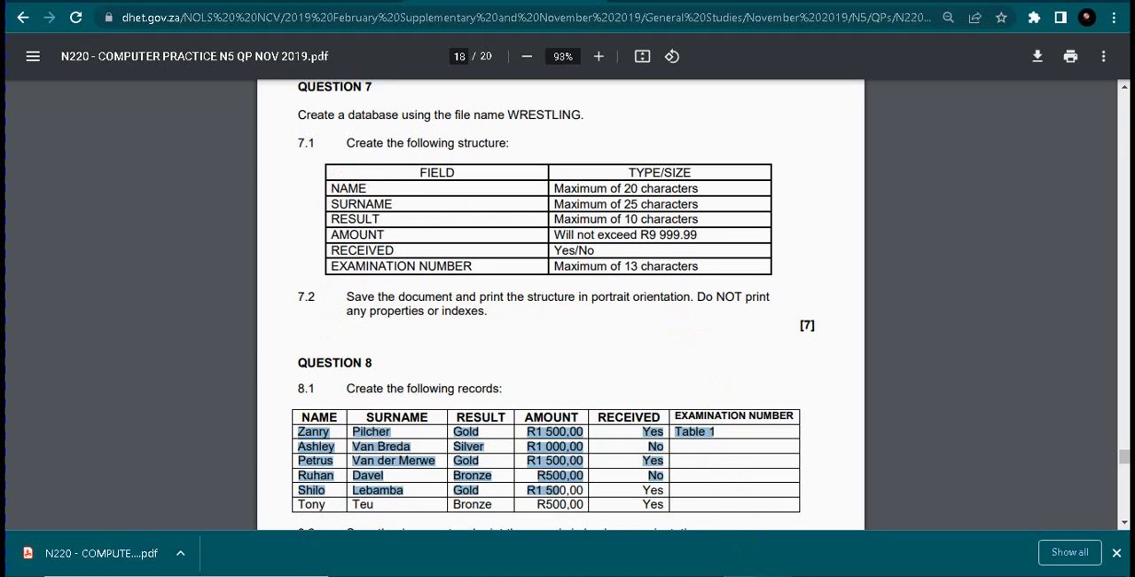
{"action": "key", "text": "alt+Tab"}
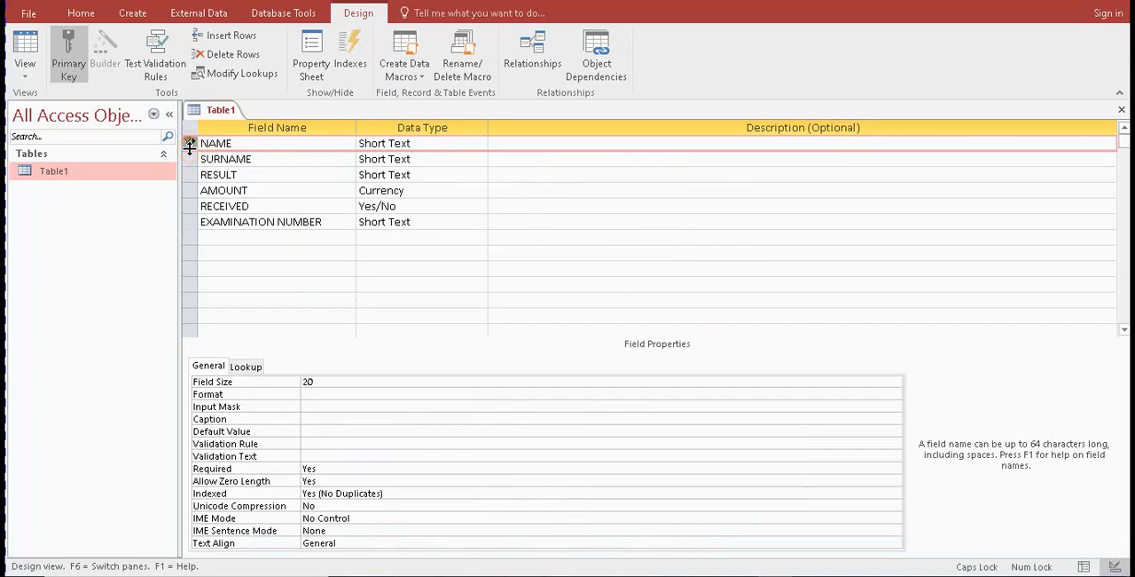
Try the primary key on the RESULT and RECEIVED fields and set it back on NAME
{"action": "left_click", "coordinate": [192, 177]}
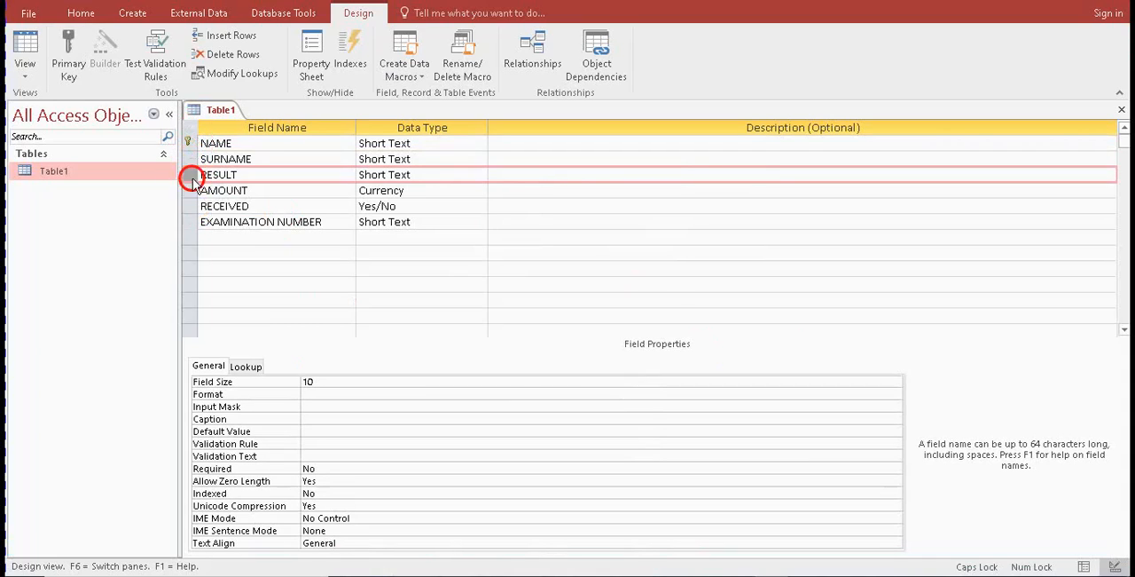
{"action": "left_click", "coordinate": [60, 73]}
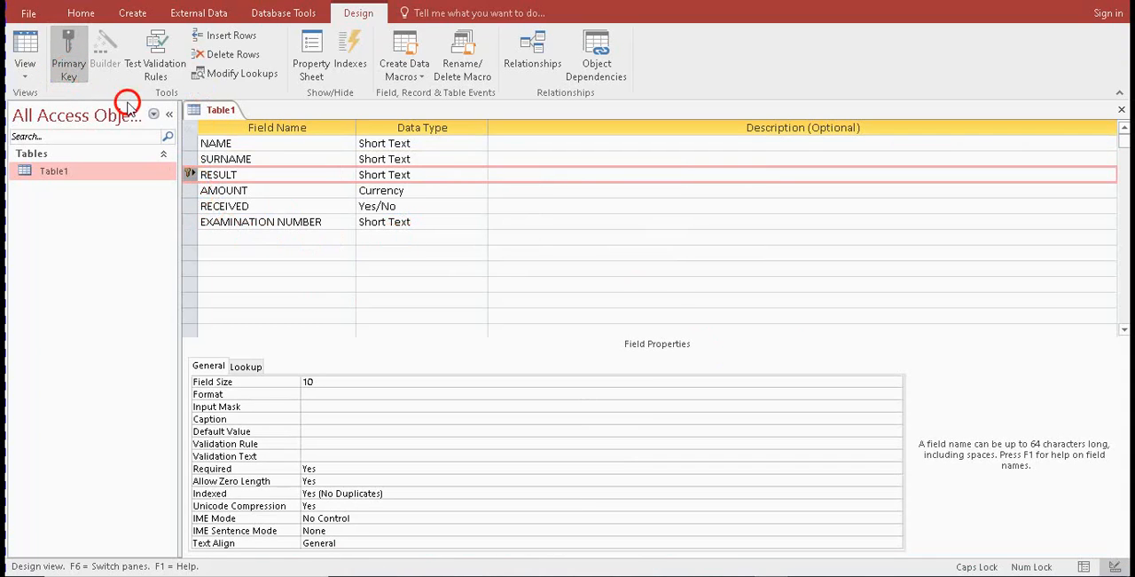
{"action": "left_click", "coordinate": [192, 206]}
{"action": "left_click", "coordinate": [73, 32]}
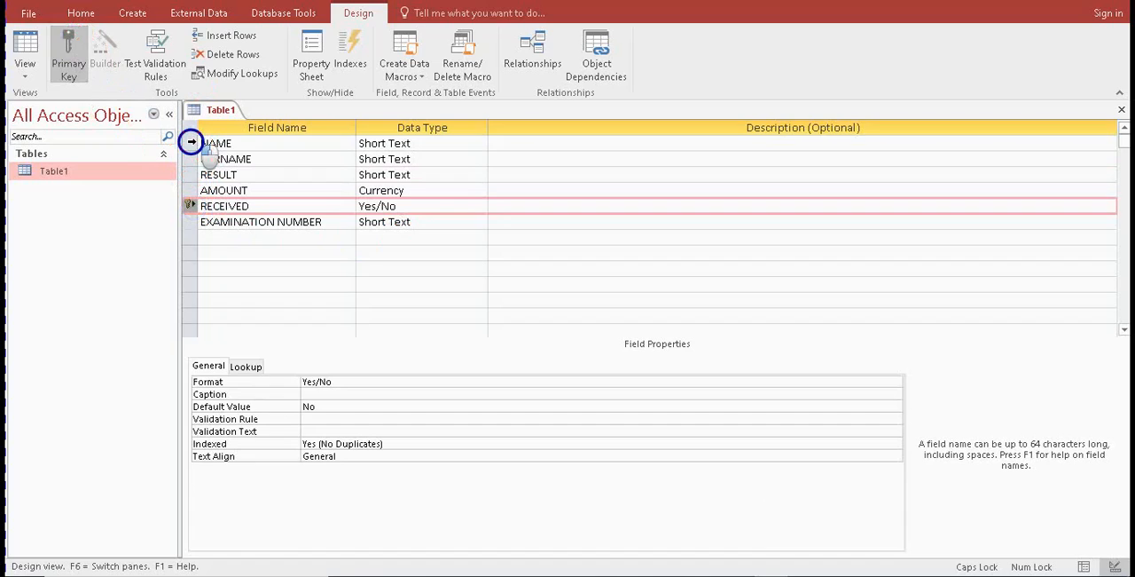
{"action": "left_click", "coordinate": [186, 142]}
{"action": "left_click", "coordinate": [69, 46]}
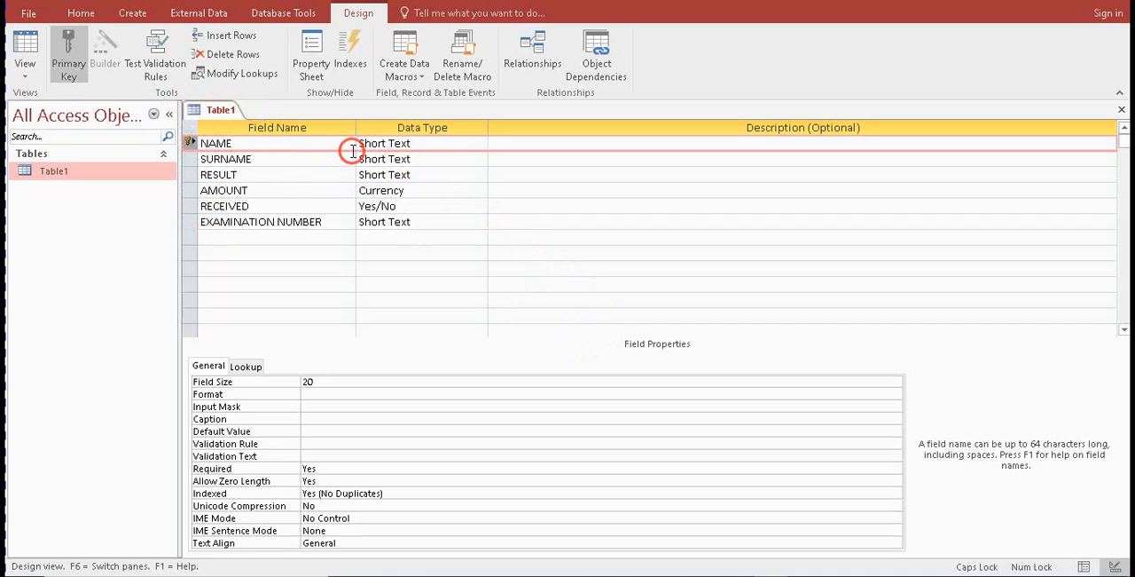
Switch Table1 to Datasheet View and replace 34534 with the first question 8.1 record's name, adding the surname
{"action": "left_click", "coordinate": [25, 69]}
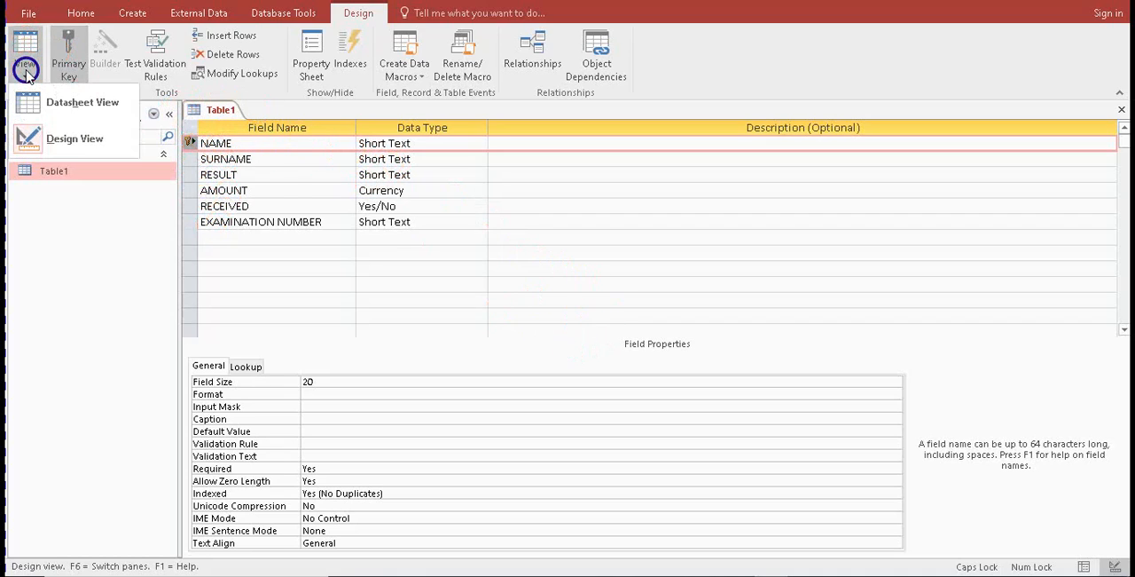
{"action": "left_click", "coordinate": [48, 104]}
{"action": "left_click", "coordinate": [555, 335]}
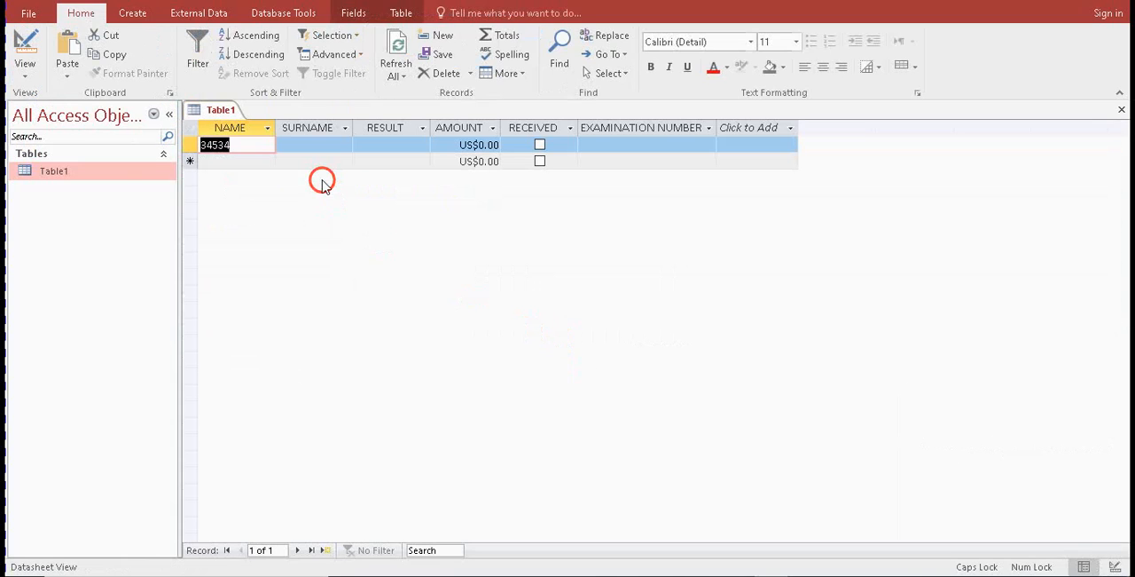
{"action": "key", "text": "alt+Tab"}
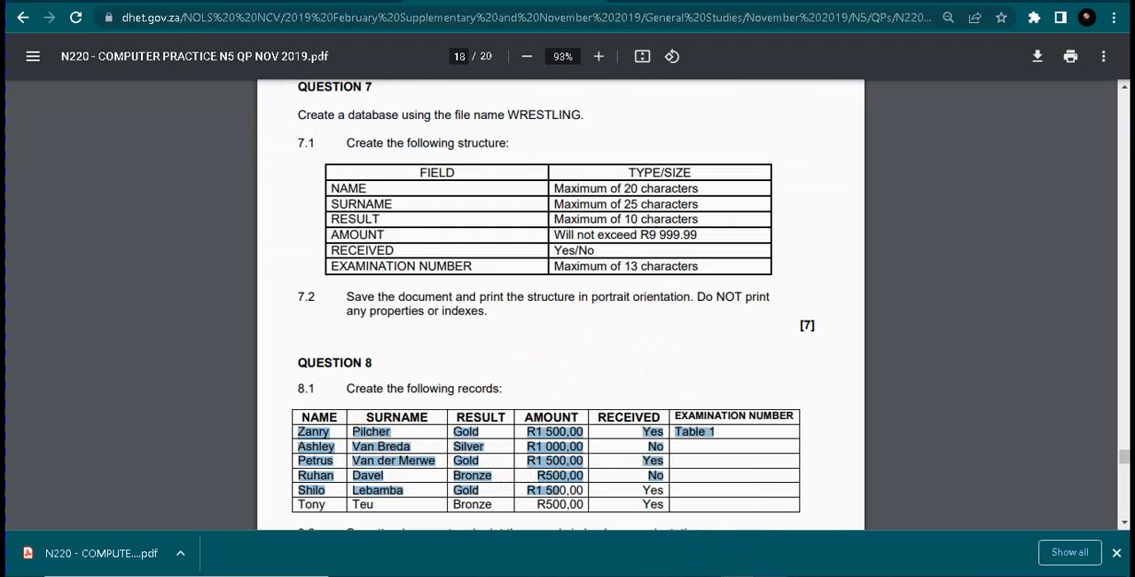
{"action": "key", "text": "alt+Tab"}
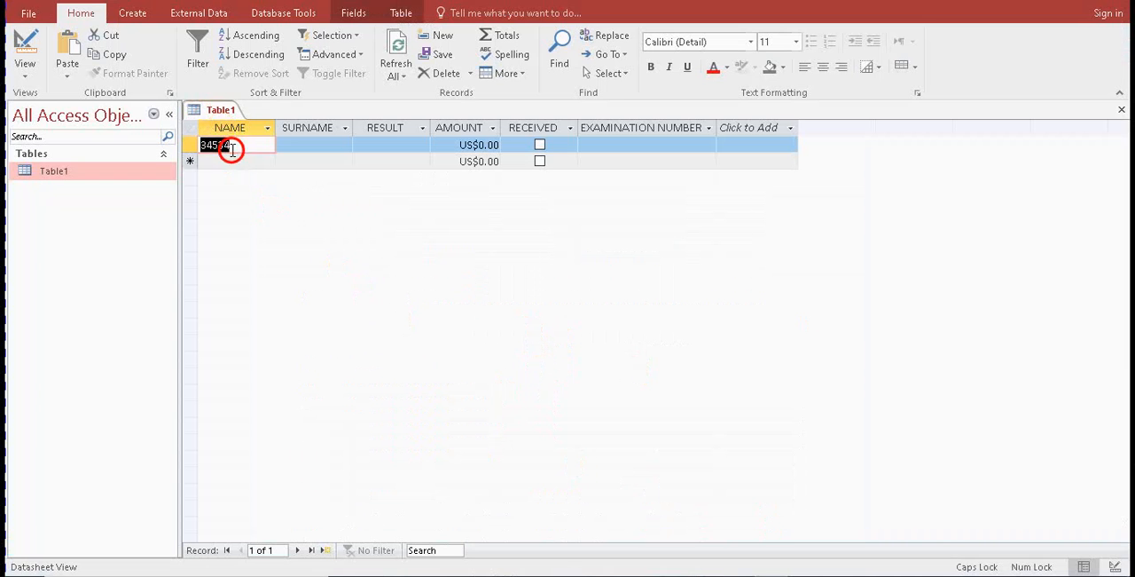
{"action": "type", "text": "Zanry"}
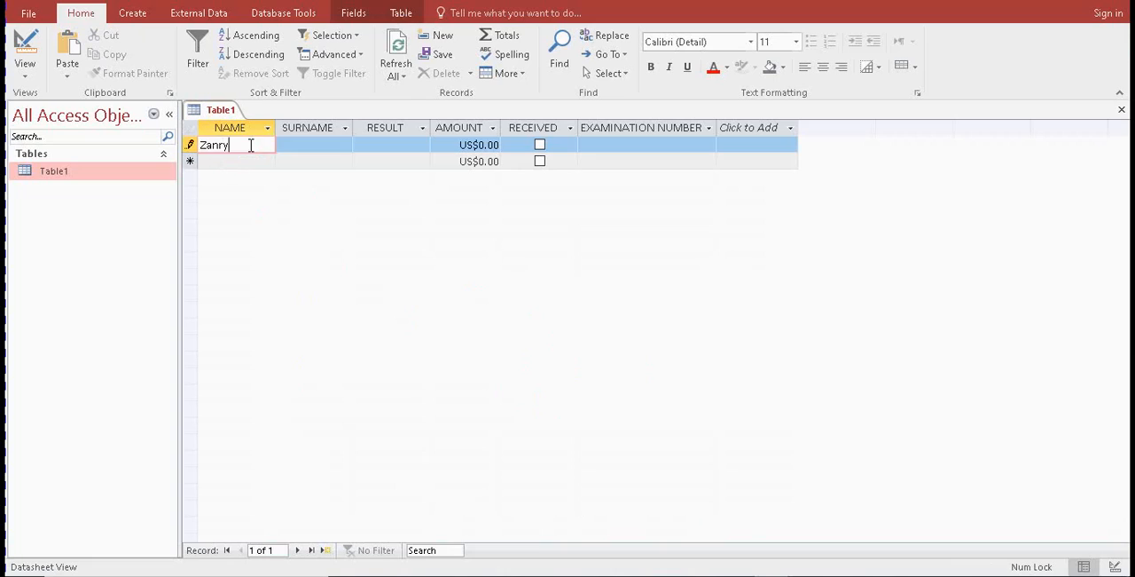
{"action": "key", "text": "Tab"}
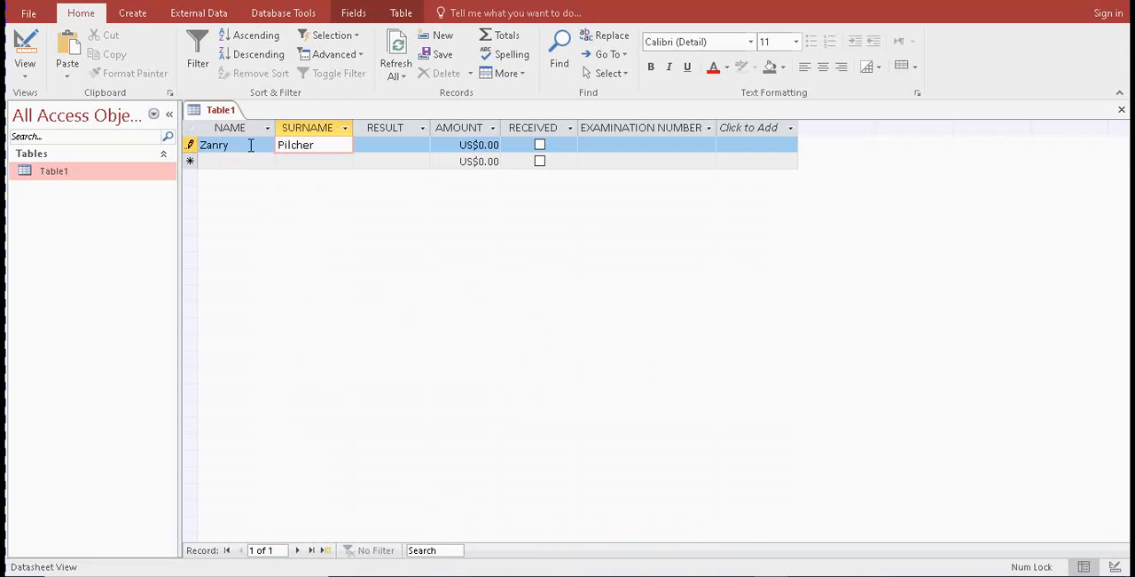
Arrange Access and the exam paper side by side with the question 8.1 records in view
{"action": "left_click_drag", "start_coordinate": [804, 11], "coordinate": [3, 112]}
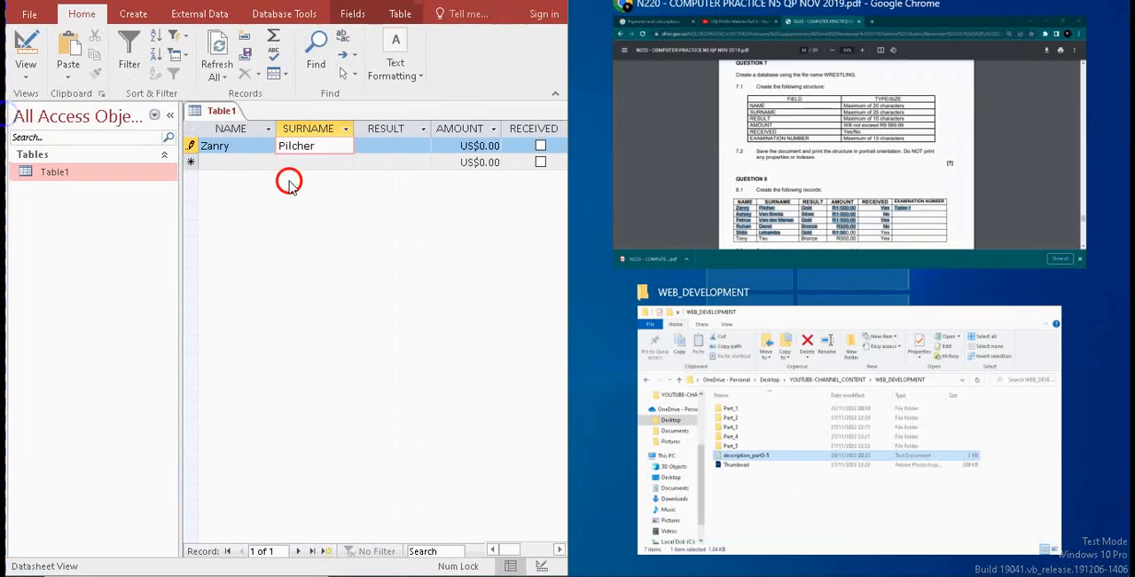
{"action": "left_click", "coordinate": [691, 187]}
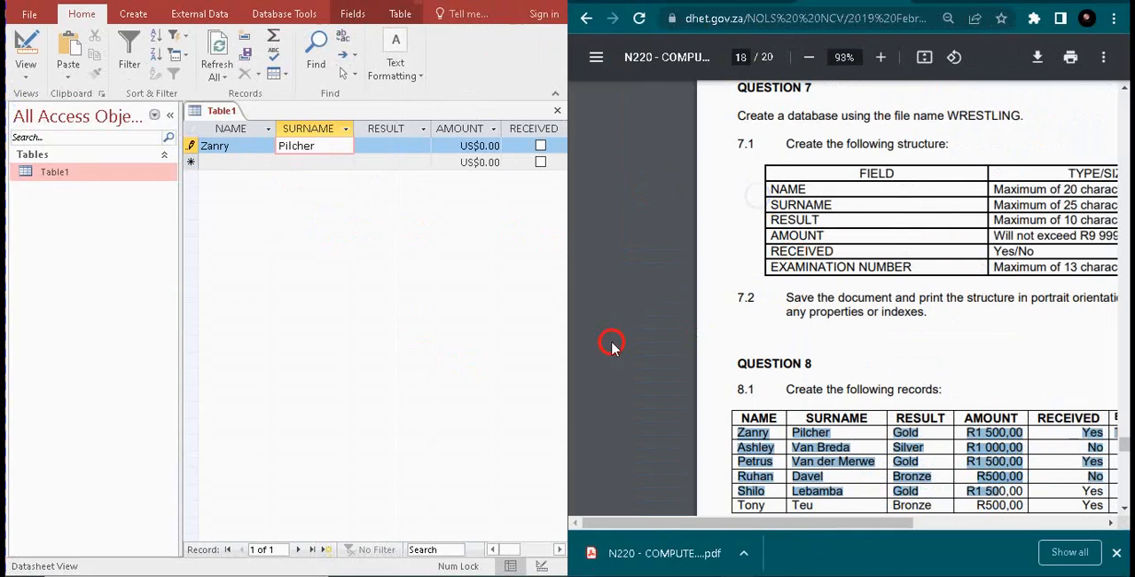
{"action": "left_click_drag", "start_coordinate": [692, 522], "coordinate": [754, 522]}
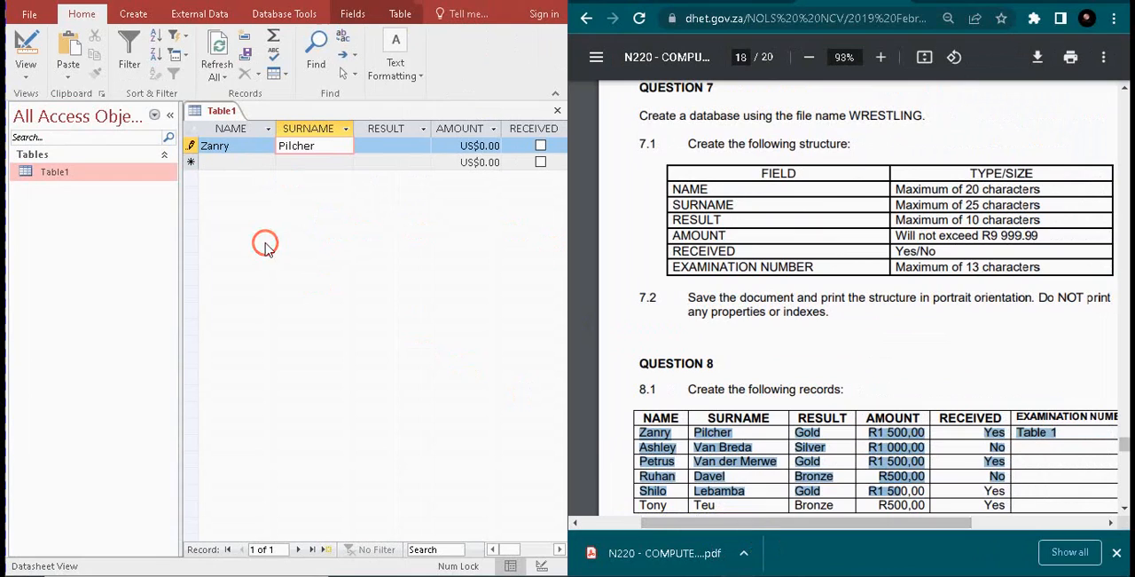
Complete the first record with the result Gold, the amount 1500 and RECEIVED ticked
{"action": "left_click", "coordinate": [377, 145]}
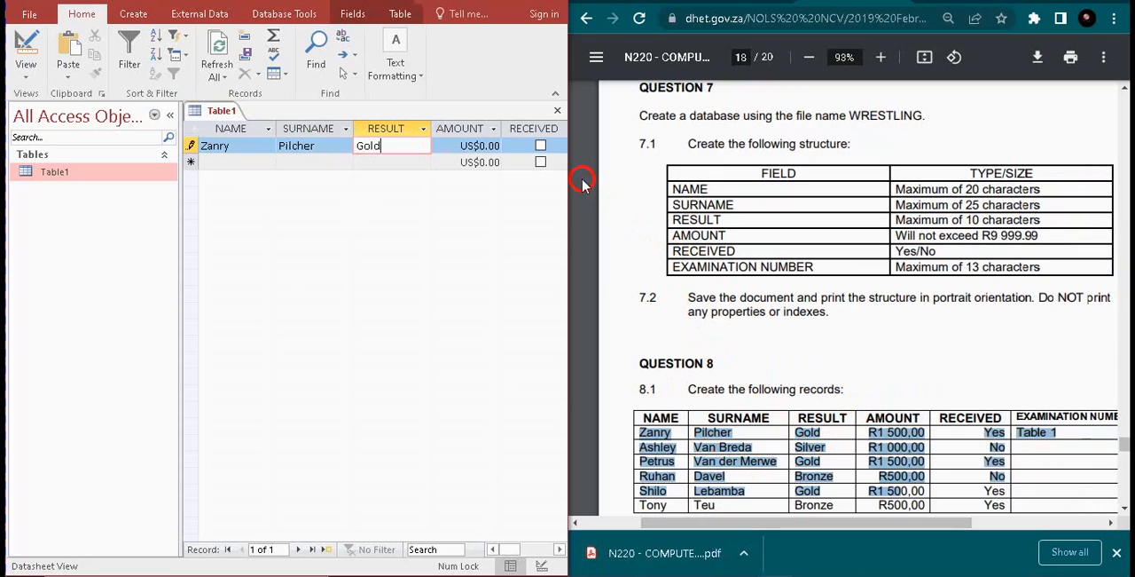
{"action": "left_click", "coordinate": [495, 145]}
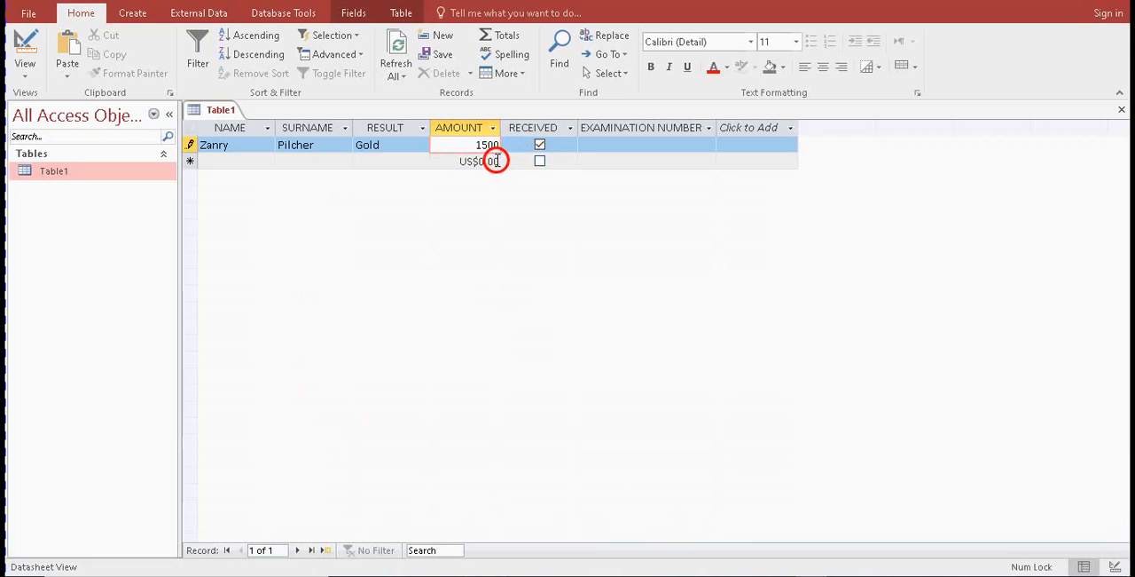
{"action": "left_click", "coordinate": [492, 160]}
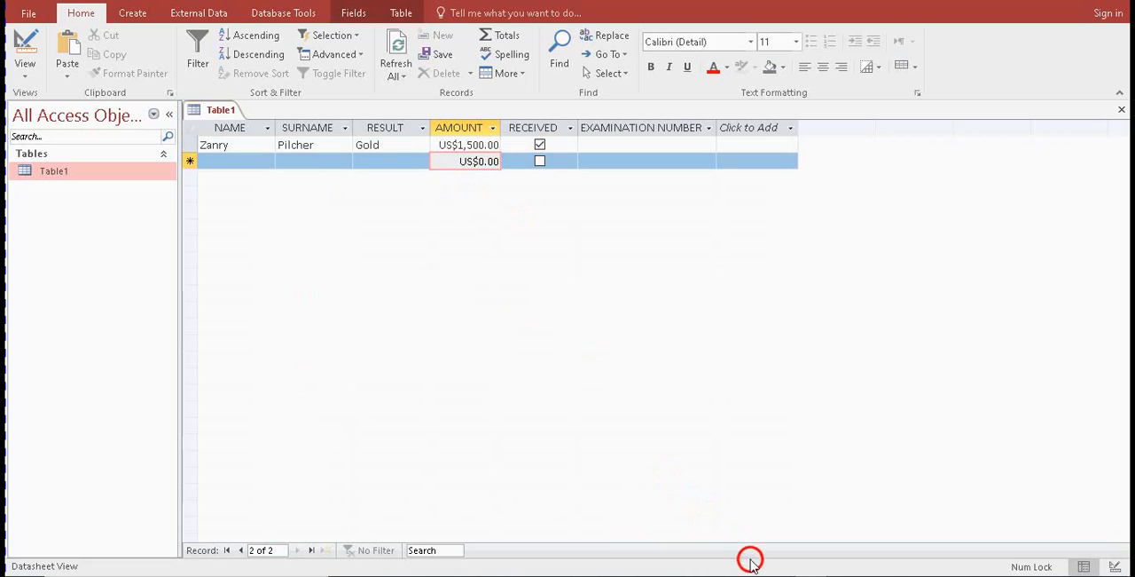
Check the AMOUNT limit in question 7.1 and set the AMOUNT field's validation rule to <=9999.99 in Design View
{"action": "key", "text": "alt+Tab"}
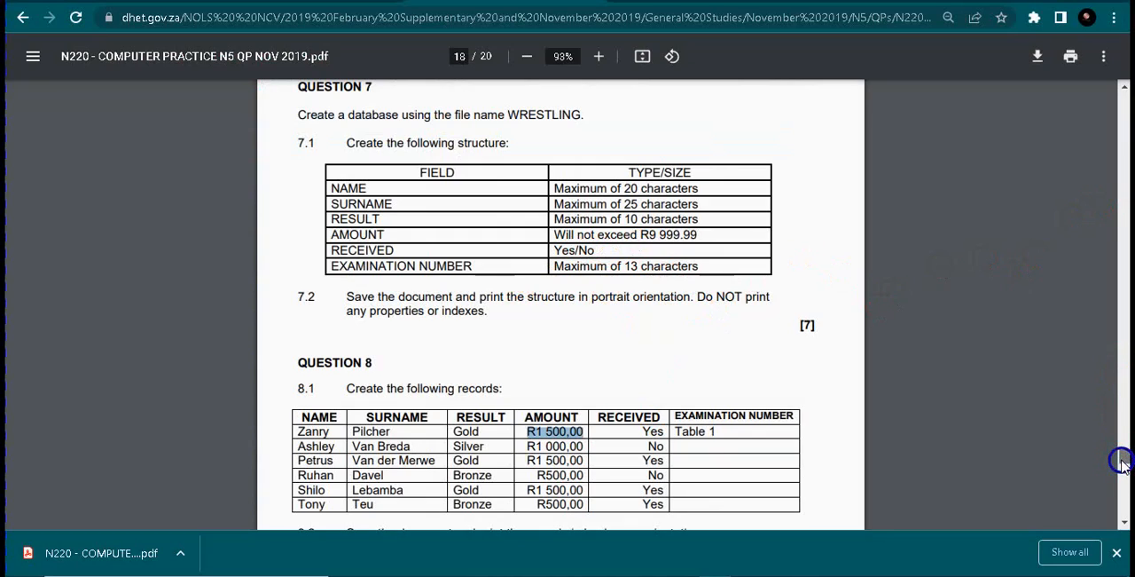
{"action": "left_click_drag", "start_coordinate": [700, 236], "coordinate": [641, 232]}
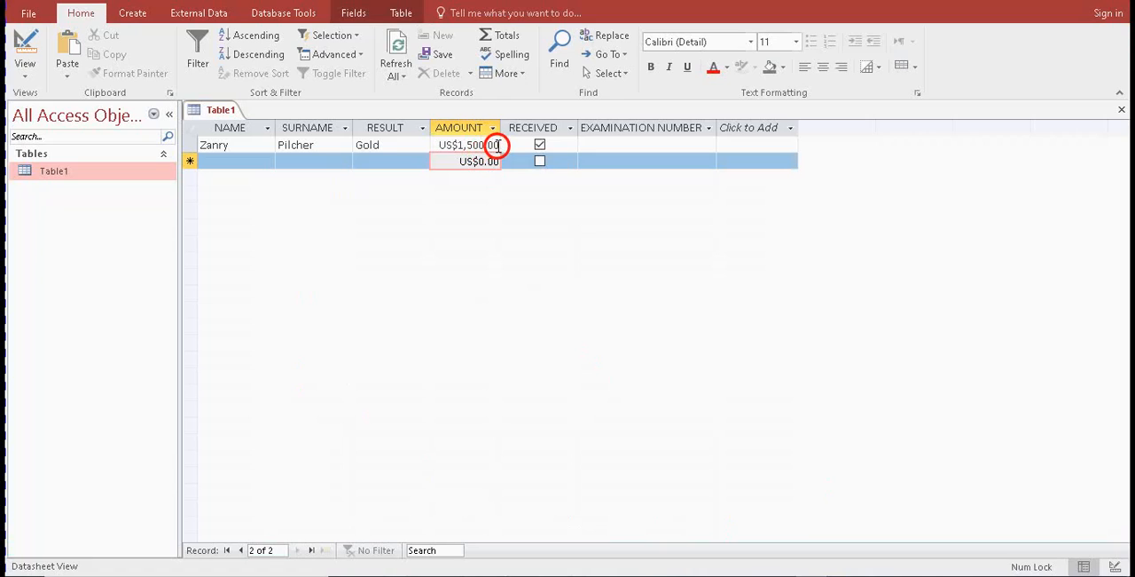
{"action": "left_click_drag", "start_coordinate": [496, 144], "coordinate": [438, 147]}
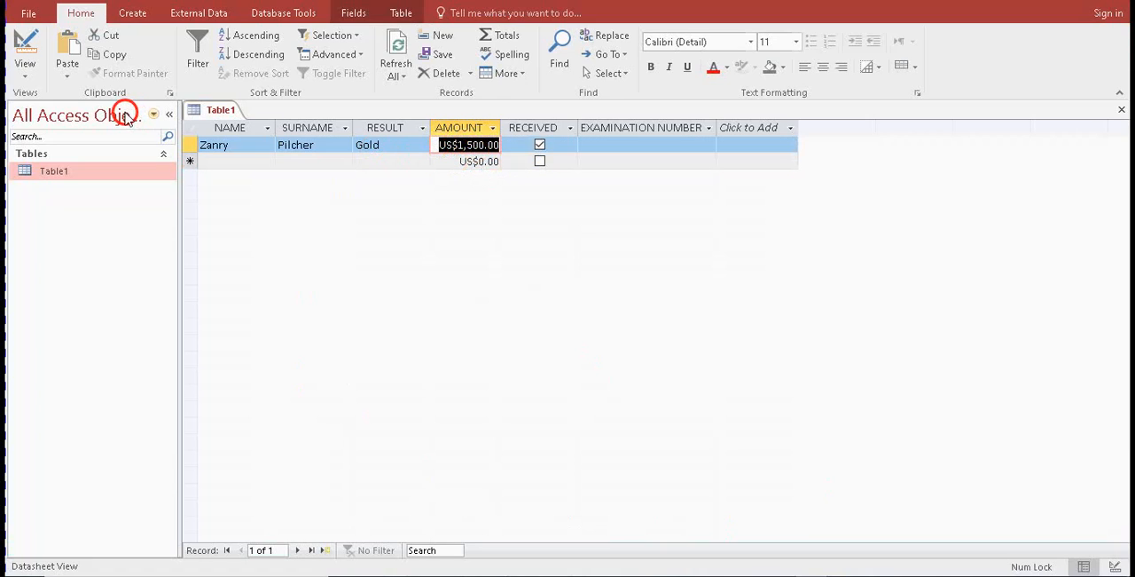
{"action": "left_click", "coordinate": [29, 53]}
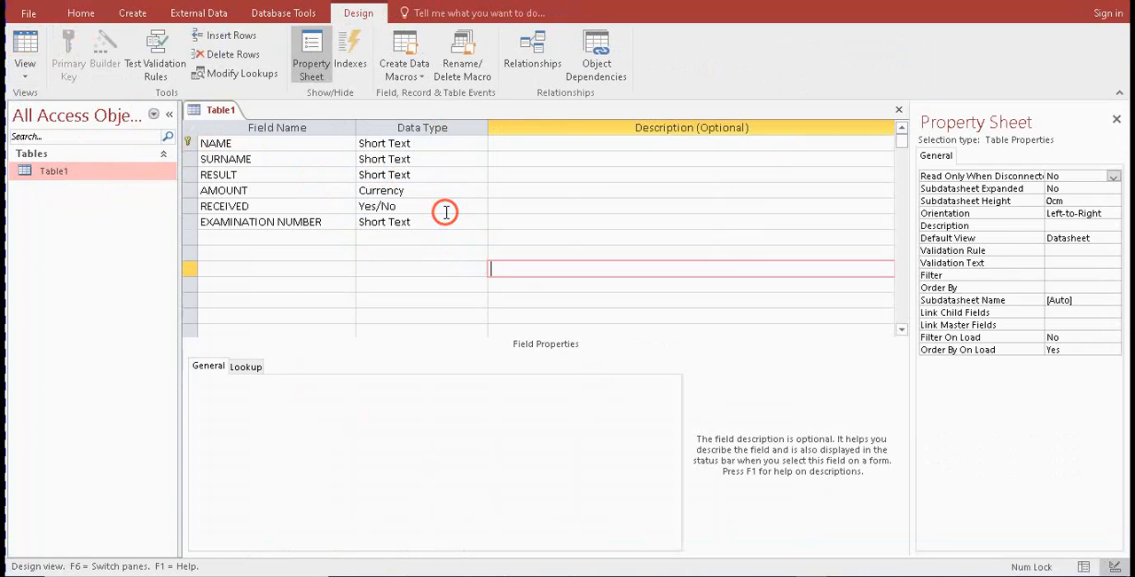
{"action": "left_click", "coordinate": [383, 190]}
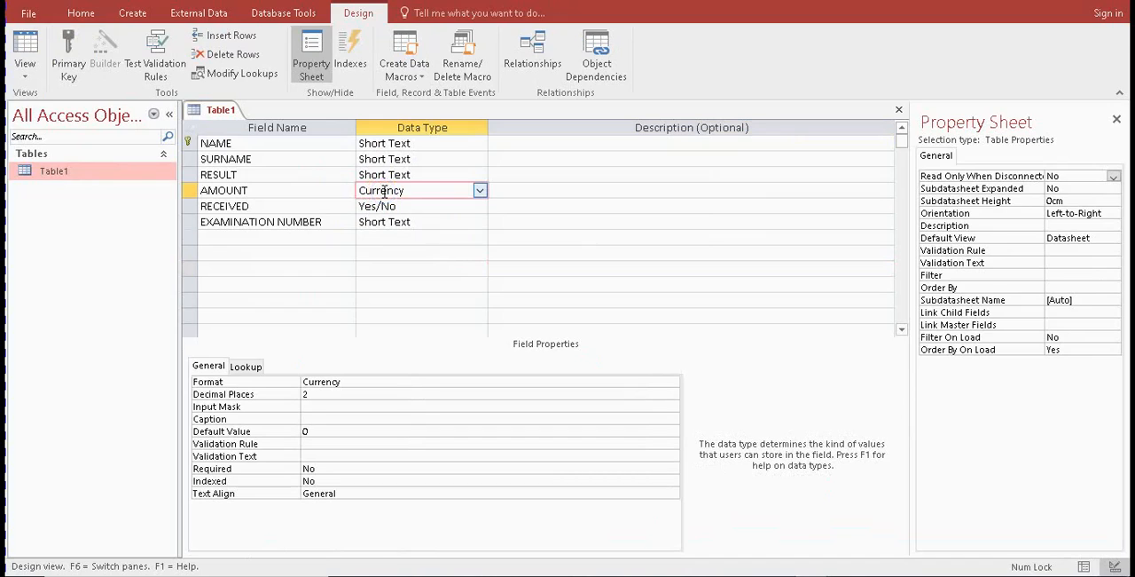
{"action": "left_click", "coordinate": [333, 444]}
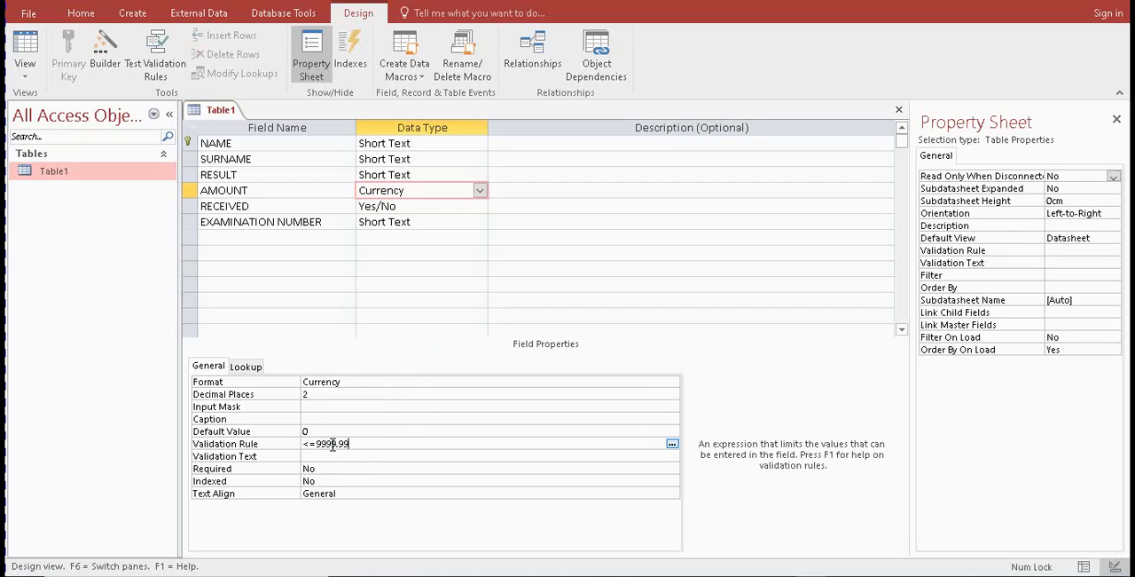
Examine the AMOUNT field's validation rule in Design View, comparing its properties with those of the RESULT field
{"action": "left_click", "coordinate": [379, 417]}
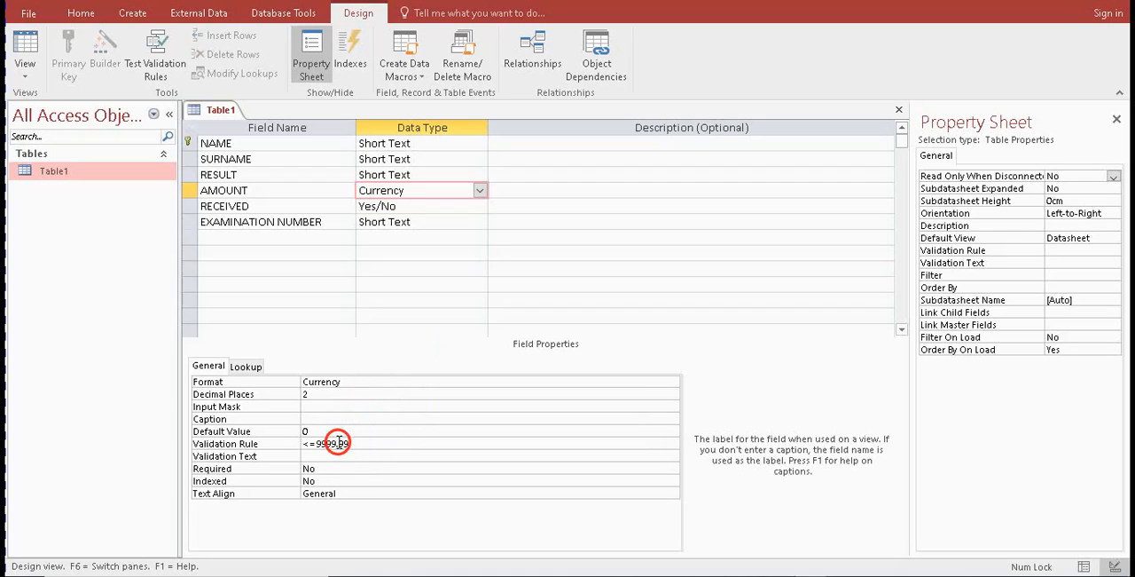
{"action": "left_click_drag", "start_coordinate": [354, 444], "coordinate": [442, 348]}
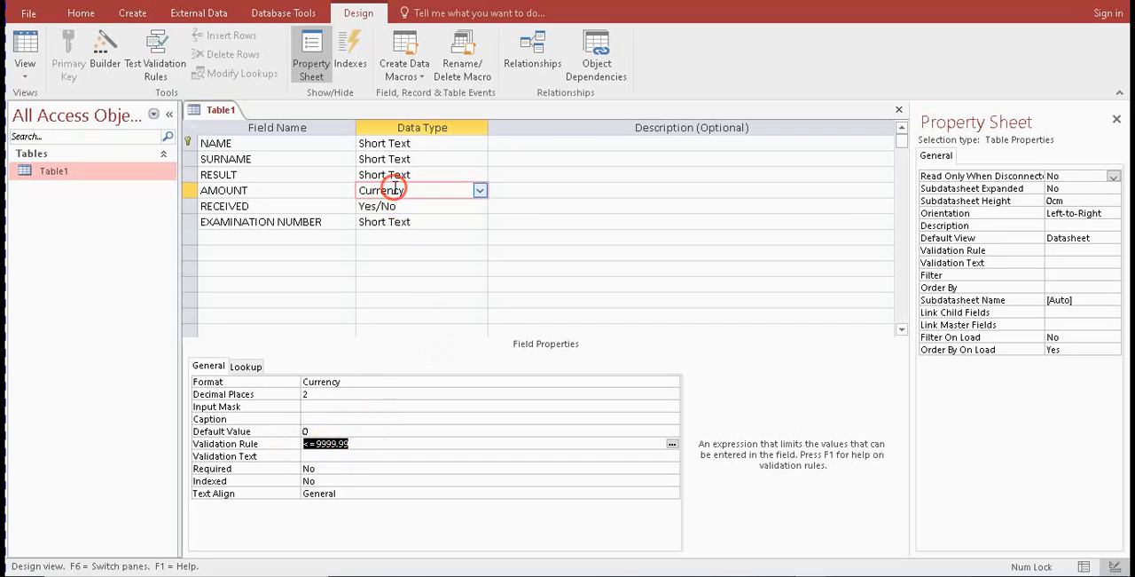
{"action": "left_click", "coordinate": [329, 190]}
{"action": "left_click", "coordinate": [376, 189]}
{"action": "left_click", "coordinate": [305, 189]}
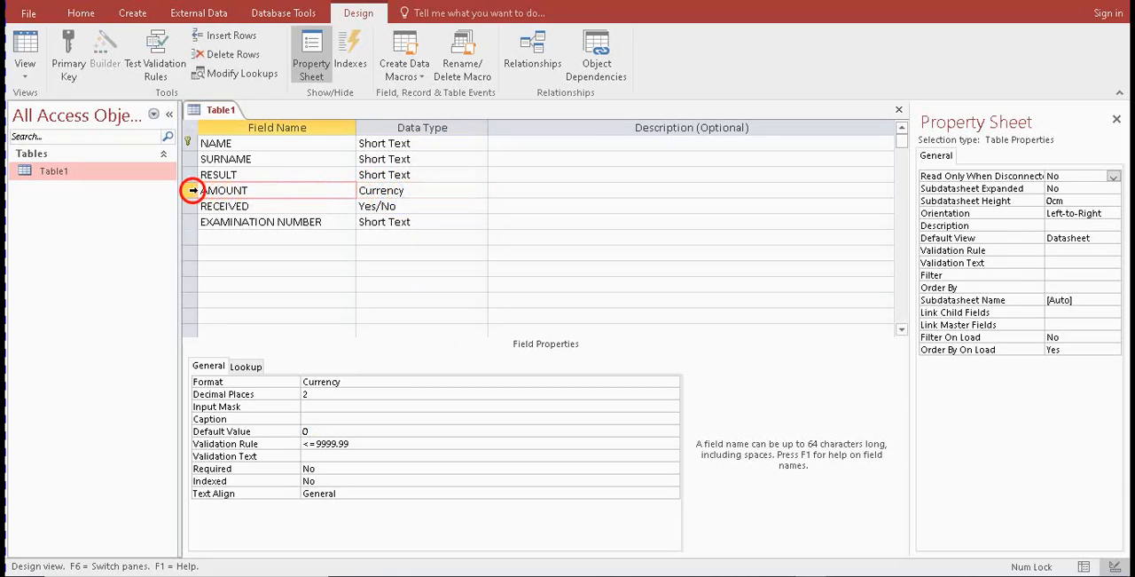
{"action": "left_click", "coordinate": [190, 190]}
{"action": "left_click_drag", "start_coordinate": [191, 189], "coordinate": [189, 174]}
{"action": "left_click", "coordinate": [188, 175]}
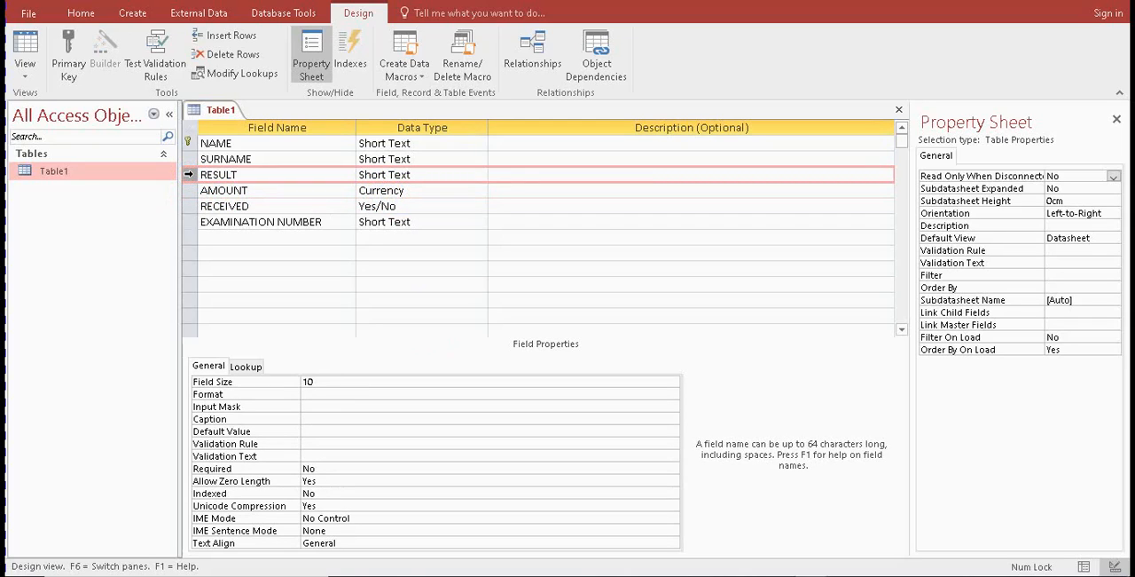
{"action": "left_click", "coordinate": [189, 190]}
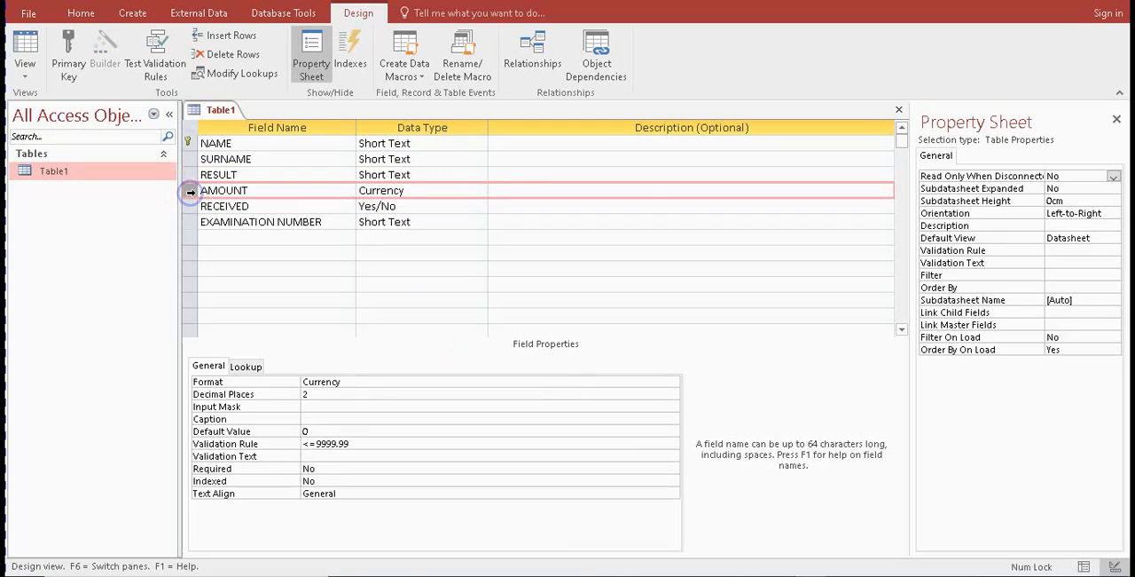
{"action": "left_click_drag", "start_coordinate": [353, 444], "coordinate": [287, 449]}
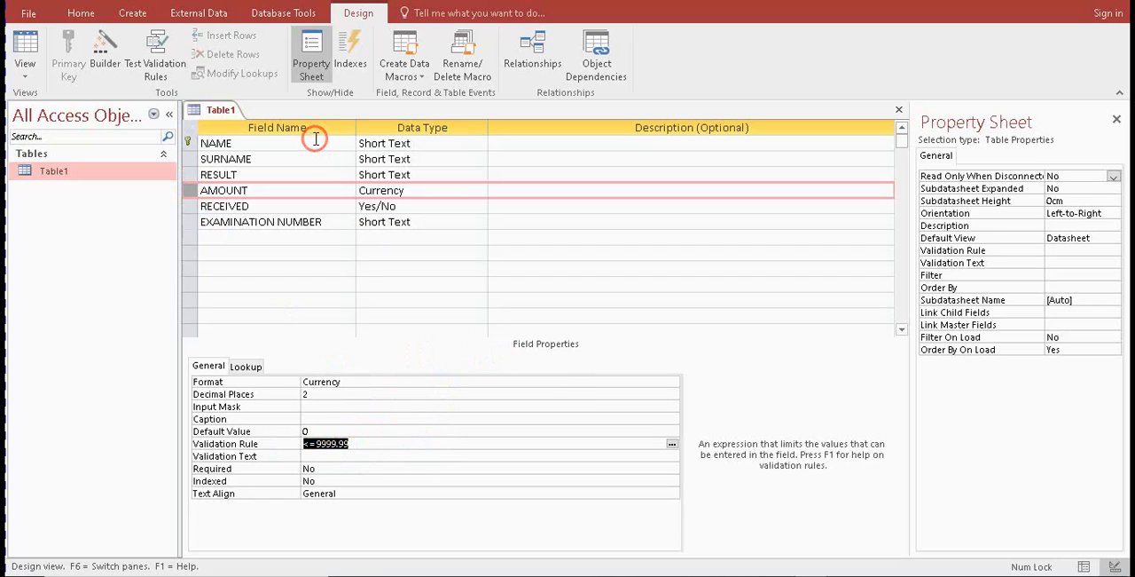
Save Table1 with the AMOUNT validation rule and switch it to Datasheet View
{"action": "left_click", "coordinate": [24, 45]}
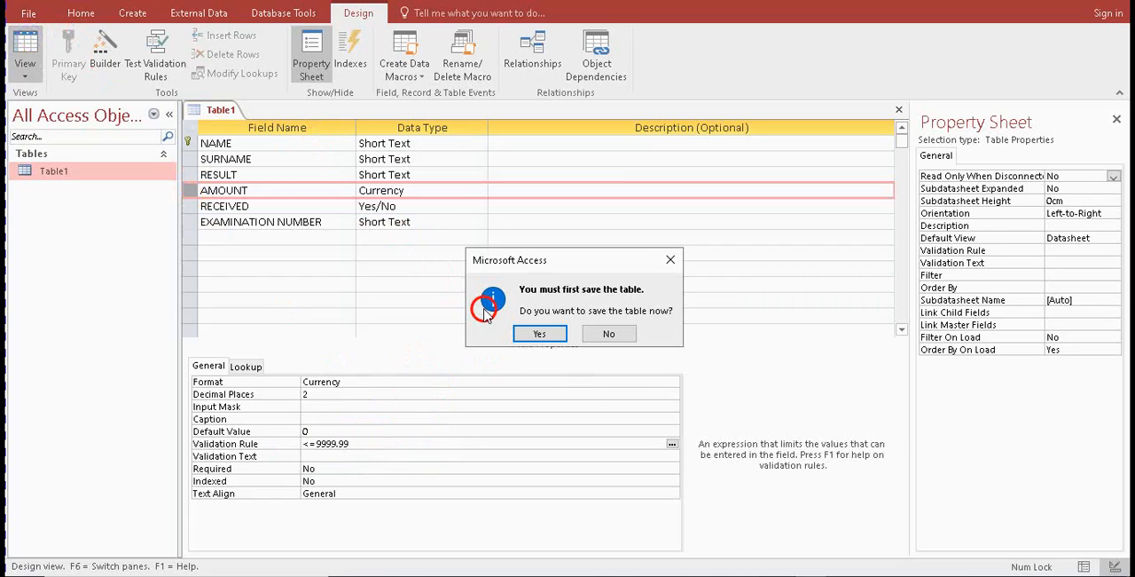
{"action": "left_click", "coordinate": [534, 333]}
{"action": "left_click", "coordinate": [521, 333]}
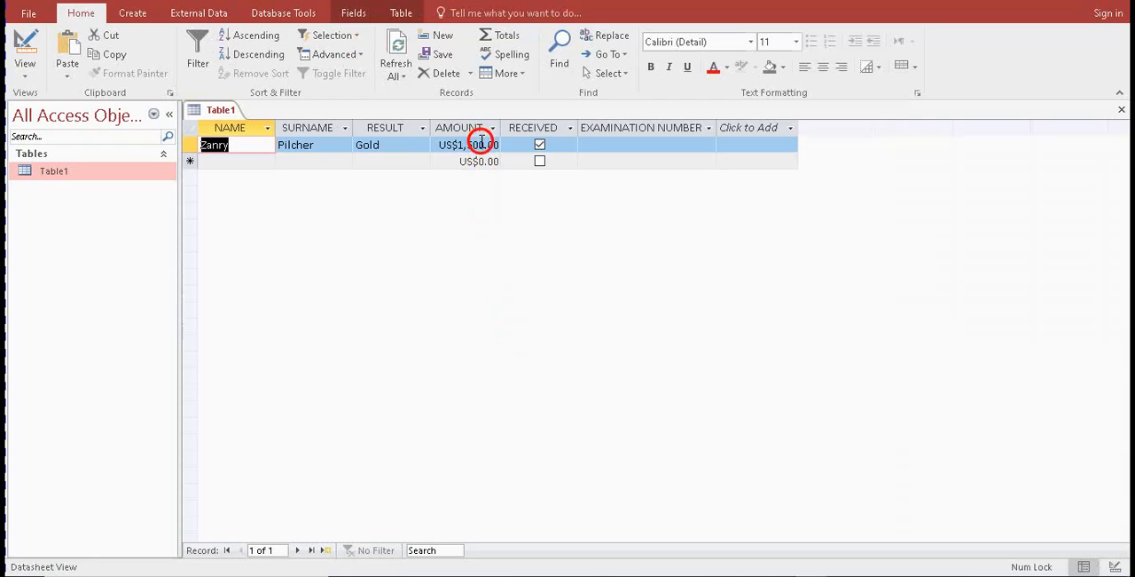
Test the AMOUNT limit in the first record by entering 10999.99, and replace that amount with 999
{"action": "left_click", "coordinate": [483, 145]}
{"action": "left_click_drag", "start_coordinate": [495, 145], "coordinate": [420, 145]}
{"action": "key", "text": "BackSpace"}
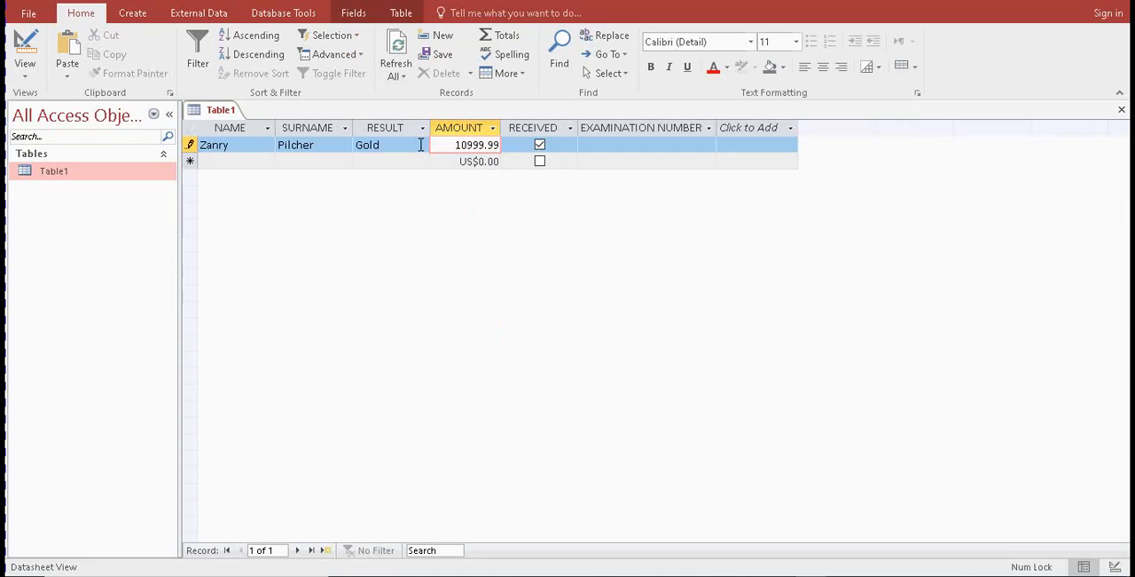
{"action": "type", "text": "10999.99"}
{"action": "left_click", "coordinate": [455, 161]}
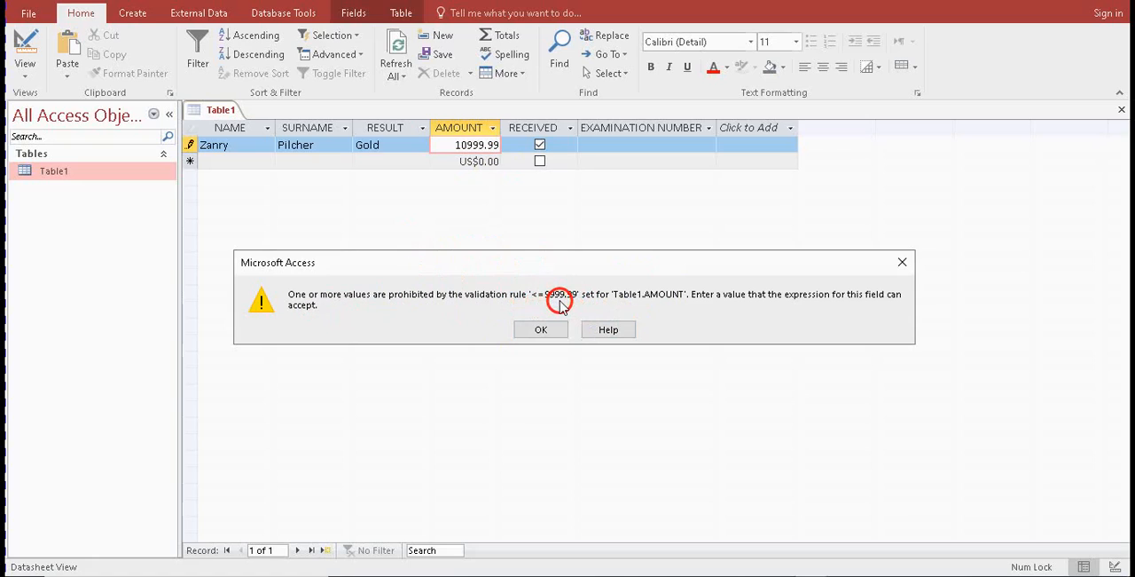
{"action": "left_click", "coordinate": [541, 330]}
{"action": "left_click", "coordinate": [480, 155]}
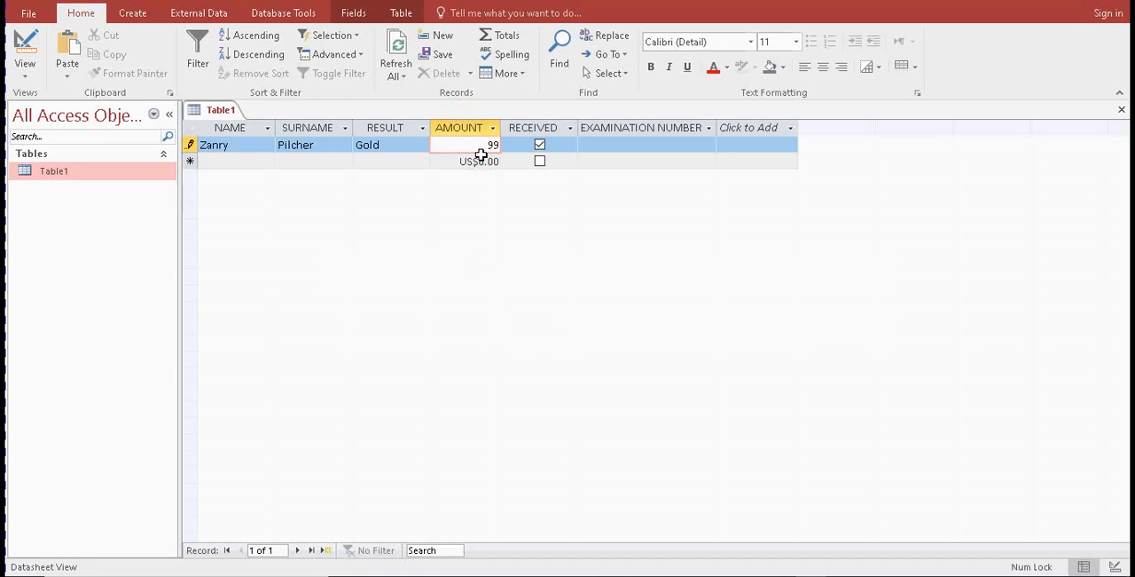
{"action": "left_click", "coordinate": [480, 159]}
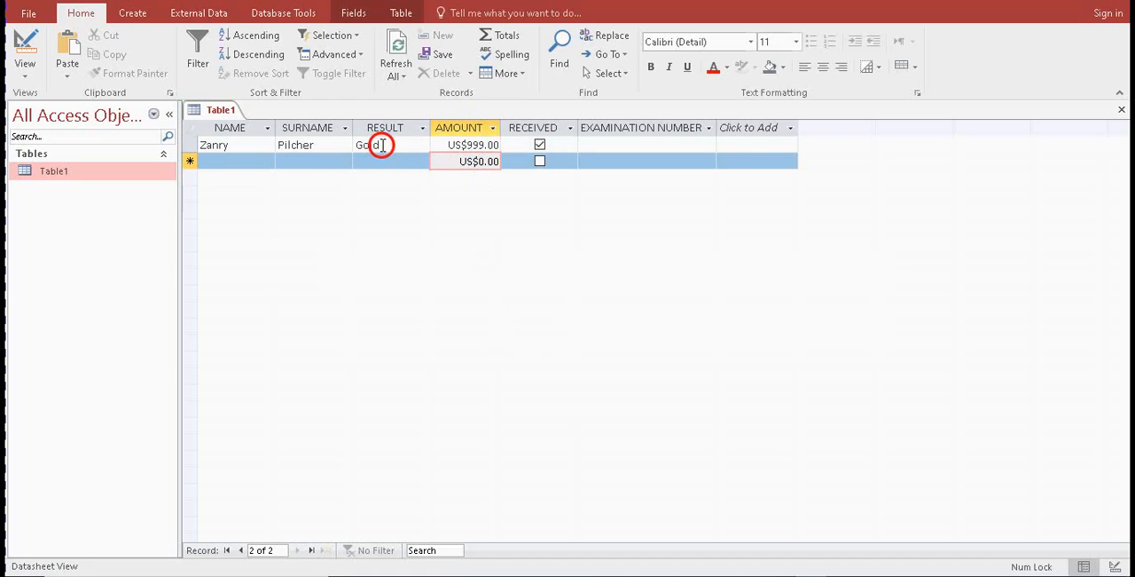
Return Table1 to Design View and delete the AMOUNT field's validation rule
{"action": "left_click", "coordinate": [27, 52]}
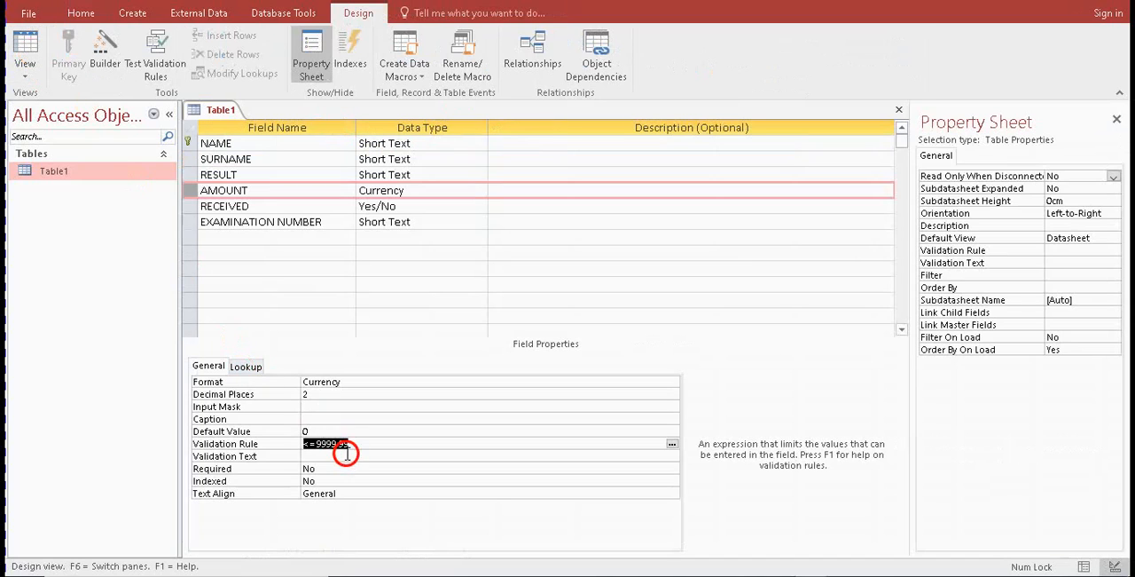
{"action": "left_click_drag", "start_coordinate": [342, 444], "coordinate": [271, 446]}
{"action": "key", "text": "Delete"}
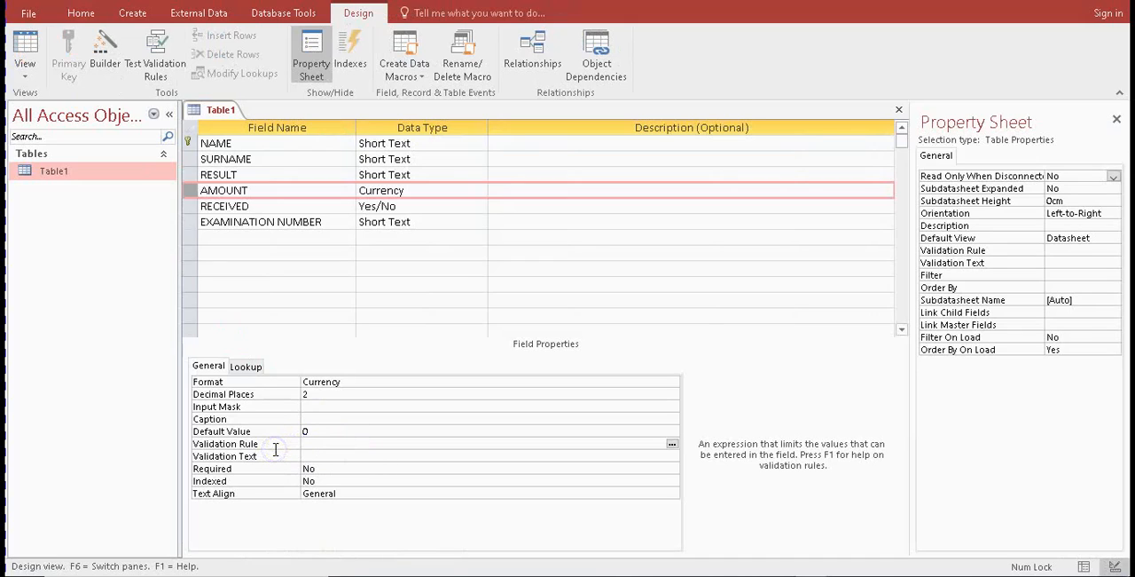
{"action": "left_click", "coordinate": [323, 408]}
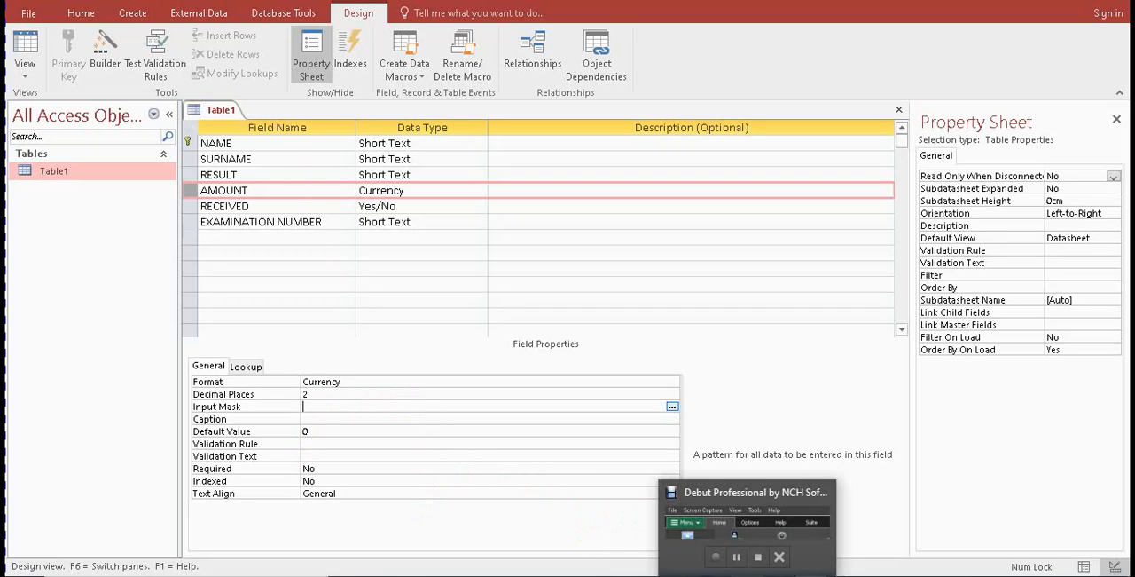
Switch to the exam paper in the browser and examine the AMOUNT limit given in question 7.1
{"action": "left_click", "coordinate": [715, 575]}
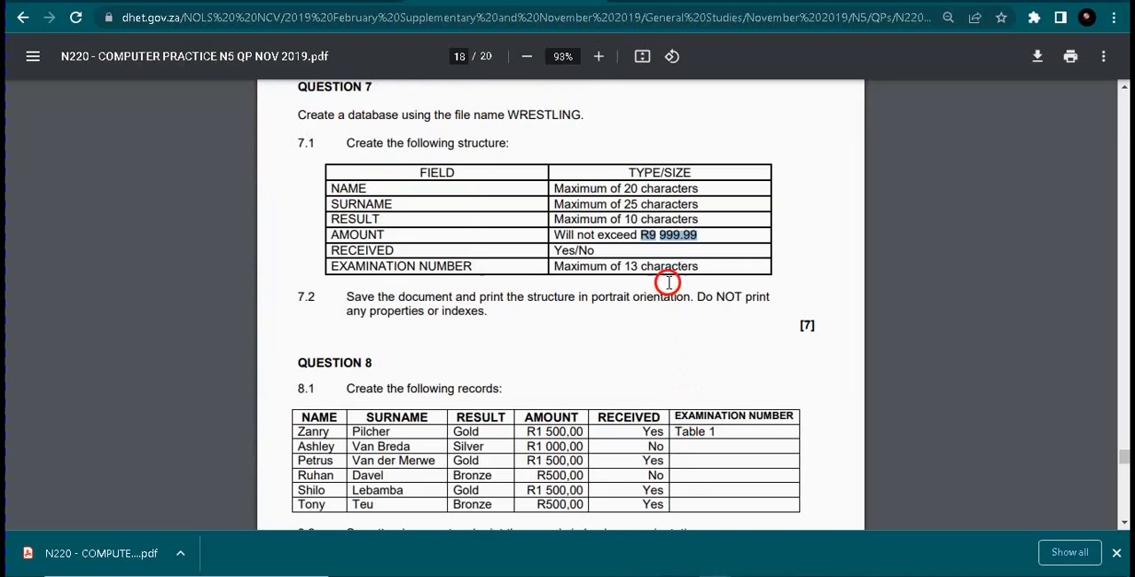
{"action": "left_click", "coordinate": [652, 238]}
{"action": "left_click", "coordinate": [654, 237]}
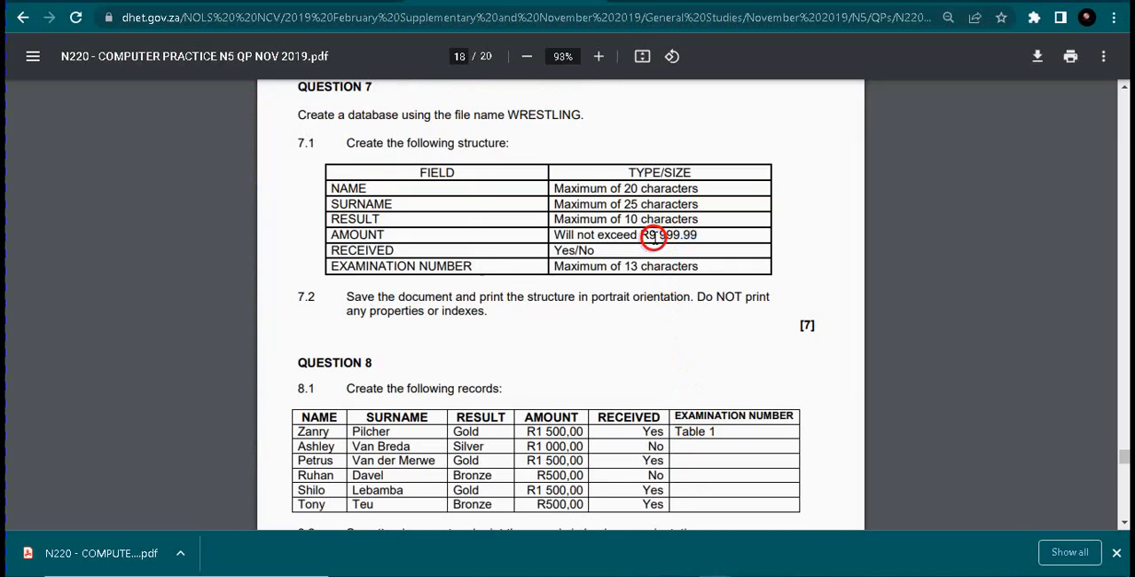
{"action": "double_click", "coordinate": [652, 236]}
{"action": "left_click", "coordinate": [659, 237]}
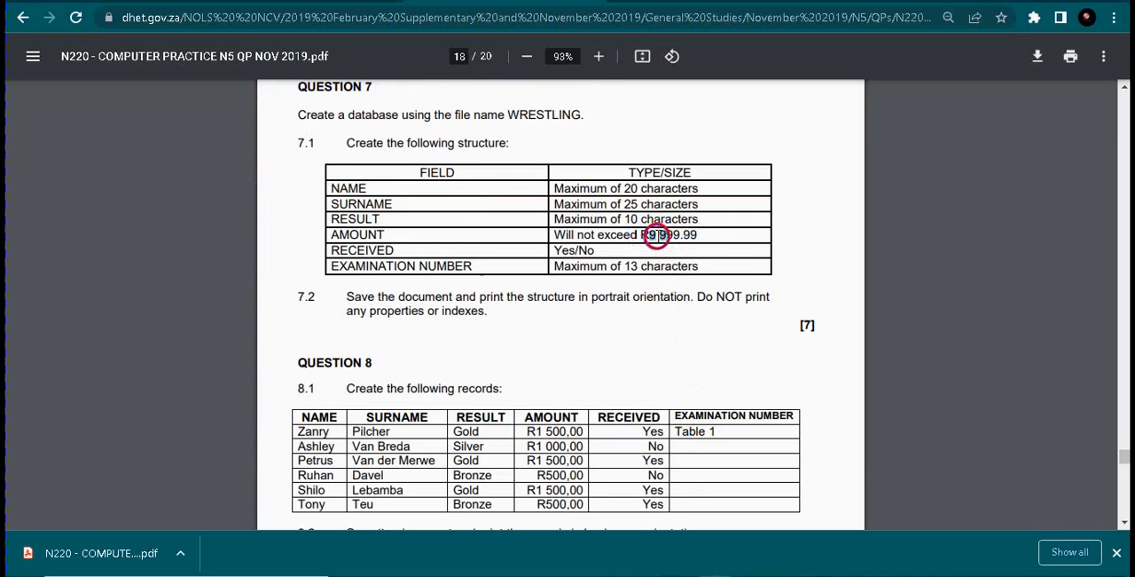
{"action": "left_click_drag", "start_coordinate": [675, 238], "coordinate": [683, 238]}
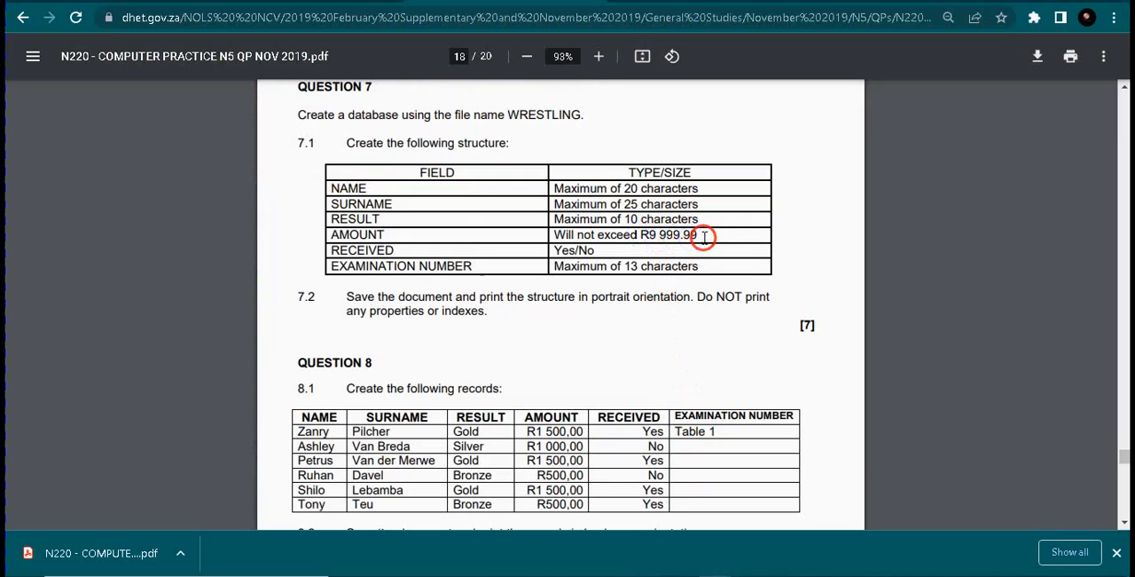
{"action": "left_click", "coordinate": [704, 238]}
{"action": "left_click_drag", "start_coordinate": [703, 237], "coordinate": [664, 236]}
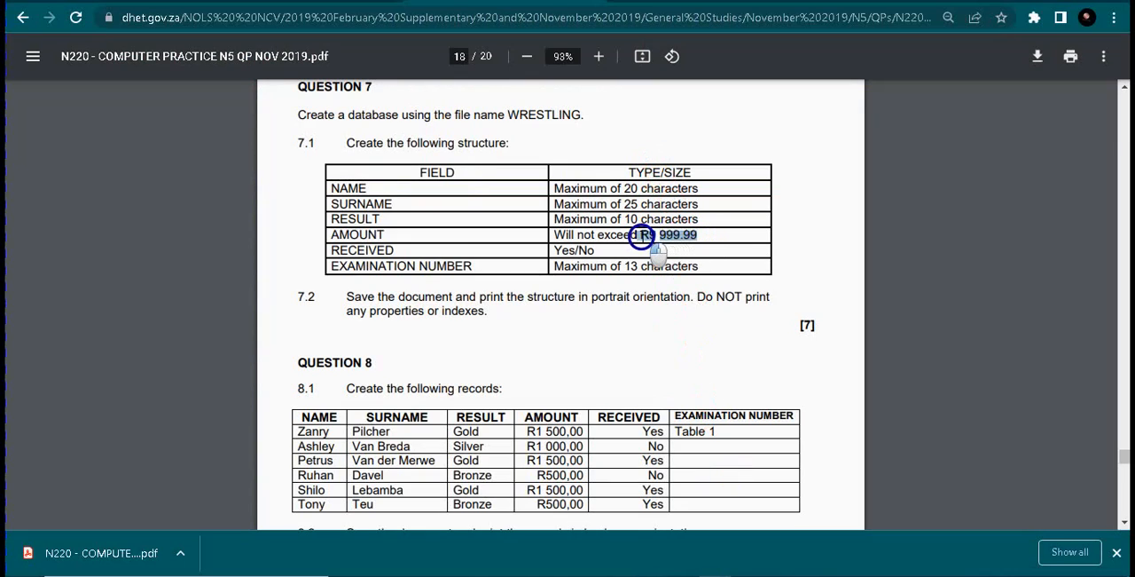
{"action": "left_click_drag", "start_coordinate": [643, 237], "coordinate": [640, 236]}
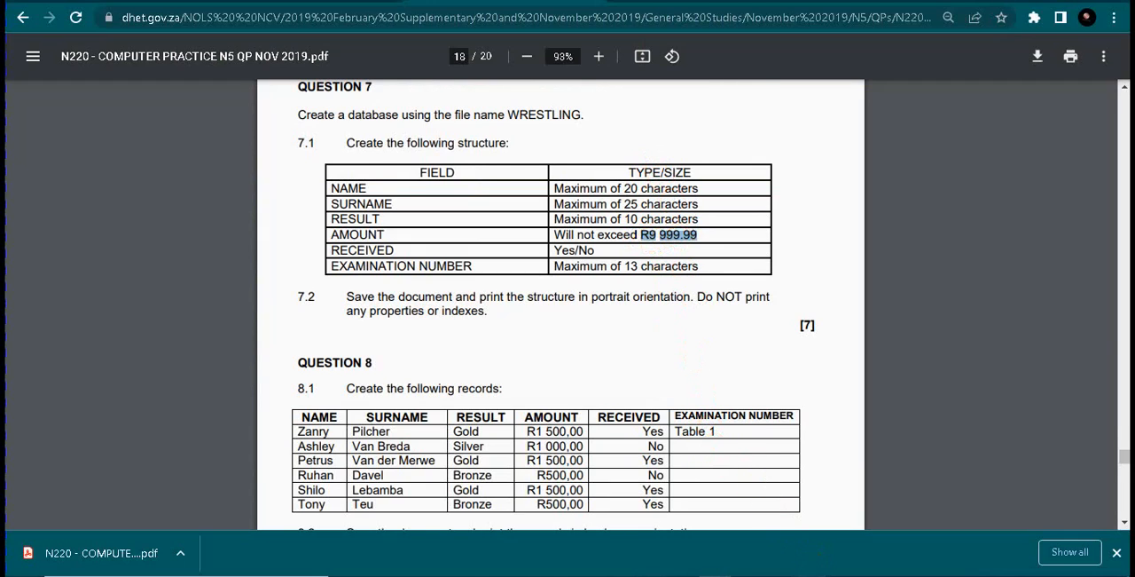
Switch back to Access and open the AMOUNT field's Input Mask property for editing
{"action": "left_click", "coordinate": [715, 575]}
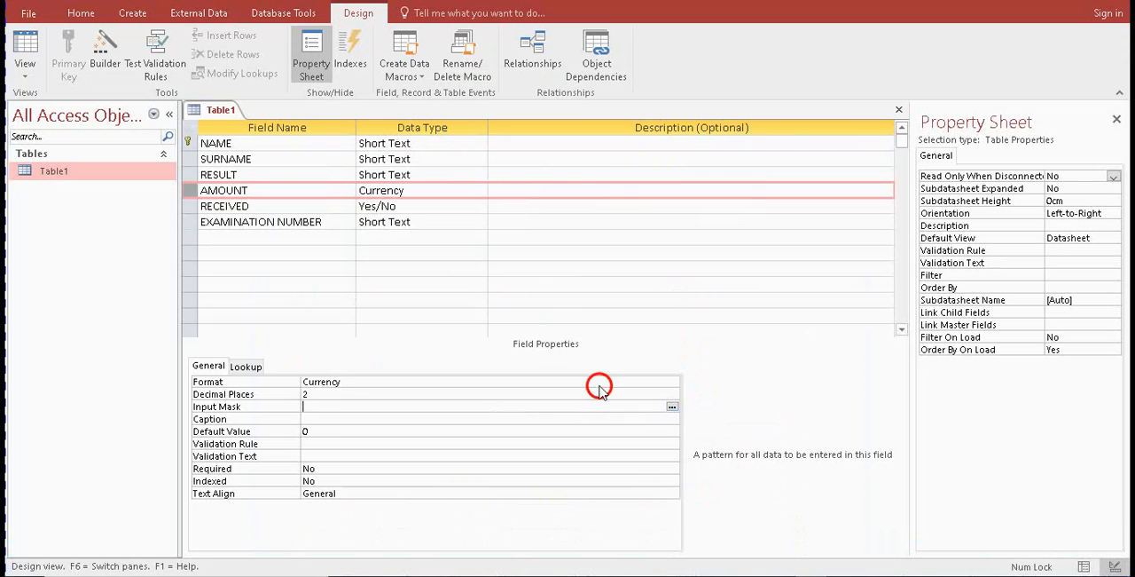
{"action": "left_click", "coordinate": [391, 189]}
{"action": "left_click", "coordinate": [320, 407]}
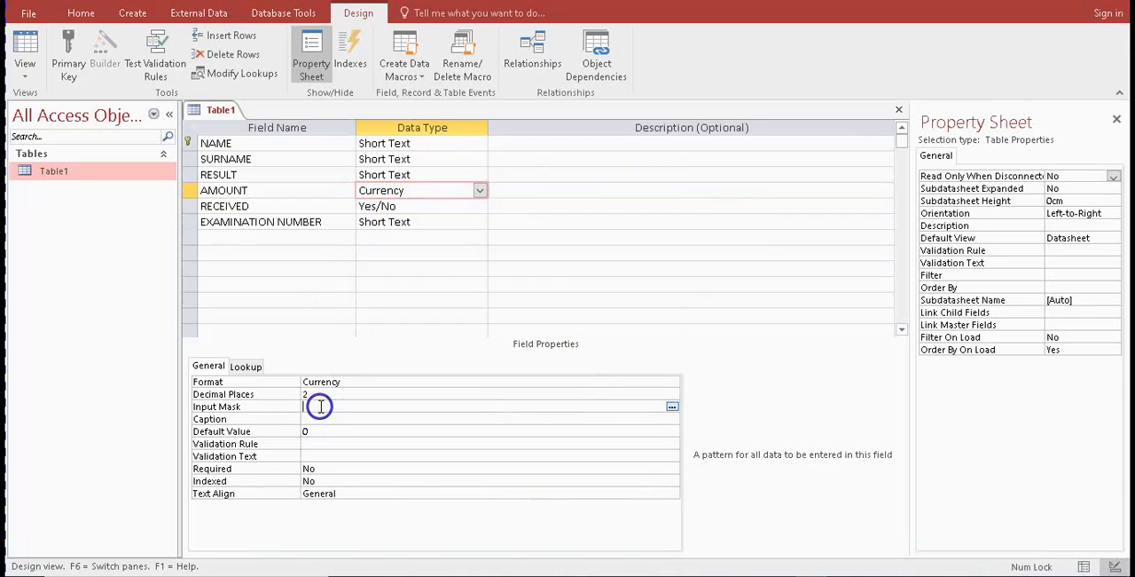
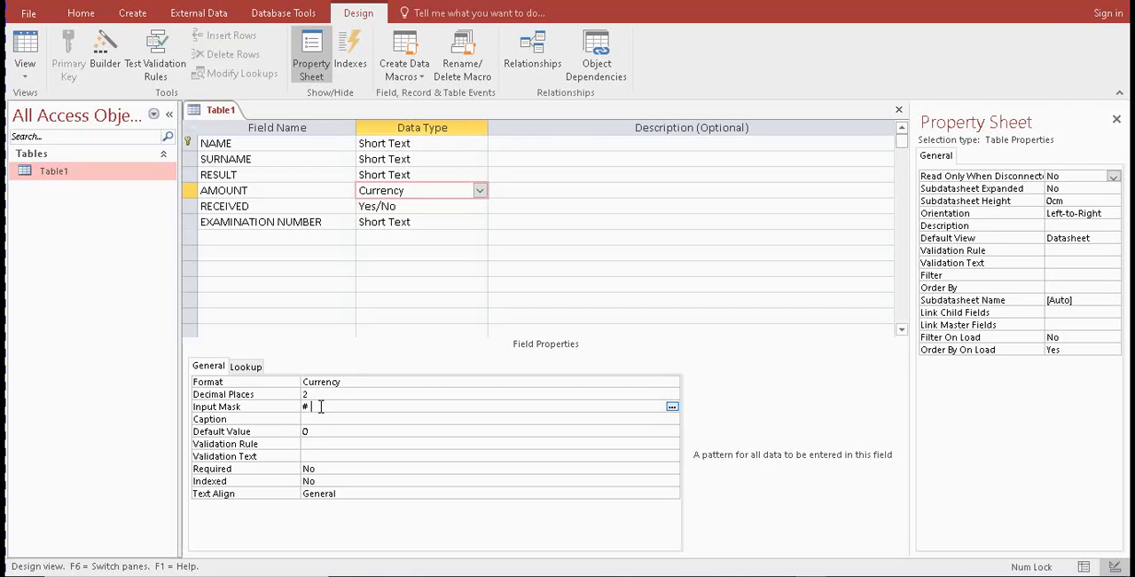
Set the AMOUNT field's input mask to # ###.##, then save Table1 and show it in Datasheet View
{"action": "left_click", "coordinate": [321, 405]}
{"action": "left_click", "coordinate": [369, 418]}
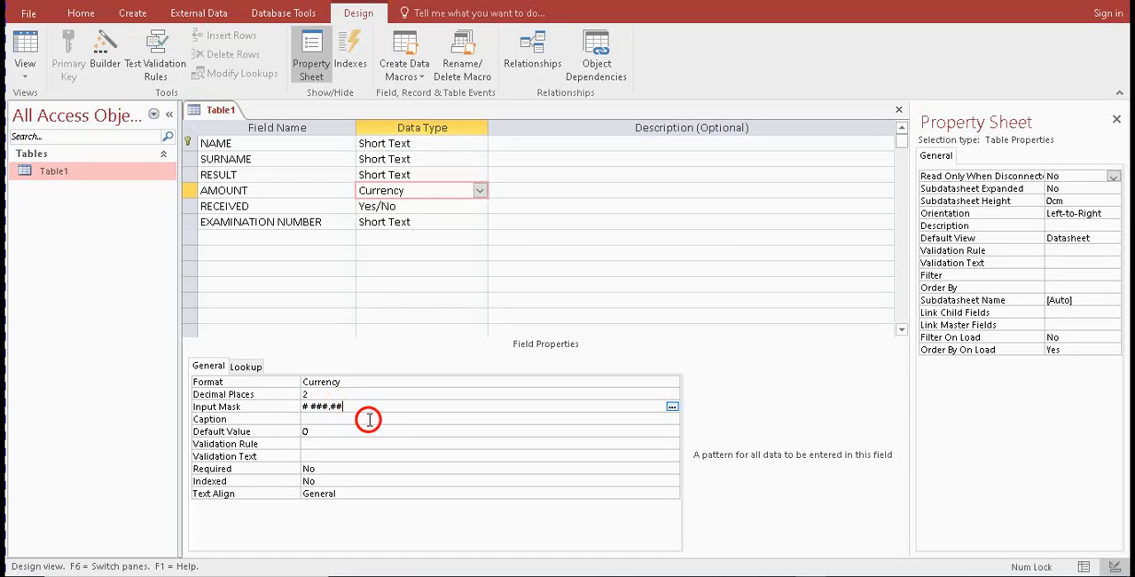
{"action": "left_click", "coordinate": [374, 422]}
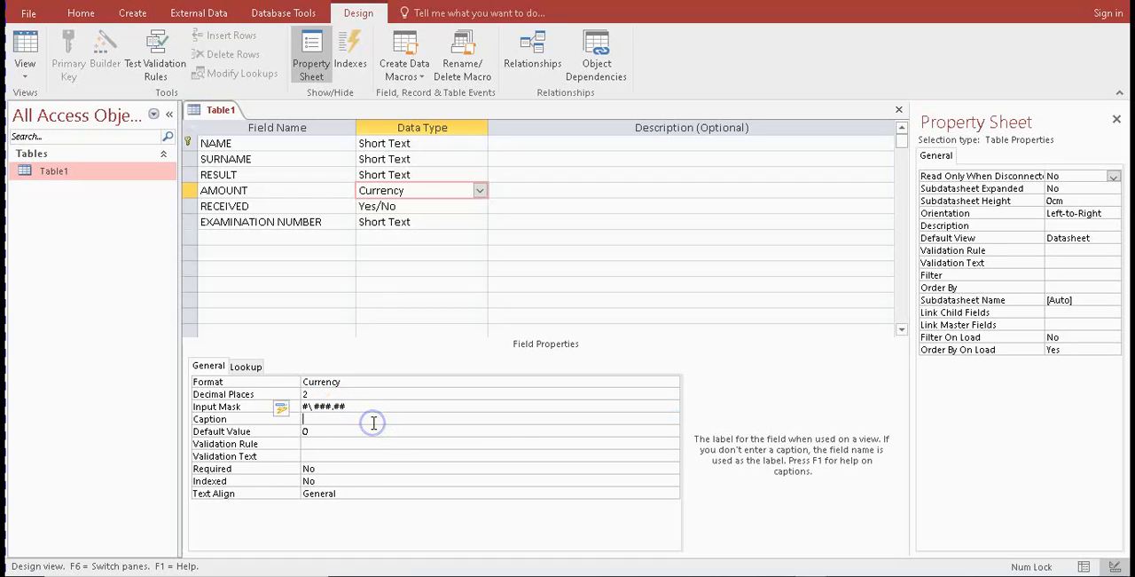
{"action": "left_click", "coordinate": [27, 43]}
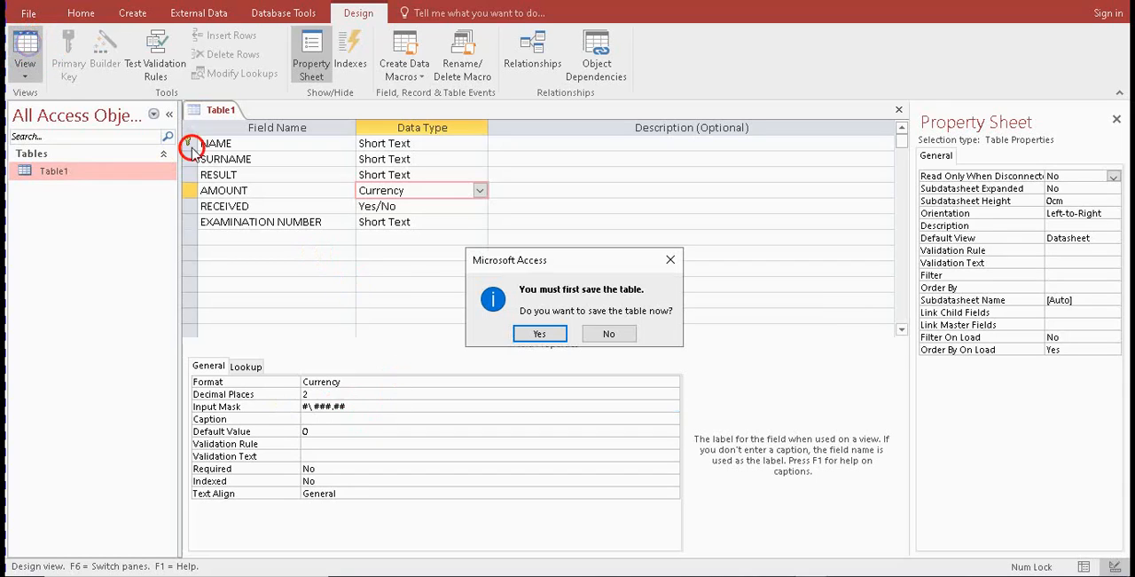
{"action": "left_click", "coordinate": [540, 335]}
Test the input mask by entering 9 999.99 as the first record's AMOUNT
{"action": "left_click", "coordinate": [461, 147]}
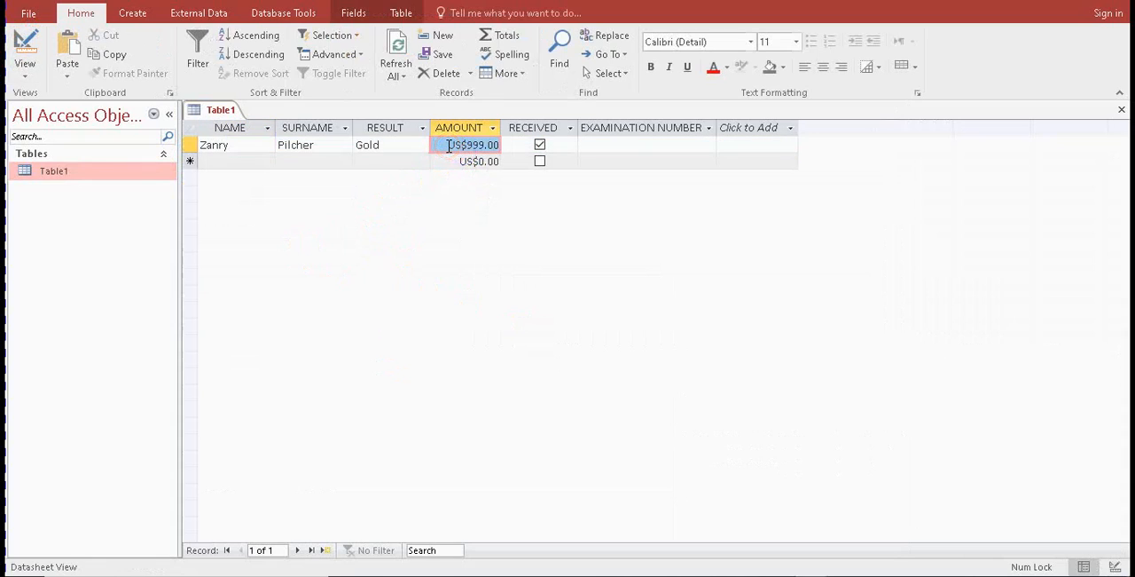
{"action": "type", "text": "9"}
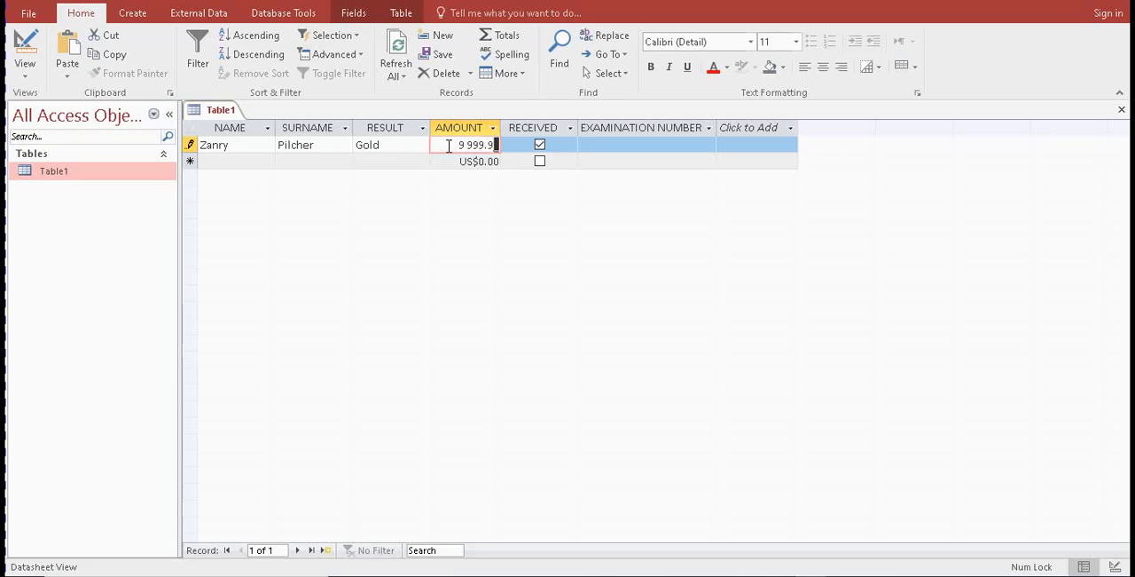
{"action": "type", "text": ",999.99"}
{"action": "left_click", "coordinate": [485, 163]}
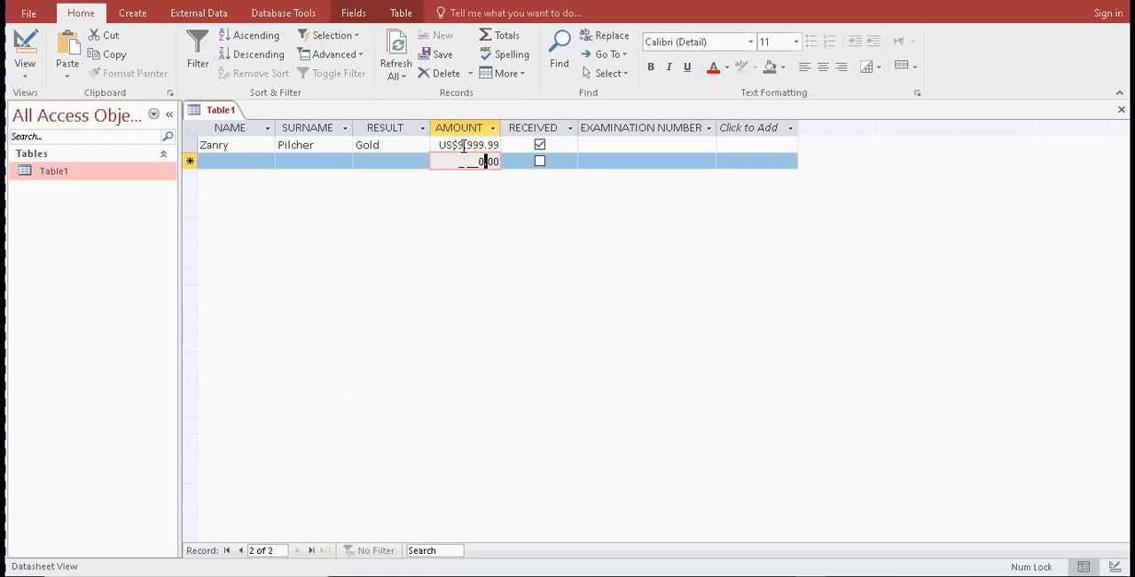
Replace the first record's AMOUNT with 1 000.00 and commit the entry
{"action": "left_click", "coordinate": [464, 145]}
{"action": "mouse_move", "coordinate": [464, 146]}
{"action": "left_mouse_down"}
{"action": "mouse_move", "coordinate": [487, 187]}
{"action": "mouse_move", "coordinate": [471, 144]}
{"action": "left_mouse_up"}
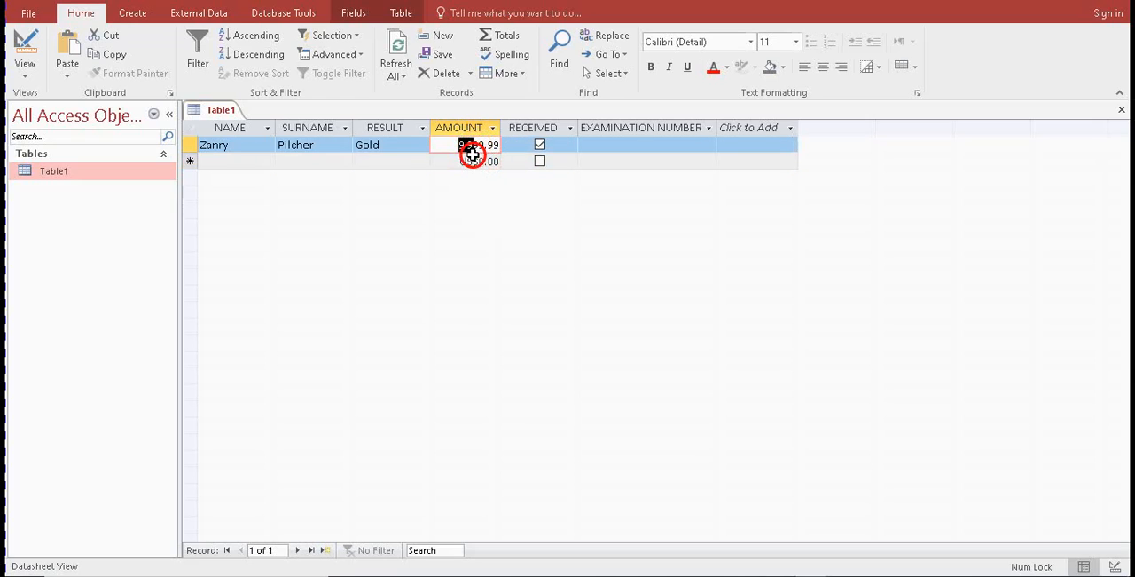
{"action": "left_click", "coordinate": [472, 158]}
{"action": "left_click_drag", "start_coordinate": [441, 144], "coordinate": [535, 152]}
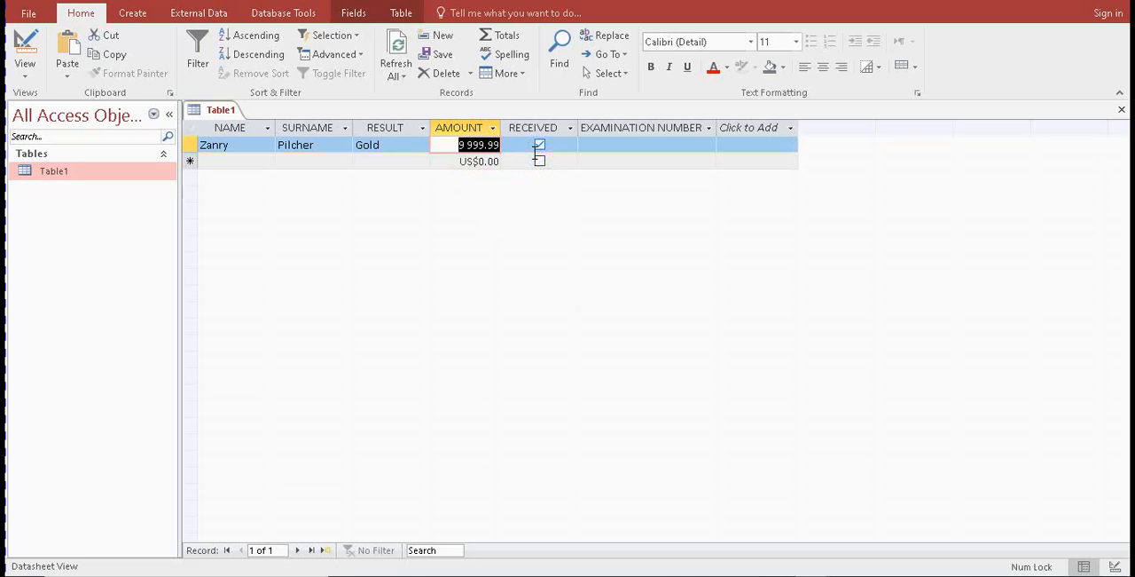
{"action": "type", "text": "1 000.00"}
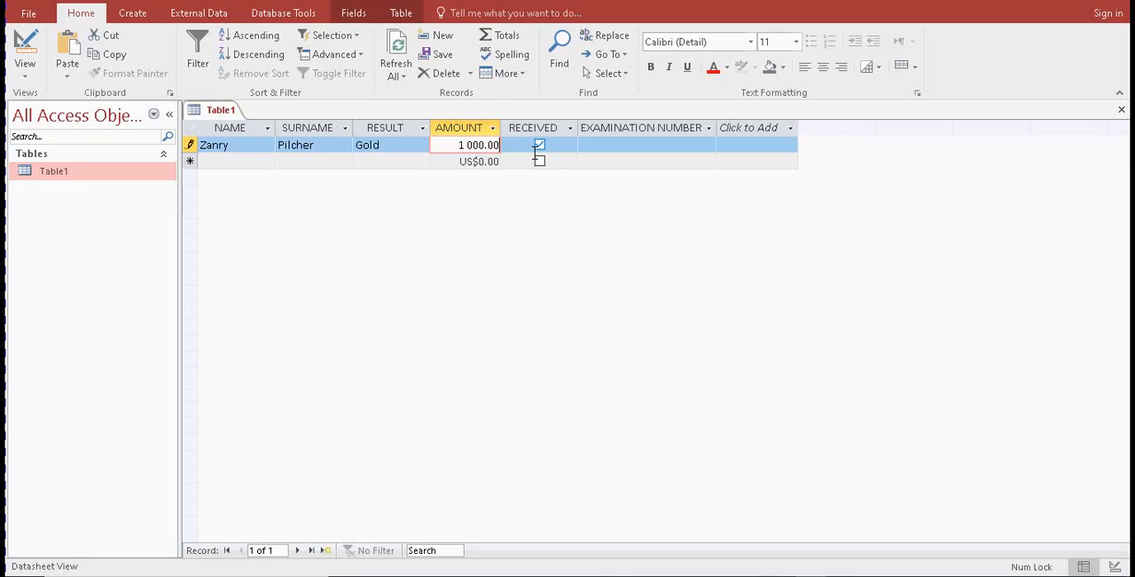
{"action": "left_click", "coordinate": [490, 161]}
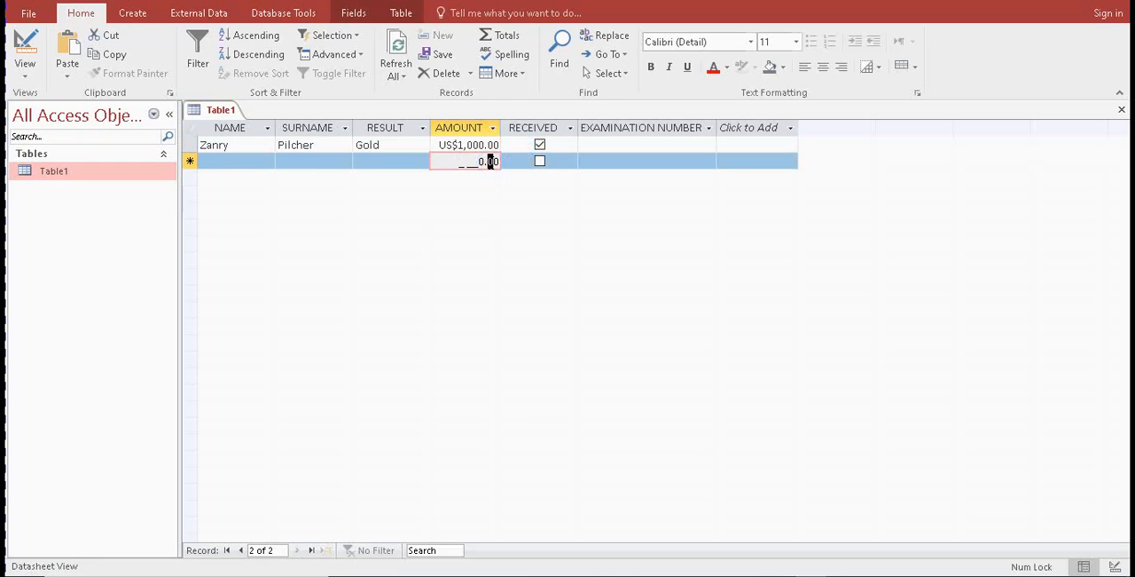
{"action": "left_click", "coordinate": [621, 145]}
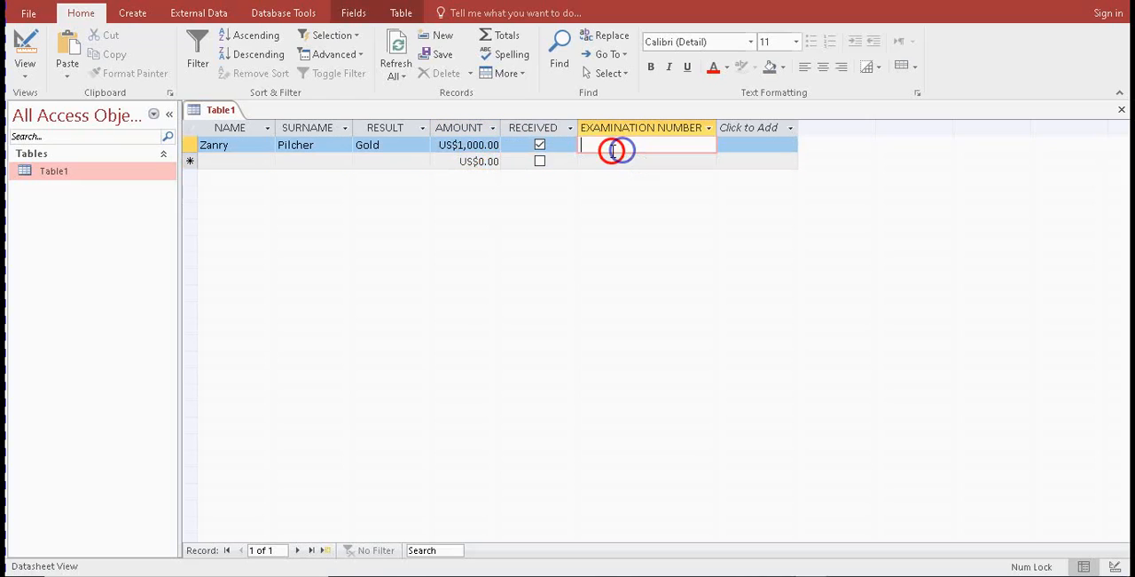
Replace the first record's AMOUNT with 500, commit the entry and check it against the input mask
{"action": "left_click", "coordinate": [489, 149]}
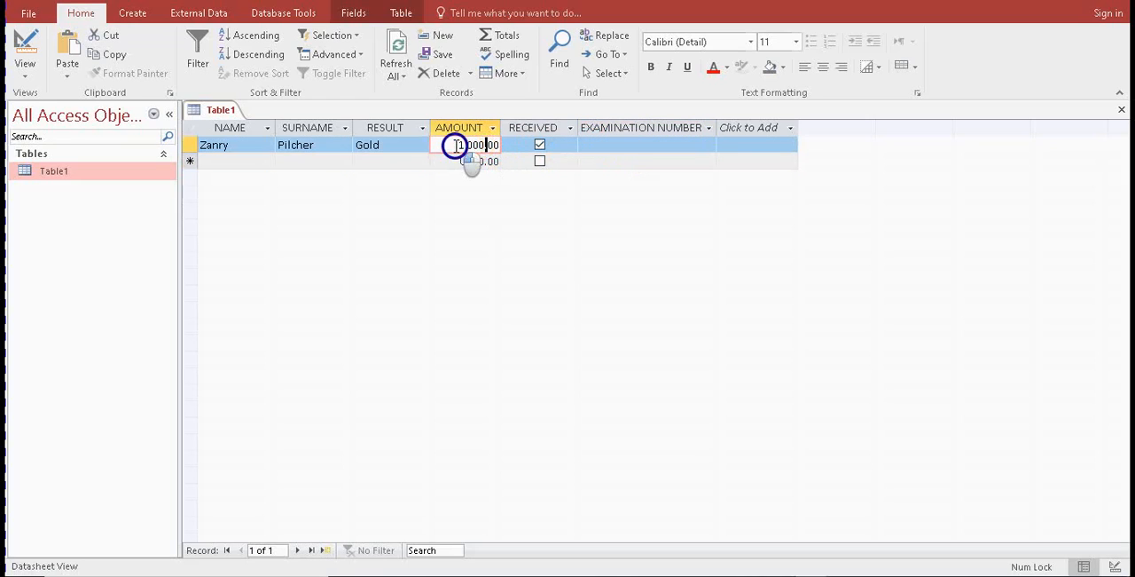
{"action": "type", "text": "5"}
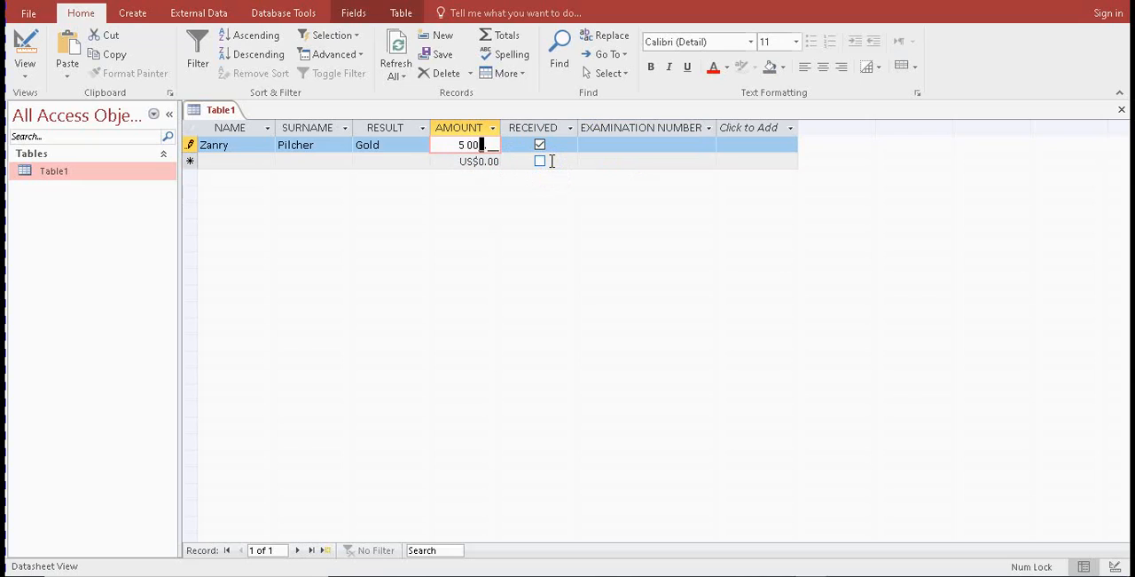
{"action": "left_click", "coordinate": [617, 157]}
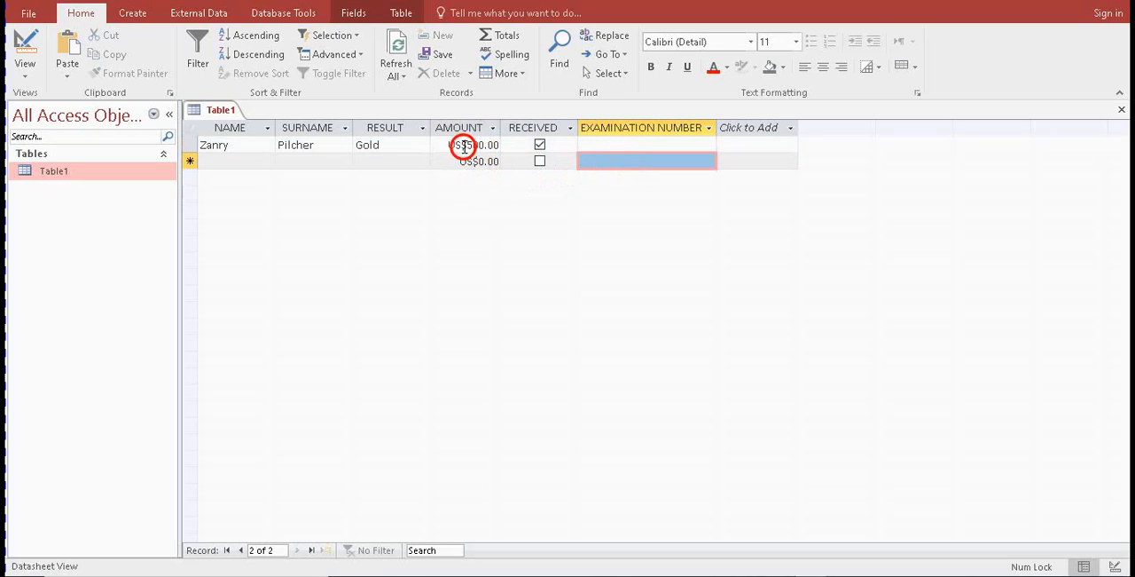
{"action": "left_click_drag", "start_coordinate": [450, 144], "coordinate": [526, 149]}
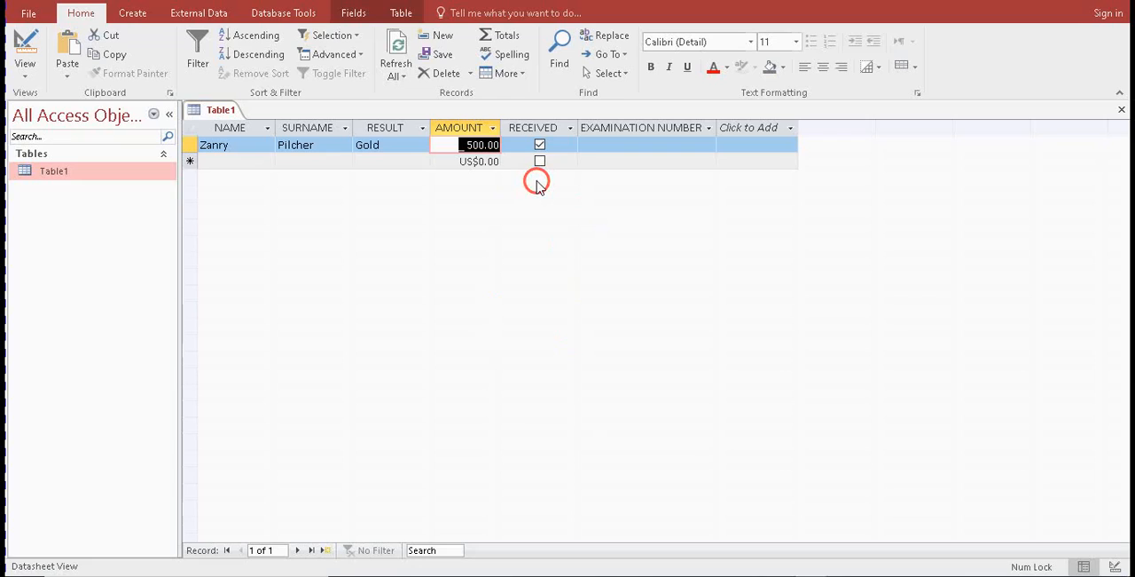
{"action": "left_click", "coordinate": [602, 146]}
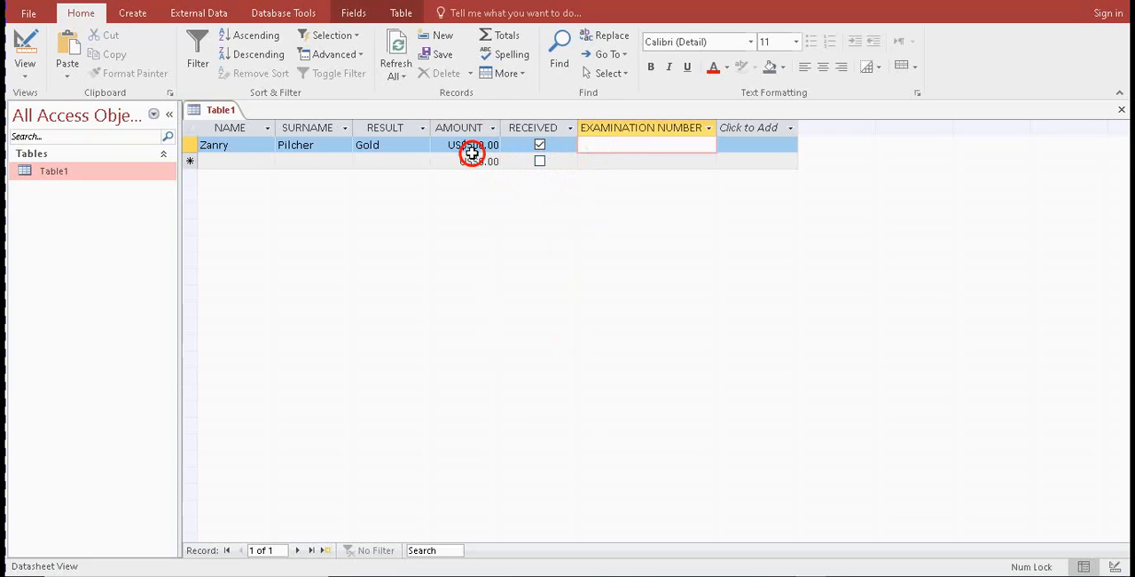
{"action": "left_click_drag", "start_coordinate": [443, 145], "coordinate": [514, 148]}
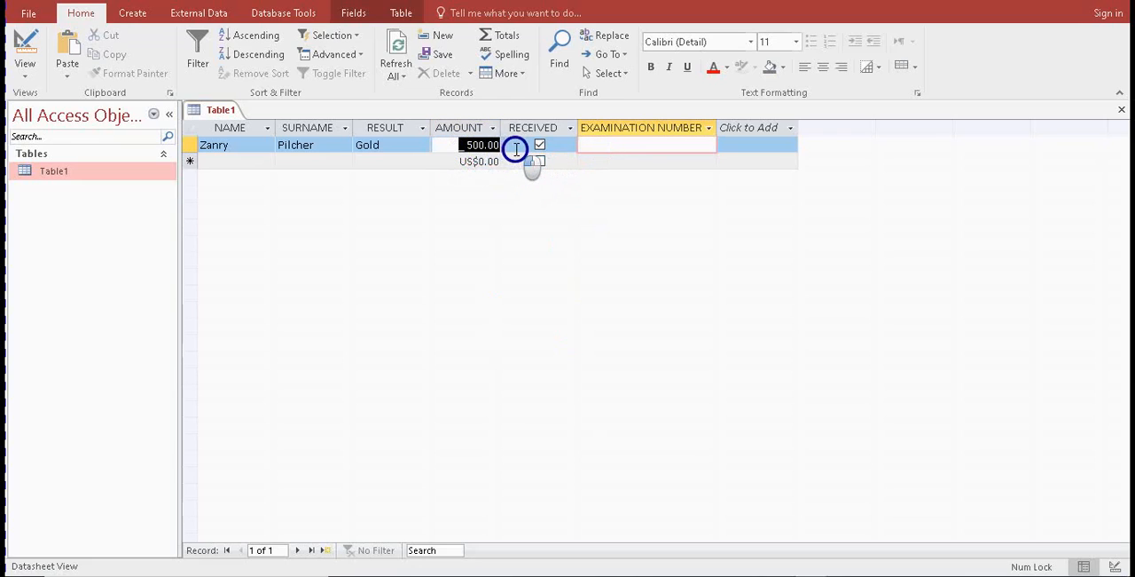
Set the AMOUNT field's validation rule to <=9999.99 in Design View, save Table1 and return to Datasheet View
{"action": "left_click", "coordinate": [27, 49]}
{"action": "left_click_drag", "start_coordinate": [373, 407], "coordinate": [278, 417]}
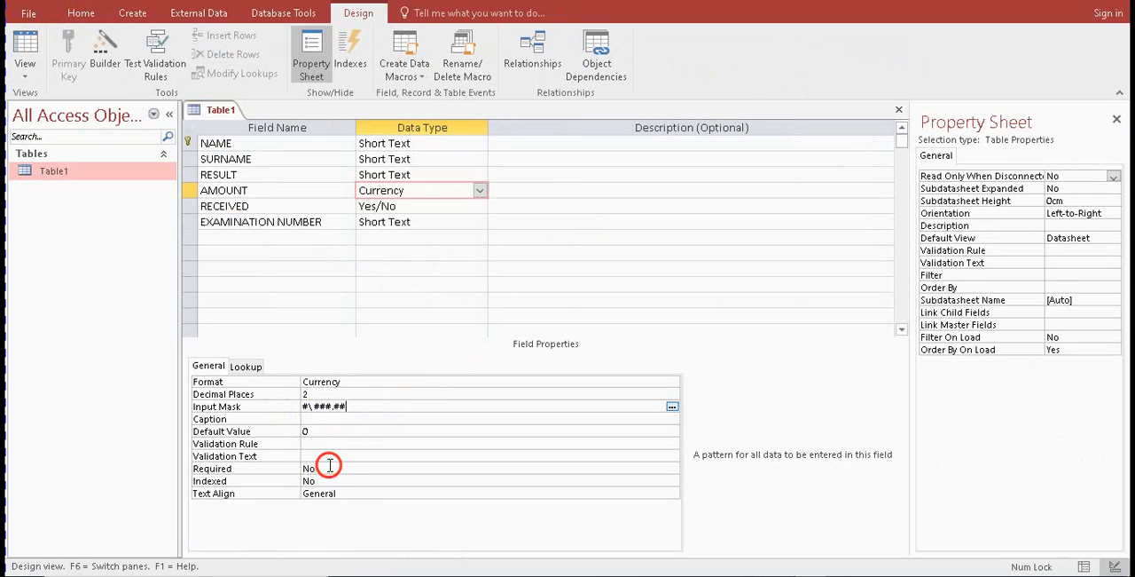
{"action": "left_click", "coordinate": [331, 443]}
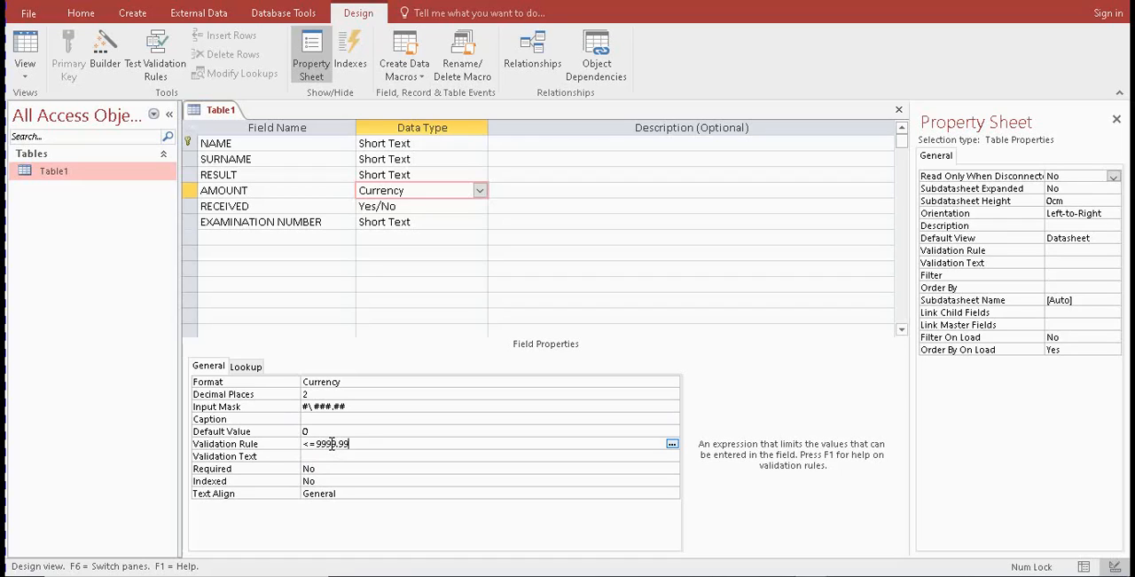
{"action": "left_click", "coordinate": [360, 454]}
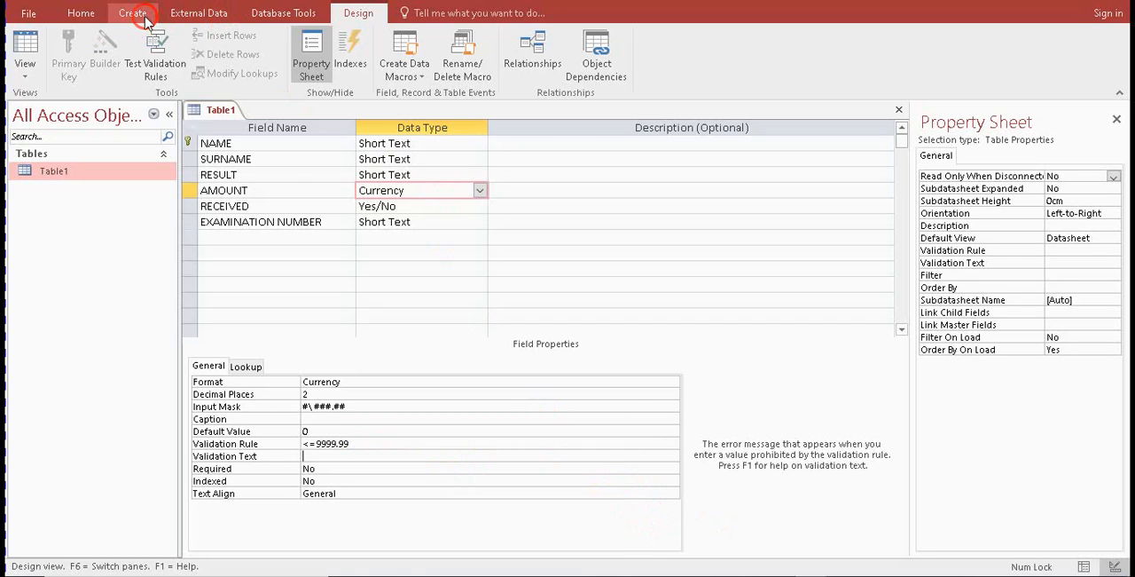
{"action": "left_click", "coordinate": [26, 49]}
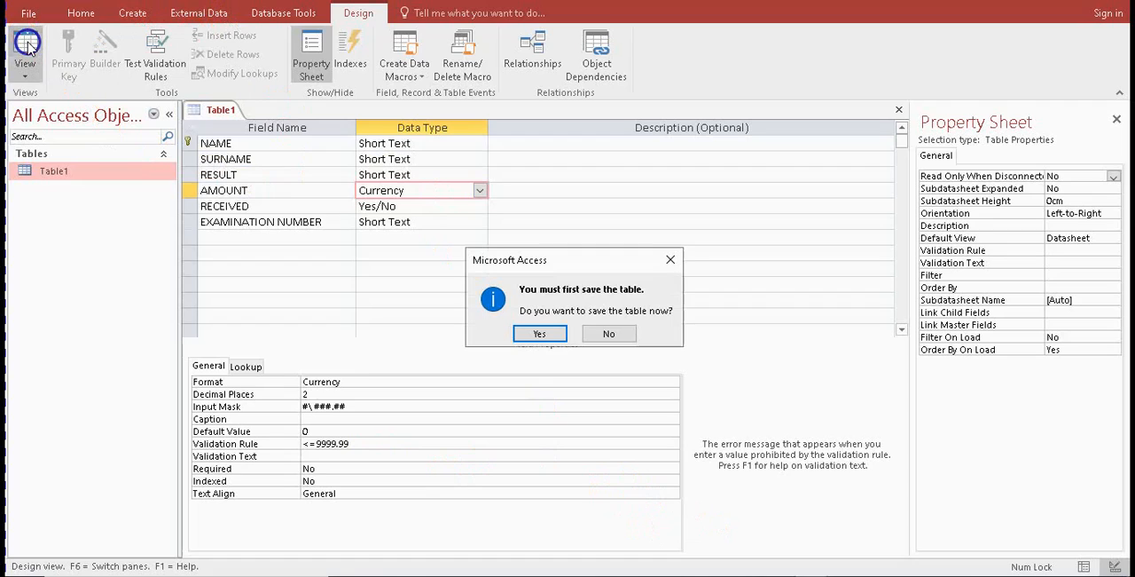
{"action": "left_click", "coordinate": [539, 333]}
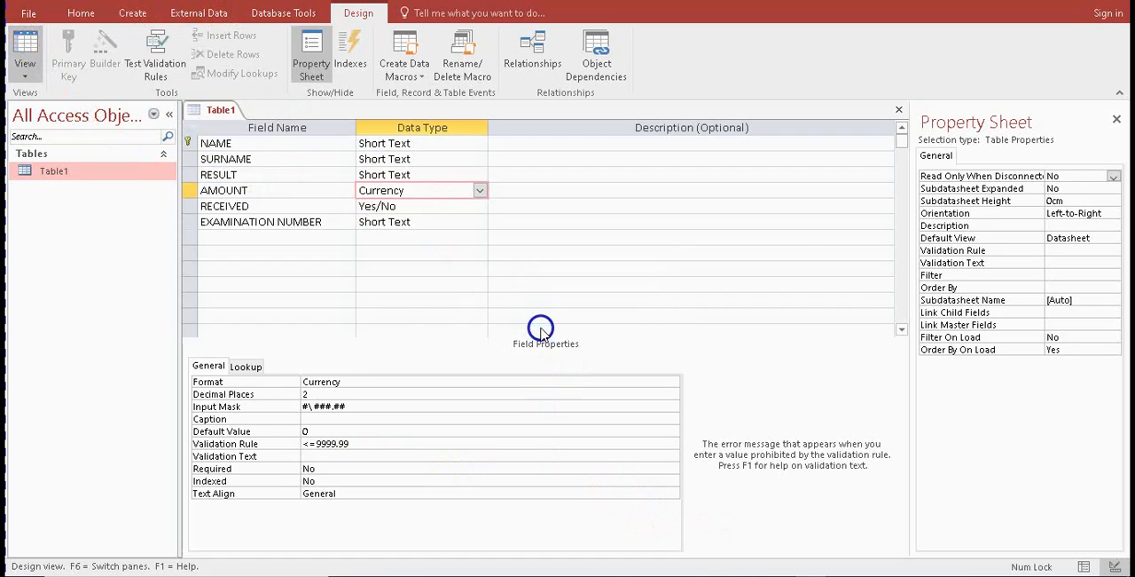
{"action": "left_click", "coordinate": [525, 333]}
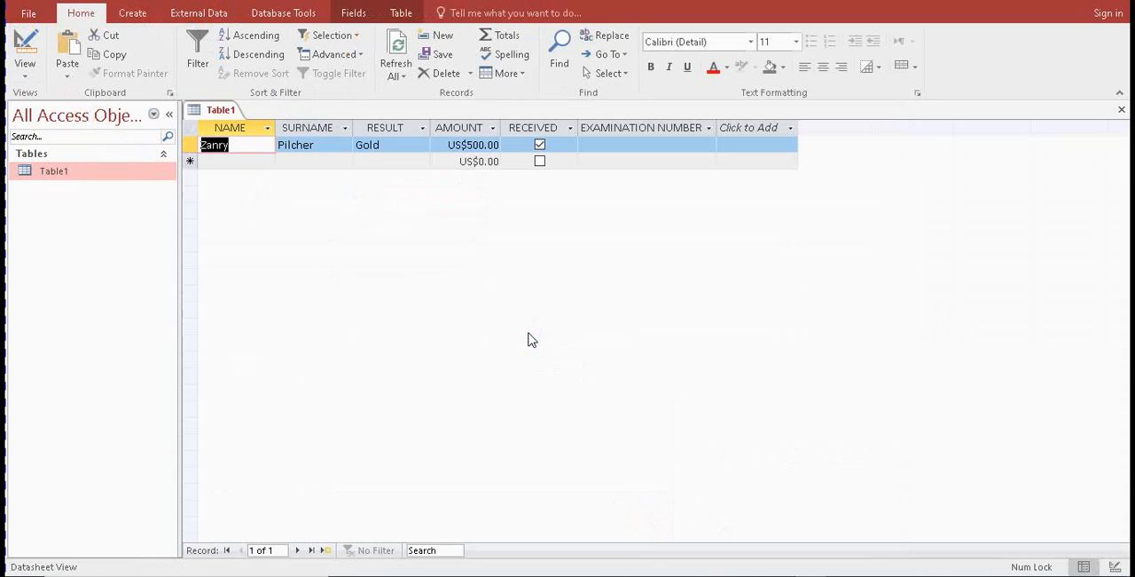
Examine how the first record's AMOUNT and its currency symbol are displayed in the datasheet
{"action": "left_click", "coordinate": [460, 149]}
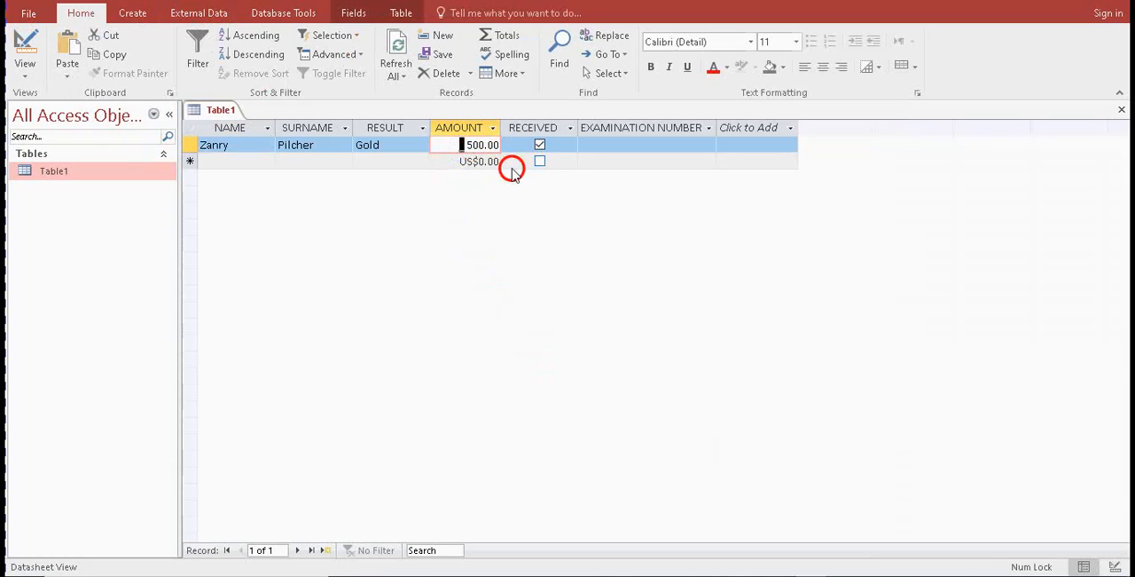
{"action": "left_click", "coordinate": [501, 284]}
{"action": "left_click", "coordinate": [604, 162]}
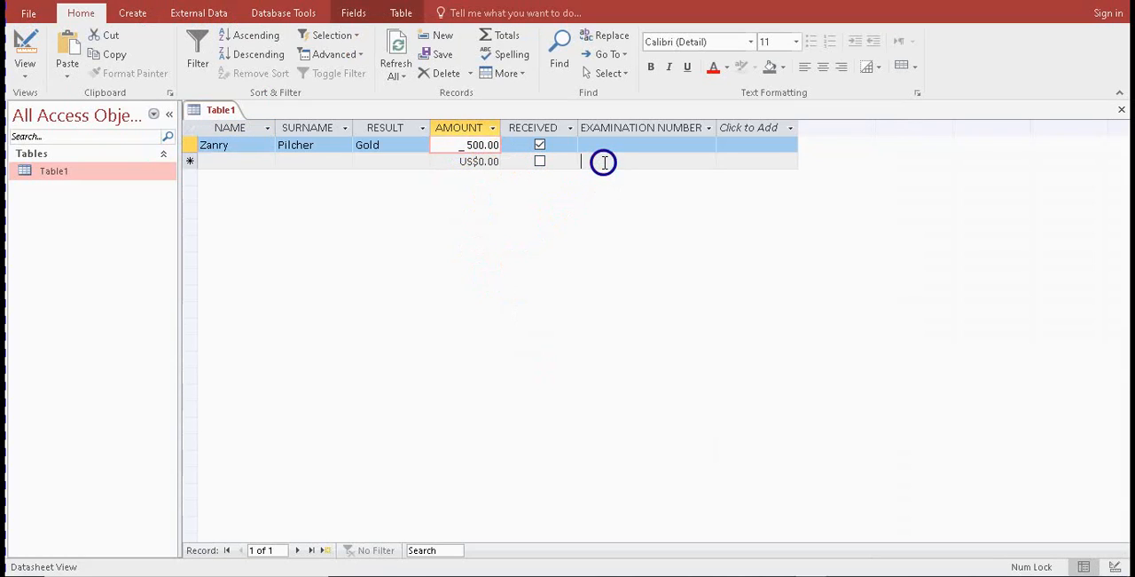
{"action": "left_click", "coordinate": [464, 145]}
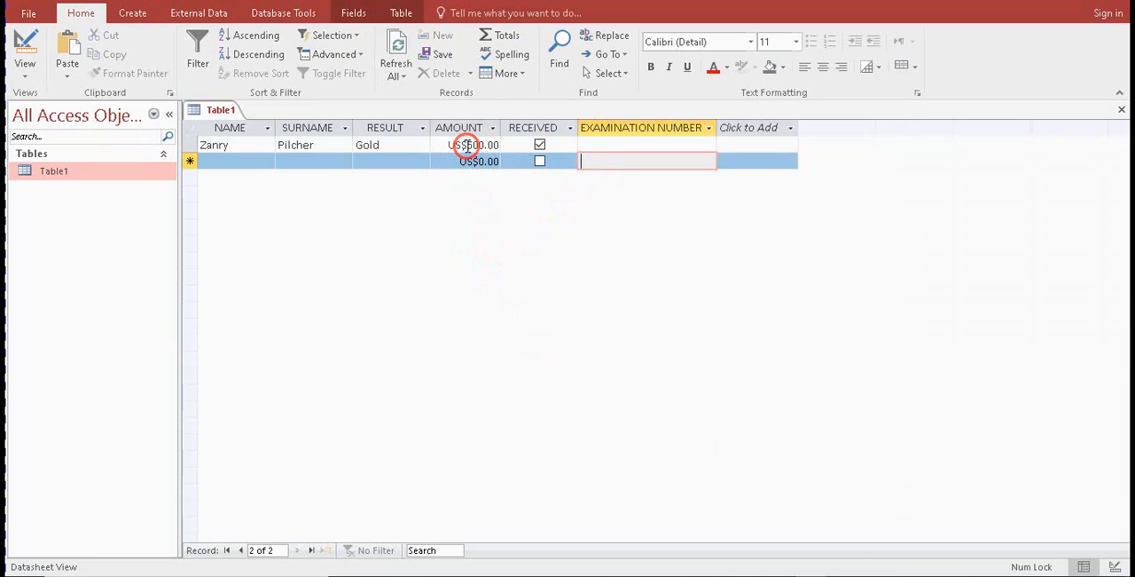
{"action": "double_click", "coordinate": [467, 145]}
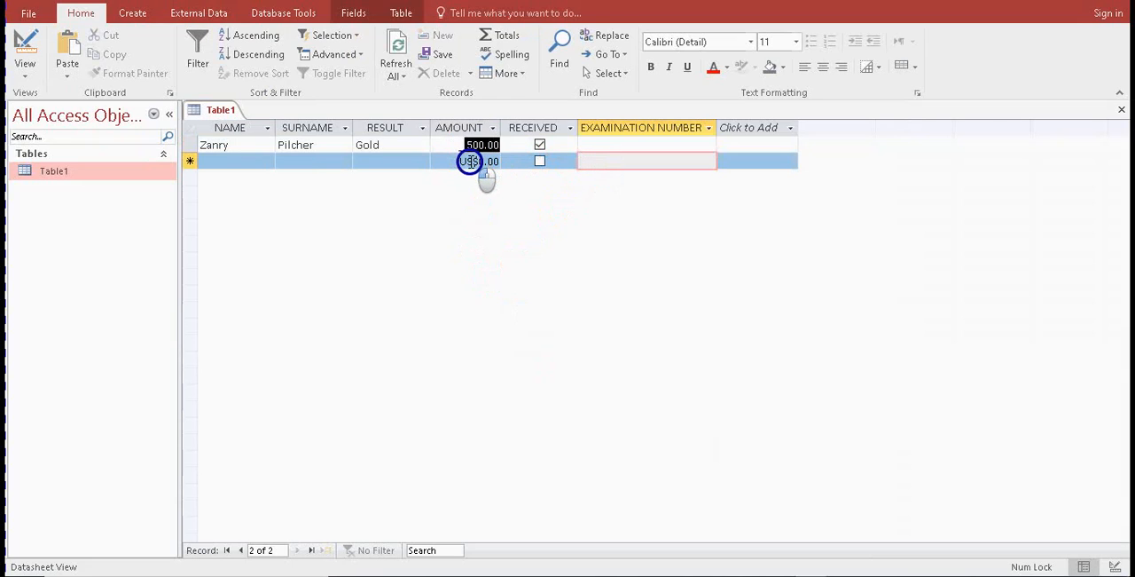
{"action": "left_click", "coordinate": [590, 149]}
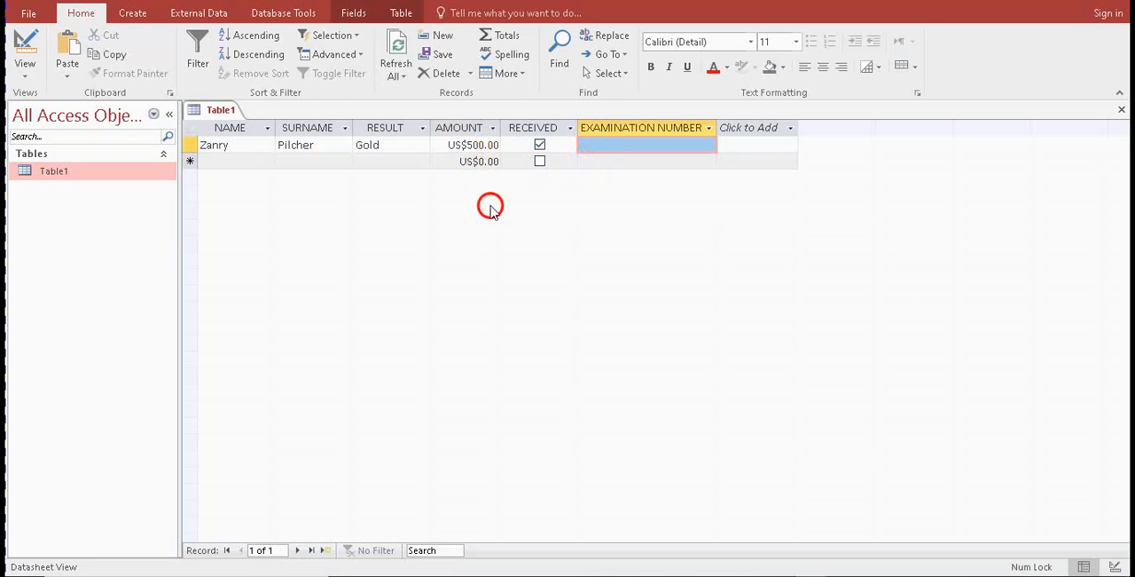
Switch to Windows Settings and open the Time & Language settings
{"action": "mouse_move", "coordinate": [779, 575]}
{"action": "left_click", "coordinate": [853, 472]}
{"action": "key", "text": "super"}
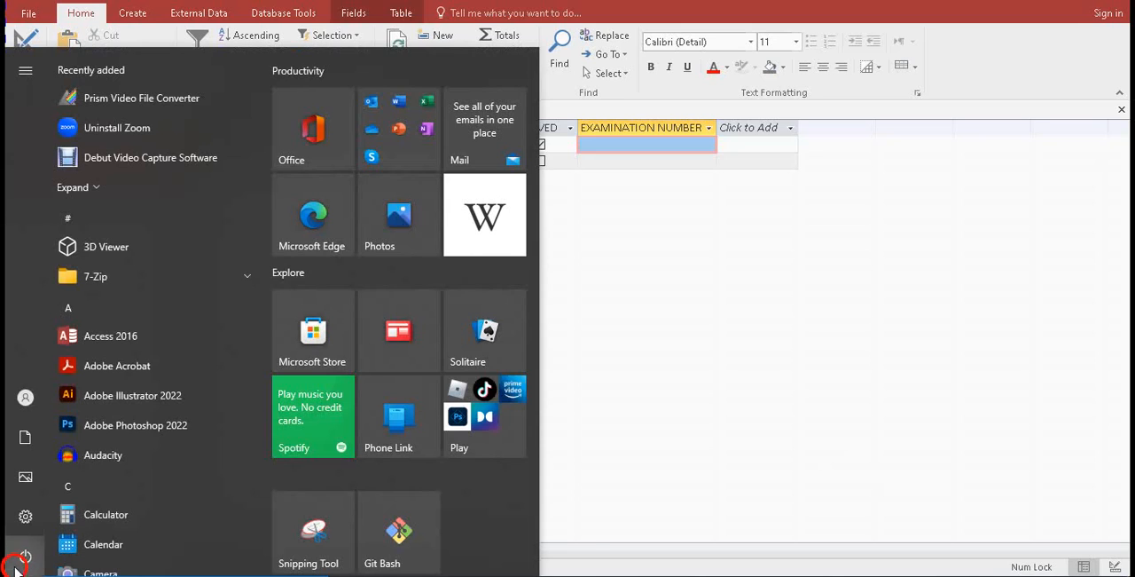
{"action": "left_click", "coordinate": [29, 514]}
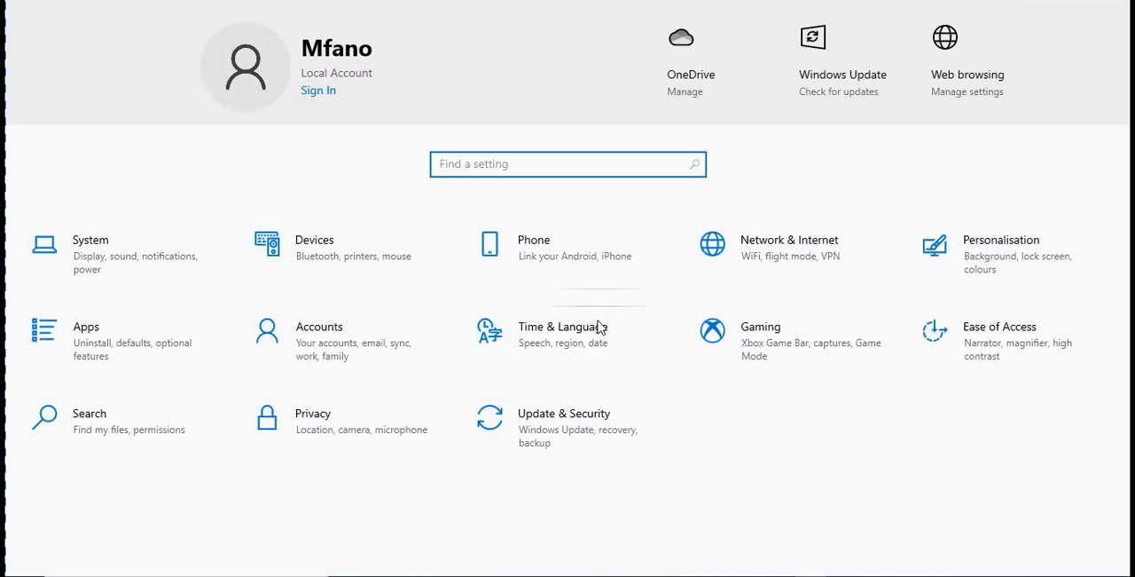
{"action": "left_click", "coordinate": [596, 342]}
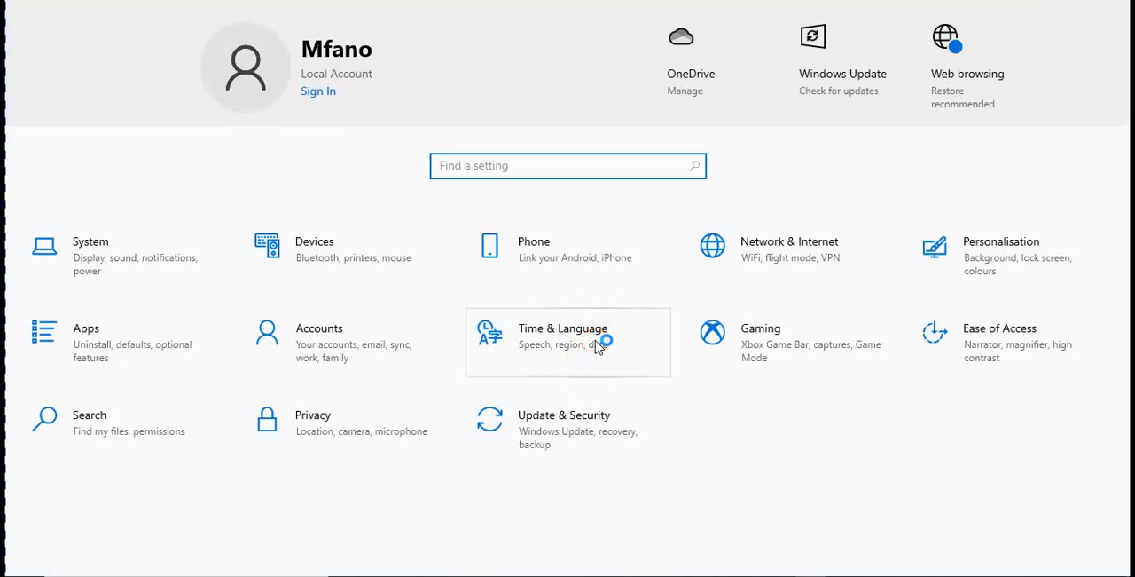
{"action": "left_click", "coordinate": [578, 356]}
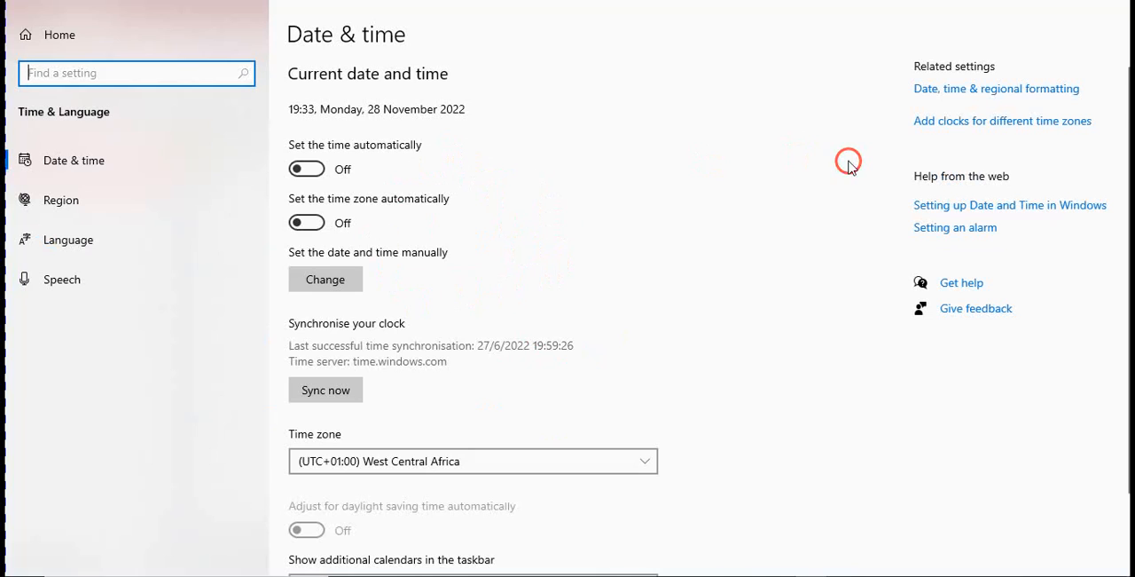
Open the date, time and regional formatting settings from the Date & time page
{"action": "left_click", "coordinate": [944, 97]}
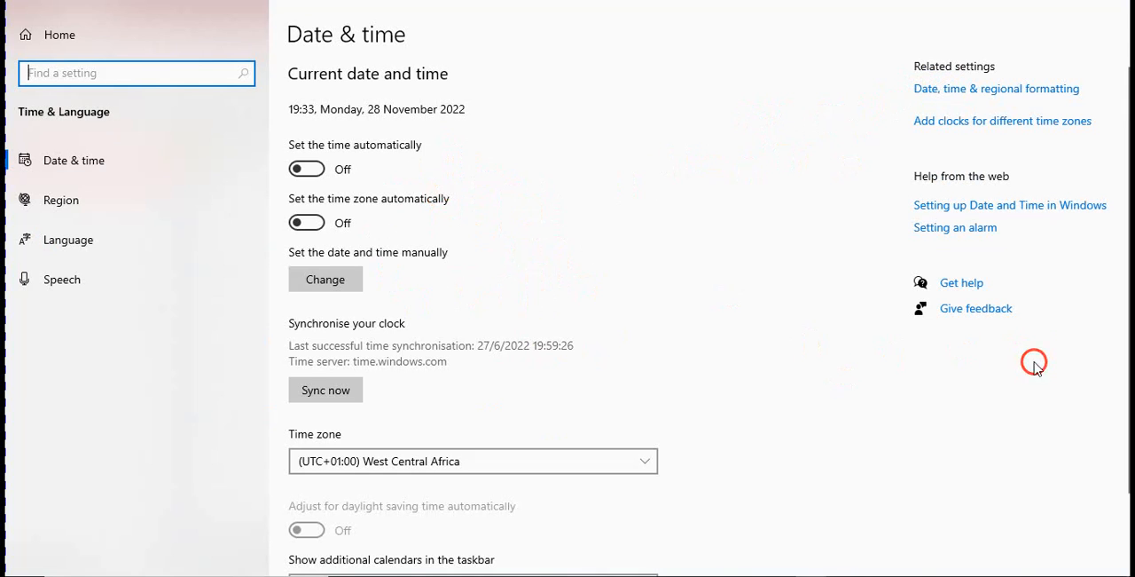
{"action": "scroll", "coordinate": [1121, 239], "scroll_direction": "down", "scroll_amount": 2}
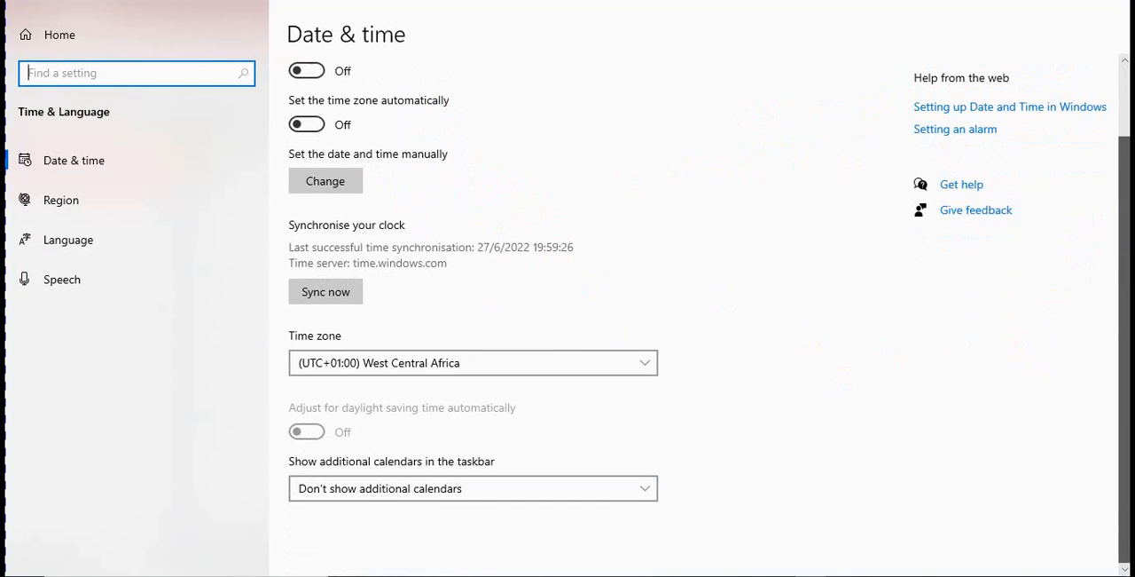
{"action": "scroll", "coordinate": [1117, 221], "scroll_direction": "up", "scroll_amount": 2}
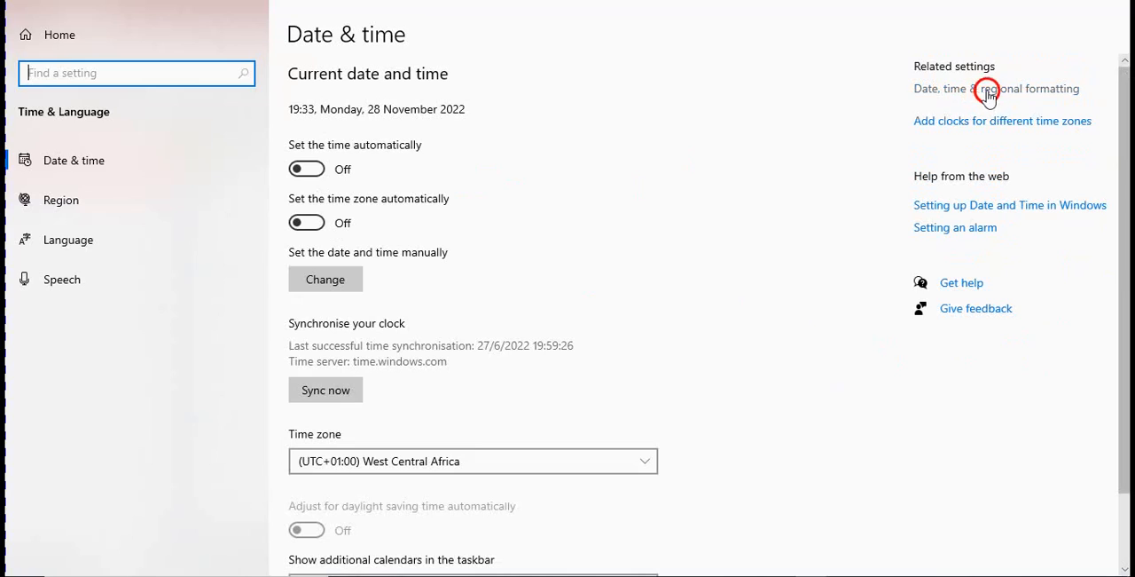
{"action": "left_click", "coordinate": [1025, 98]}
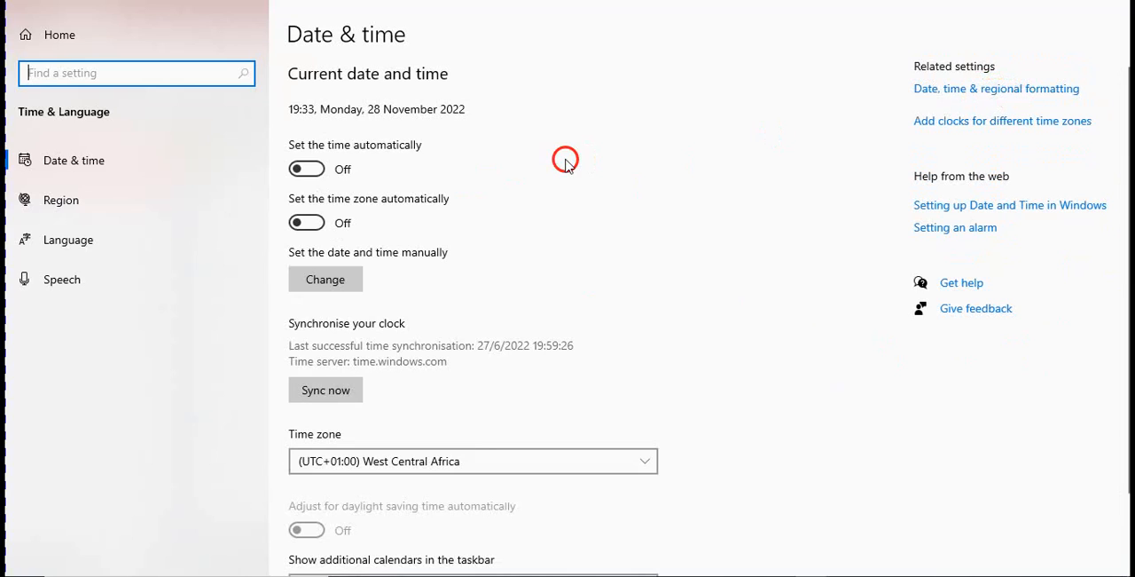
{"action": "left_click", "coordinate": [83, 162]}
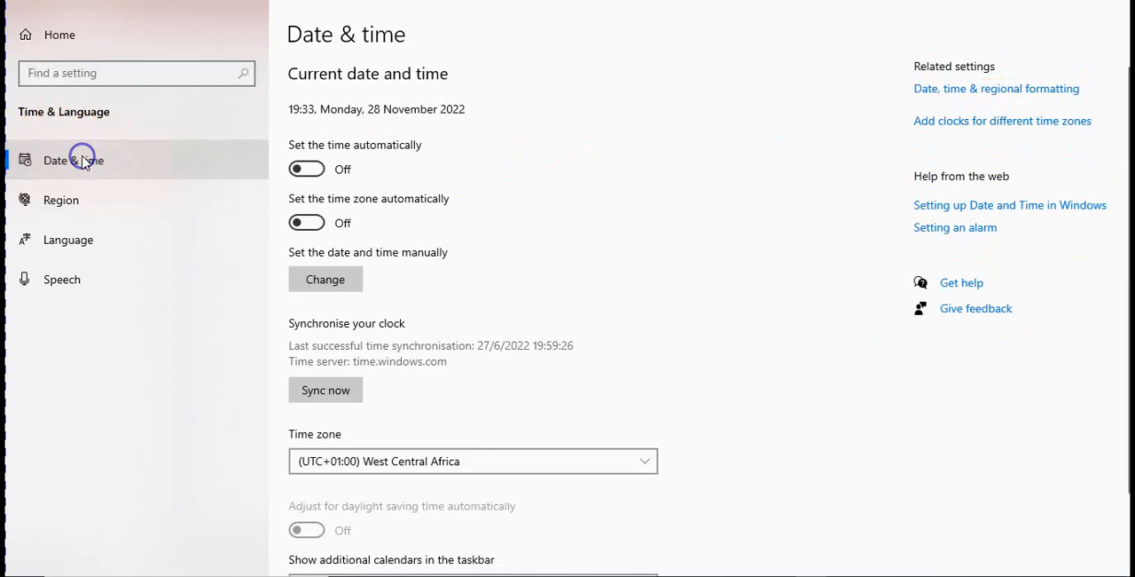
{"action": "mouse_move", "coordinate": [95, 173]}
{"action": "left_mouse_down"}
{"action": "mouse_move", "coordinate": [133, 220]}
{"action": "mouse_move", "coordinate": [81, 147]}
{"action": "mouse_move", "coordinate": [93, 169]}
{"action": "left_mouse_up"}
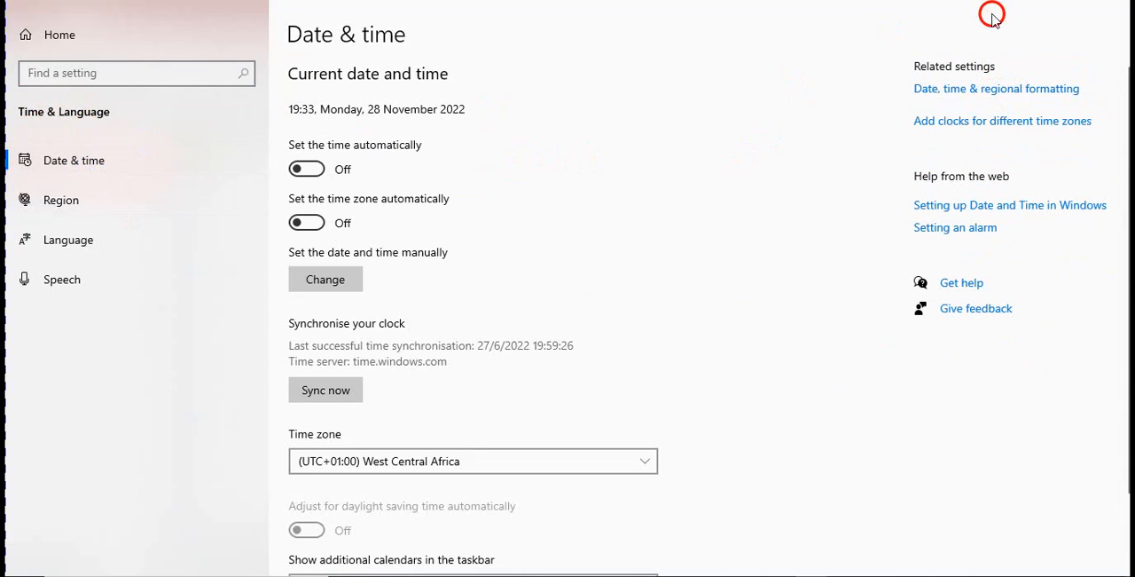
{"action": "mouse_move", "coordinate": [949, 100]}
{"action": "left_mouse_down"}
{"action": "mouse_move", "coordinate": [790, 101]}
{"action": "mouse_move", "coordinate": [892, 114]}
{"action": "mouse_move", "coordinate": [974, 91]}
{"action": "left_mouse_up"}
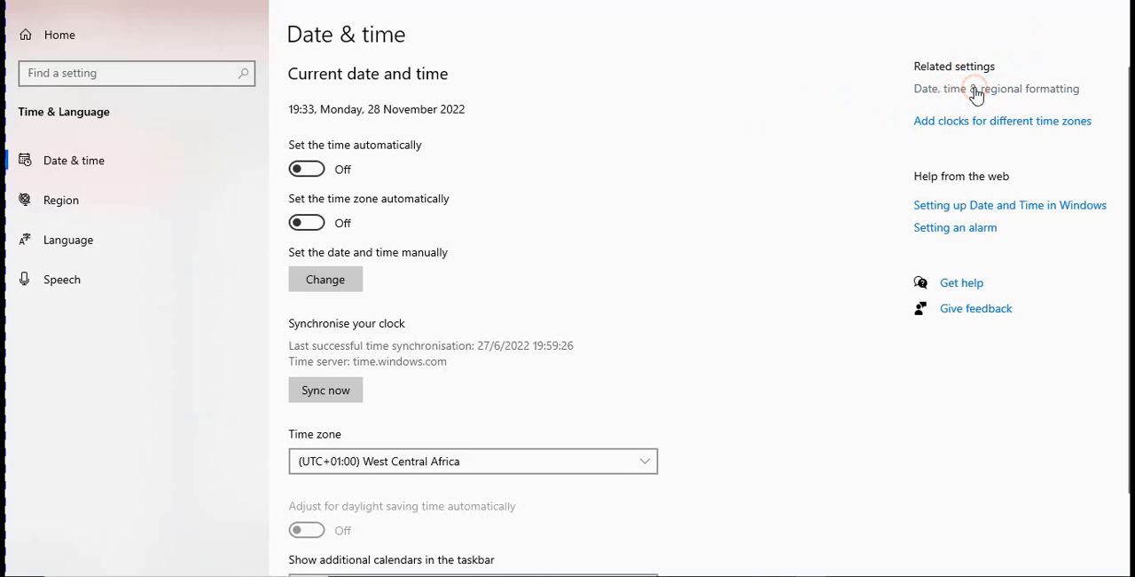
{"action": "left_click_drag", "start_coordinate": [976, 95], "coordinate": [977, 95]}
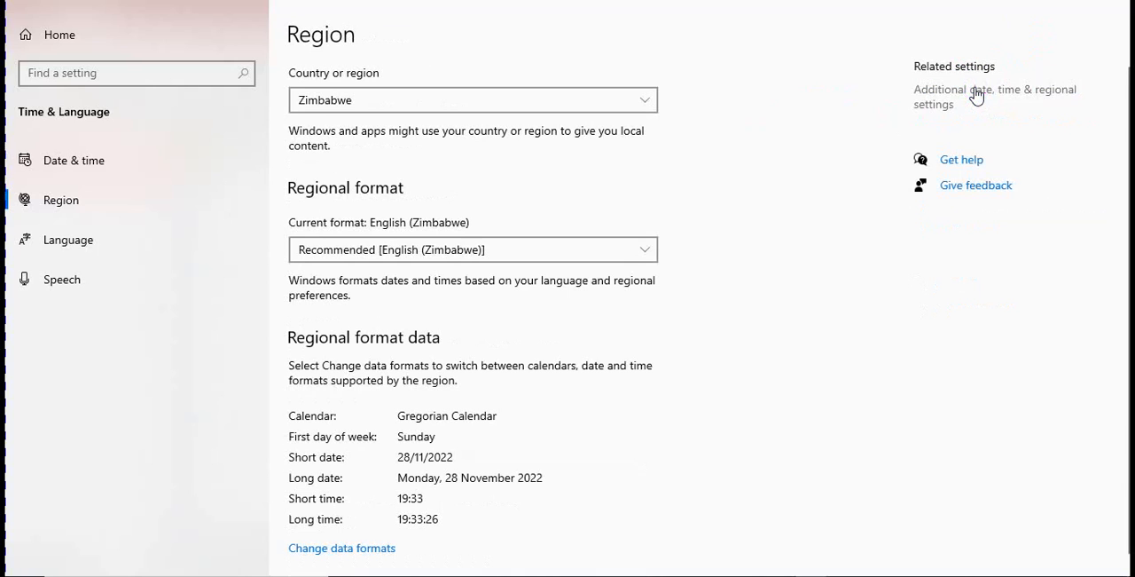
Set the Windows country or region to South Africa and switch the regional format to South African English
{"action": "left_click", "coordinate": [644, 106]}
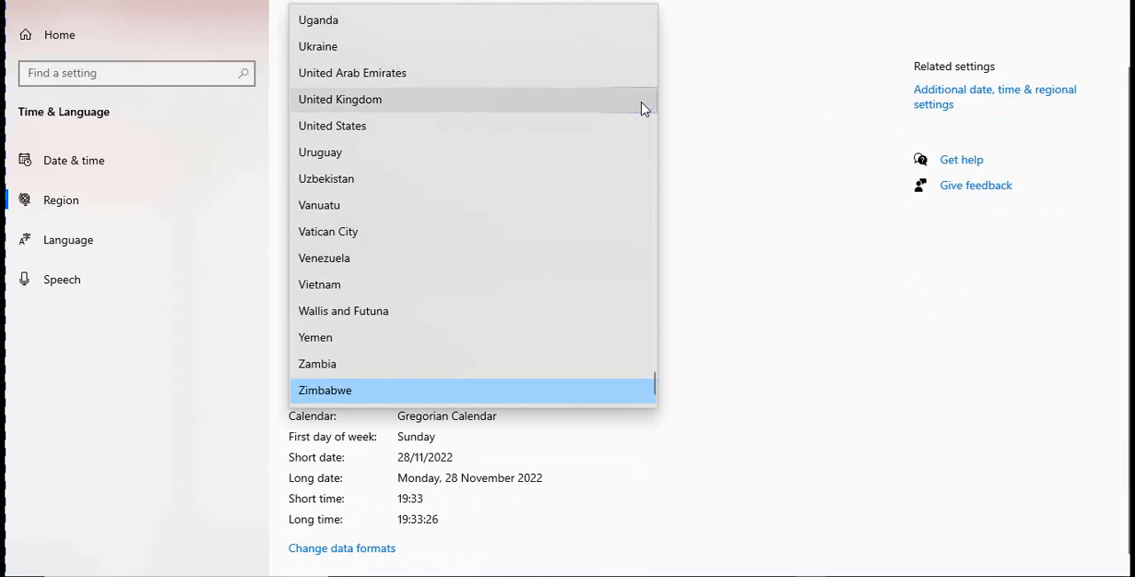
{"action": "left_click_drag", "start_coordinate": [654, 381], "coordinate": [631, 328]}
{"action": "left_click", "coordinate": [482, 304]}
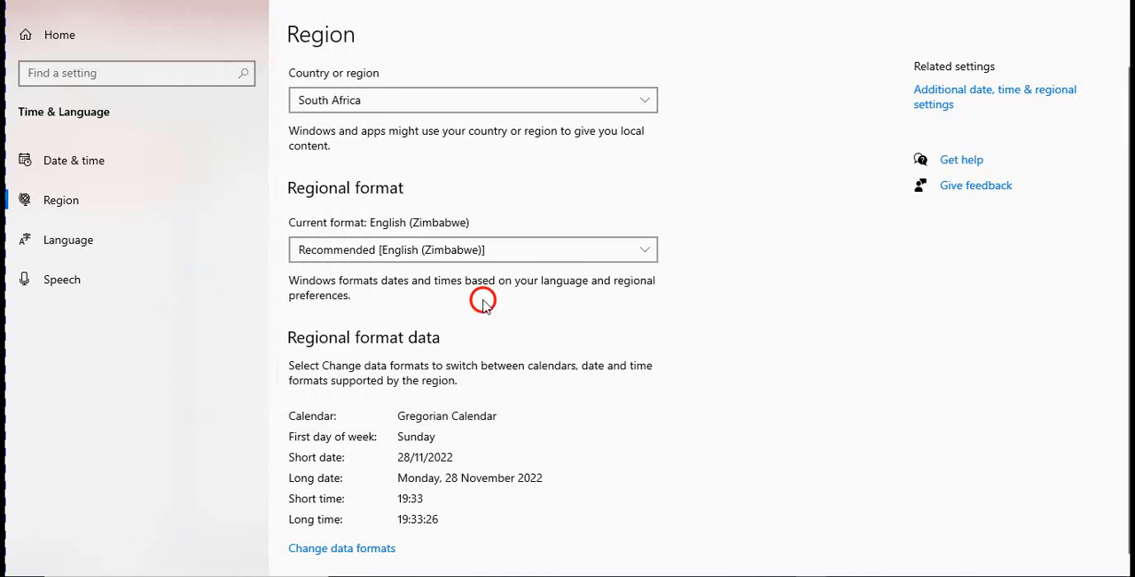
{"action": "left_click", "coordinate": [646, 250]}
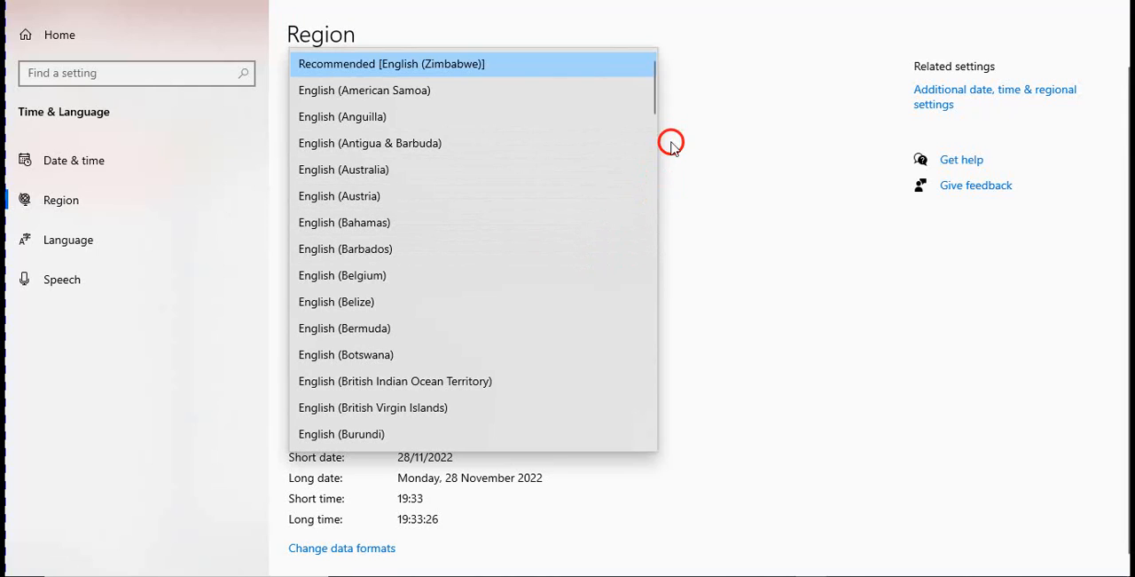
{"action": "left_click_drag", "start_coordinate": [654, 93], "coordinate": [654, 347]}
{"action": "left_click", "coordinate": [476, 325]}
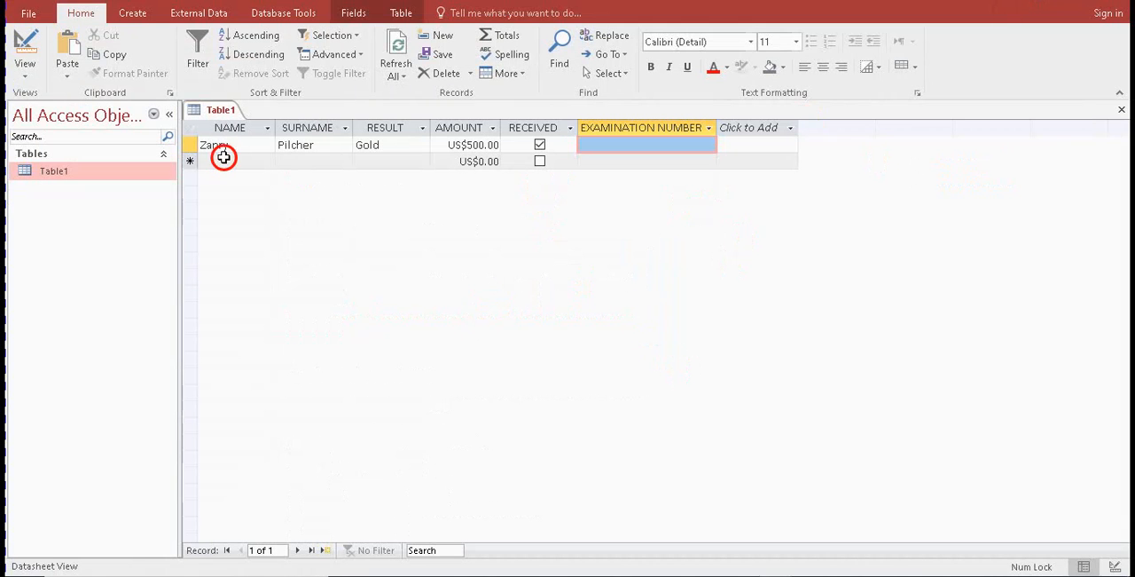
Return to Table1 in Access, enter Design View and check the format options available for the AMOUNT field
{"action": "left_click", "coordinate": [25, 53]}
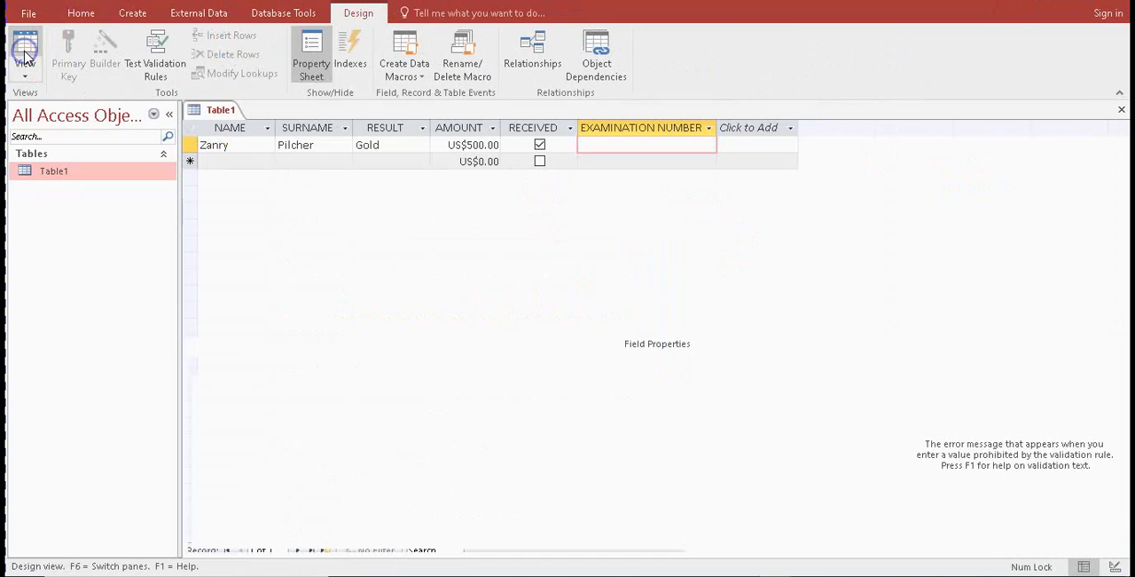
{"action": "left_click", "coordinate": [484, 381]}
{"action": "left_click", "coordinate": [672, 382]}
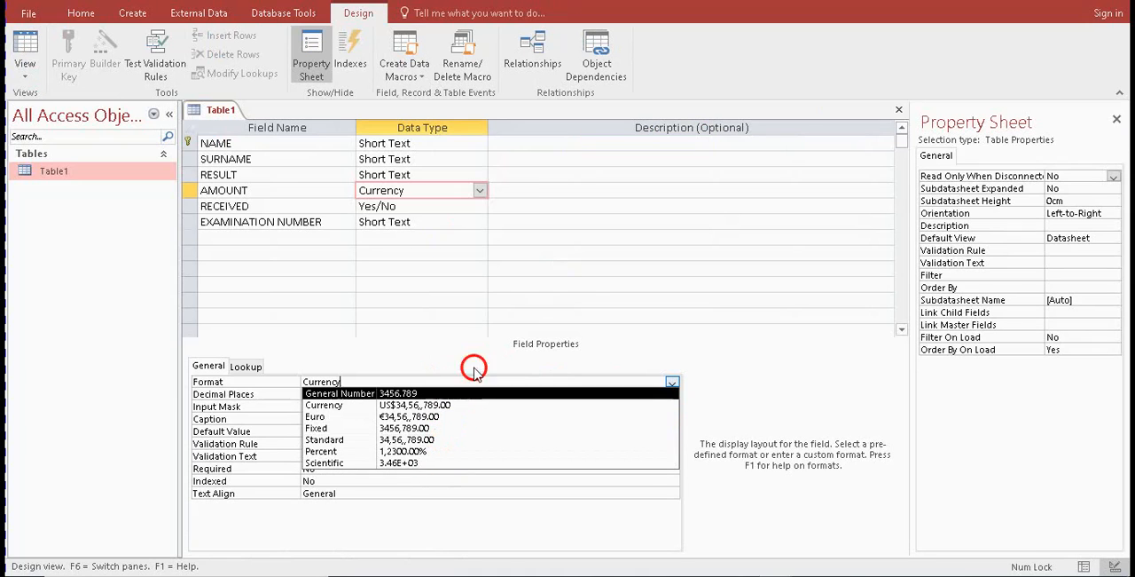
Close Access, reopen the WRESTLING database from its folder and open Table1
{"action": "left_click", "coordinate": [1108, 0]}
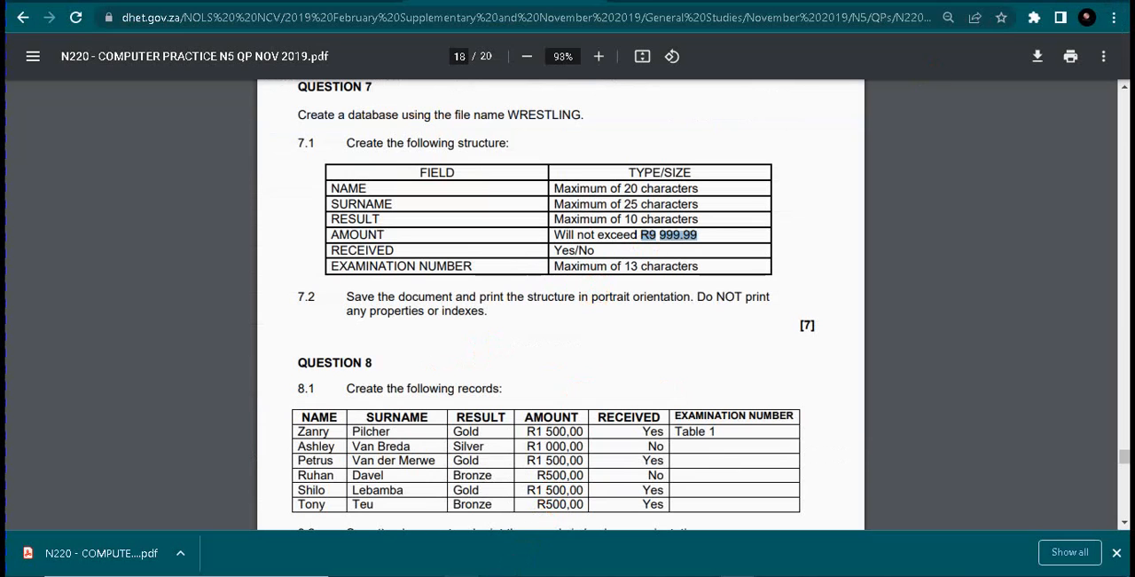
{"action": "left_click", "coordinate": [461, 576]}
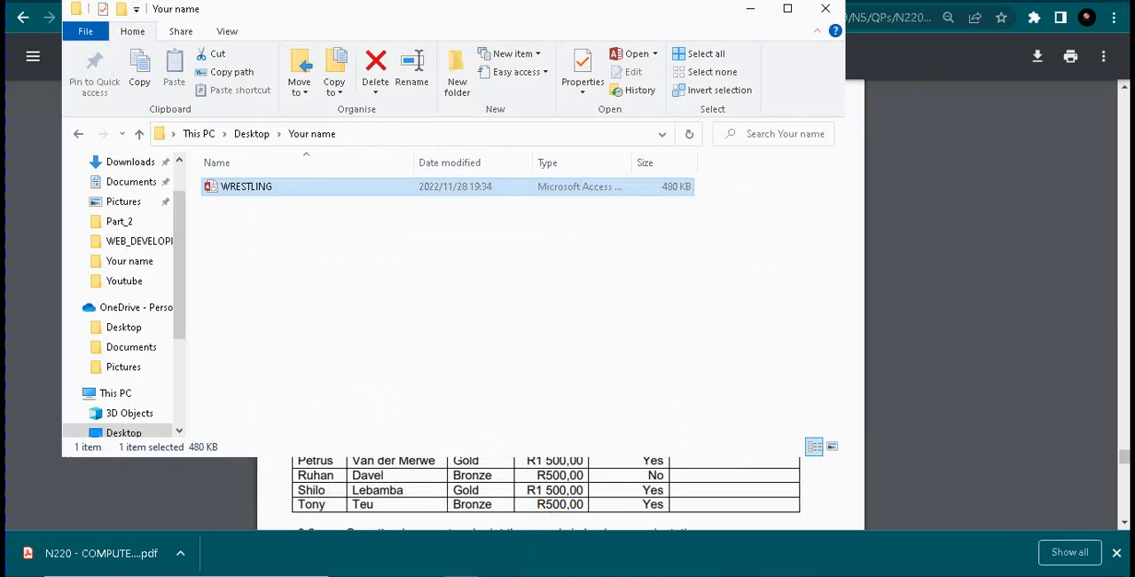
{"action": "double_click", "coordinate": [295, 196]}
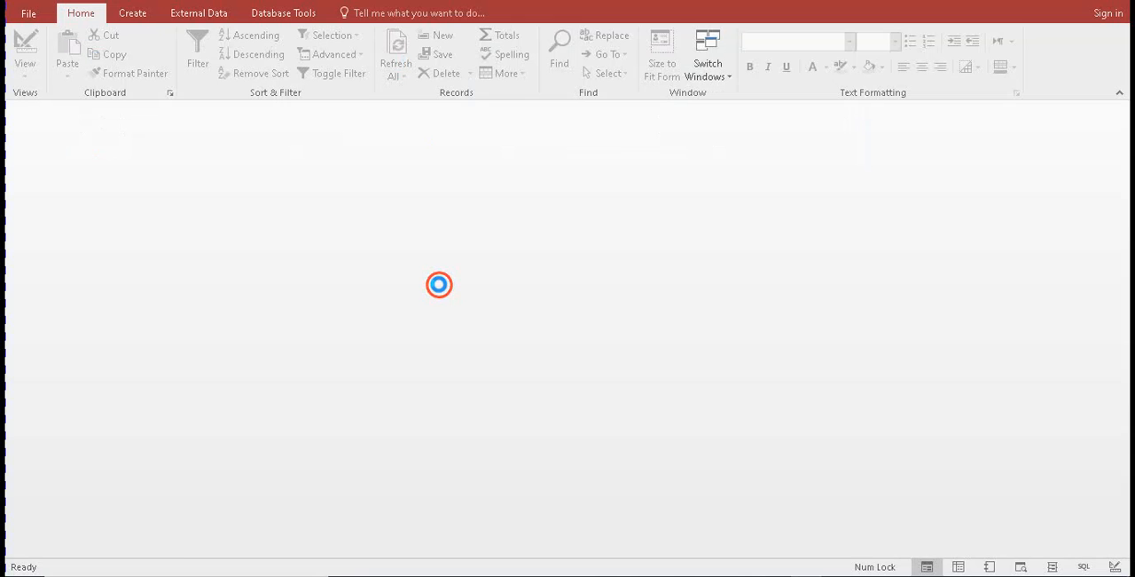
{"action": "left_click", "coordinate": [110, 176]}
{"action": "double_click", "coordinate": [110, 176]}
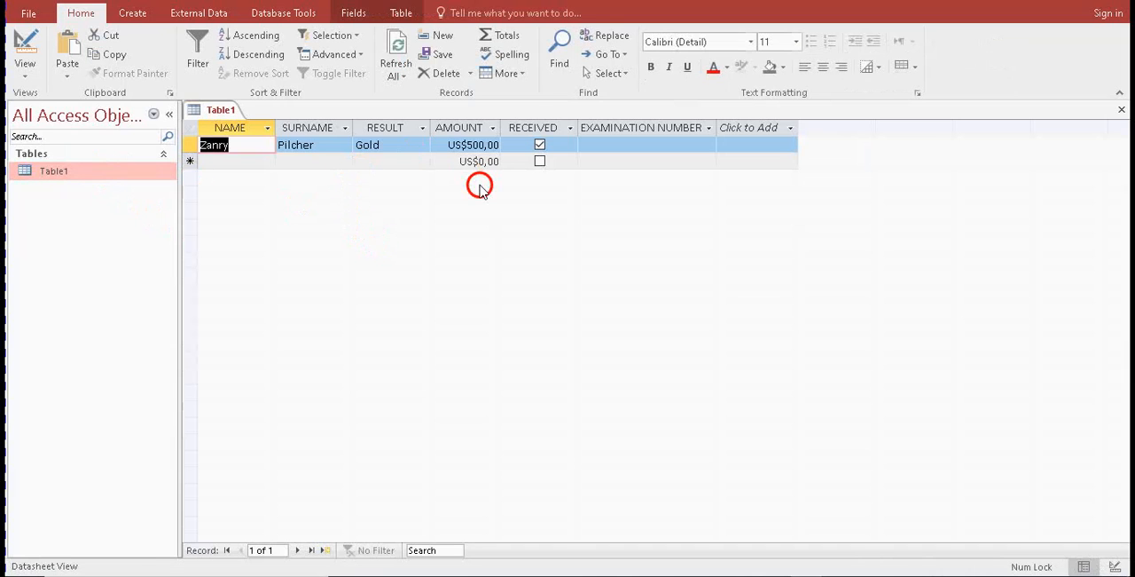
Remove the input mask from the NAME field in Table1's Design View
{"action": "left_click", "coordinate": [22, 40]}
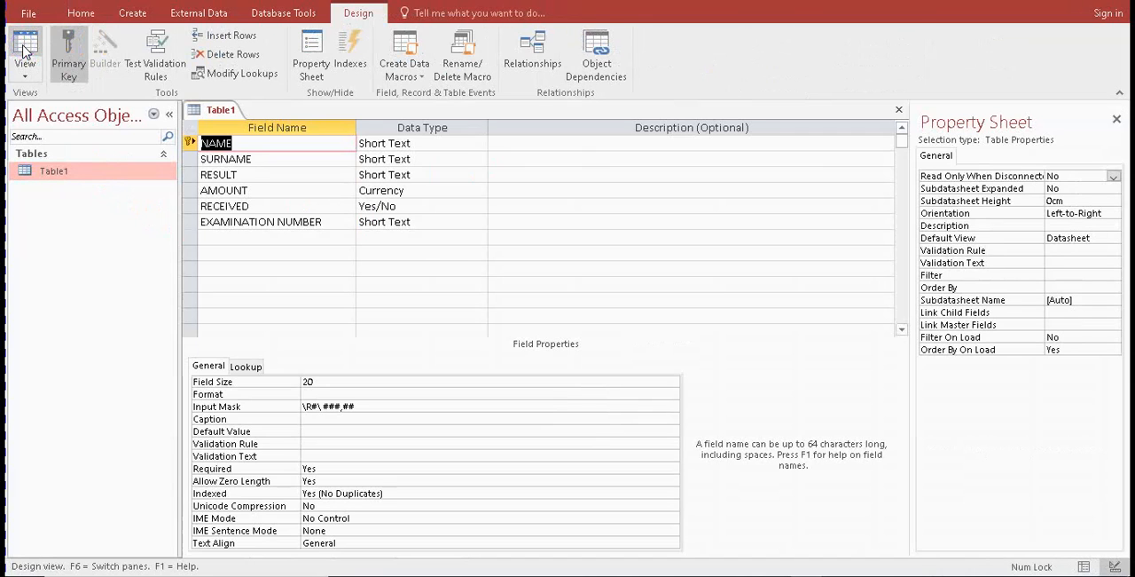
{"action": "left_click", "coordinate": [359, 407]}
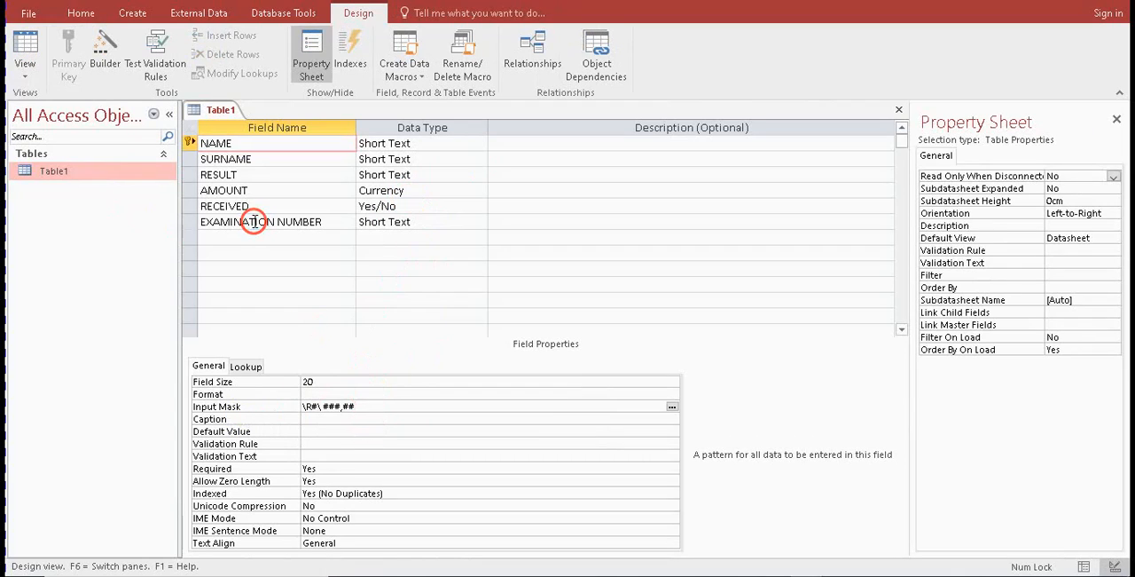
{"action": "left_click_drag", "start_coordinate": [375, 405], "coordinate": [295, 407]}
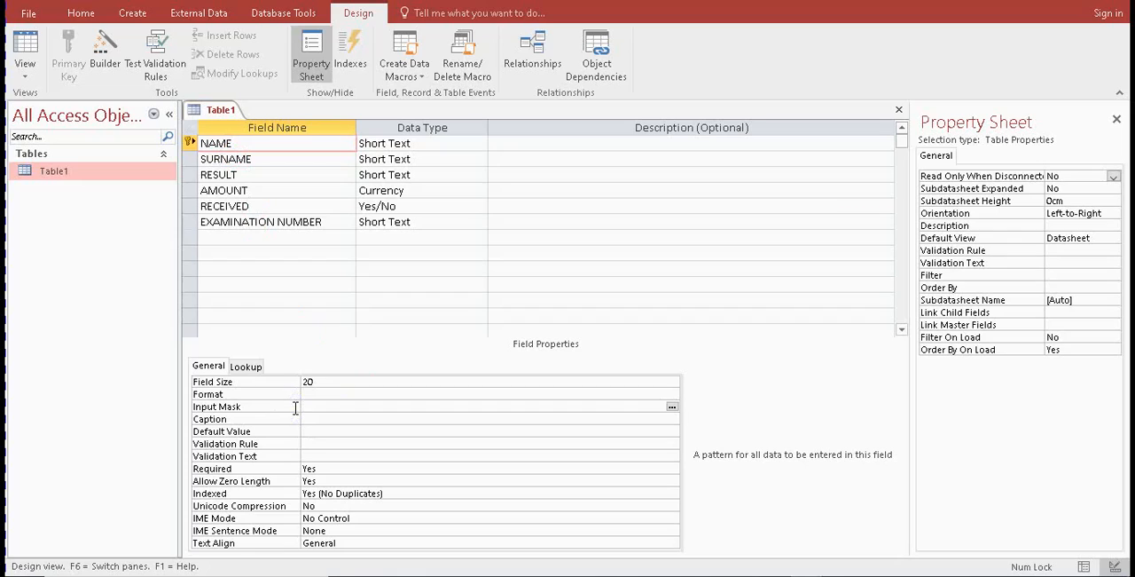
Apply the rand-based Currency format to the AMOUNT field, save Table1 and return to Datasheet View
{"action": "left_click", "coordinate": [371, 173]}
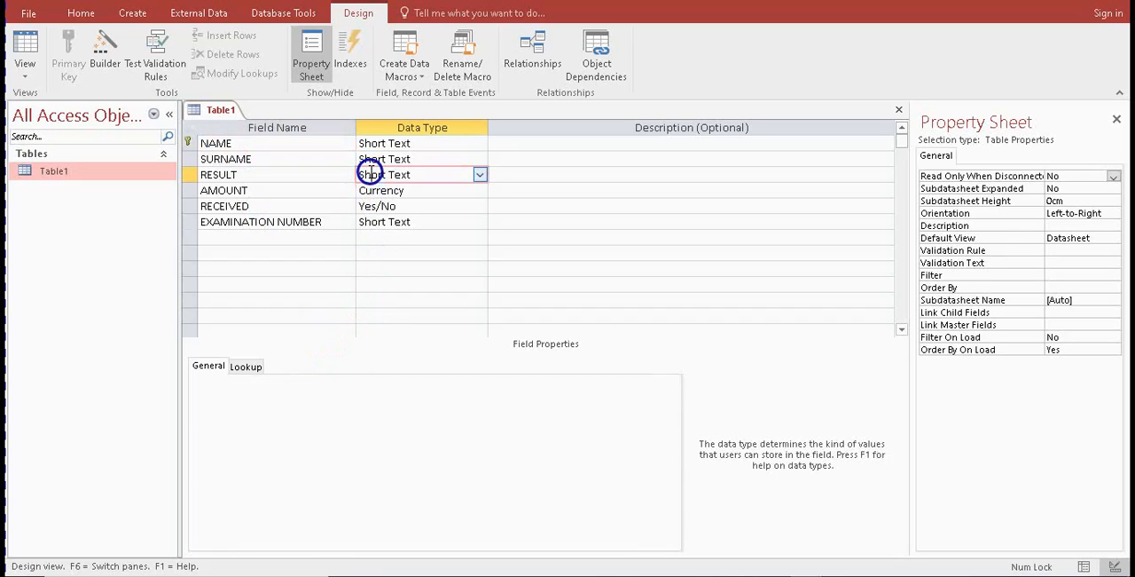
{"action": "left_click", "coordinate": [374, 188]}
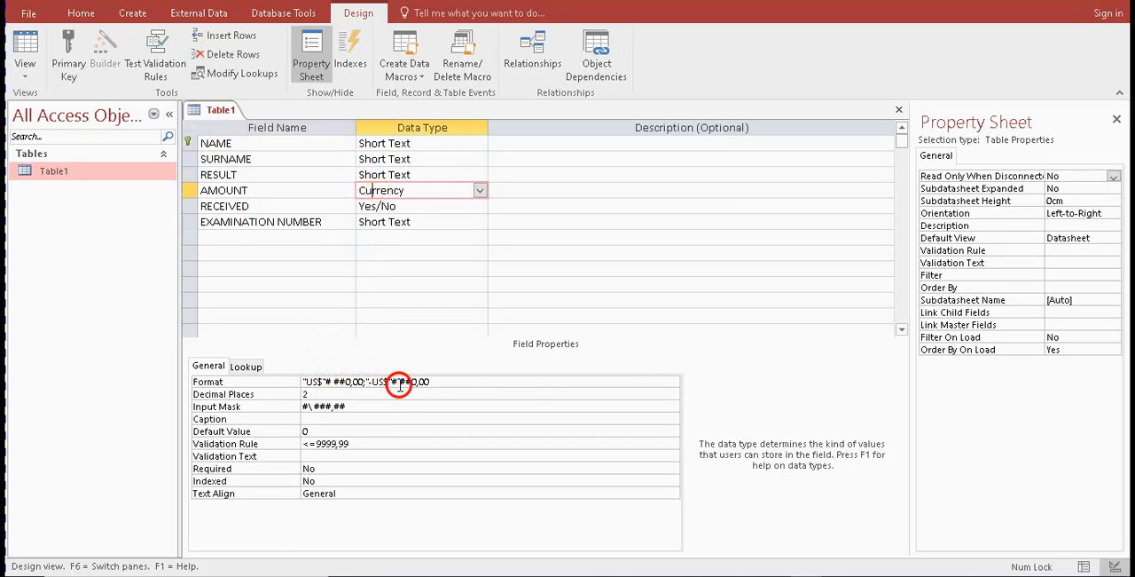
{"action": "left_click", "coordinate": [541, 383]}
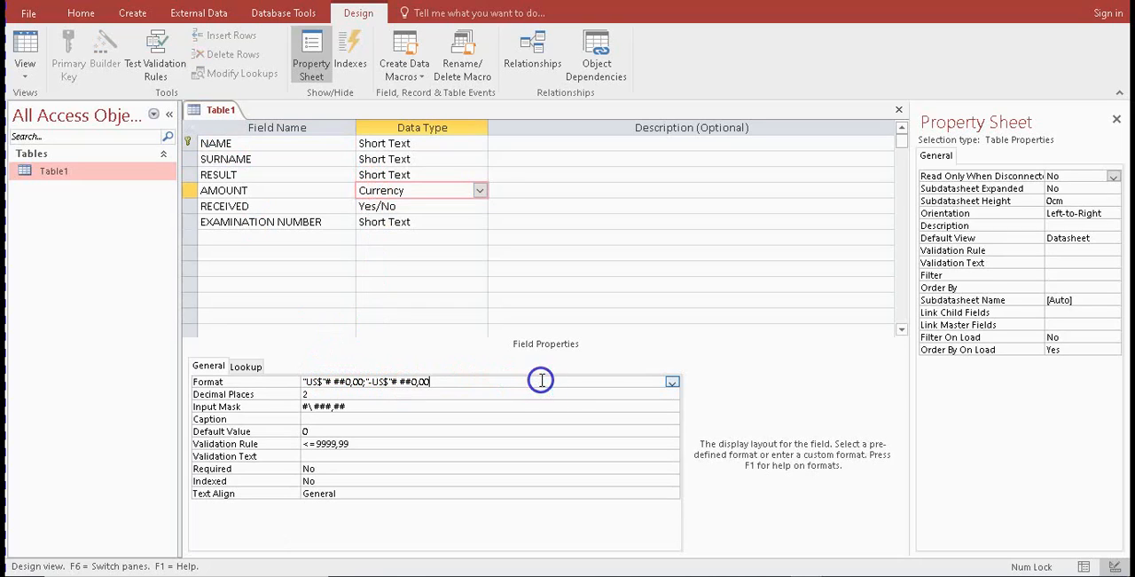
{"action": "left_click", "coordinate": [671, 382]}
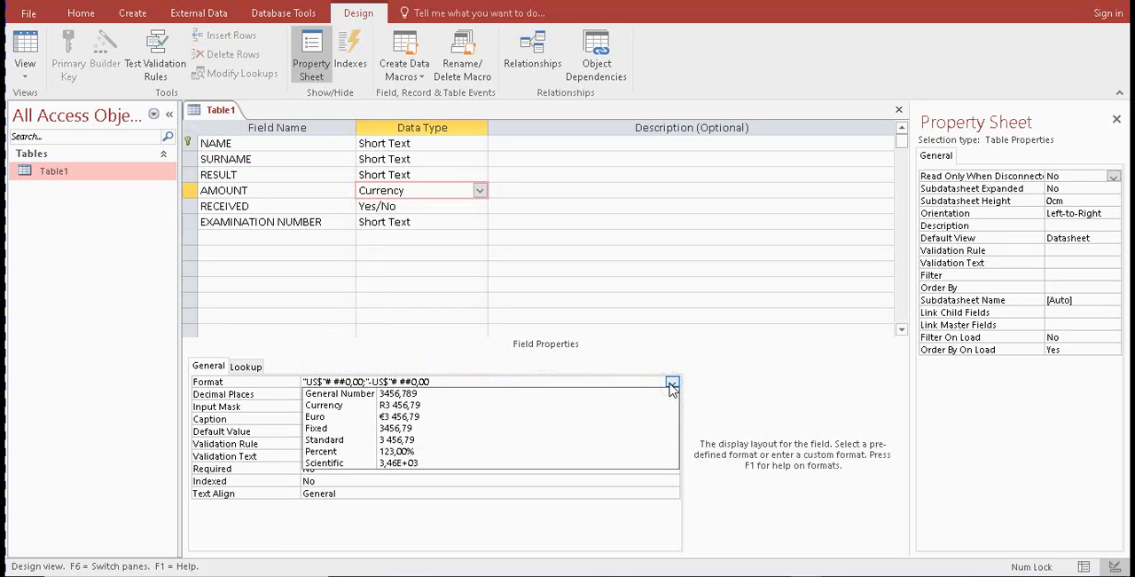
{"action": "left_click", "coordinate": [400, 408]}
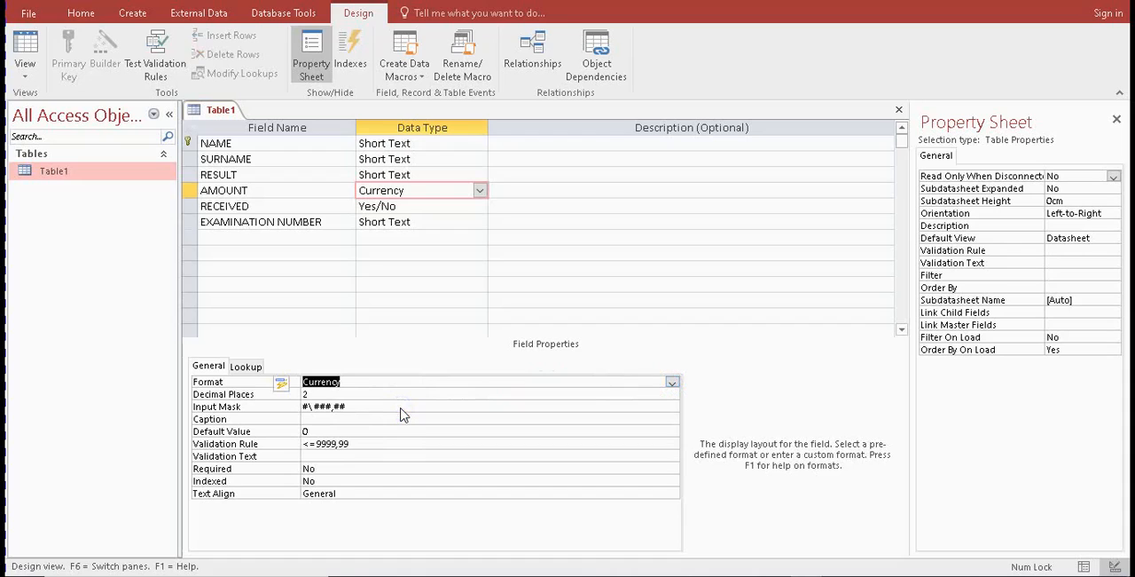
{"action": "left_click", "coordinate": [676, 383]}
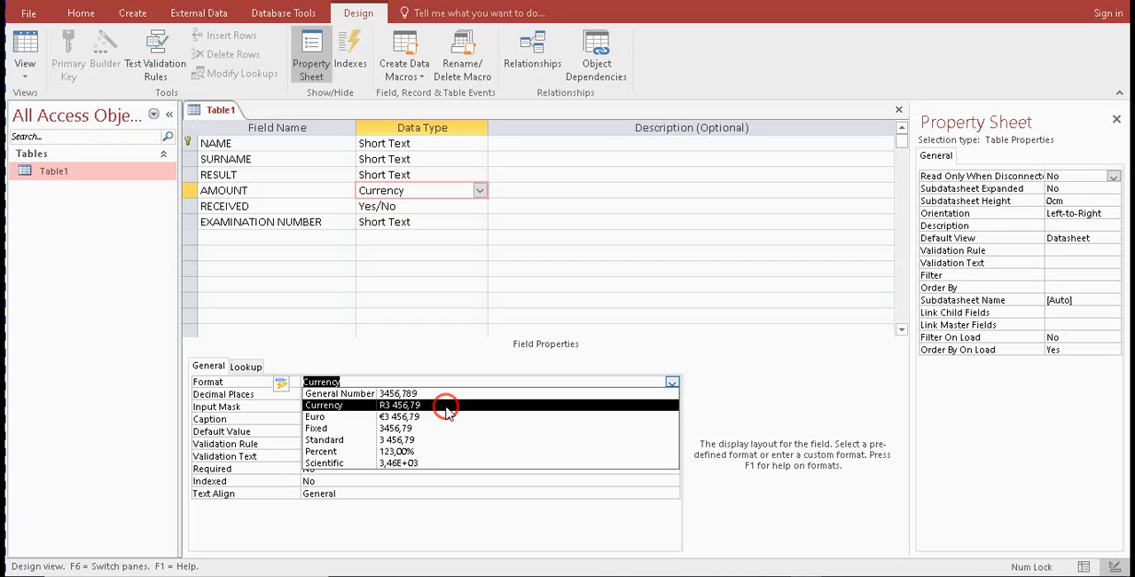
{"action": "left_click", "coordinate": [447, 409]}
{"action": "left_click", "coordinate": [25, 37]}
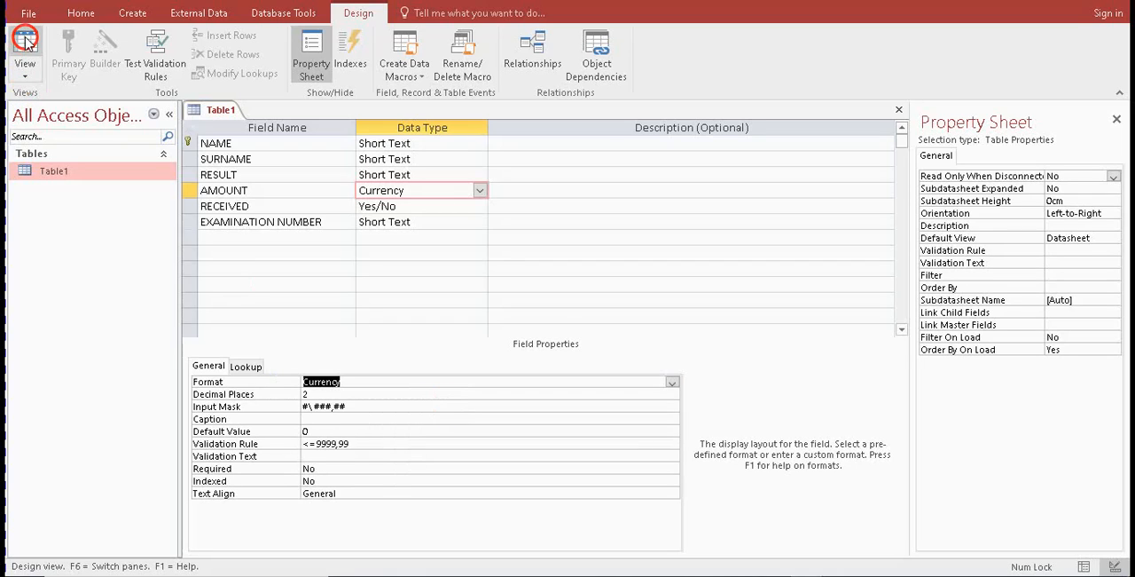
{"action": "left_click", "coordinate": [553, 332]}
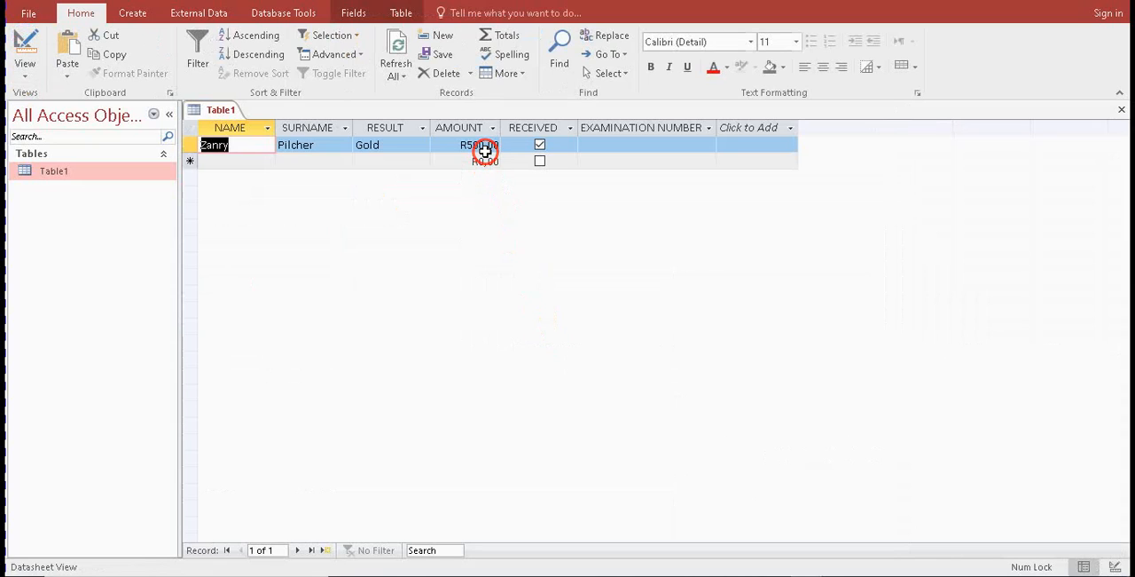
Change the first record's AMOUNT to 1 500,00 and commit the entry by moving to the new record
{"action": "left_click", "coordinate": [469, 146]}
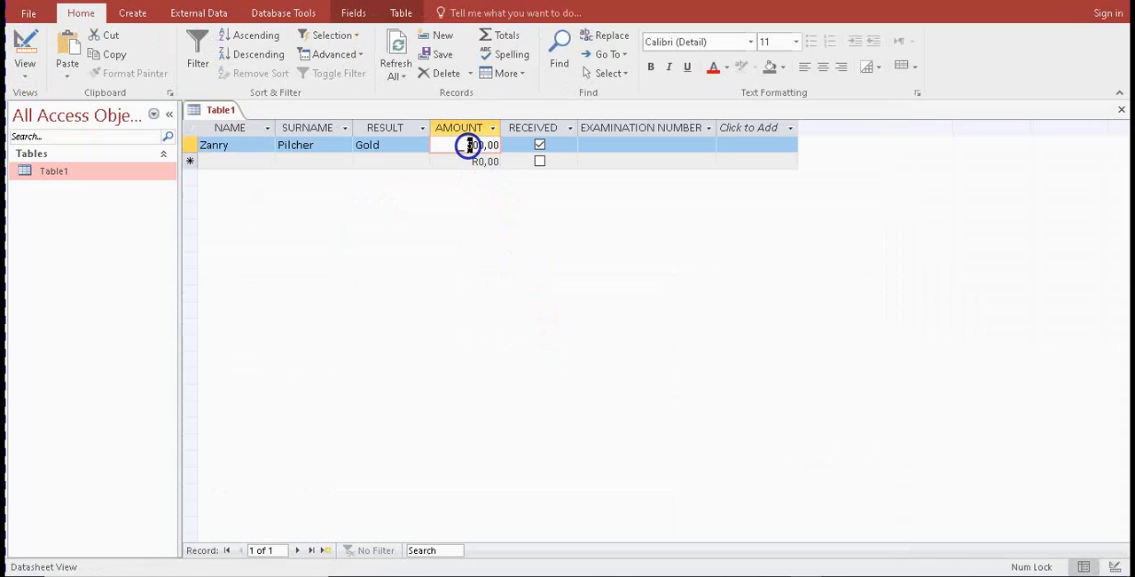
{"action": "left_click", "coordinate": [460, 146]}
{"action": "left_click", "coordinate": [475, 165]}
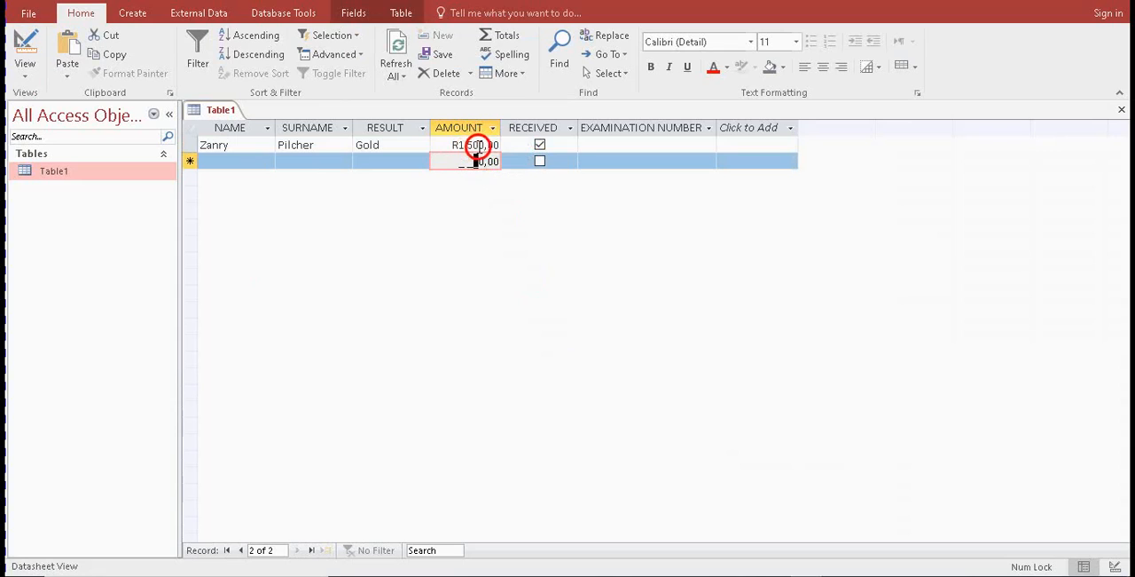
{"action": "left_click", "coordinate": [248, 160]}
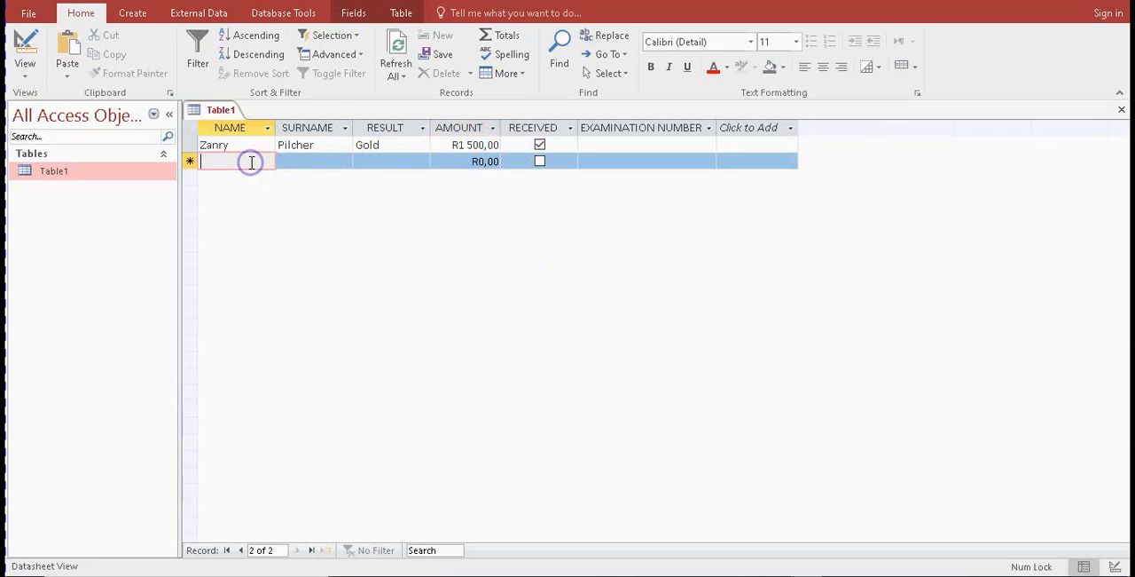
Check the question paper and enter Table1 as the first record's EXAMINATION NUMBER, committing the record
{"action": "left_click", "coordinate": [620, 146]}
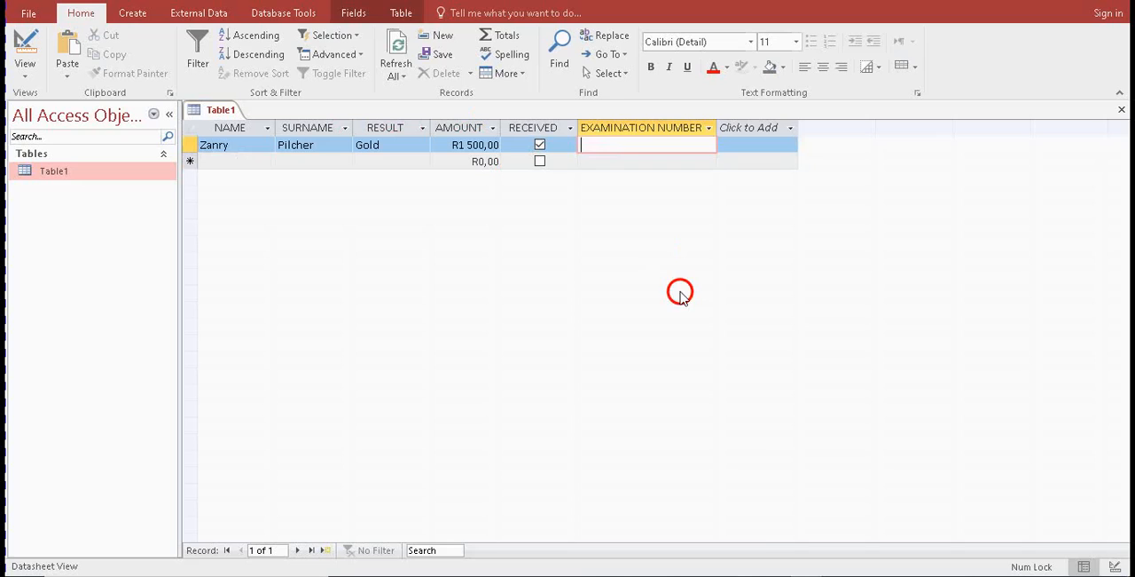
{"action": "key", "text": "alt+Tab"}
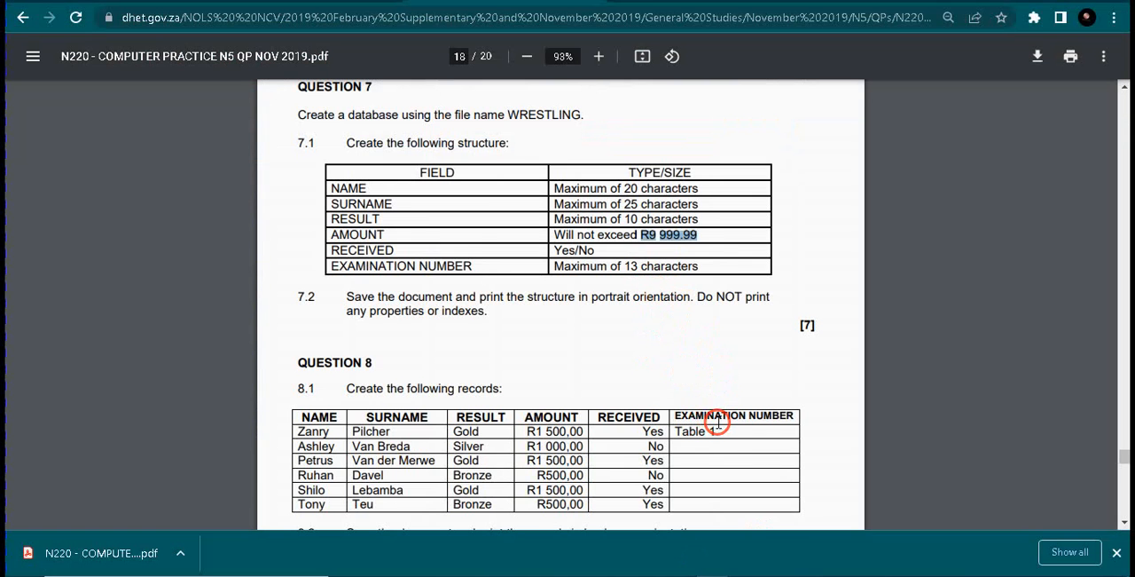
{"action": "left_click_drag", "start_coordinate": [719, 429], "coordinate": [677, 432]}
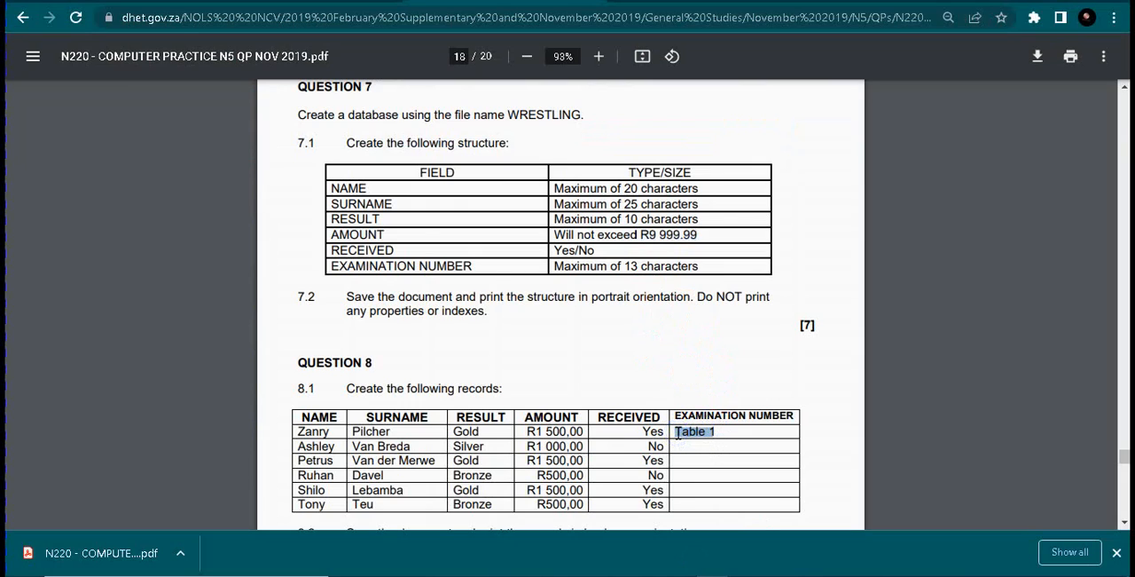
{"action": "left_click", "coordinate": [768, 575]}
{"action": "left_click", "coordinate": [592, 147]}
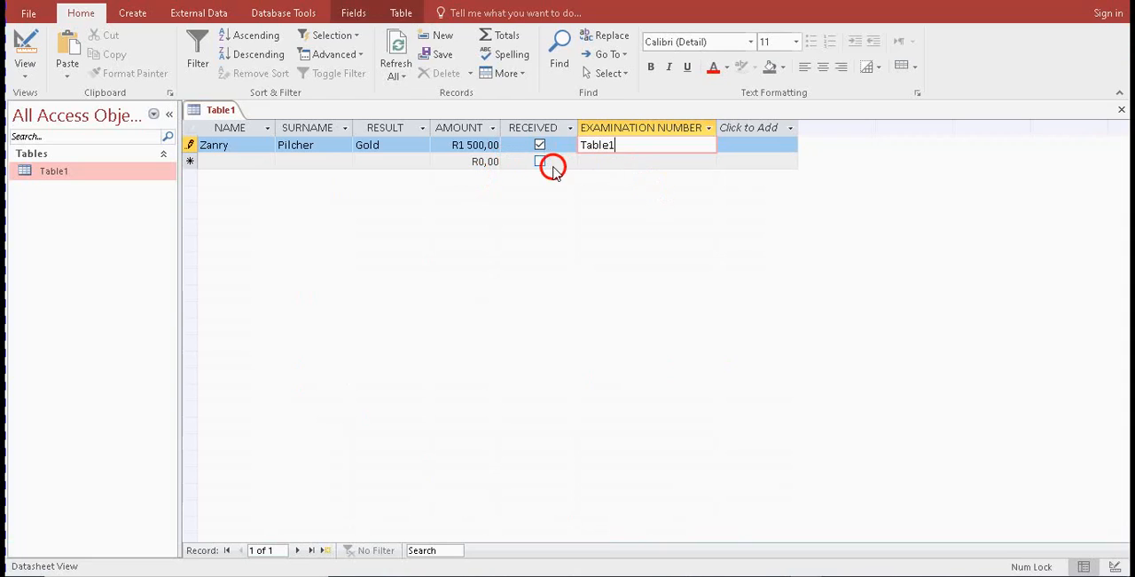
{"action": "left_click", "coordinate": [503, 161]}
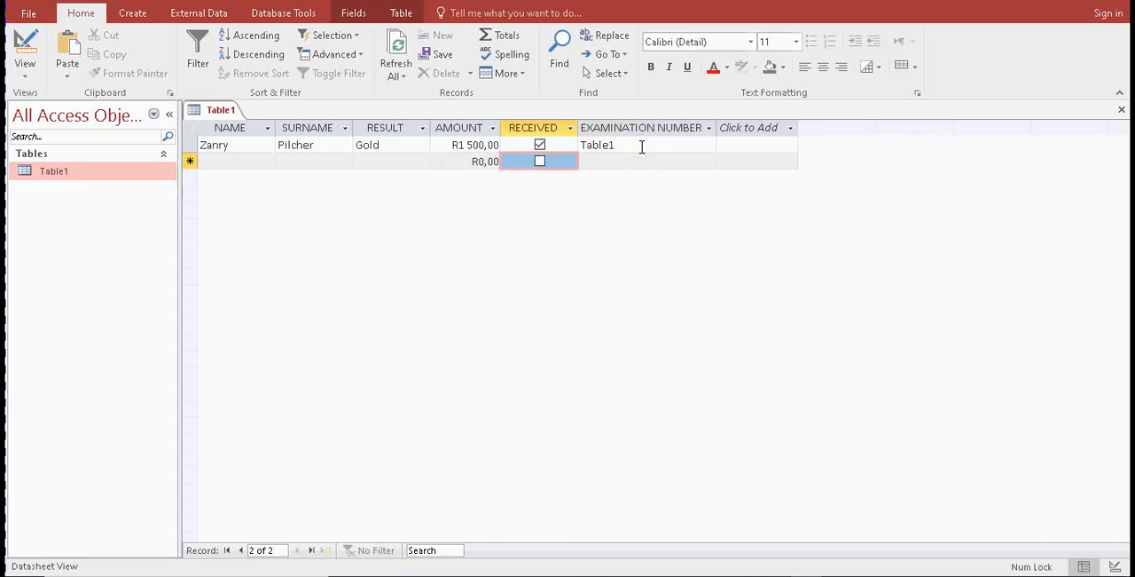
Compare the question paper's RECEIVED and EXAMINATION NUMBER entries with Table1's field design and the first record's RECEIVED value
{"action": "left_click", "coordinate": [26, 45]}
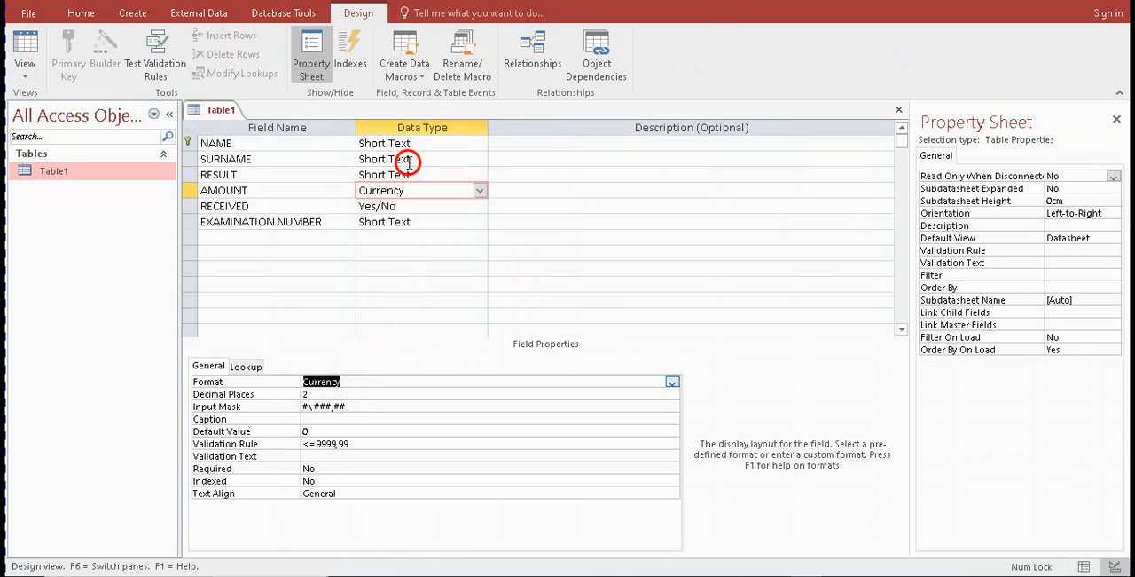
{"action": "left_click", "coordinate": [390, 221]}
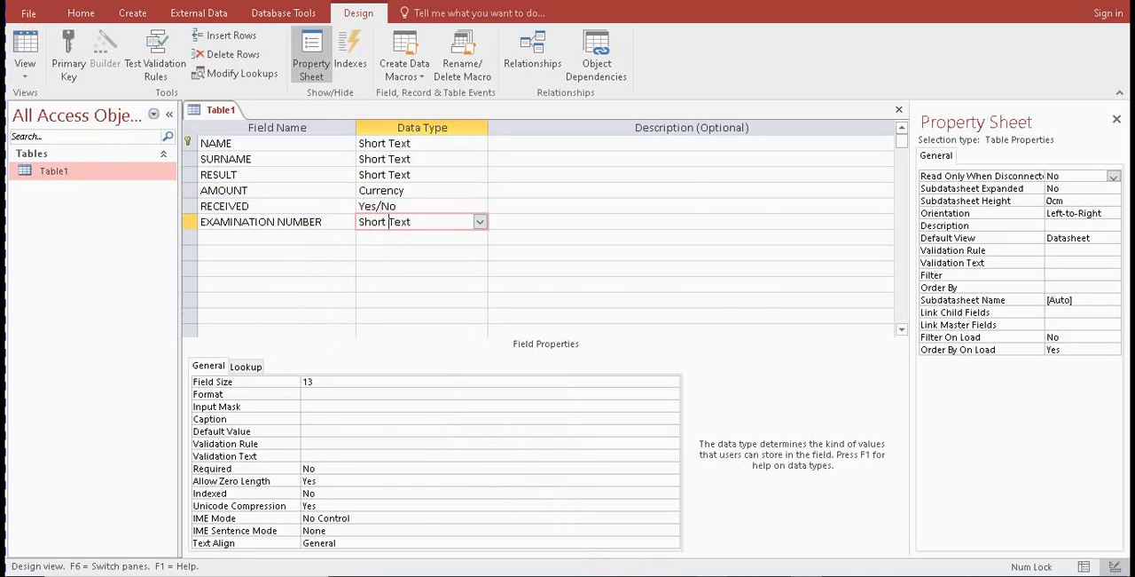
{"action": "left_click", "coordinate": [708, 575]}
{"action": "mouse_move", "coordinate": [741, 428]}
{"action": "left_mouse_down"}
{"action": "mouse_move", "coordinate": [682, 434]}
{"action": "mouse_move", "coordinate": [728, 433]}
{"action": "left_mouse_up"}
{"action": "left_click", "coordinate": [681, 434]}
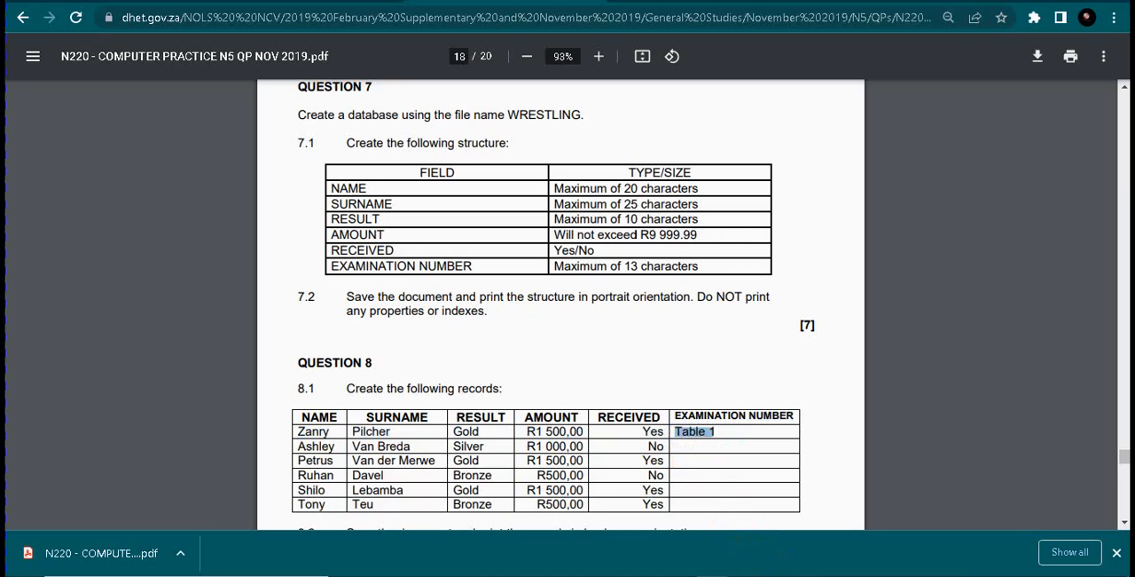
{"action": "double_click", "coordinate": [650, 432]}
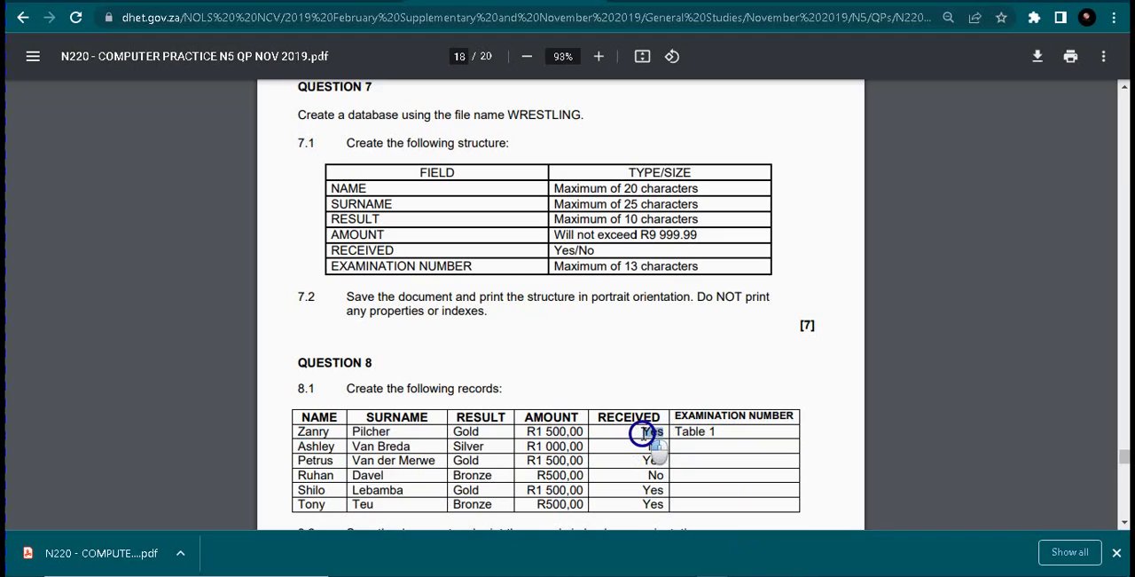
{"action": "left_click", "coordinate": [798, 575]}
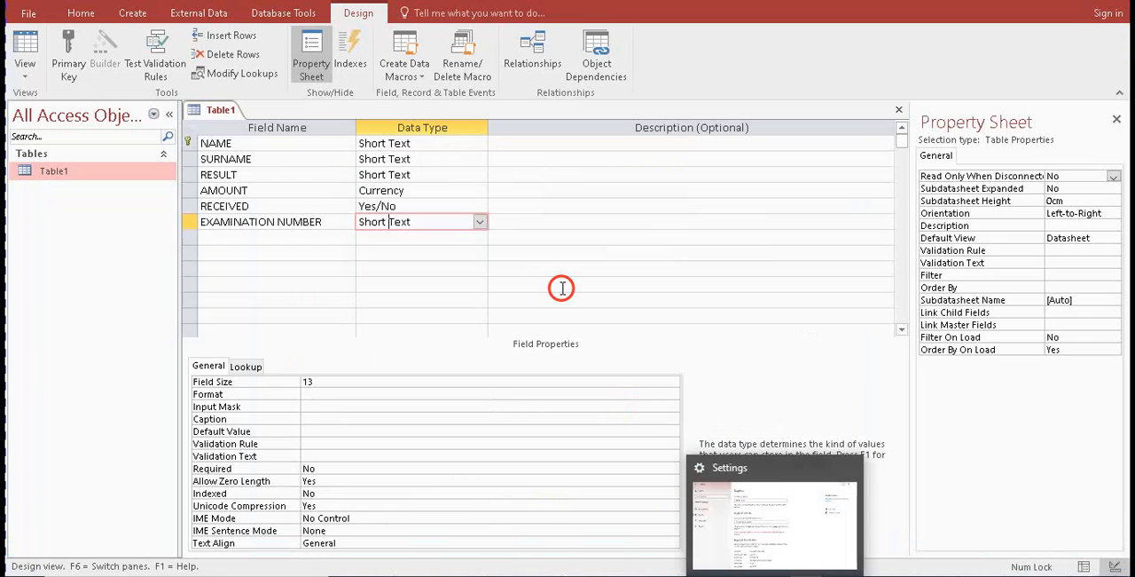
{"action": "left_click", "coordinate": [26, 44]}
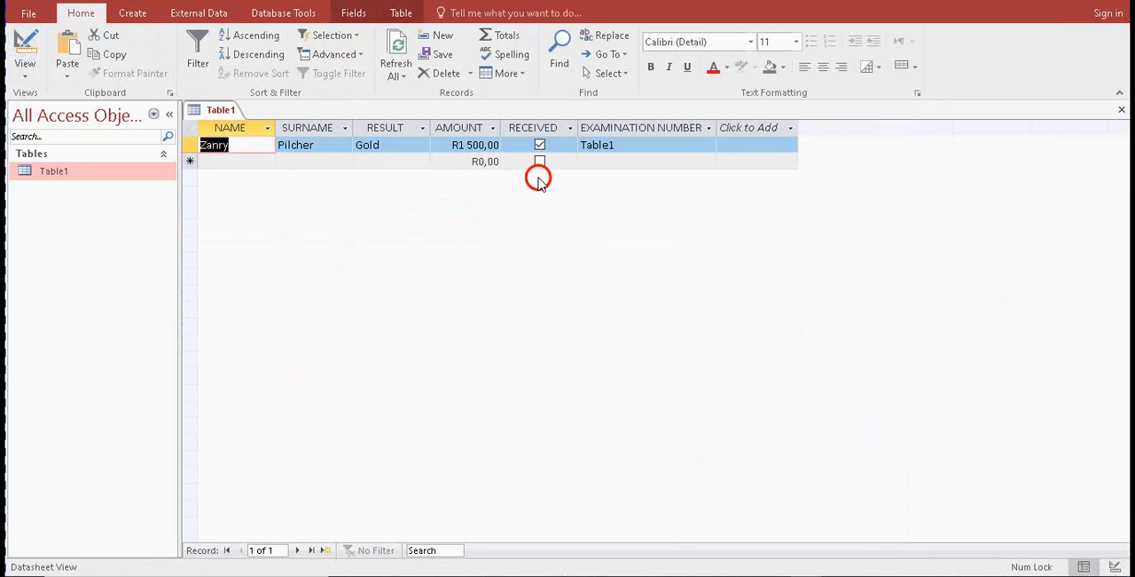
{"action": "left_click", "coordinate": [541, 147]}
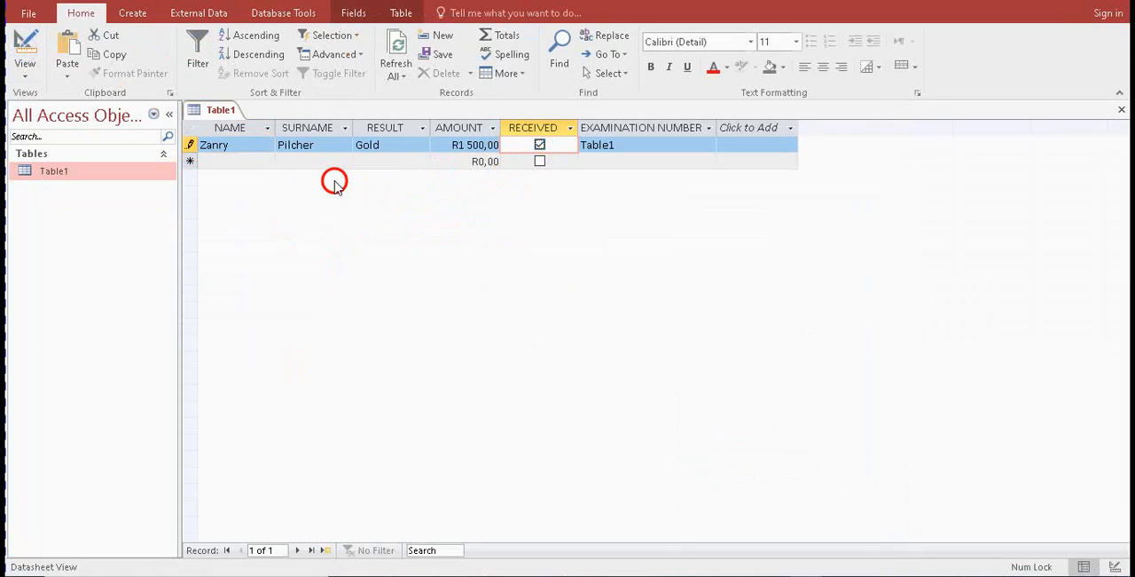
Start the Lookup Wizard for the RECEIVED field in Table1's Design View and choose to type in the list values
{"action": "left_click", "coordinate": [27, 46]}
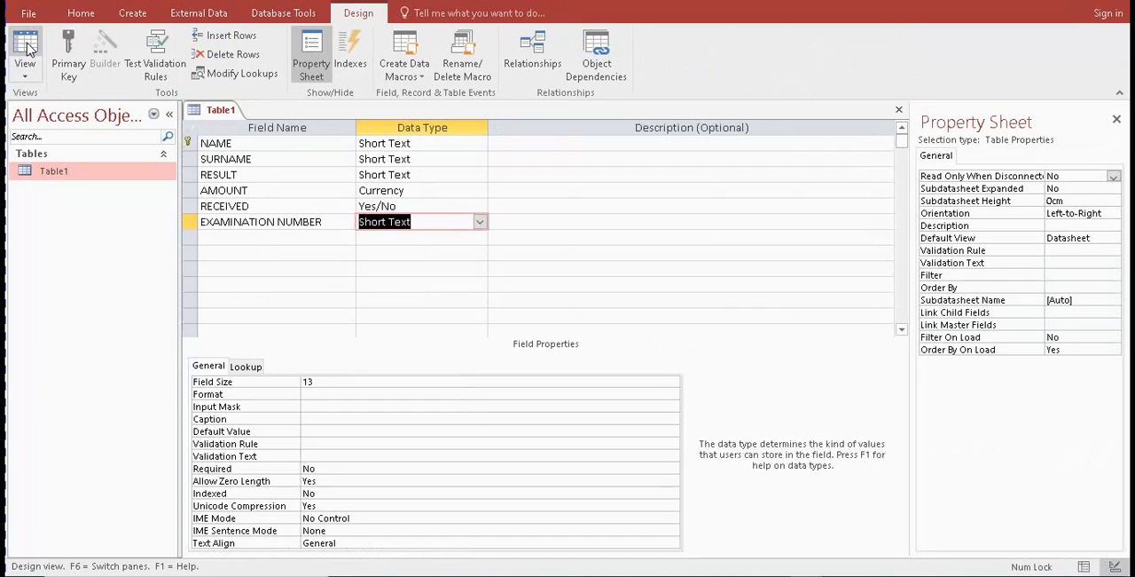
{"action": "left_click", "coordinate": [397, 207]}
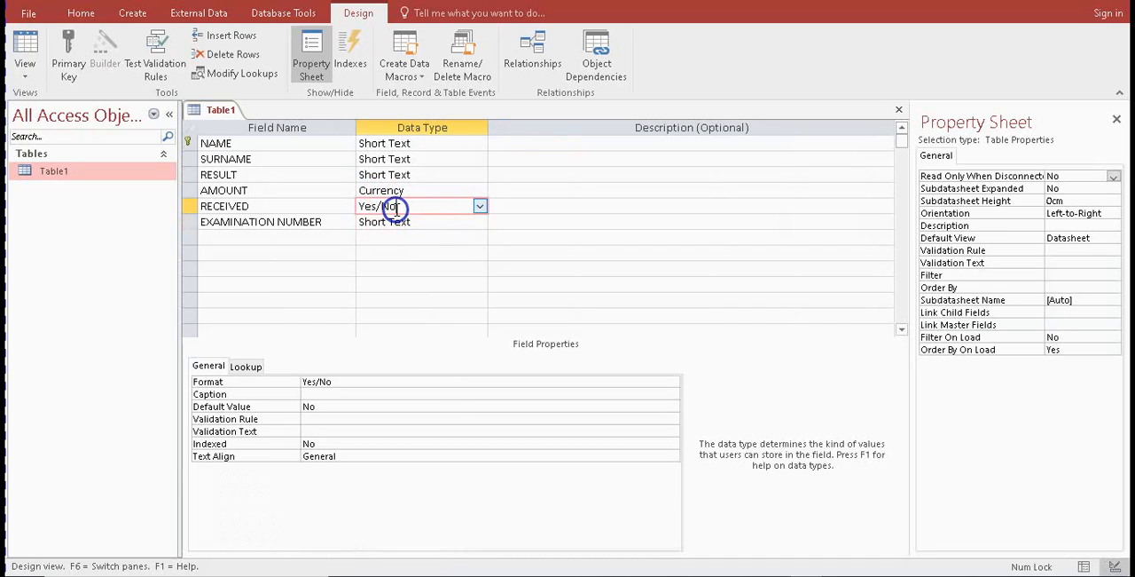
{"action": "left_click", "coordinate": [479, 208]}
{"action": "left_click", "coordinate": [426, 395]}
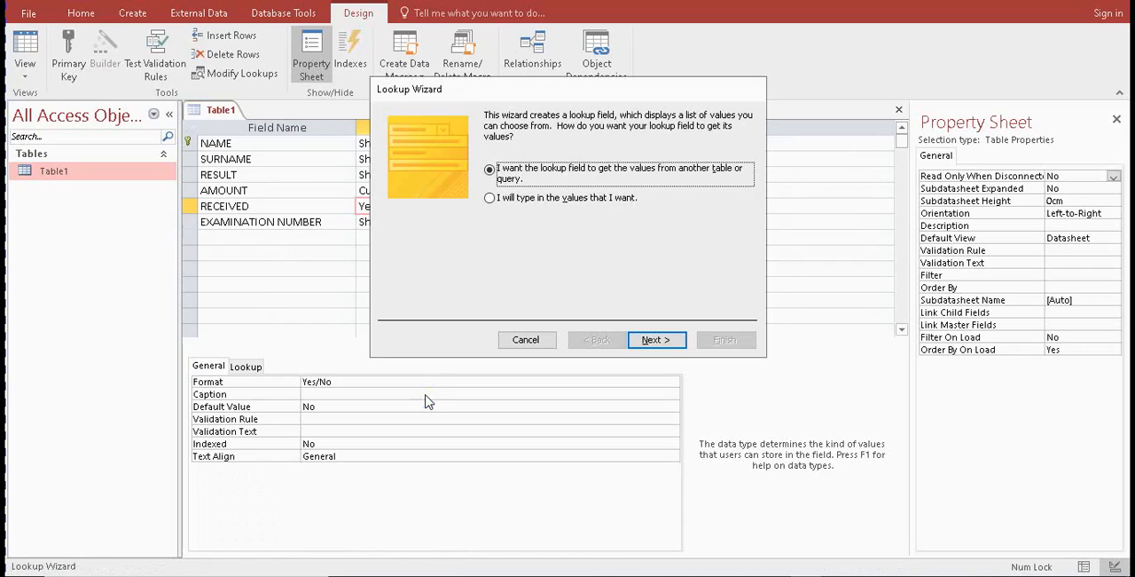
{"action": "left_click", "coordinate": [514, 197]}
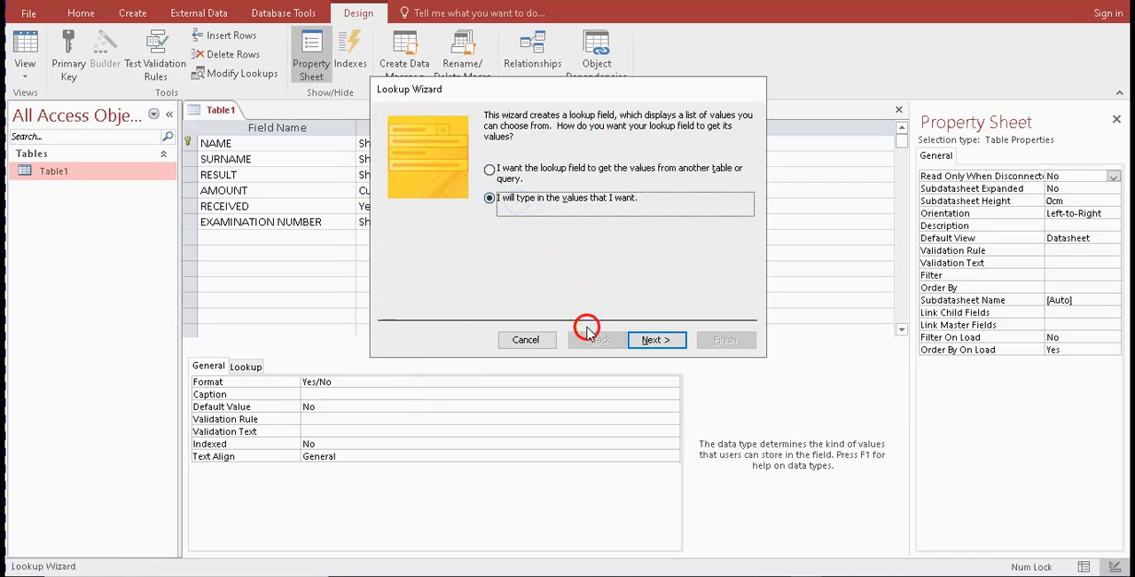
{"action": "left_click", "coordinate": [656, 340]}
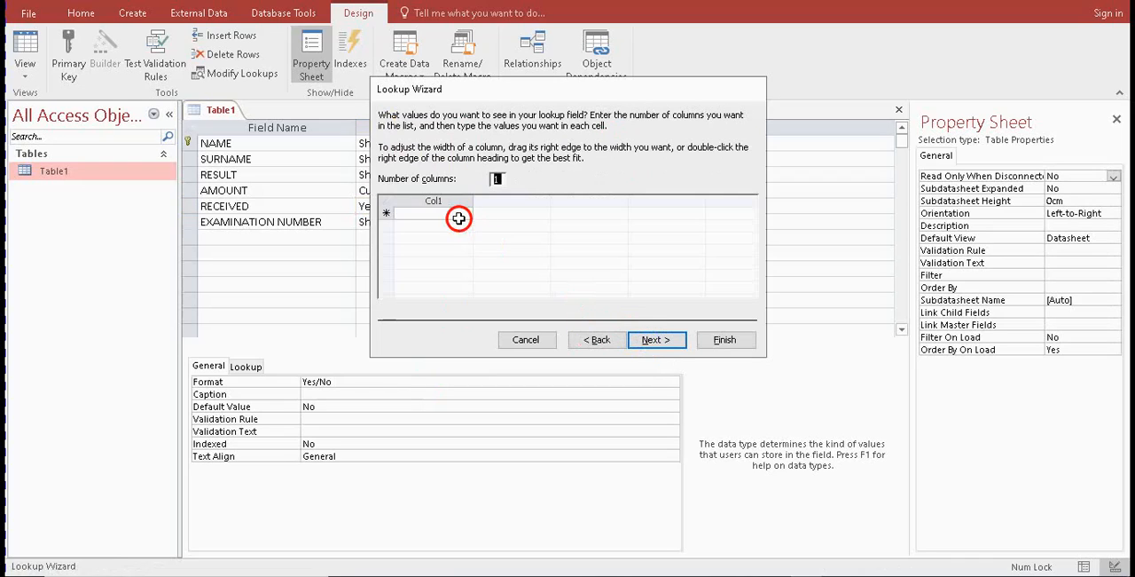
Enter Yes and No as the RECEIVED lookup values, finish the wizard and dismiss its message
{"action": "left_click", "coordinate": [451, 215]}
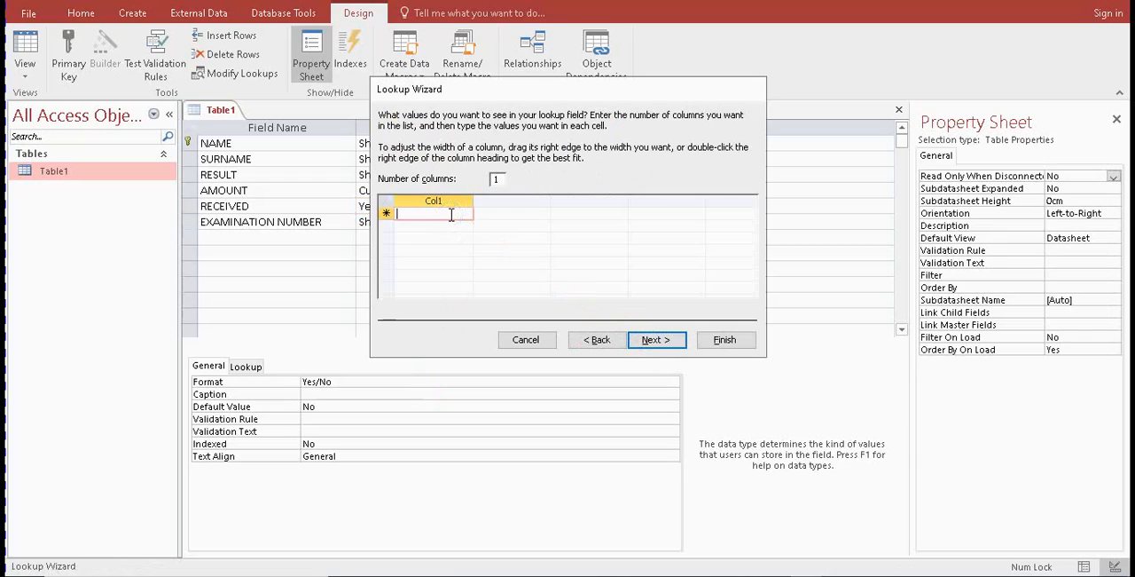
{"action": "type", "text": "Yes"}
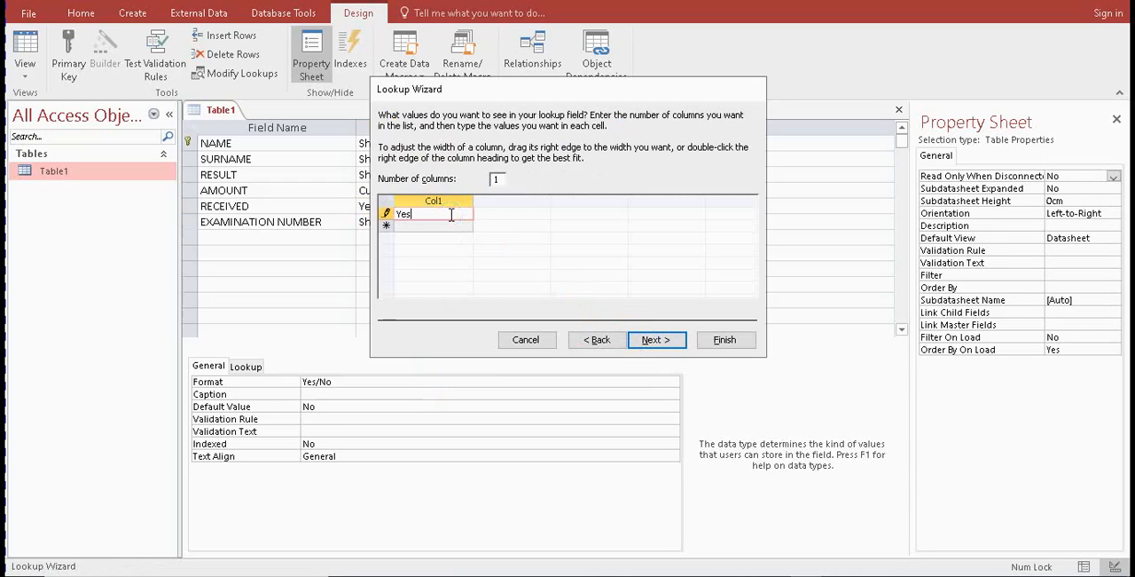
{"action": "left_click", "coordinate": [434, 226]}
{"action": "type", "text": "N"}
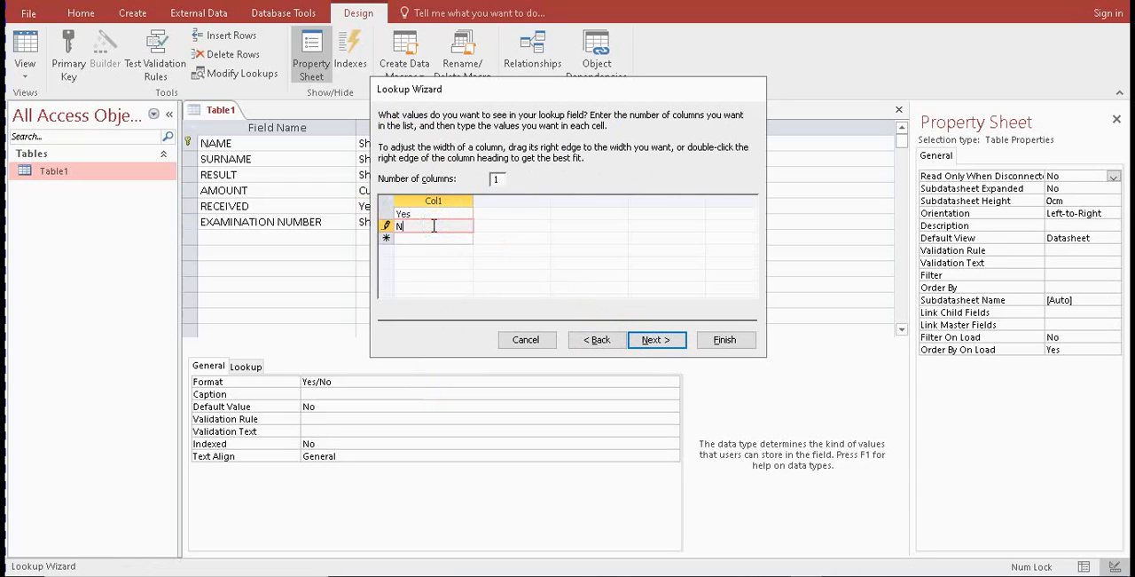
{"action": "type", "text": "o"}
{"action": "left_click", "coordinate": [657, 340]}
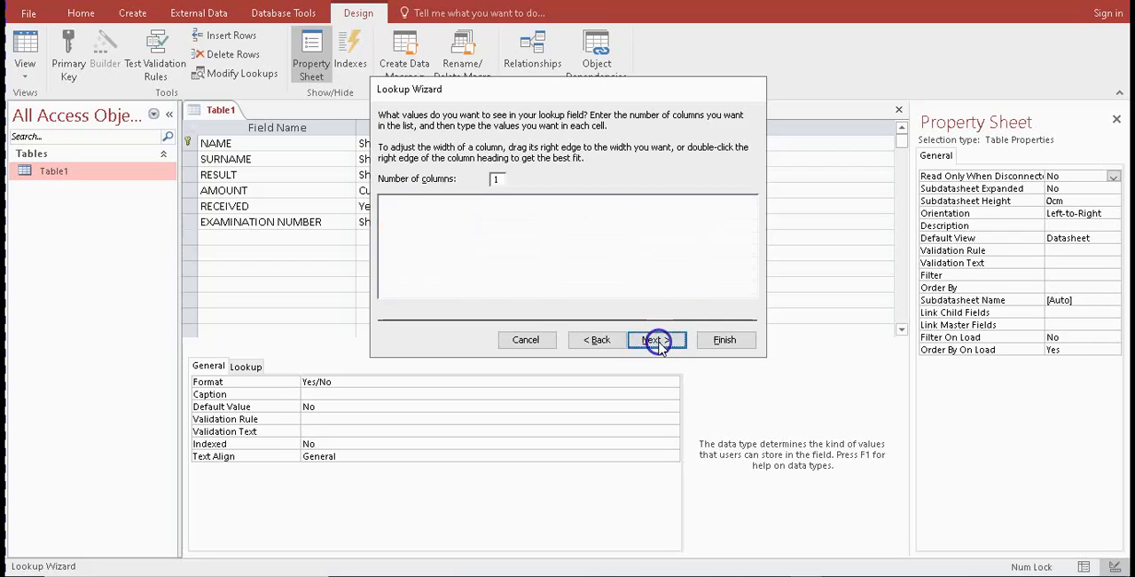
{"action": "left_click", "coordinate": [719, 342]}
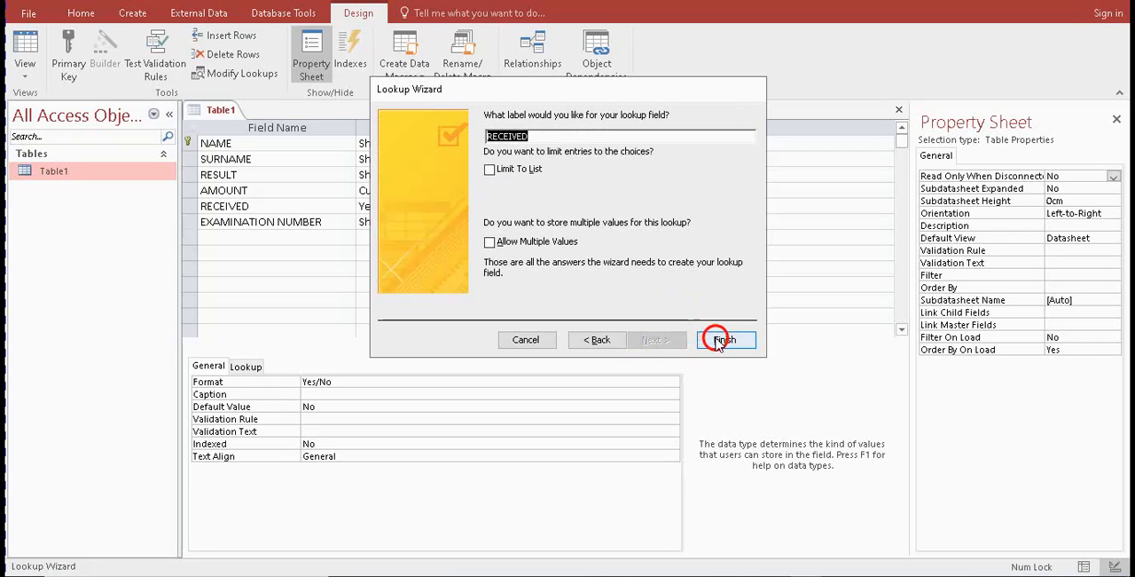
{"action": "left_click", "coordinate": [555, 331]}
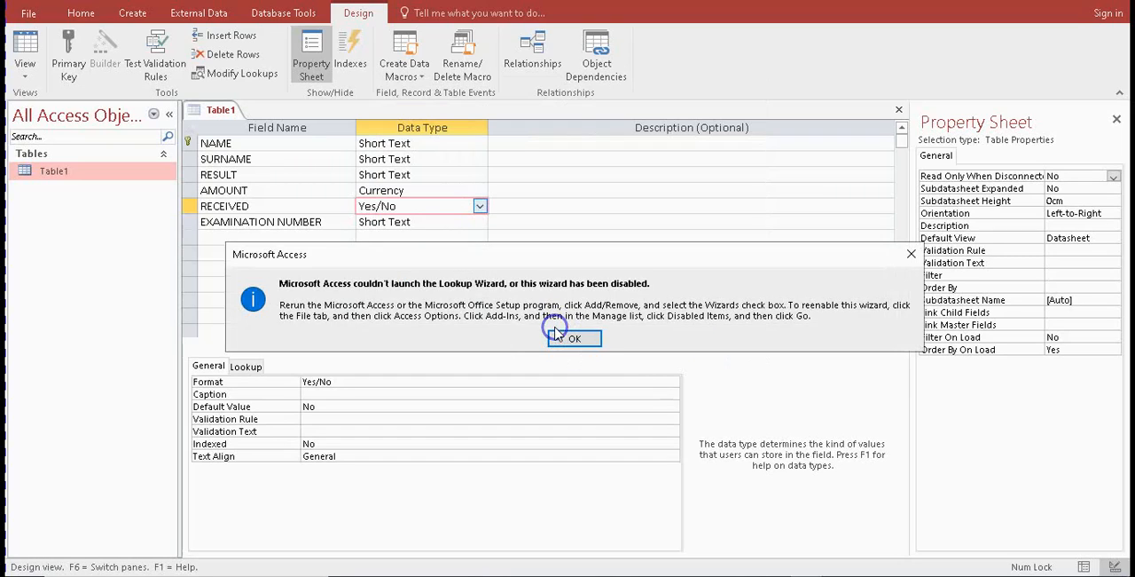
{"action": "left_click", "coordinate": [564, 335]}
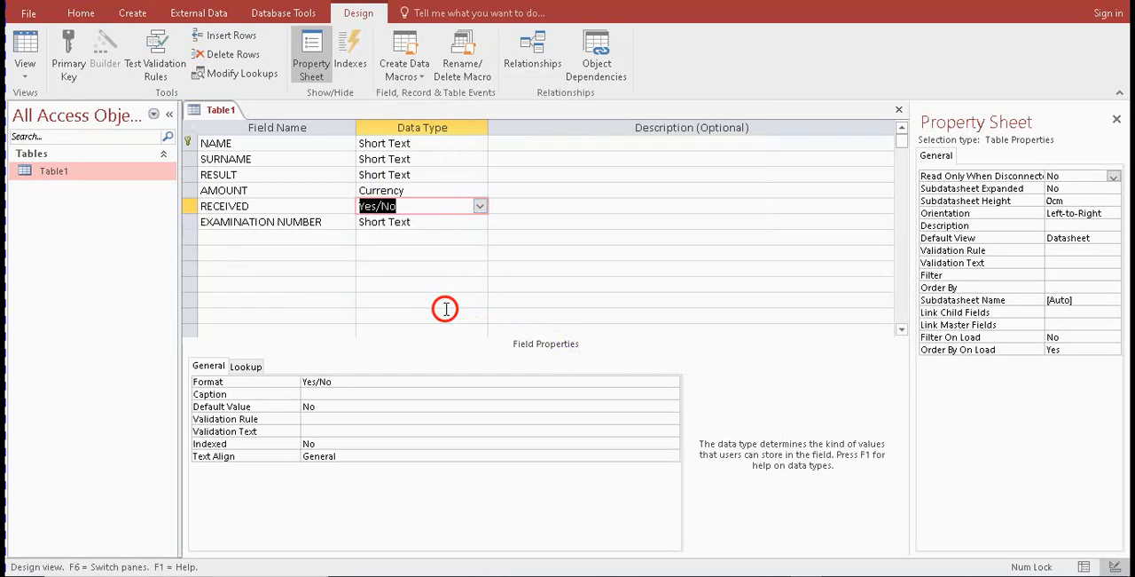
Save the Table1 design and check the RECEIVED field's list of choices in Datasheet View
{"action": "left_click", "coordinate": [17, 40]}
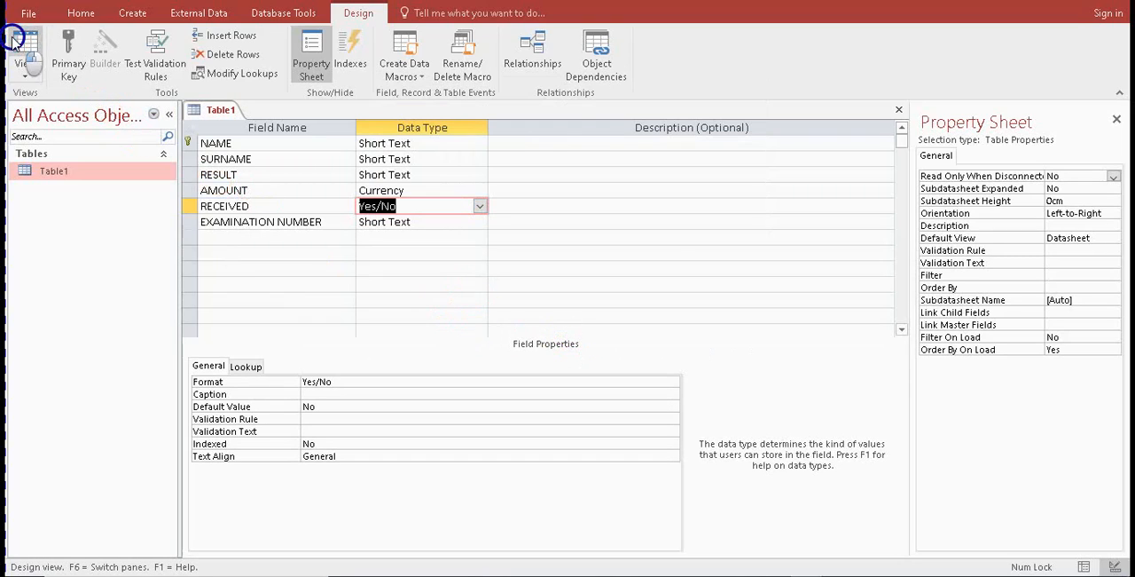
{"action": "left_click", "coordinate": [539, 334]}
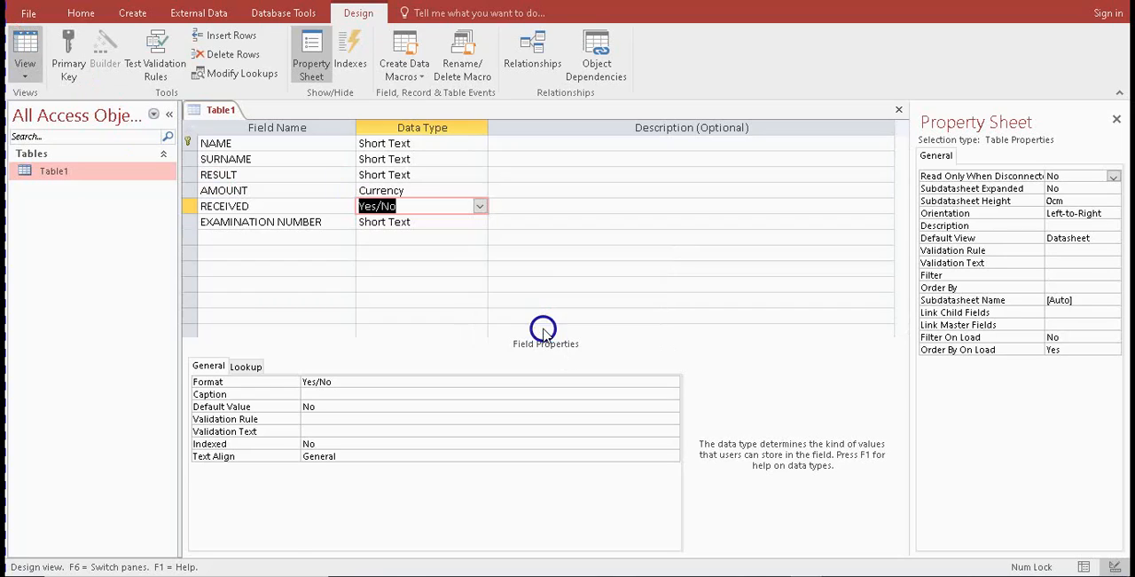
{"action": "left_click", "coordinate": [561, 144]}
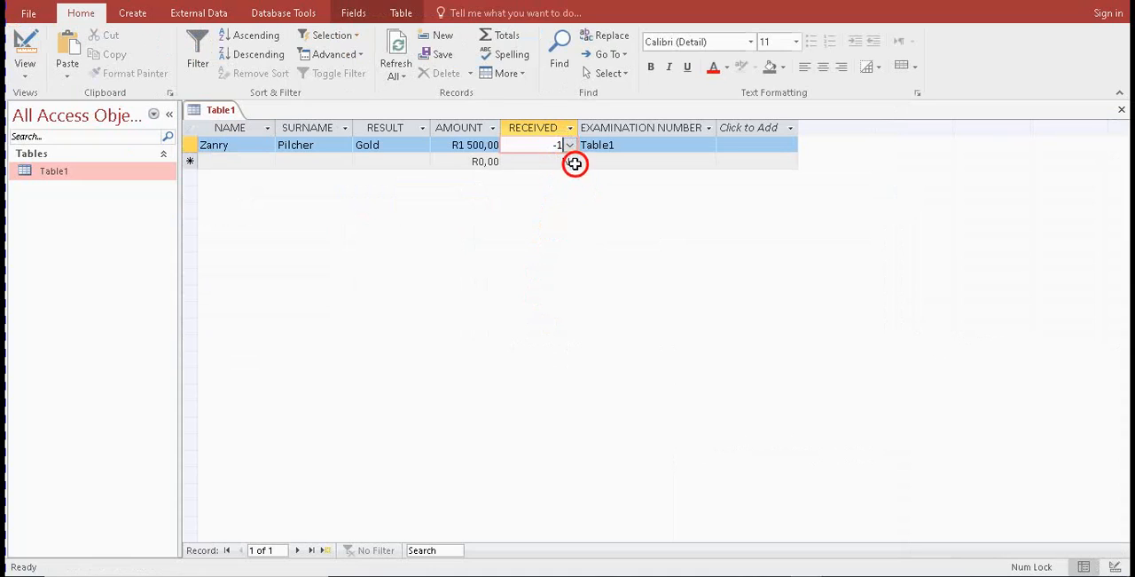
{"action": "left_click", "coordinate": [598, 162]}
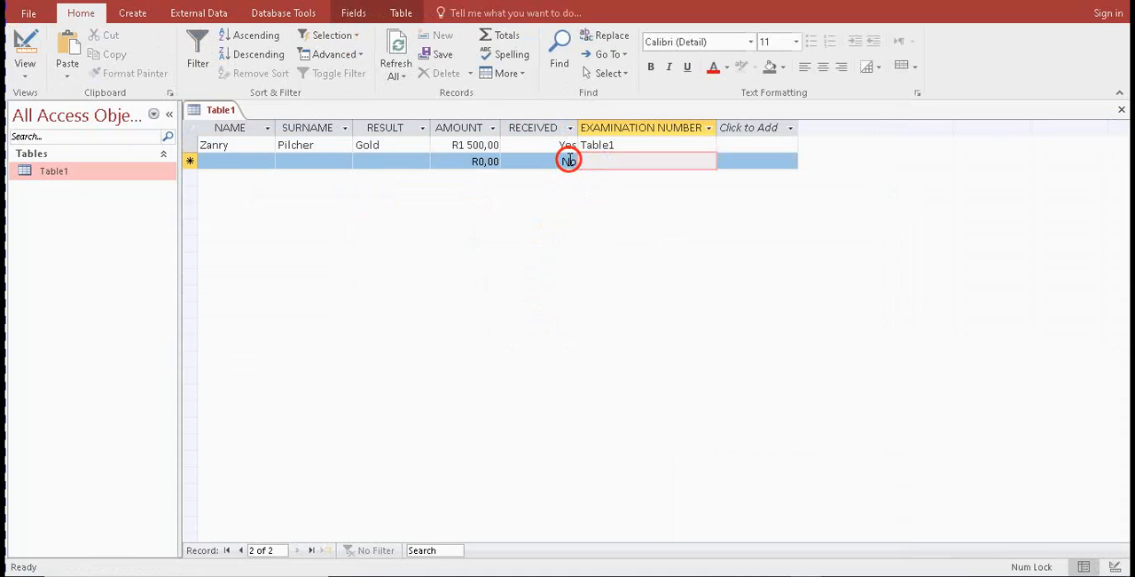
{"action": "left_click", "coordinate": [567, 162]}
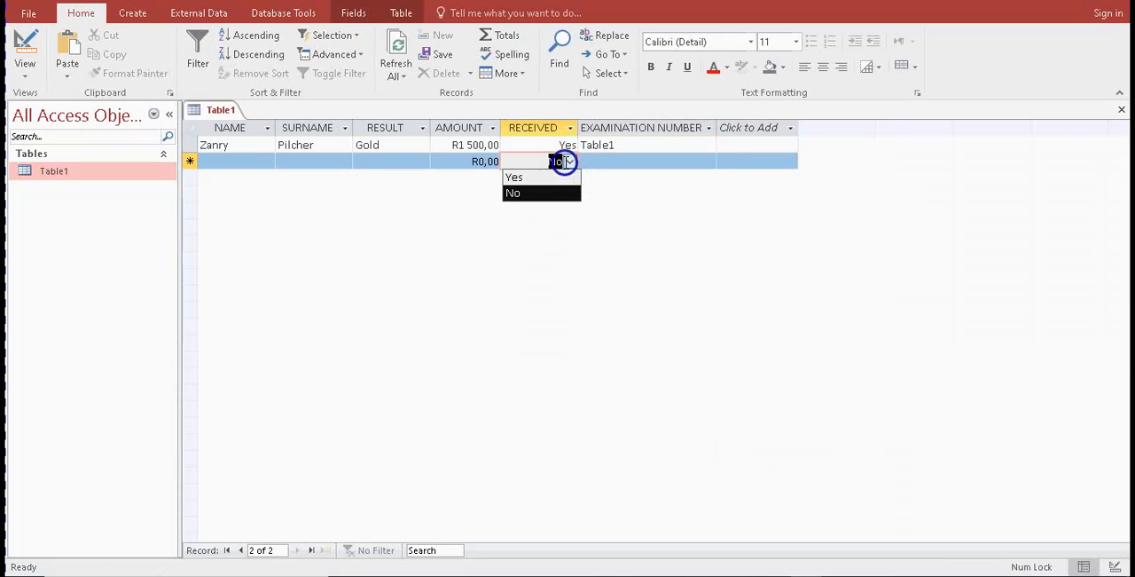
{"action": "left_click", "coordinate": [569, 162]}
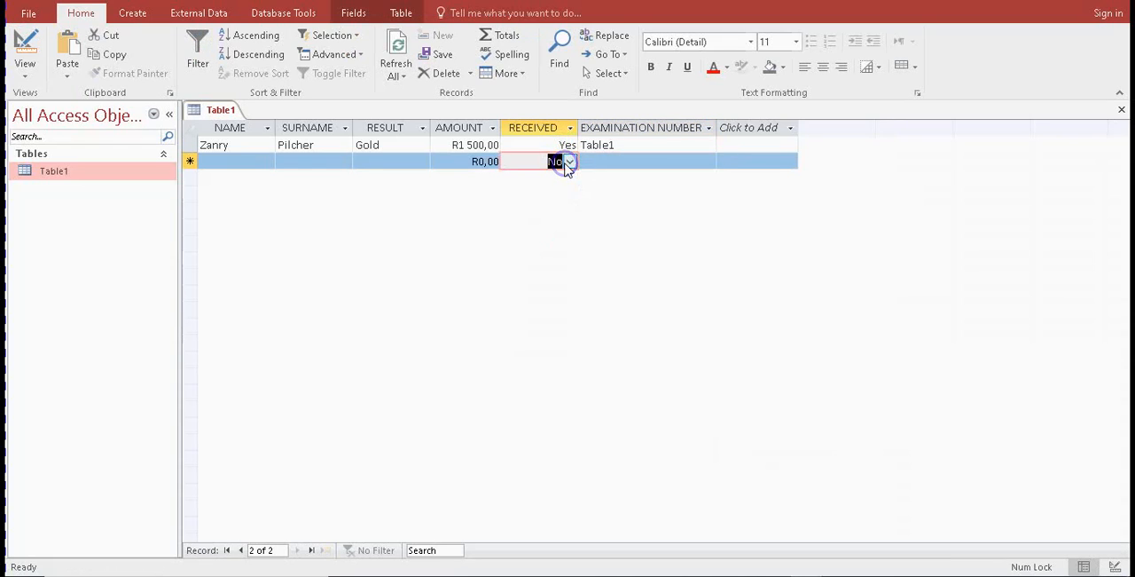
{"action": "left_click", "coordinate": [569, 162]}
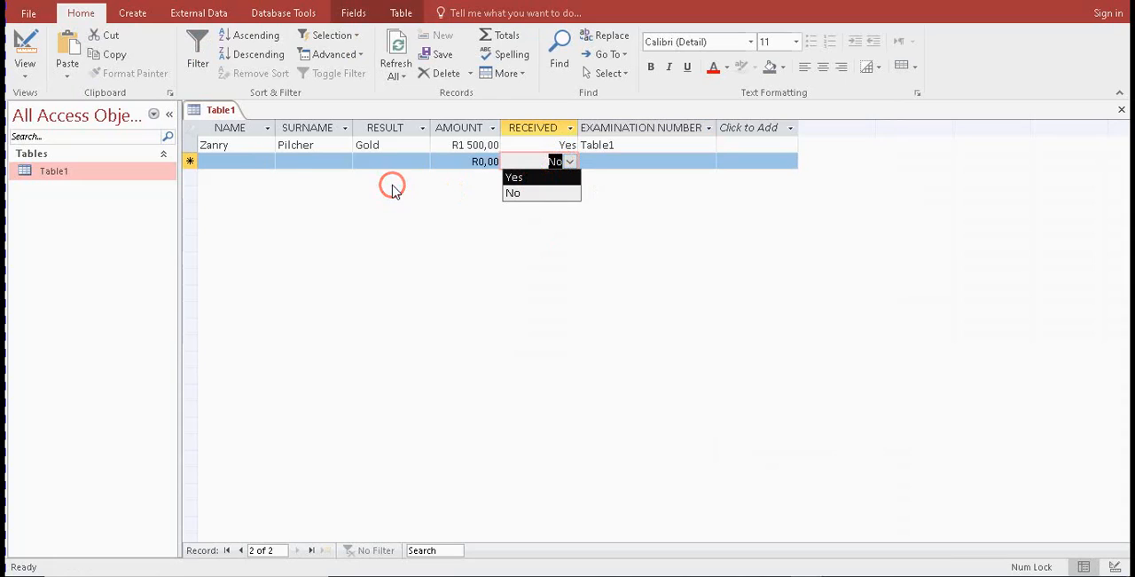
Begin the second record's NAME entry from the Question 8 list and place the question paper beside Table1
{"action": "left_click", "coordinate": [262, 165]}
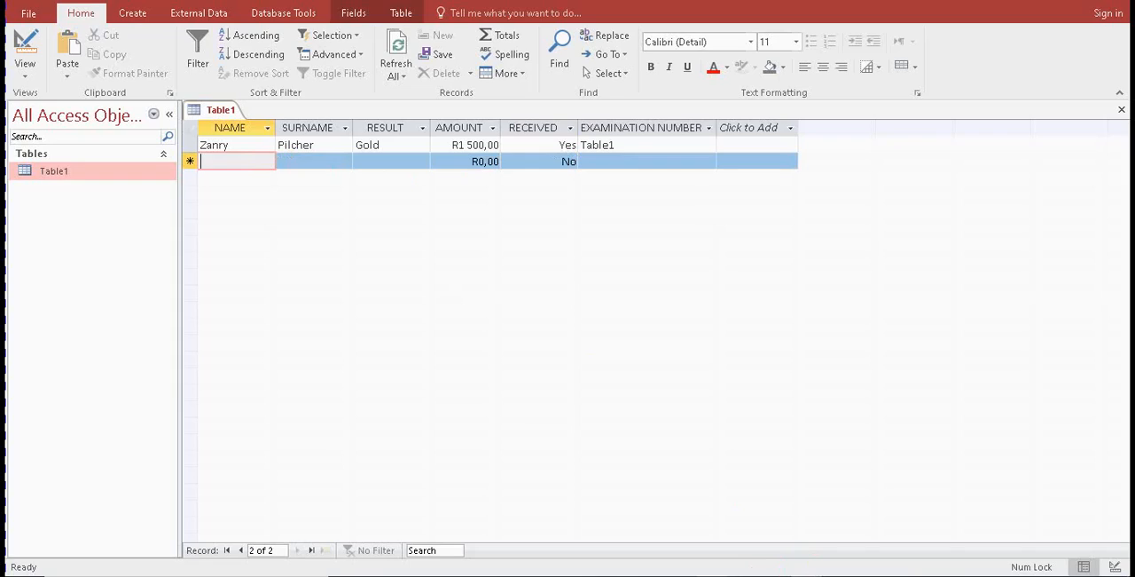
{"action": "left_click", "coordinate": [713, 575]}
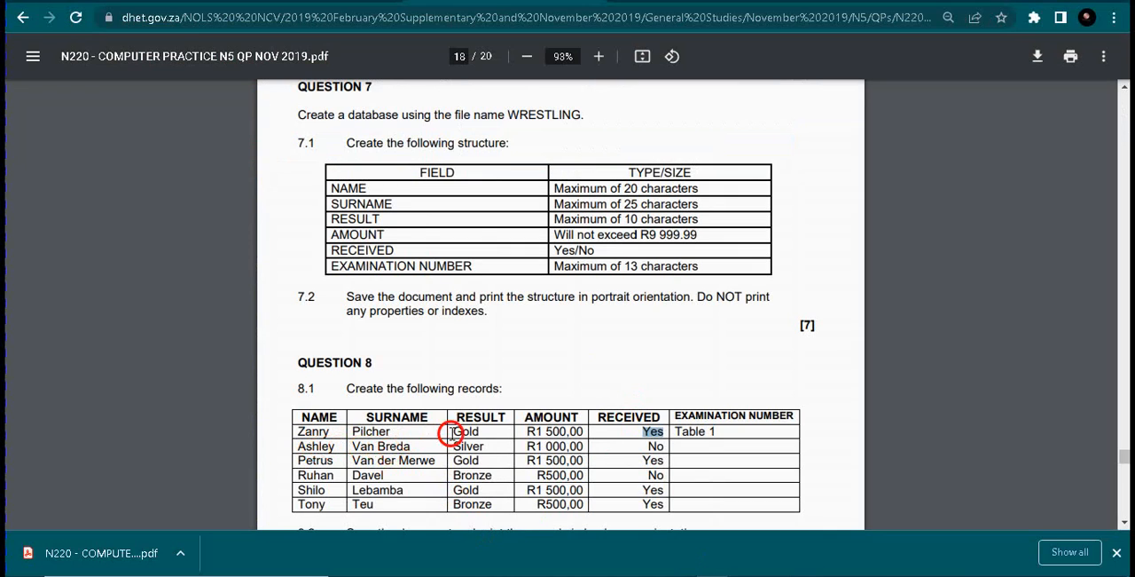
{"action": "left_click", "coordinate": [808, 575]}
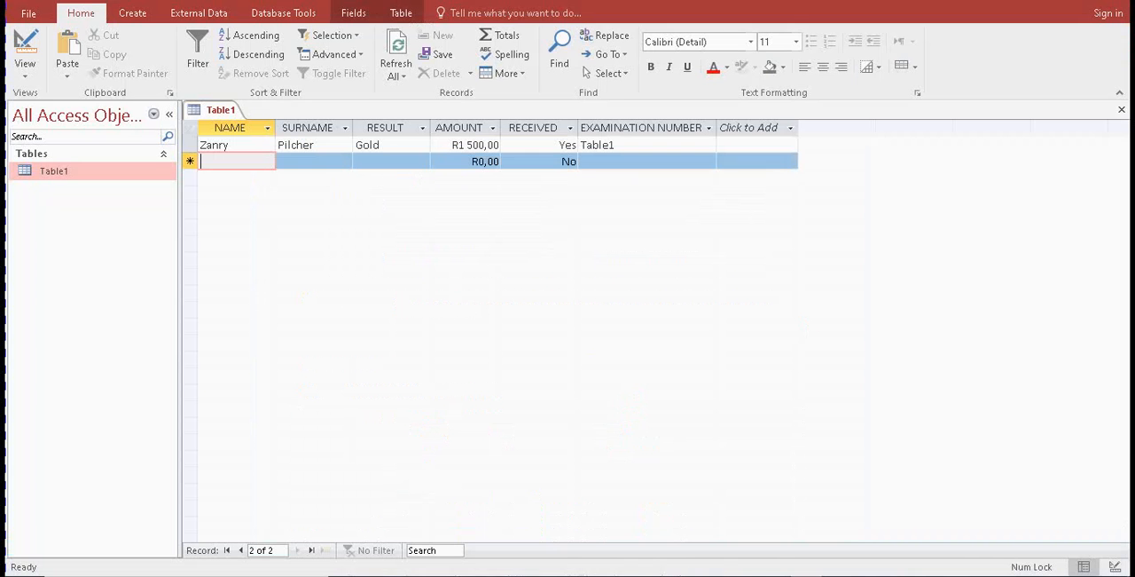
{"action": "type", "text": "As"}
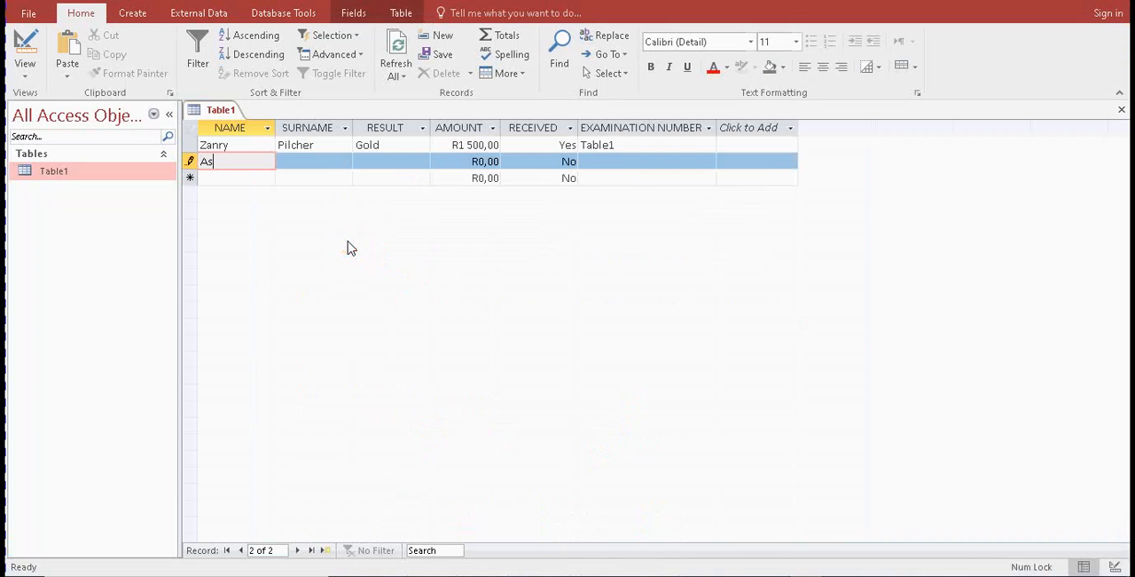
{"action": "type", "text": "hely"}
{"action": "key", "text": "BackSpace"}
{"action": "key", "text": "BackSpace"}
{"action": "key", "text": "BackSpace"}
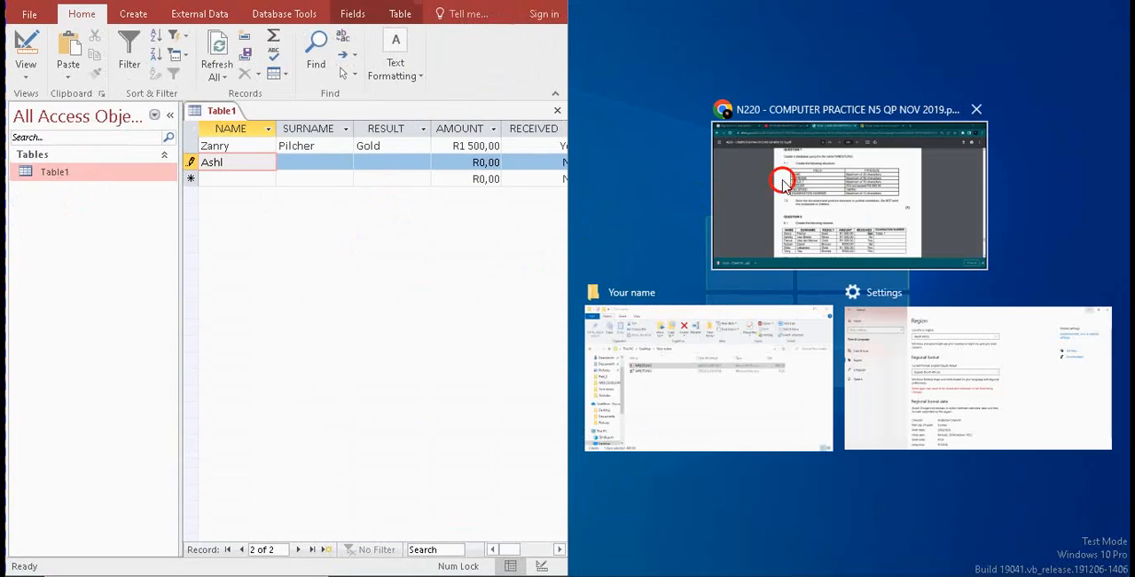
{"action": "left_click", "coordinate": [857, 228]}
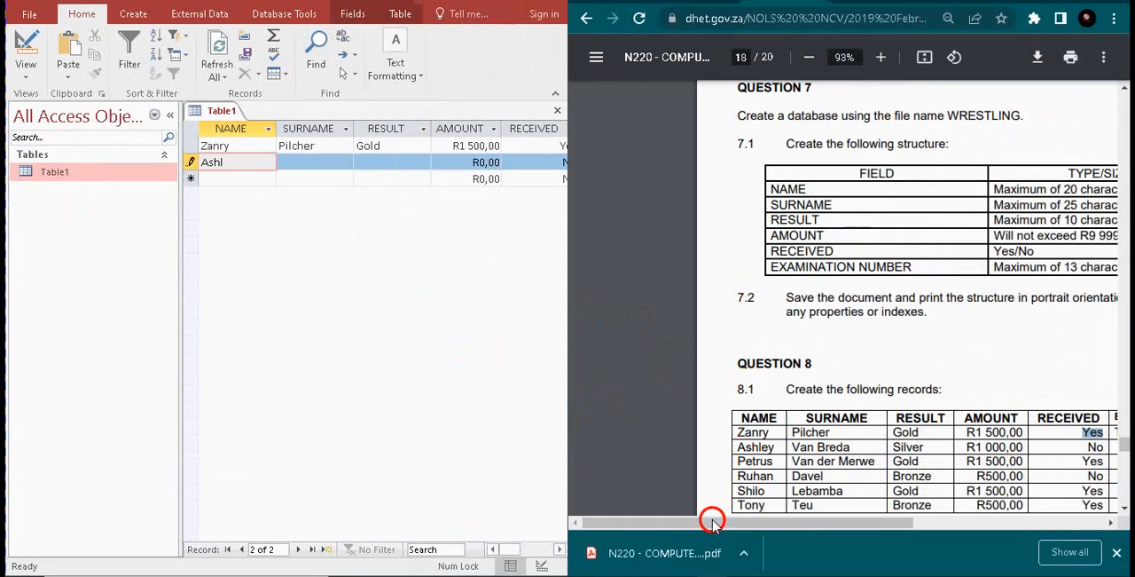
{"action": "left_click_drag", "start_coordinate": [704, 526], "coordinate": [783, 523]}
Complete the second record's first name and enter its surname from the question paper
{"action": "left_click", "coordinate": [230, 163]}
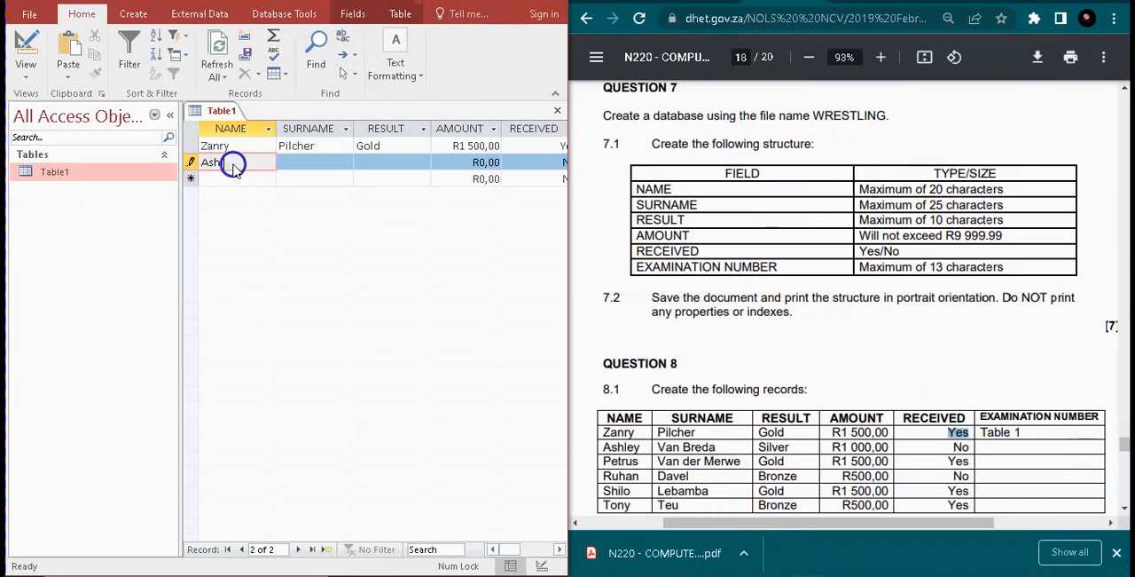
{"action": "type", "text": "ey"}
{"action": "key", "text": "Tab"}
{"action": "type", "text": "Van Breda"}
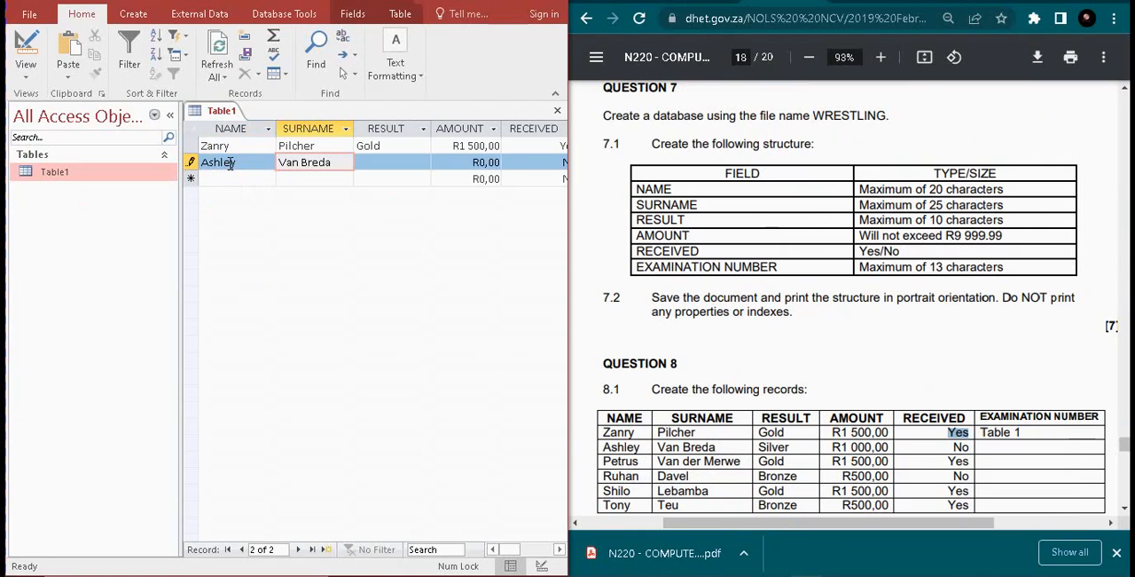
{"action": "key", "text": "Tab"}
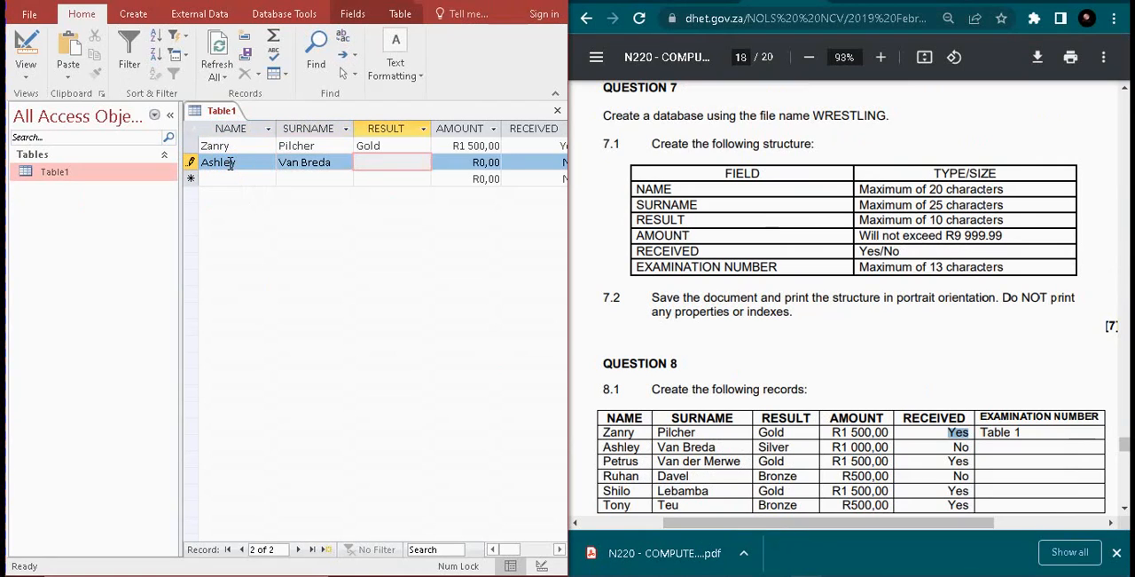
Set the second record's RESULT to Silver and AMOUNT to 1 000, keeping RECEIVED as No
{"action": "type", "text": "Silver"}
{"action": "key", "text": "Tab"}
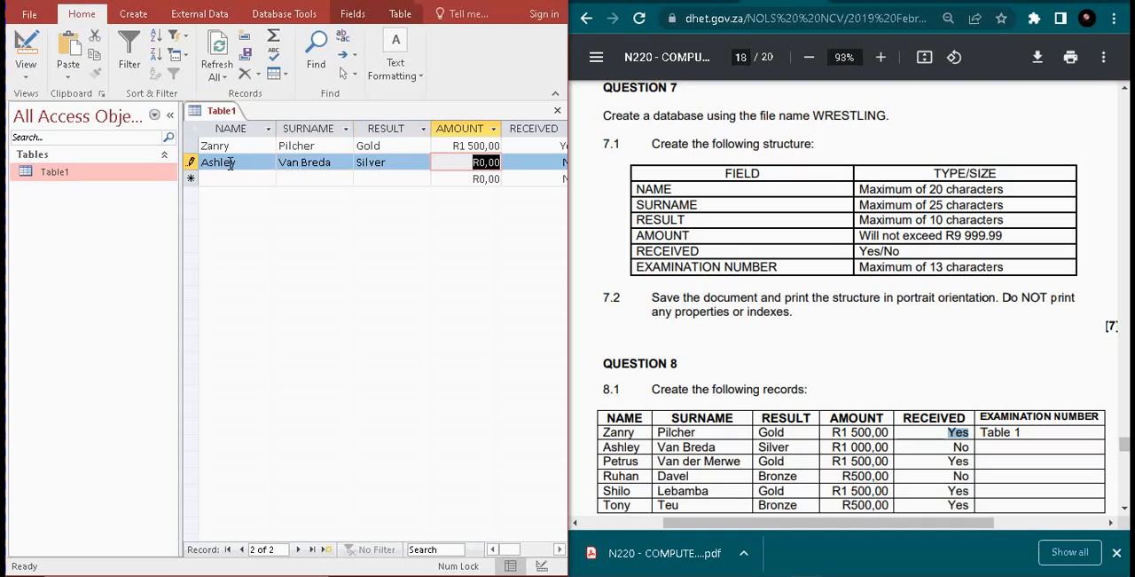
{"action": "type", "text": "1 000,"}
{"action": "key", "text": "Tab"}
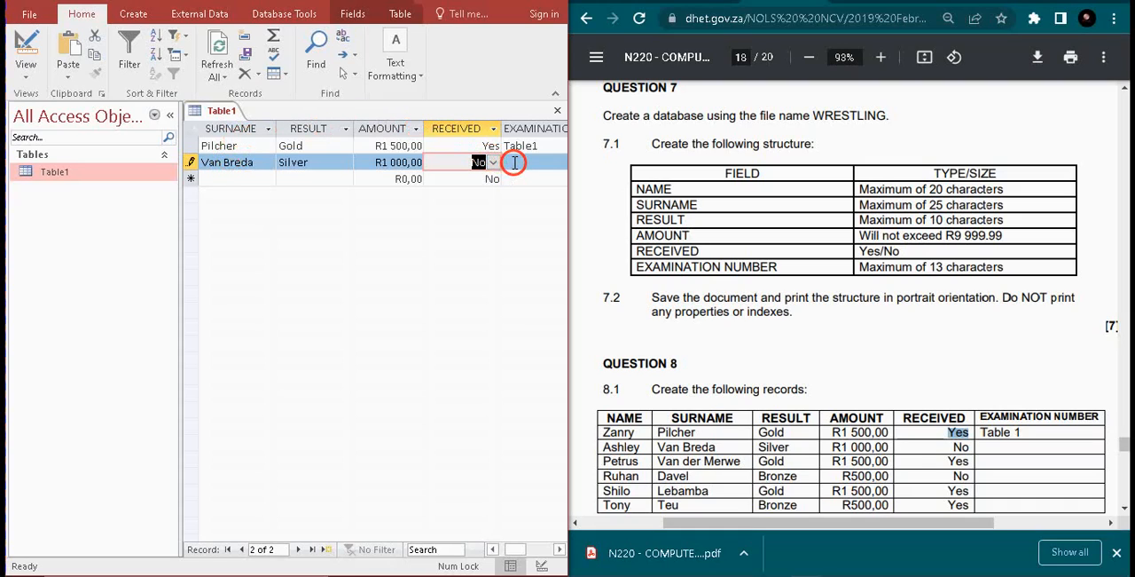
Start a third record in Table1 and enter the first name and surname given in the question paper
{"action": "left_click", "coordinate": [264, 180]}
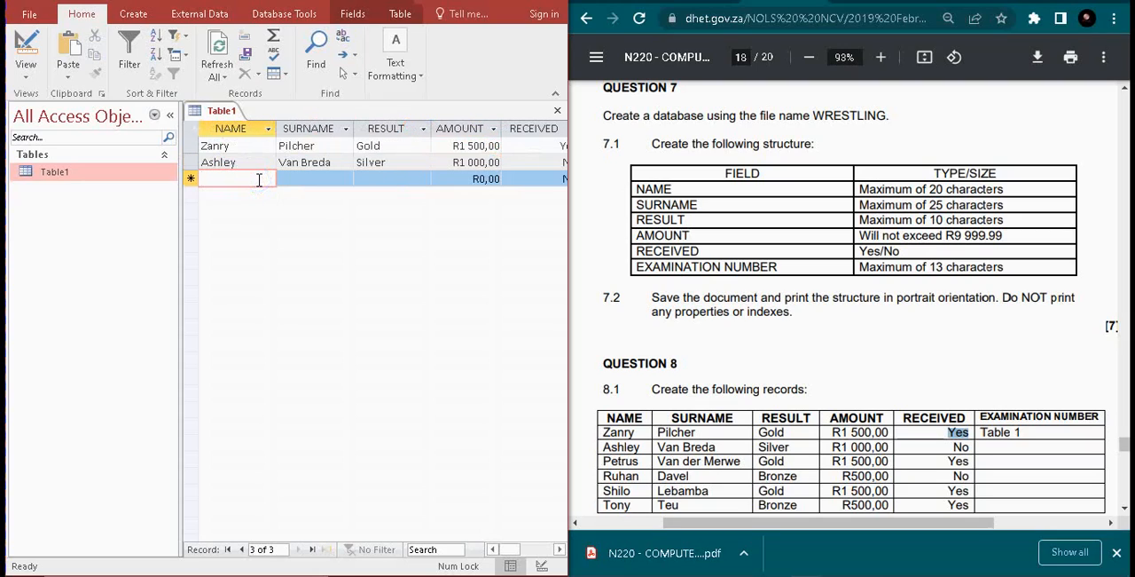
{"action": "type", "text": "Petrus"}
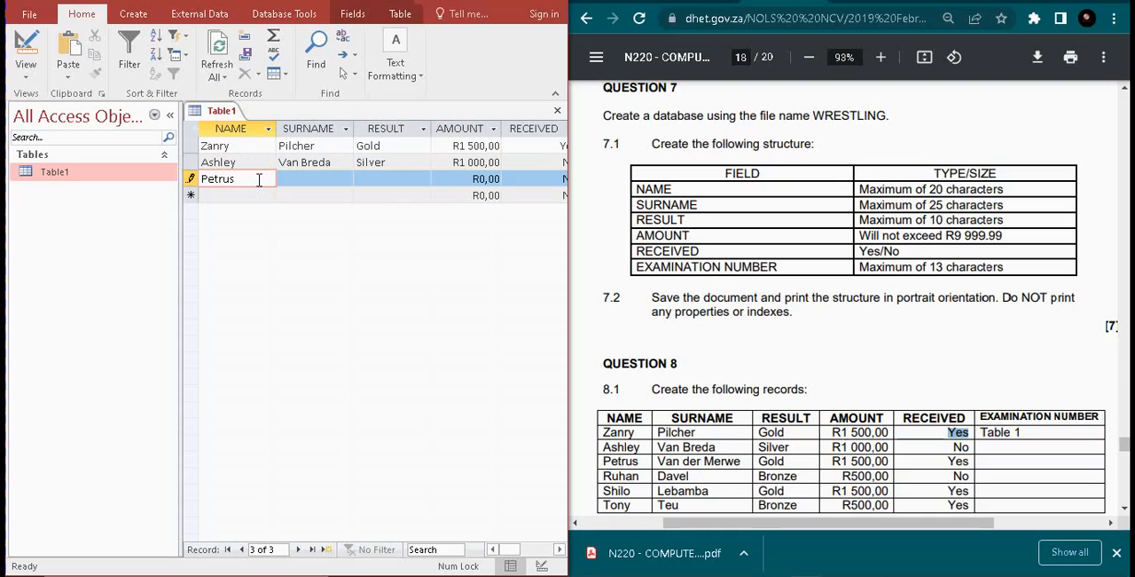
{"action": "key", "text": "Tab"}
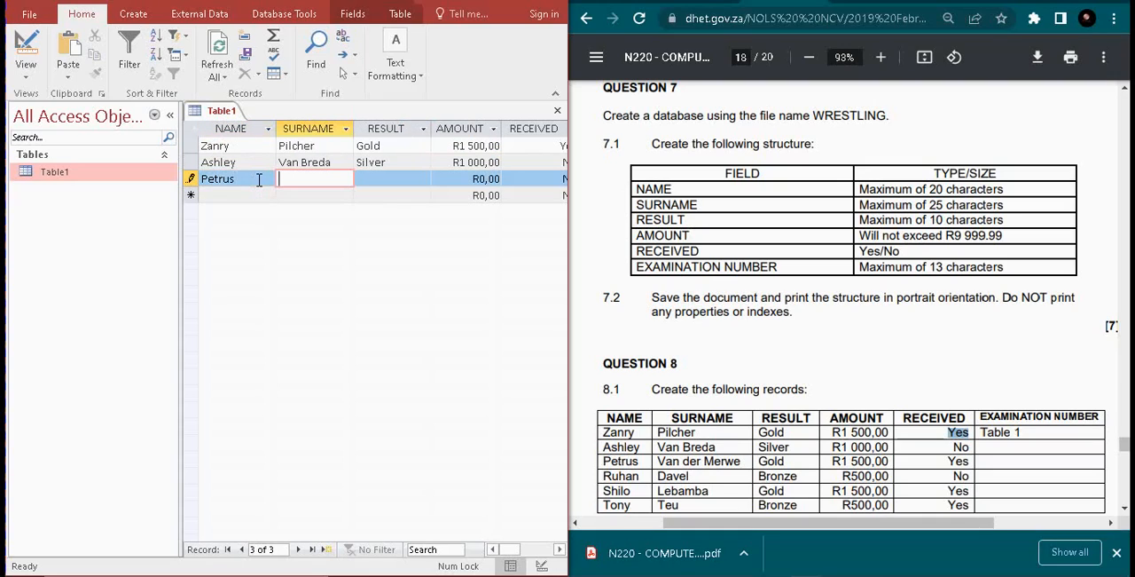
{"action": "type", "text": "Van der Merwe"}
{"action": "key", "text": "Tab"}
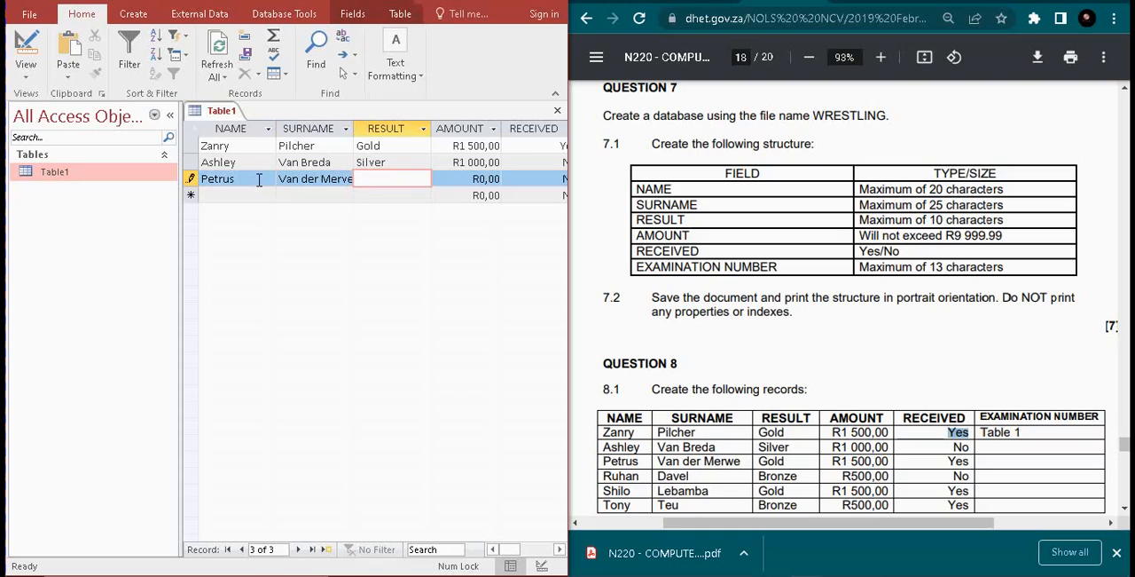
Set the third record's RESULT to Gold, AMOUNT to 1 500 and RECEIVED to Yes
{"action": "type", "text": "F"}
{"action": "key", "text": "BackSpace"}
{"action": "type", "text": "Gold"}
{"action": "key", "text": "Tab"}
{"action": "type", "text": "1 500,"}
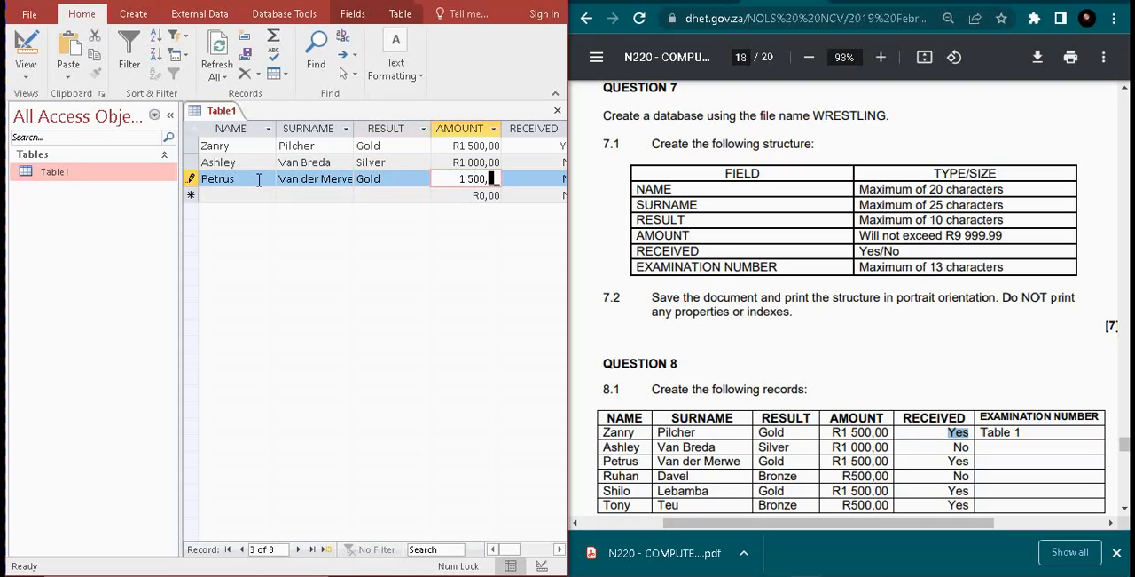
{"action": "key", "text": "Tab"}
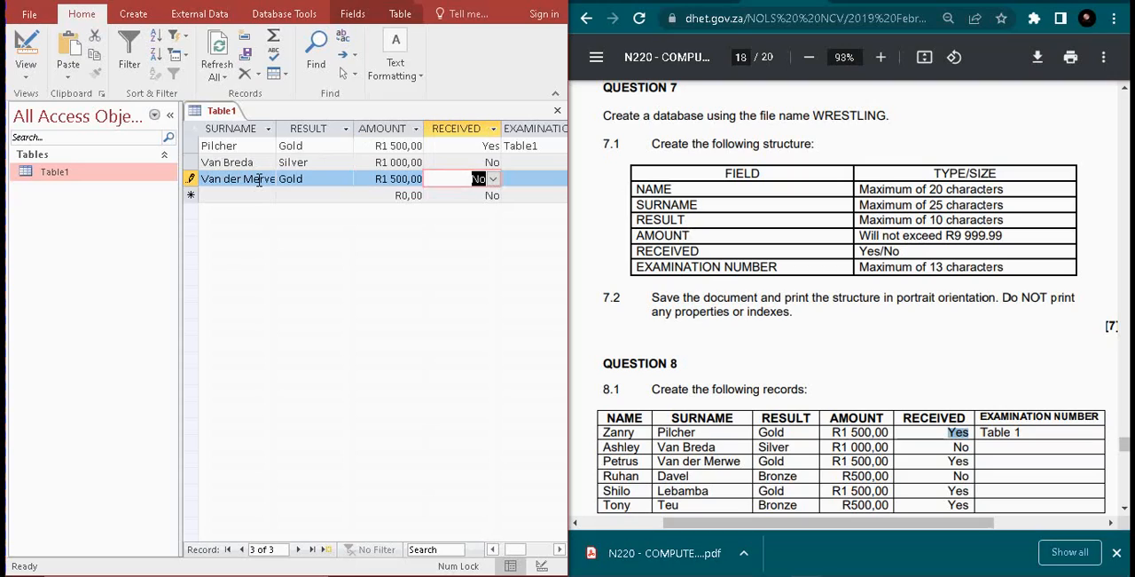
{"action": "type", "text": "Yes"}
{"action": "key", "text": "Tab"}
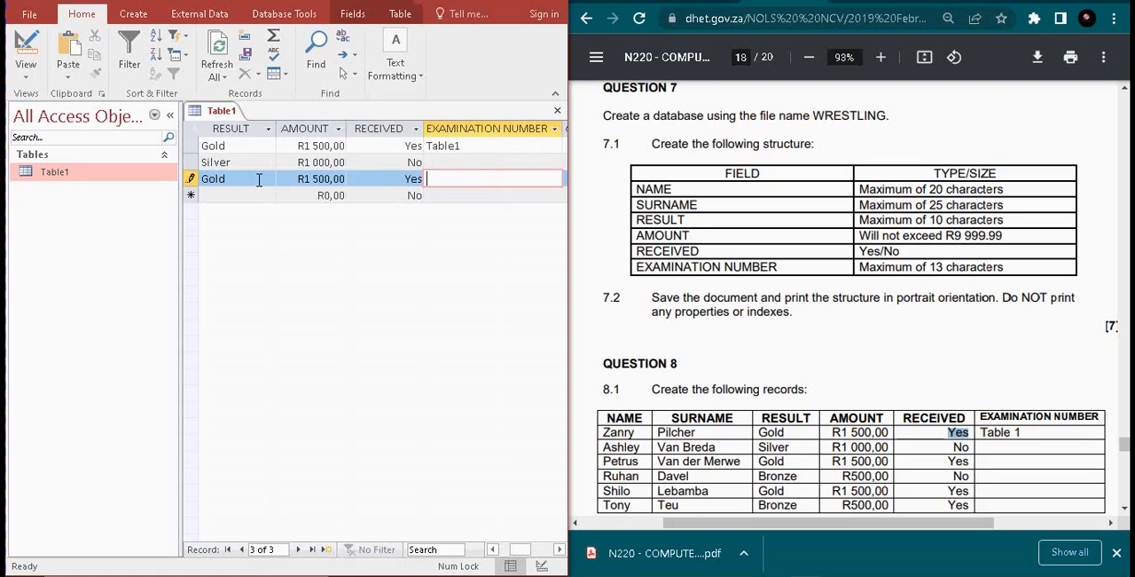
{"action": "key", "text": "Down"}
{"action": "key", "text": "Left"}
{"action": "key", "text": "Left"}
{"action": "key", "text": "Left"}
{"action": "key", "text": "Left"}
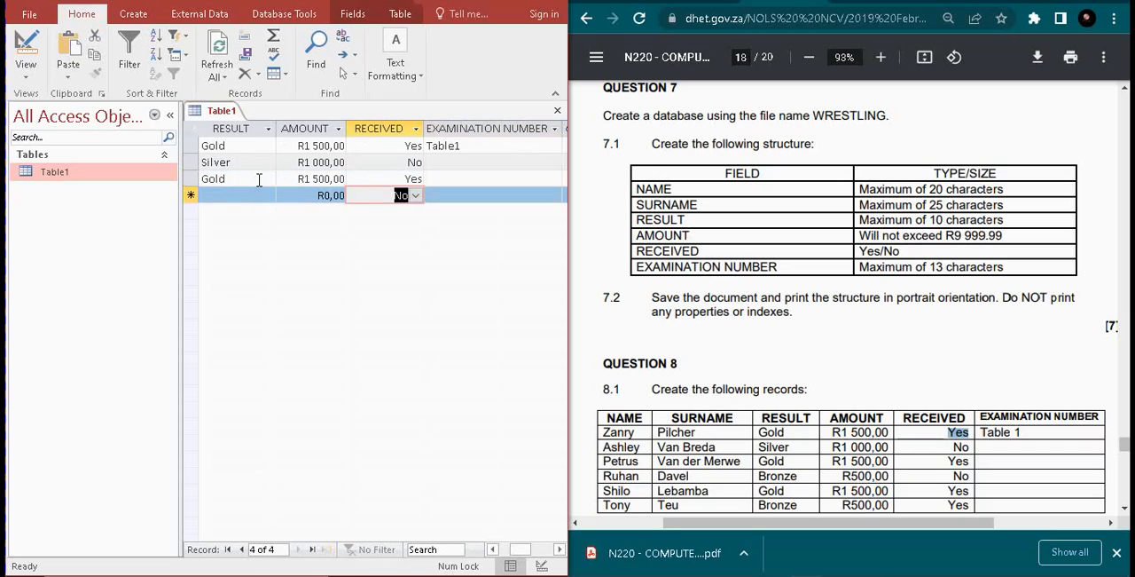
{"action": "key", "text": "Left"}
{"action": "key", "text": "Left"}
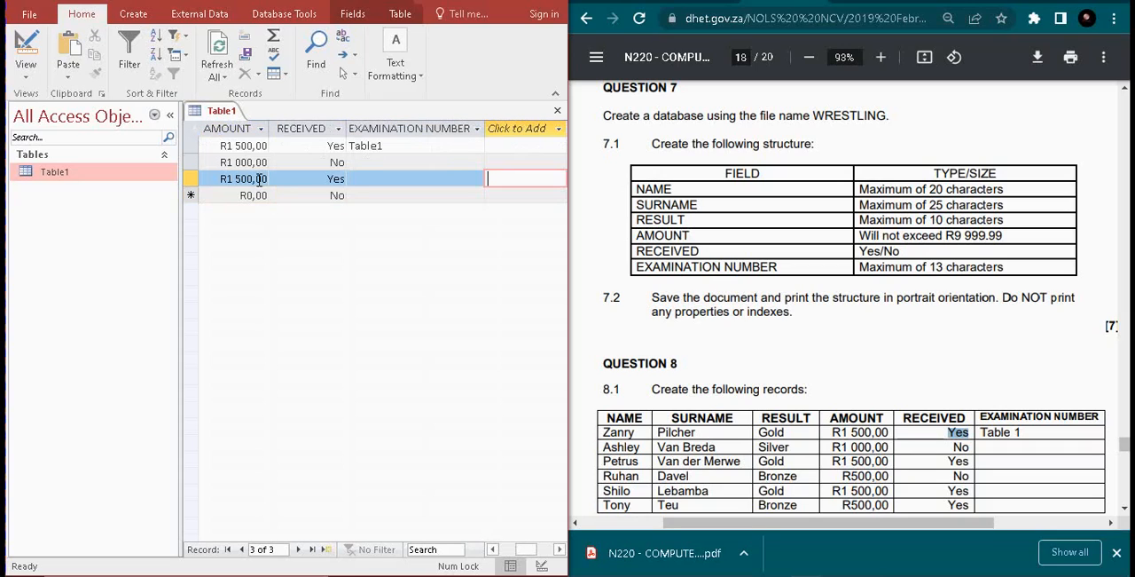
{"action": "key", "text": "Down"}
{"action": "key", "text": "Left"}
{"action": "key", "text": "Left"}
{"action": "key", "text": "Left"}
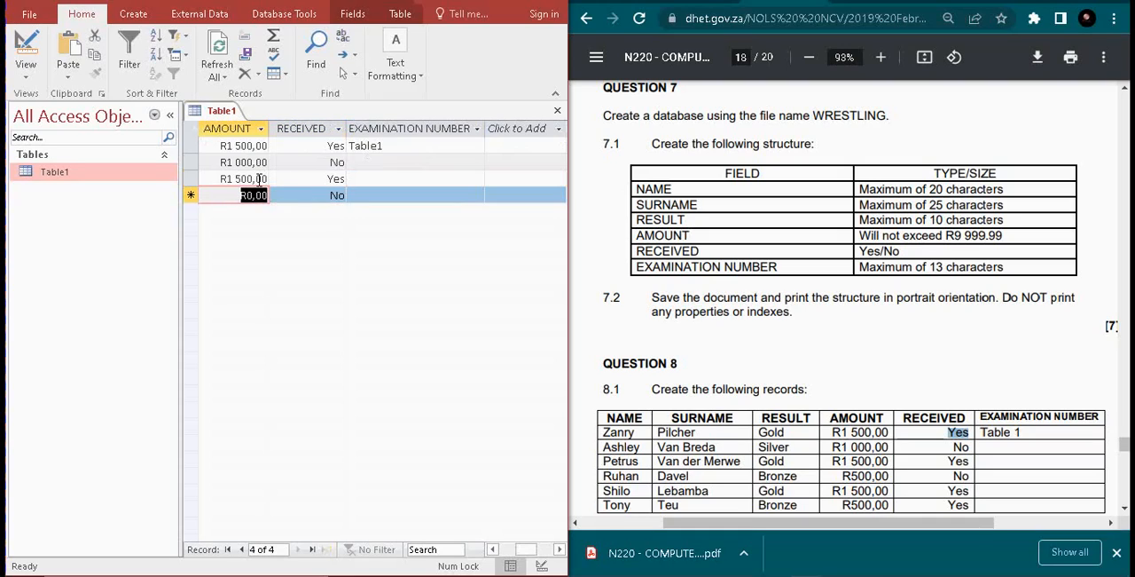
{"action": "type", "text": "R"}
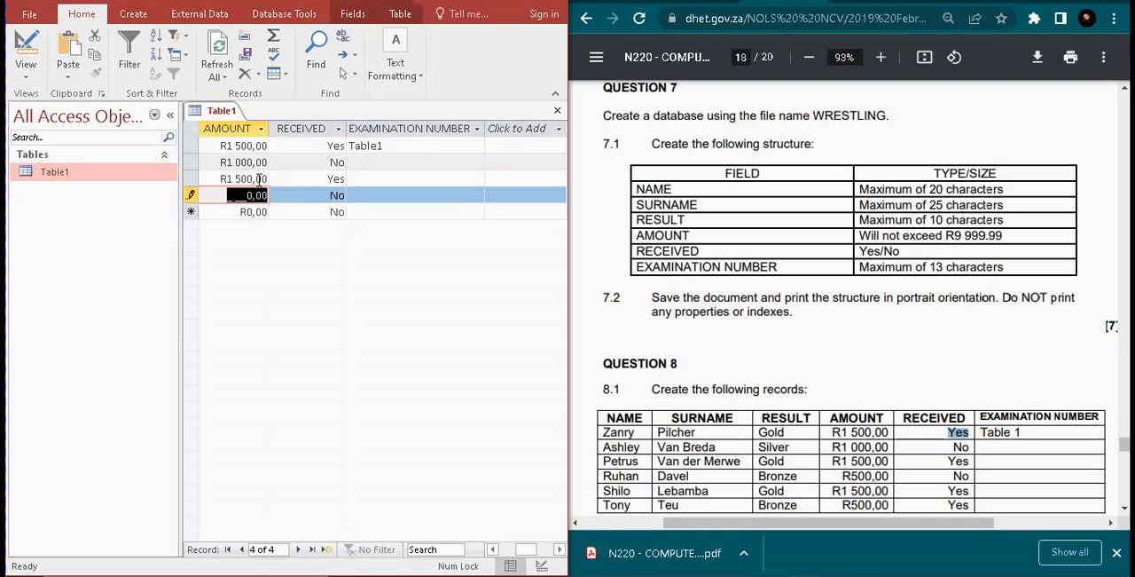
{"action": "key", "text": "Left"}
{"action": "key", "text": "Left"}
{"action": "key", "text": "Left"}
{"action": "key", "text": "Left"}
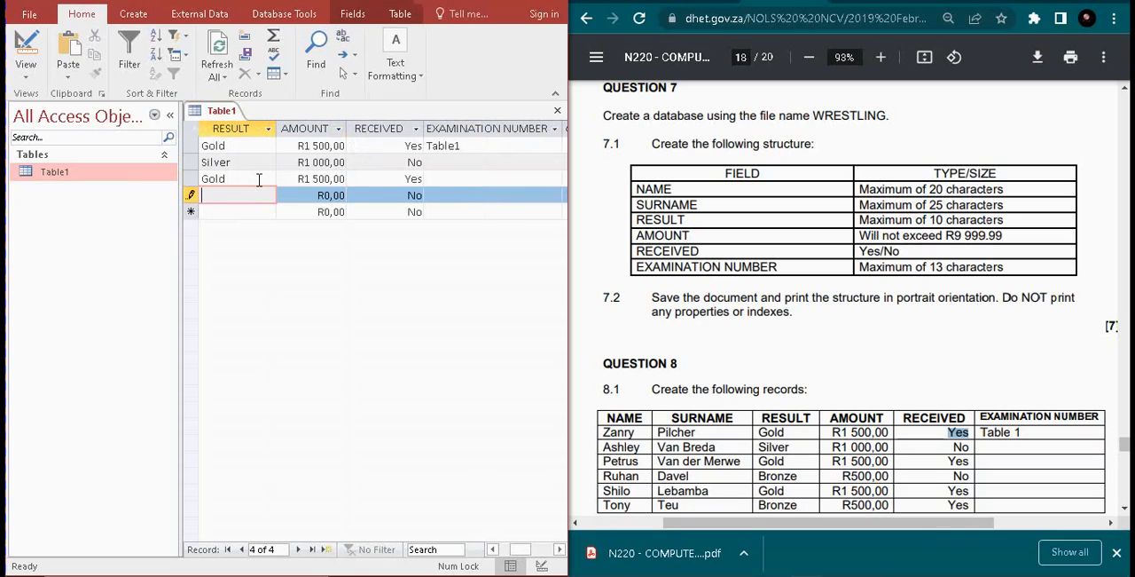
{"action": "key", "text": "Tab"}
{"action": "key", "text": "Tab"}
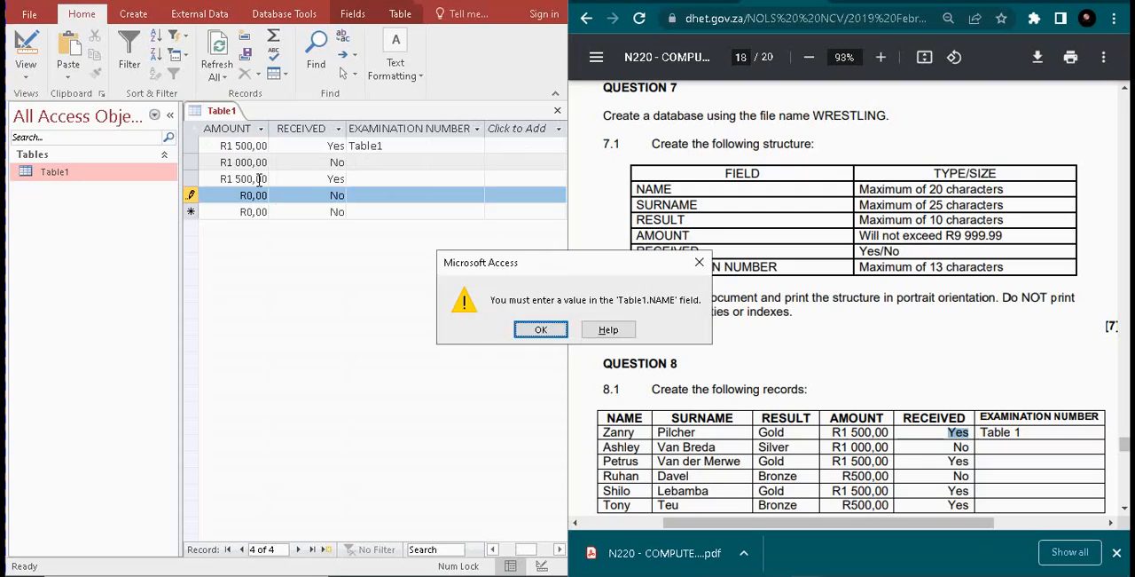
{"action": "key", "text": "Return"}
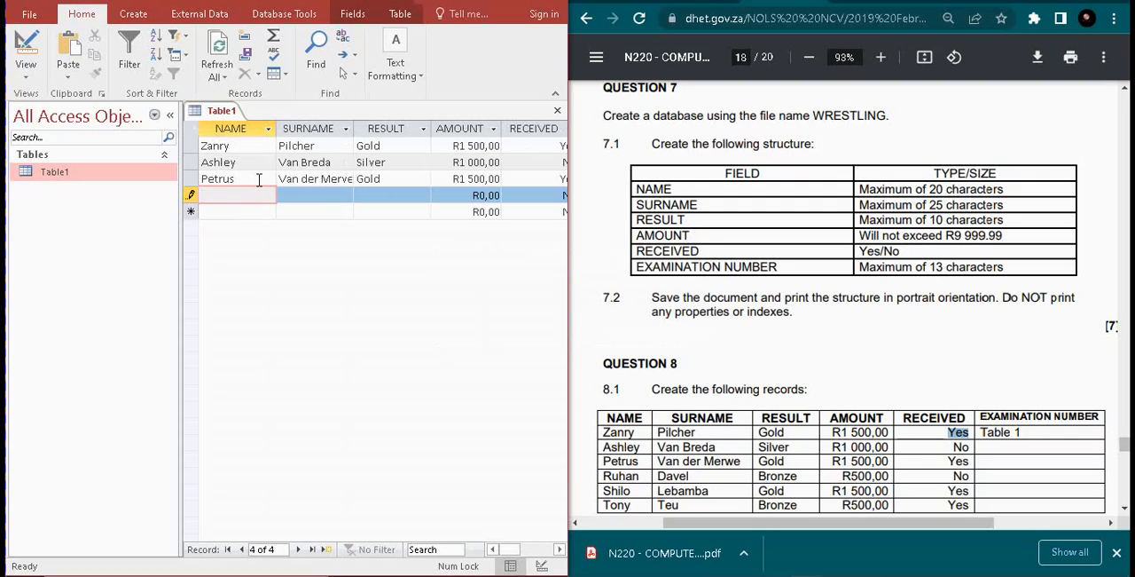
Enter the first name and surname of the fourth record from the question paper
{"action": "type", "text": "Ruhan"}
{"action": "key", "text": "Tab"}
{"action": "type", "text": "Dave"}
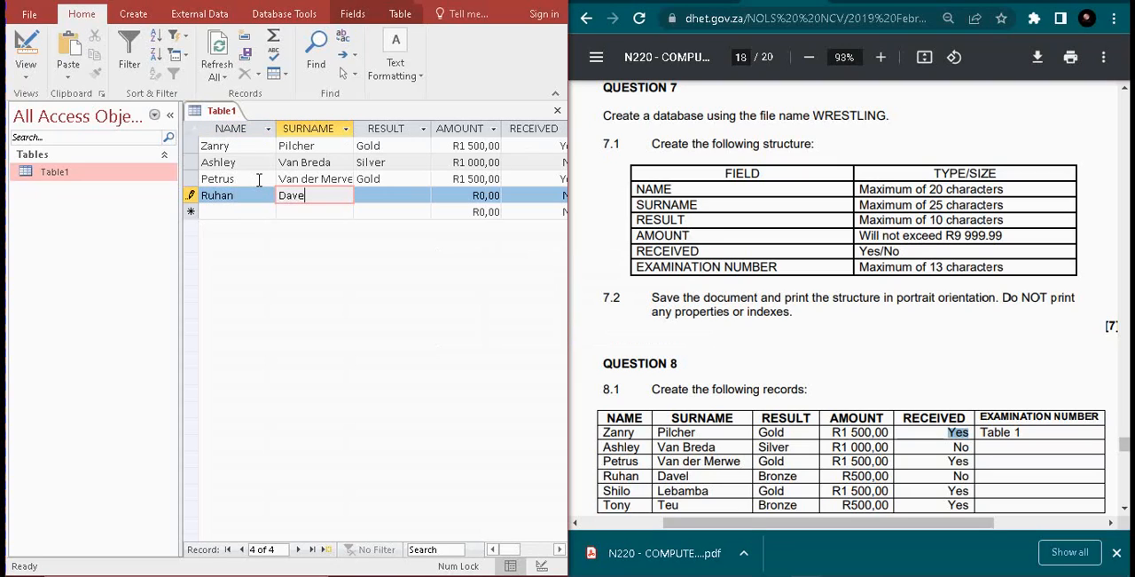
{"action": "type", "text": "l"}
{"action": "key", "text": "Tab"}
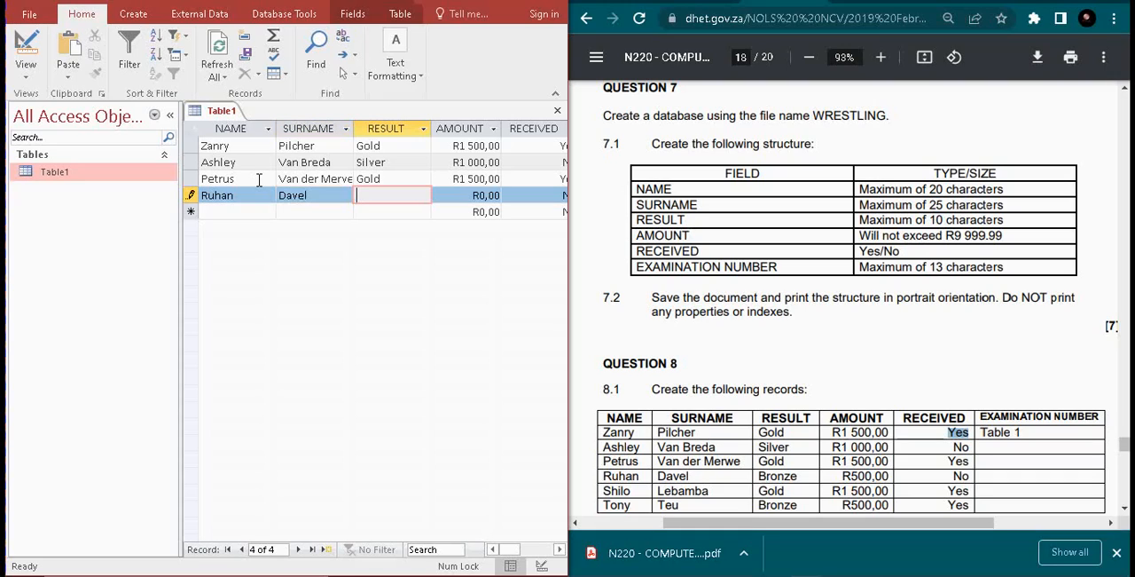
Set the fourth record's RESULT to Bronze and AMOUNT to 500, keeping RECEIVED as No
{"action": "type", "text": "B"}
{"action": "type", "text": "o"}
{"action": "type", "text": "rn"}
{"action": "type", "text": "ze"}
{"action": "key", "text": "Tab"}
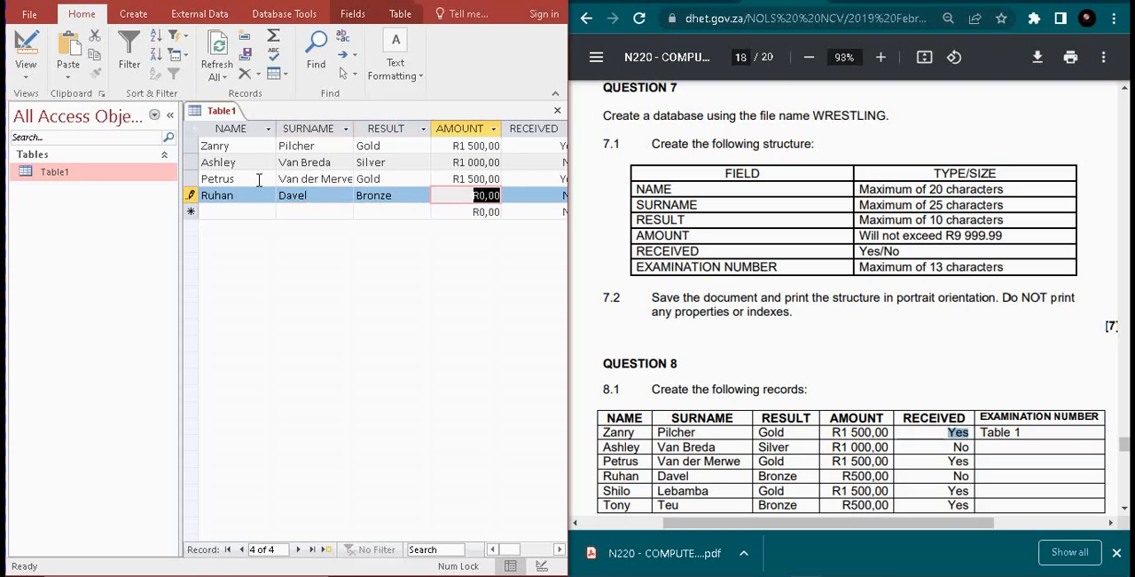
{"action": "type", "text": "500"}
{"action": "key", "text": "Tab"}
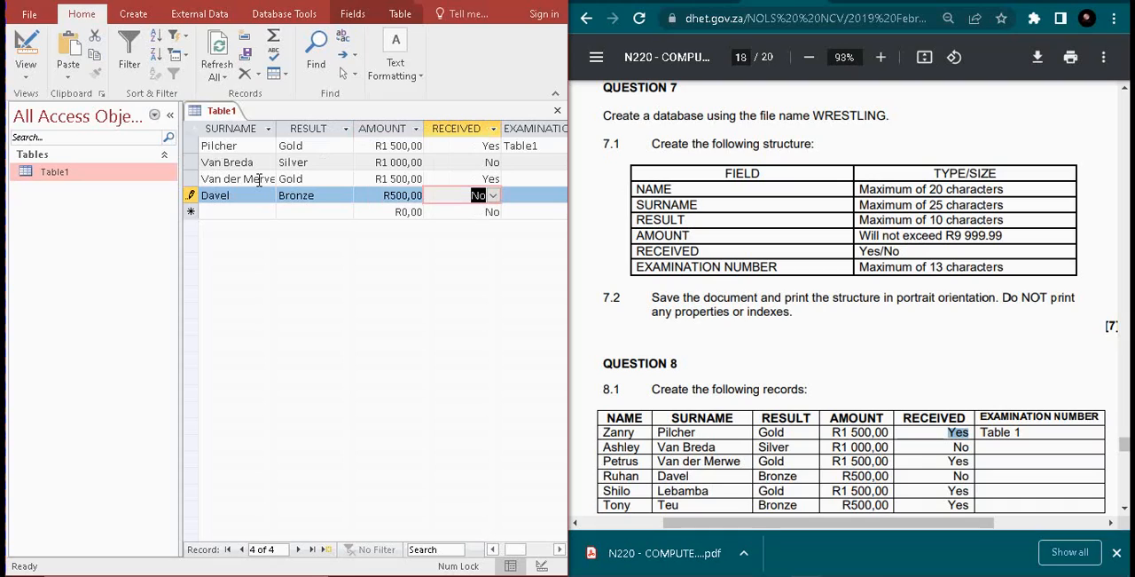
Start a fifth record in Table1 and enter its first name and surname from the question paper
{"action": "key", "text": "Down"}
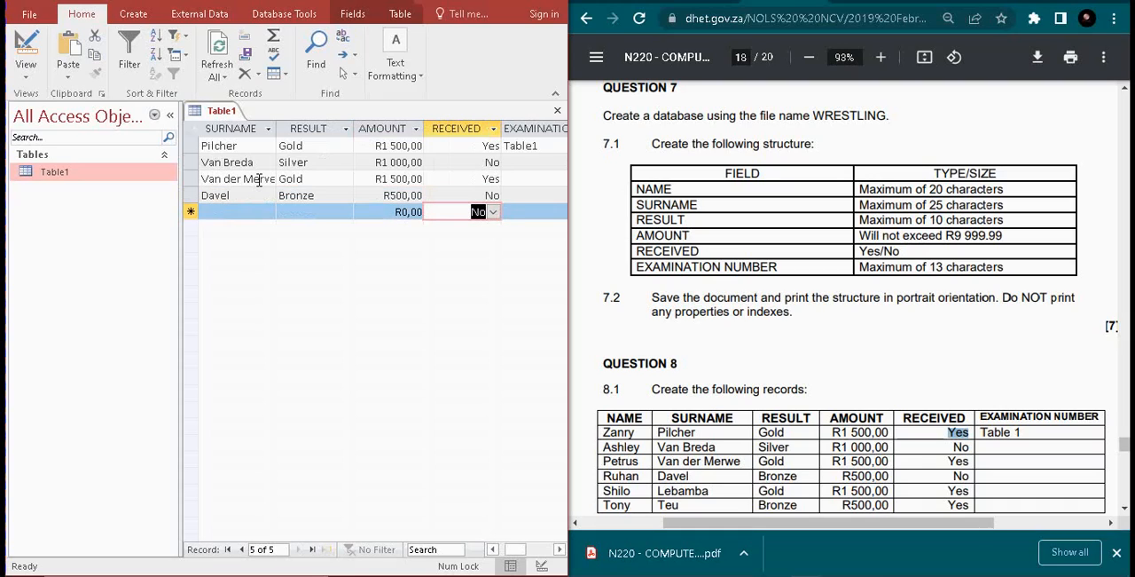
{"action": "key", "text": "Left"}
{"action": "key", "text": "Left"}
{"action": "key", "text": "Left"}
{"action": "key", "text": "Left"}
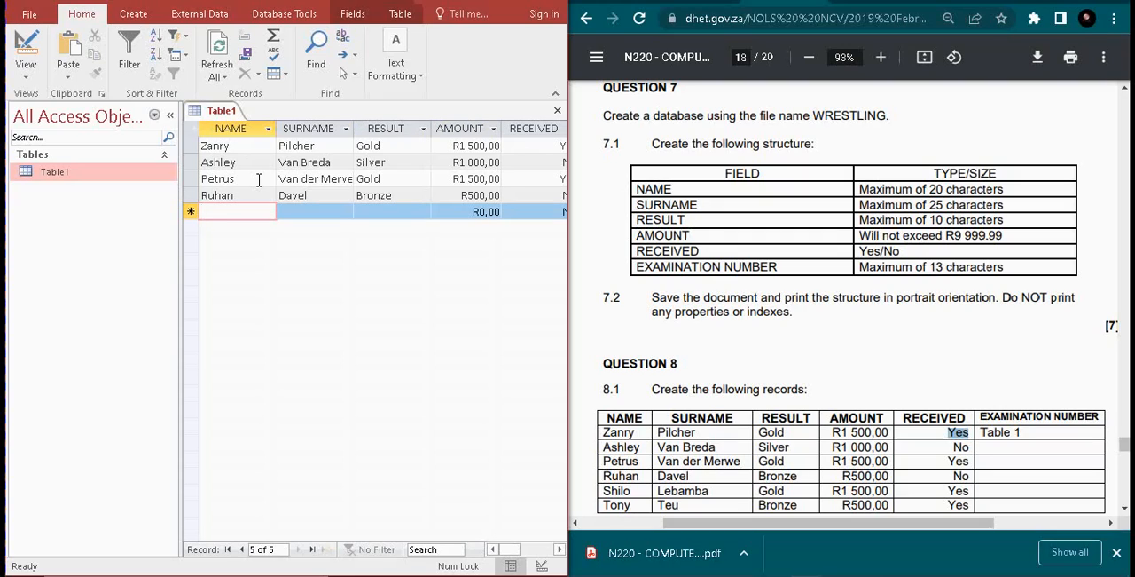
{"action": "type", "text": "Shilo"}
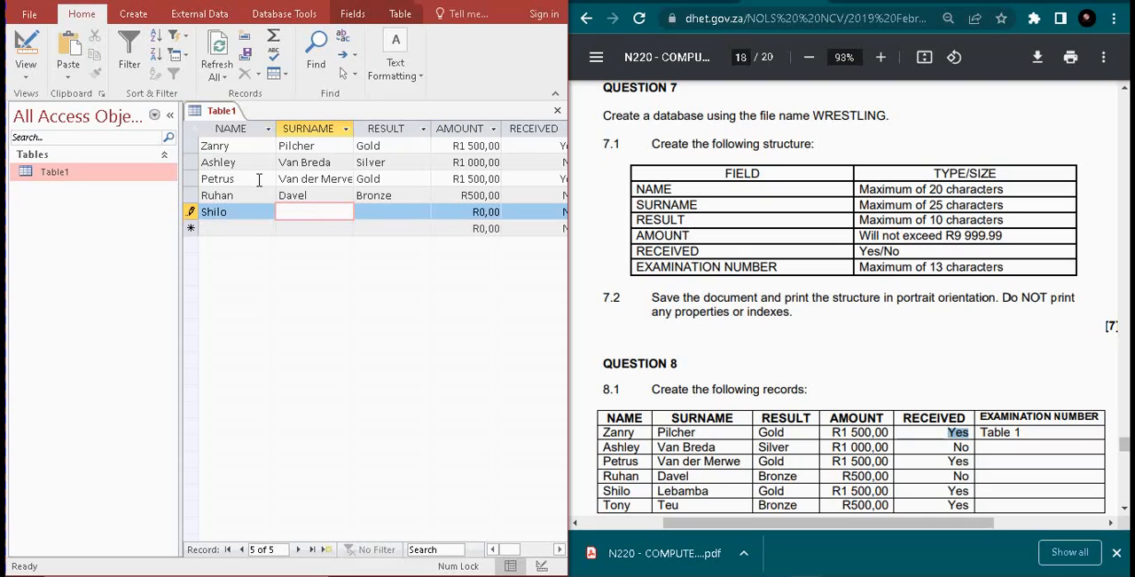
{"action": "key", "text": "Tab"}
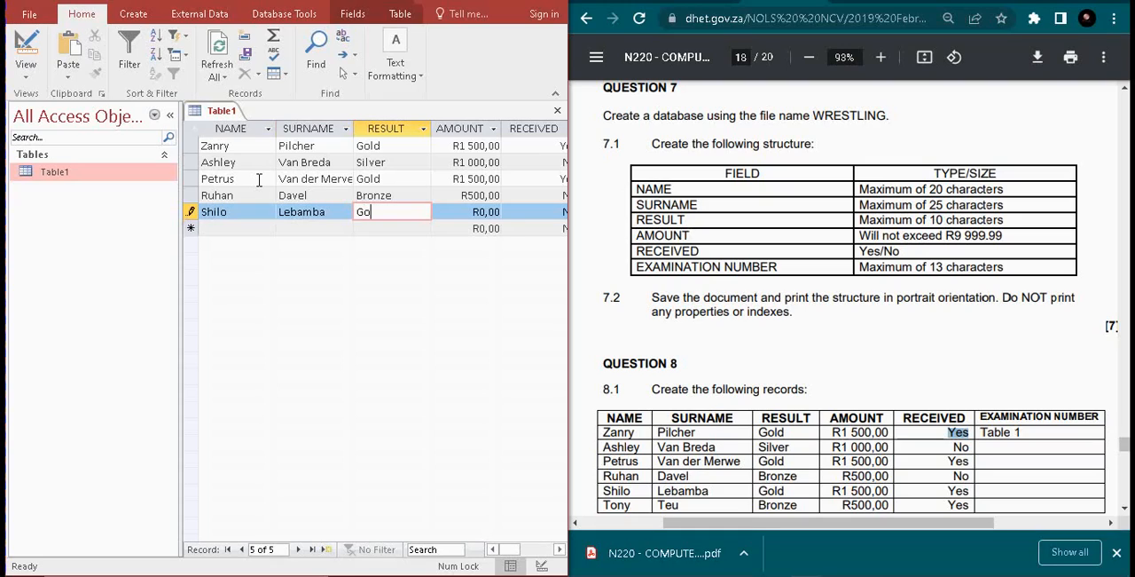
Set the fifth record's RESULT to Gold, AMOUNT to 1 500 and RECEIVED to Yes
{"action": "key", "text": "Tab"}
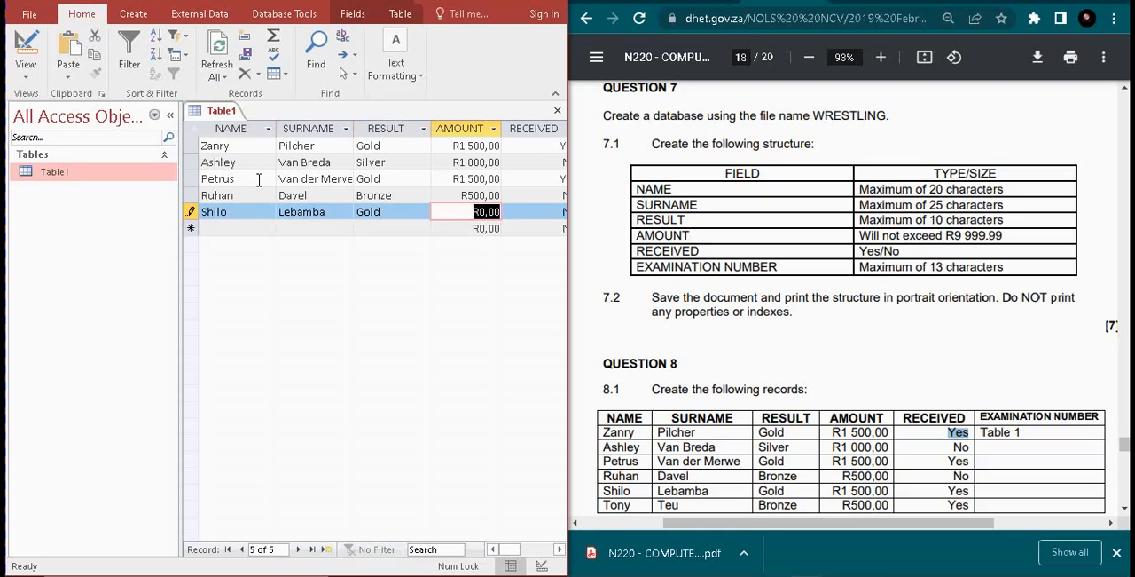
{"action": "type", "text": "1 500,"}
{"action": "key", "text": "Tab"}
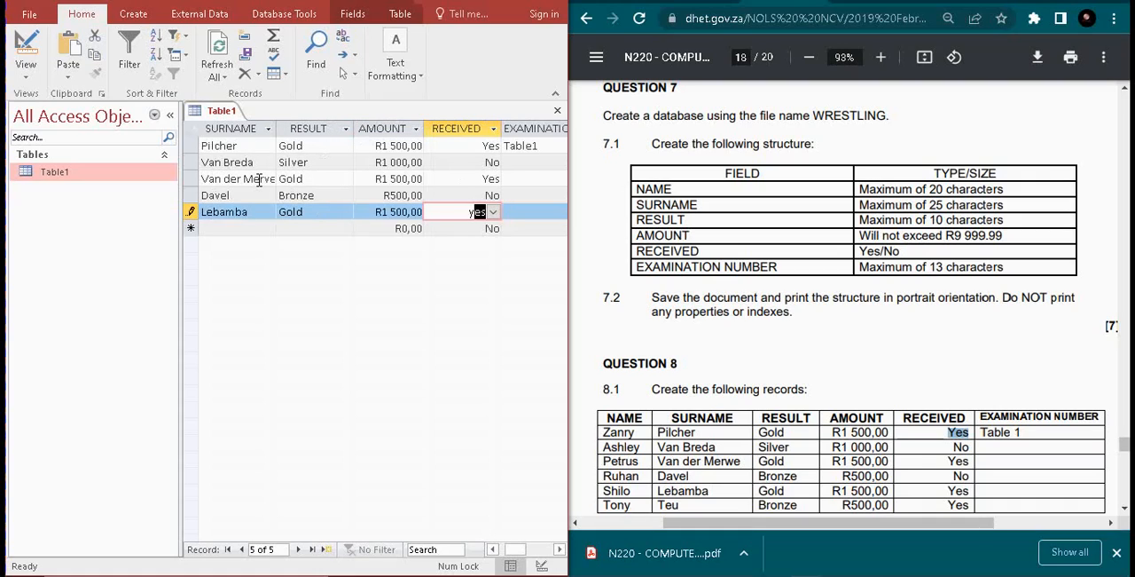
{"action": "type", "text": "y"}
{"action": "key", "text": "Down"}
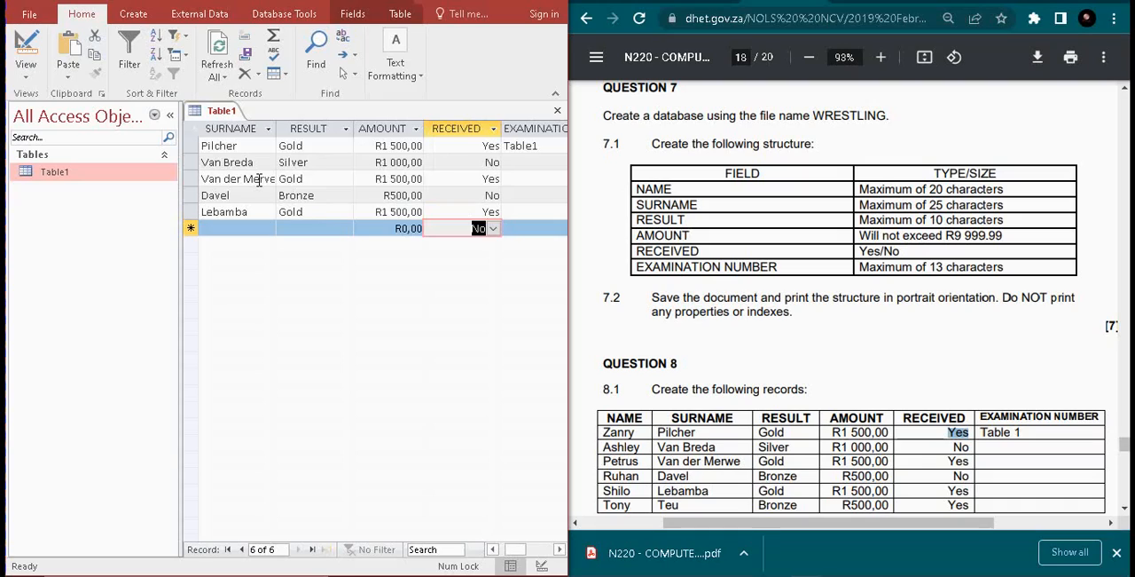
Start a sixth record in Table1 and enter its first name and surname from the question paper
{"action": "key", "text": "Home"}
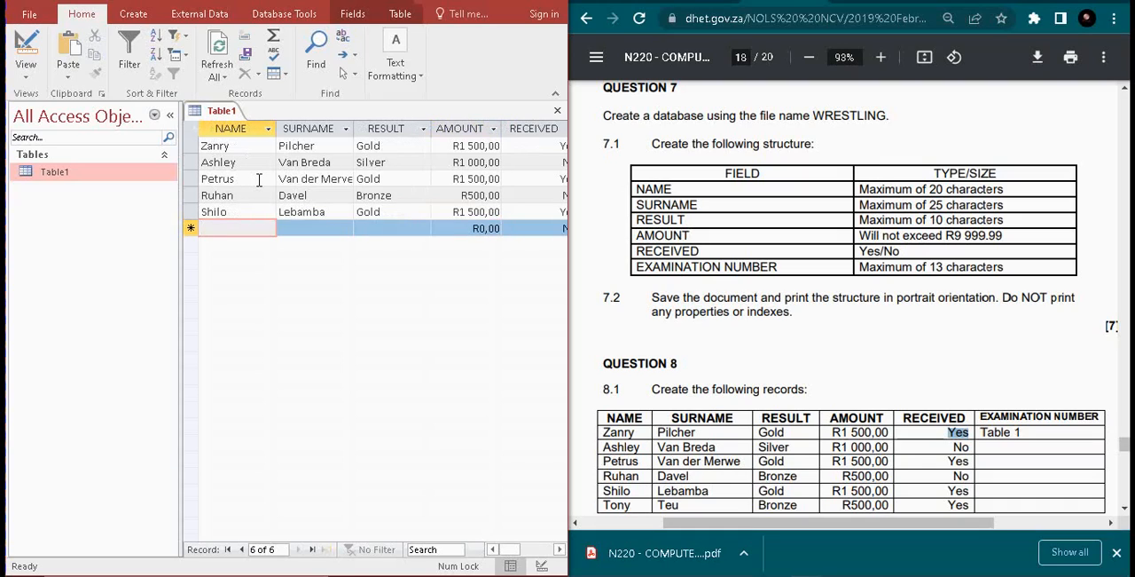
{"action": "type", "text": "Tony"}
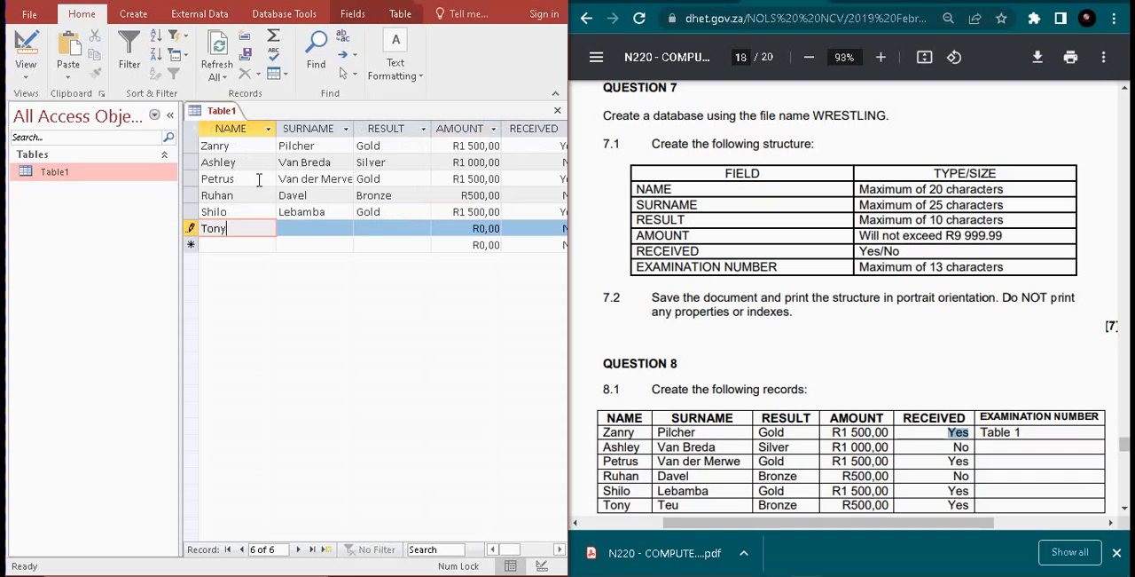
{"action": "key", "text": "Tab"}
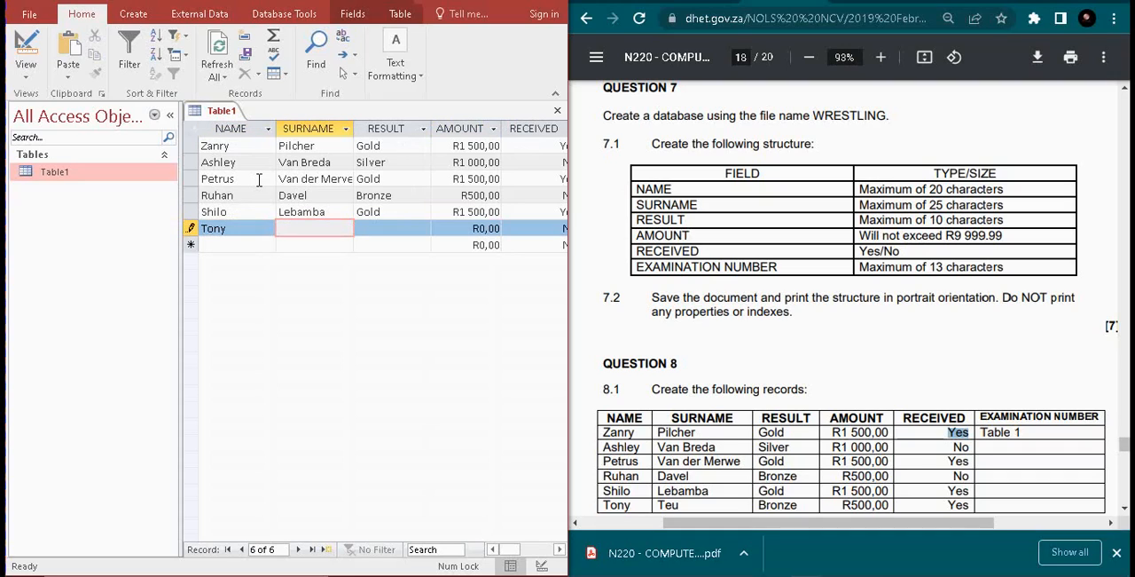
{"action": "type", "text": "teu"}
{"action": "key", "text": "Tab"}
Set the sixth record's RESULT to Bronze, AMOUNT to 500 and RECEIVED to Yes
{"action": "type", "text": "Bronse"}
{"action": "key", "text": "Tab"}
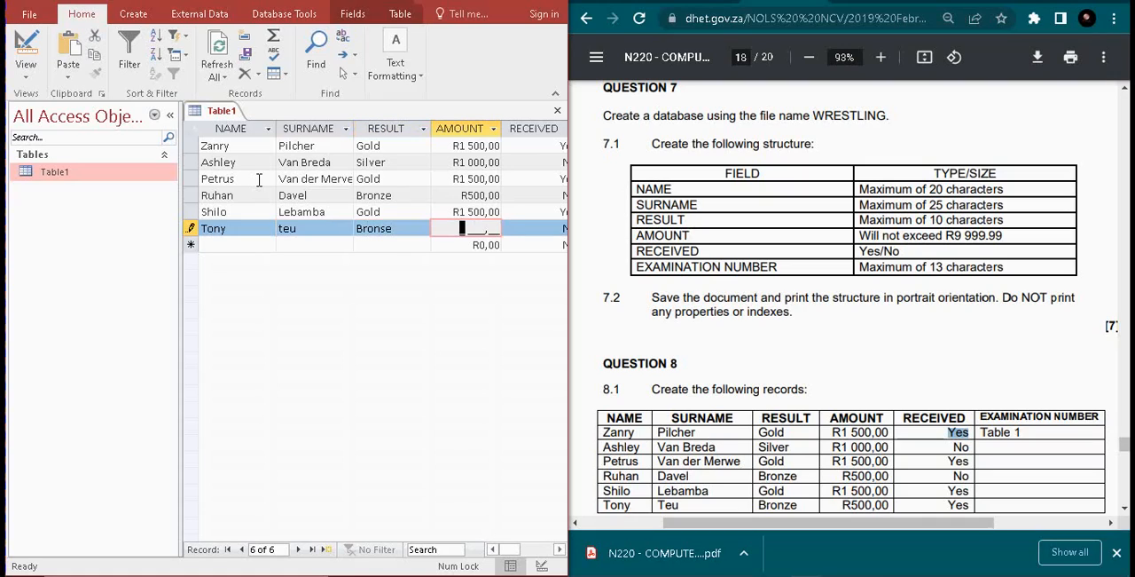
{"action": "key", "text": "shift+Tab"}
{"action": "type", "text": "B"}
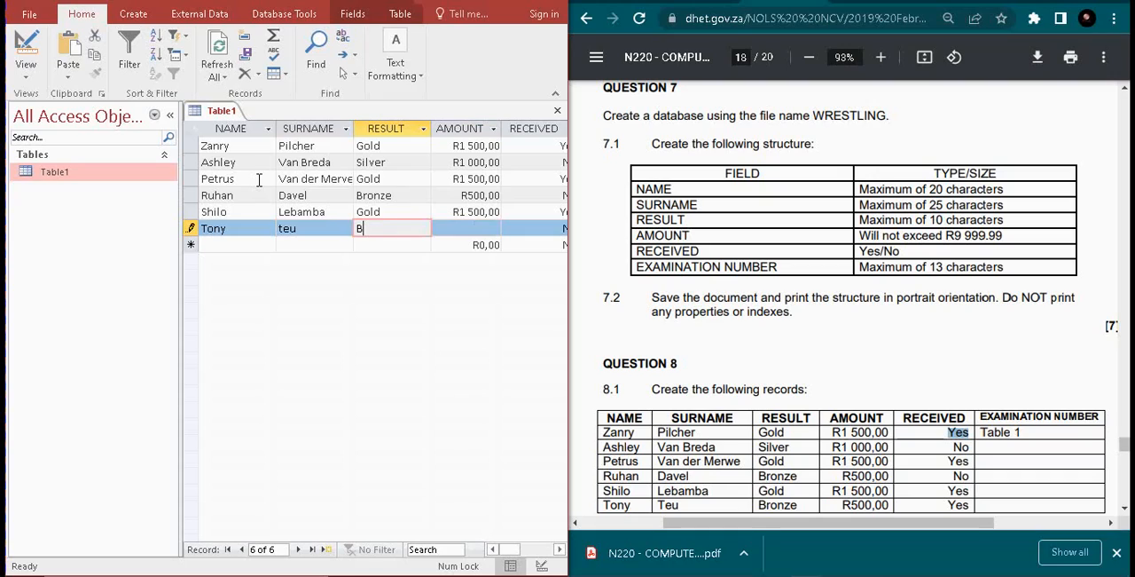
{"action": "type", "text": "ronze"}
{"action": "key", "text": "Tab"}
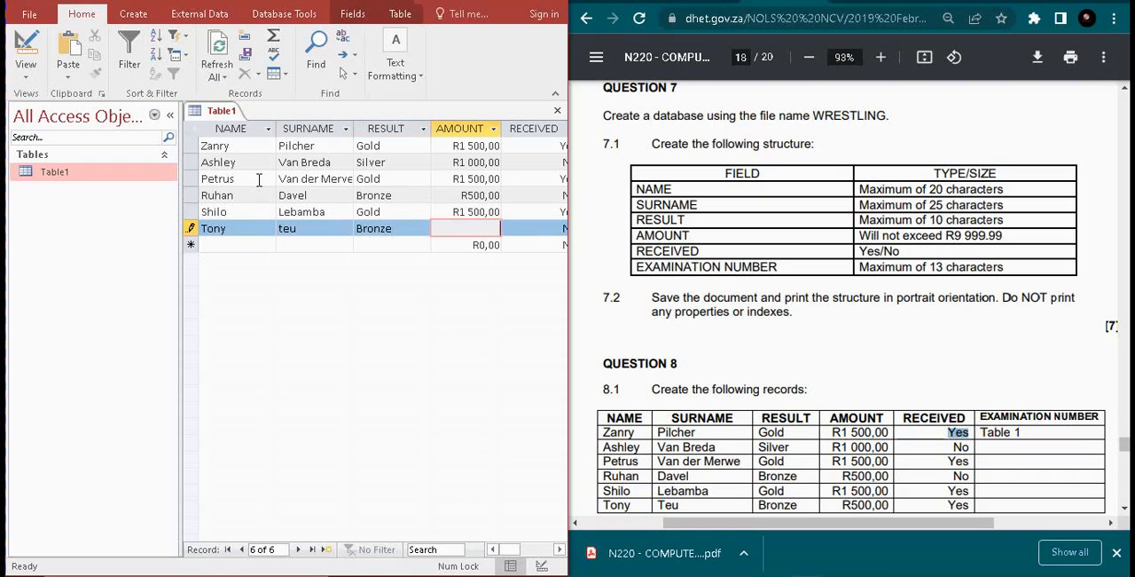
{"action": "type", "text": "500"}
{"action": "key", "text": "Tab"}
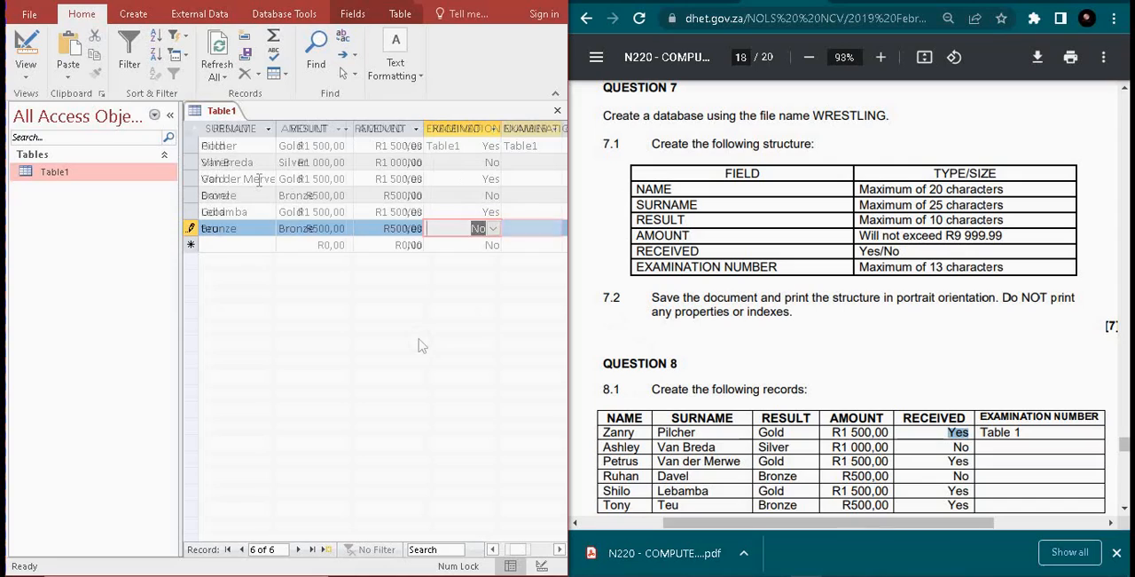
{"action": "key", "text": "Left"}
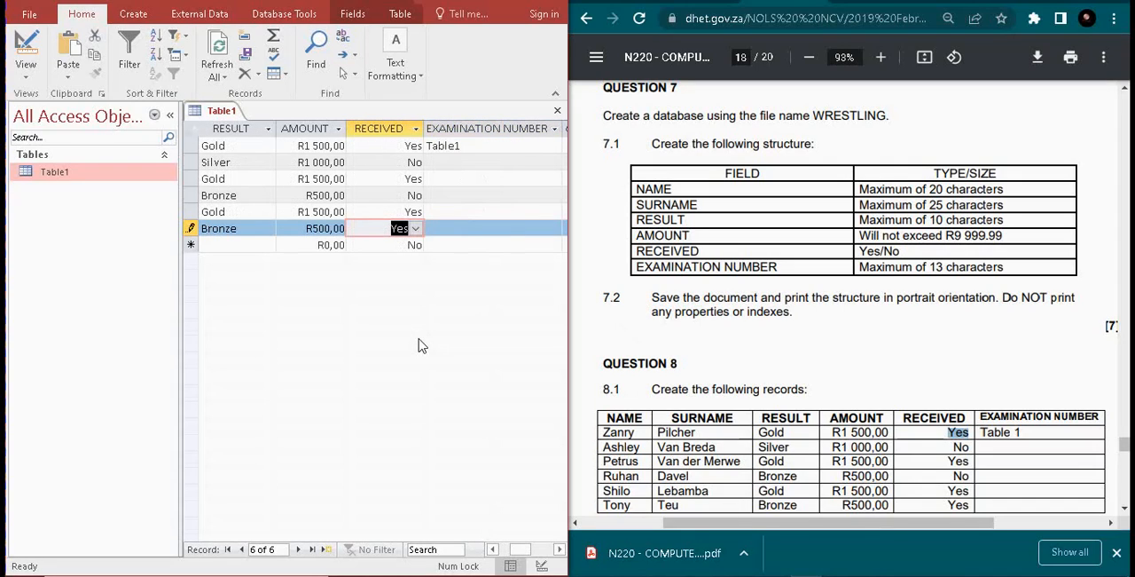
Check the RECEIVED values of all six records against the question paper
{"action": "key", "text": "Up"}
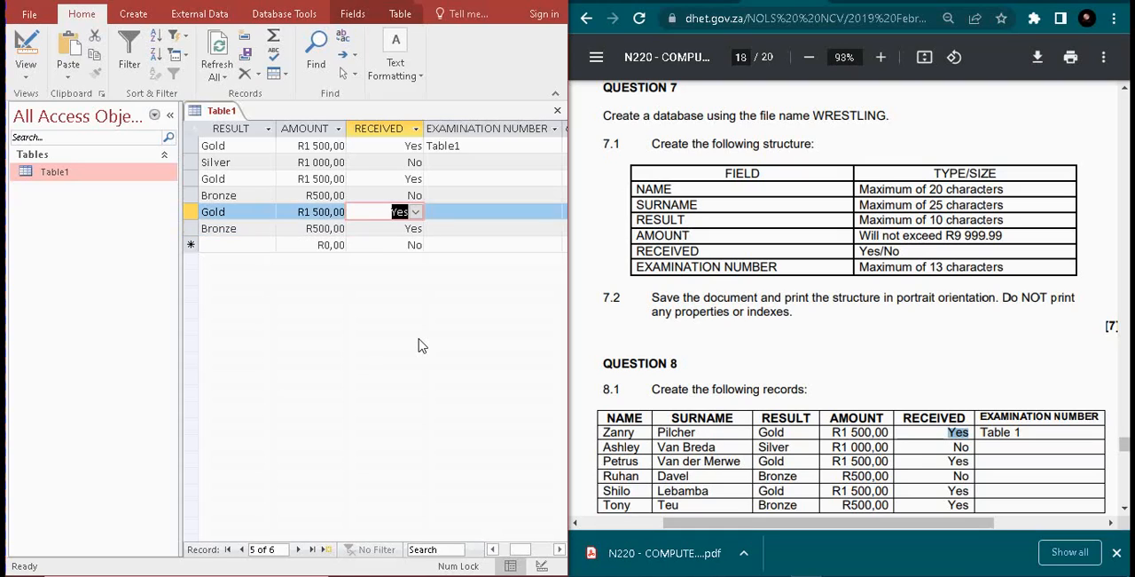
{"action": "key", "text": "Up"}
{"action": "key", "text": "Up"}
{"action": "key", "text": "Up"}
{"action": "key", "text": "Up"}
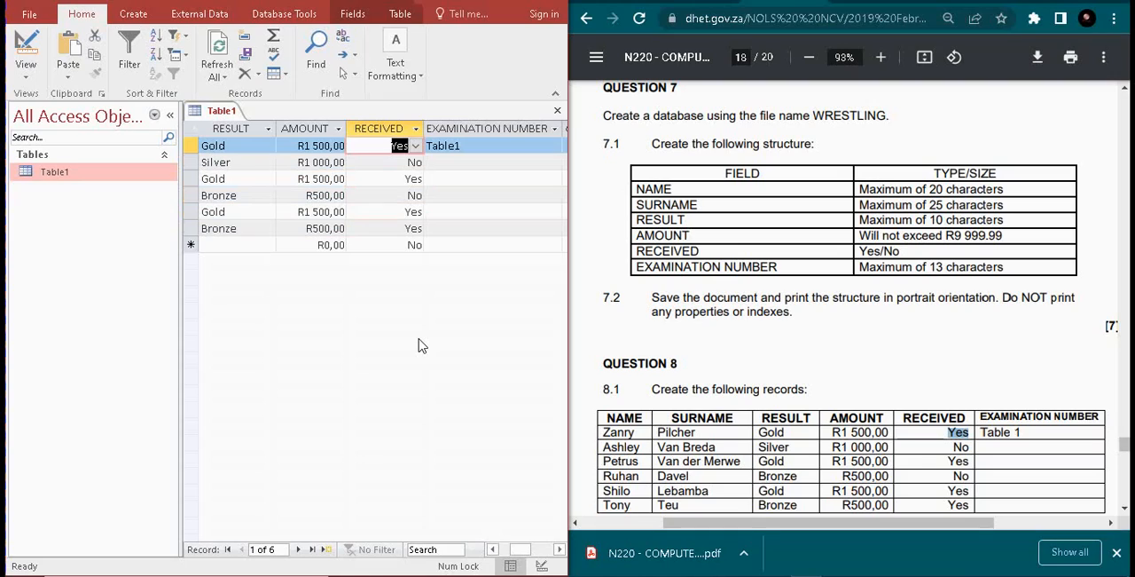
{"action": "key", "text": "Down"}
{"action": "key", "text": "Down"}
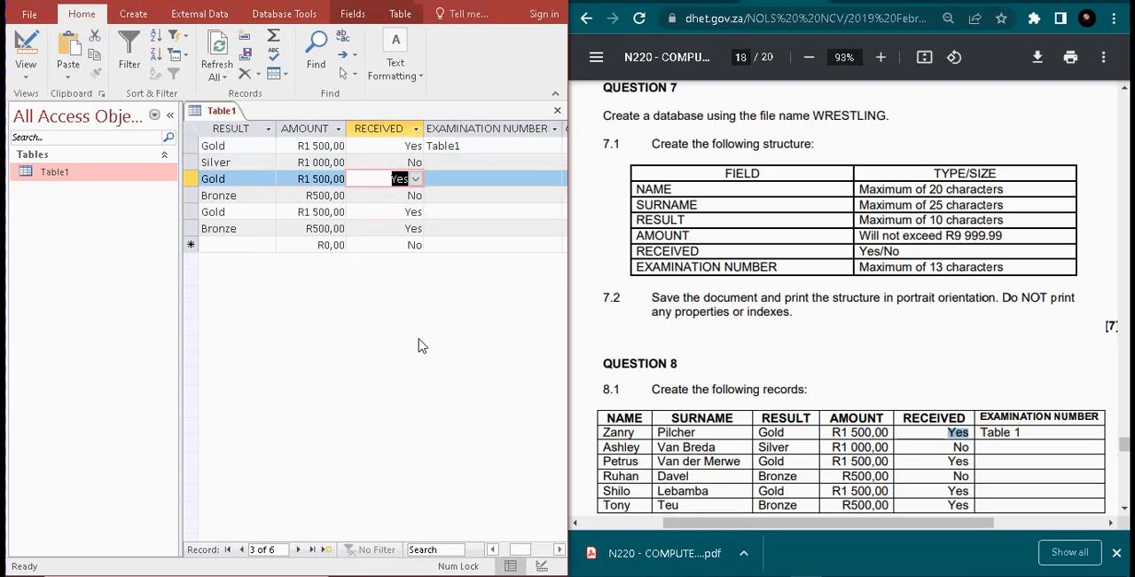
{"action": "key", "text": "Down"}
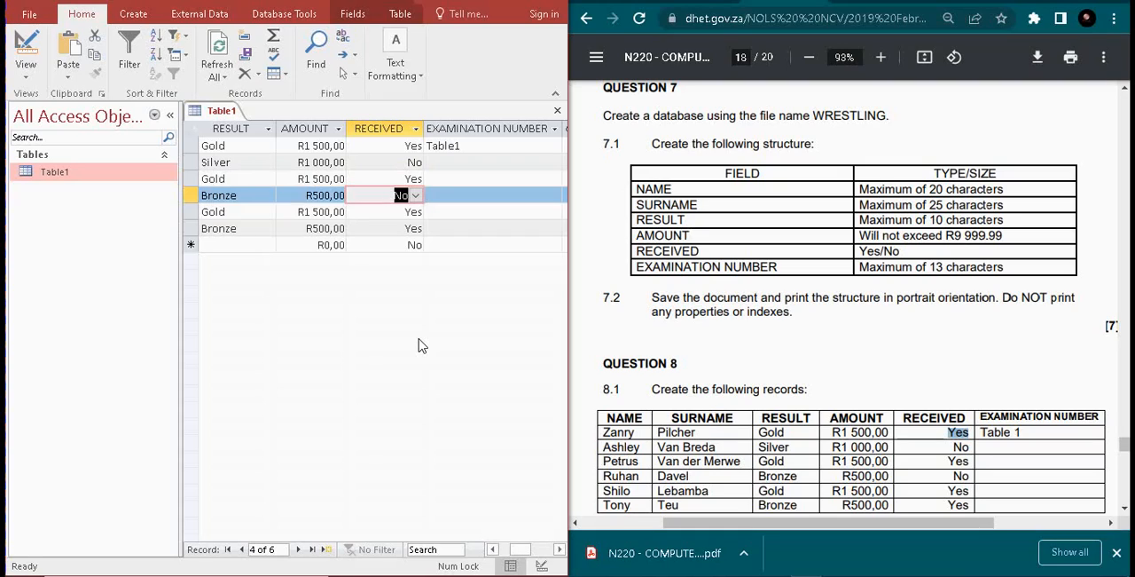
{"action": "key", "text": "Down"}
{"action": "key", "text": "Down"}
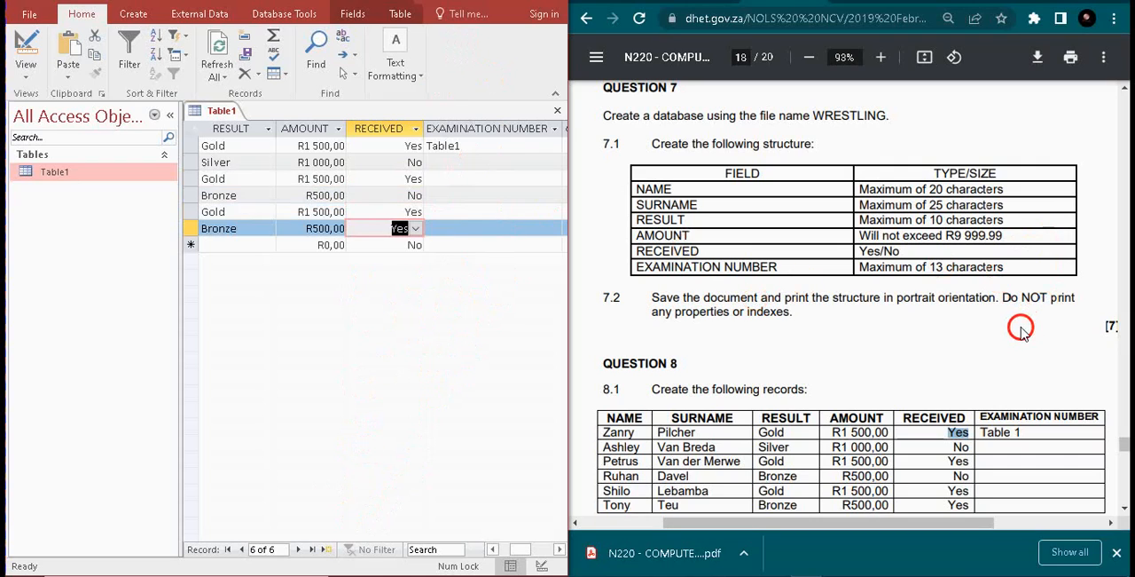
Correct the sixth record's surname so that it starts with a capital letter
{"action": "scroll", "coordinate": [1123, 449], "scroll_direction": "down", "scroll_amount": 4}
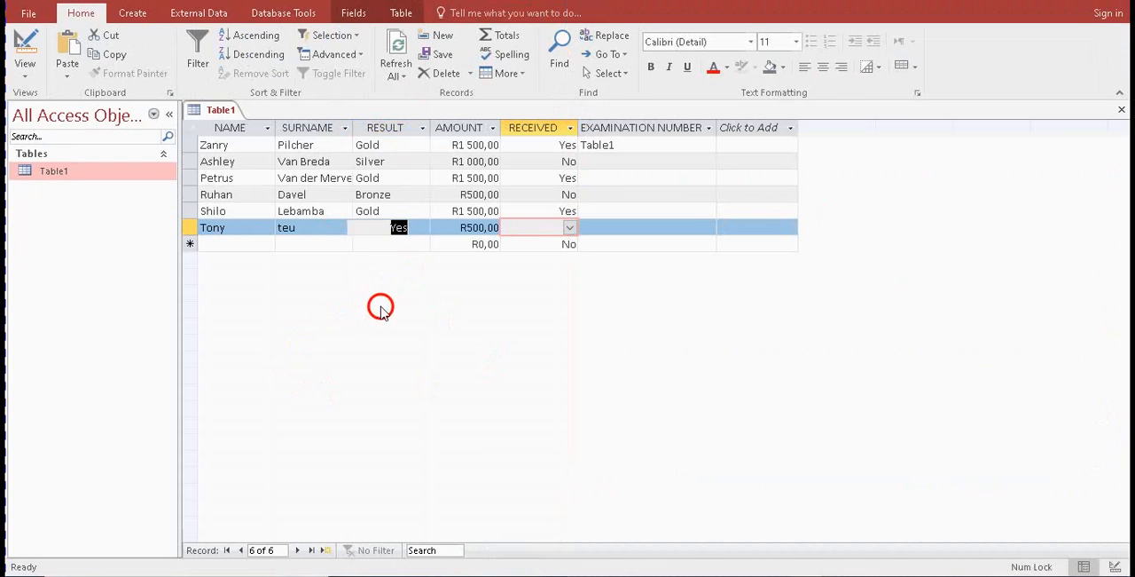
{"action": "left_click", "coordinate": [419, 249]}
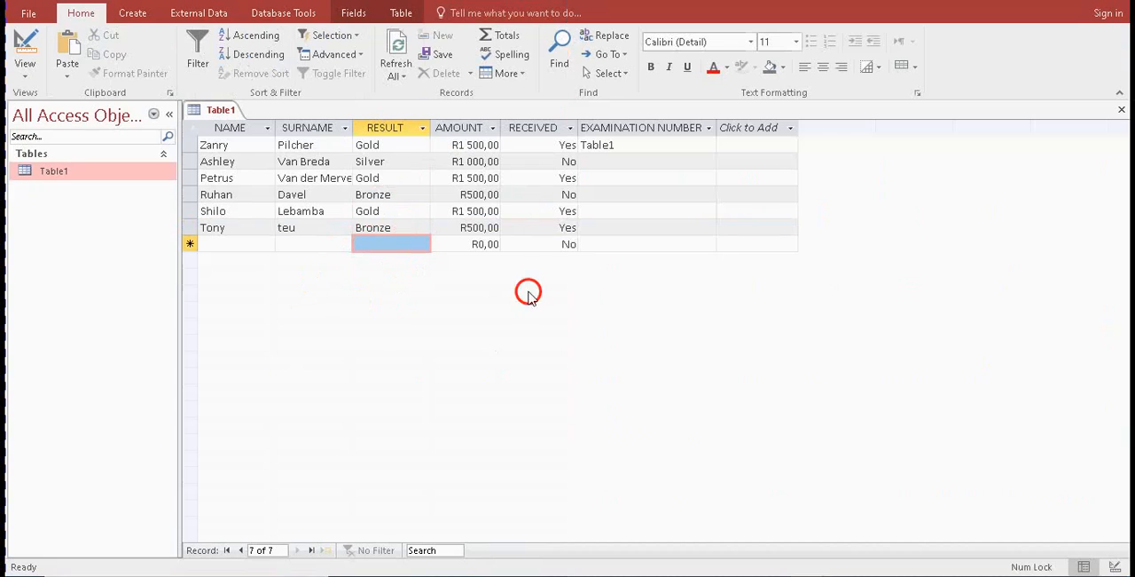
{"action": "left_click", "coordinate": [293, 227]}
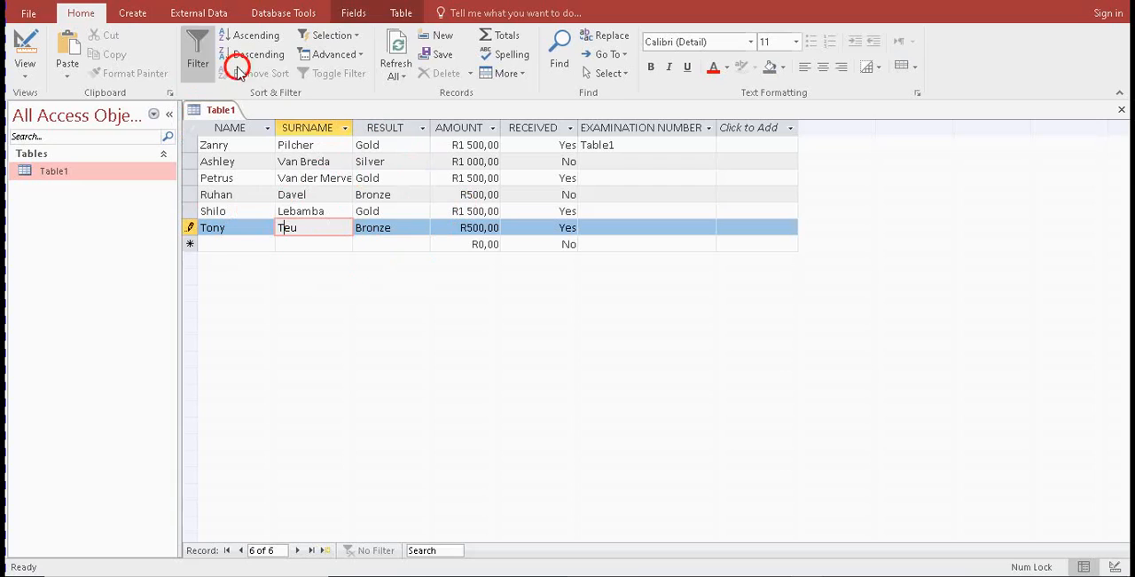
Preview the Table1 printout in portrait and landscape orientation, and close the preview
{"action": "left_click", "coordinate": [36, 16]}
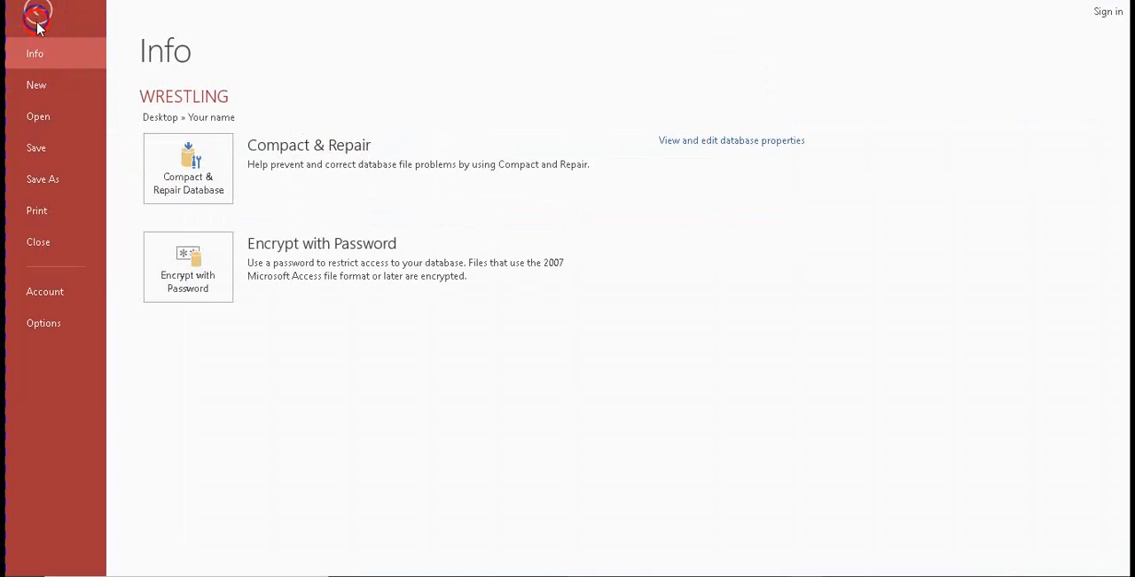
{"action": "left_click", "coordinate": [36, 210]}
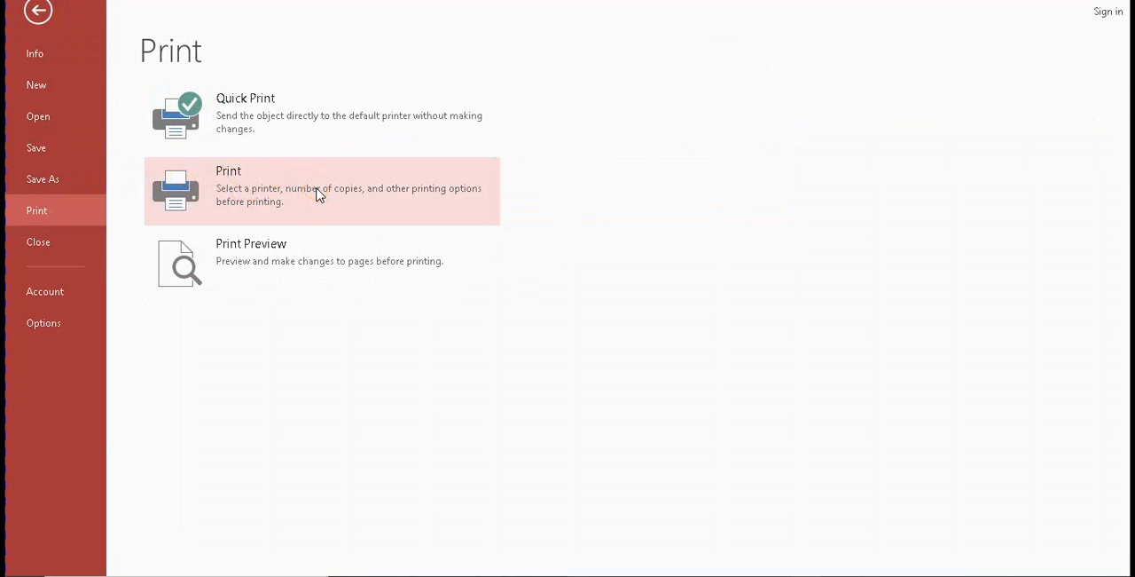
{"action": "left_click", "coordinate": [299, 241]}
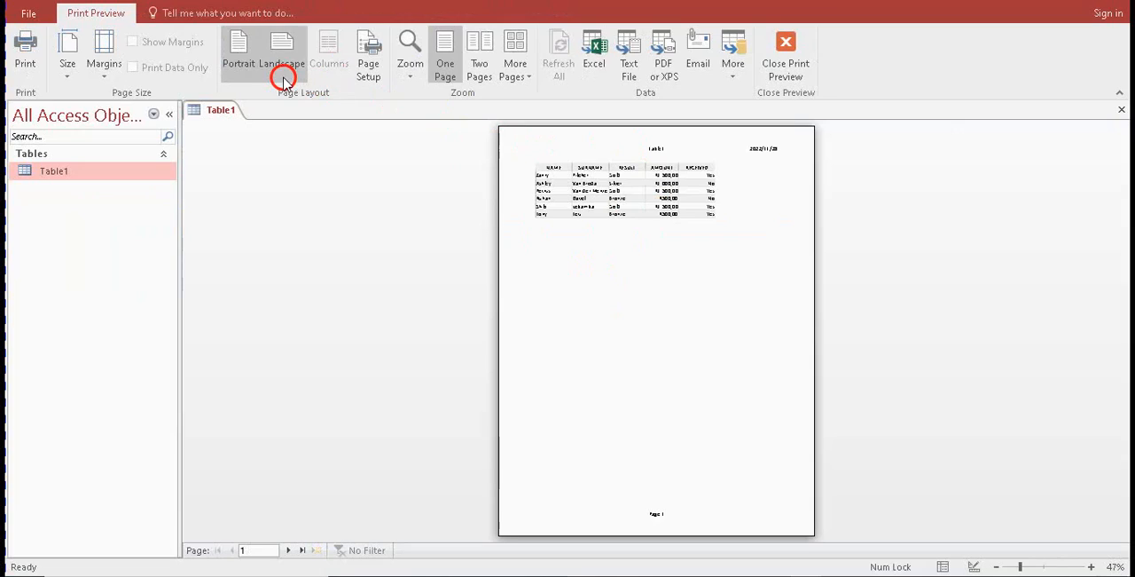
{"action": "left_click", "coordinate": [235, 65]}
{"action": "left_click", "coordinate": [280, 57]}
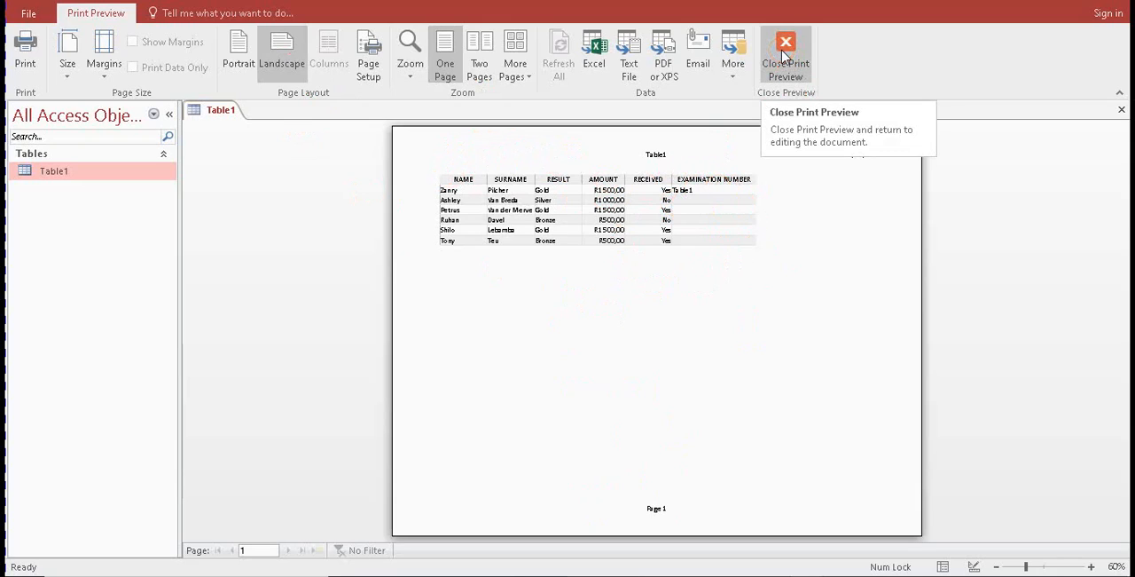
{"action": "left_click", "coordinate": [239, 64]}
{"action": "left_click", "coordinate": [786, 52]}
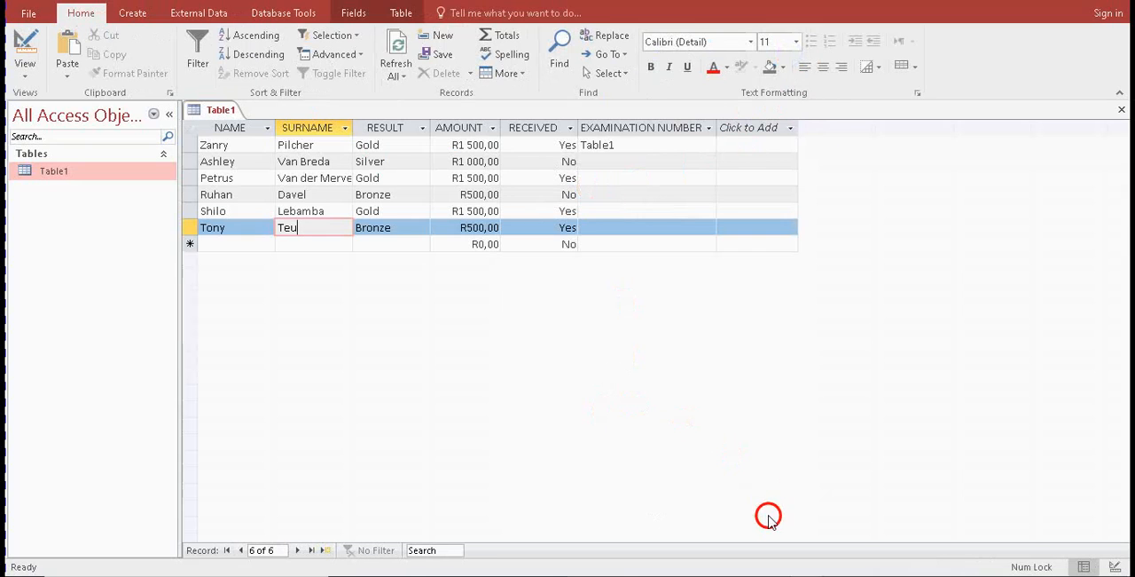
In the design of Table1, add the field QUALIFIED FOR OLYMPICS below EXAMINATION NUMBER with the Yes/No data type
{"action": "key", "text": "alt+Tab"}
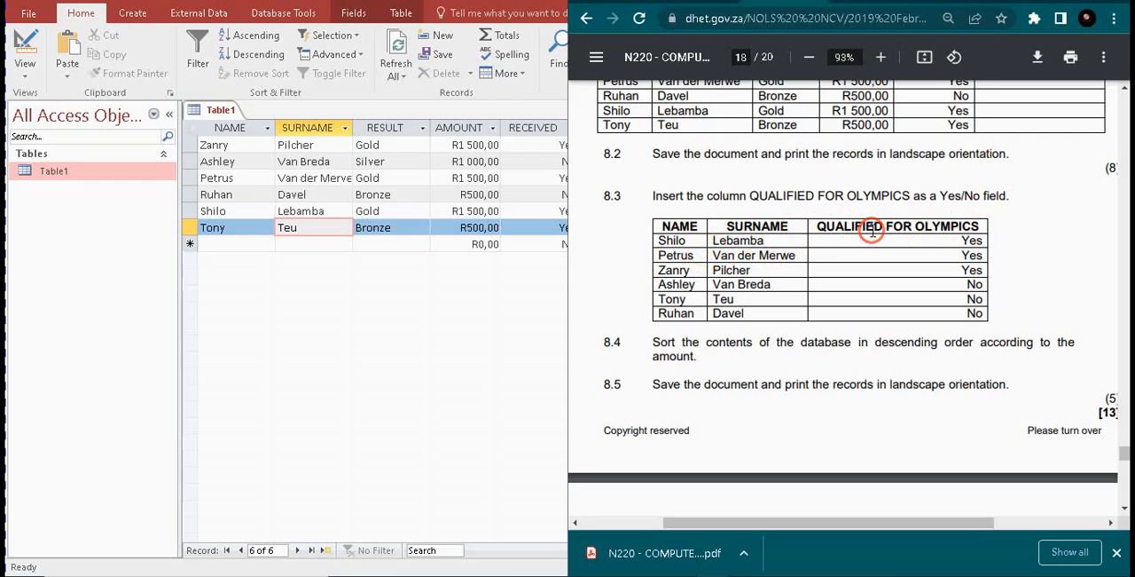
{"action": "left_click_drag", "start_coordinate": [819, 226], "coordinate": [28, 42]}
{"action": "left_click", "coordinate": [27, 41]}
{"action": "left_click", "coordinate": [28, 42]}
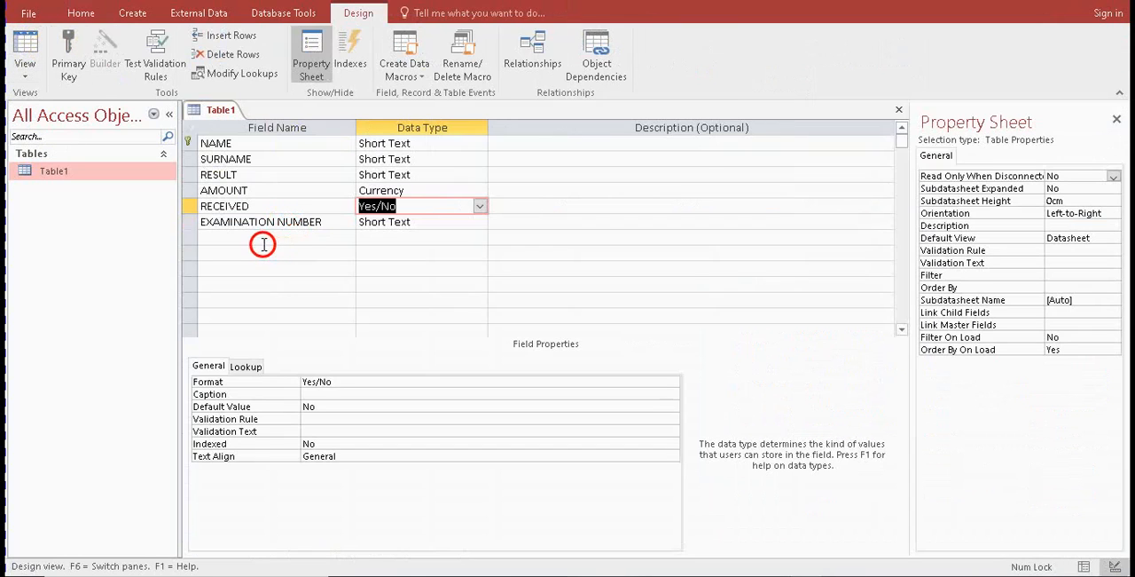
{"action": "left_click", "coordinate": [263, 243]}
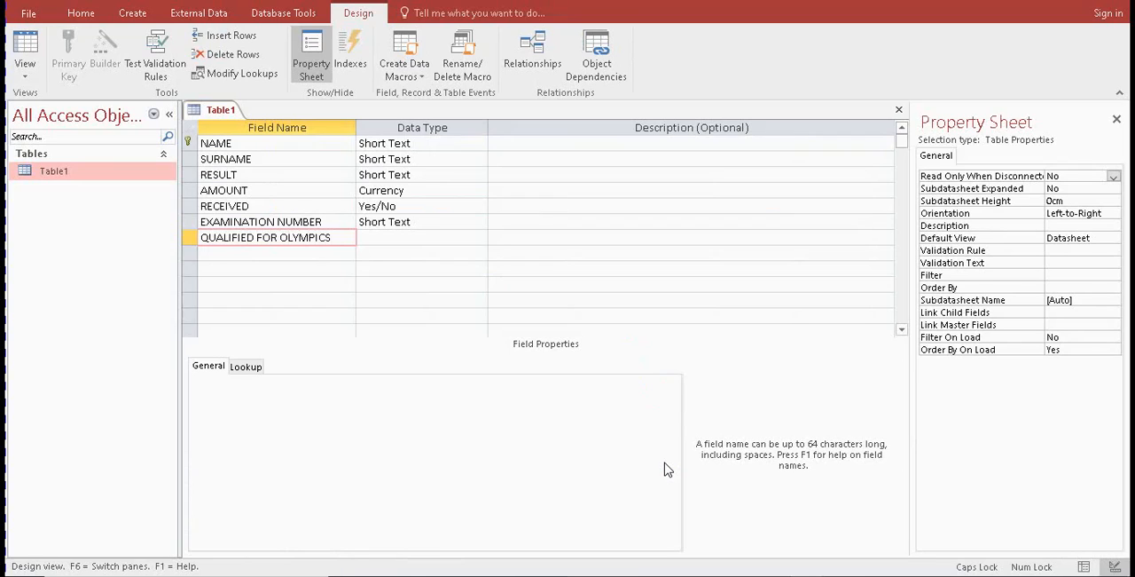
{"action": "key", "text": "Tab"}
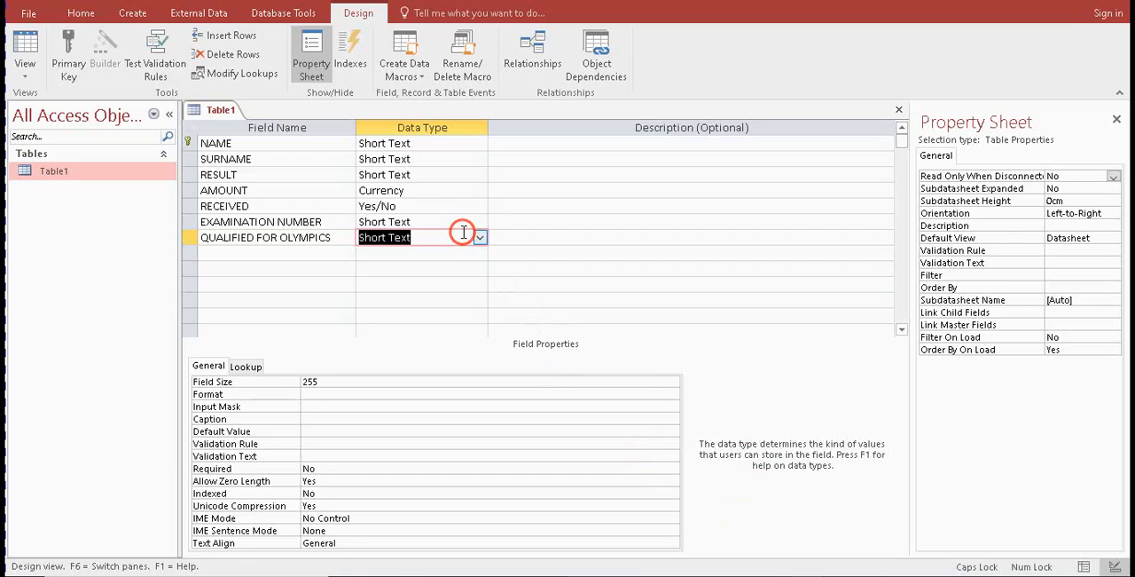
{"action": "left_click", "coordinate": [479, 237]}
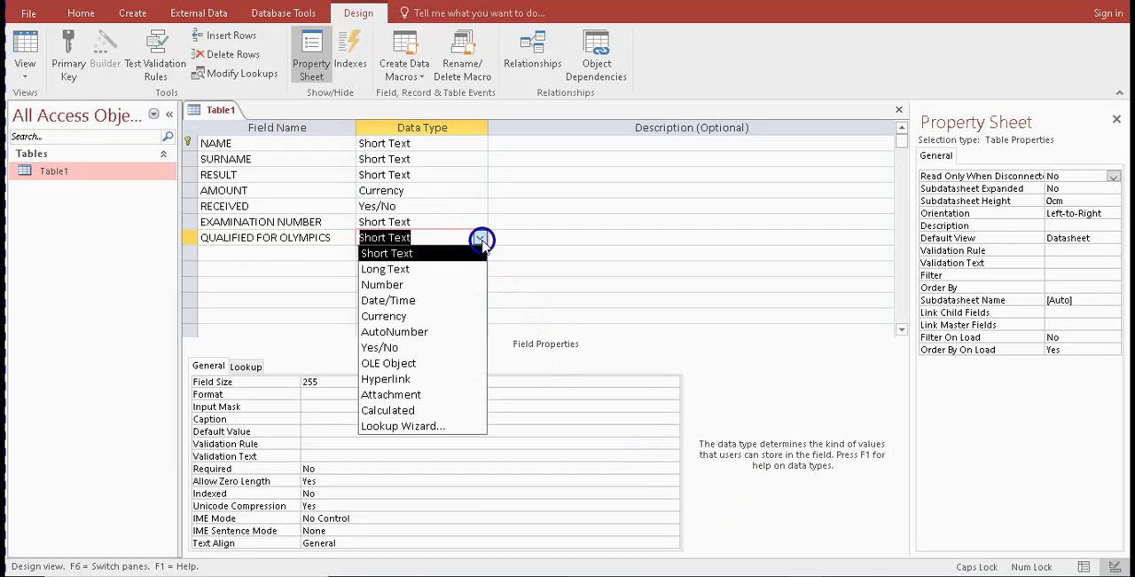
{"action": "left_click", "coordinate": [417, 348]}
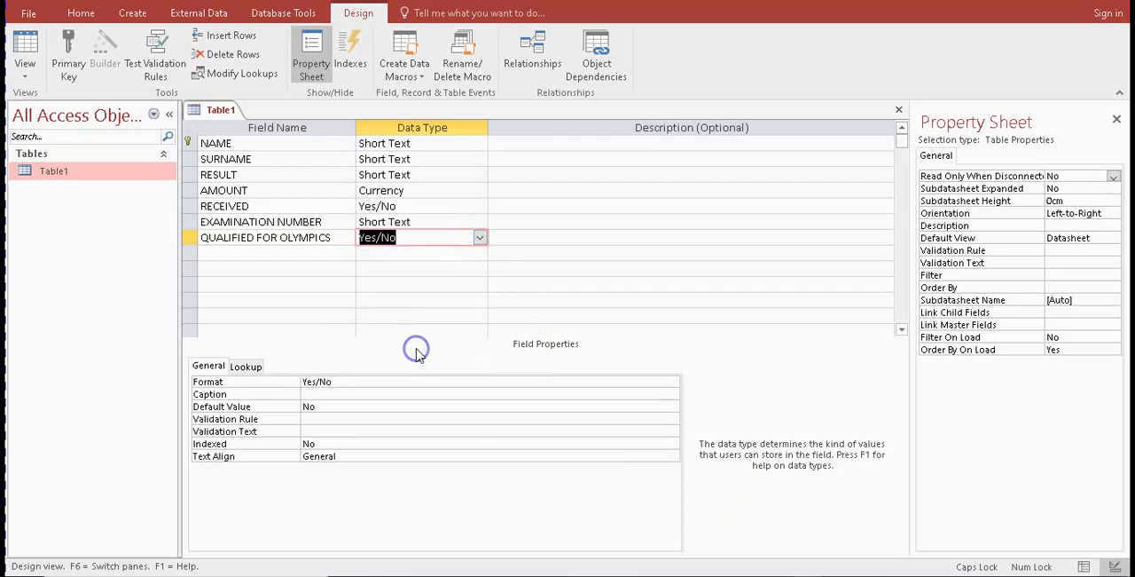
Run the Lookup Wizard for QUALIFIED FOR OLYMPICS with the typed-in values Yes and No, keep the field's label, and dismiss any messages
{"action": "left_click", "coordinate": [479, 239]}
{"action": "left_click", "coordinate": [390, 428]}
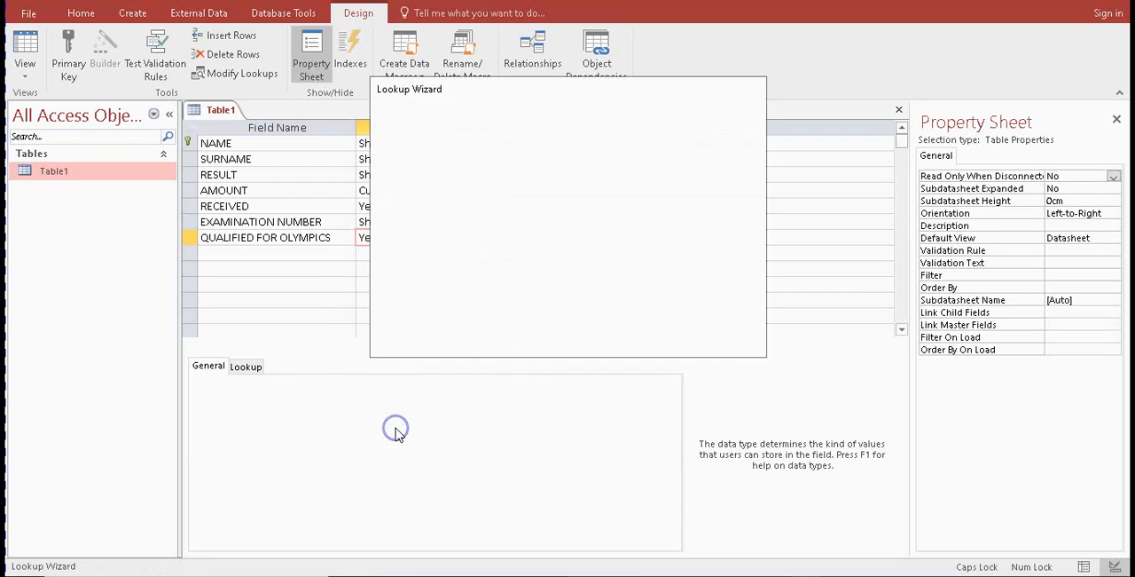
{"action": "left_click", "coordinate": [490, 198]}
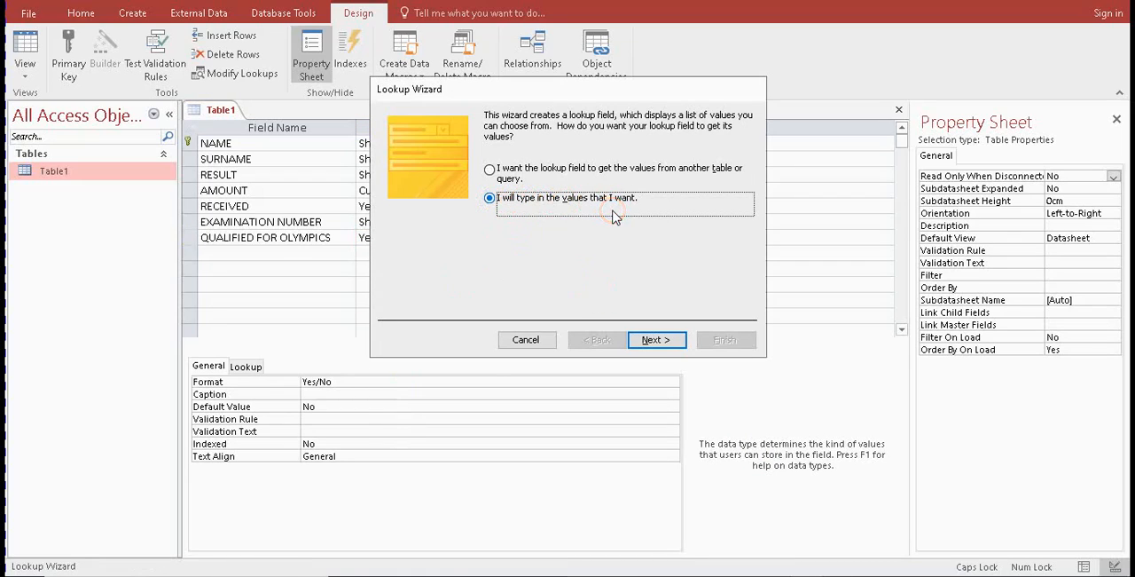
{"action": "left_click", "coordinate": [654, 339]}
{"action": "left_click", "coordinate": [432, 217]}
{"action": "type", "text": "Y"}
{"action": "key", "text": "Caps_Lock"}
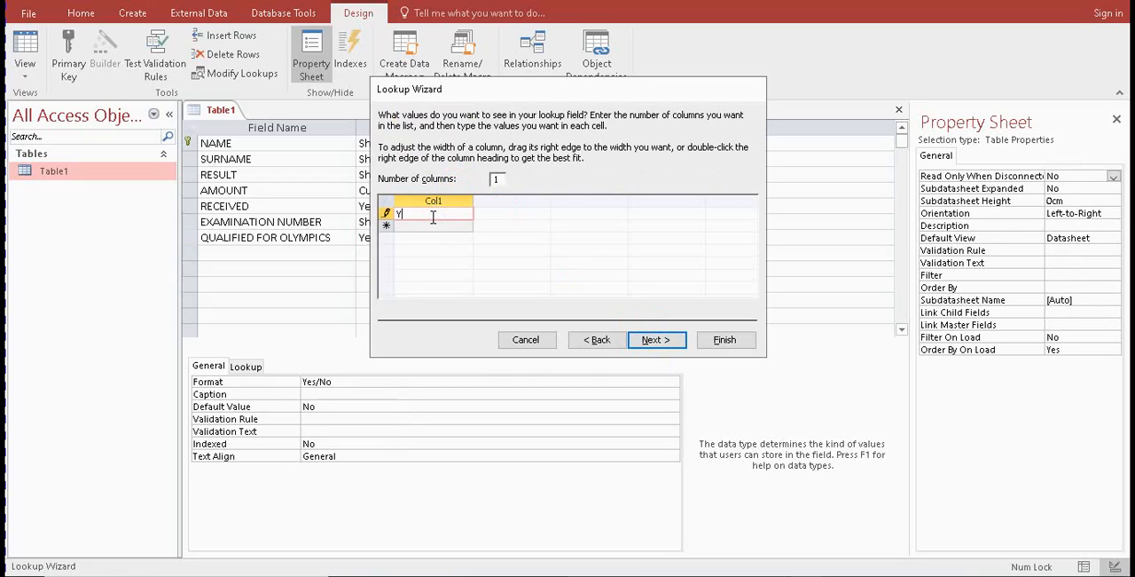
{"action": "key", "text": "Return"}
{"action": "type", "text": "No"}
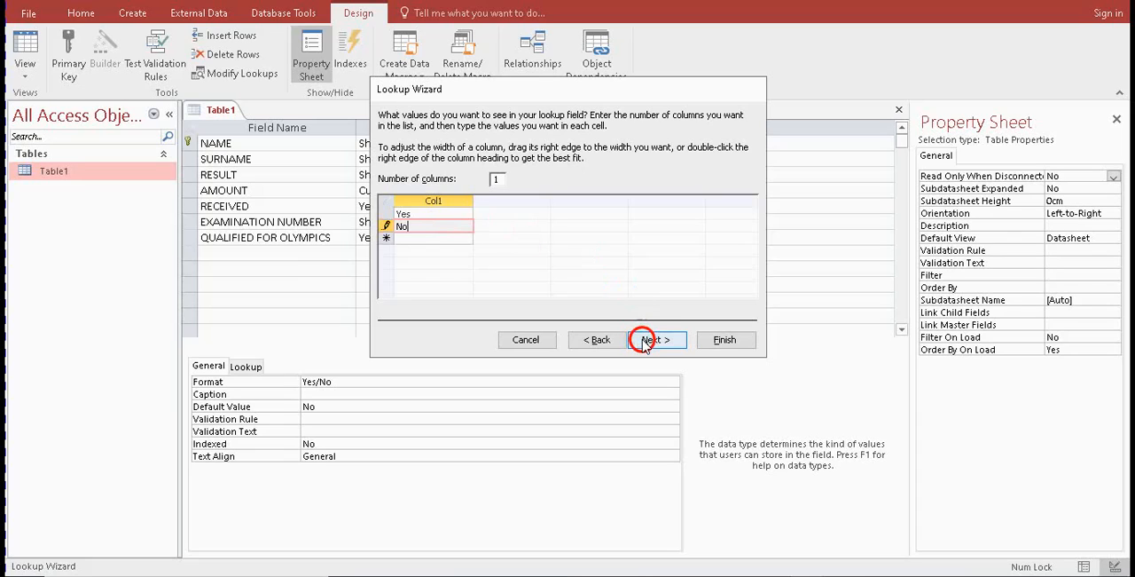
{"action": "left_click", "coordinate": [655, 340]}
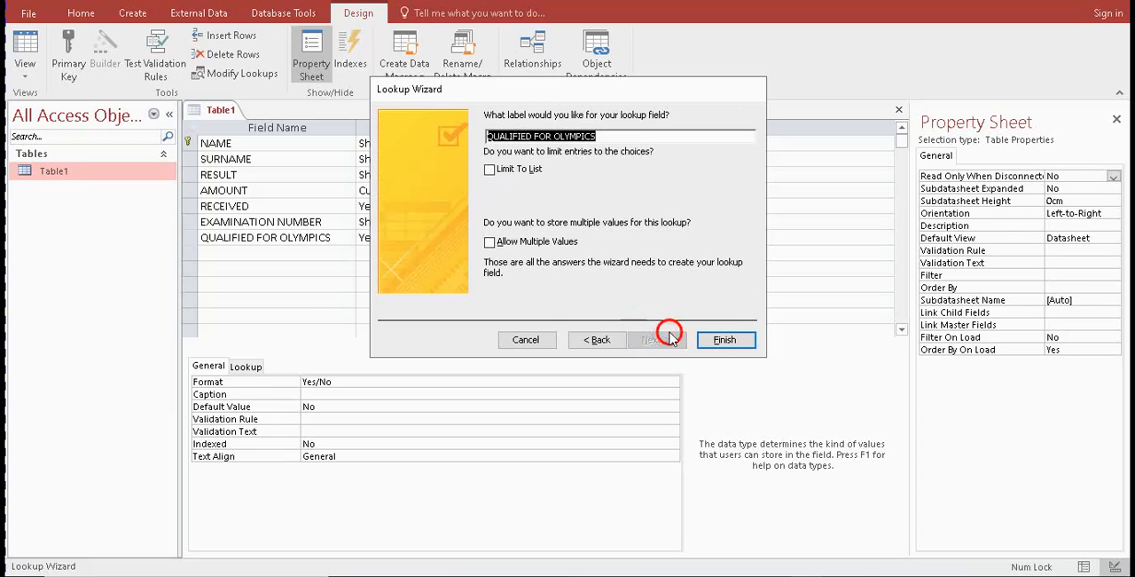
{"action": "left_click", "coordinate": [714, 342]}
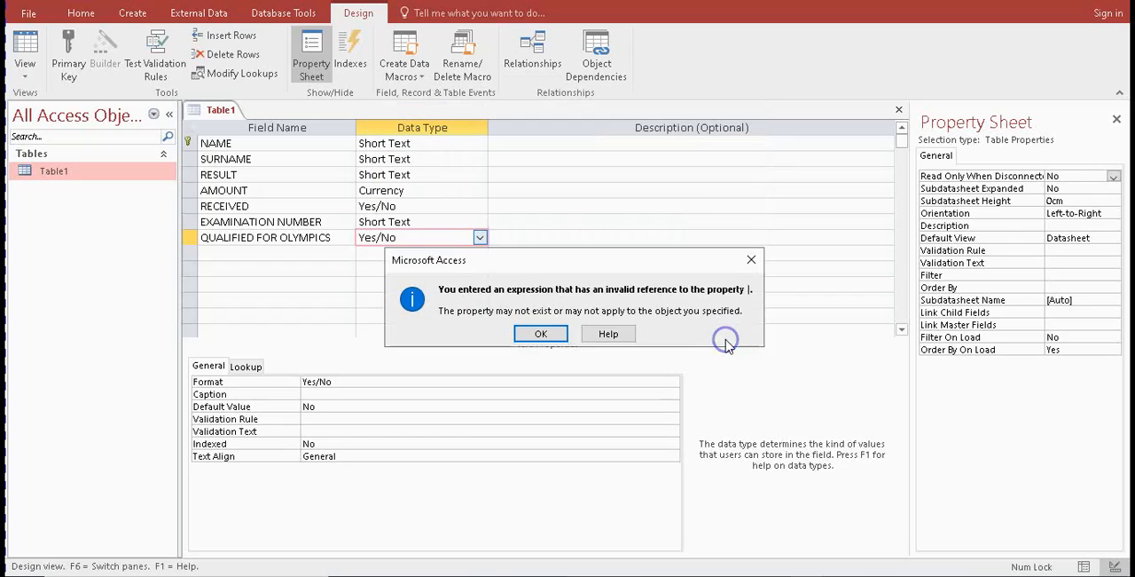
{"action": "left_click", "coordinate": [541, 333]}
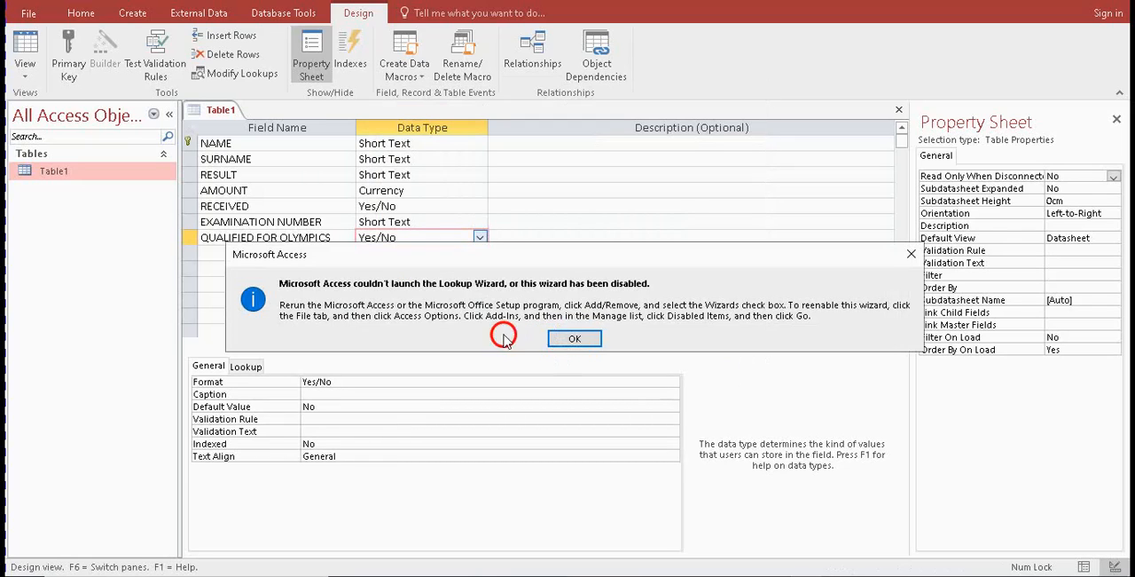
{"action": "left_click", "coordinate": [574, 339]}
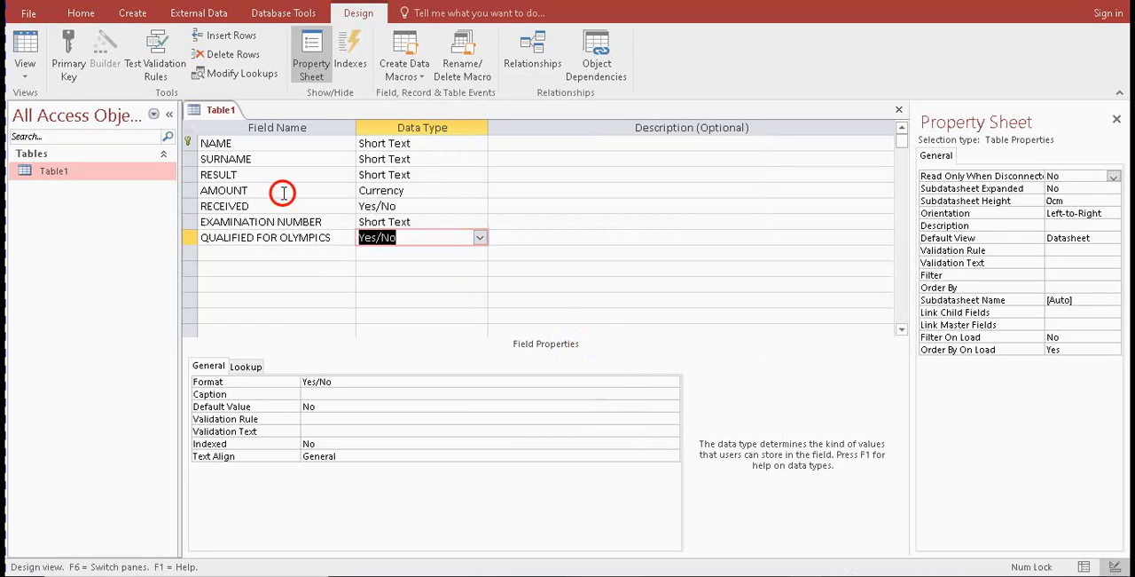
Save Table1, show its records in Datasheet view, and fit the QUALIFIED FOR OLYMPICS column to its heading
{"action": "left_click", "coordinate": [25, 44]}
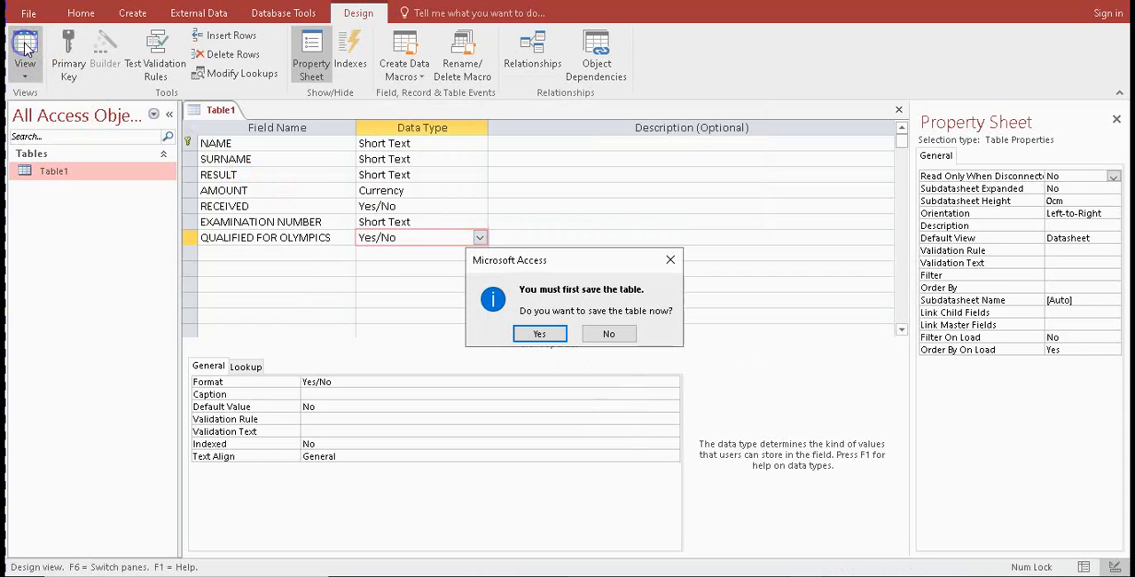
{"action": "left_click", "coordinate": [540, 334]}
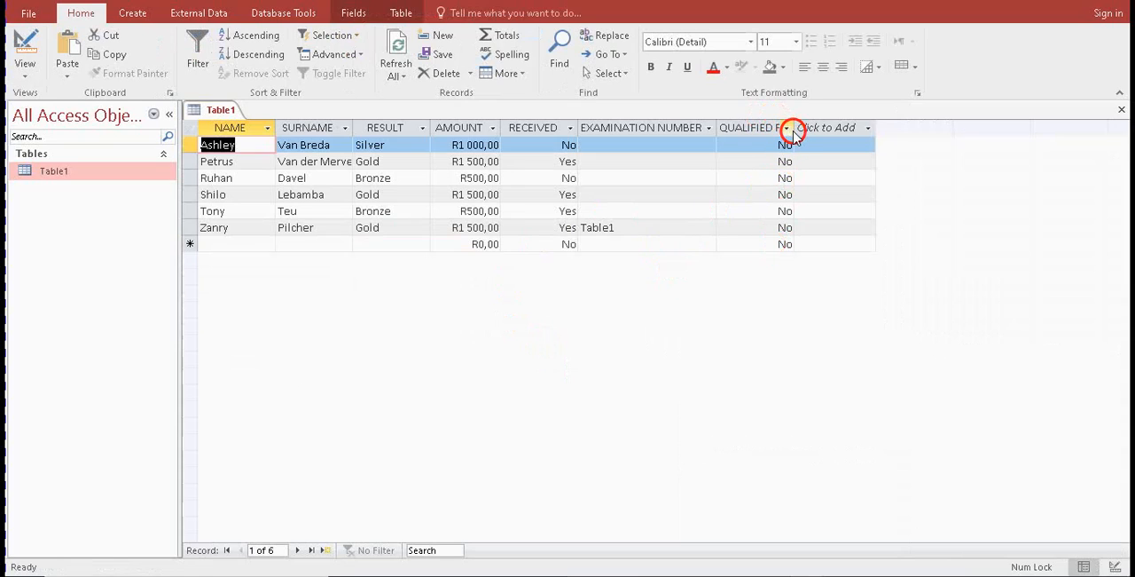
{"action": "double_click", "coordinate": [796, 129]}
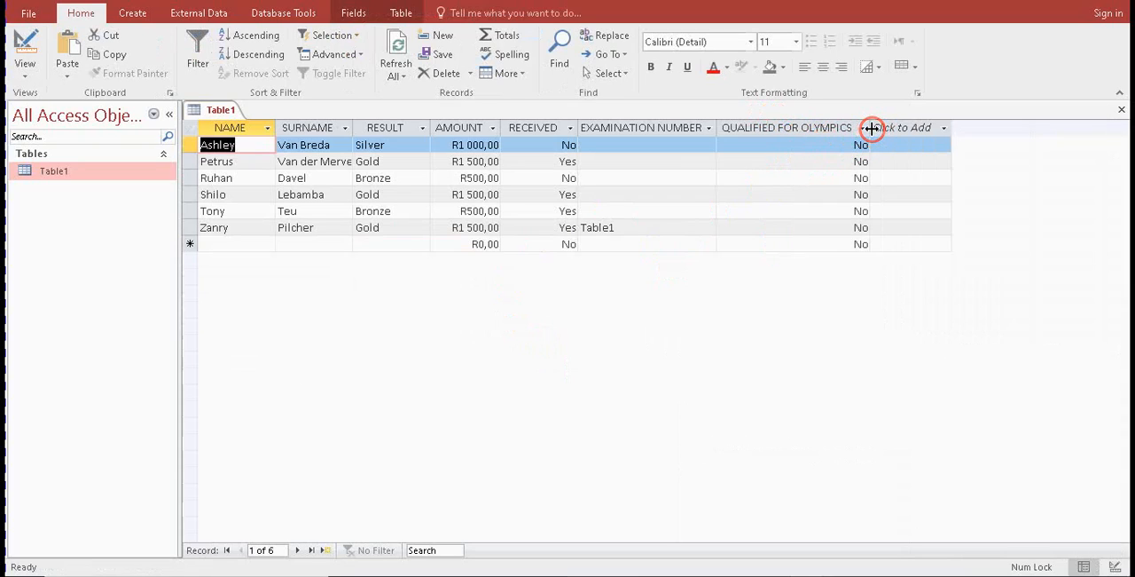
{"action": "left_click", "coordinate": [860, 144]}
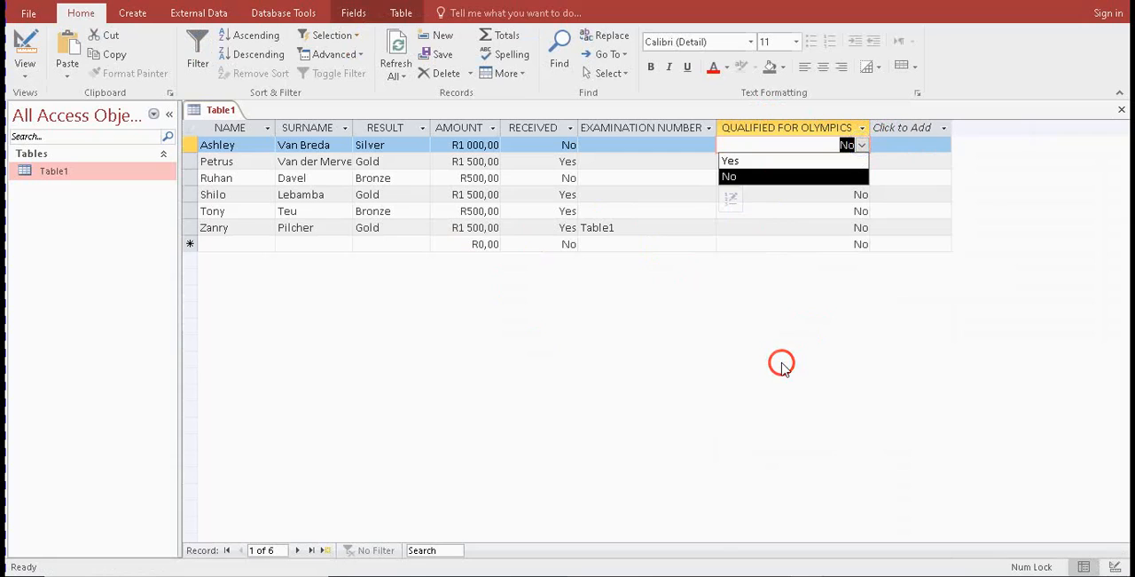
Place the Table1 window beside the question paper and bring the question 8.3 list into view in the PDF
{"action": "key", "text": "alt+Tab"}
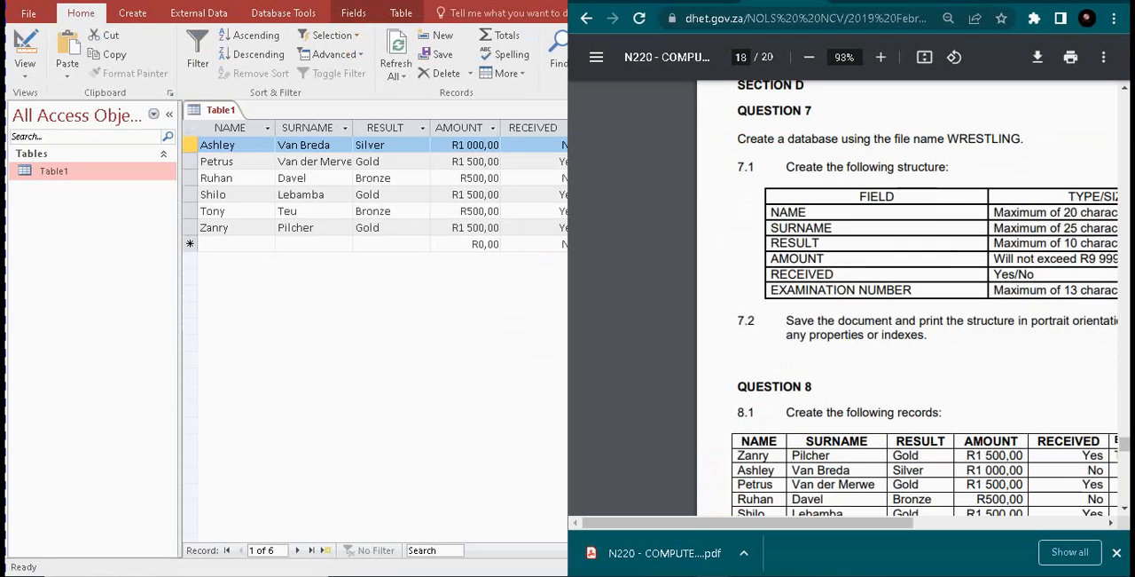
{"action": "left_click", "coordinate": [464, 269]}
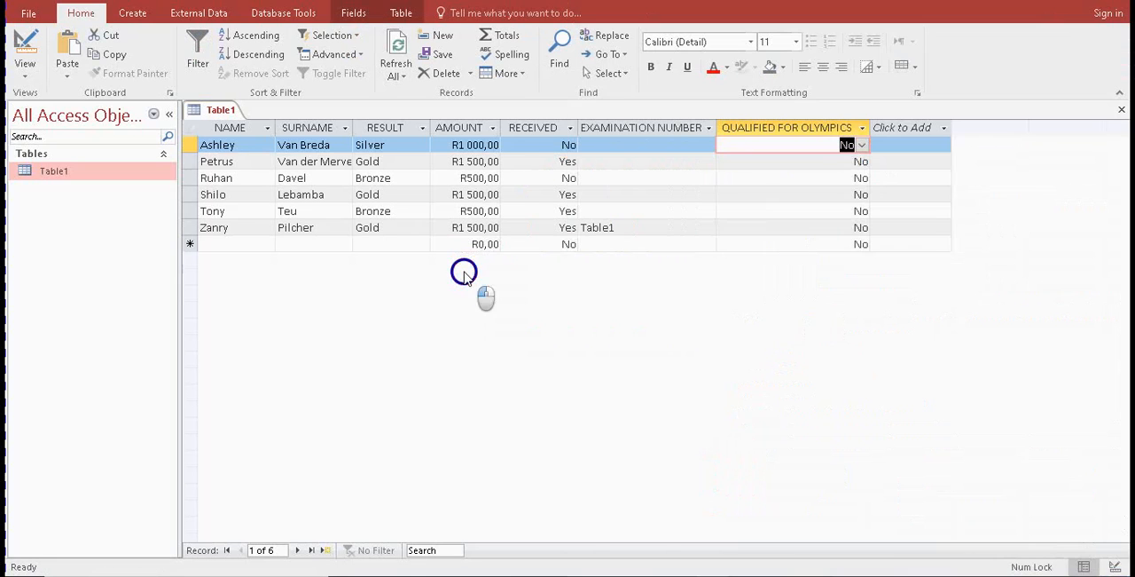
{"action": "left_click", "coordinate": [736, 570]}
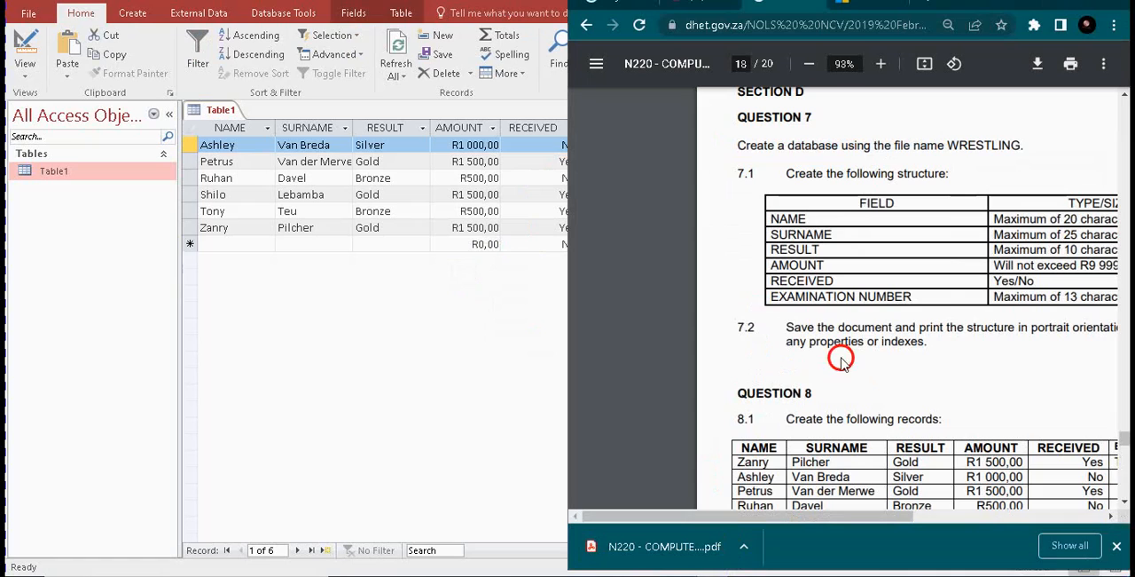
{"action": "left_click", "coordinate": [458, 268]}
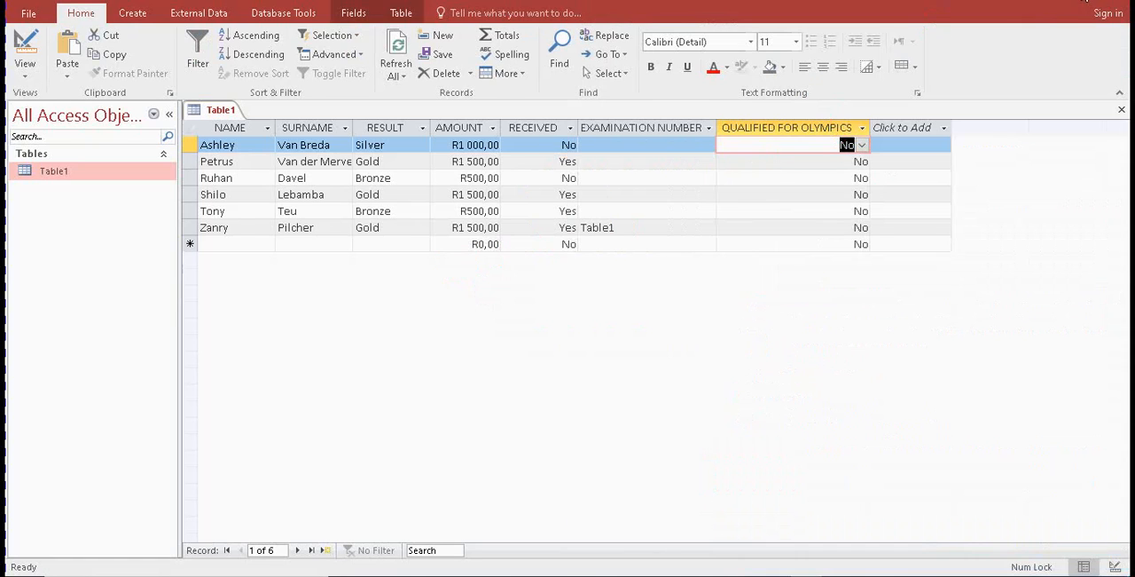
{"action": "left_click", "coordinate": [1084, 1]}
{"action": "left_click_drag", "start_coordinate": [722, 49], "coordinate": [7, 190]}
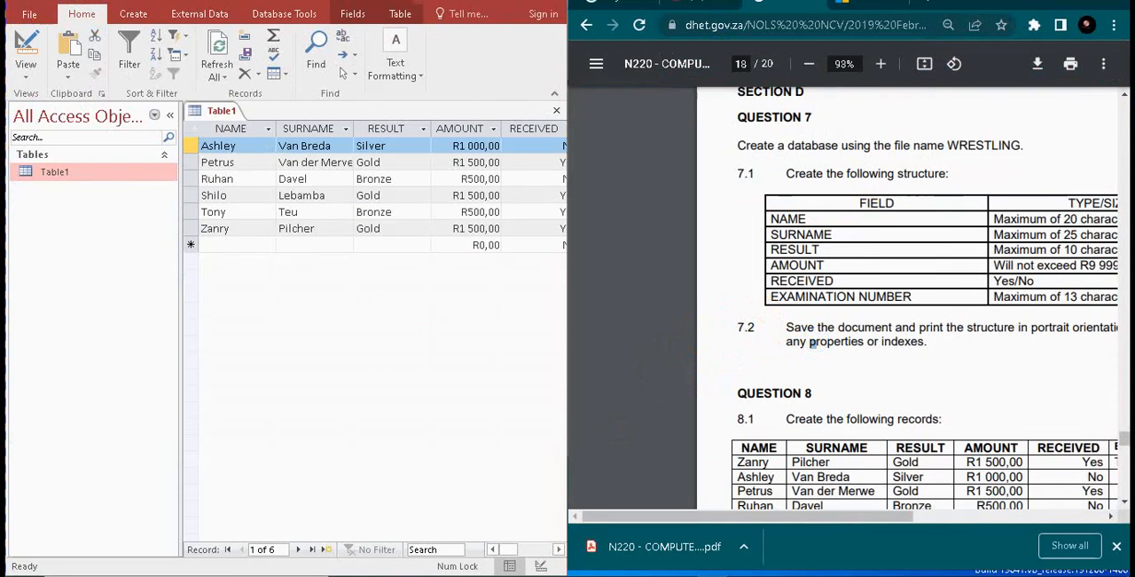
{"action": "left_click", "coordinate": [301, 449]}
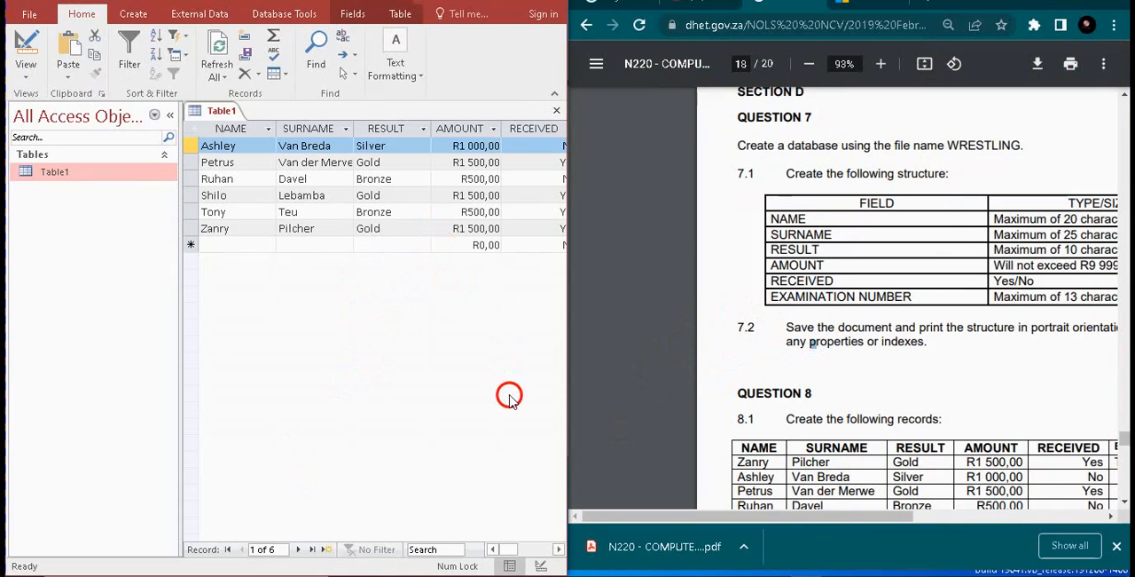
{"action": "left_click", "coordinate": [732, 554]}
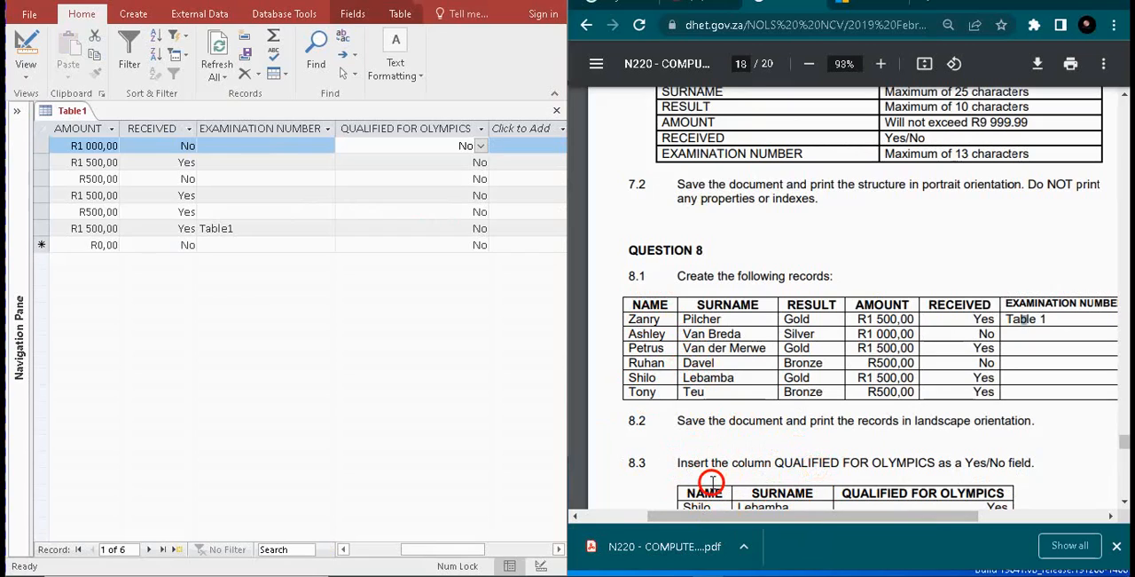
{"action": "scroll", "coordinate": [1123, 440], "scroll_direction": "down", "scroll_amount": 2}
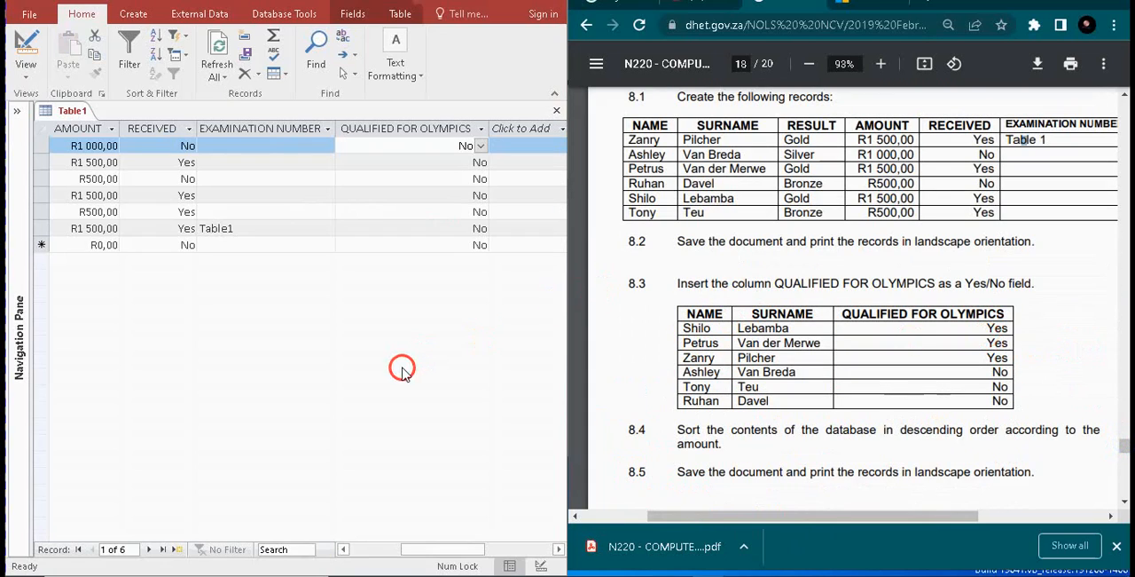
Set QUALIFIED FOR OLYMPICS to Yes for the first record, the Silver result
{"action": "left_click_drag", "start_coordinate": [426, 549], "coordinate": [388, 549]}
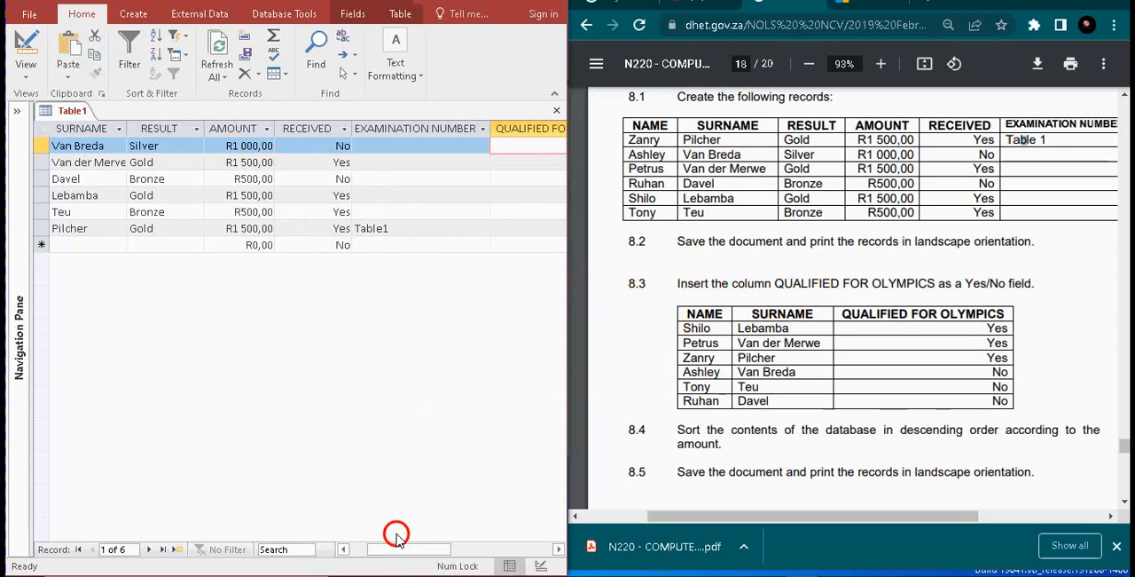
{"action": "left_click_drag", "start_coordinate": [400, 544], "coordinate": [416, 545]}
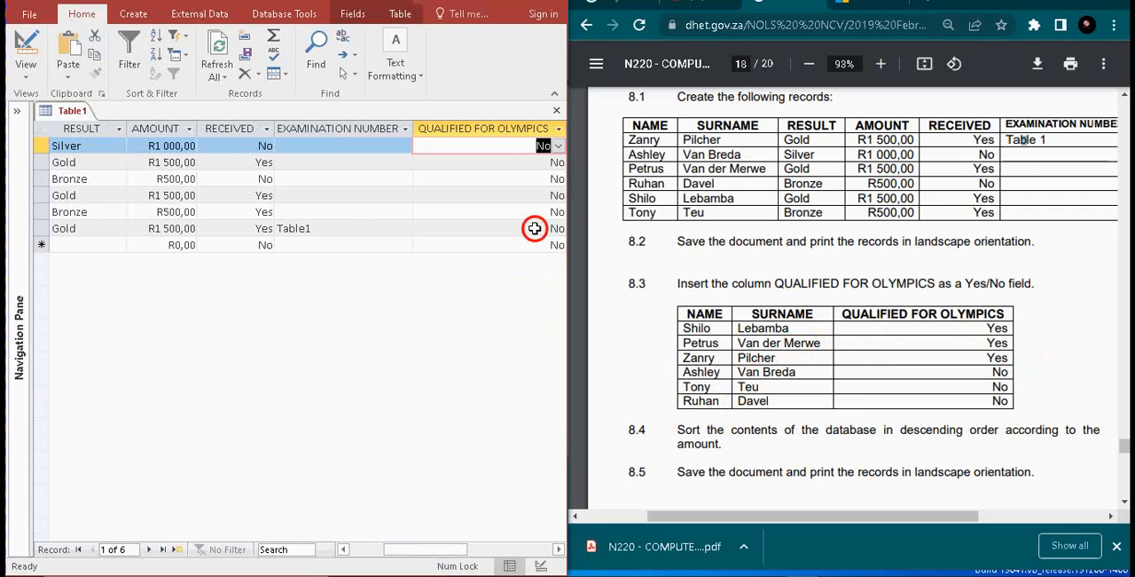
{"action": "left_click", "coordinate": [558, 147]}
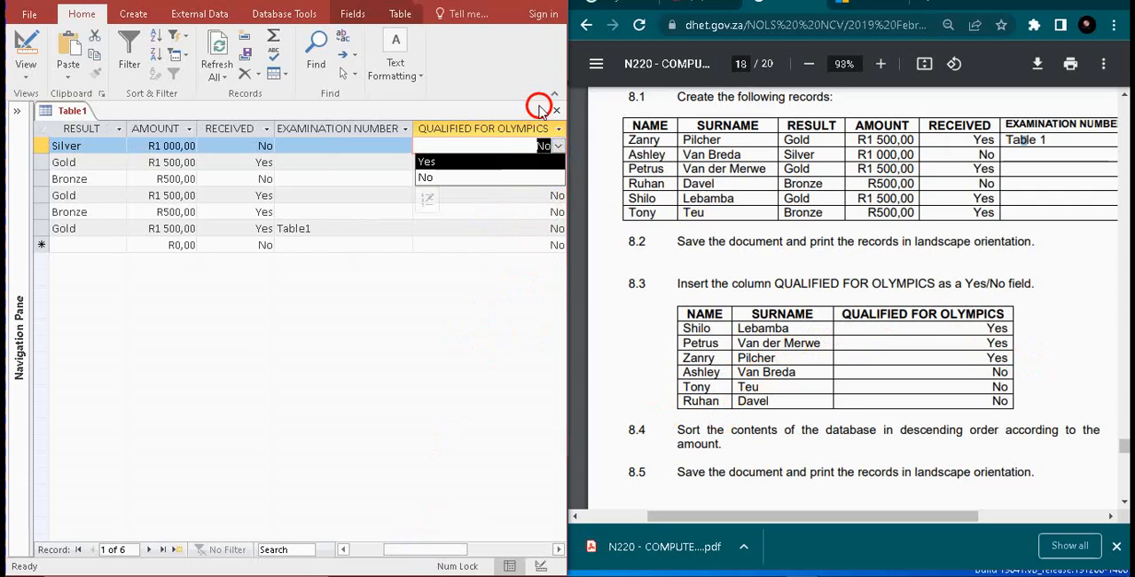
{"action": "left_click", "coordinate": [464, 163]}
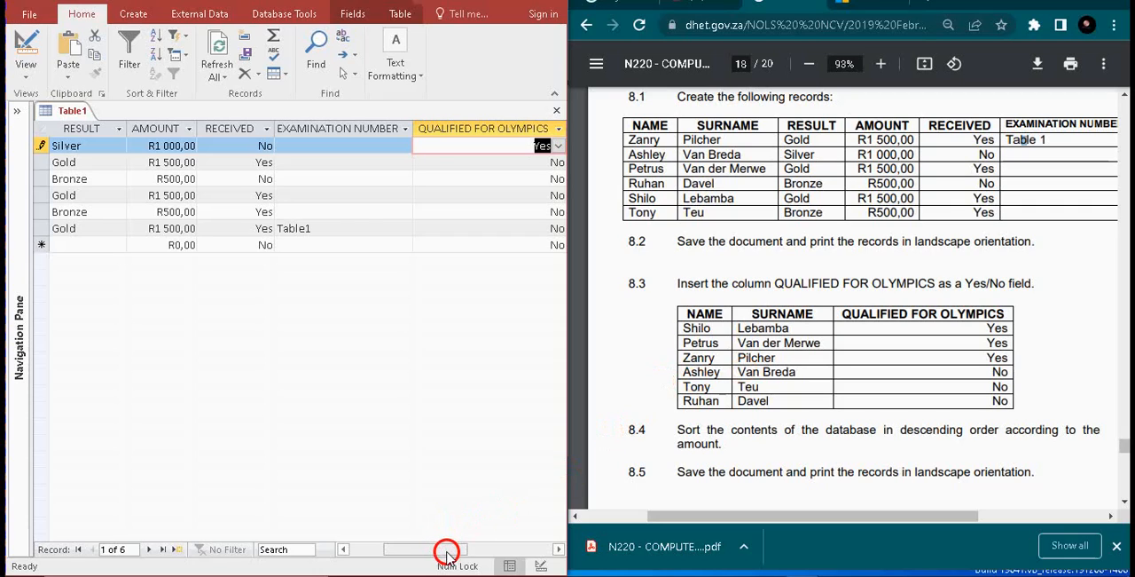
Match the second record with the question 8.3 list and set its QUALIFIED FOR OLYMPICS value to Yes
{"action": "left_click_drag", "start_coordinate": [447, 552], "coordinate": [416, 551]}
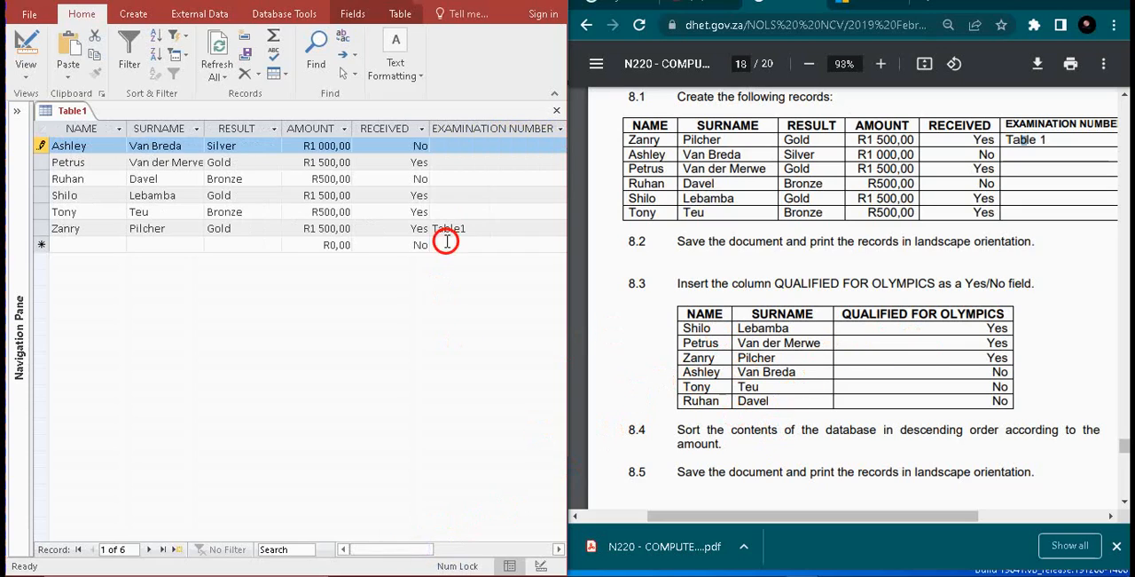
{"action": "left_click_drag", "start_coordinate": [401, 552], "coordinate": [431, 547]}
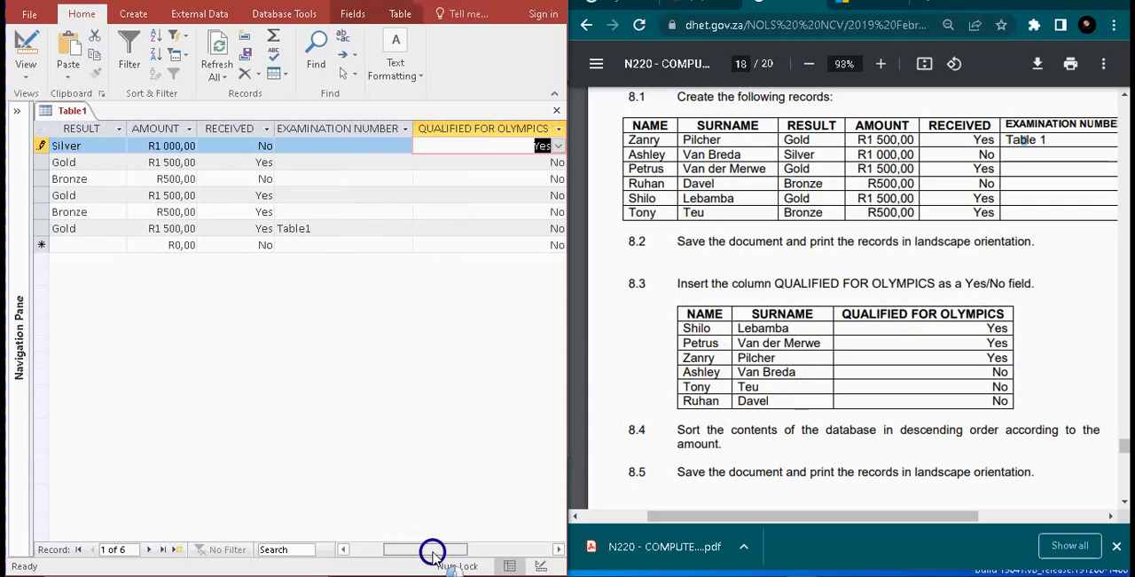
{"action": "left_click", "coordinate": [556, 164]}
{"action": "left_click", "coordinate": [558, 162]}
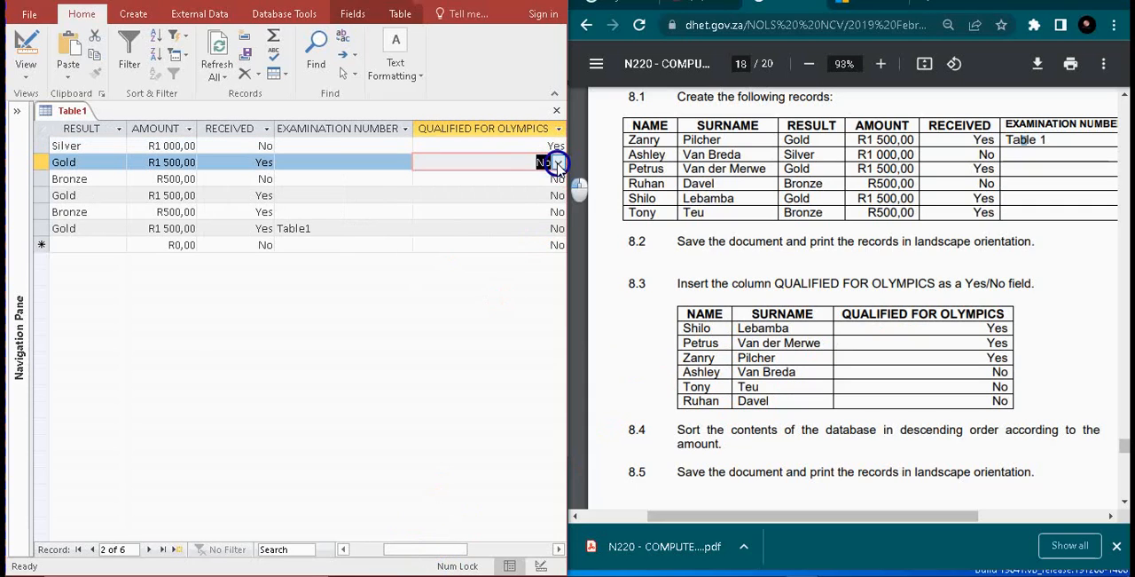
{"action": "left_click", "coordinate": [513, 178]}
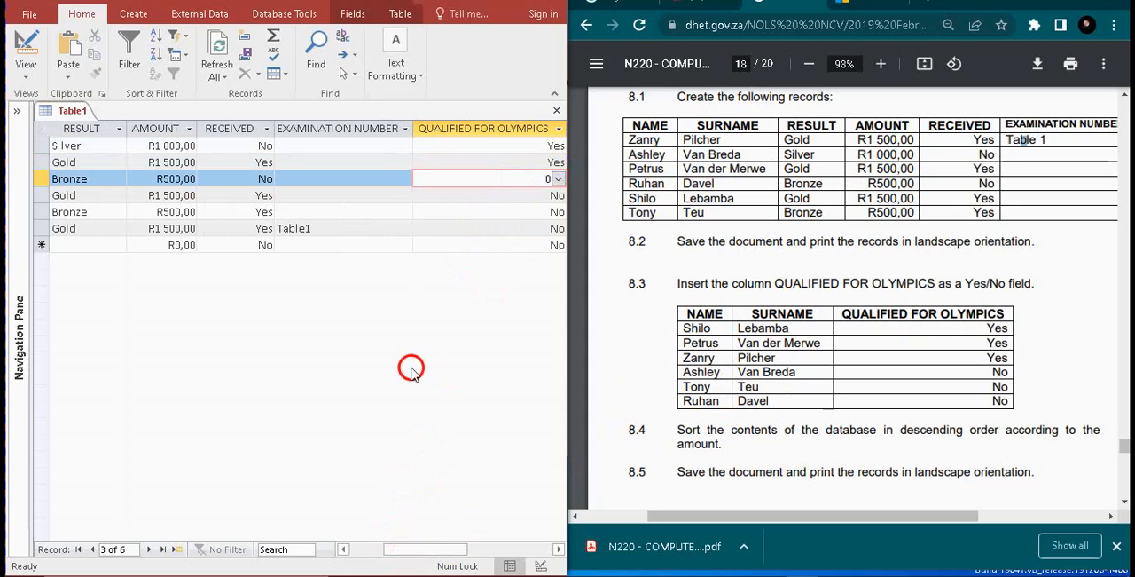
Narrow the EXAMINATION NUMBER column and set QUALIFIED FOR OLYMPICS to Yes for the fourth record
{"action": "left_click_drag", "start_coordinate": [413, 131], "coordinate": [340, 133]}
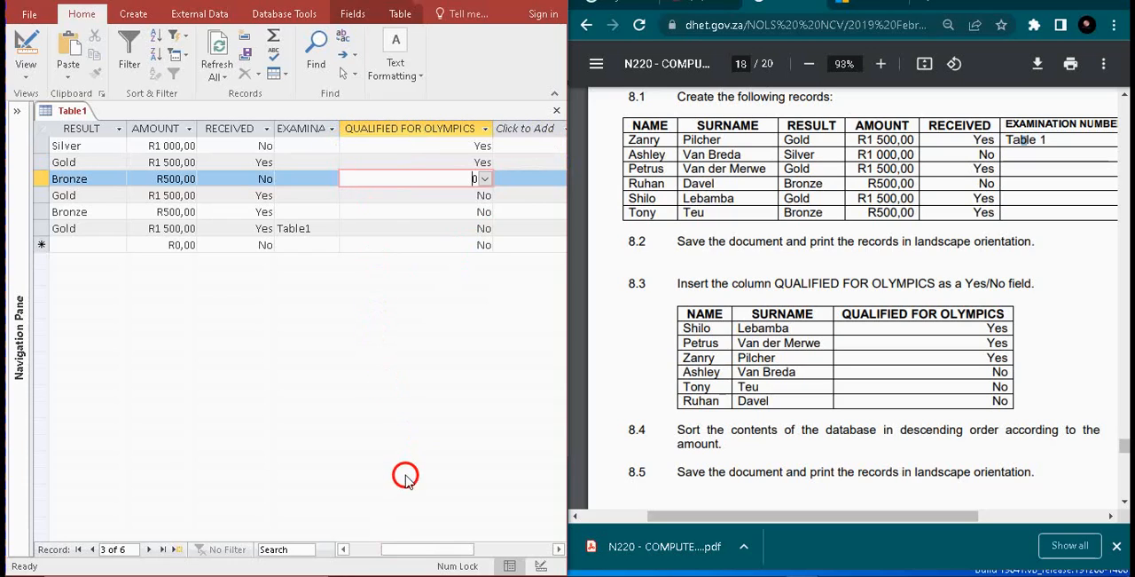
{"action": "mouse_move", "coordinate": [415, 547]}
{"action": "left_mouse_down"}
{"action": "mouse_move", "coordinate": [427, 548]}
{"action": "mouse_move", "coordinate": [399, 546]}
{"action": "left_mouse_up"}
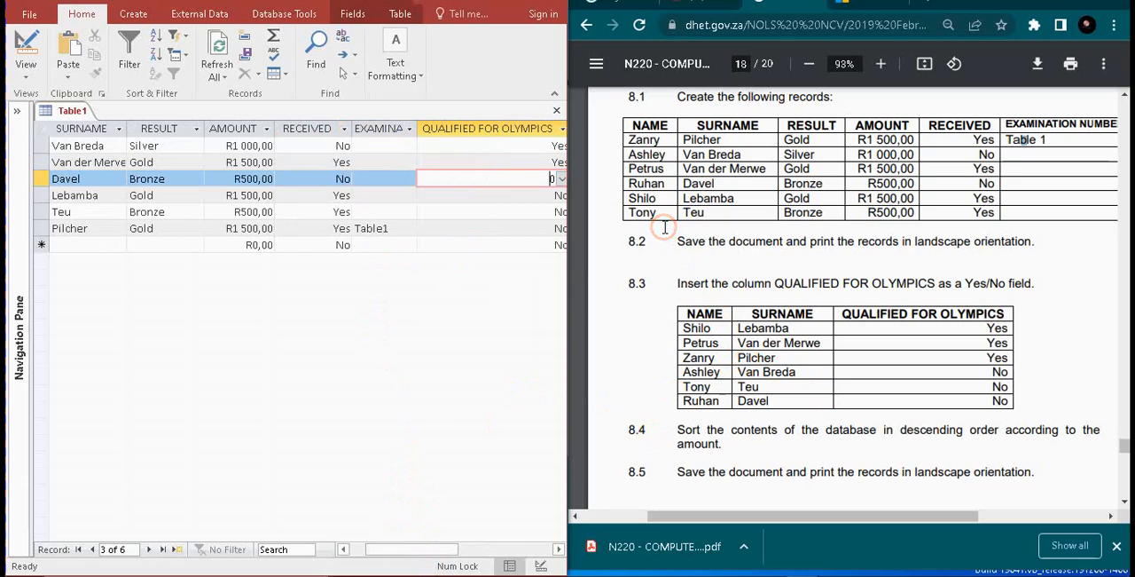
{"action": "left_click", "coordinate": [544, 196]}
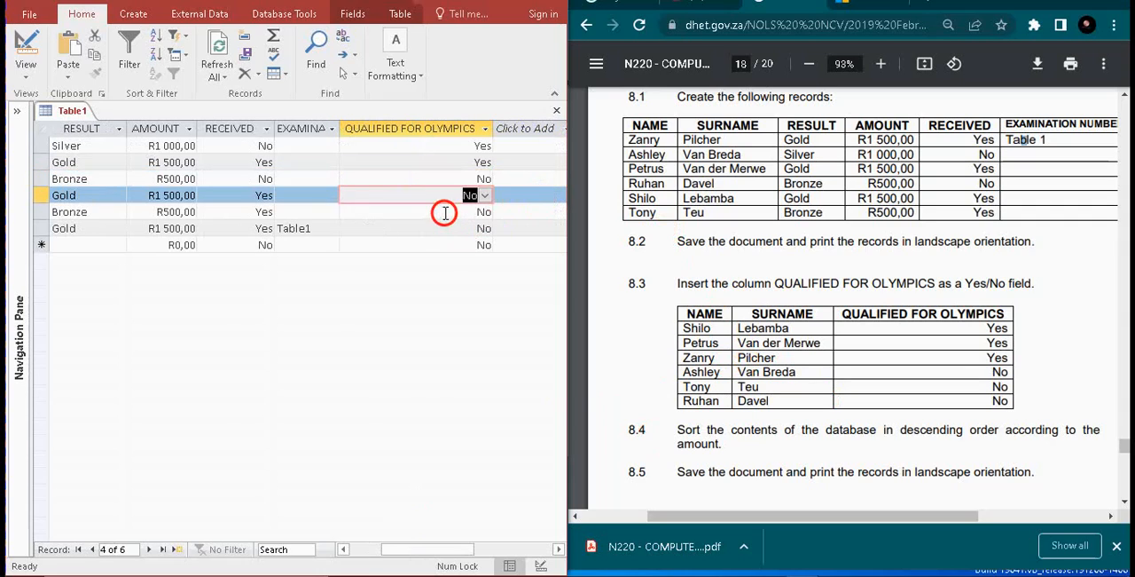
{"action": "left_click_drag", "start_coordinate": [398, 549], "coordinate": [365, 549]}
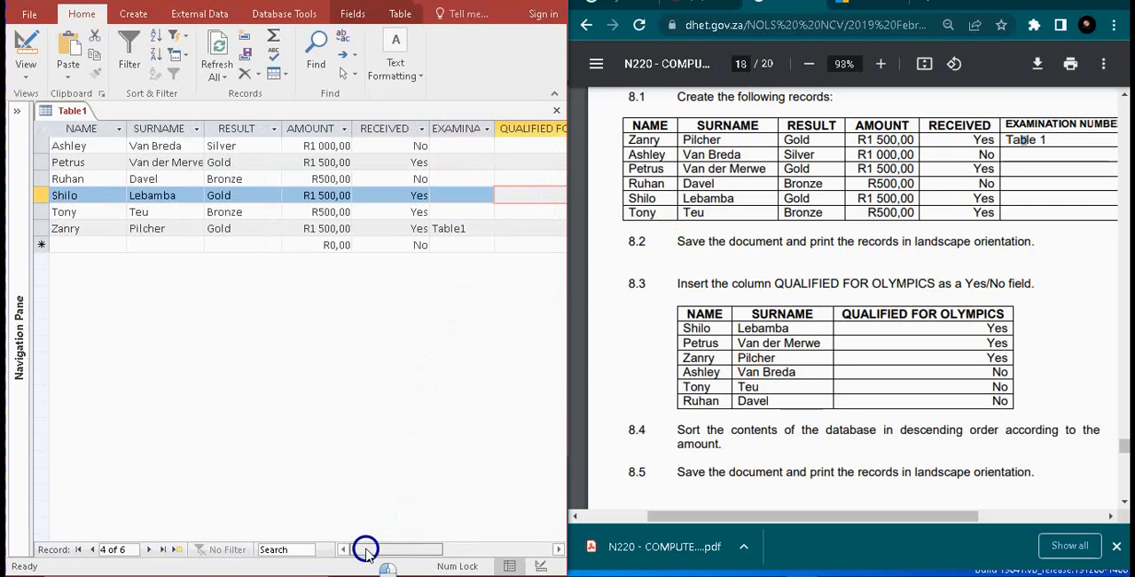
{"action": "left_click_drag", "start_coordinate": [365, 549], "coordinate": [448, 351]}
{"action": "type", "text": "yes"}
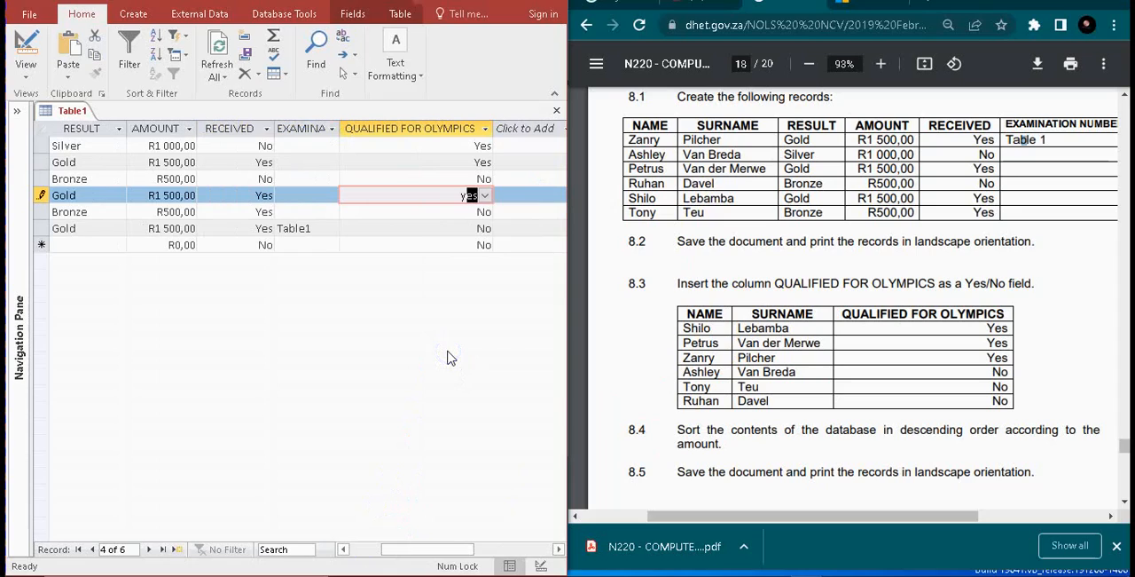
Check the fifth record's name and QUALIFIED FOR OLYMPICS value against the question 8.3 list
{"action": "left_click", "coordinate": [438, 213]}
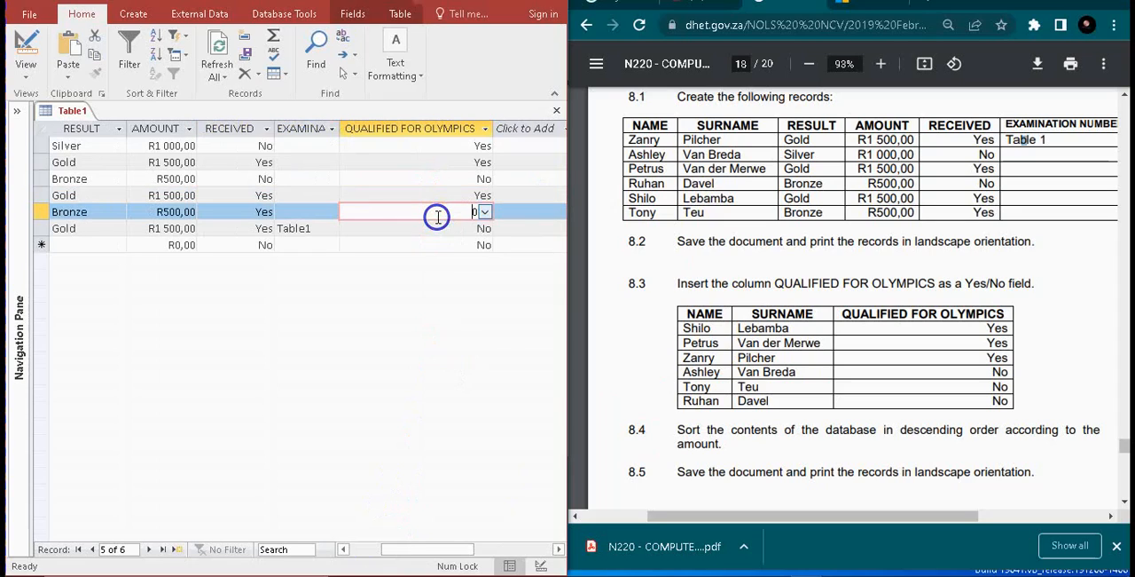
{"action": "left_click_drag", "start_coordinate": [399, 544], "coordinate": [373, 548]}
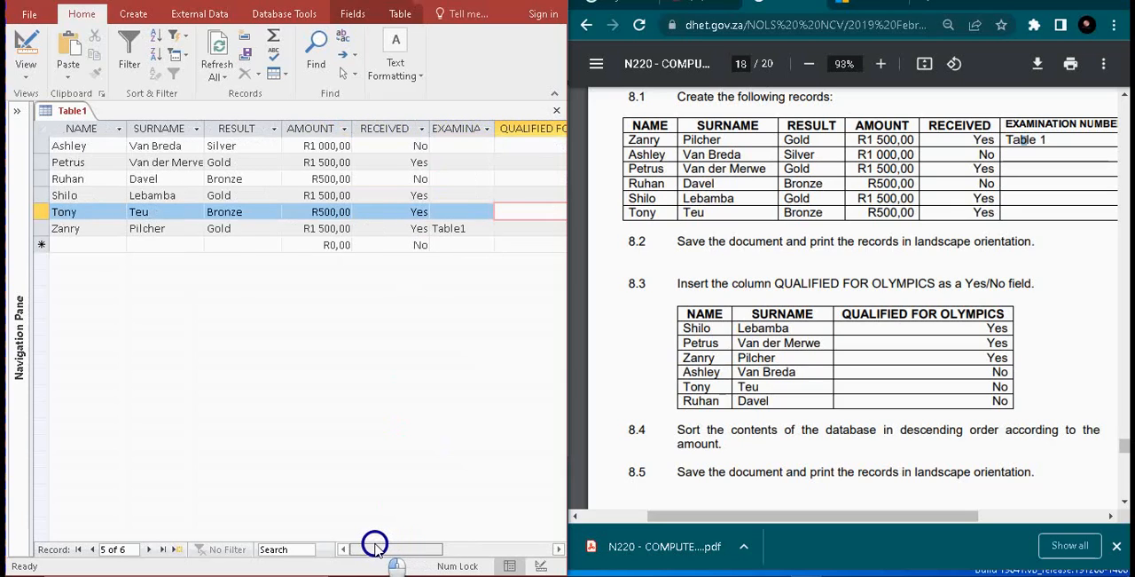
{"action": "left_click_drag", "start_coordinate": [375, 543], "coordinate": [381, 543]}
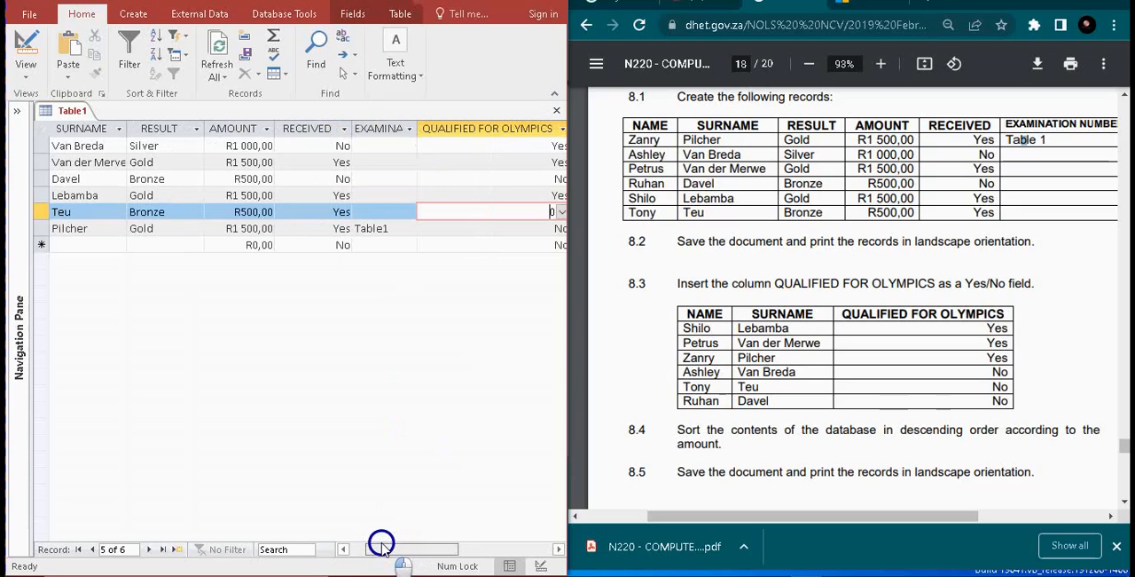
{"action": "left_click_drag", "start_coordinate": [381, 543], "coordinate": [414, 543]}
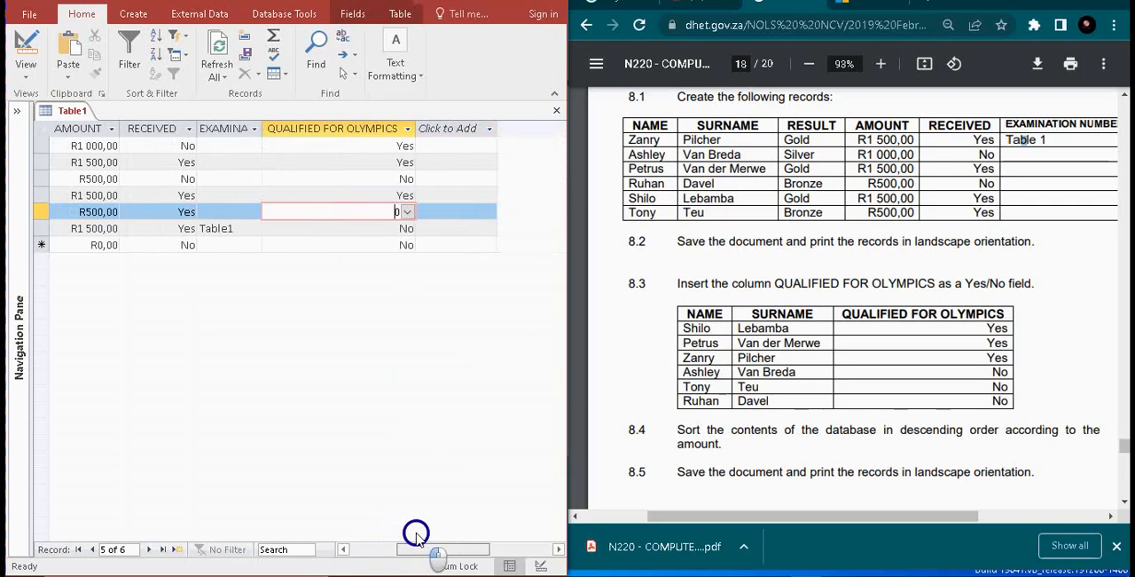
Set QUALIFIED FOR OLYMPICS to Yes in the blank new record and try to move to the first record
{"action": "left_click", "coordinate": [396, 244]}
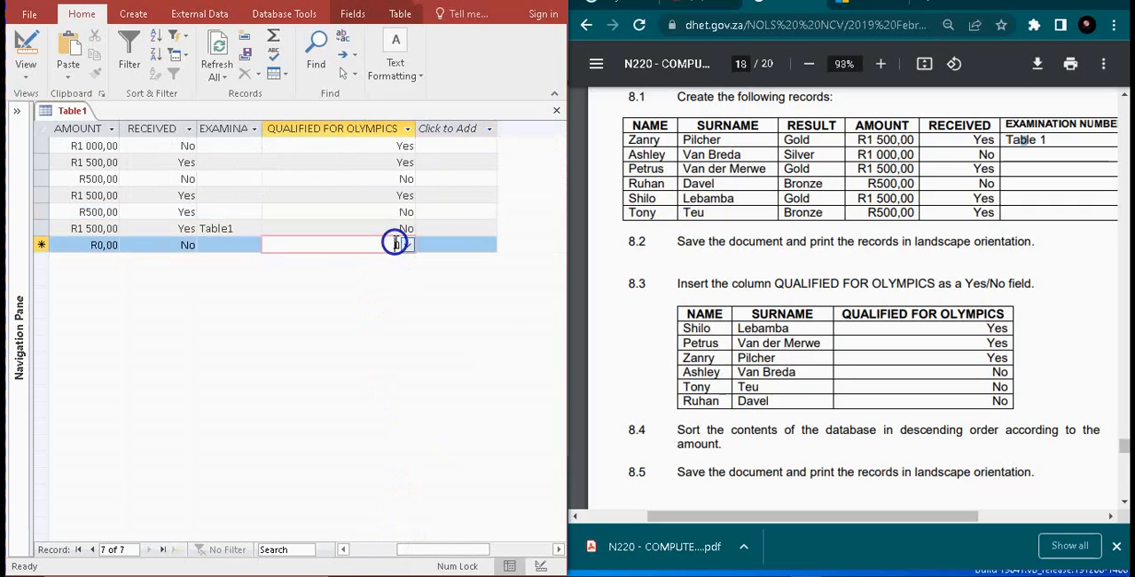
{"action": "left_click", "coordinate": [407, 244]}
{"action": "left_click", "coordinate": [367, 259]}
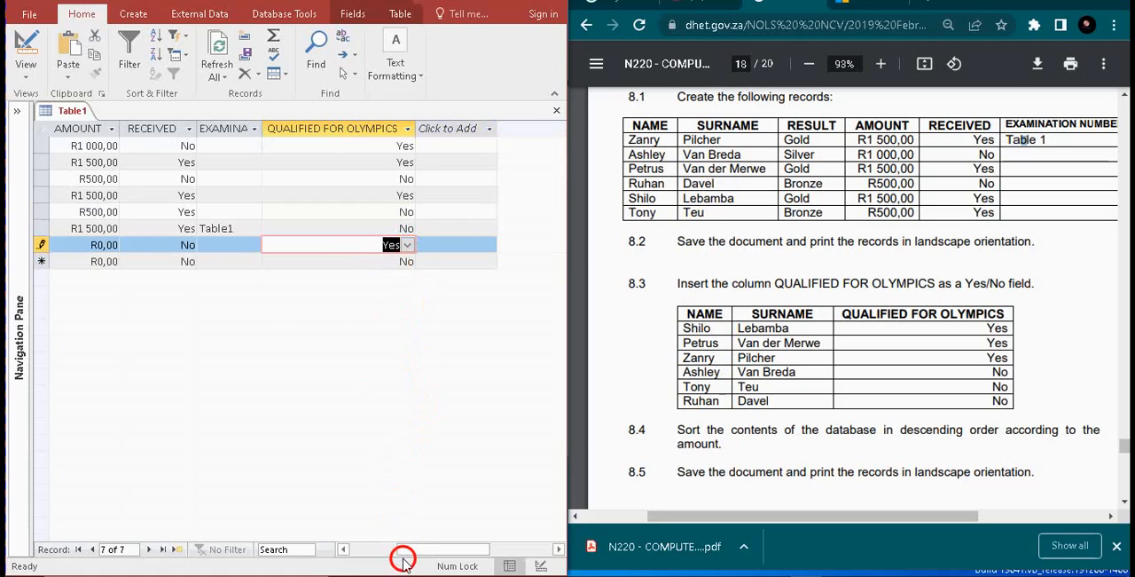
{"action": "left_click_drag", "start_coordinate": [416, 550], "coordinate": [316, 538]}
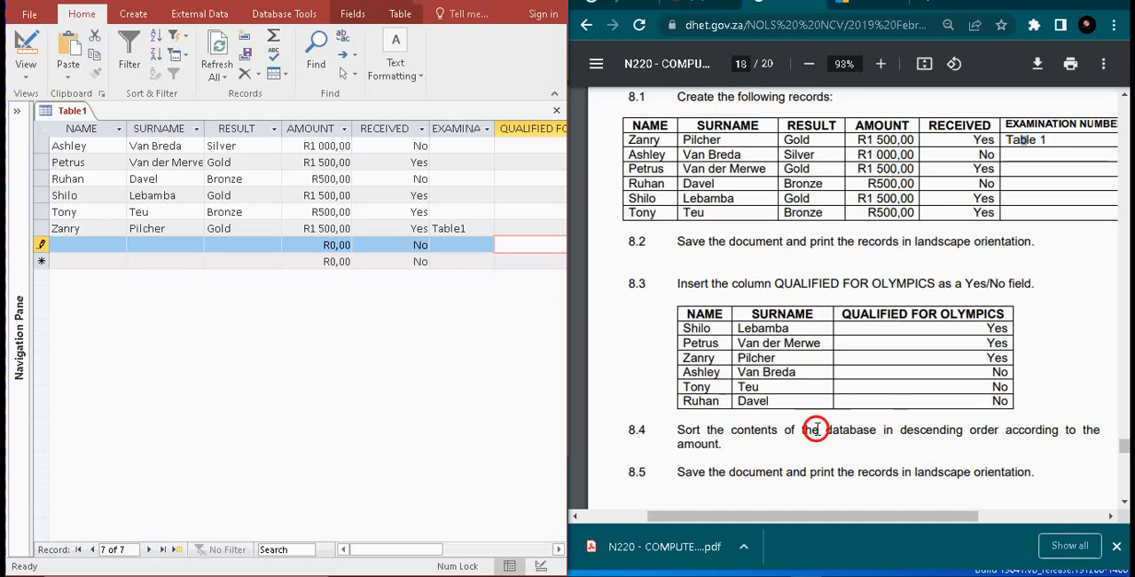
{"action": "left_click", "coordinate": [91, 145]}
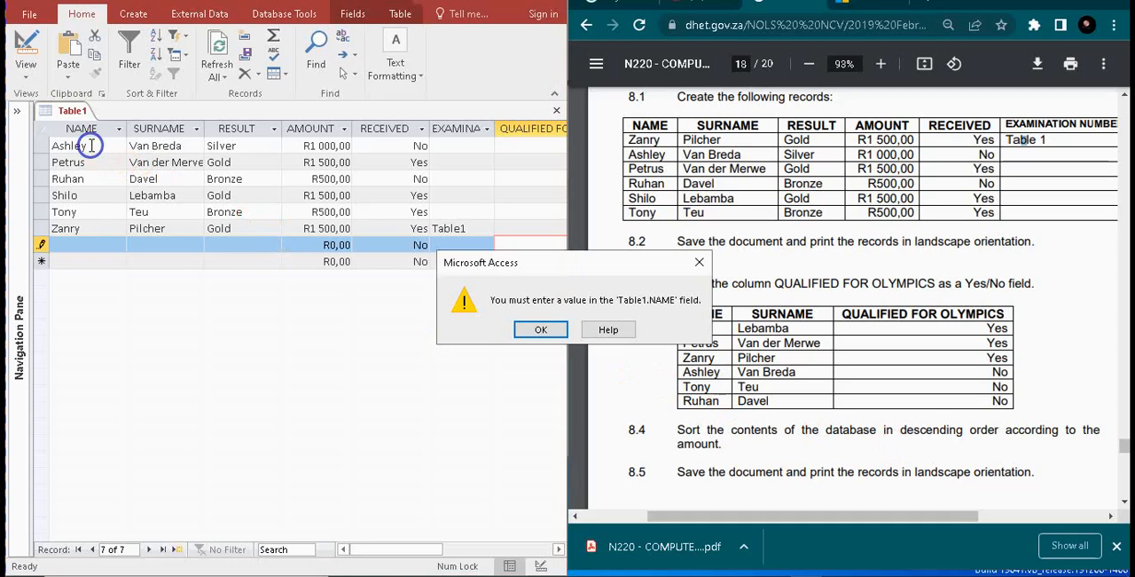
{"action": "left_click", "coordinate": [554, 329]}
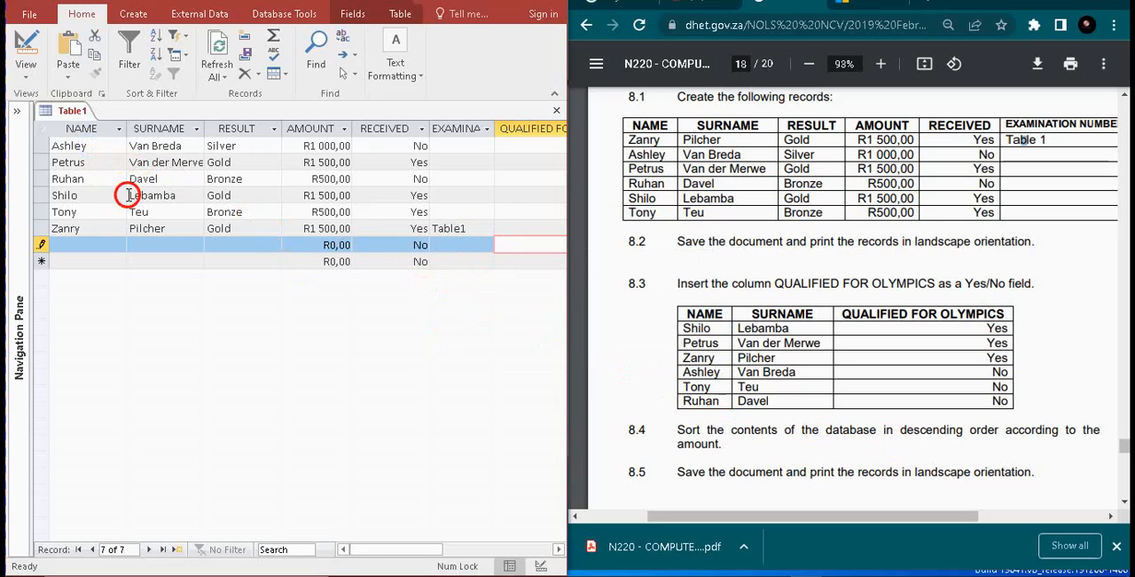
Enter the blank record's QUALIFIED FOR OLYMPICS value again, choosing Yes from the lookup
{"action": "left_click", "coordinate": [507, 246]}
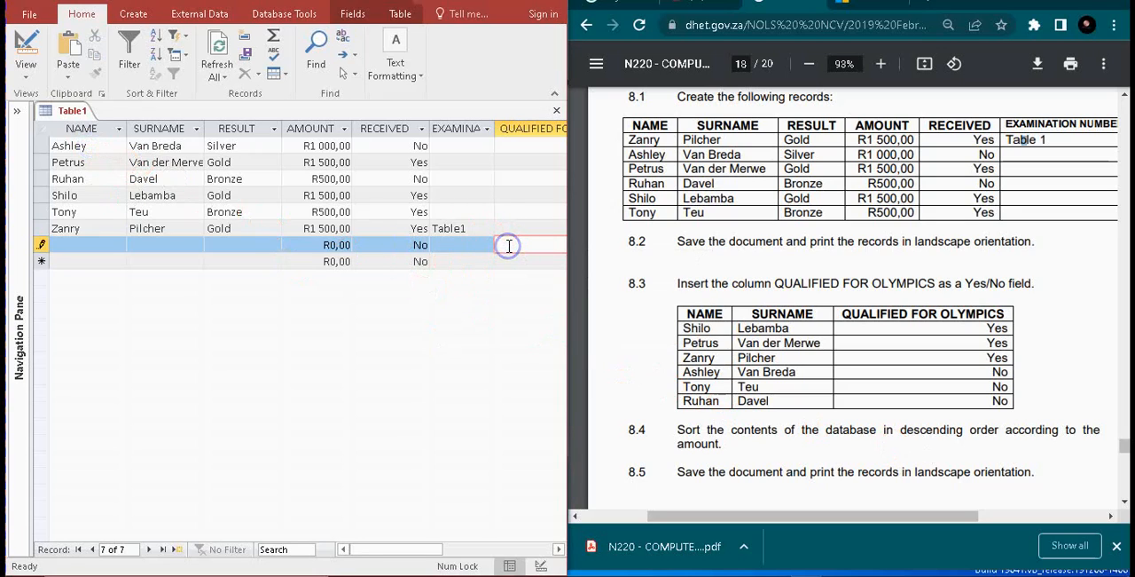
{"action": "type", "text": "y-1"}
{"action": "left_click", "coordinate": [446, 262]}
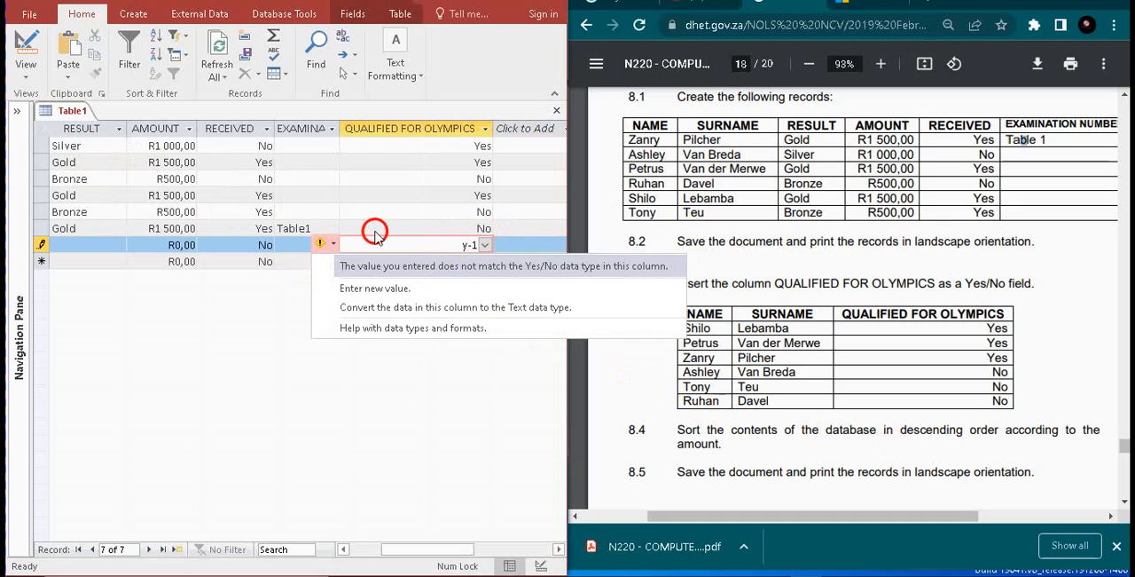
{"action": "left_click", "coordinate": [475, 247]}
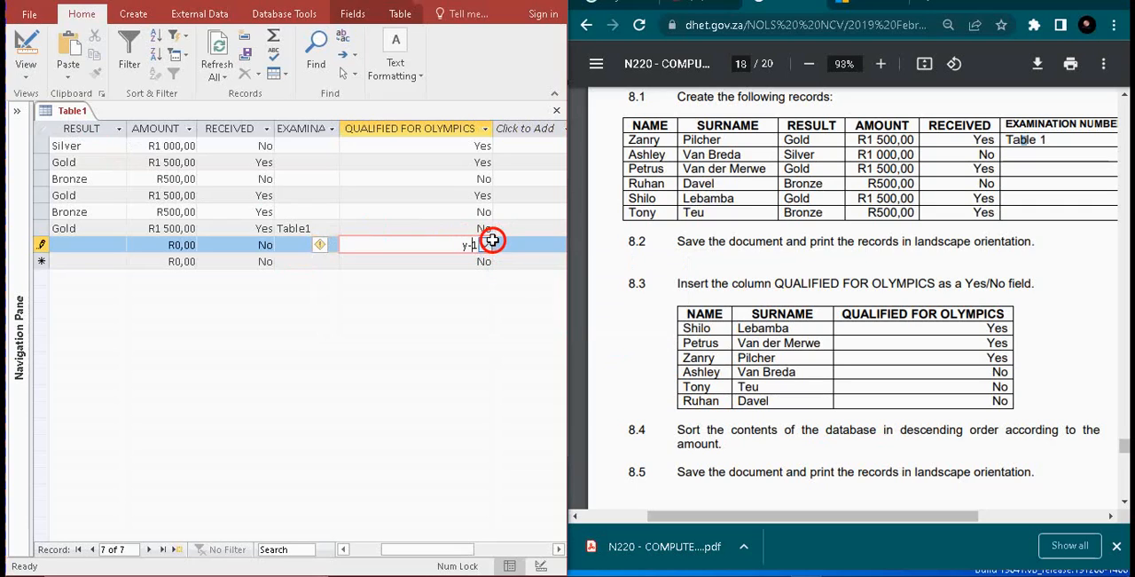
{"action": "left_click", "coordinate": [485, 244]}
{"action": "left_click", "coordinate": [414, 263]}
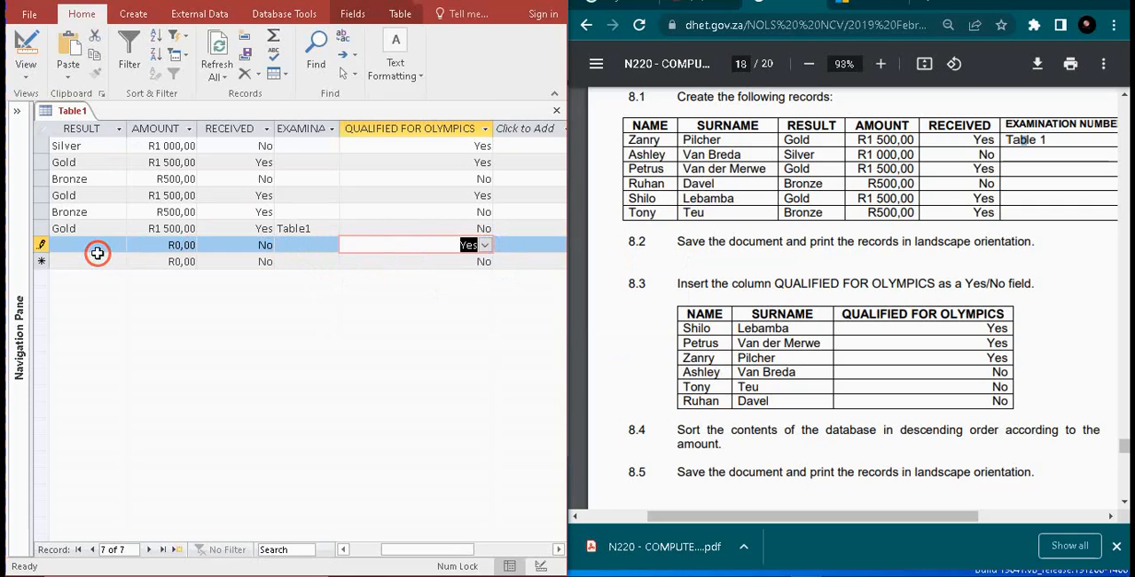
Try to select the entire blank record in Table1
{"action": "left_click", "coordinate": [43, 246]}
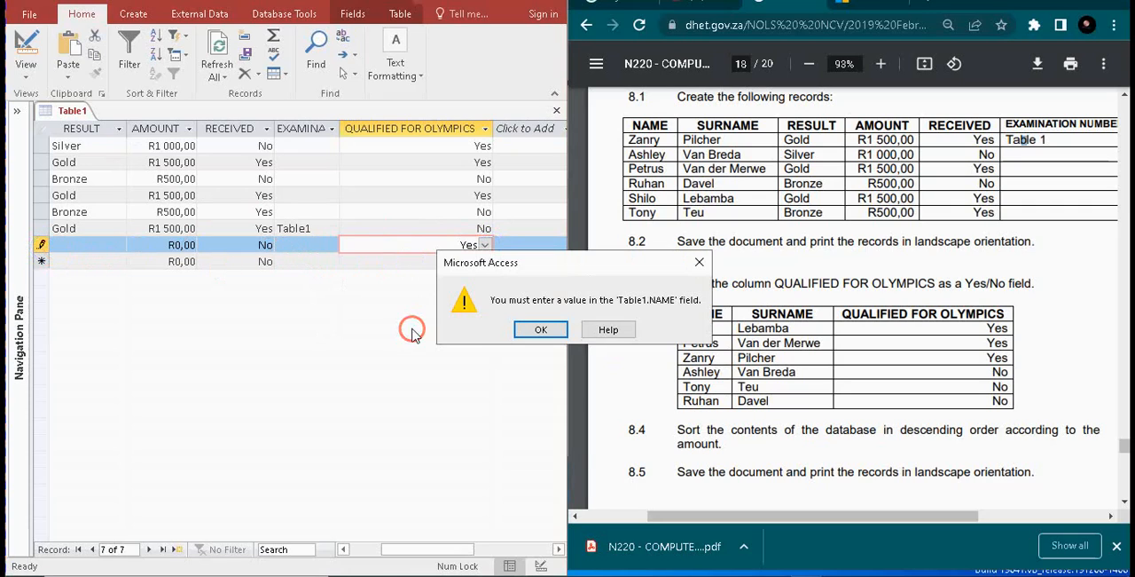
{"action": "left_click", "coordinate": [536, 328]}
{"action": "left_click_drag", "start_coordinate": [426, 548], "coordinate": [470, 550]}
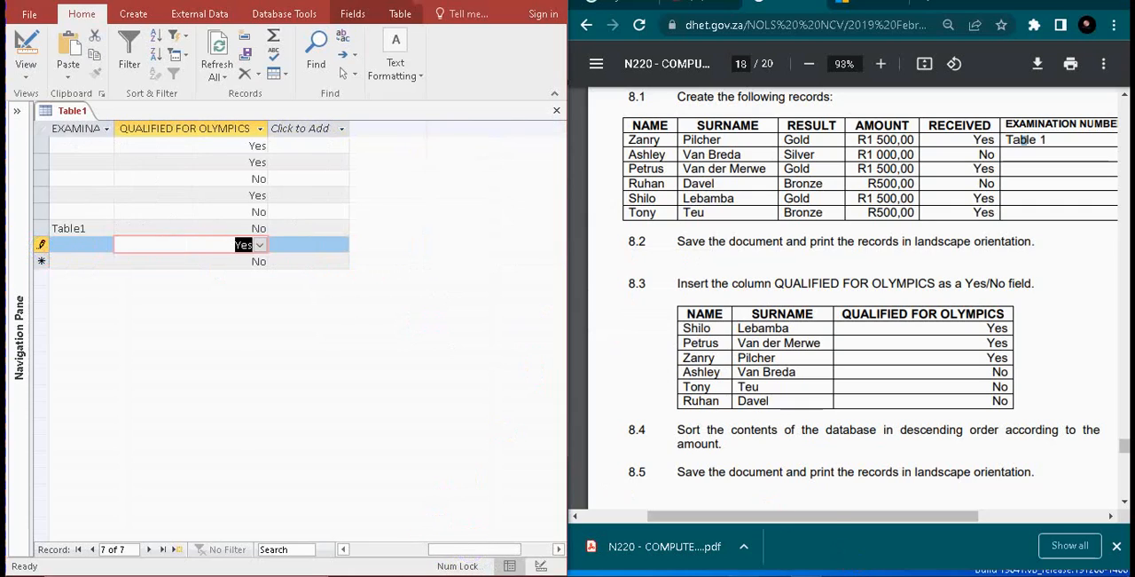
{"action": "mouse_move", "coordinate": [743, 576]}
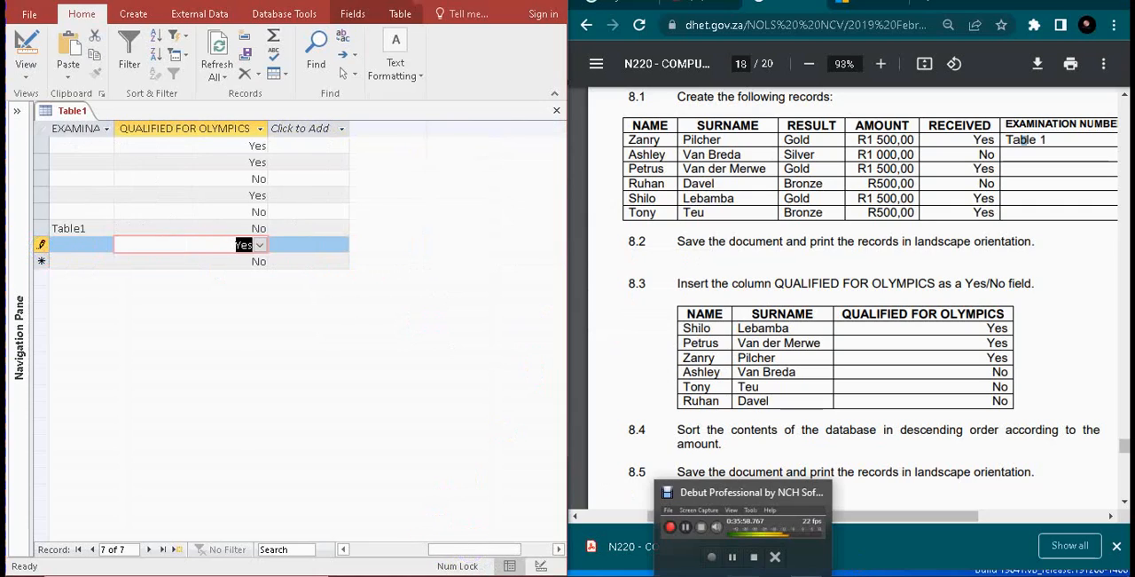
{"action": "left_click", "coordinate": [734, 559]}
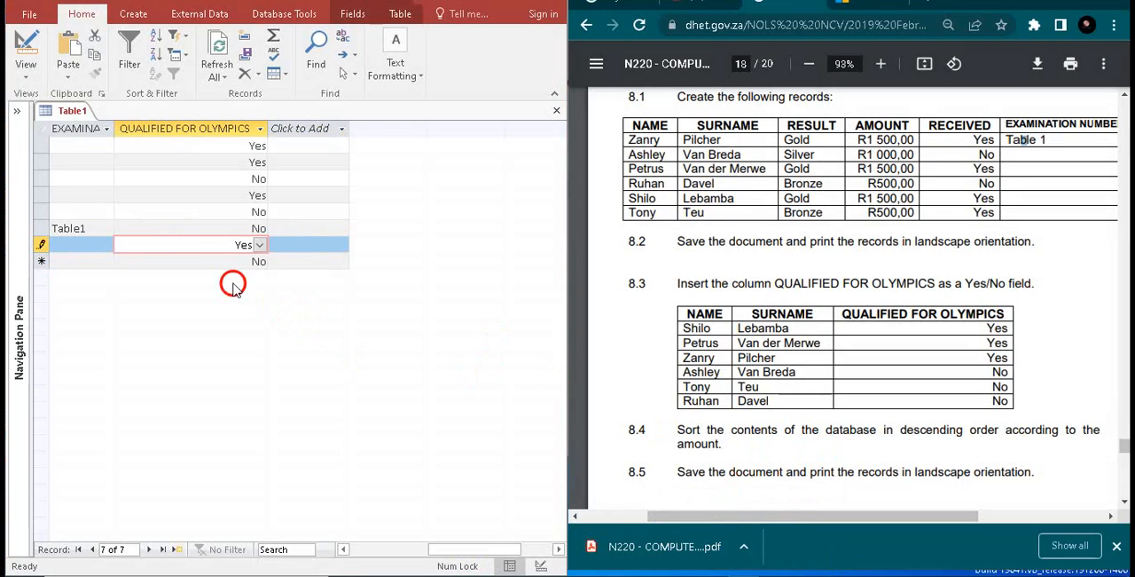
Fill the blank record's NAME field with the placeholder sdfsda and delete that record from Table1
{"action": "left_click", "coordinate": [182, 249]}
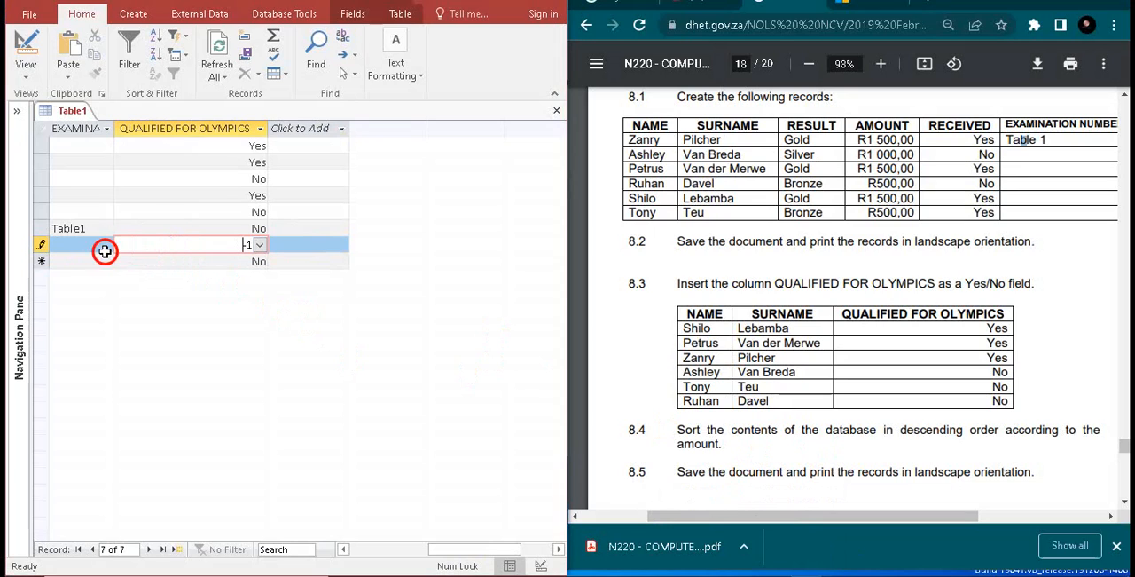
{"action": "left_click", "coordinate": [90, 249]}
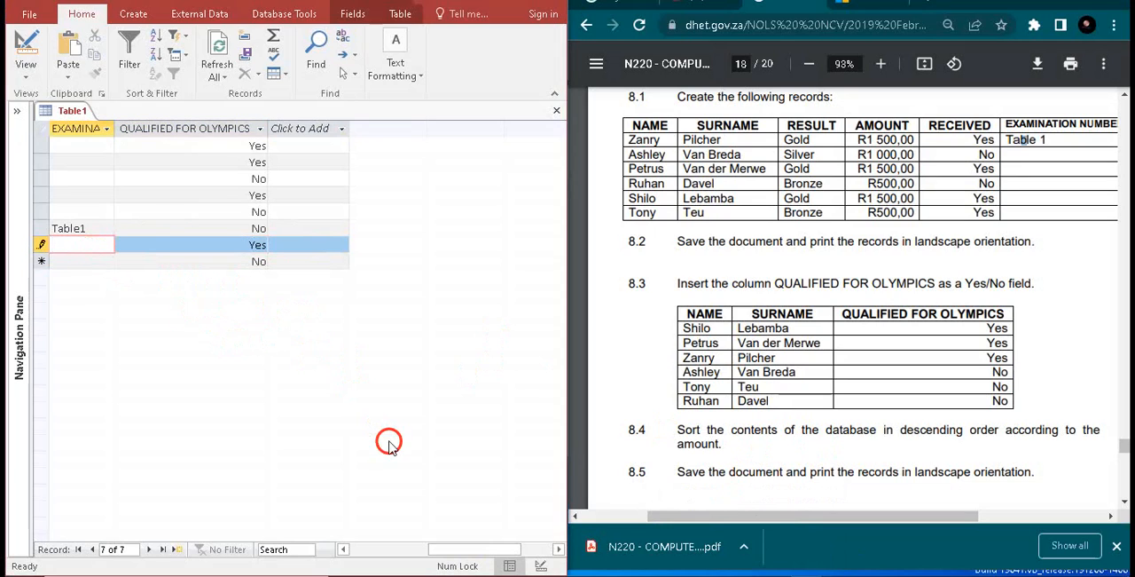
{"action": "left_click_drag", "start_coordinate": [452, 549], "coordinate": [332, 549]}
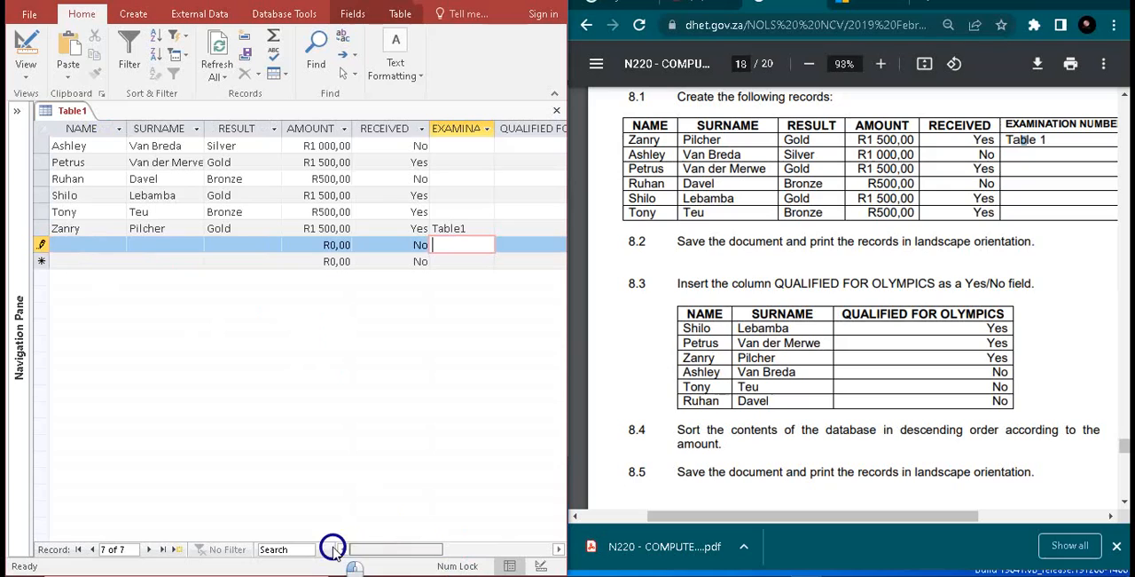
{"action": "left_click", "coordinate": [78, 246]}
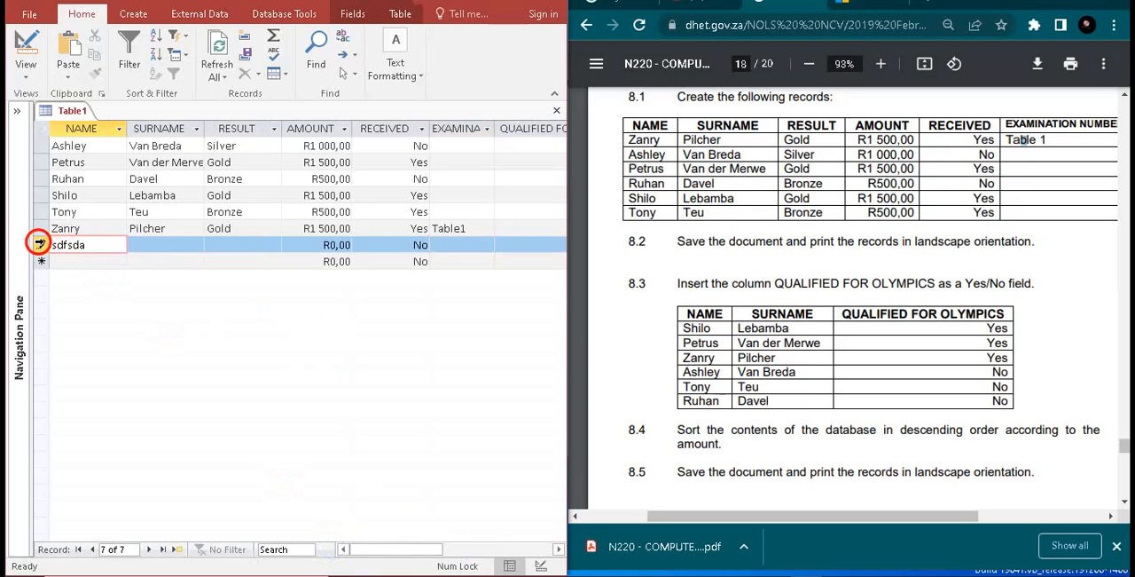
{"action": "left_click", "coordinate": [40, 245]}
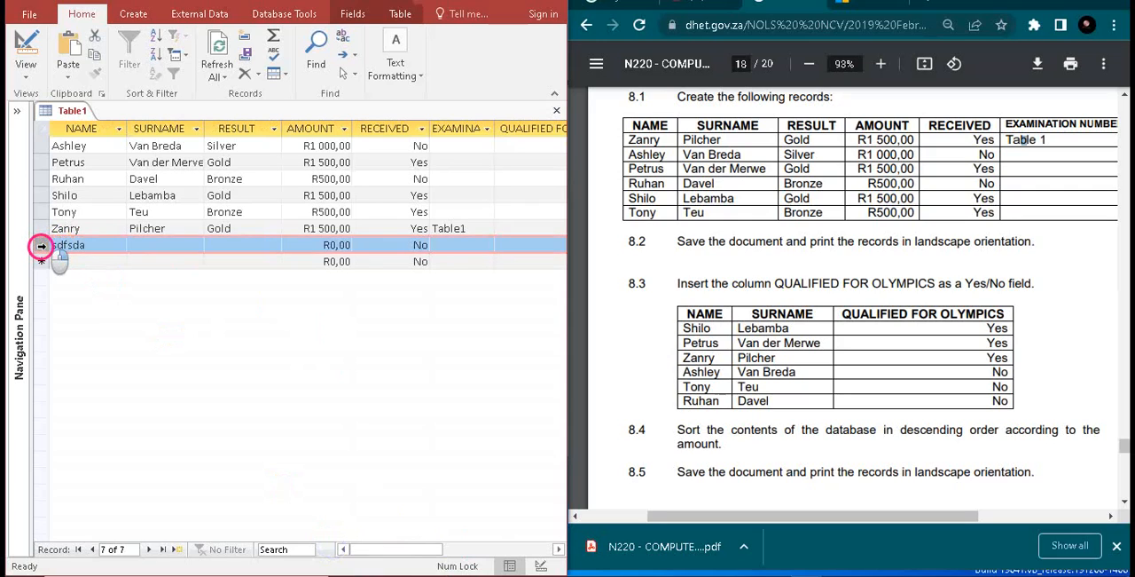
{"action": "right_click", "coordinate": [41, 246]}
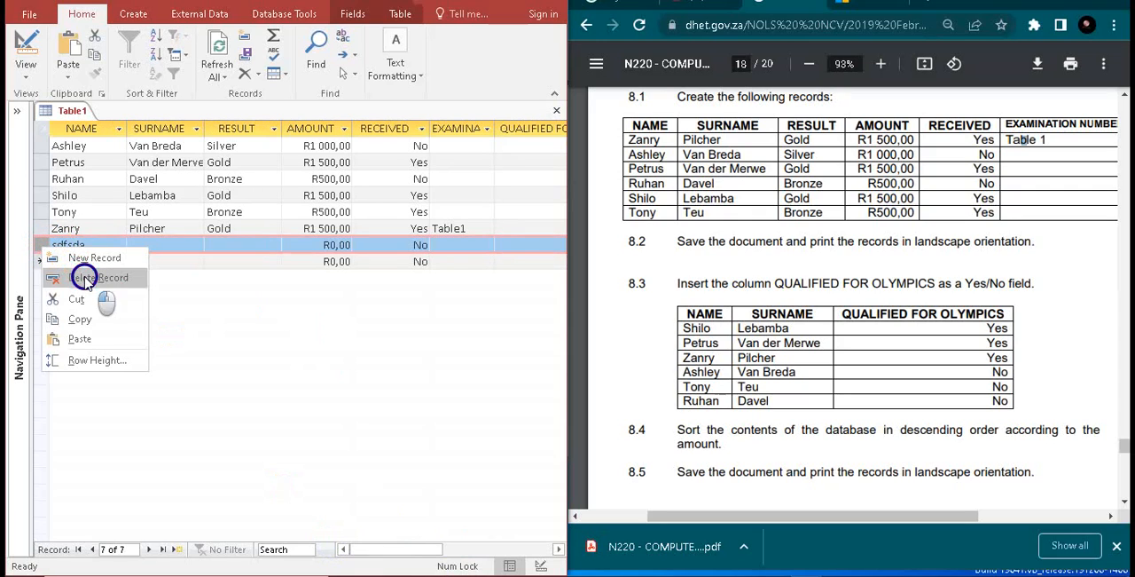
{"action": "left_click", "coordinate": [85, 277]}
{"action": "left_click", "coordinate": [540, 339]}
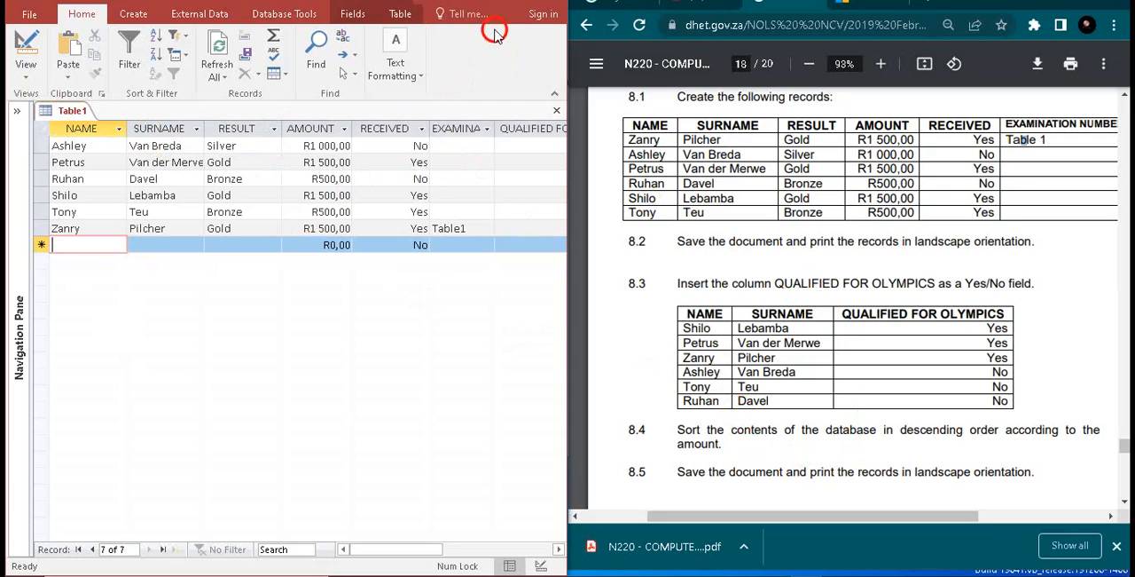
Maximize the Access window and try sorting all six selected records in descending order, removing that sort again
{"action": "left_click", "coordinate": [520, 1]}
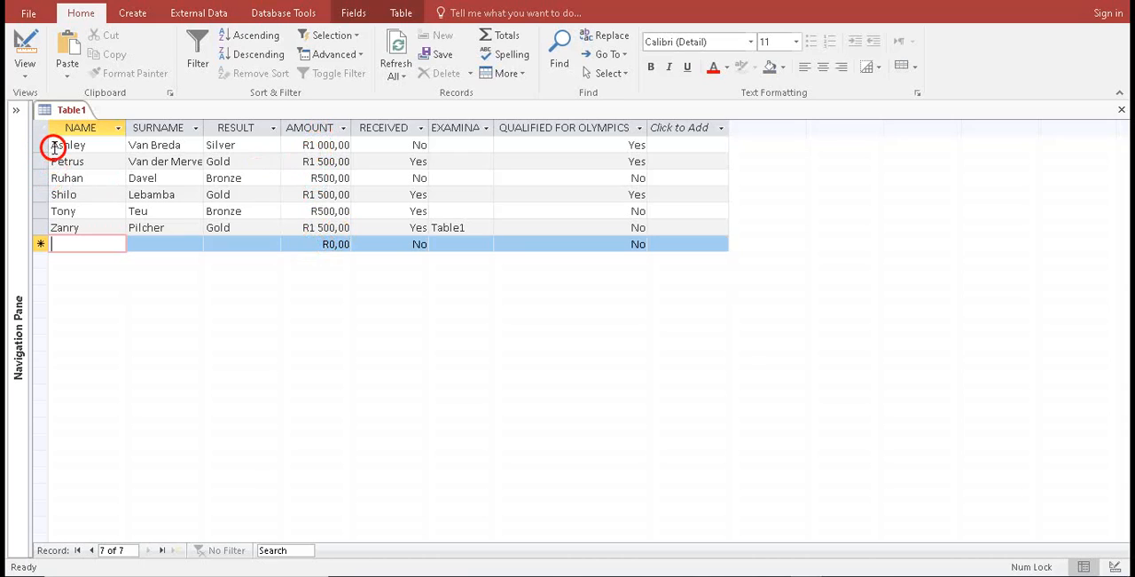
{"action": "left_click_drag", "start_coordinate": [61, 148], "coordinate": [48, 221]}
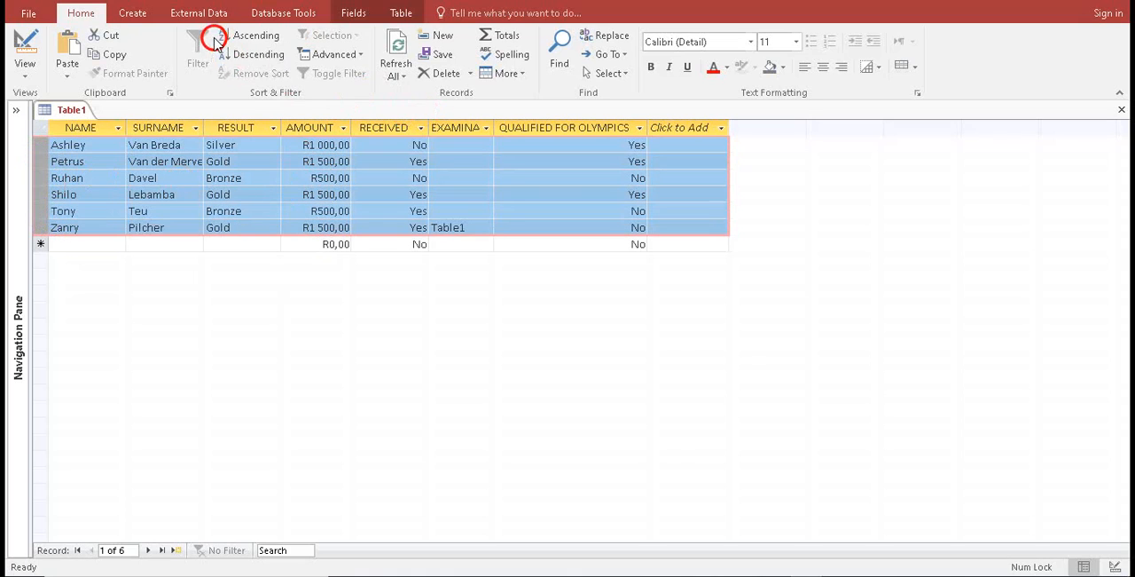
{"action": "left_click", "coordinate": [249, 58]}
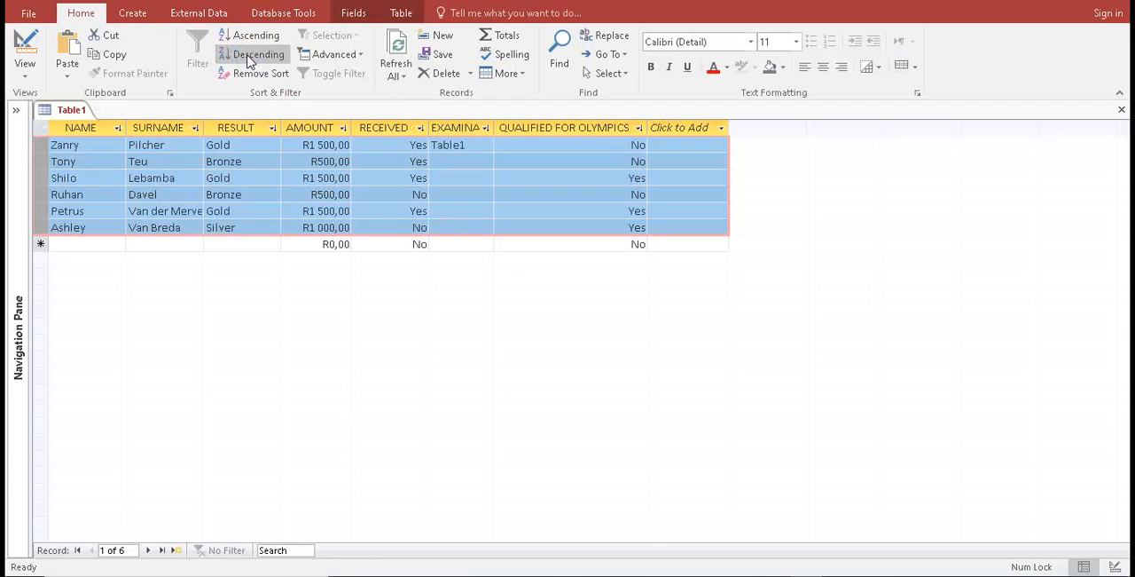
{"action": "left_click", "coordinate": [249, 59]}
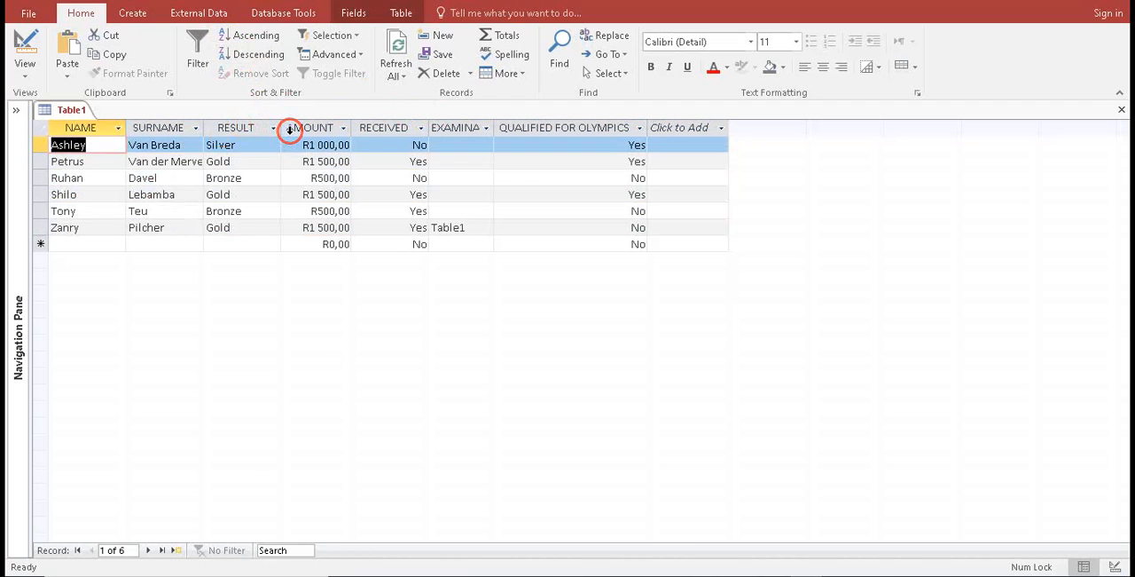
Try sorting the records by AMOUNT from largest to smallest, and undo the sort
{"action": "left_click", "coordinate": [343, 128]}
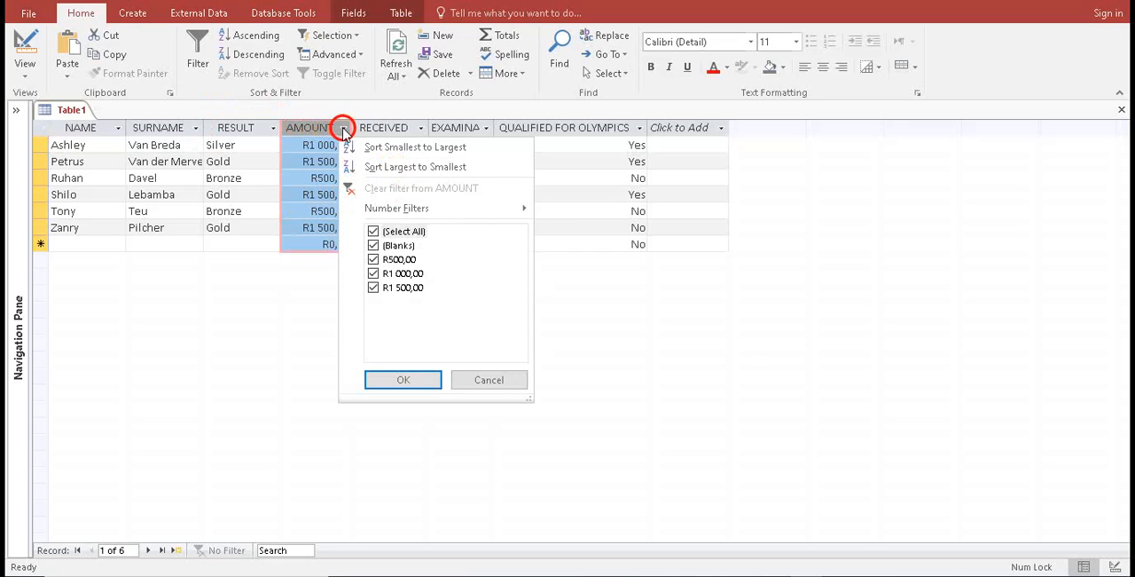
{"action": "left_click", "coordinate": [441, 168]}
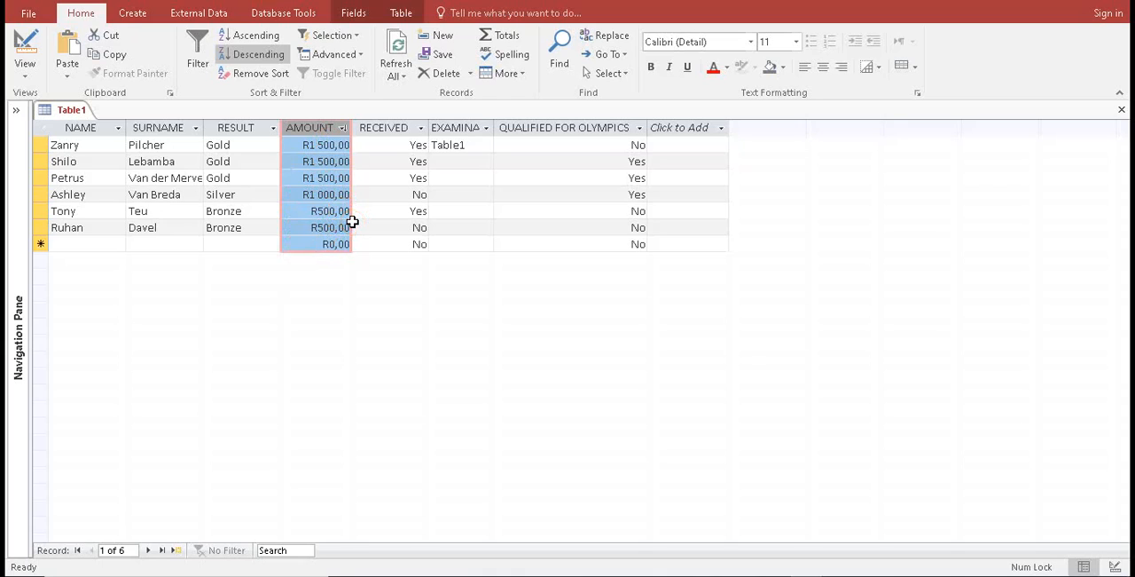
{"action": "key", "text": "ctrl+z"}
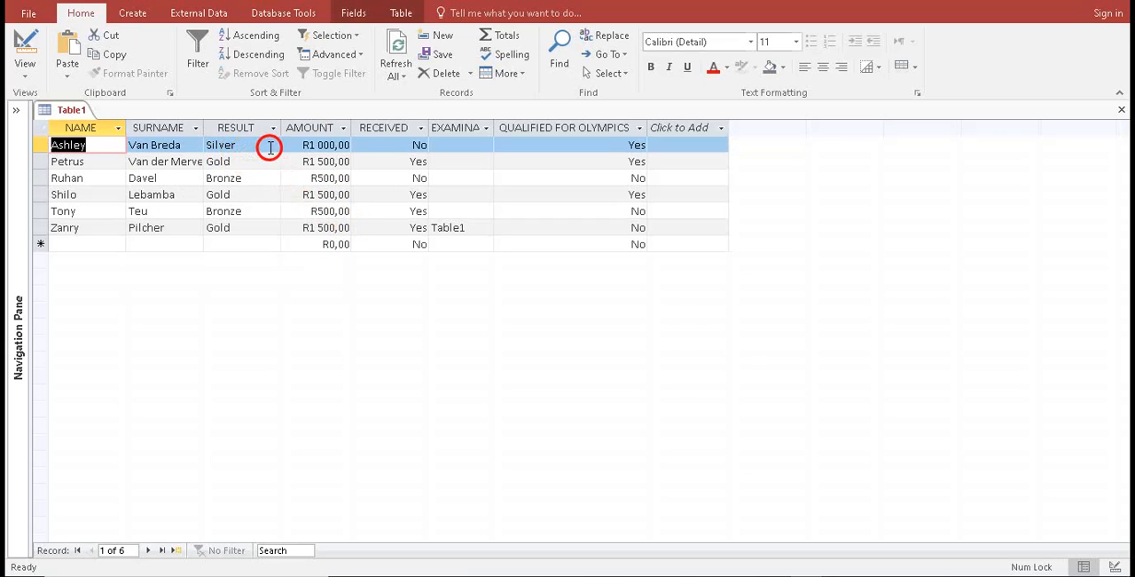
{"action": "left_click", "coordinate": [284, 149]}
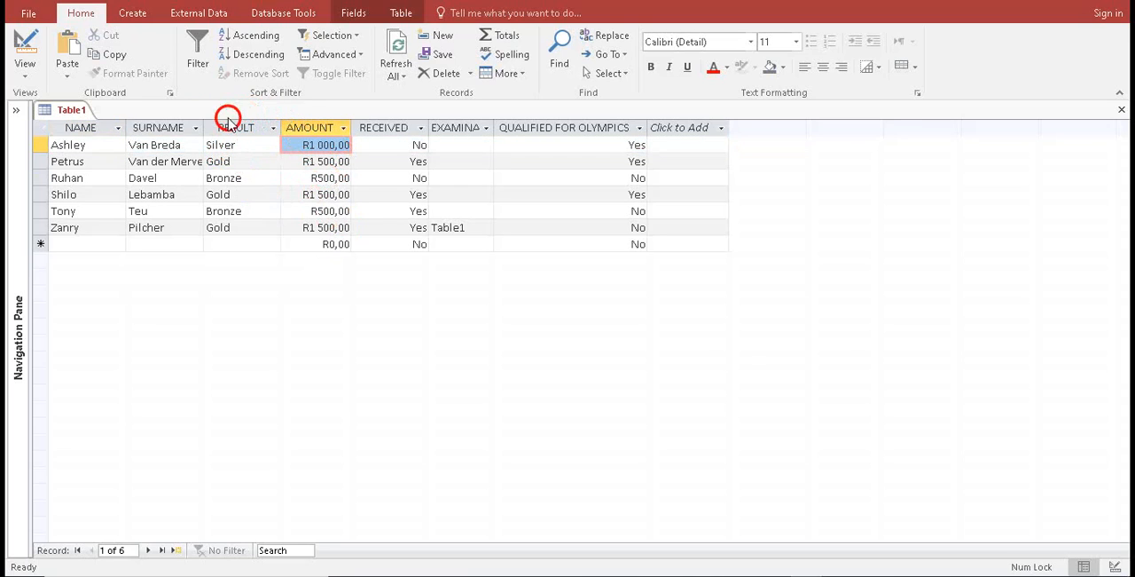
{"action": "left_click", "coordinate": [363, 57]}
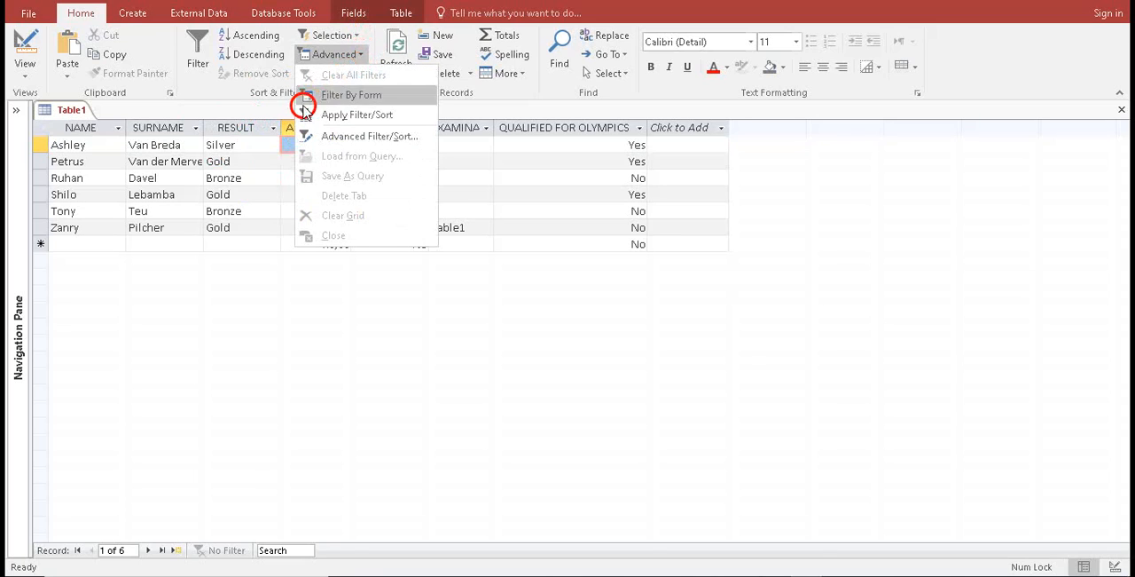
{"action": "left_click", "coordinate": [353, 135]}
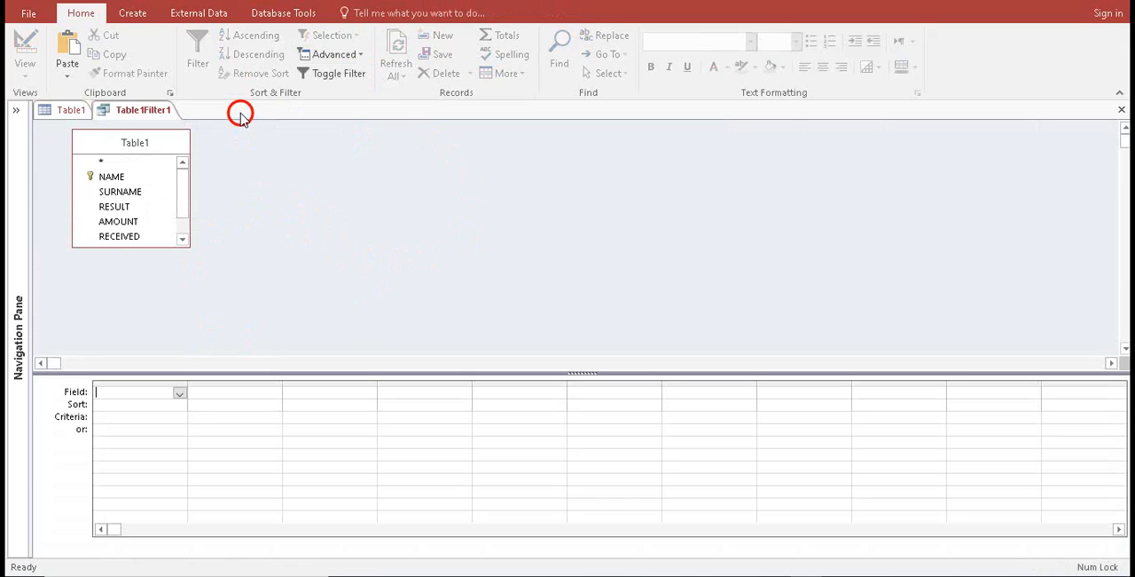
{"action": "right_click", "coordinate": [139, 114]}
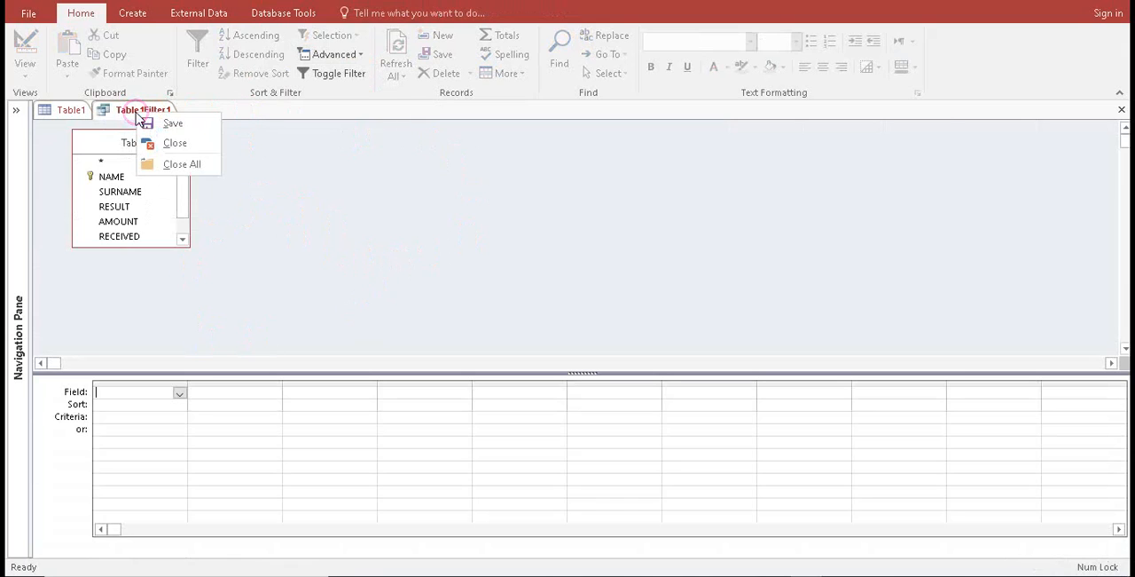
{"action": "left_click", "coordinate": [167, 142]}
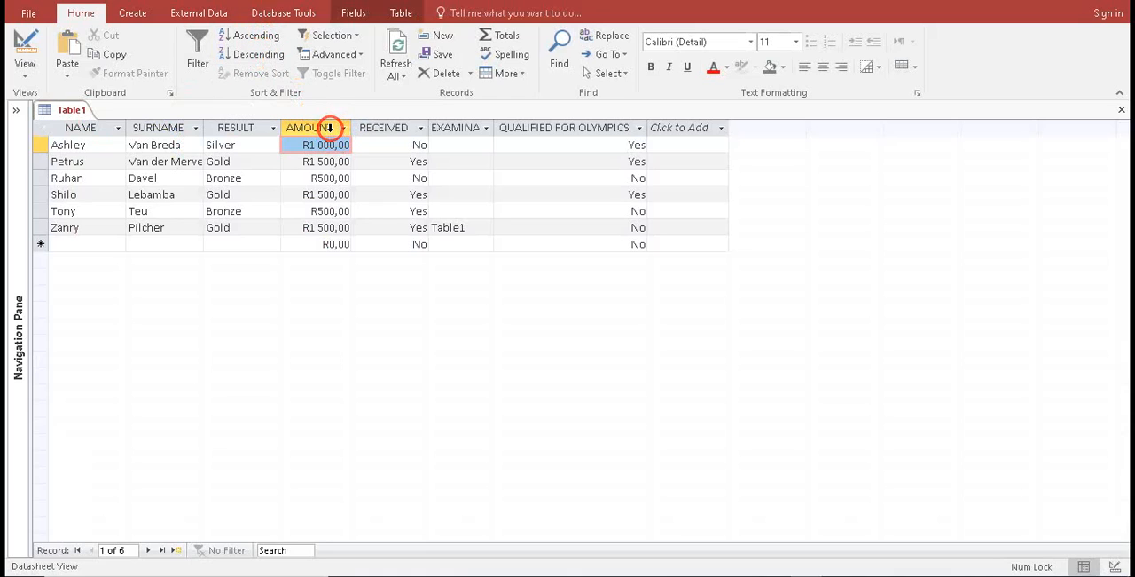
Sort the Table1 records by the AMOUNT field from largest to smallest and deselect the column
{"action": "left_click", "coordinate": [329, 128]}
{"action": "left_click", "coordinate": [342, 128]}
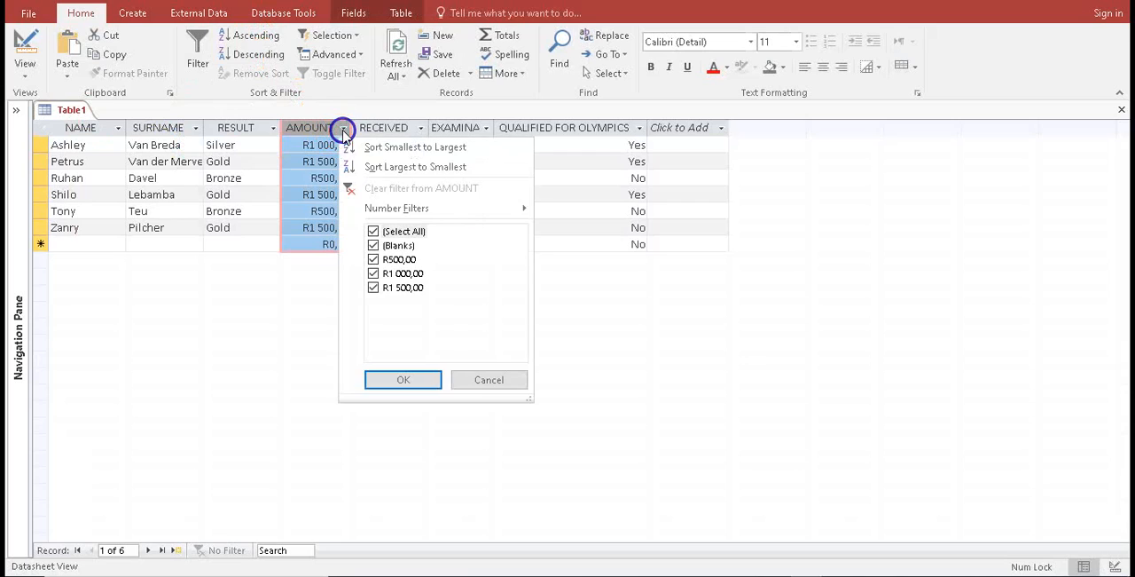
{"action": "left_click", "coordinate": [400, 168]}
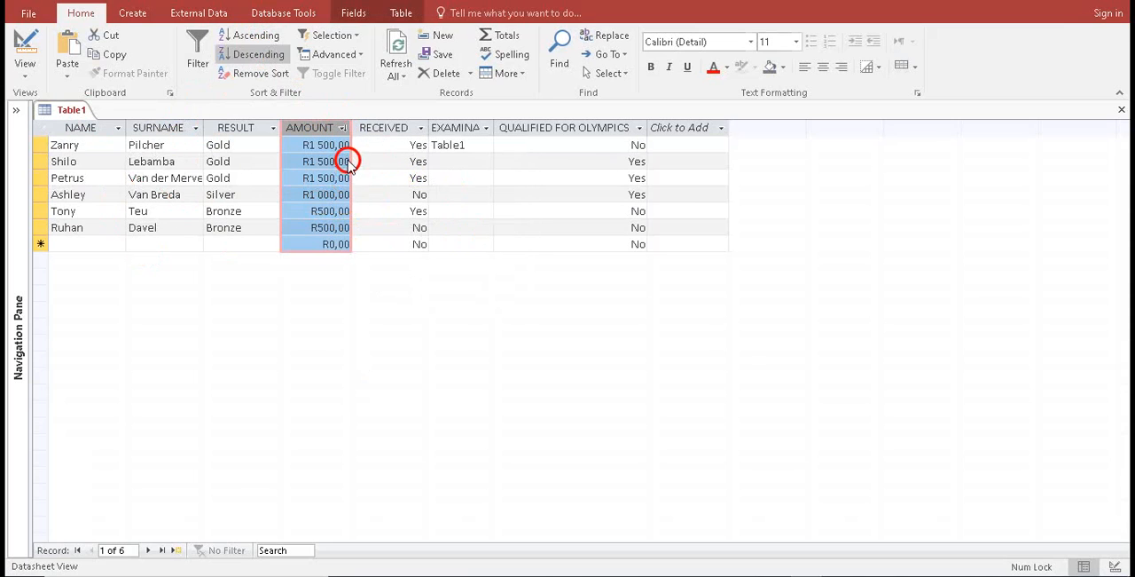
{"action": "left_click", "coordinate": [581, 237]}
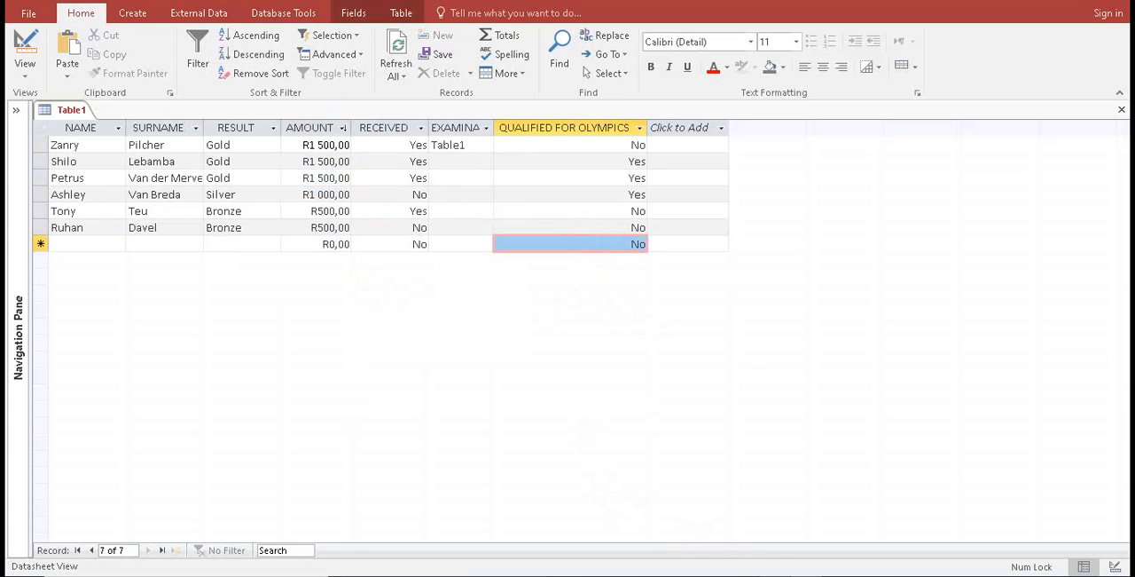
Switch to the exam paper PDF in the browser and examine the report instructions of Question 9
{"action": "key", "text": "alt+Tab"}
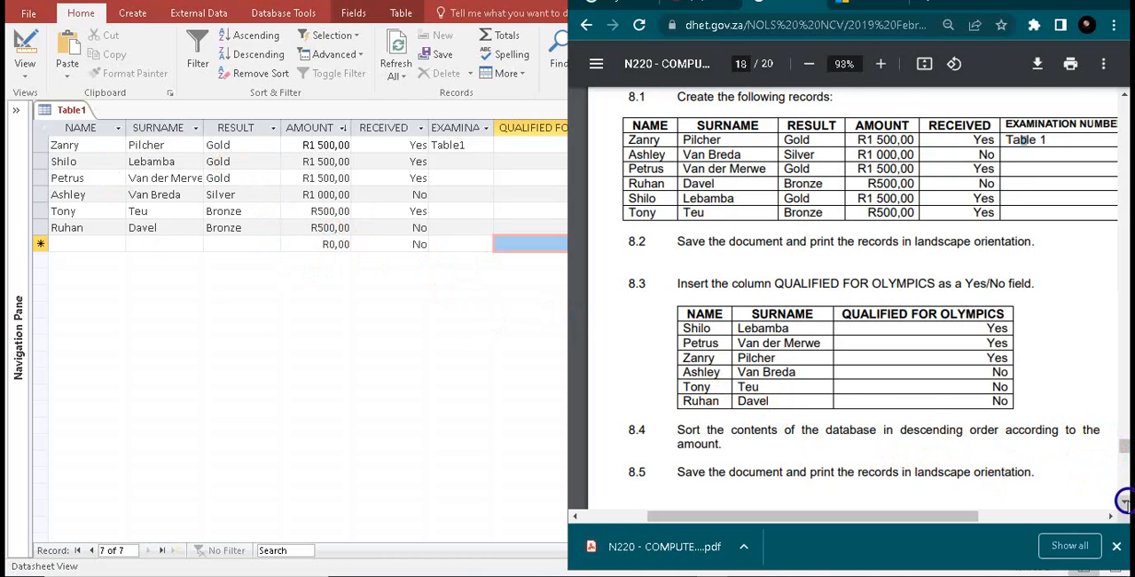
{"action": "scroll", "coordinate": [1125, 502], "scroll_direction": "down", "scroll_amount": 5}
{"action": "scroll", "coordinate": [1125, 501], "scroll_direction": "down", "scroll_amount": 4}
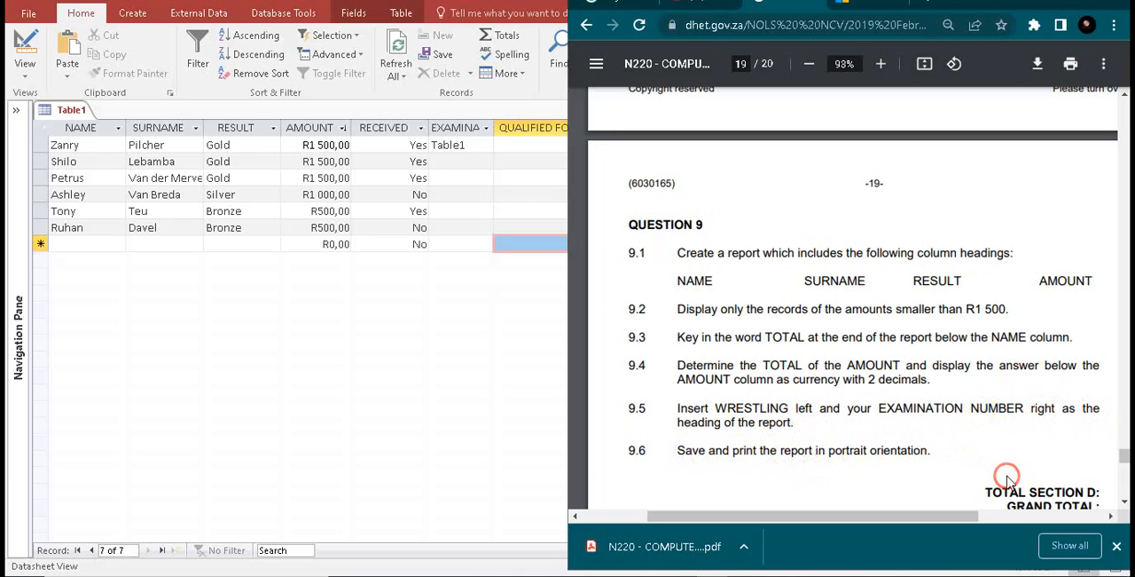
Examine the column headings required by 9.1 and the amount condition given in 9.2 of the exam paper
{"action": "left_click_drag", "start_coordinate": [1123, 460], "coordinate": [1123, 463]}
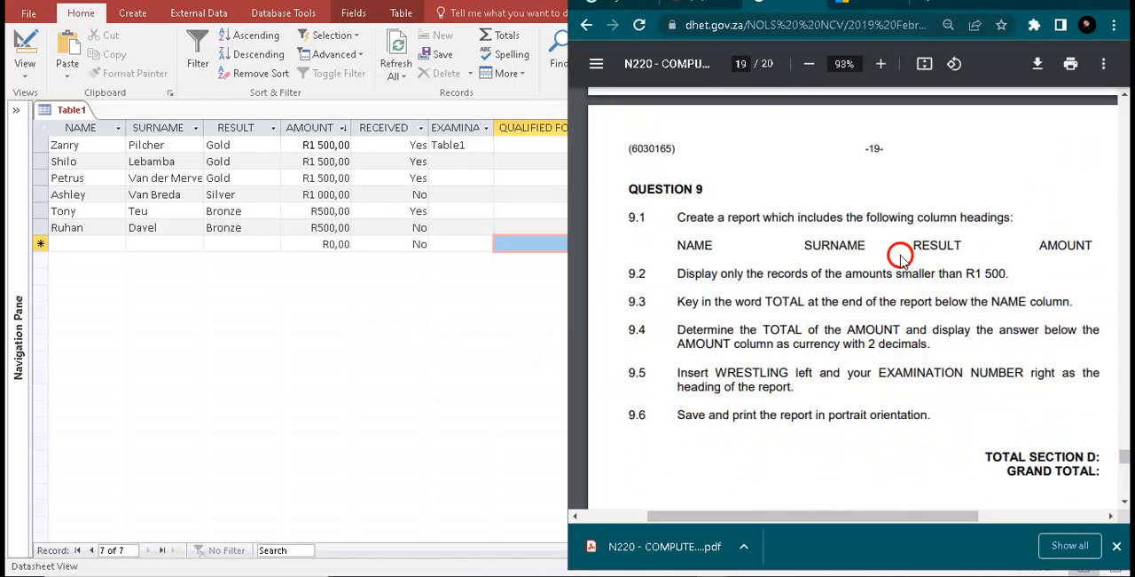
{"action": "left_click_drag", "start_coordinate": [676, 250], "coordinate": [706, 245]}
{"action": "left_click_drag", "start_coordinate": [798, 240], "coordinate": [971, 246]}
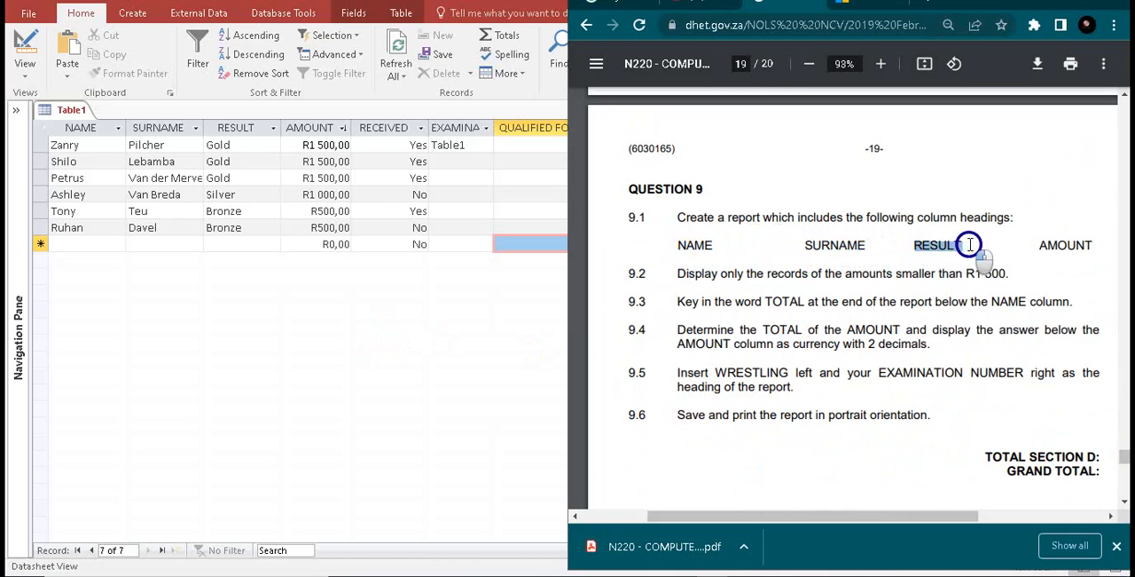
{"action": "left_click", "coordinate": [1055, 239]}
{"action": "left_click_drag", "start_coordinate": [1010, 273], "coordinate": [971, 275]}
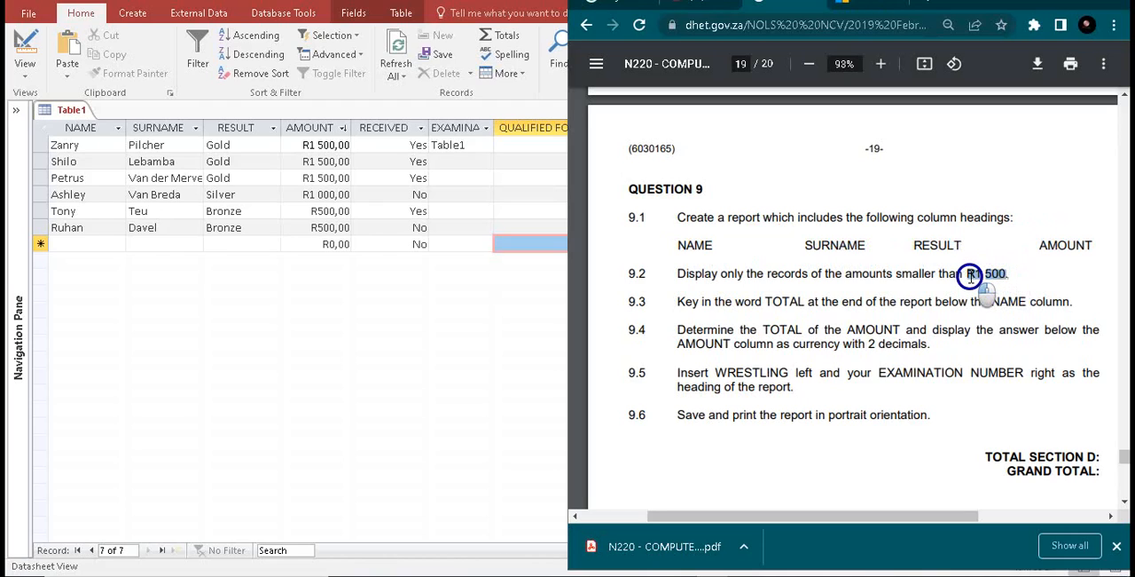
{"action": "left_click_drag", "start_coordinate": [970, 275], "coordinate": [970, 275]}
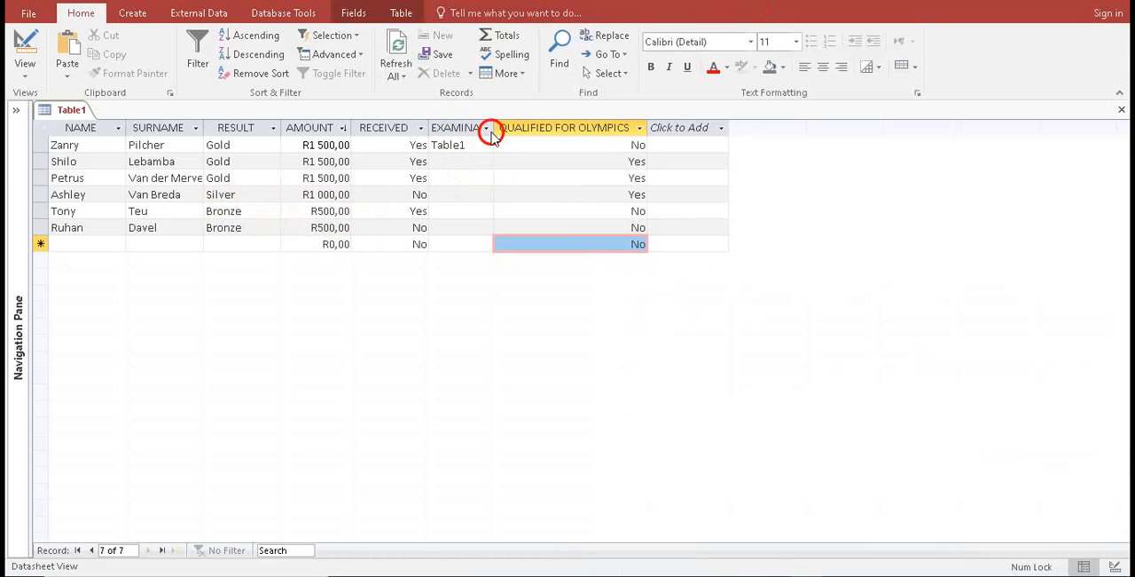
Fit the EXAMINATION NUMBER column to its heading and start a new query in design view based on Table1
{"action": "double_click", "coordinate": [493, 127]}
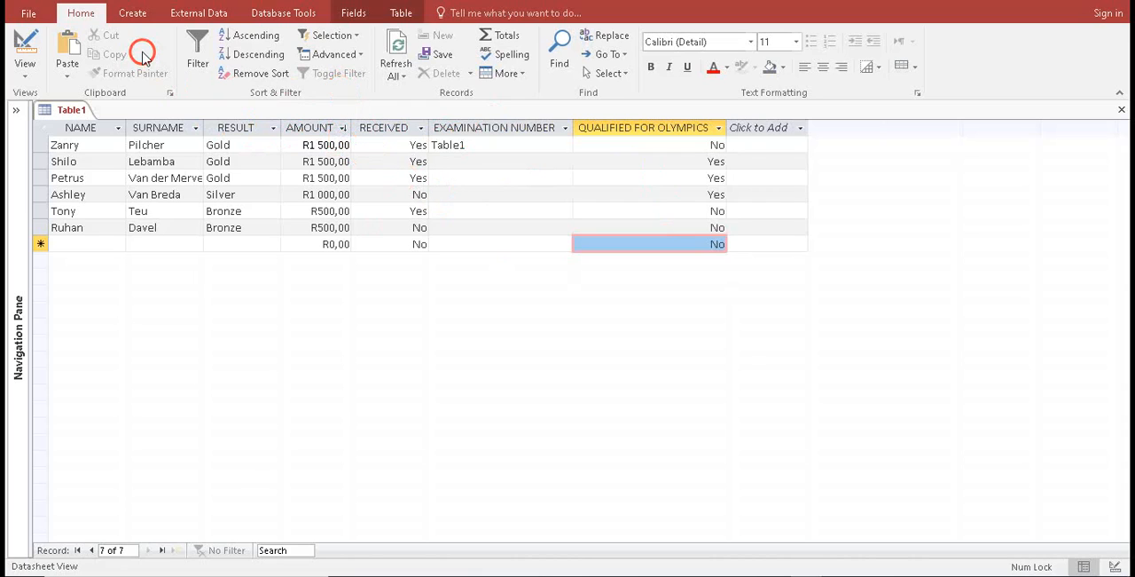
{"action": "left_click", "coordinate": [129, 15]}
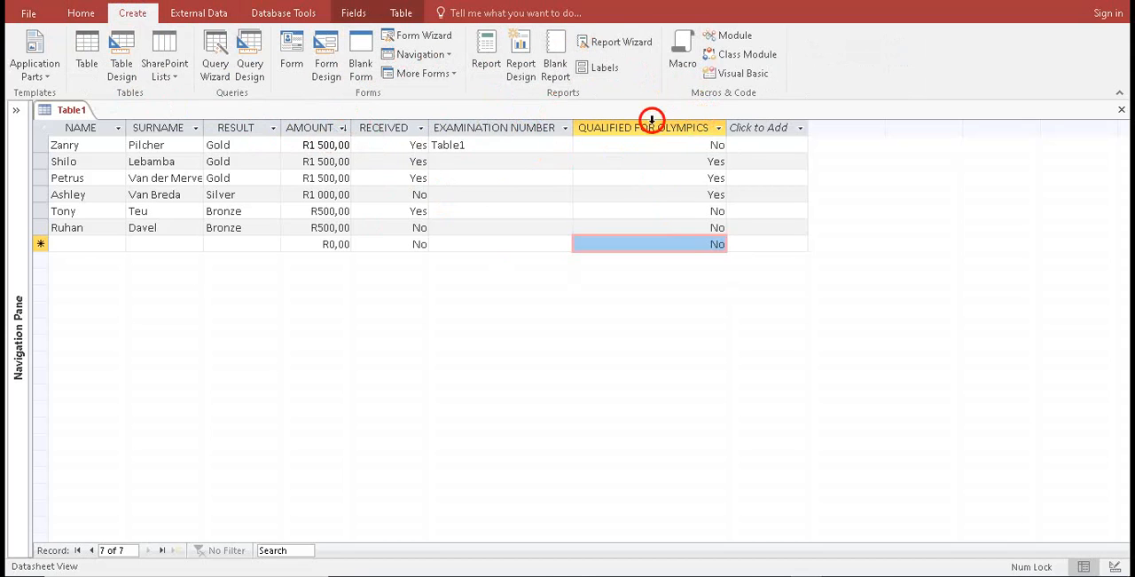
{"action": "left_click", "coordinate": [251, 65]}
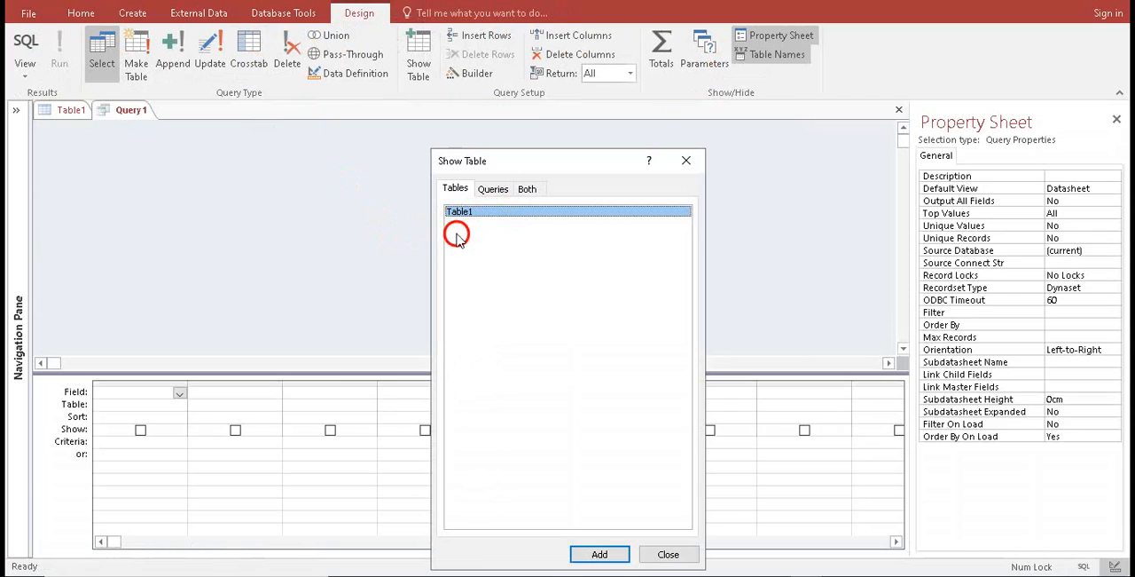
{"action": "left_click", "coordinate": [493, 190]}
{"action": "left_click", "coordinate": [455, 190]}
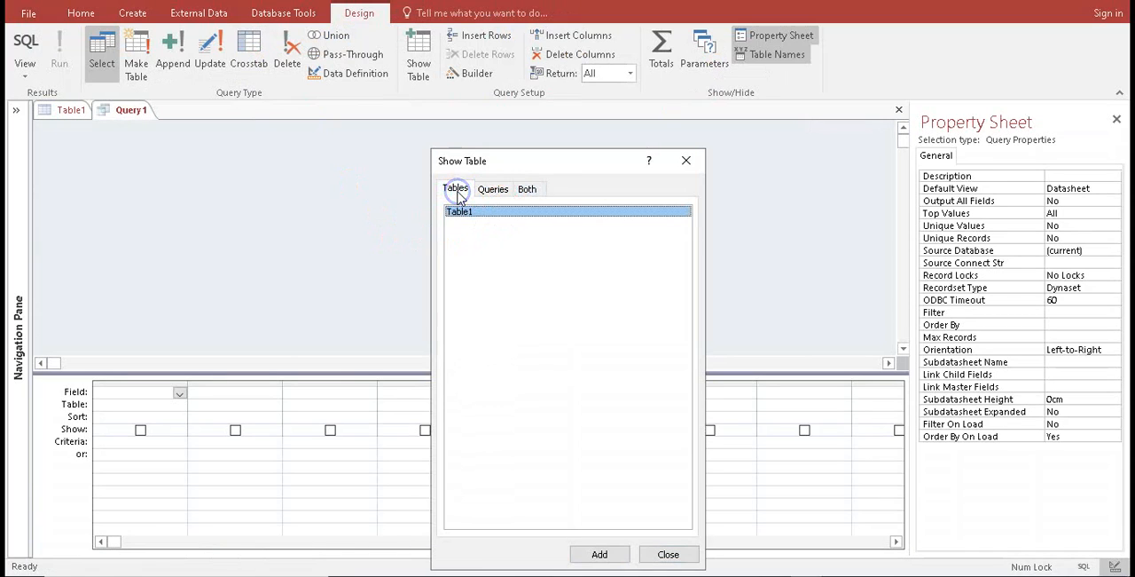
{"action": "left_click", "coordinate": [598, 556]}
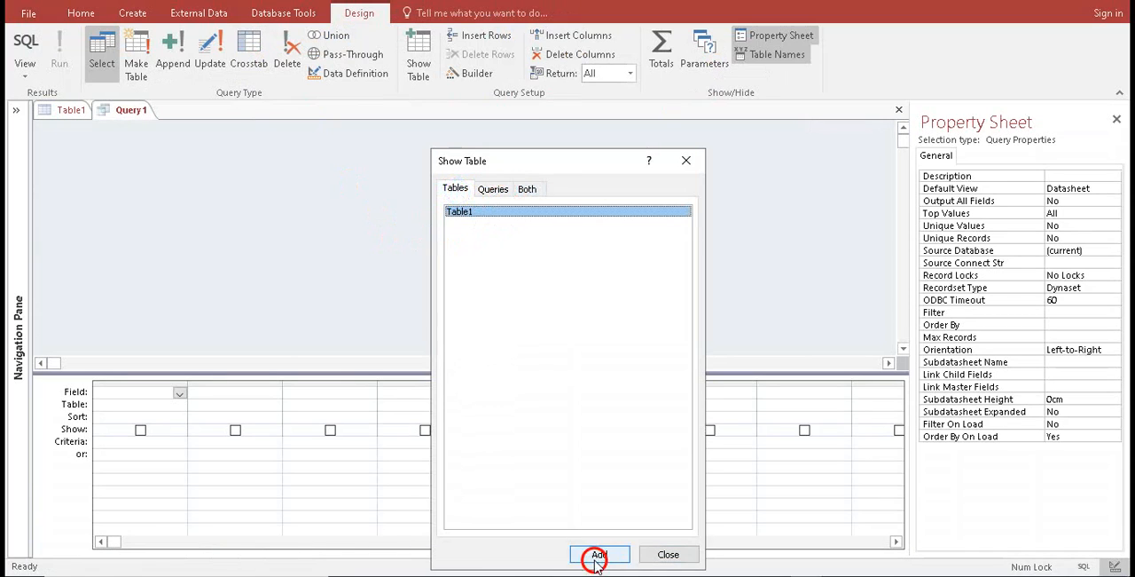
{"action": "left_click", "coordinate": [673, 558]}
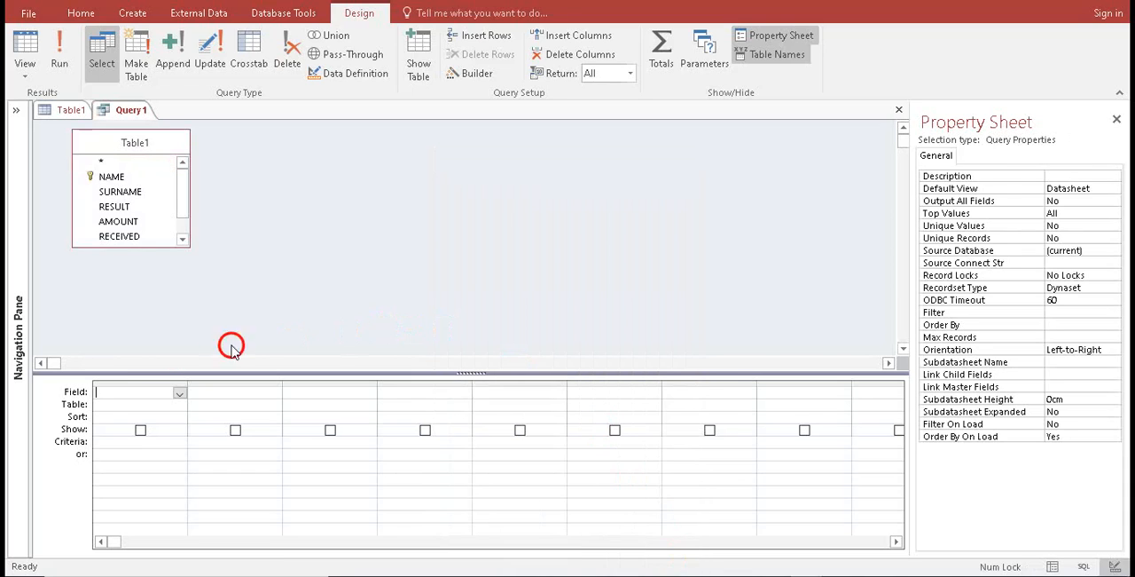
Add the NAME and SURNAME fields as the first two columns of the query design grid
{"action": "left_click", "coordinate": [180, 393]}
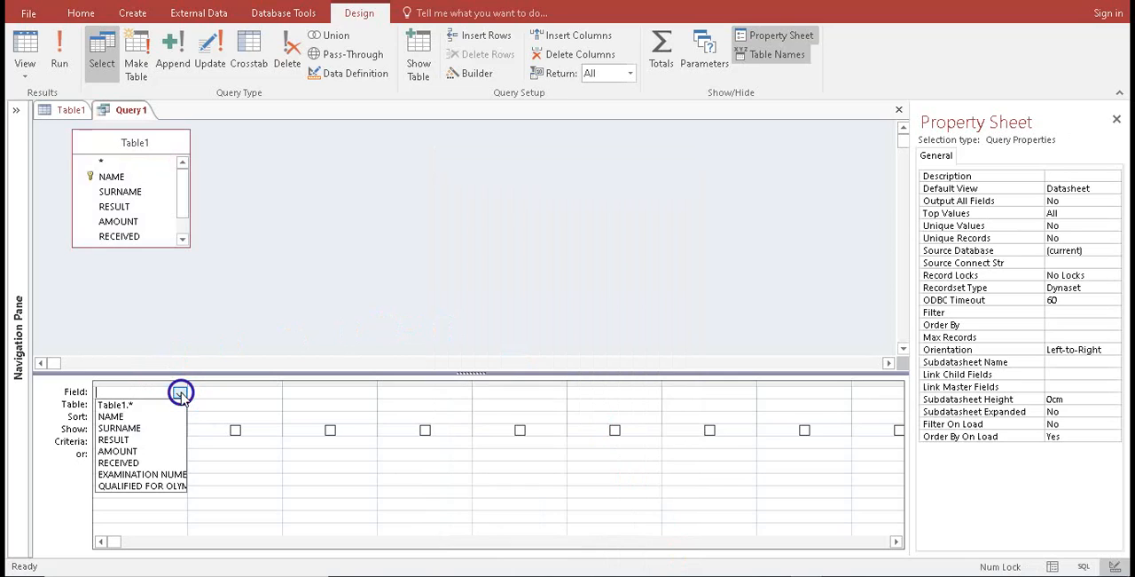
{"action": "left_click", "coordinate": [162, 416]}
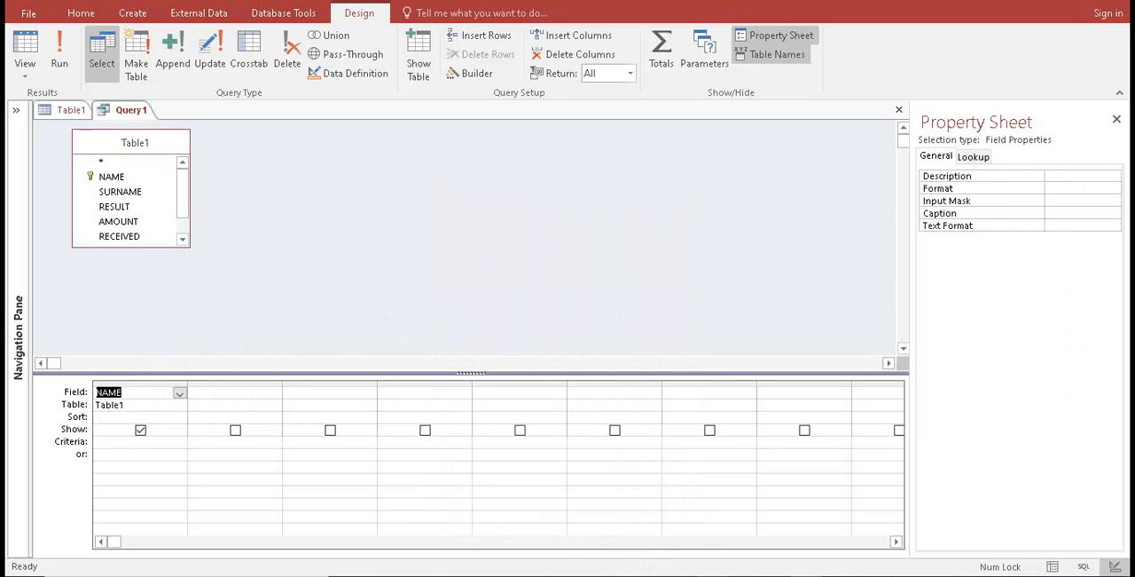
{"action": "key", "text": "alt+Tab"}
{"action": "key", "text": "alt+Tab"}
{"action": "left_click", "coordinate": [252, 394]}
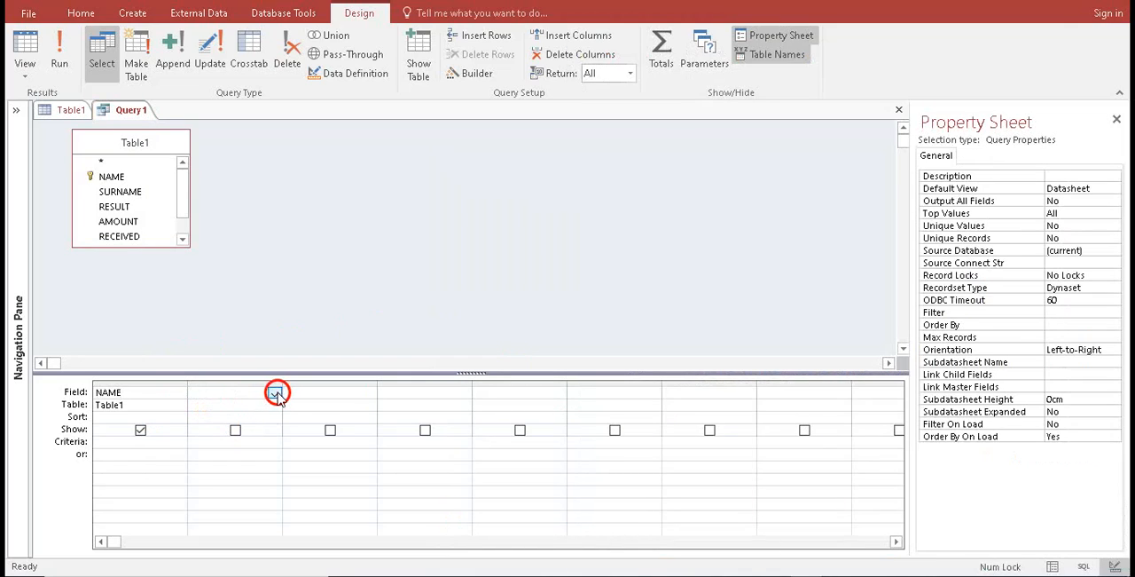
{"action": "left_click", "coordinate": [275, 393]}
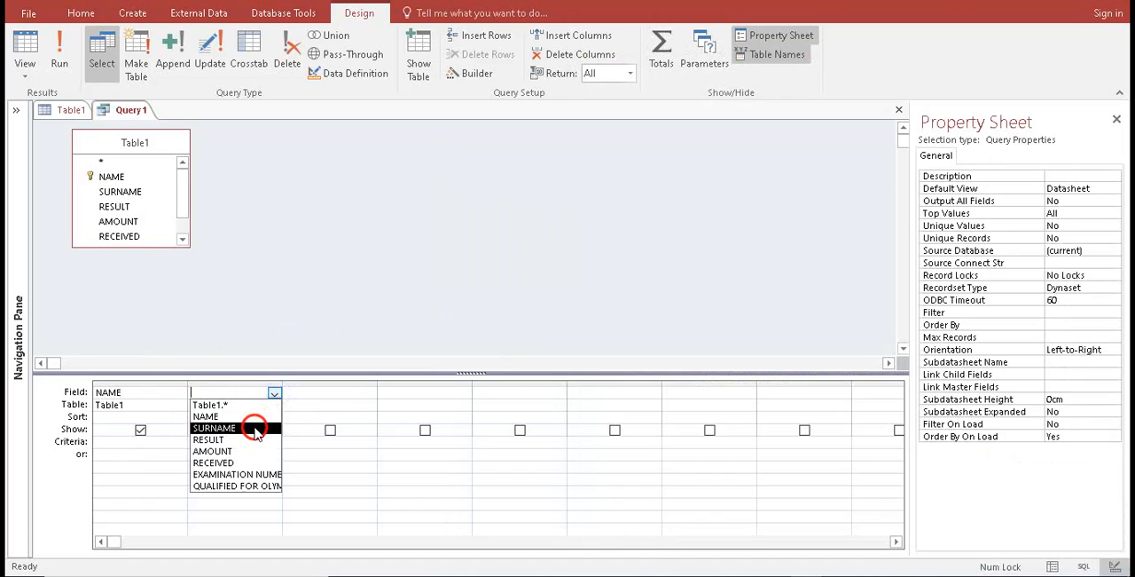
{"action": "left_click", "coordinate": [254, 427]}
Add the RESULT and AMOUNT fields as the third and fourth columns of the query design grid
{"action": "left_click", "coordinate": [353, 398]}
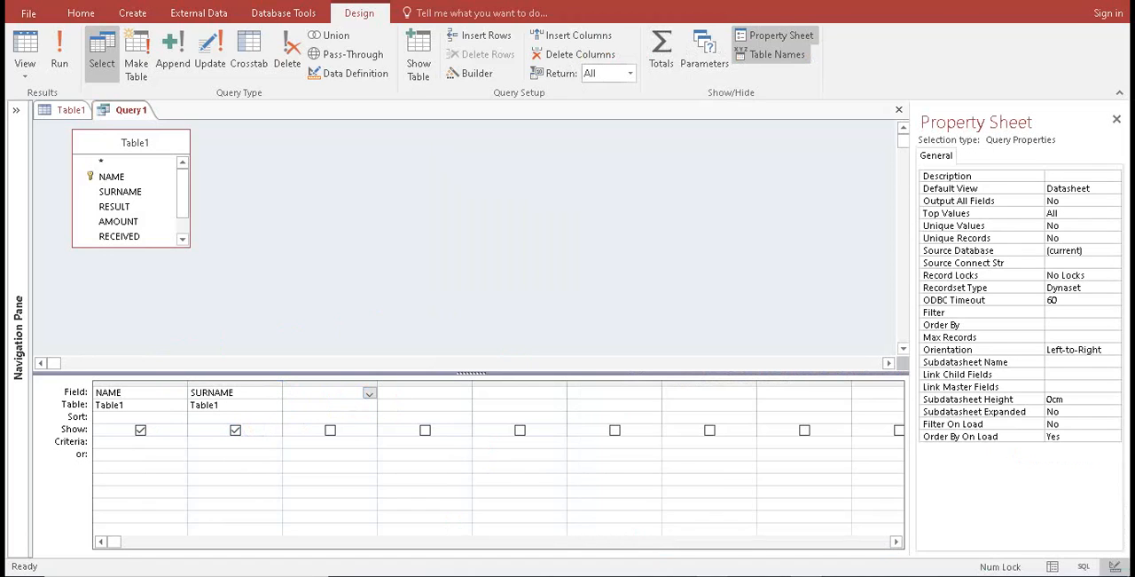
{"action": "key", "text": "alt+Tab"}
{"action": "key", "text": "alt+Tab"}
{"action": "left_click", "coordinate": [368, 393]}
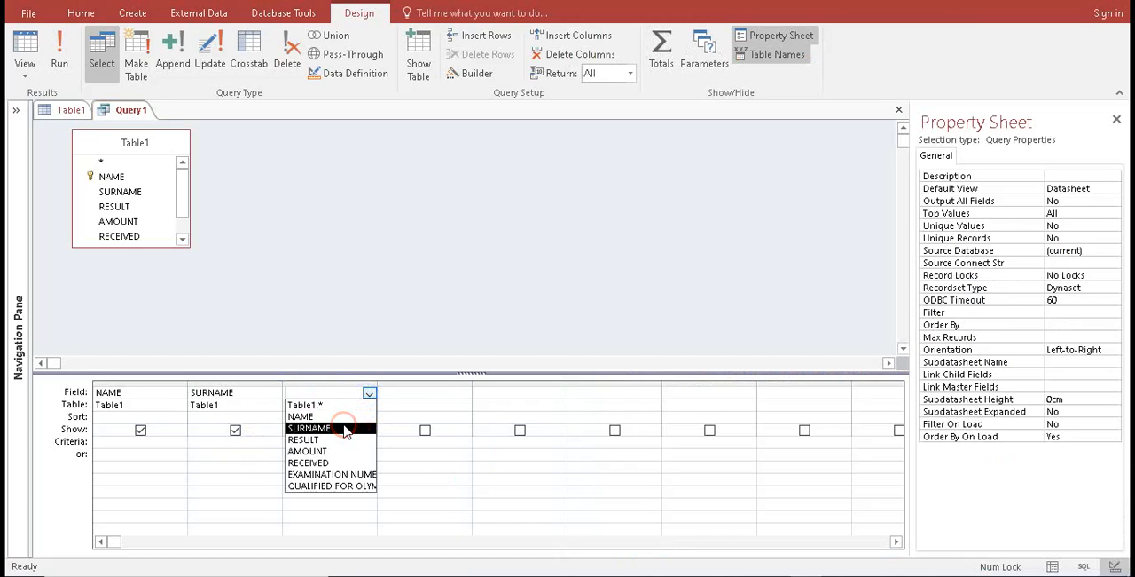
{"action": "left_click", "coordinate": [344, 441]}
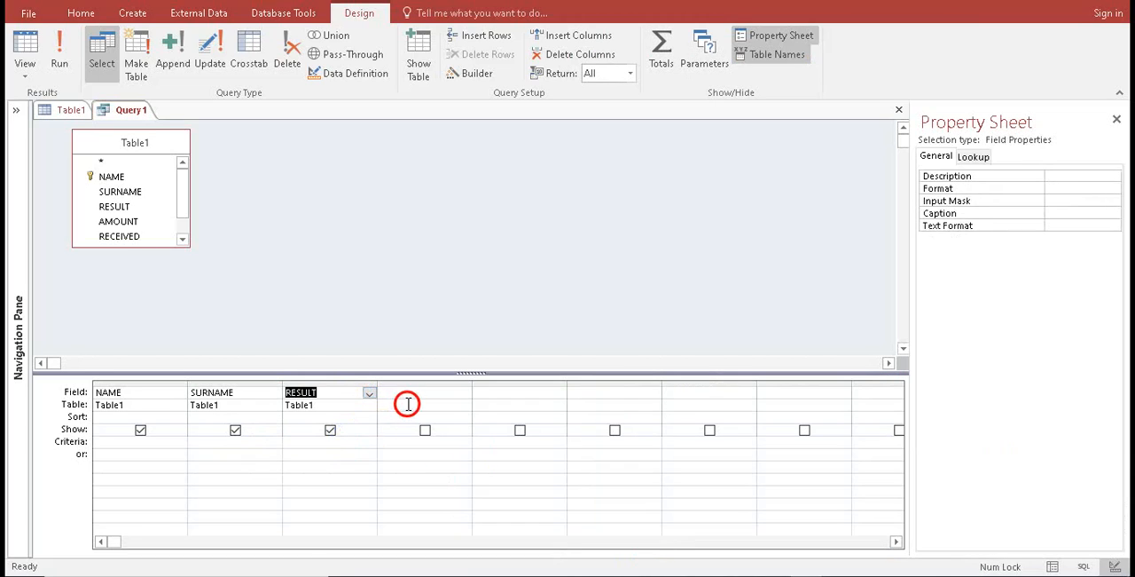
{"action": "left_click", "coordinate": [418, 390]}
{"action": "left_click", "coordinate": [464, 395]}
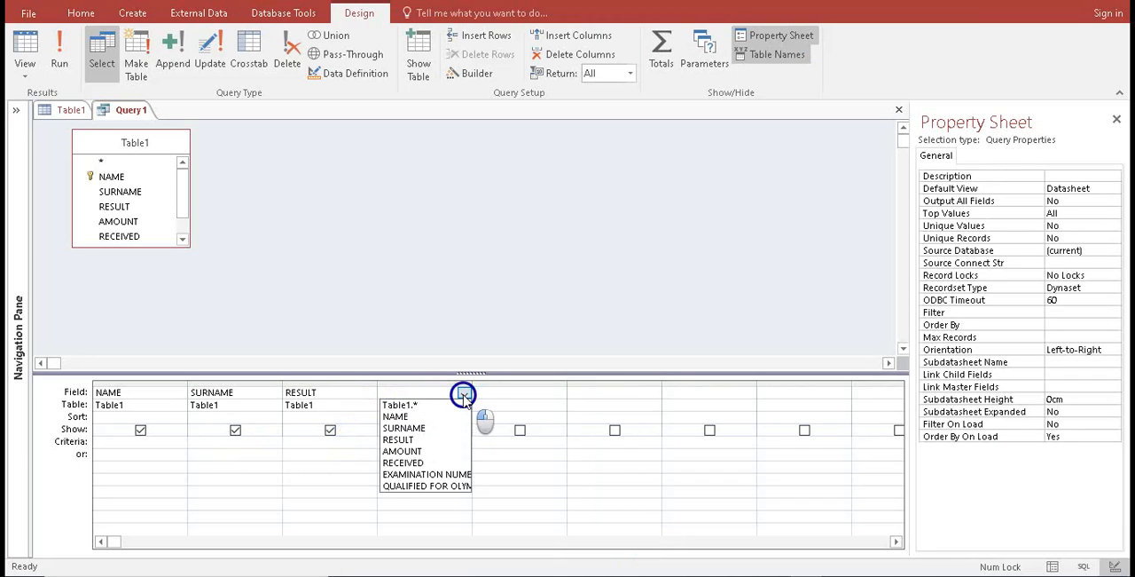
{"action": "left_click", "coordinate": [442, 452]}
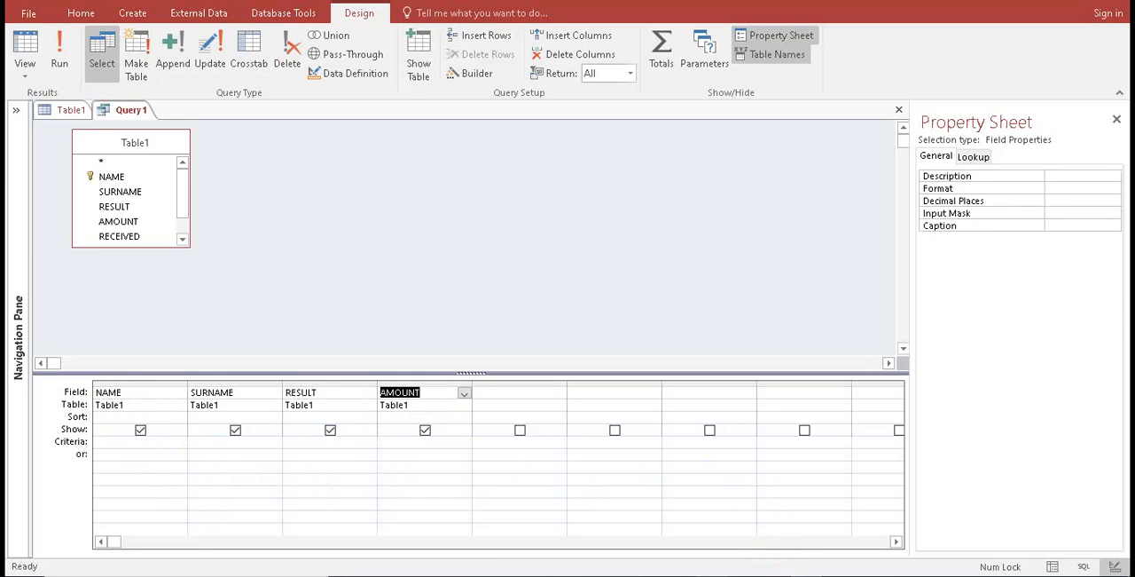
Check the 9.2 condition in the exam paper and set the query's AMOUNT criterion to <1500
{"action": "key", "text": "alt+Tab"}
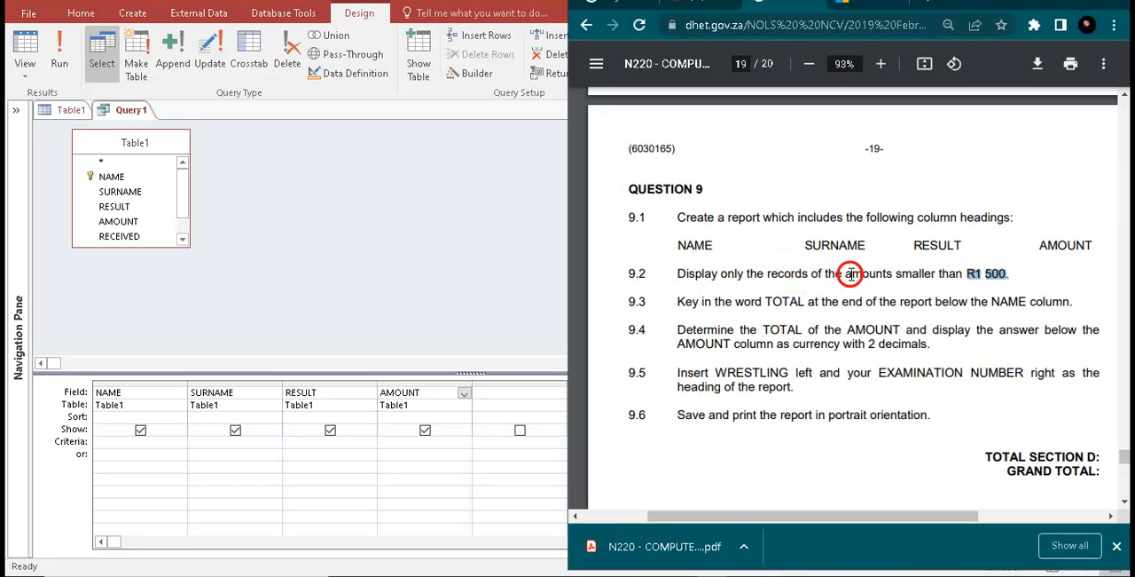
{"action": "left_click", "coordinate": [929, 274]}
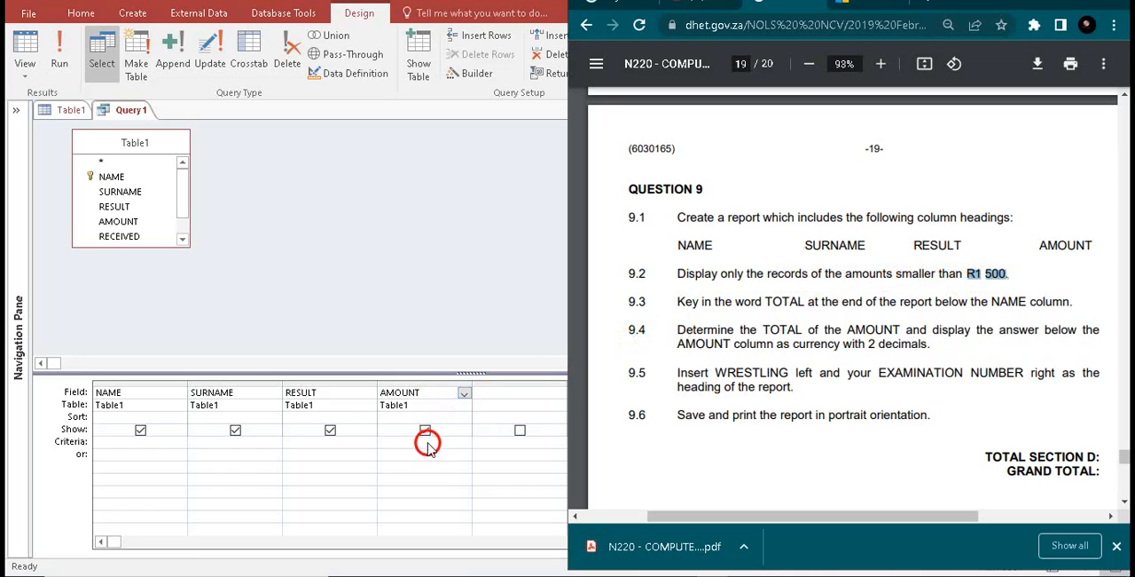
{"action": "left_click", "coordinate": [79, 448]}
{"action": "left_click", "coordinate": [56, 448]}
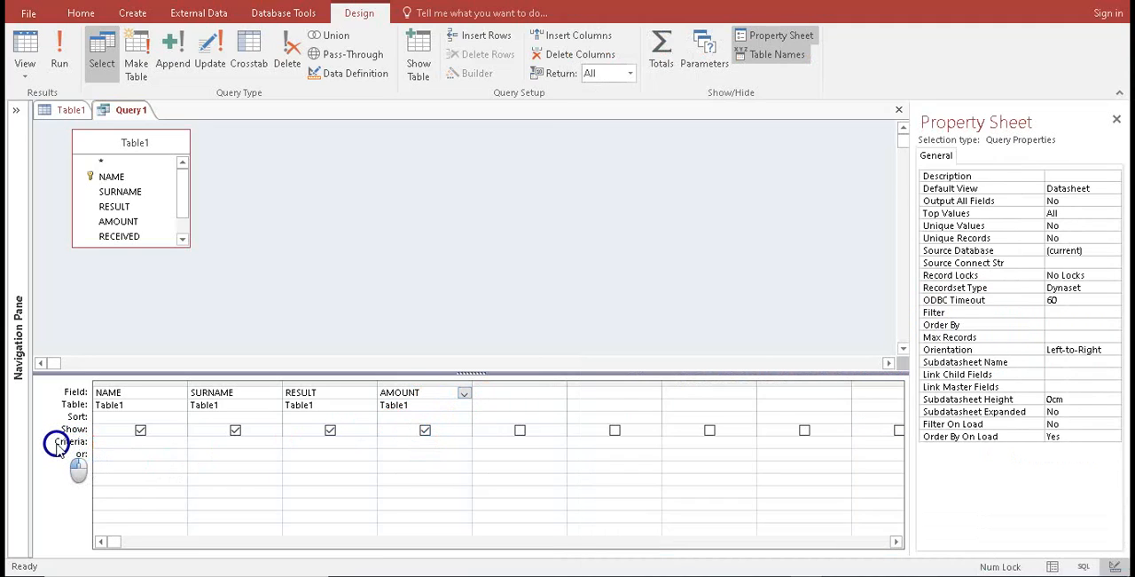
{"action": "left_click", "coordinate": [429, 447]}
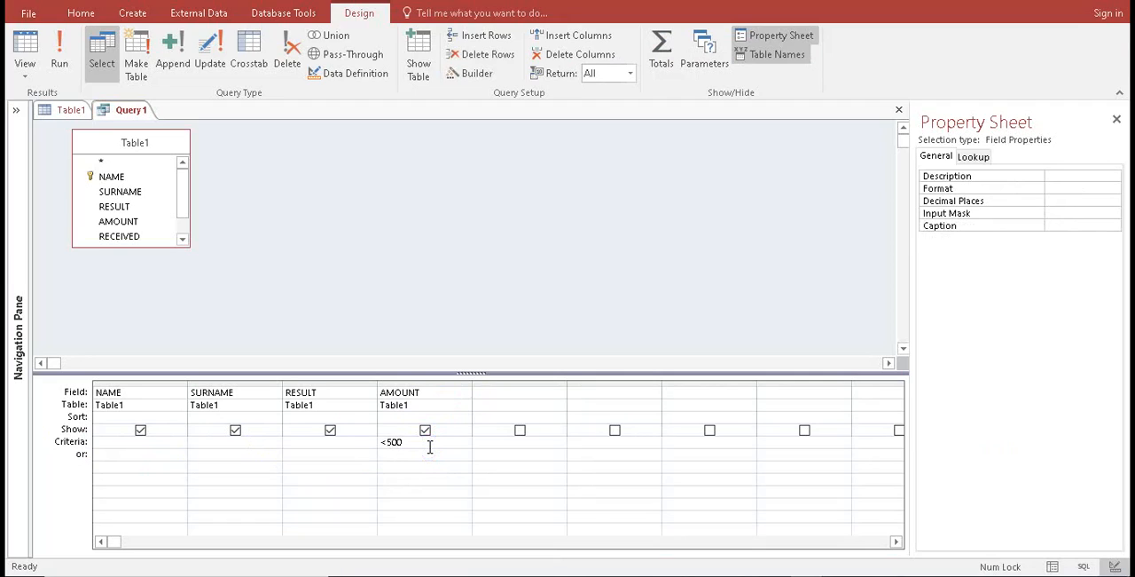
{"action": "left_click", "coordinate": [397, 463]}
{"action": "left_click", "coordinate": [413, 441]}
{"action": "left_click_drag", "start_coordinate": [395, 444], "coordinate": [380, 444]}
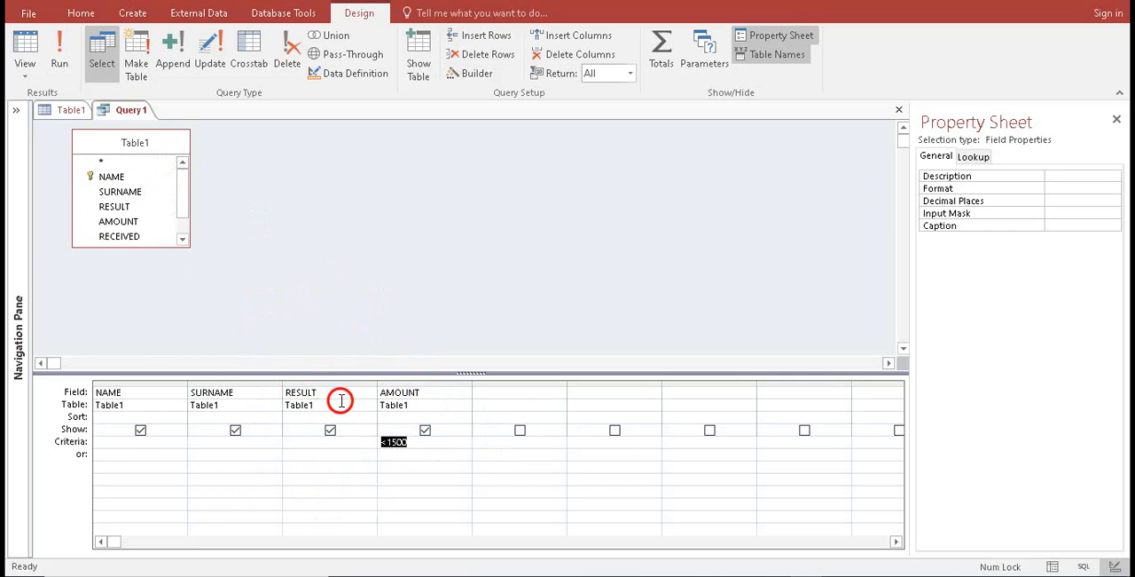
Run the query, compare its records with those in Table1, and run the query again from its design
{"action": "left_click", "coordinate": [60, 59]}
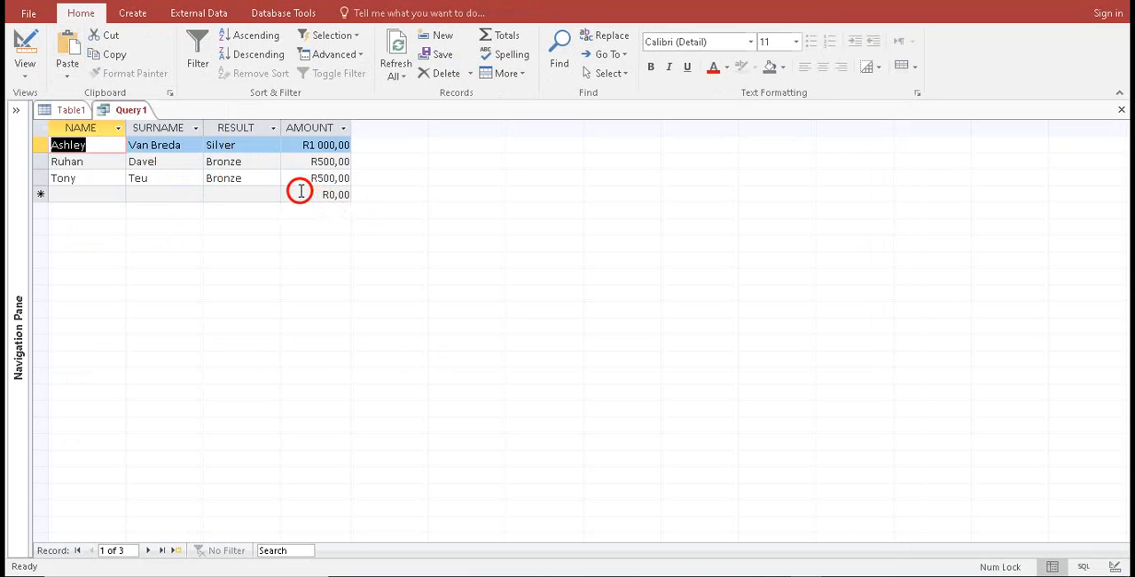
{"action": "left_click", "coordinate": [28, 57]}
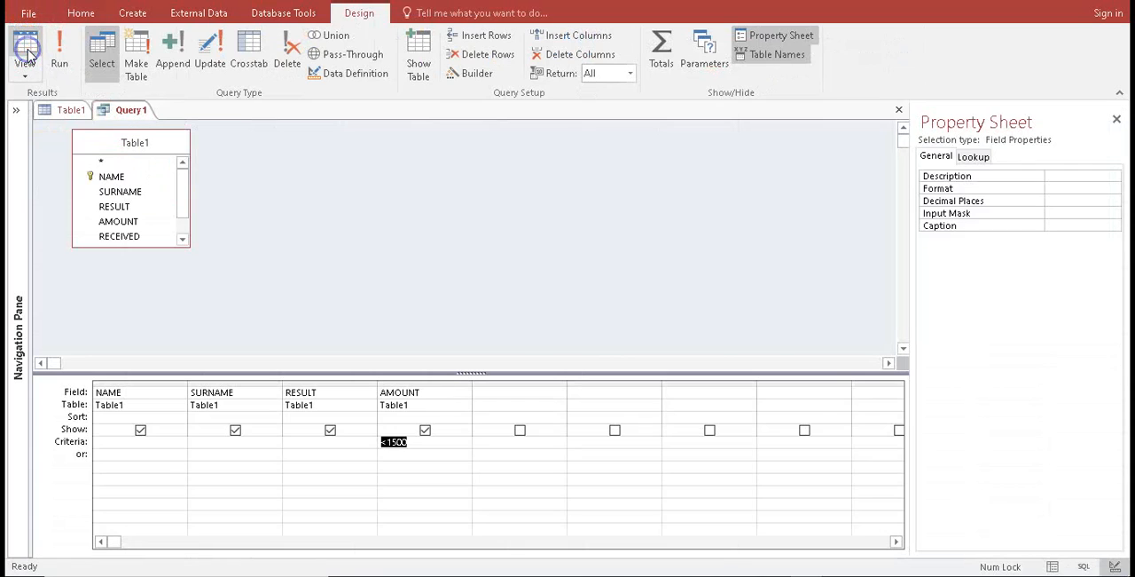
{"action": "left_click", "coordinate": [67, 110]}
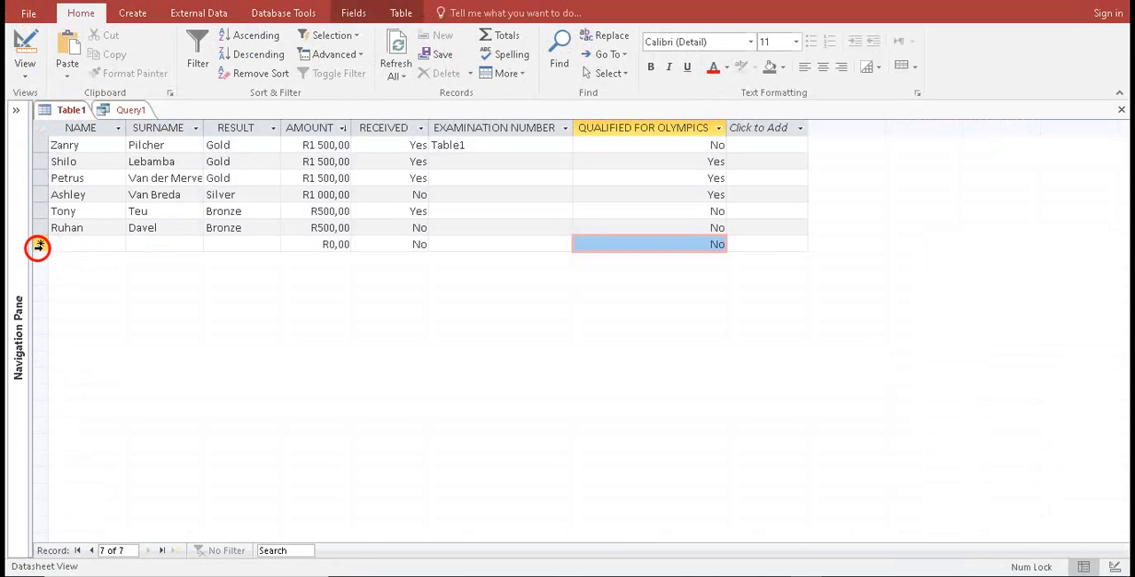
{"action": "right_click", "coordinate": [39, 243]}
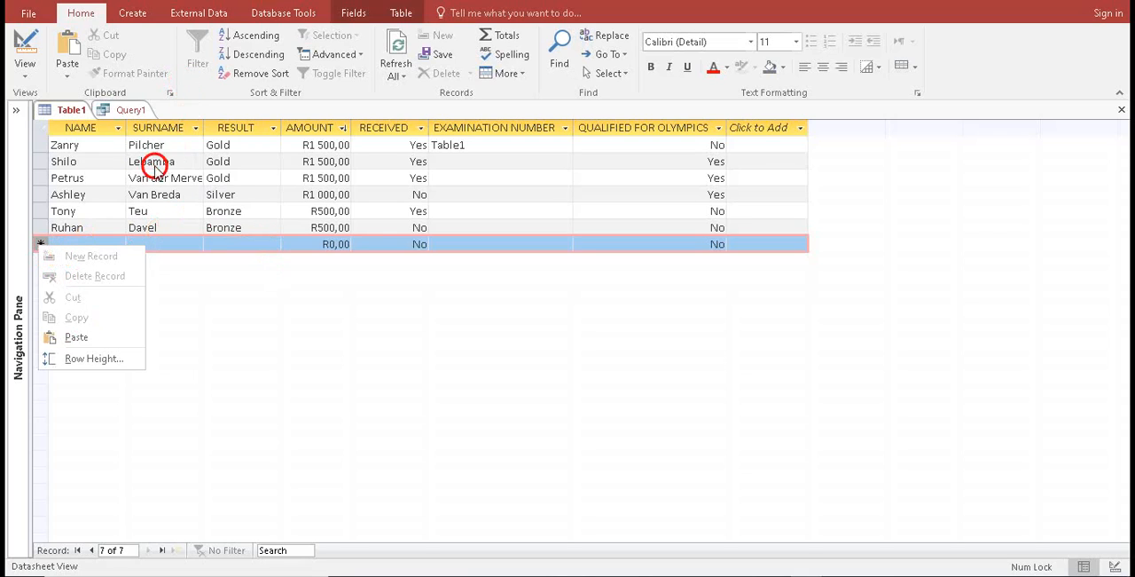
{"action": "left_click", "coordinate": [124, 108]}
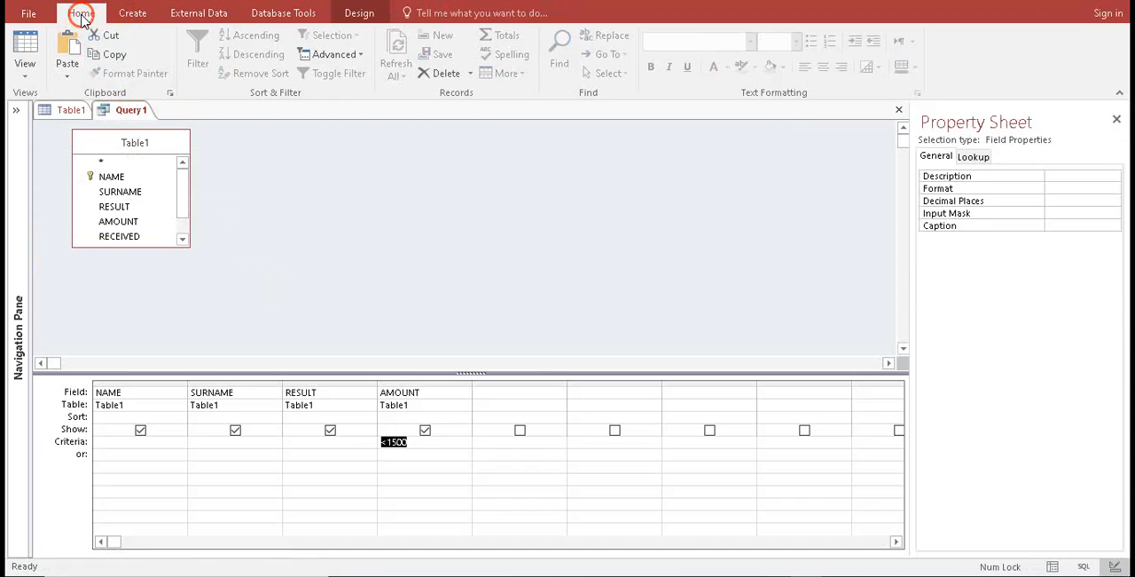
{"action": "left_click", "coordinate": [352, 13]}
{"action": "left_click", "coordinate": [60, 49]}
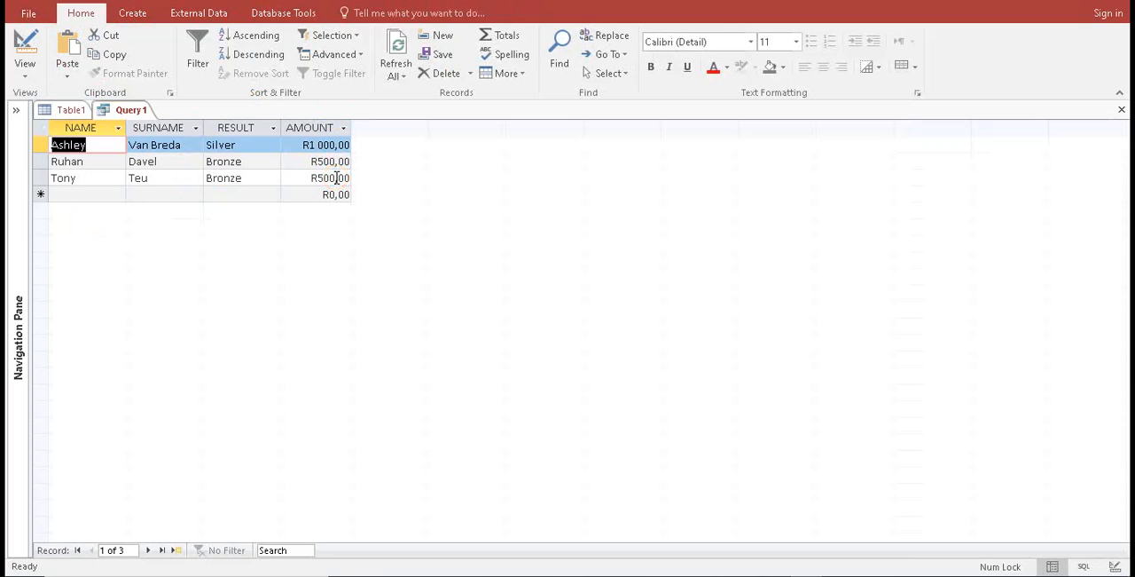
Save the query as LesserThan1500 and close it
{"action": "left_click", "coordinate": [65, 34]}
{"action": "left_click", "coordinate": [29, 16]}
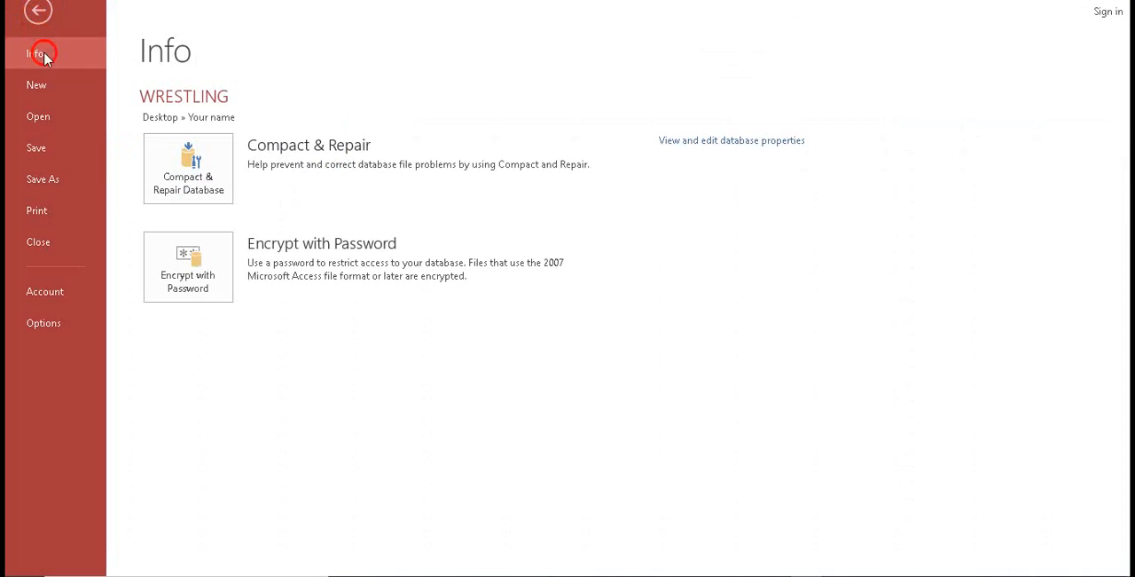
{"action": "left_click", "coordinate": [39, 146]}
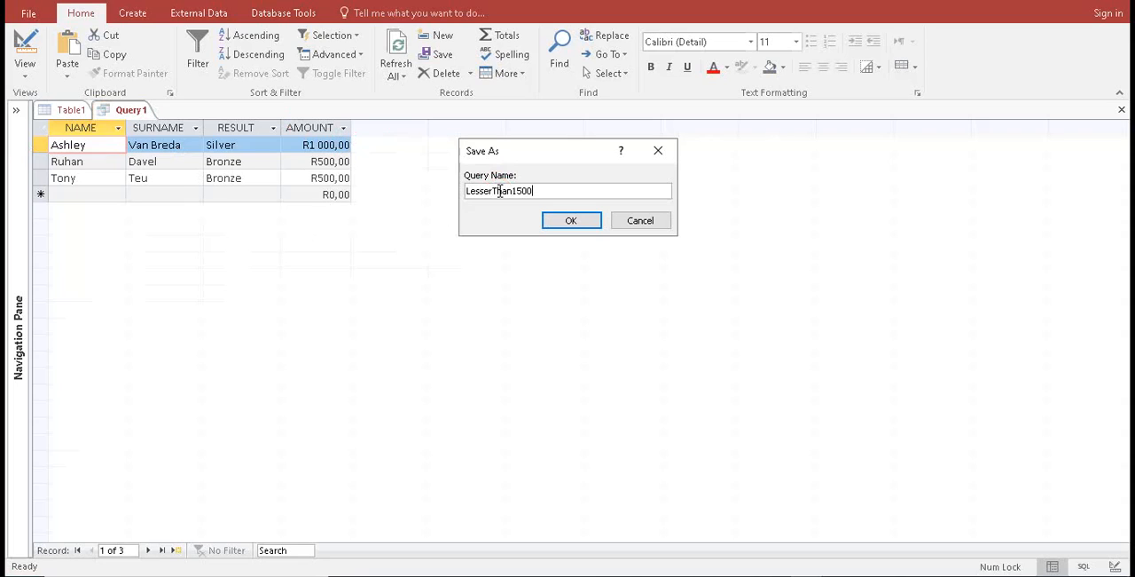
{"action": "left_click", "coordinate": [575, 221]}
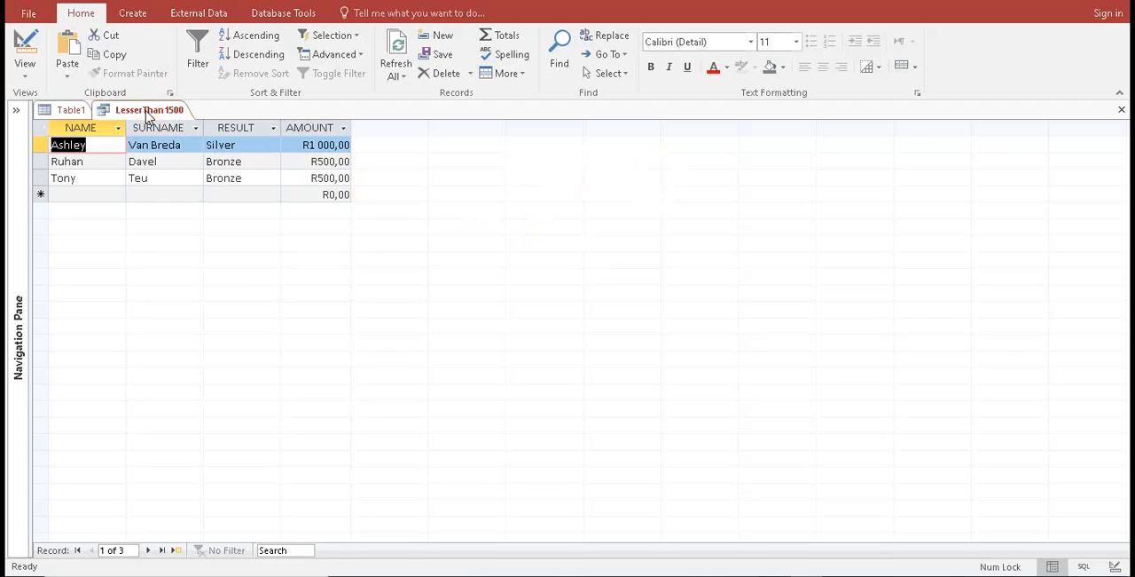
{"action": "right_click", "coordinate": [148, 112]}
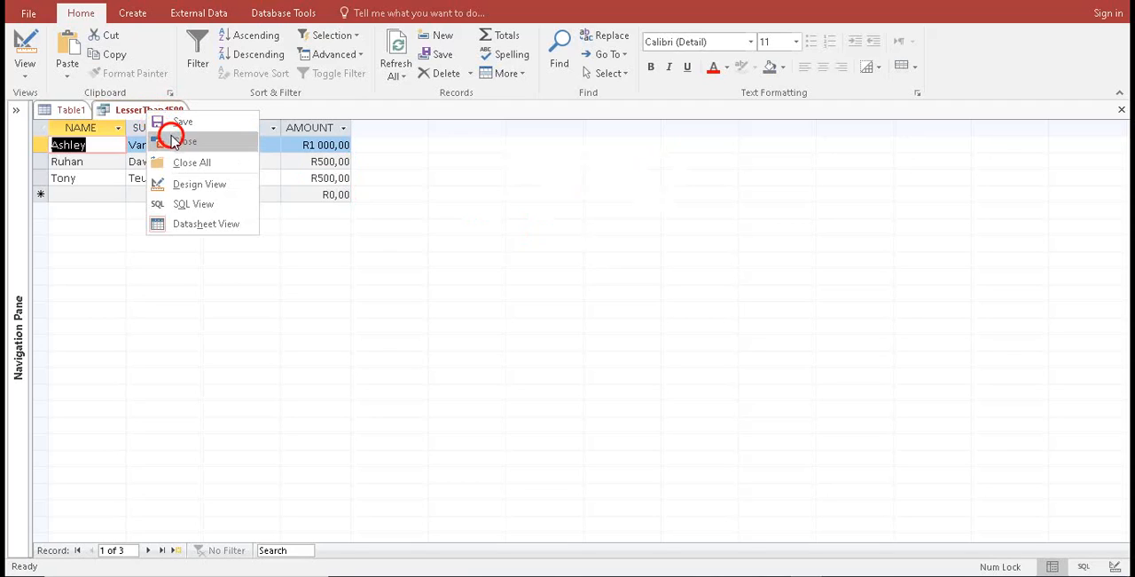
{"action": "left_click", "coordinate": [182, 142]}
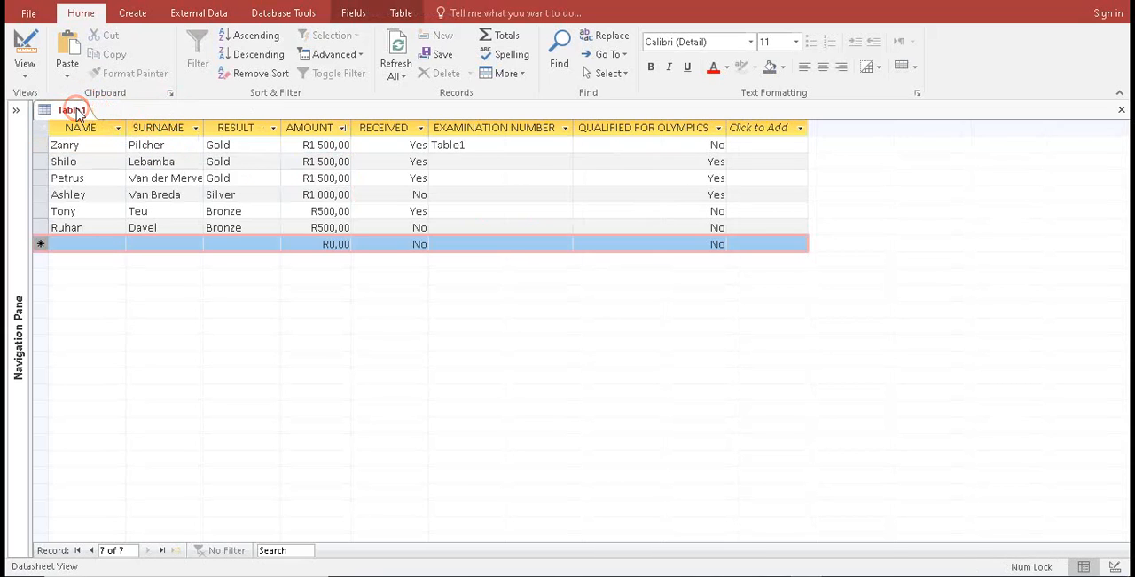
Close Table1
{"action": "right_click", "coordinate": [78, 113]}
{"action": "left_click", "coordinate": [111, 142]}
{"action": "left_click", "coordinate": [507, 329]}
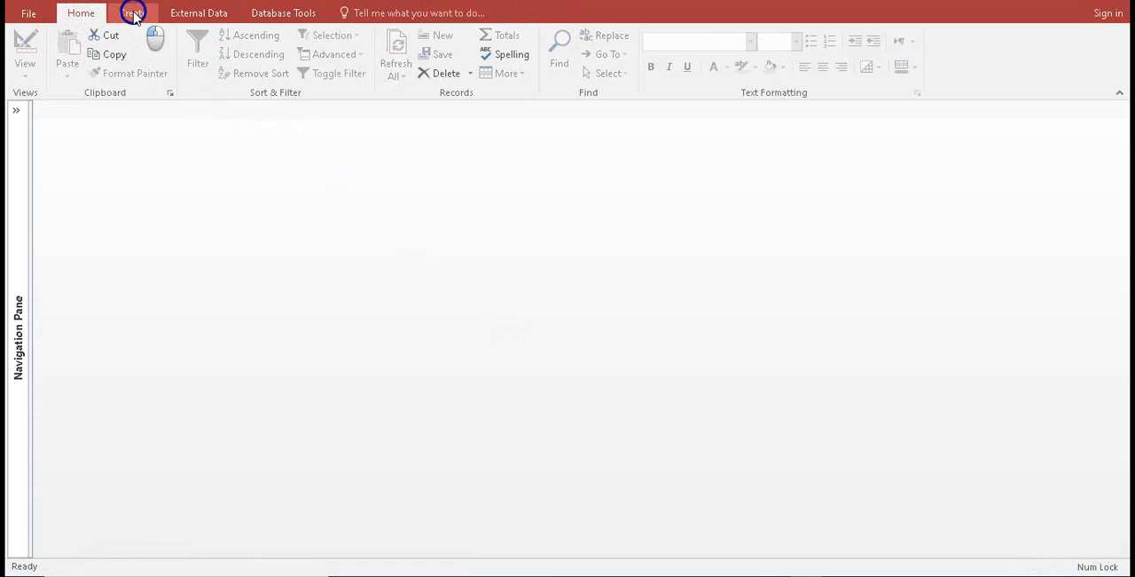
Start a Report Wizard report based on the LesserThan1500 query and include its NAME, SURNAME, RESULT and AMOUNT fields
{"action": "left_click", "coordinate": [131, 16]}
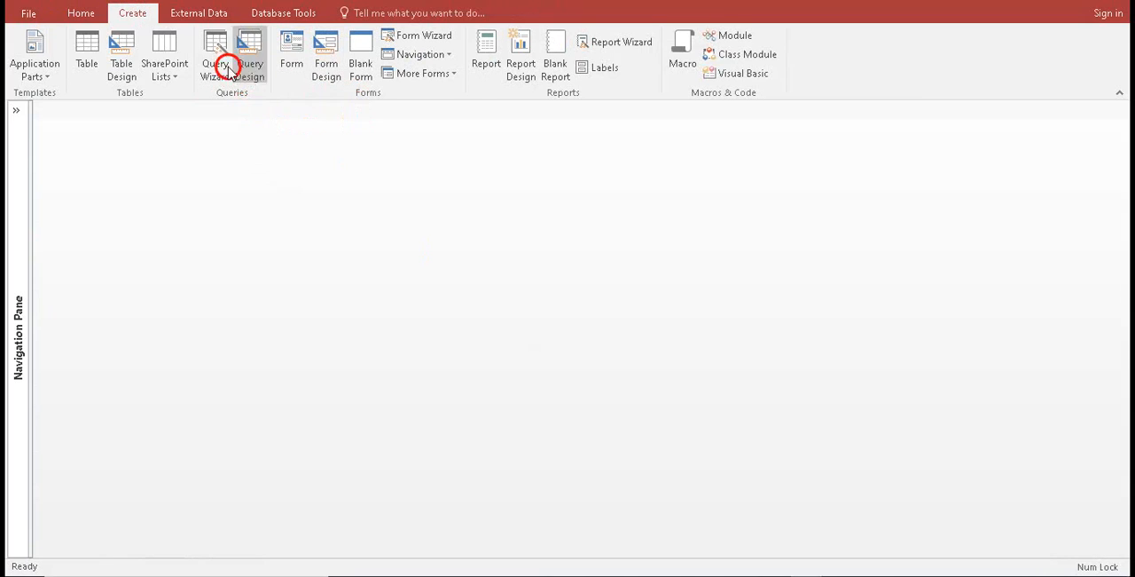
{"action": "left_click", "coordinate": [602, 44]}
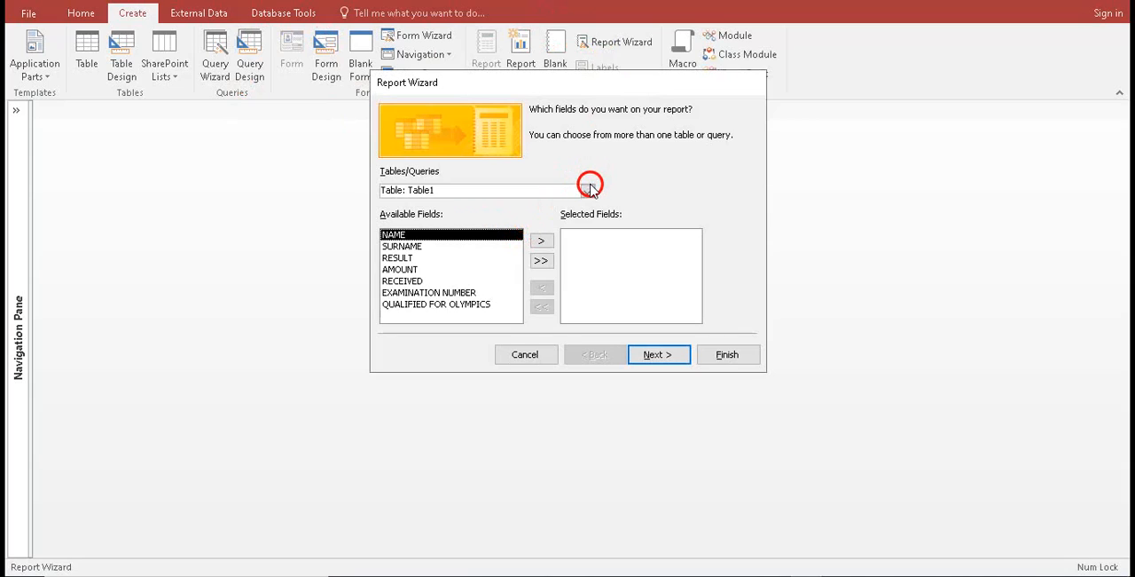
{"action": "left_click", "coordinate": [588, 190]}
{"action": "left_click", "coordinate": [533, 218]}
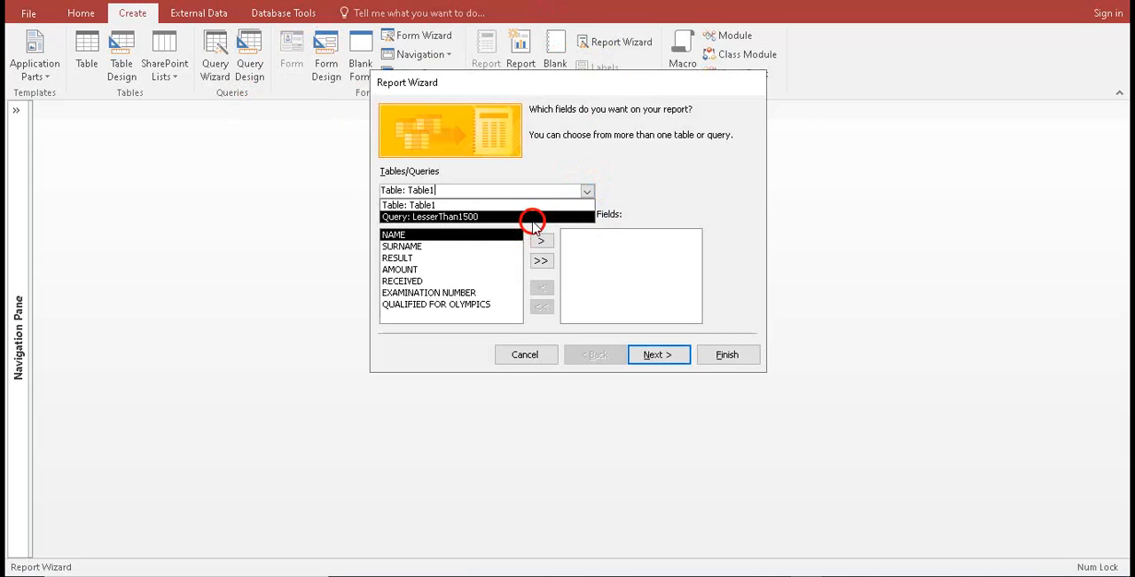
{"action": "left_click", "coordinate": [524, 219]}
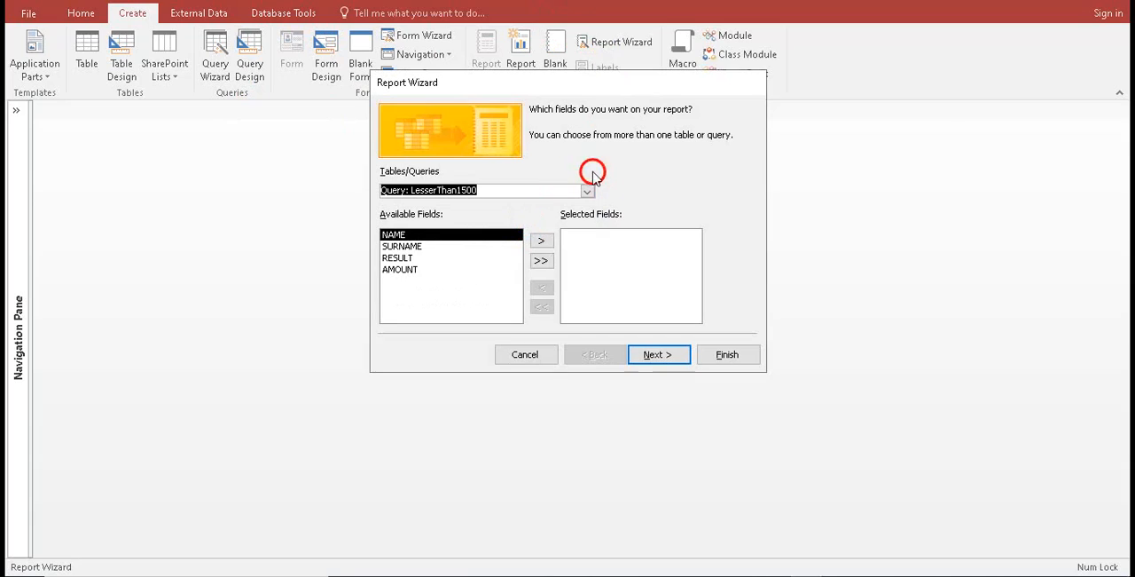
{"action": "left_click", "coordinate": [542, 262]}
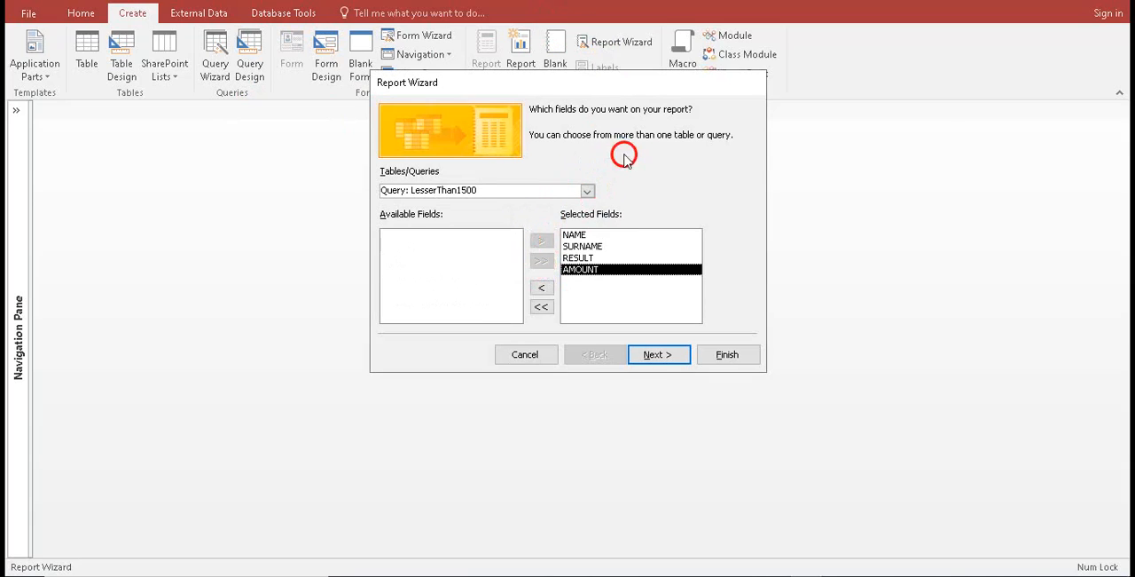
Leave the report without grouping or sorting, compare the Columnar, Tabular and Justified layouts, and choose Tabular
{"action": "left_click", "coordinate": [659, 354]}
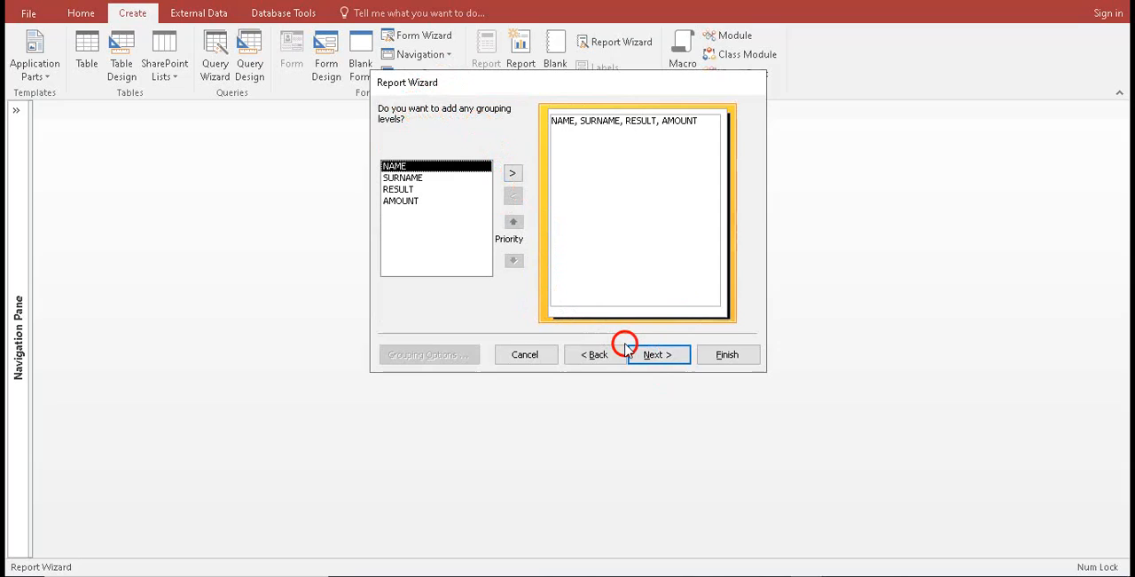
{"action": "left_click", "coordinate": [651, 355]}
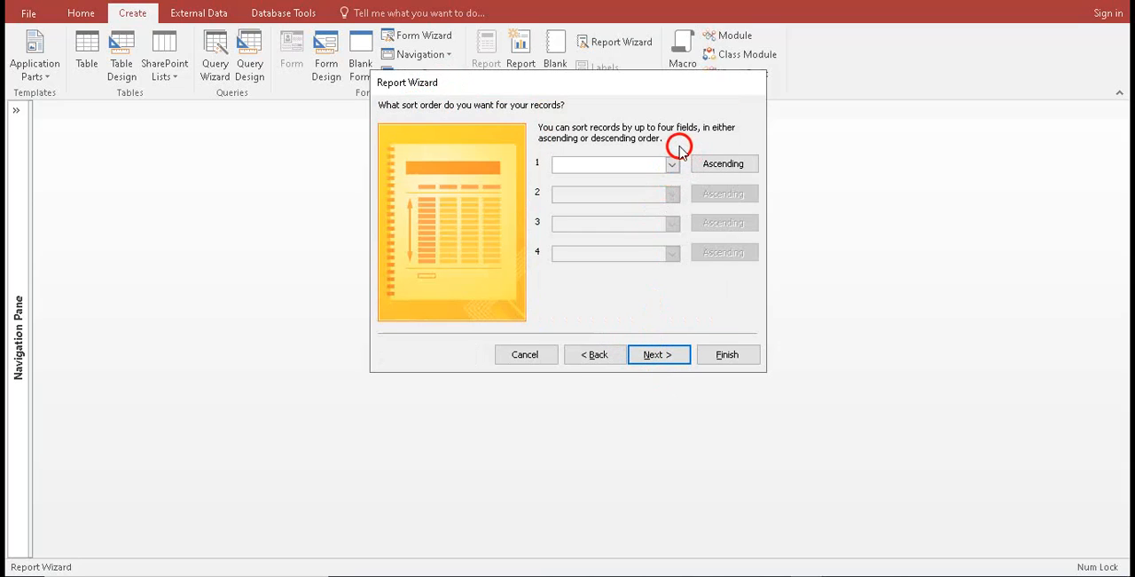
{"action": "left_click", "coordinate": [667, 356]}
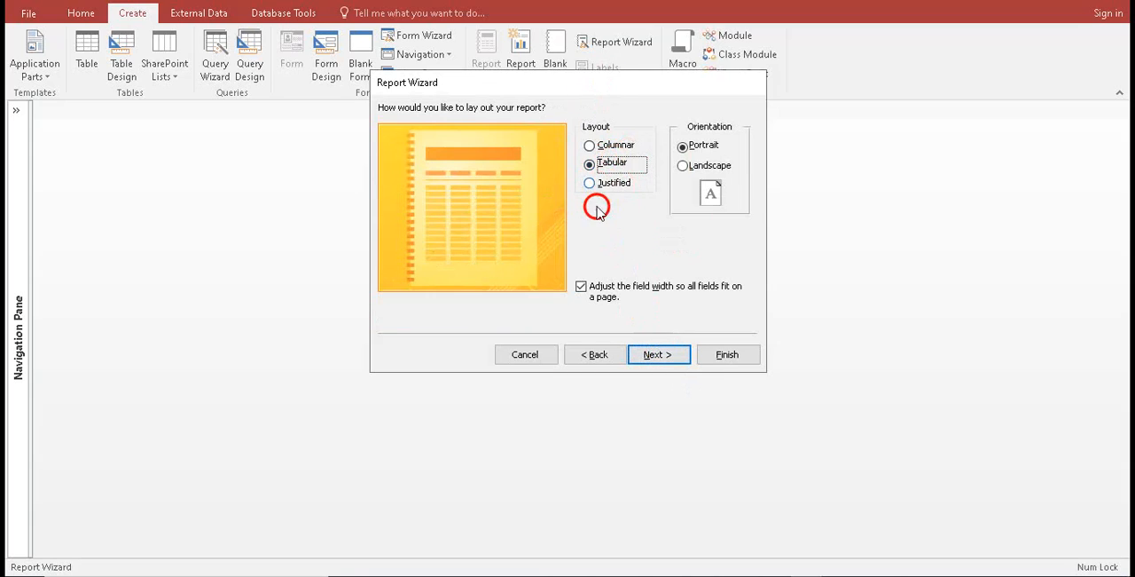
{"action": "left_click", "coordinate": [598, 147]}
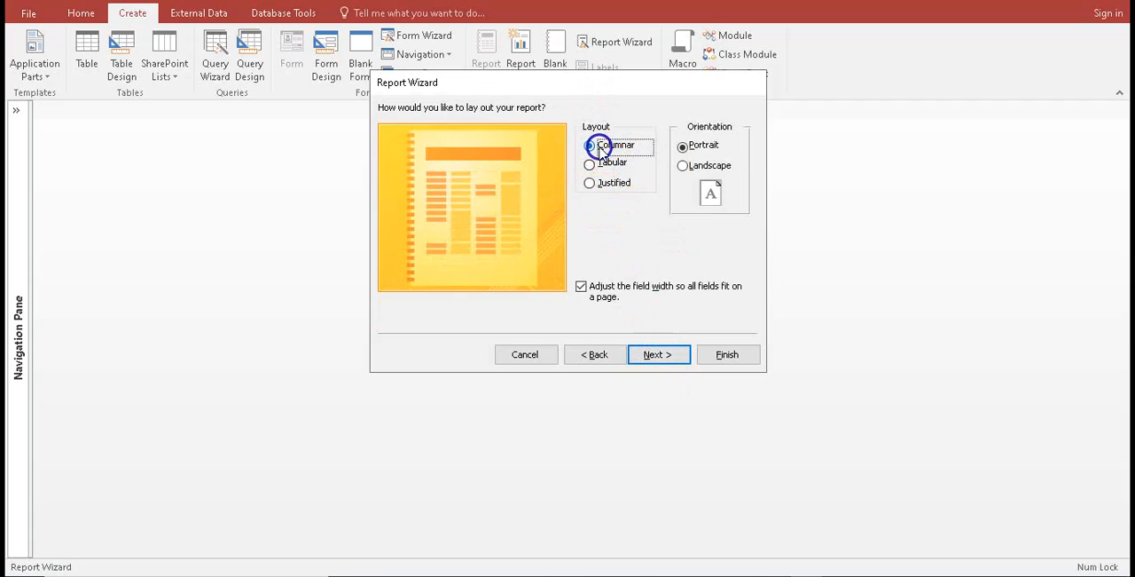
{"action": "left_click", "coordinate": [602, 166]}
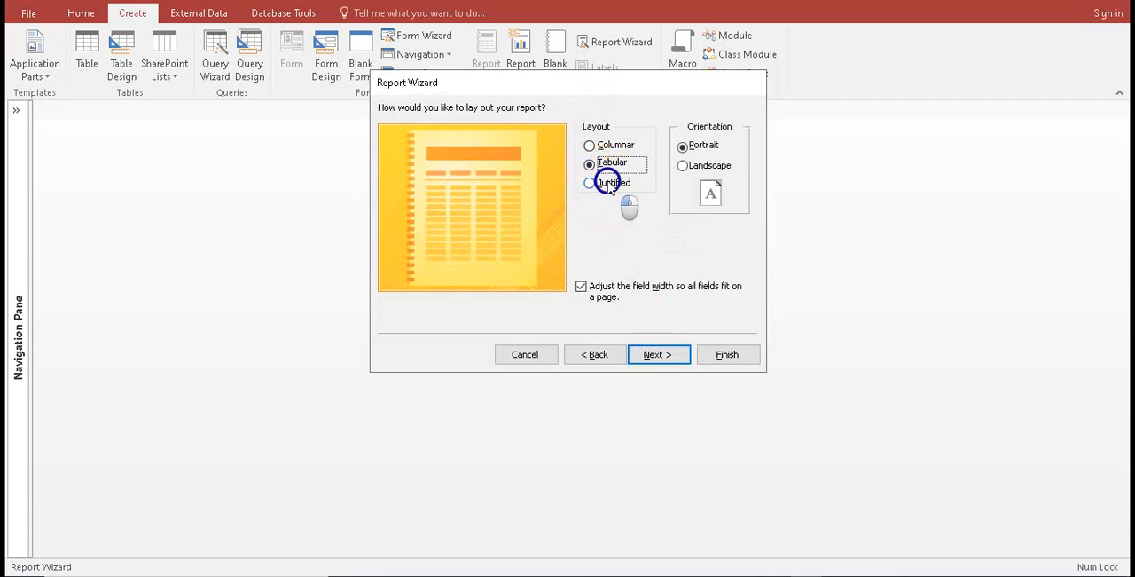
{"action": "left_click", "coordinate": [609, 183]}
{"action": "left_click", "coordinate": [609, 163]}
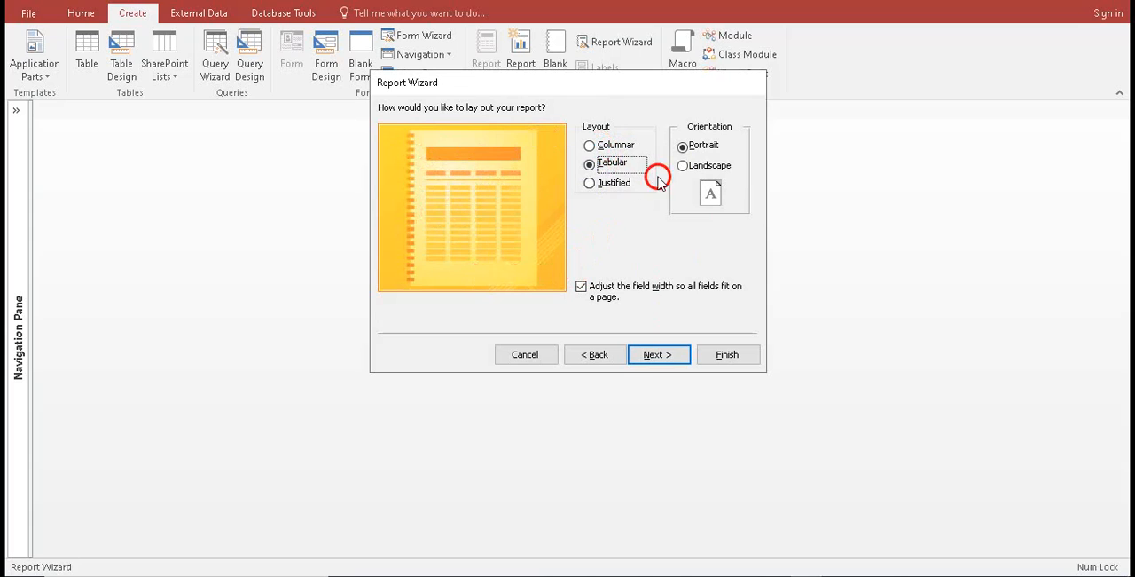
Try the Landscape orientation, check requirement 9.6 in the exam paper, and set the report's orientation to Portrait
{"action": "left_click", "coordinate": [683, 166]}
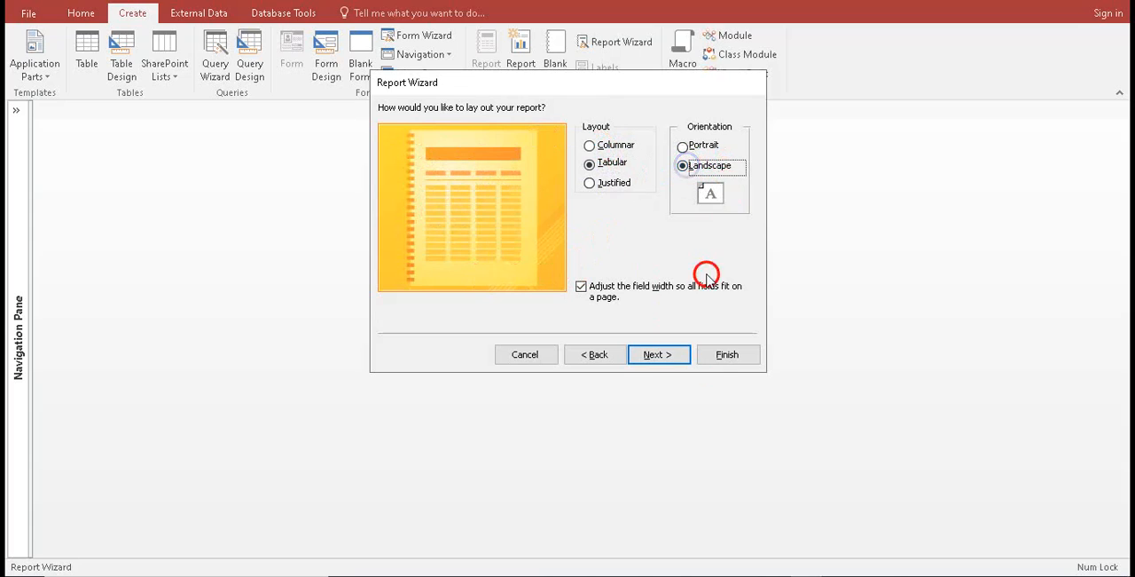
{"action": "left_click", "coordinate": [721, 574]}
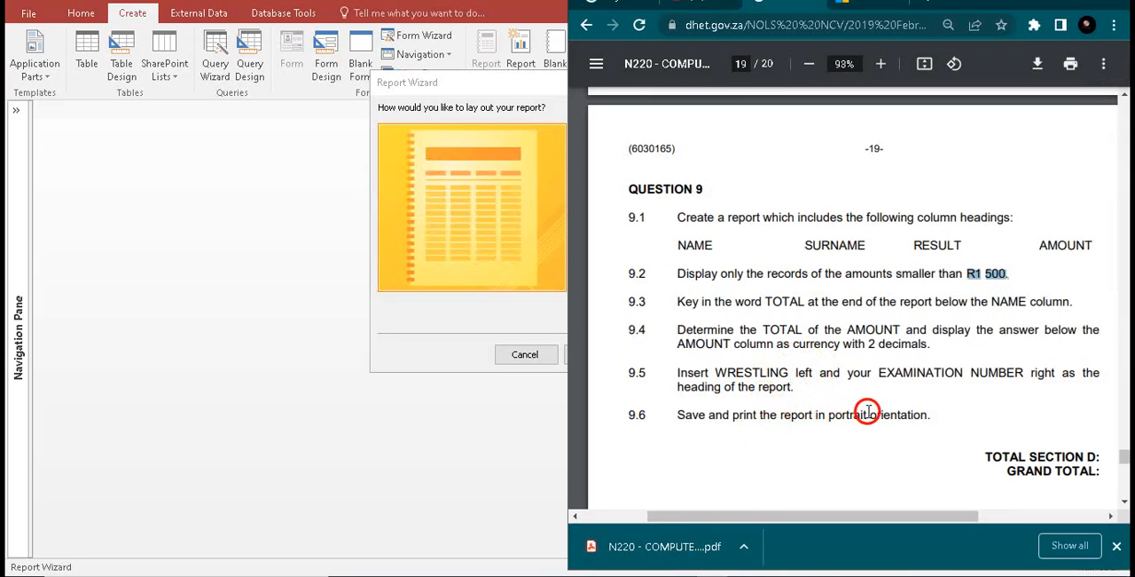
{"action": "left_click", "coordinate": [451, 391]}
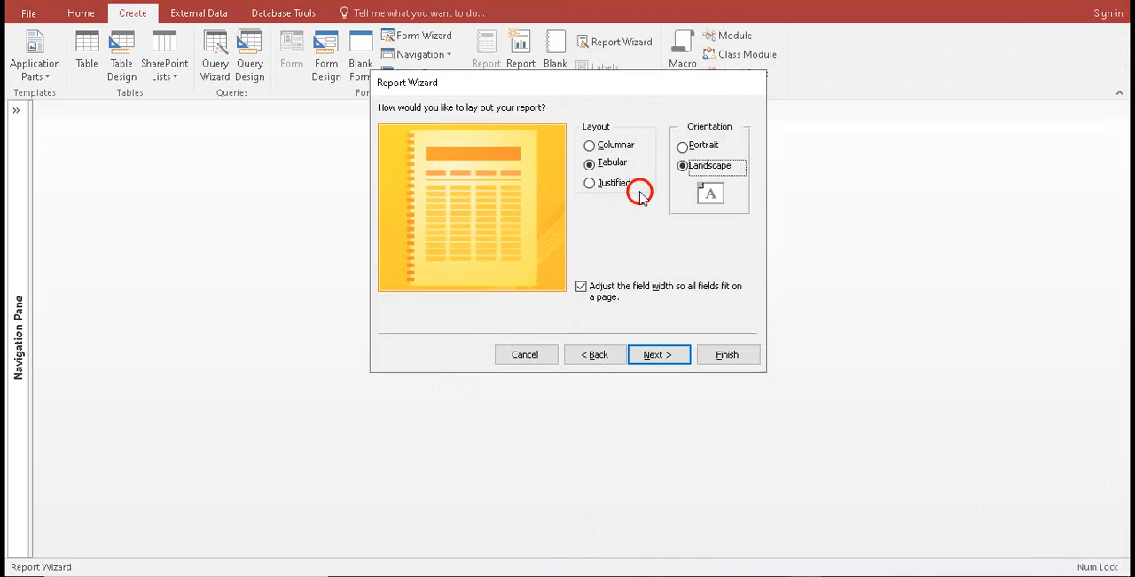
{"action": "left_click", "coordinate": [683, 146]}
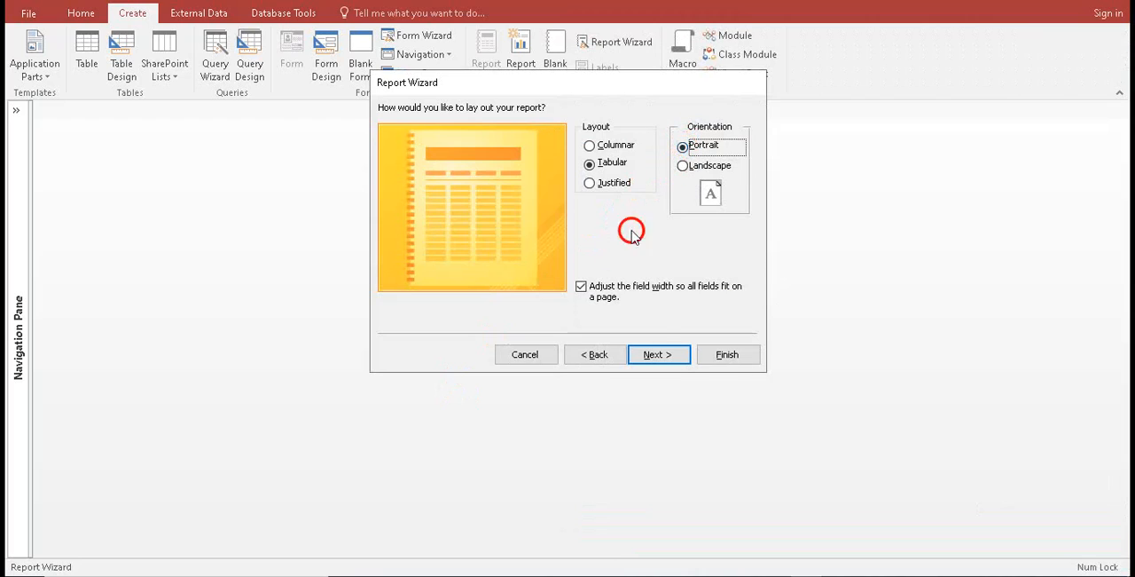
Check the exam paper for a required report title, keep LesserThan1500 as the title, and finish the wizard with a preview
{"action": "left_click", "coordinate": [671, 363]}
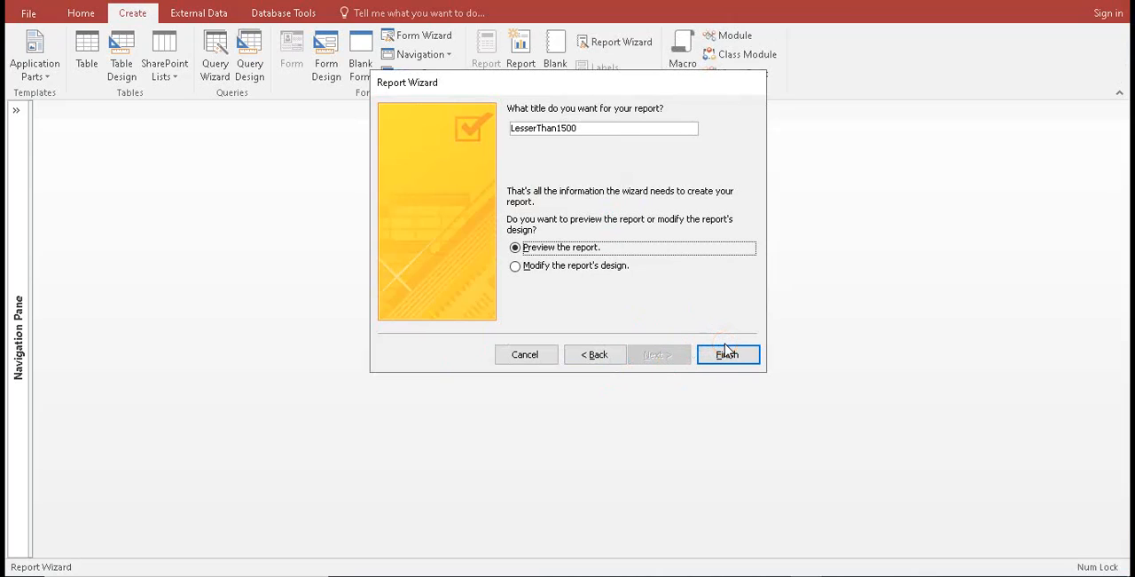
{"action": "left_click", "coordinate": [577, 130]}
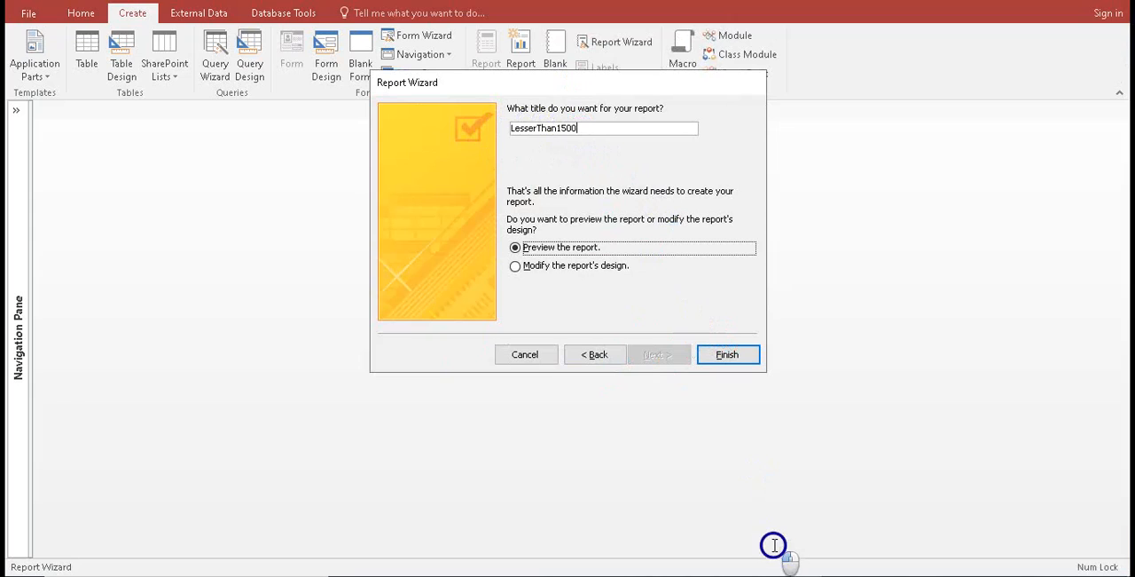
{"action": "left_click", "coordinate": [713, 576]}
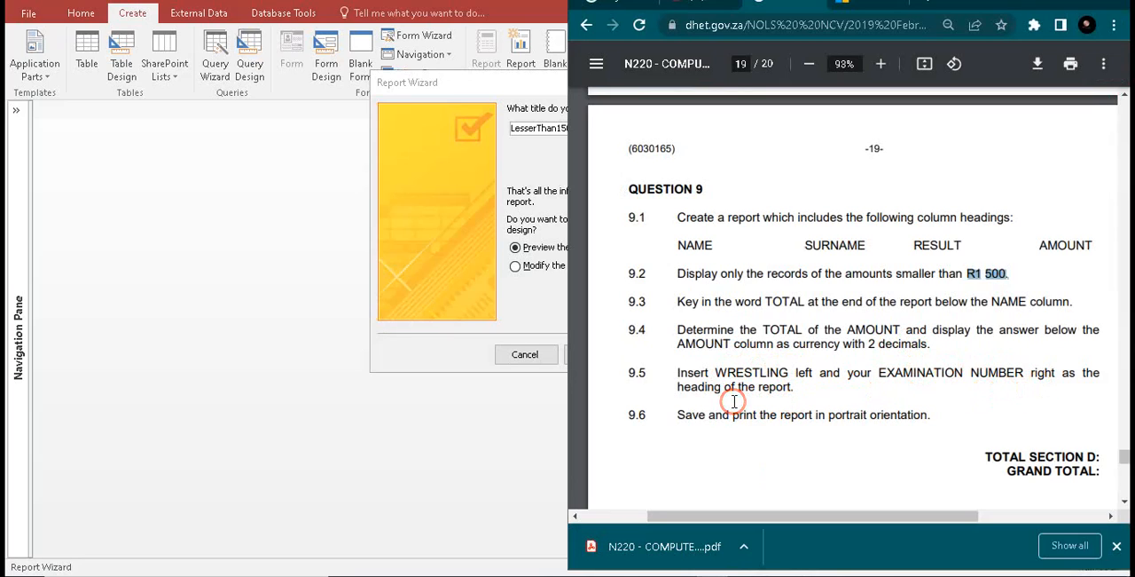
{"action": "left_click", "coordinate": [456, 426]}
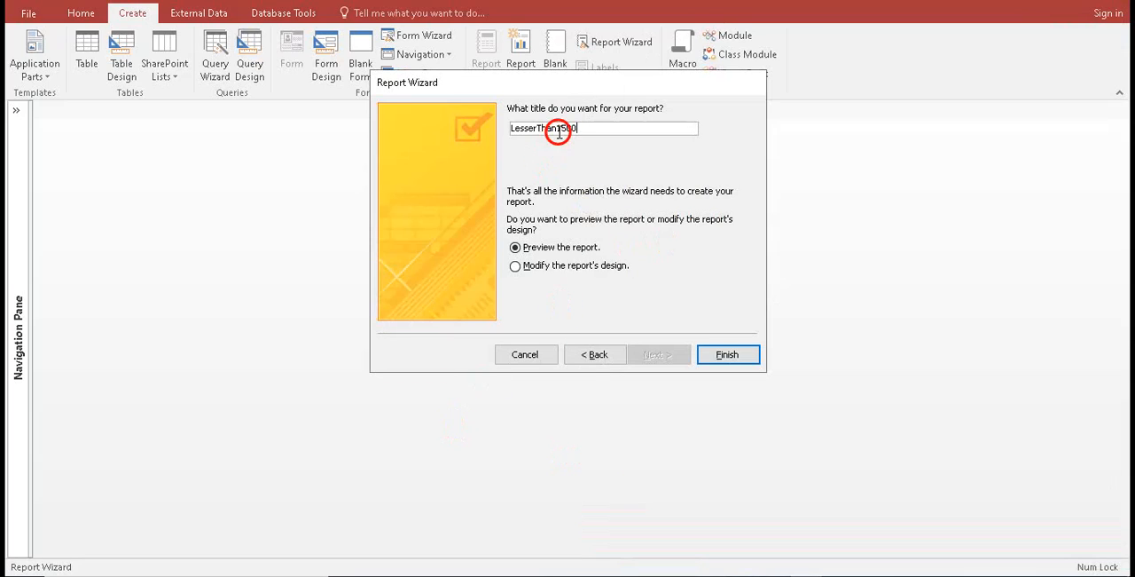
{"action": "left_click", "coordinate": [733, 355]}
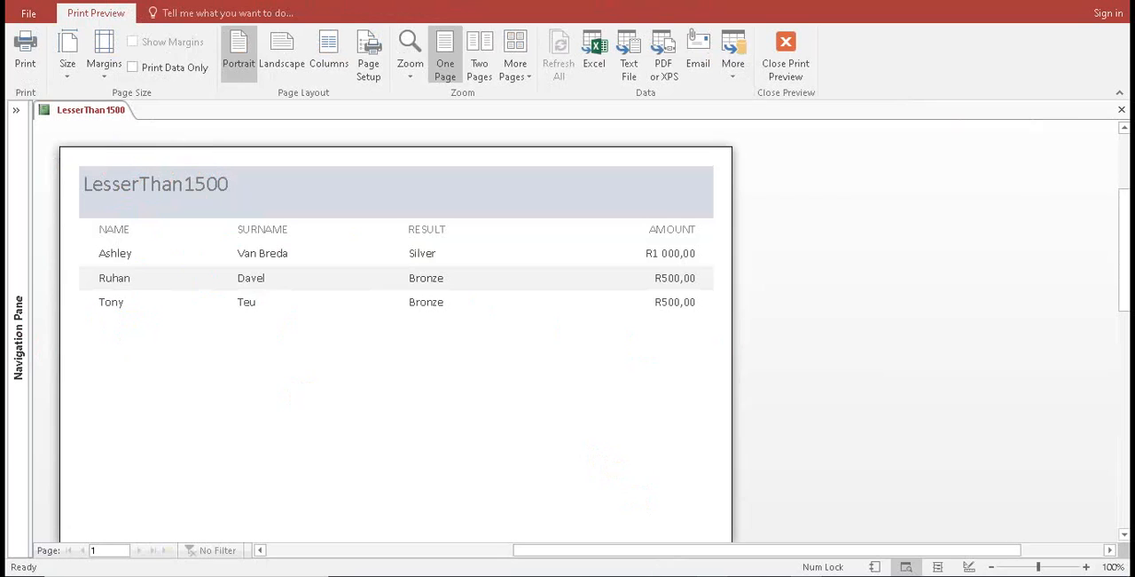
Check requirement 9.3 in the exam paper and leave the print preview for the report's design
{"action": "key", "text": "alt+Tab"}
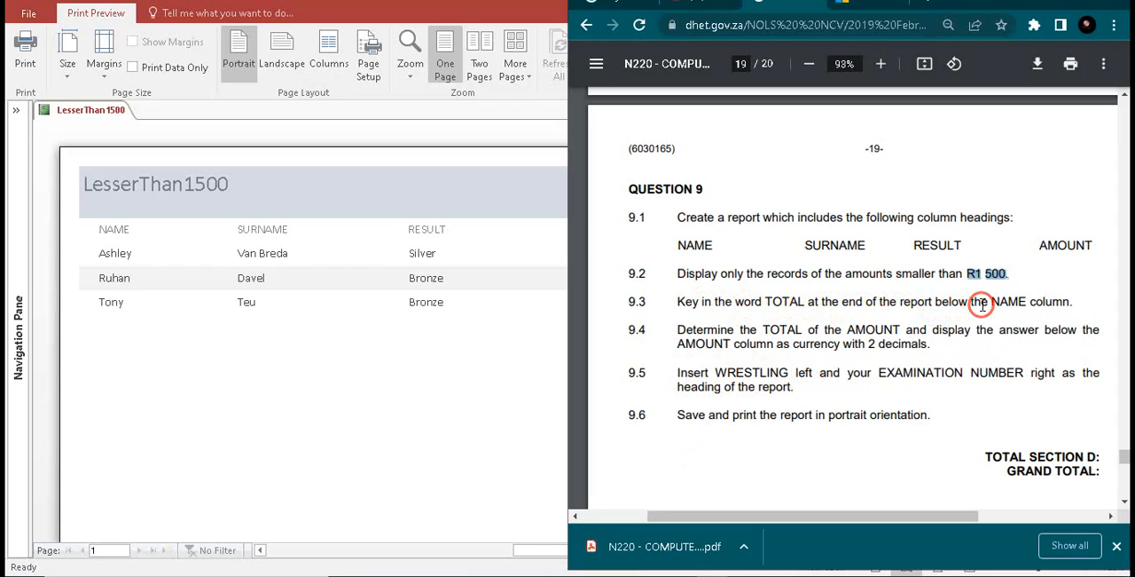
{"action": "left_click", "coordinate": [434, 388]}
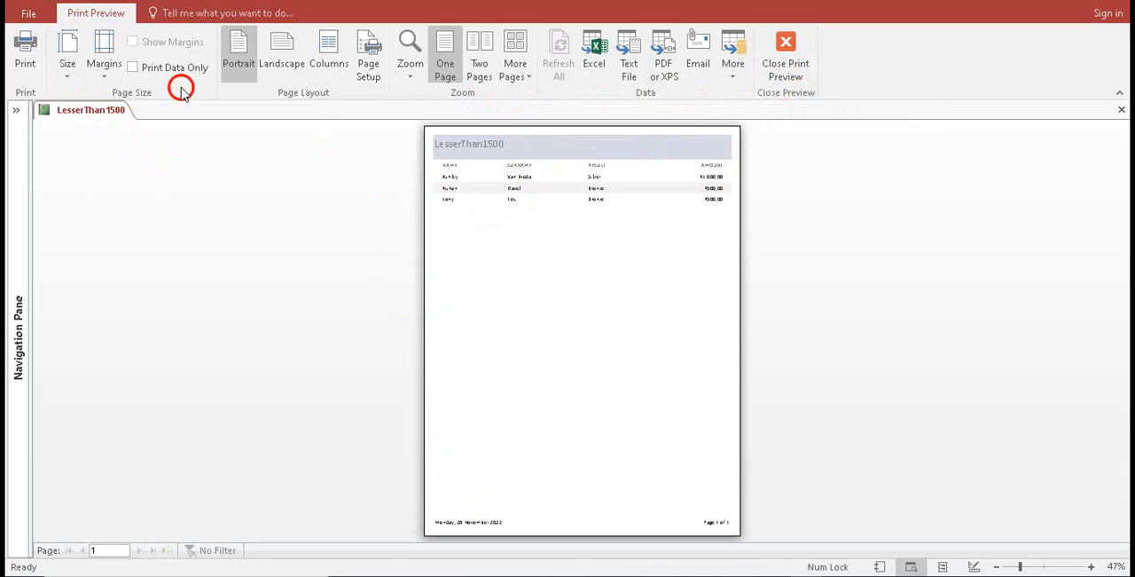
{"action": "left_click", "coordinate": [791, 57]}
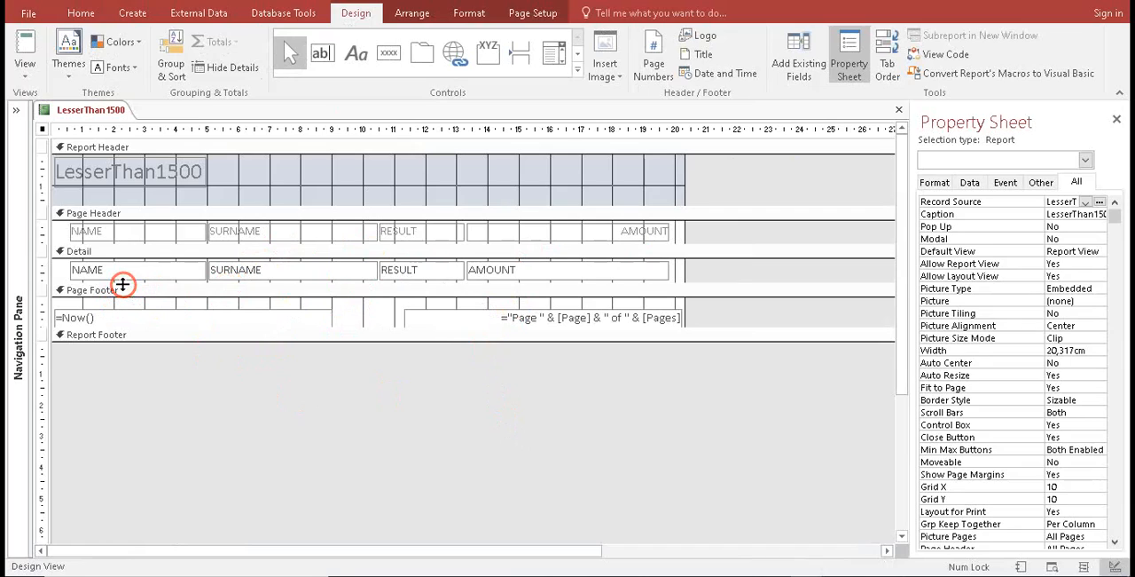
Open the Report Footer section to about 2.3 cm high and enlarge the Page Footer section to about 1.9 cm
{"action": "left_click", "coordinate": [121, 285]}
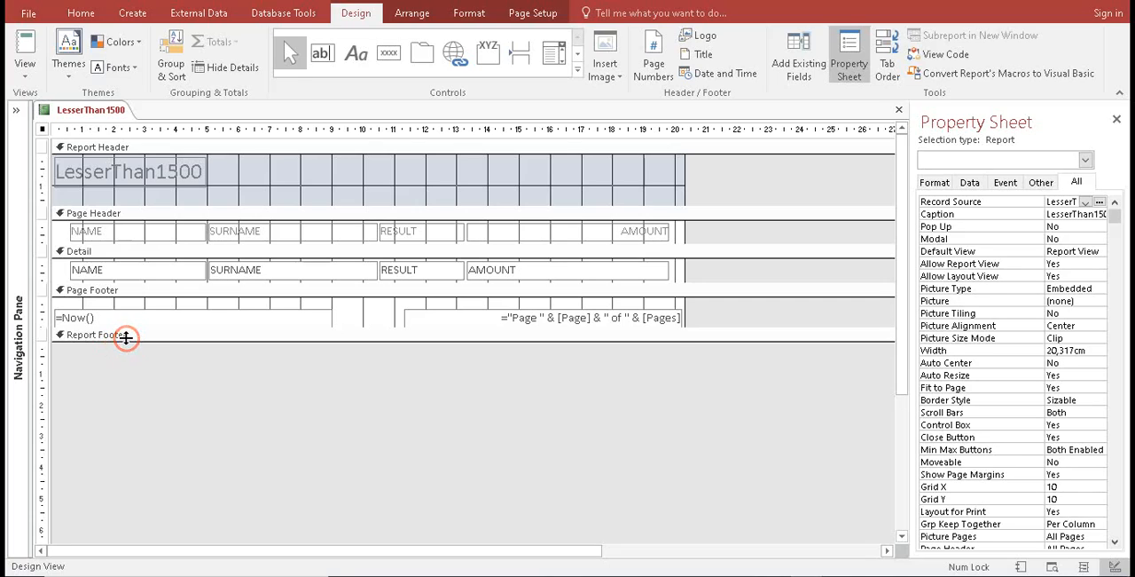
{"action": "left_click_drag", "start_coordinate": [126, 337], "coordinate": [127, 413]}
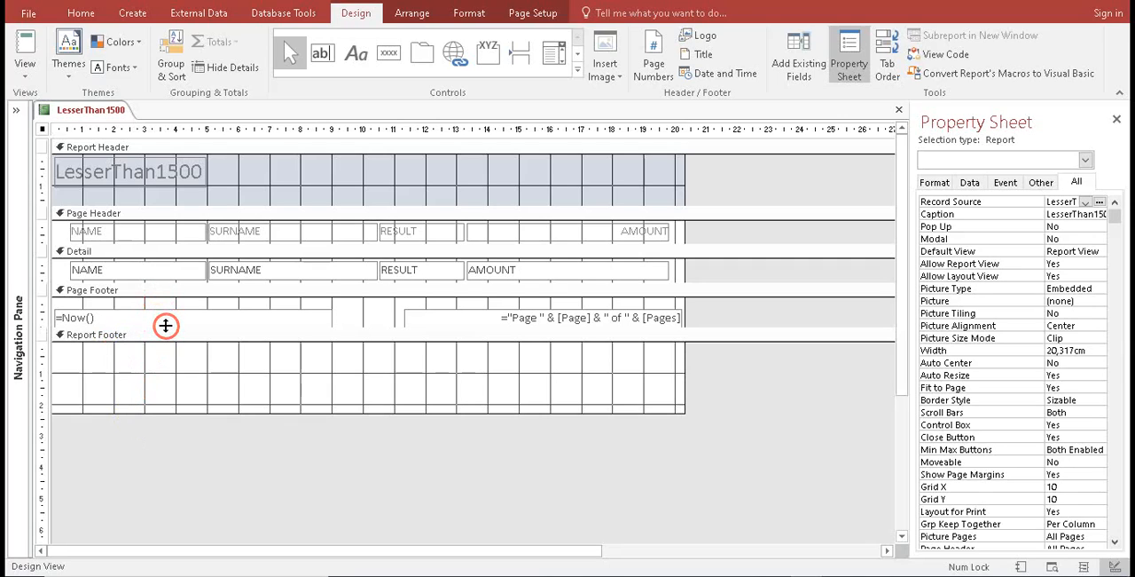
{"action": "left_click_drag", "start_coordinate": [165, 326], "coordinate": [159, 356]}
{"action": "left_click", "coordinate": [165, 338]}
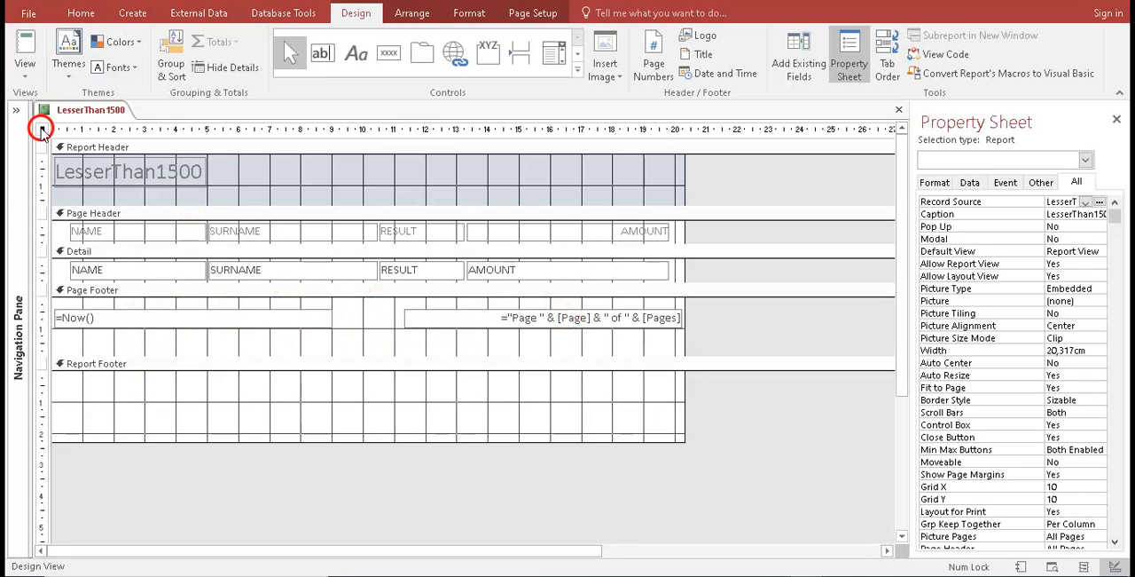
Preview the report to examine the date and page number in its page footer, and return to its design
{"action": "left_click", "coordinate": [23, 76]}
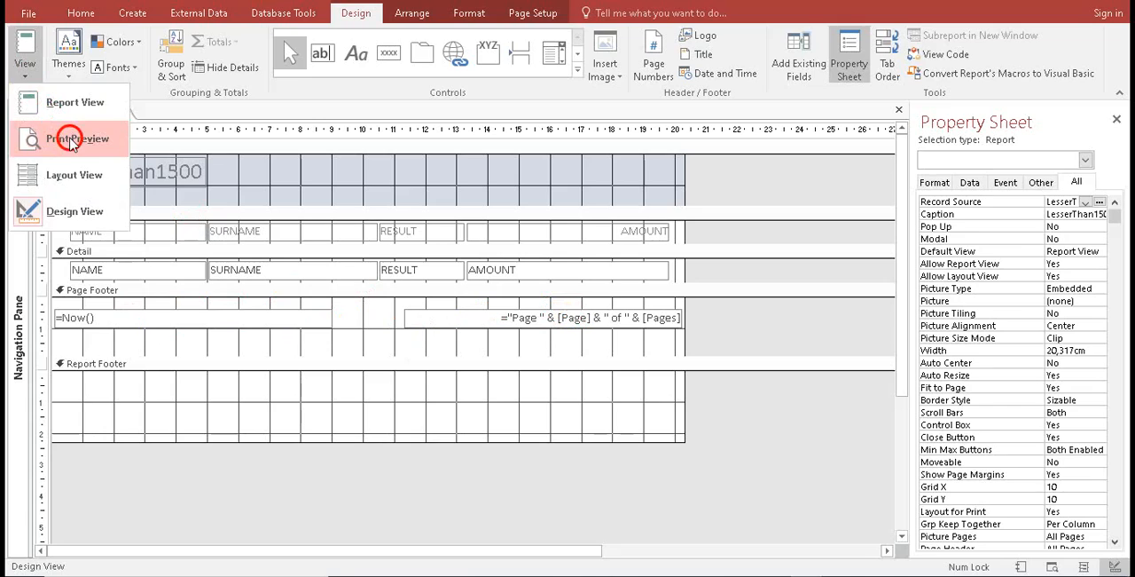
{"action": "left_click", "coordinate": [76, 140]}
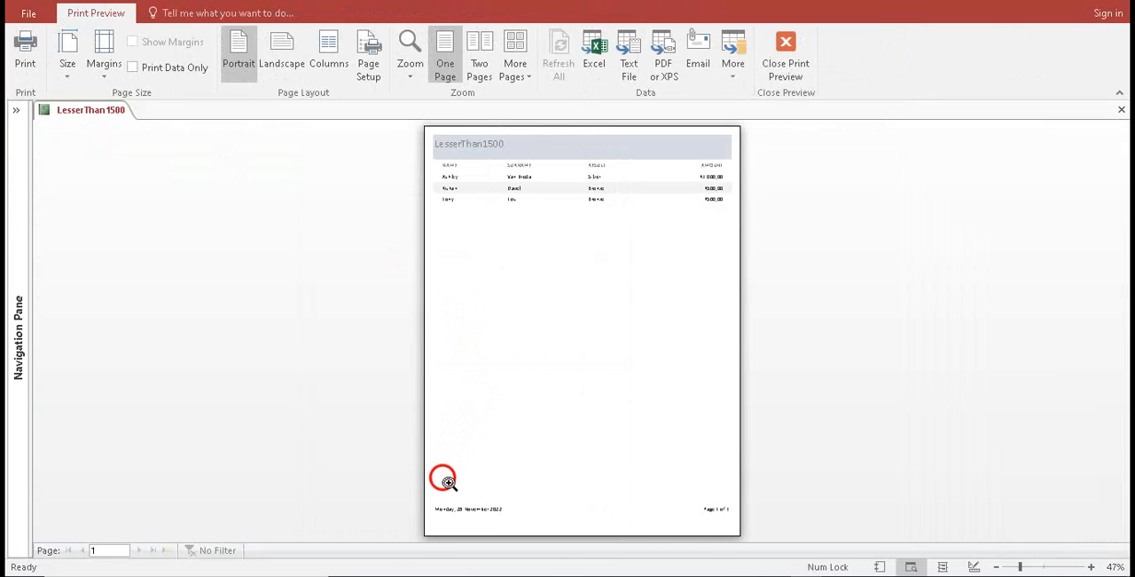
{"action": "left_click", "coordinate": [479, 509]}
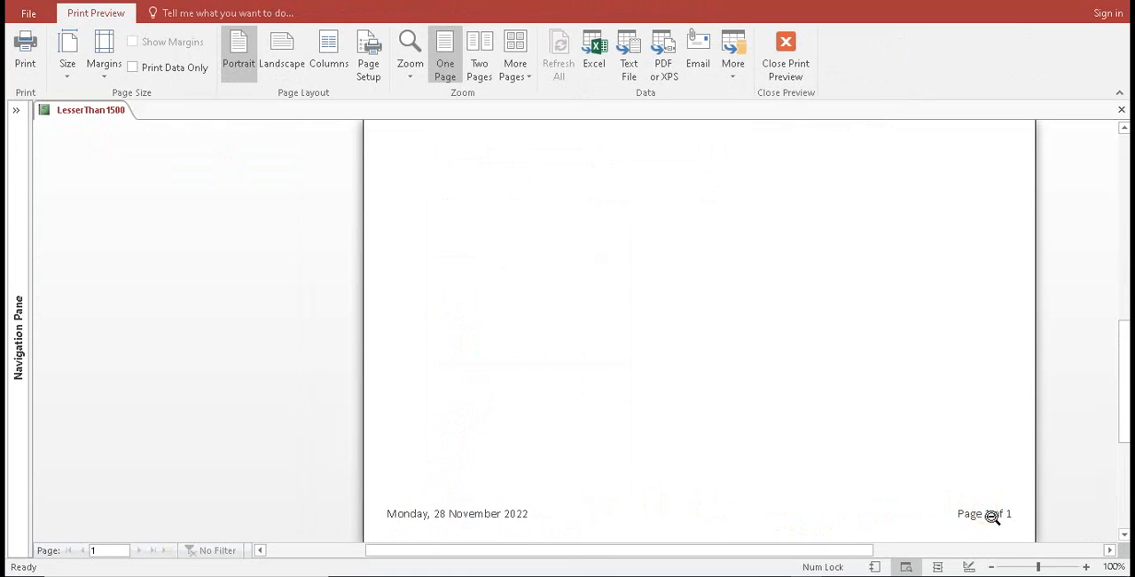
{"action": "left_click_drag", "start_coordinate": [1123, 417], "coordinate": [1120, 296]}
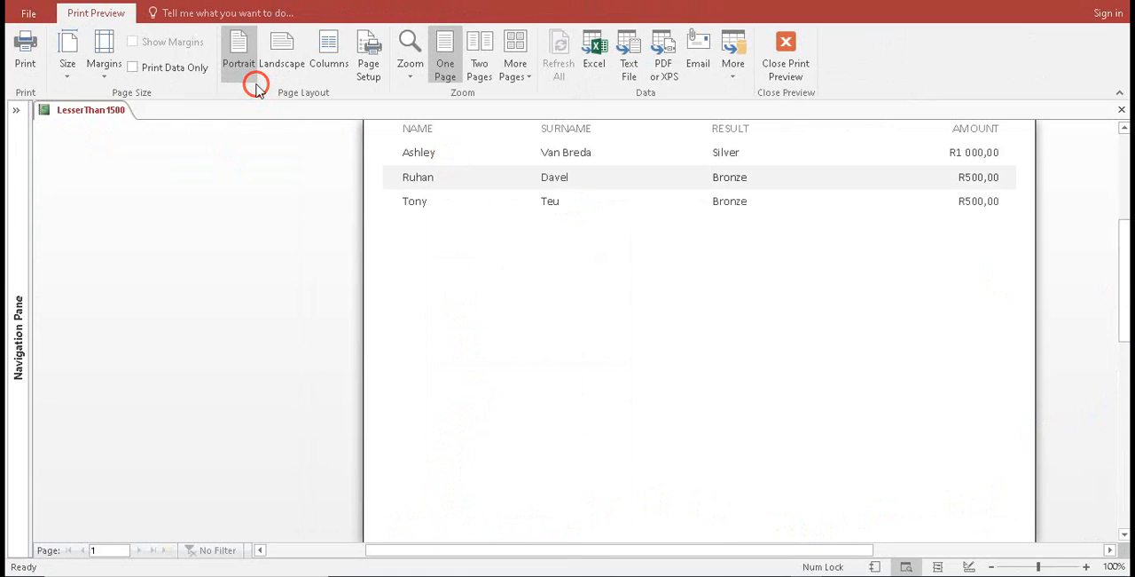
{"action": "left_click", "coordinate": [809, 66]}
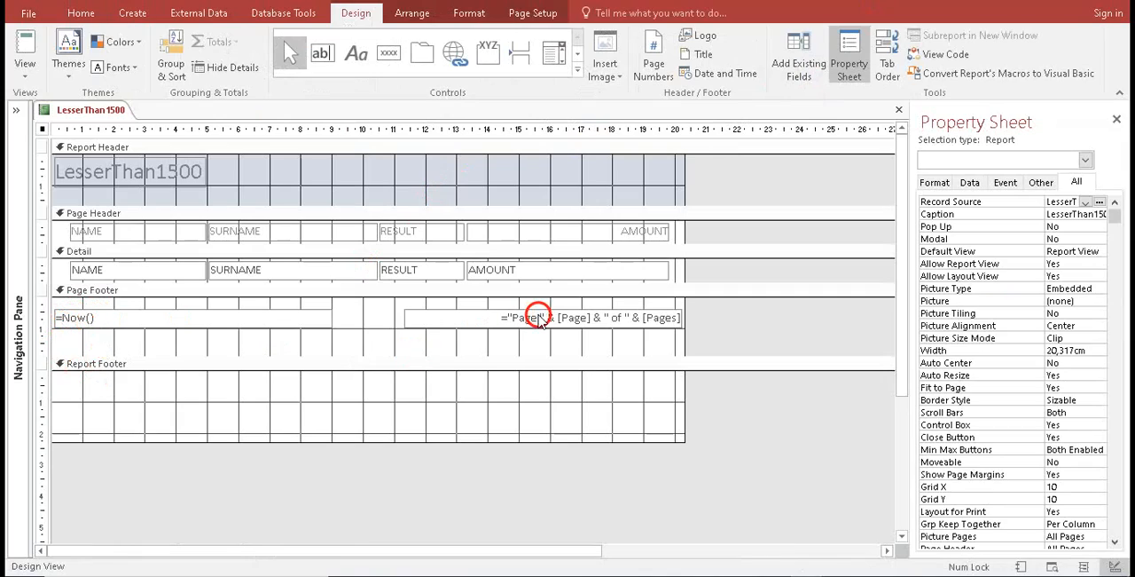
{"action": "left_click", "coordinate": [550, 315]}
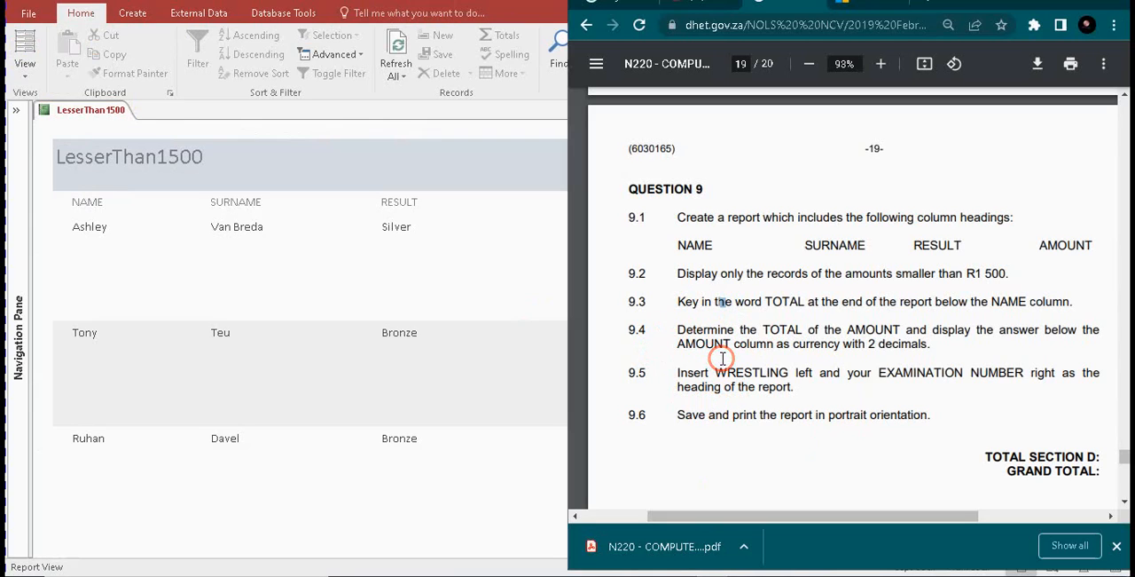
Highlight requirement 9.3 in the exam paper for reading and return to the report
{"action": "left_click_drag", "start_coordinate": [675, 303], "coordinate": [1081, 303]}
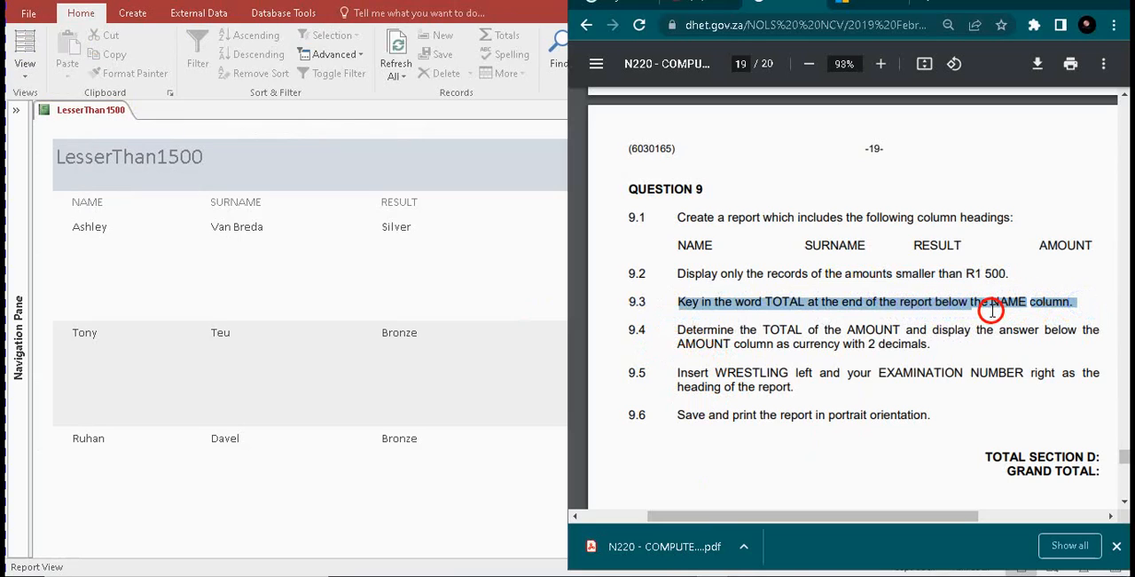
{"action": "left_click", "coordinate": [325, 168]}
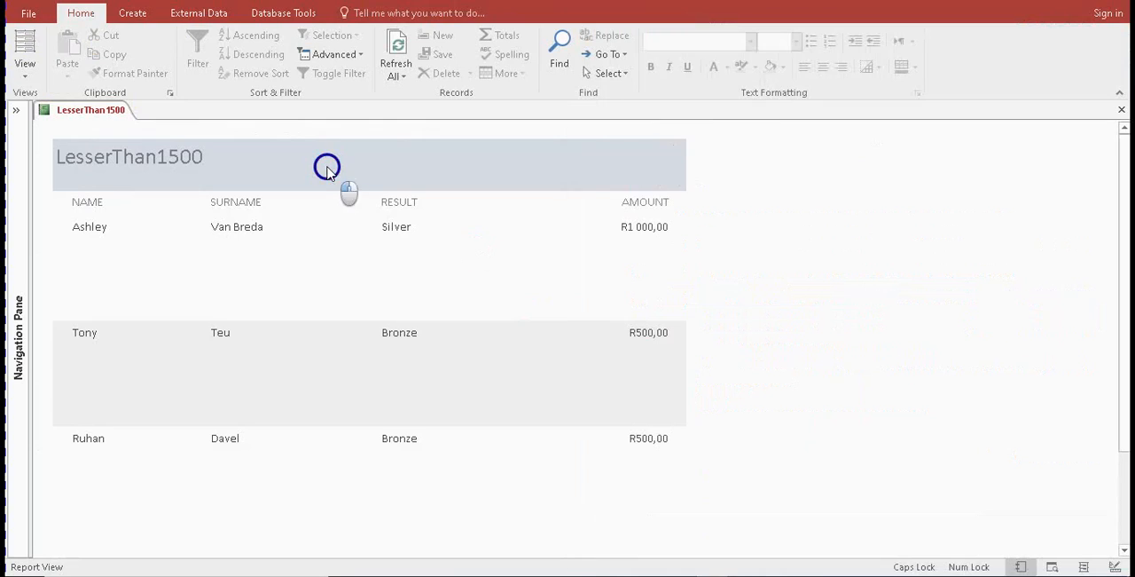
Open the report's design, preview its printed page to check the layout, and return to the design
{"action": "left_click", "coordinate": [25, 67]}
{"action": "left_click", "coordinate": [58, 213]}
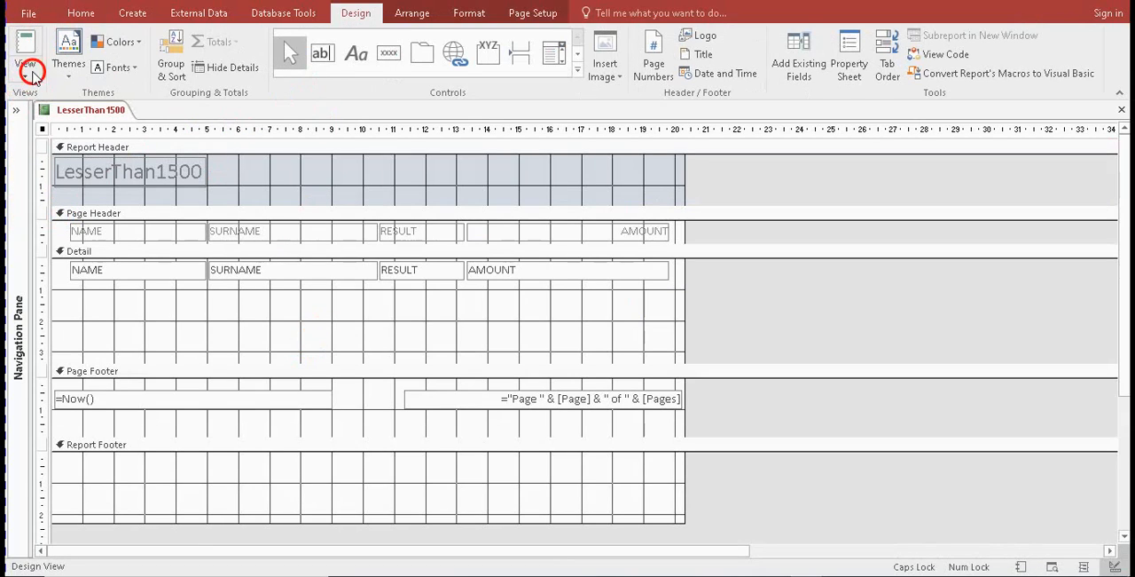
{"action": "left_click", "coordinate": [408, 18]}
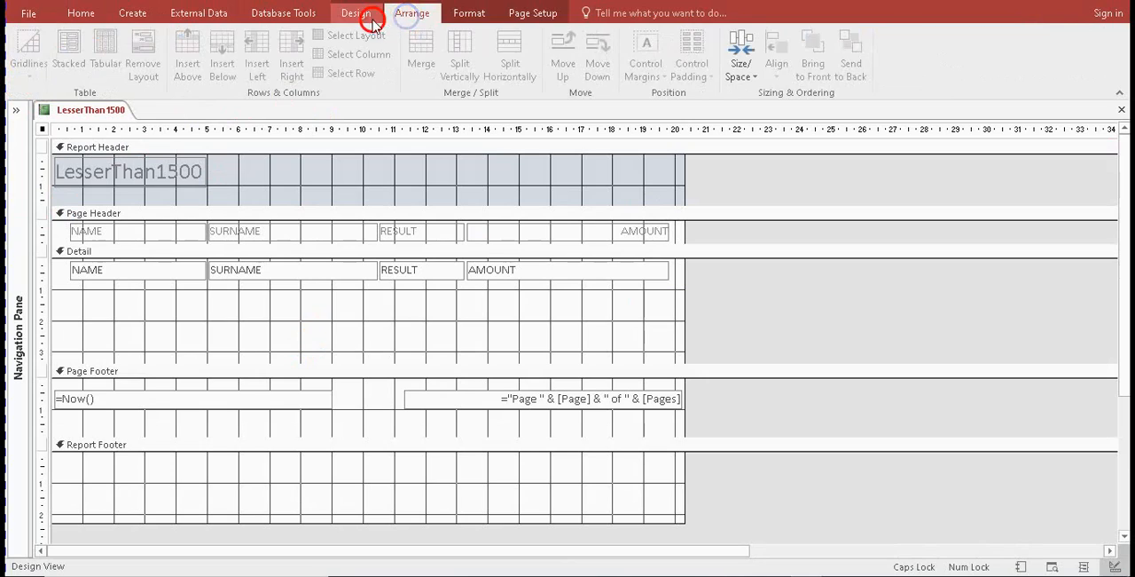
{"action": "left_click", "coordinate": [362, 16]}
{"action": "left_click", "coordinate": [22, 75]}
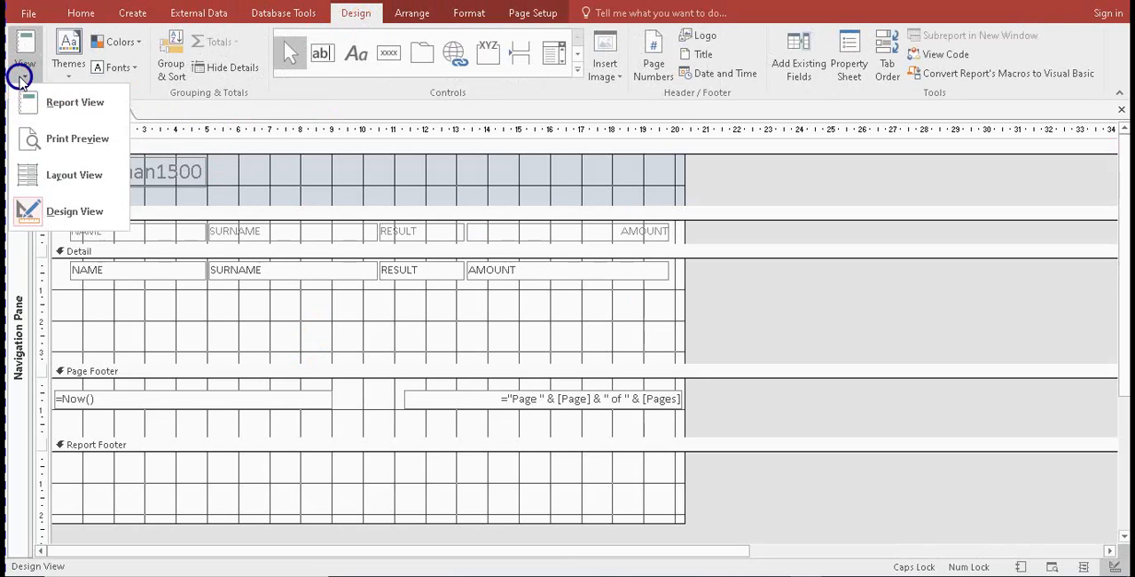
{"action": "left_click", "coordinate": [76, 139]}
{"action": "left_click", "coordinate": [788, 48]}
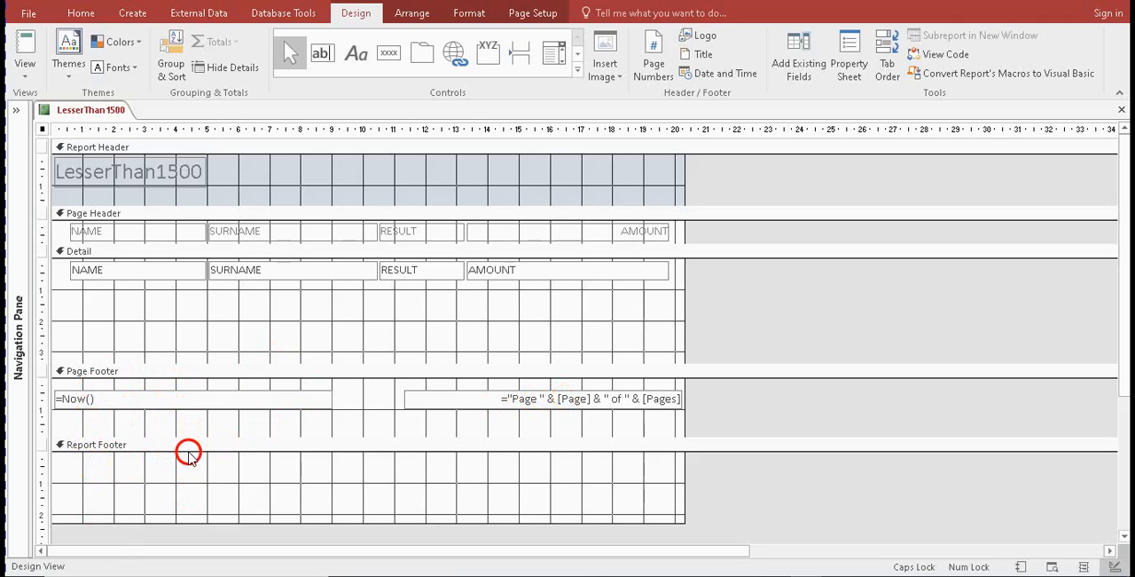
Resize the Detail section to about 2 cm high and the Page Footer section to about 2.5 cm high
{"action": "left_click_drag", "start_coordinate": [188, 437], "coordinate": [188, 409]}
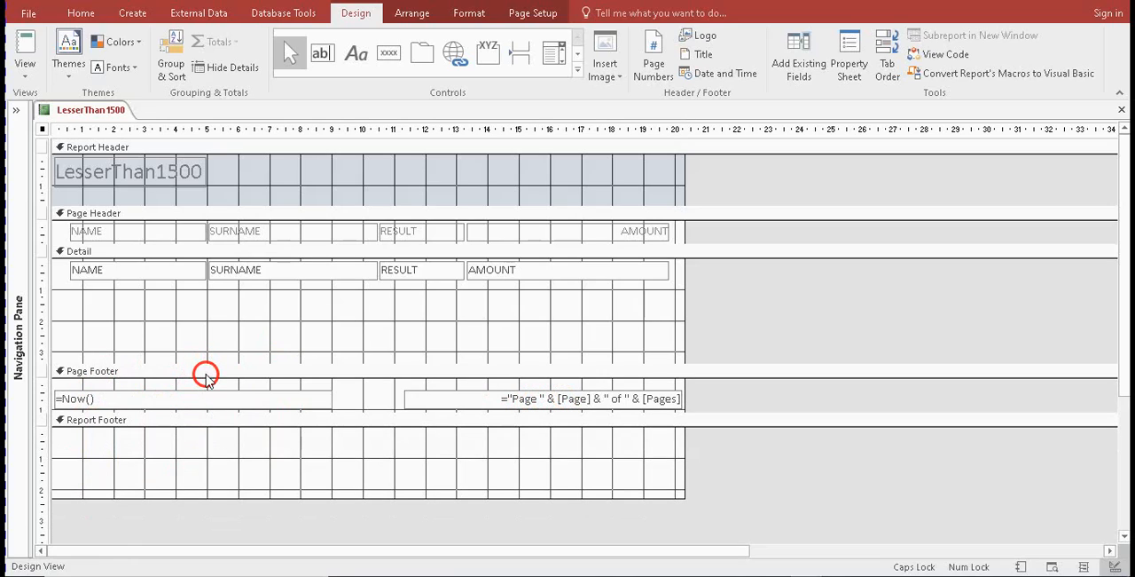
{"action": "left_click_drag", "start_coordinate": [205, 365], "coordinate": [204, 282]}
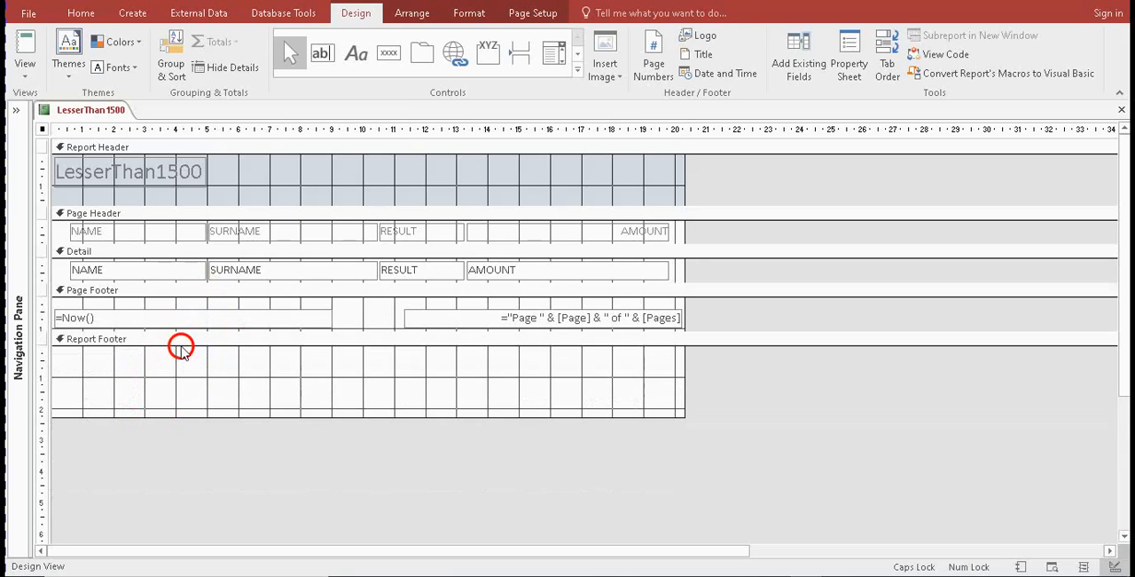
{"action": "left_click_drag", "start_coordinate": [181, 331], "coordinate": [178, 374]}
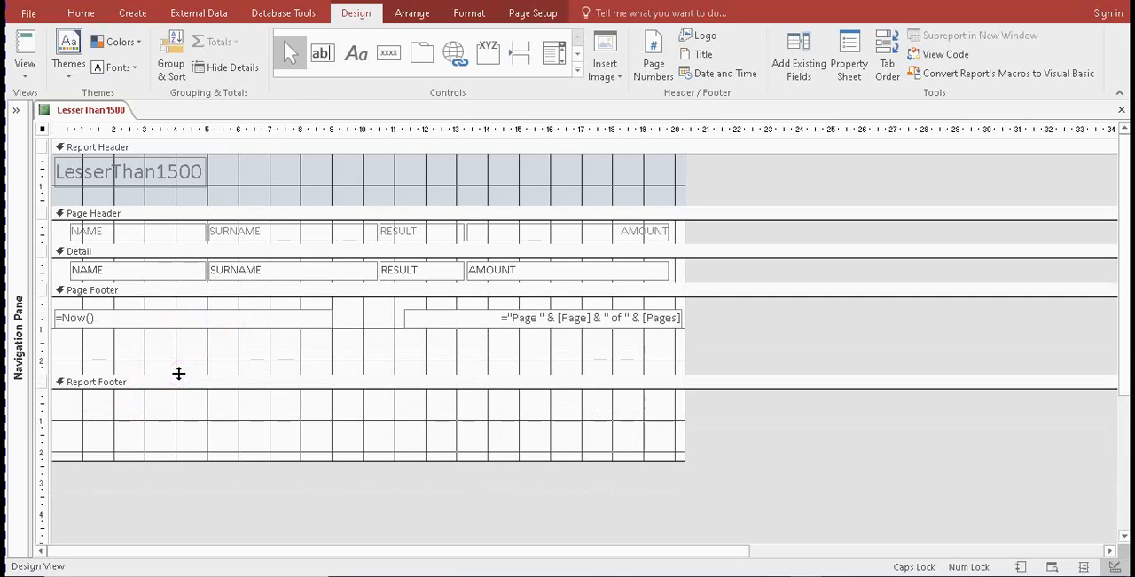
{"action": "left_click", "coordinate": [183, 283]}
{"action": "left_click_drag", "start_coordinate": [183, 283], "coordinate": [186, 318]}
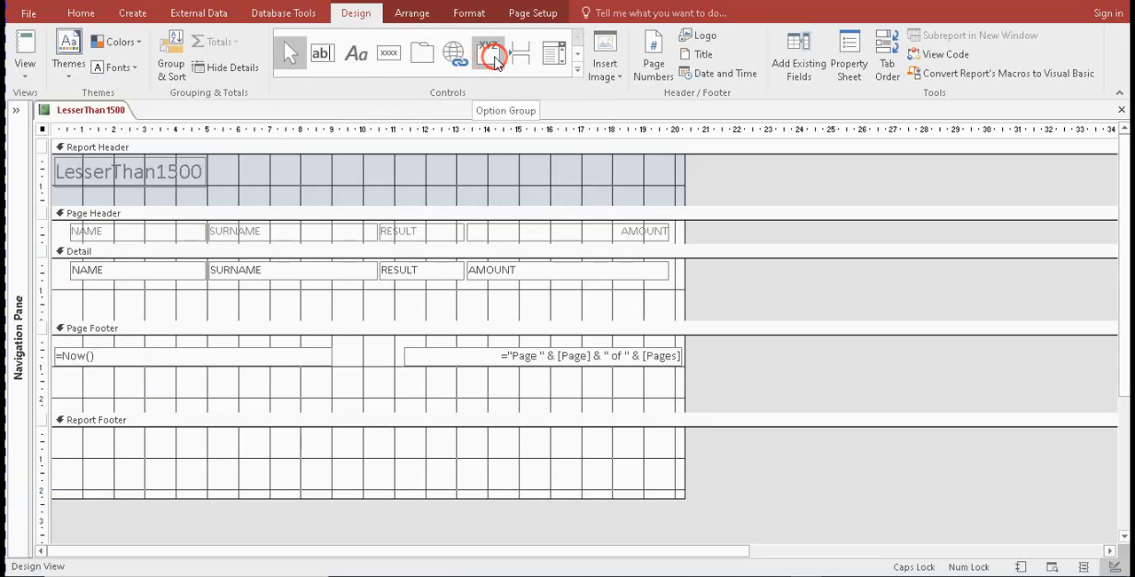
Add a label reading TOTAL to the Report Footer and align it at the section's upper edge below the NAME column
{"action": "left_click", "coordinate": [576, 69]}
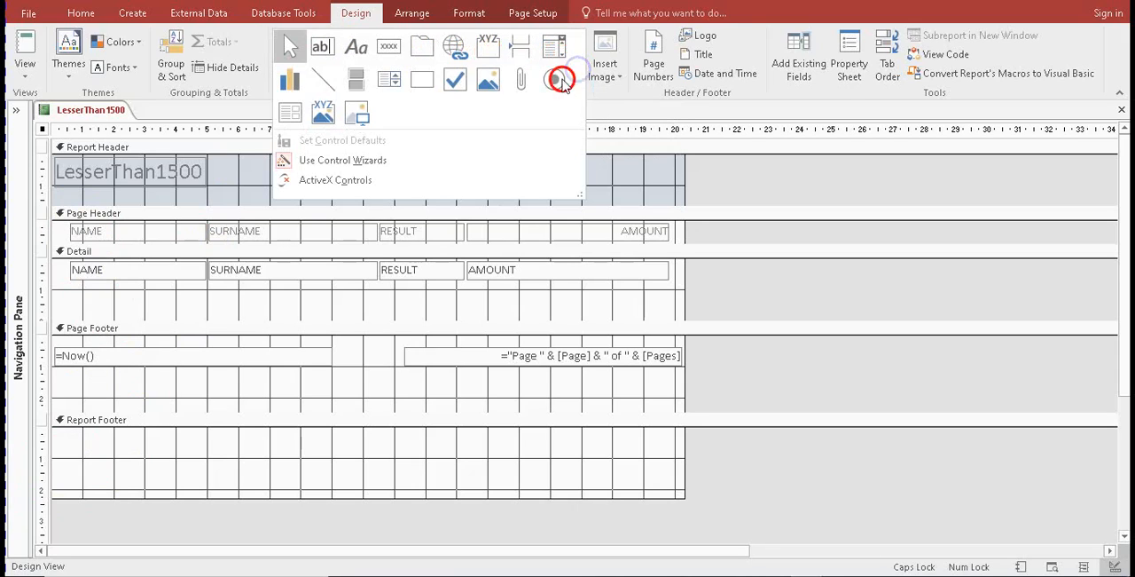
{"action": "left_click", "coordinate": [355, 56]}
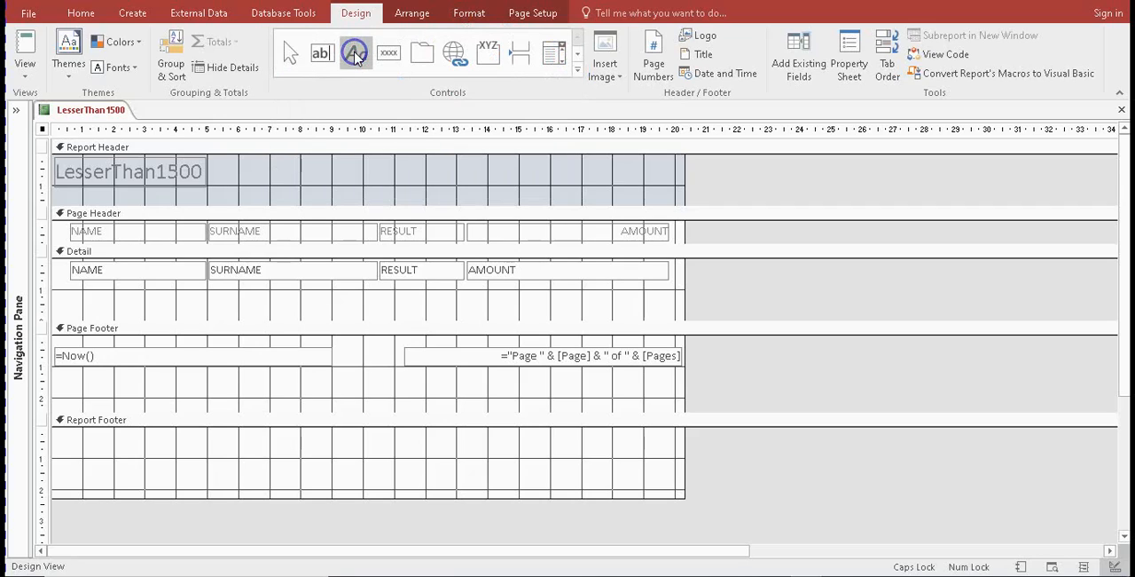
{"action": "left_click", "coordinate": [78, 439]}
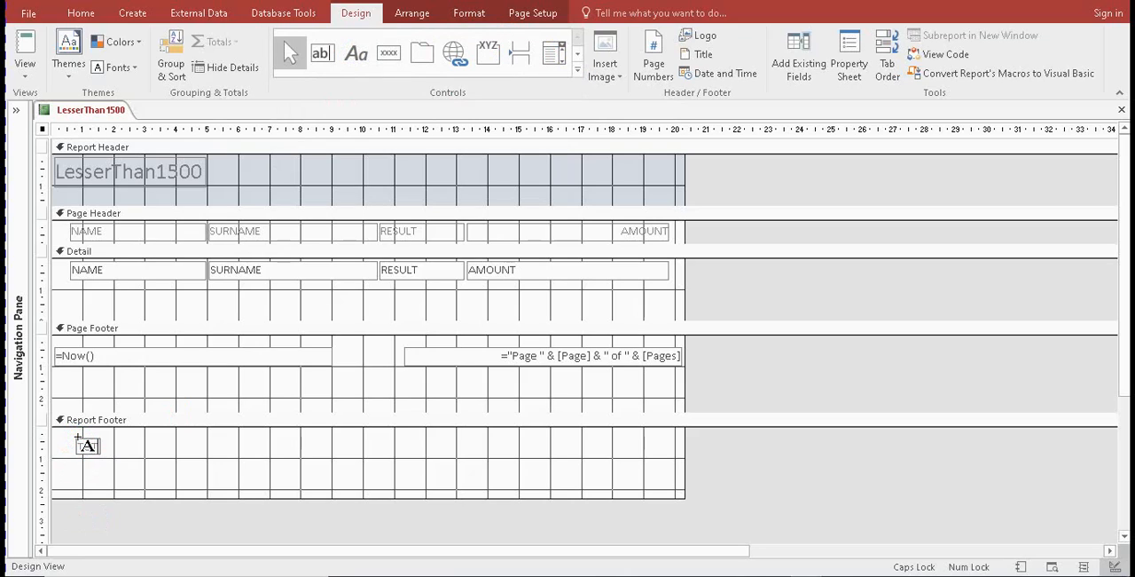
{"action": "left_click", "coordinate": [145, 452]}
{"action": "left_click", "coordinate": [100, 446]}
{"action": "left_click_drag", "start_coordinate": [98, 445], "coordinate": [96, 433]}
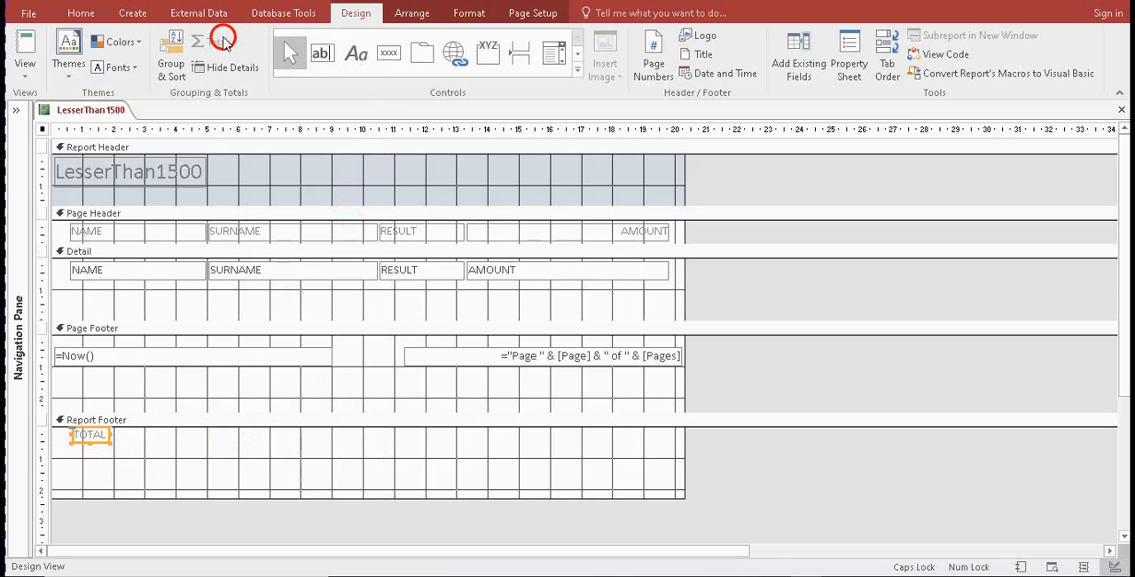
{"action": "left_click", "coordinate": [263, 310]}
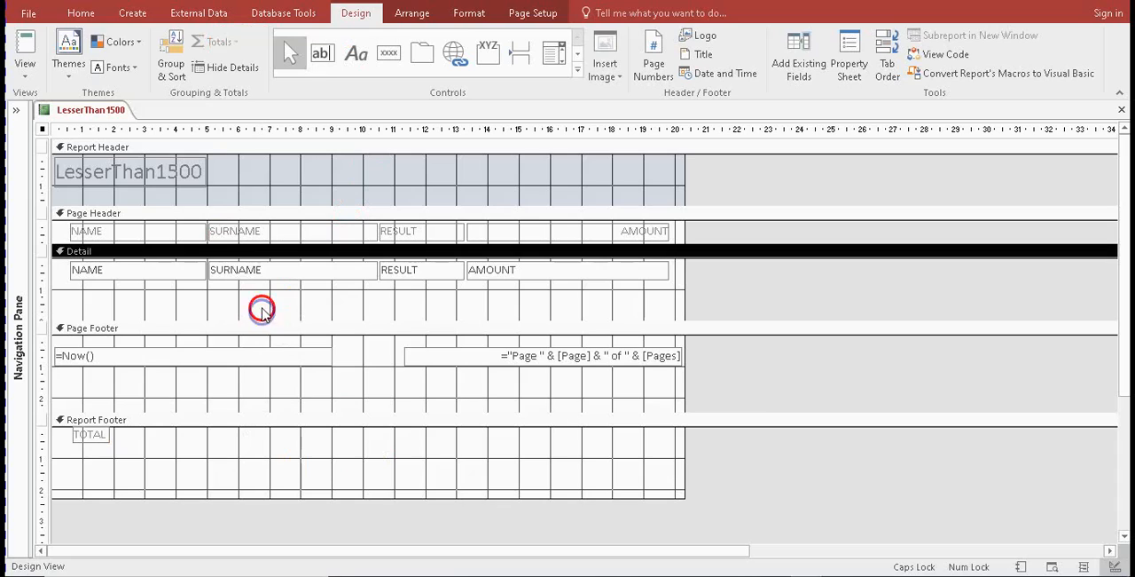
{"action": "left_click", "coordinate": [216, 45]}
{"action": "left_click", "coordinate": [455, 369]}
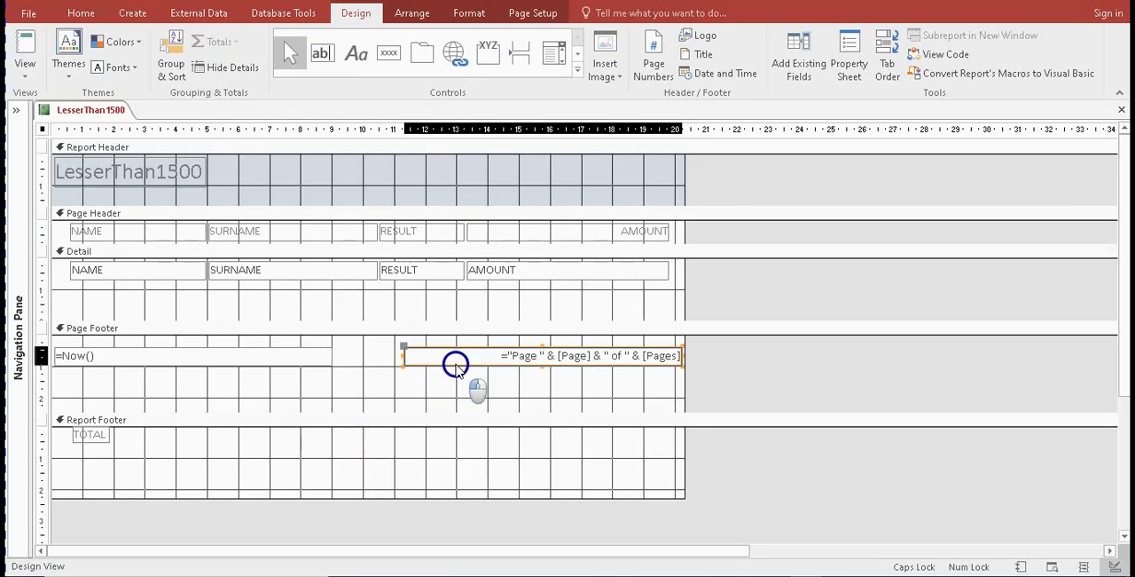
{"action": "left_click", "coordinate": [219, 43]}
{"action": "left_click", "coordinate": [246, 42]}
{"action": "right_click", "coordinate": [238, 41]}
{"action": "right_click", "coordinate": [239, 40]}
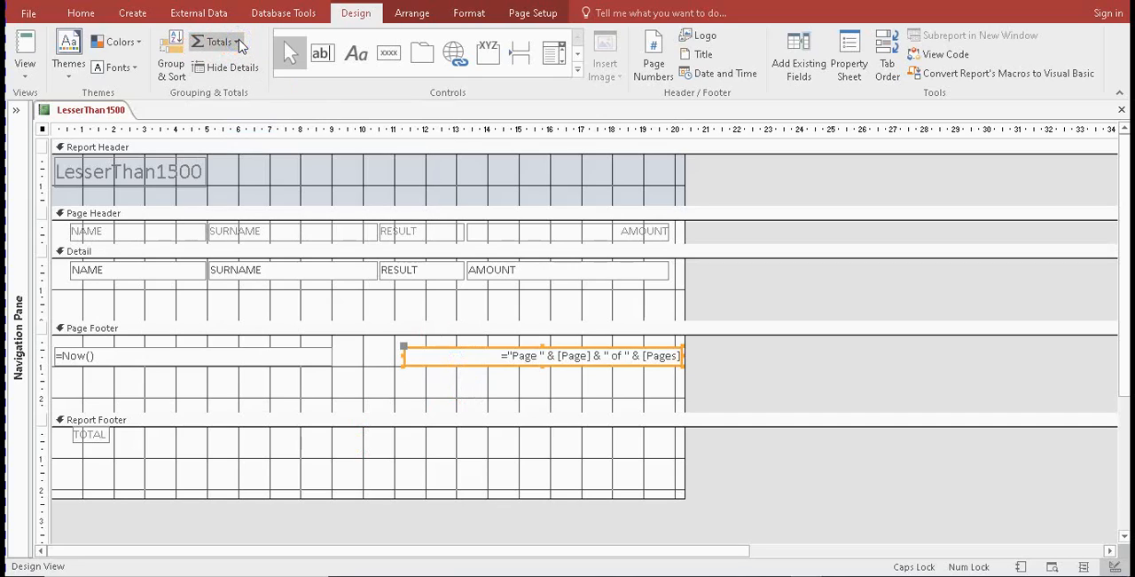
{"action": "left_click", "coordinate": [238, 42]}
{"action": "left_click", "coordinate": [237, 68]}
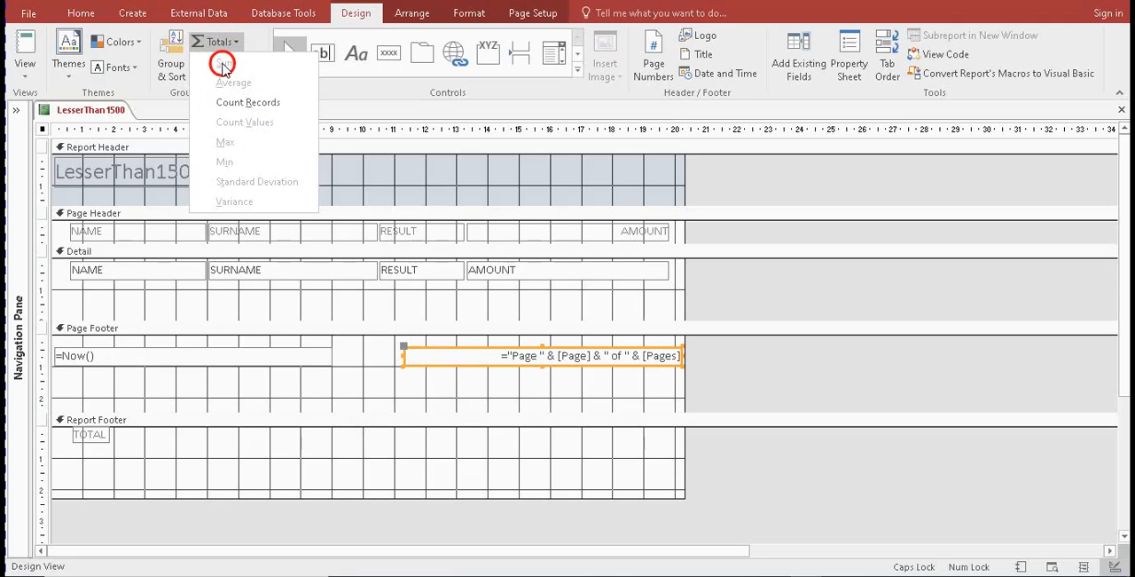
{"action": "left_click", "coordinate": [522, 276]}
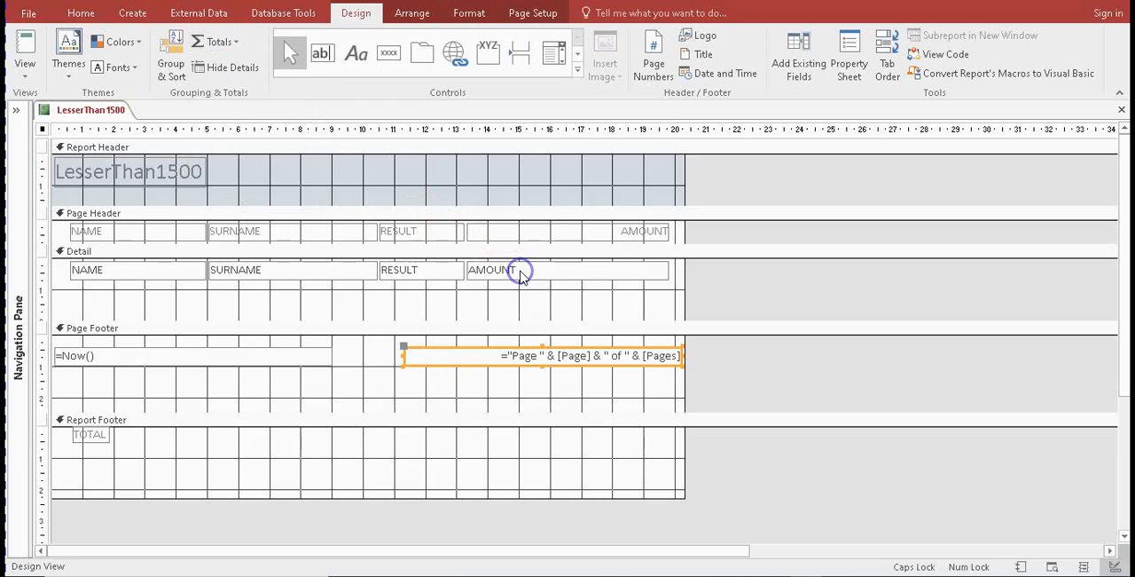
Add a Sum total for the AMOUNT field of the Detail section to the Report Footer
{"action": "left_click", "coordinate": [522, 270]}
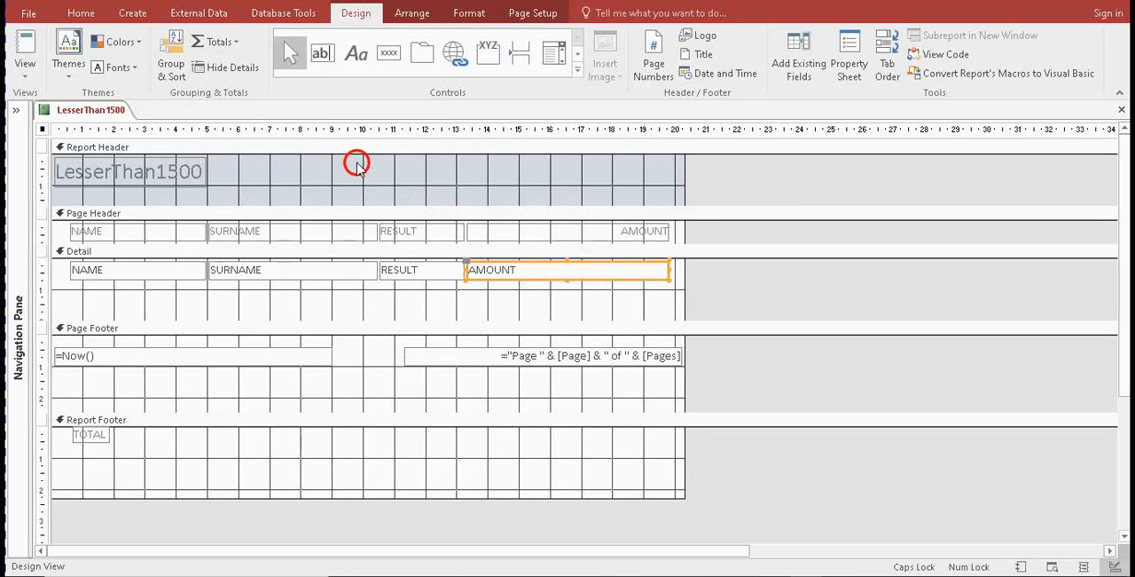
{"action": "left_click", "coordinate": [237, 43]}
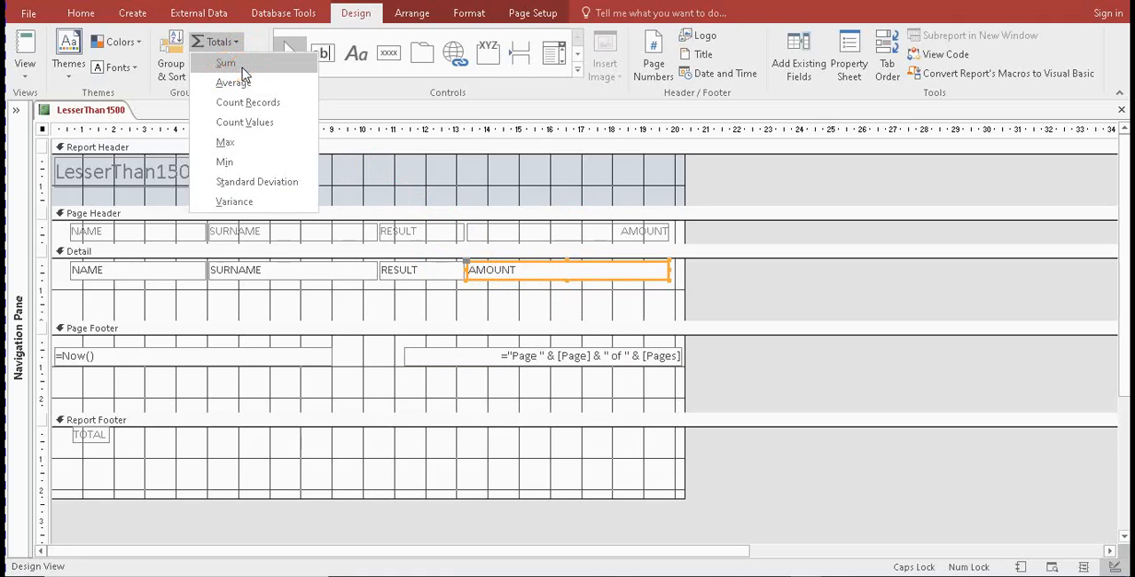
{"action": "left_click", "coordinate": [242, 66]}
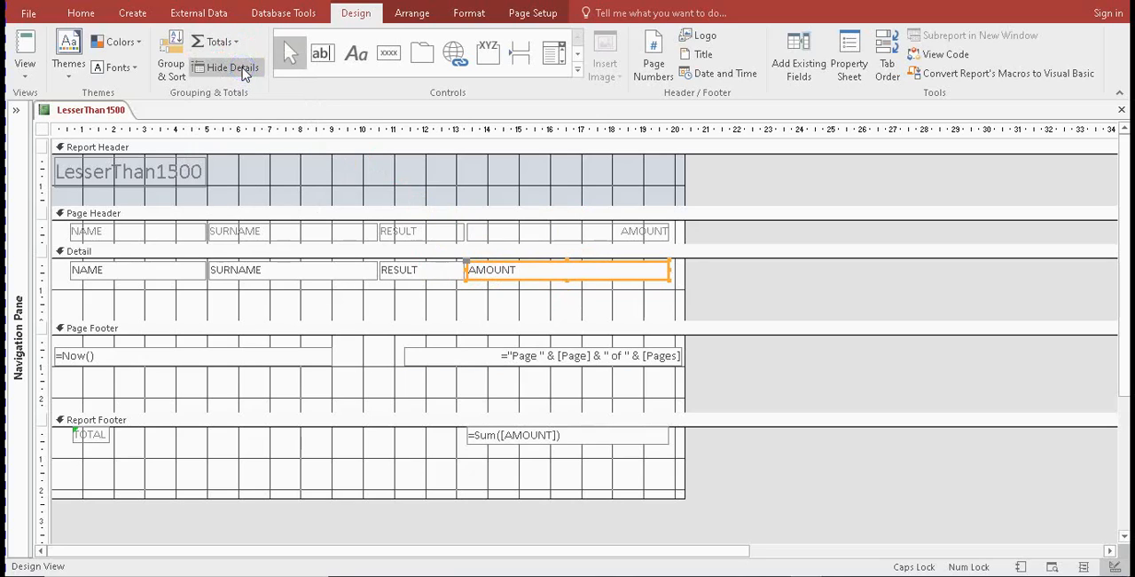
{"action": "left_click", "coordinate": [503, 441]}
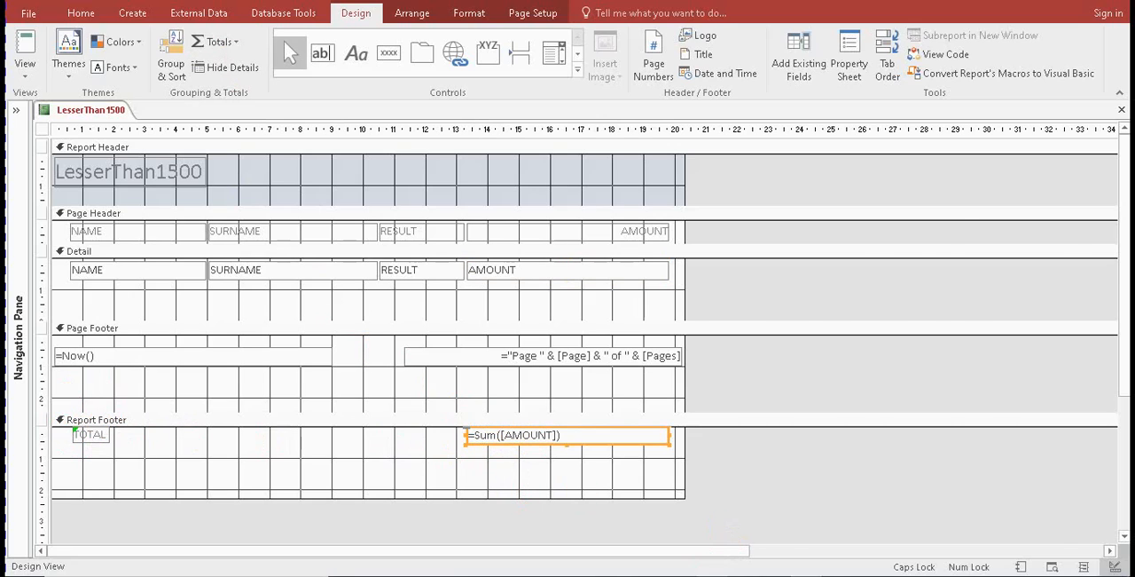
Check the Question 9 requirements in the exam paper and review the totals function applied to the Detail section's AMOUNT field
{"action": "left_click", "coordinate": [712, 575]}
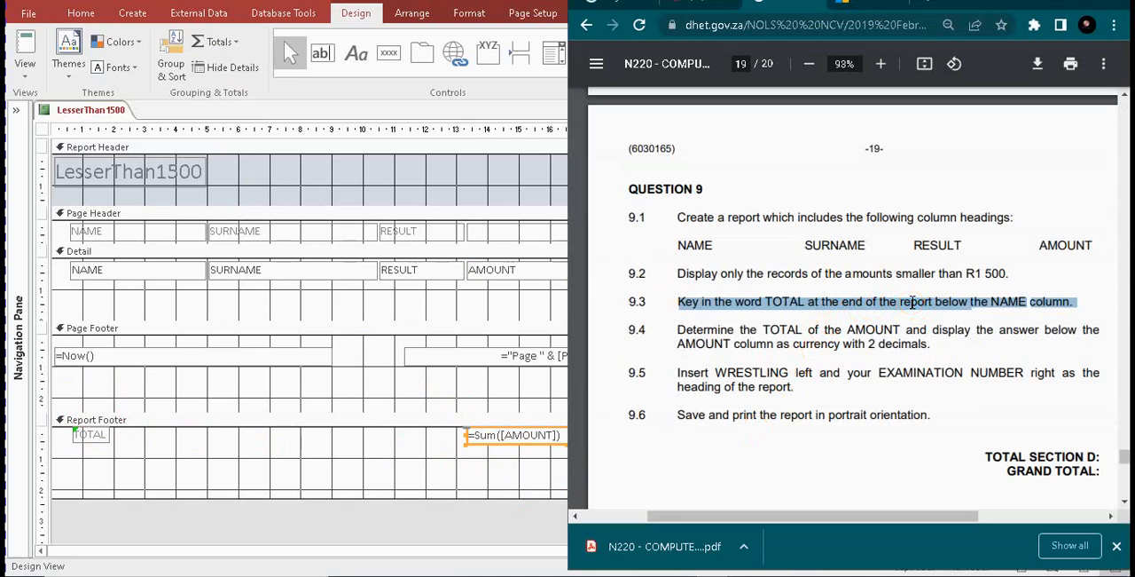
{"action": "left_click", "coordinate": [378, 342]}
{"action": "left_click", "coordinate": [519, 271]}
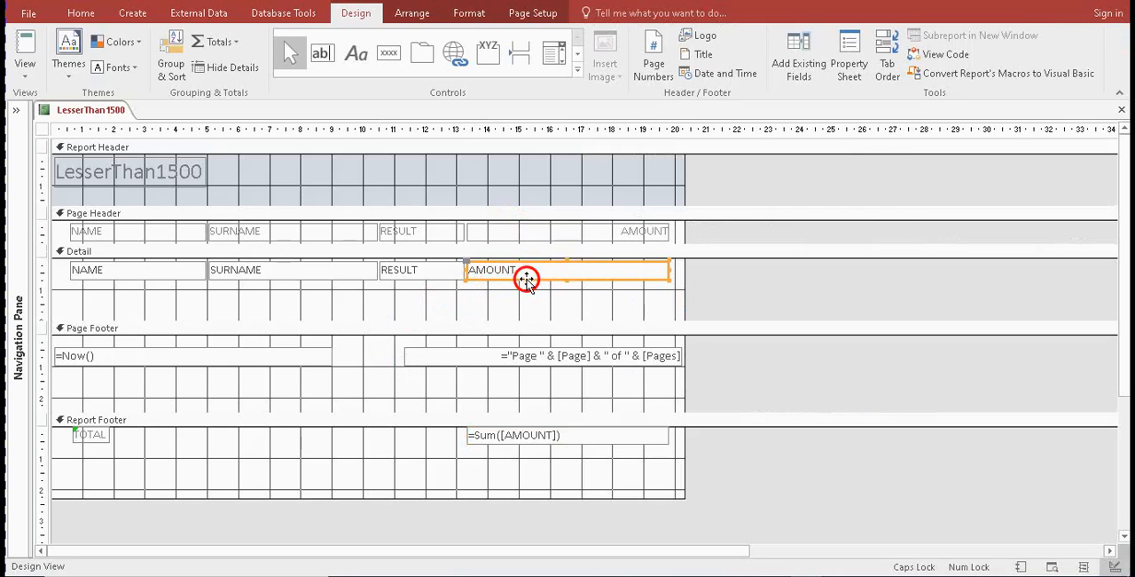
{"action": "left_click", "coordinate": [539, 236]}
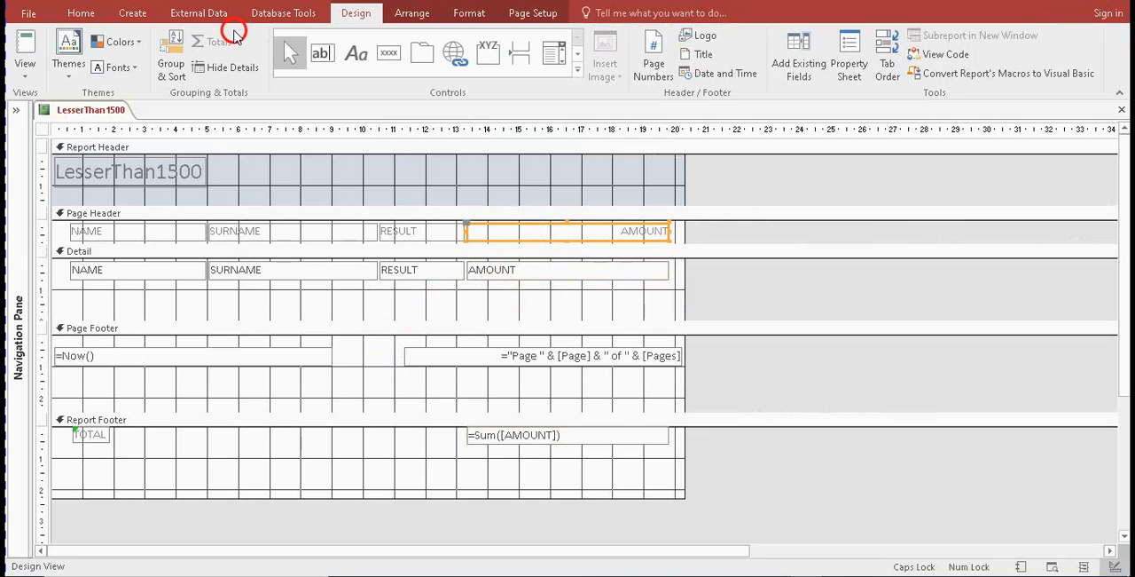
{"action": "left_click", "coordinate": [540, 276]}
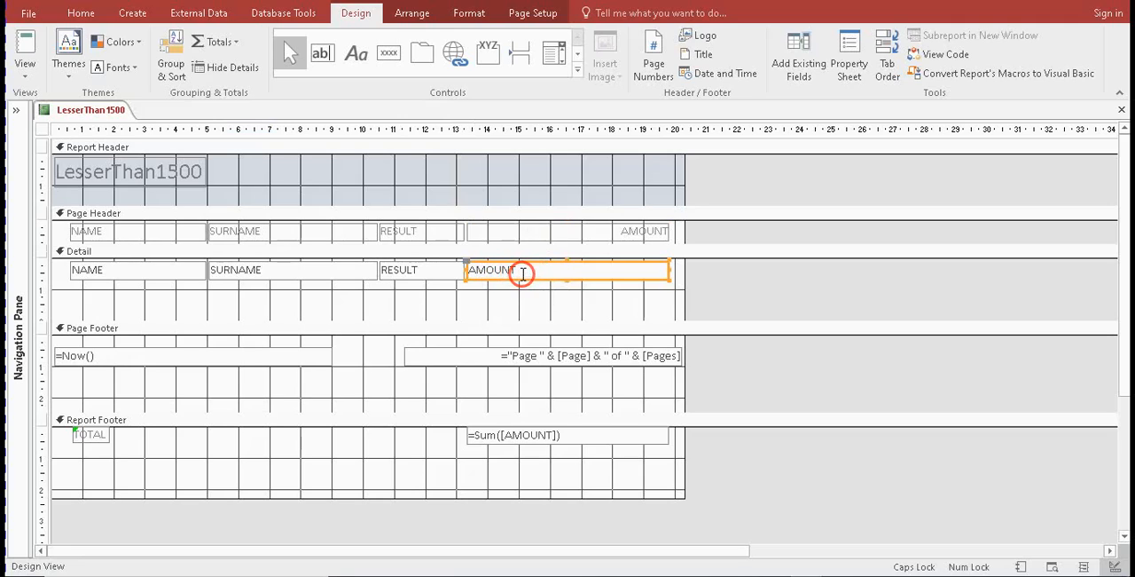
{"action": "left_click", "coordinate": [236, 43]}
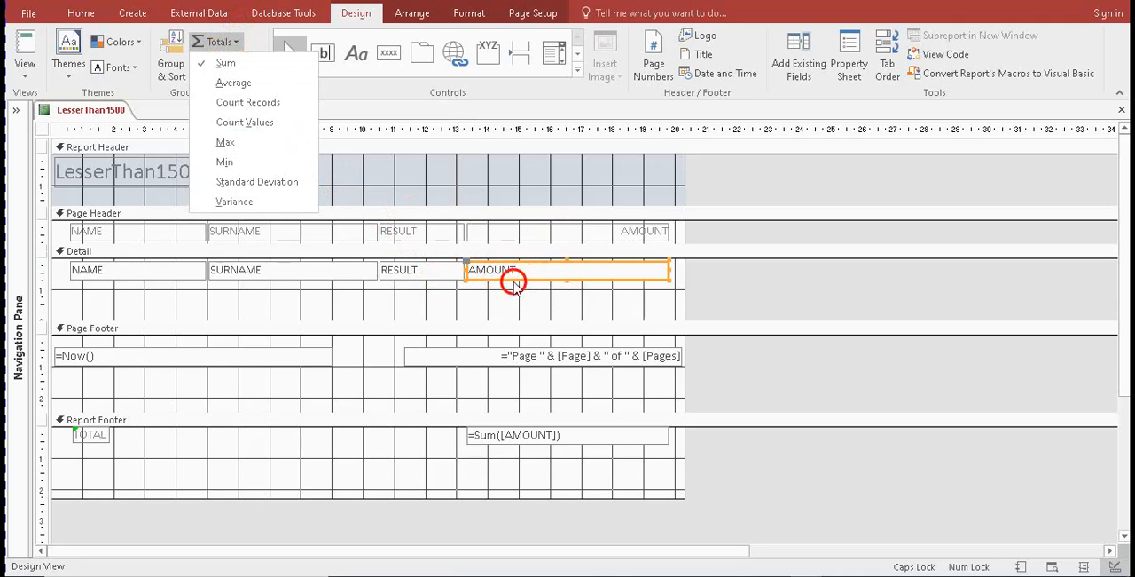
{"action": "left_click", "coordinate": [518, 446]}
{"action": "left_click", "coordinate": [484, 437]}
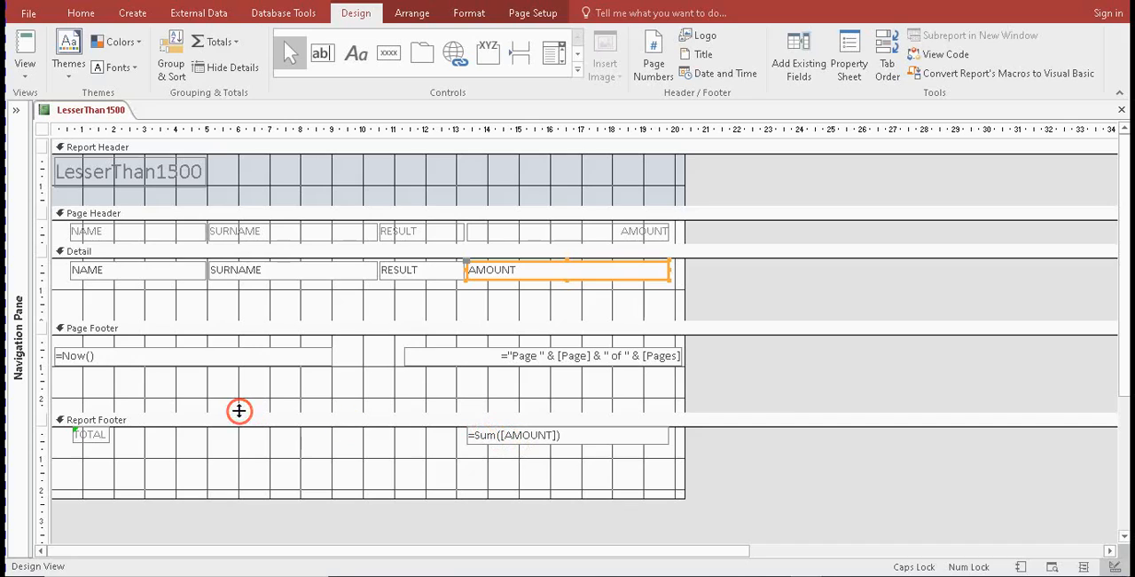
{"action": "left_click", "coordinate": [87, 437]}
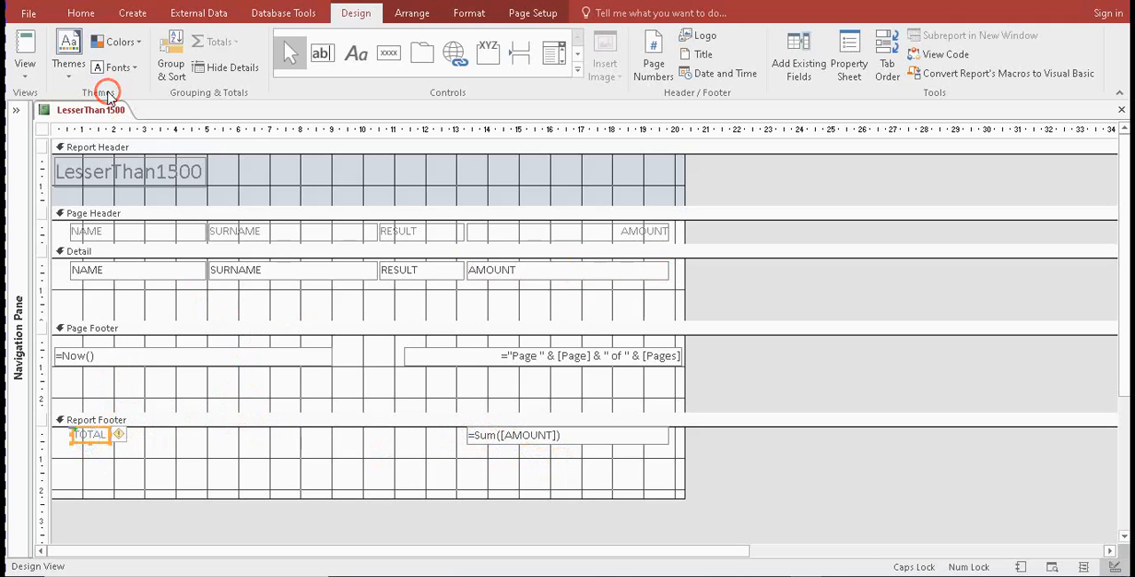
Examine the TOTAL label and the AMOUNT sum in the report's print preview, and in its Report View
{"action": "left_click", "coordinate": [16, 71]}
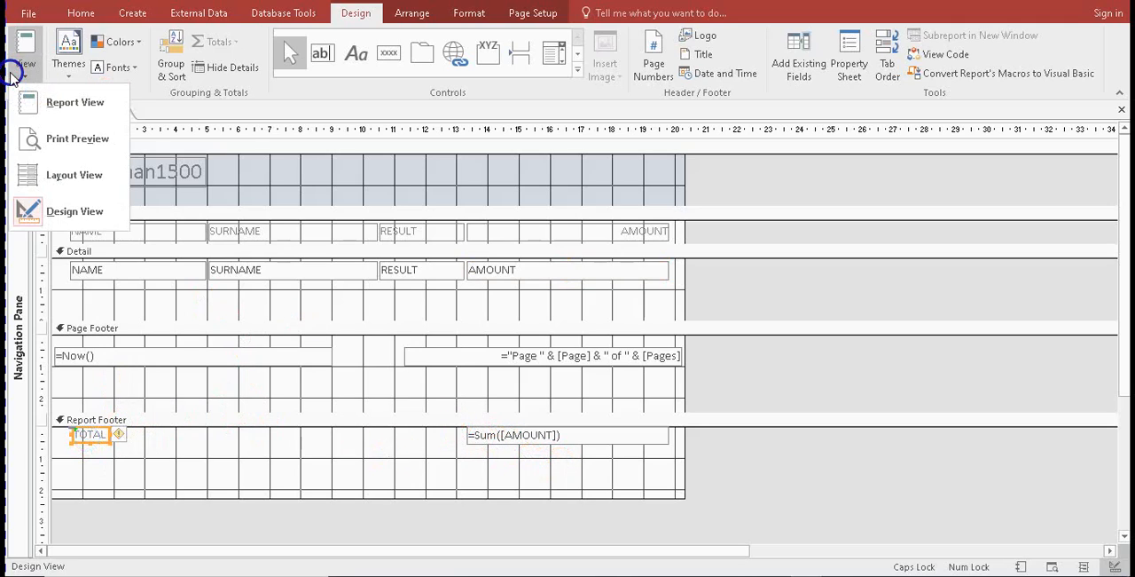
{"action": "left_click", "coordinate": [59, 145]}
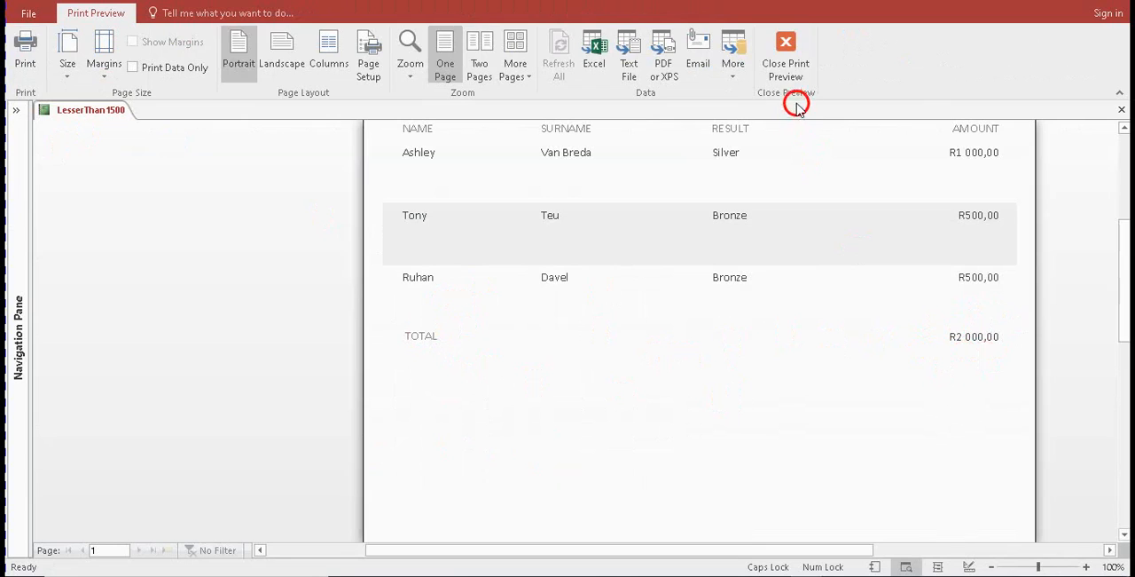
{"action": "left_click", "coordinate": [790, 69]}
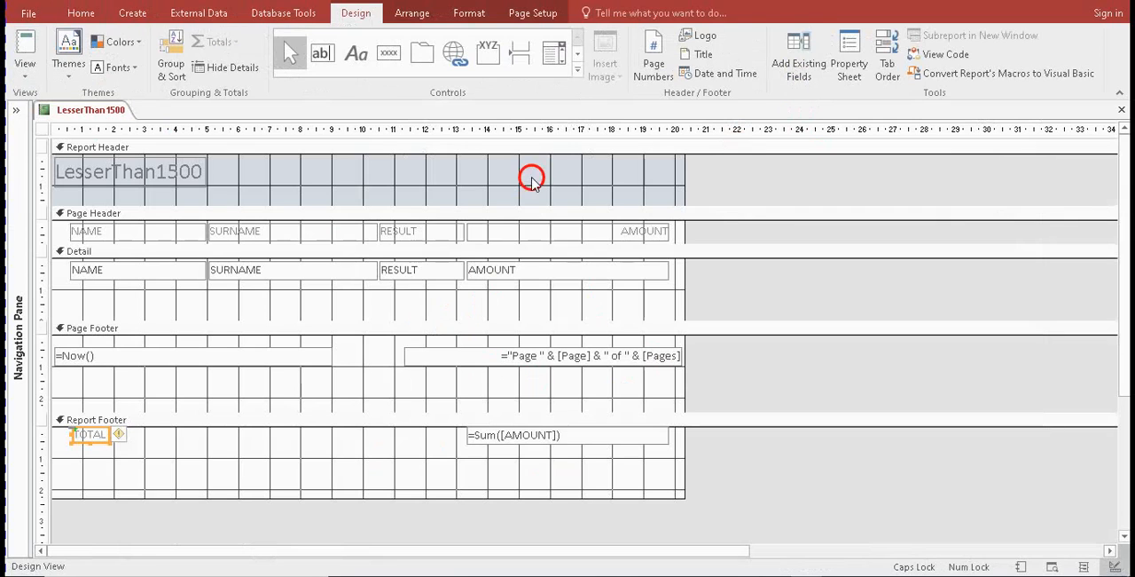
{"action": "left_click", "coordinate": [10, 76]}
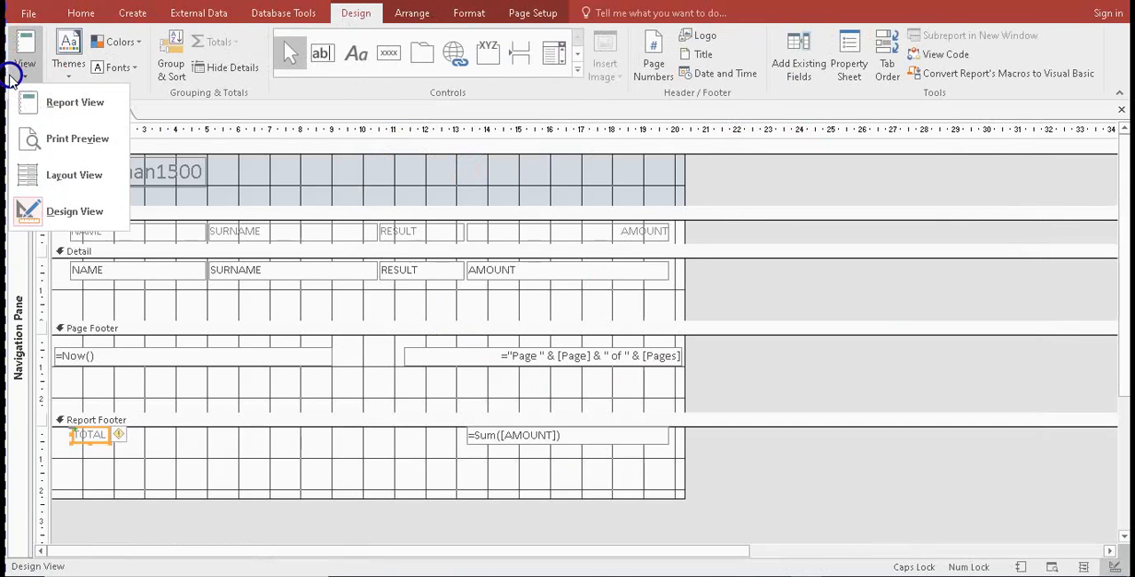
{"action": "left_click", "coordinate": [55, 102]}
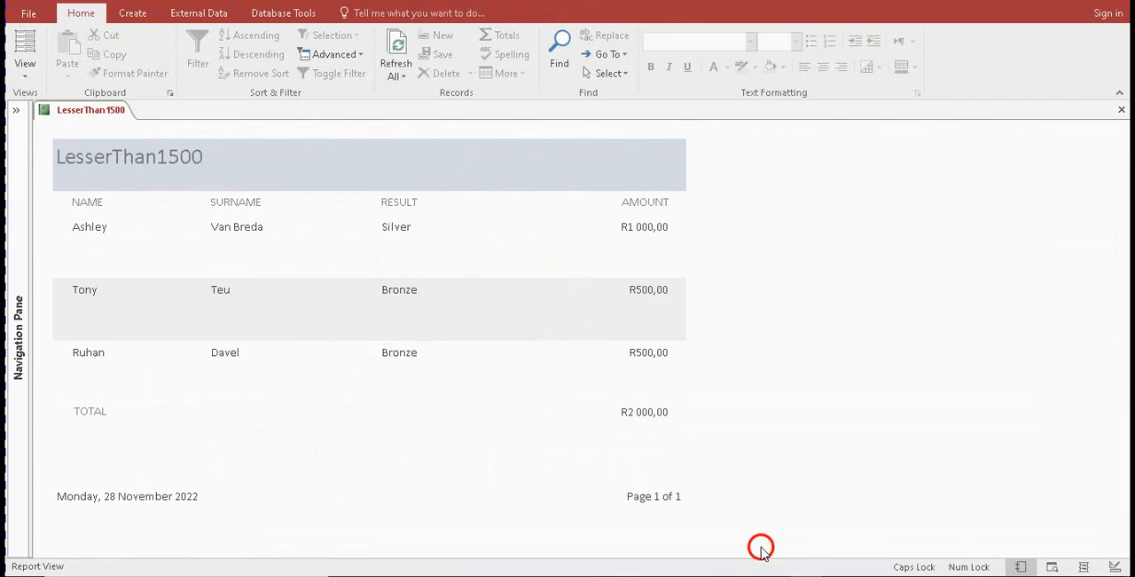
Switch to the exam paper and highlight requirement 9.4 on the AMOUNT total for reading
{"action": "key", "text": "alt+Tab"}
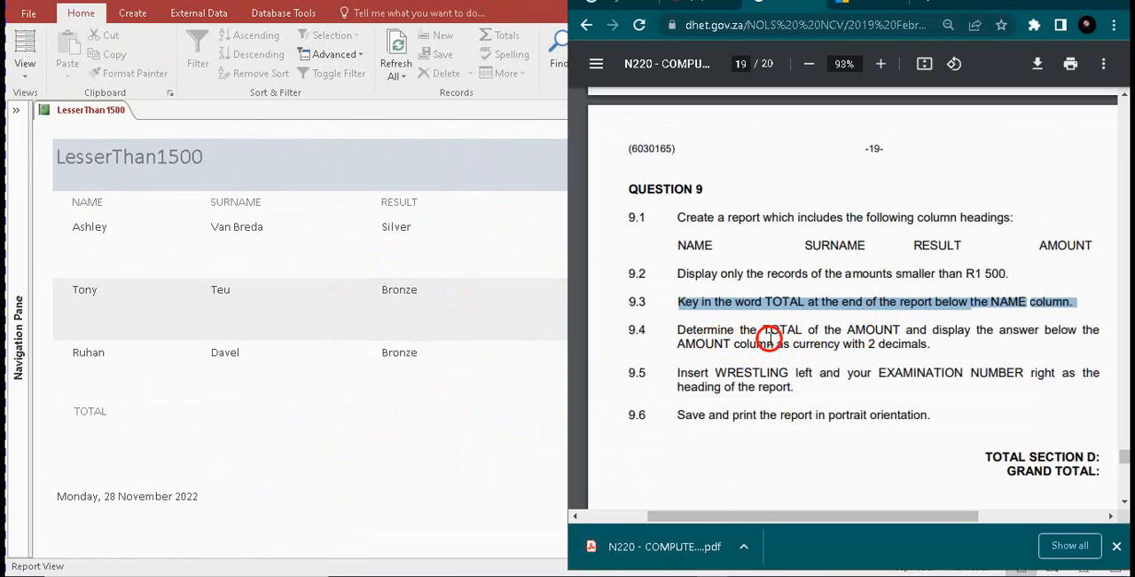
{"action": "left_click_drag", "start_coordinate": [758, 338], "coordinate": [879, 343]}
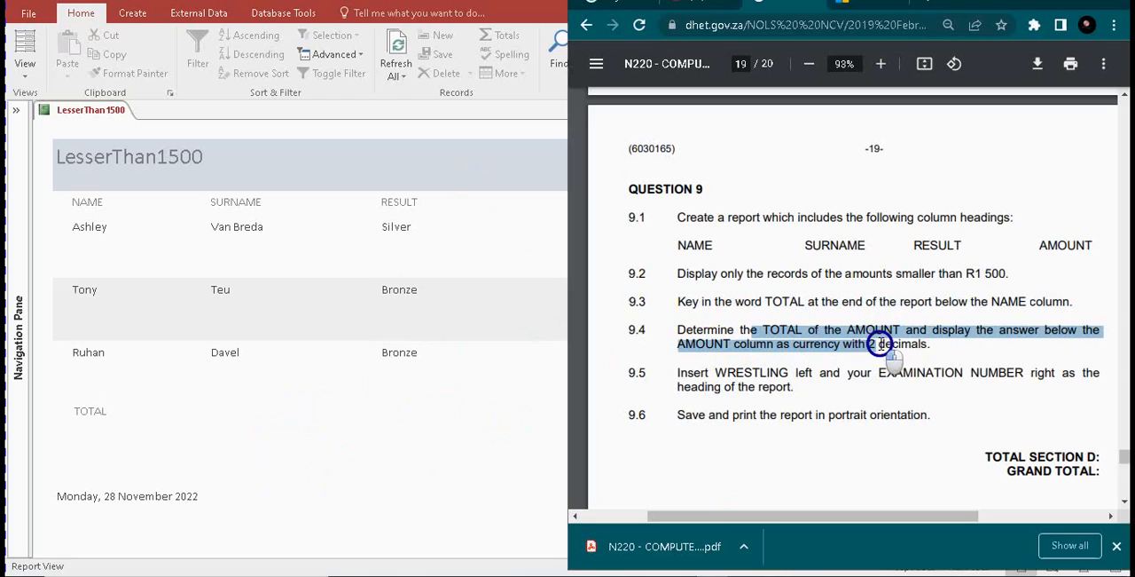
Switch back to the report and highlight the AMOUNT total in Report View for checking
{"action": "left_click", "coordinate": [884, 344]}
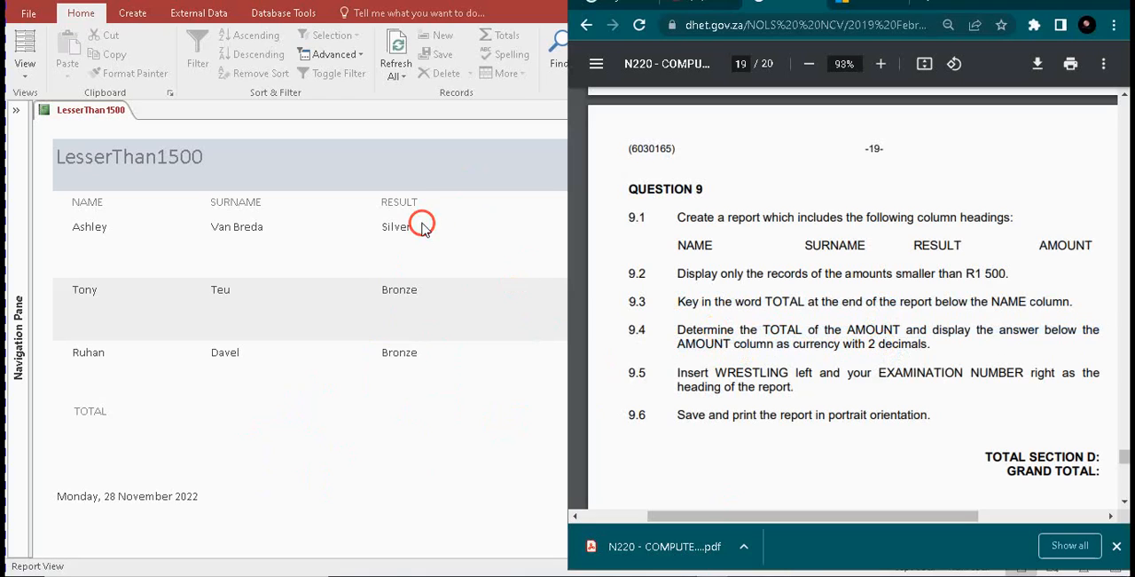
{"action": "left_click", "coordinate": [367, 236]}
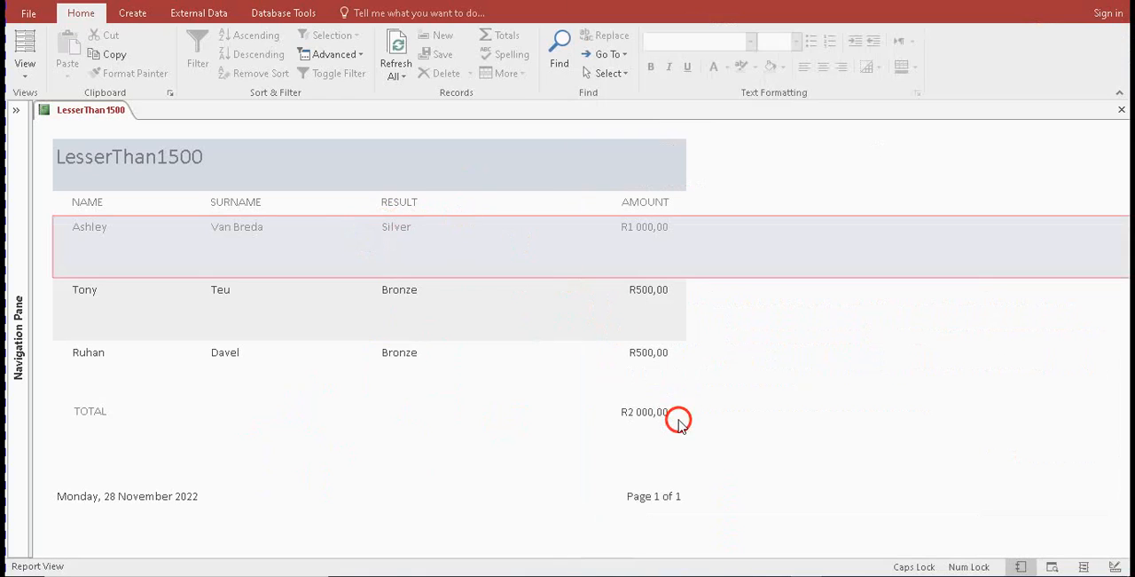
{"action": "left_click_drag", "start_coordinate": [656, 417], "coordinate": [8, 81]}
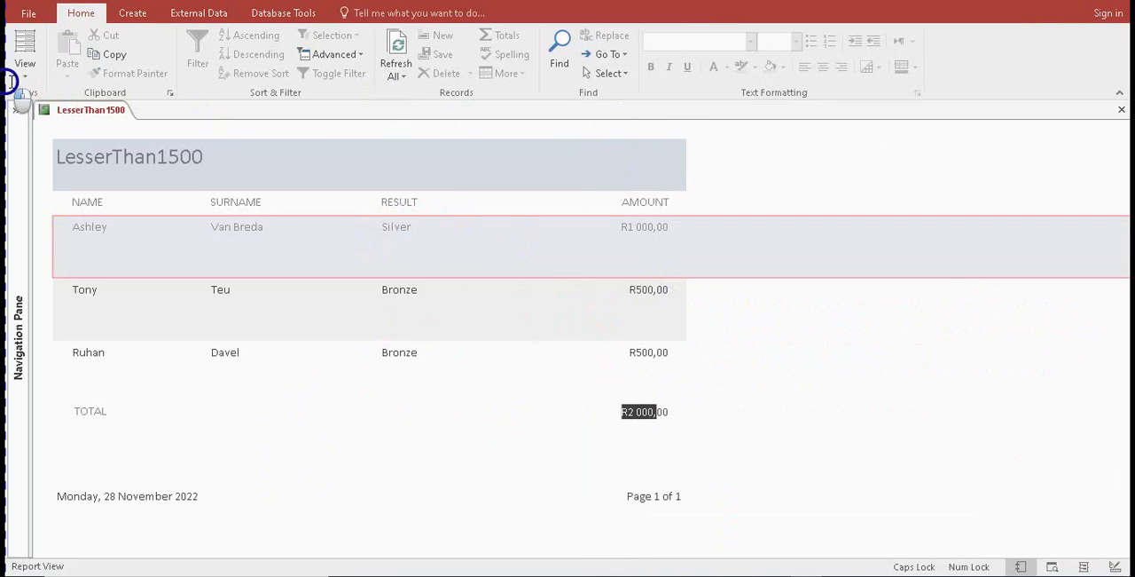
Check the Format and Decimal Places properties of the Report Footer's AMOUNT sum in Design View
{"action": "left_click", "coordinate": [24, 73]}
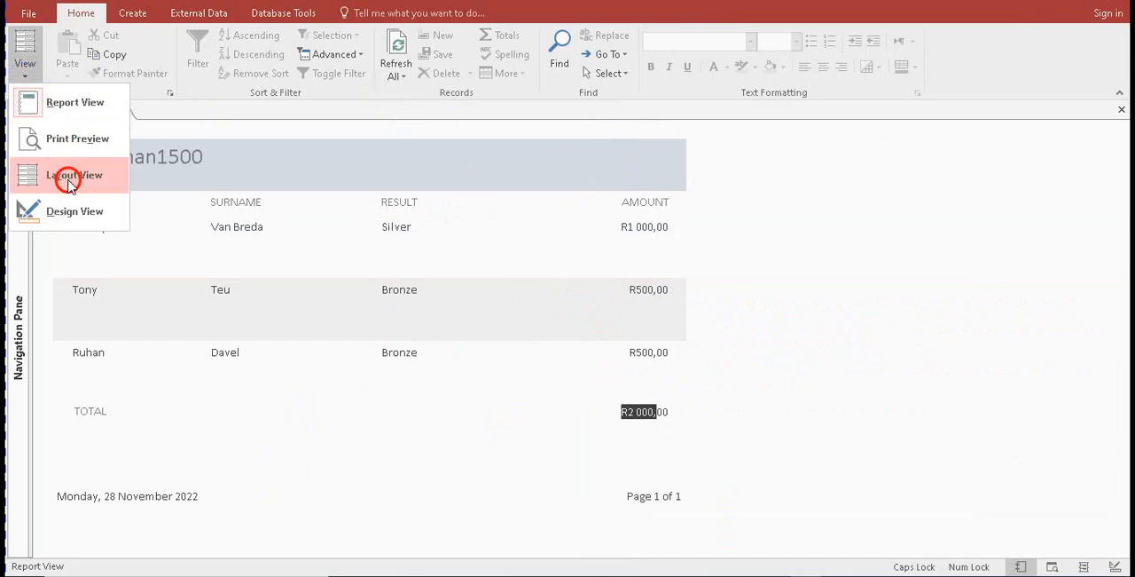
{"action": "left_click", "coordinate": [43, 211]}
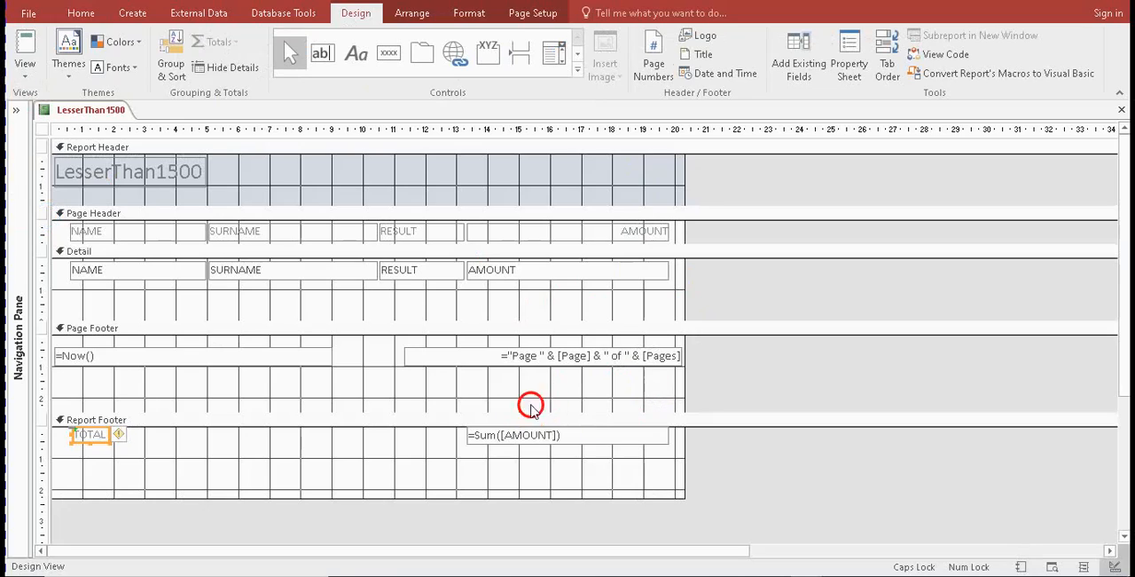
{"action": "left_click", "coordinate": [550, 436]}
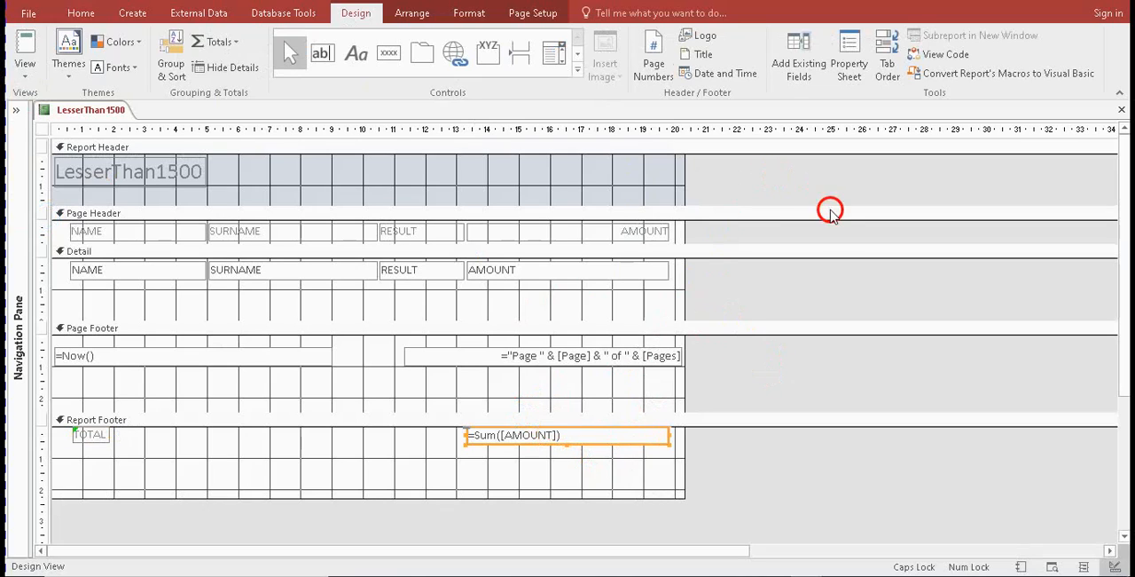
{"action": "left_click", "coordinate": [858, 78]}
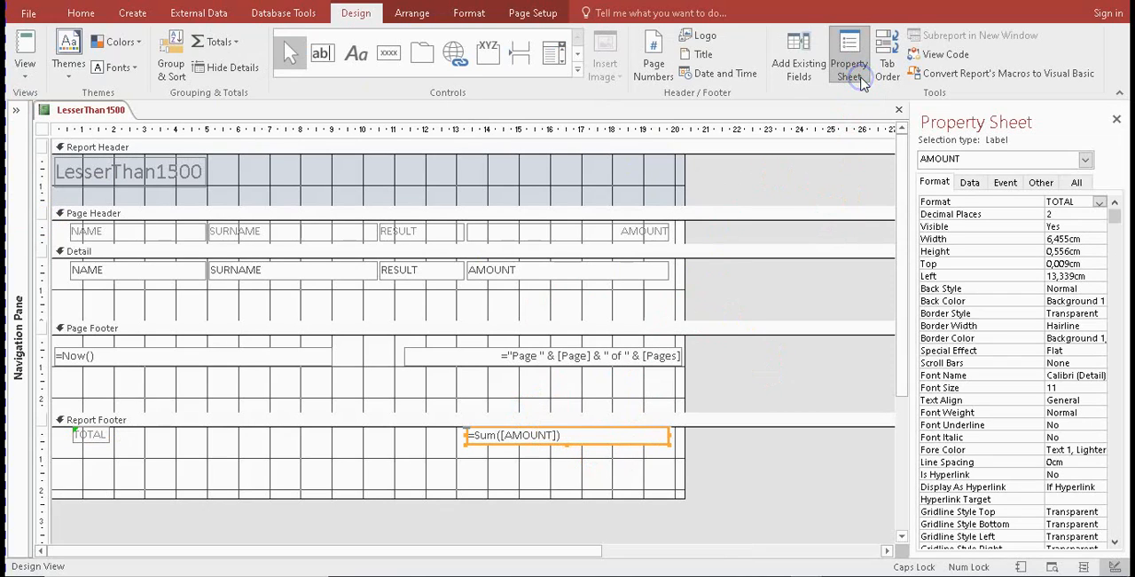
{"action": "left_click", "coordinate": [933, 220]}
{"action": "left_click", "coordinate": [980, 214]}
{"action": "left_click", "coordinate": [1100, 215]}
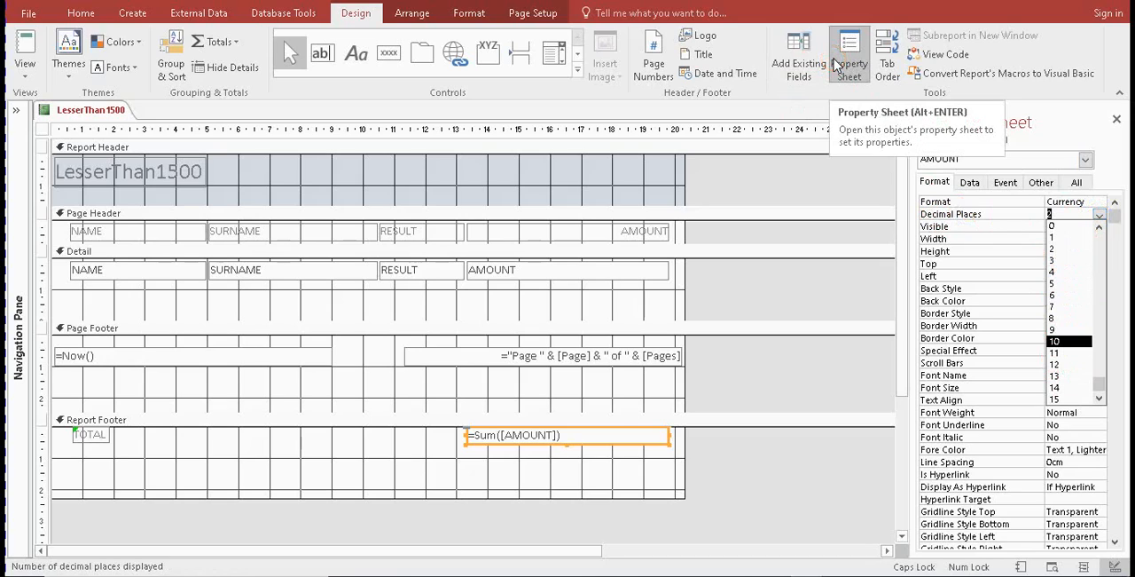
{"action": "left_click", "coordinate": [764, 108]}
{"action": "left_click", "coordinate": [1118, 121]}
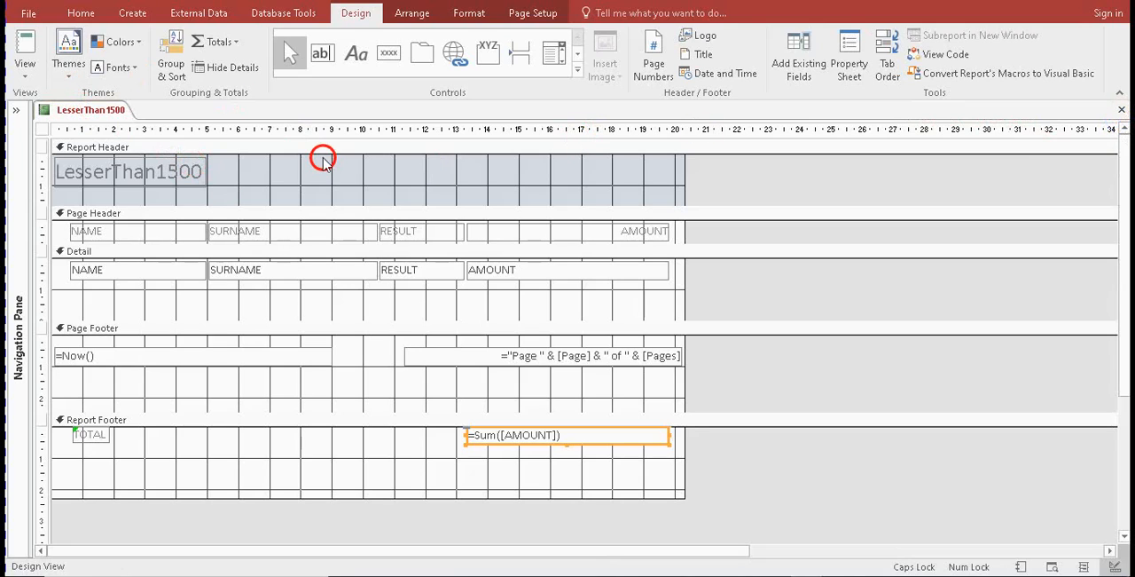
Check requirement 9.5 in the exam paper and replace the Report Header title with WRESTLING
{"action": "key", "text": "alt+Tab"}
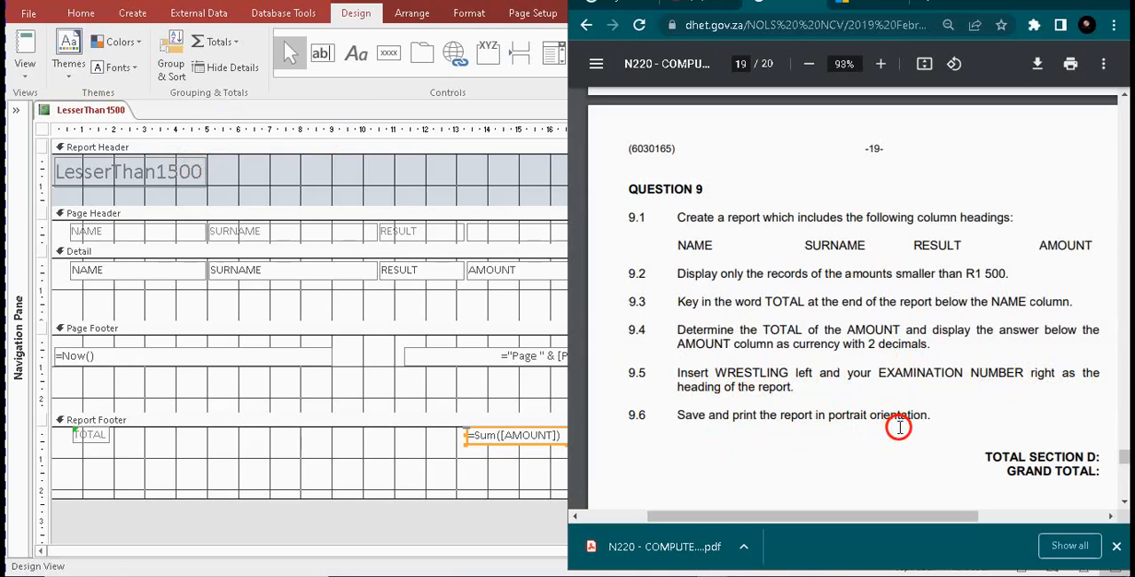
{"action": "left_click", "coordinate": [391, 250]}
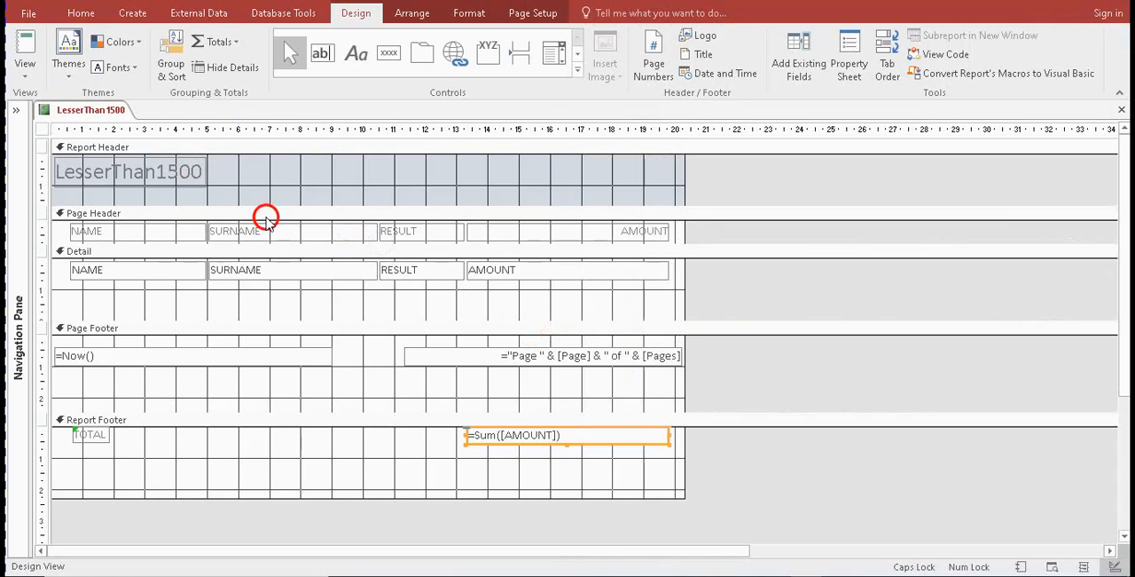
{"action": "left_click", "coordinate": [189, 175]}
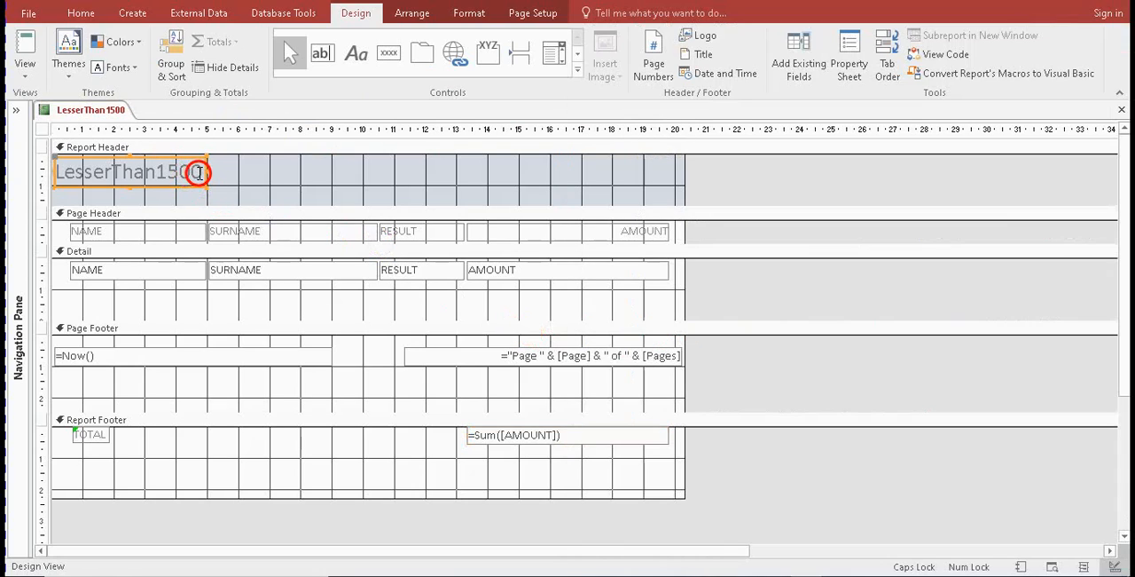
{"action": "left_click", "coordinate": [199, 172]}
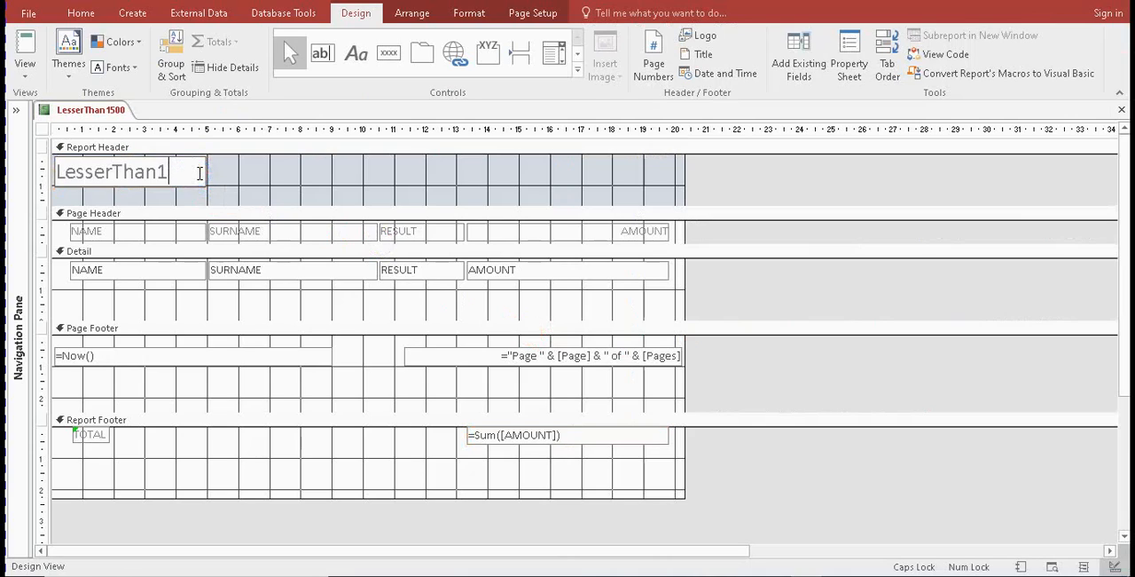
{"action": "key", "text": "BackSpace"}
{"action": "key", "text": "BackSpace"}
{"action": "key", "text": "BackSpace"}
{"action": "key", "text": "BackSpace"}
{"action": "key", "text": "BackSpace"}
{"action": "key", "text": "BackSpace"}
{"action": "key", "text": "BackSpace"}
{"action": "key", "text": "BackSpace"}
{"action": "key", "text": "BackSpace"}
{"action": "key", "text": "BackSpace"}
{"action": "key", "text": "BackSpace"}
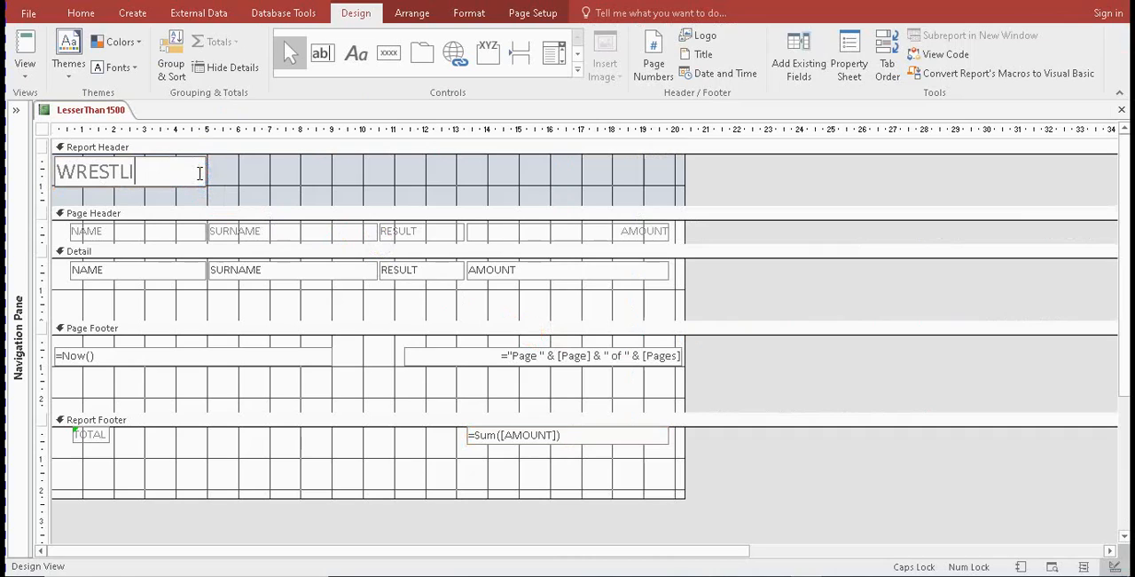
Duplicate the WRESTLING label and place the copy at the right end of the Report Header
{"action": "left_click", "coordinate": [192, 175]}
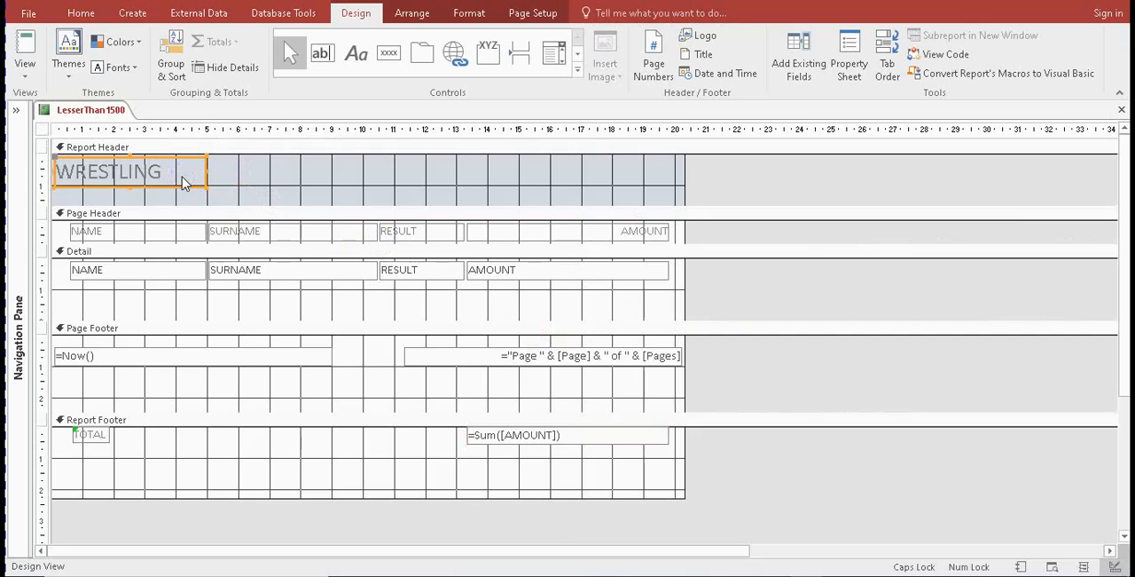
{"action": "left_click", "coordinate": [523, 175]}
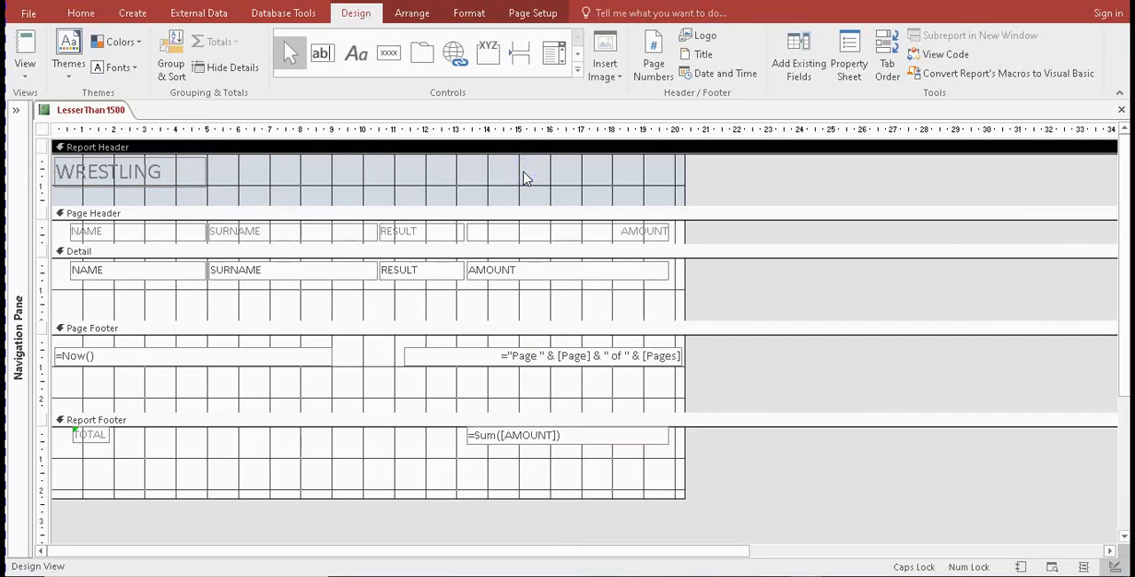
{"action": "key", "text": "ctrl+v"}
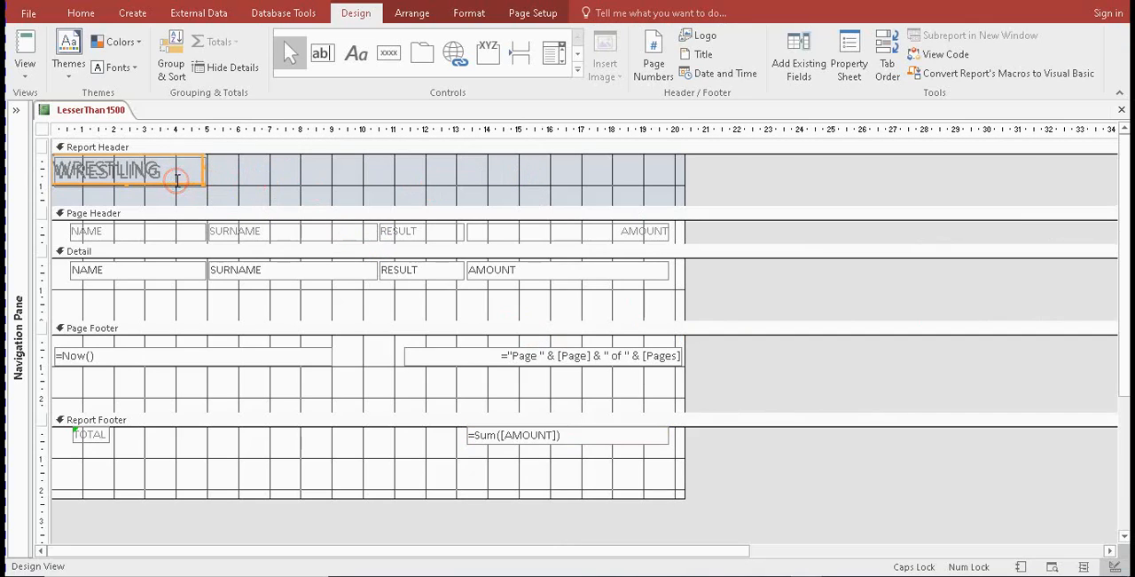
{"action": "left_click_drag", "start_coordinate": [180, 181], "coordinate": [653, 185]}
Replace the text of the duplicated Report Header label with EXAMINATION NUMBER
{"action": "left_click", "coordinate": [650, 178]}
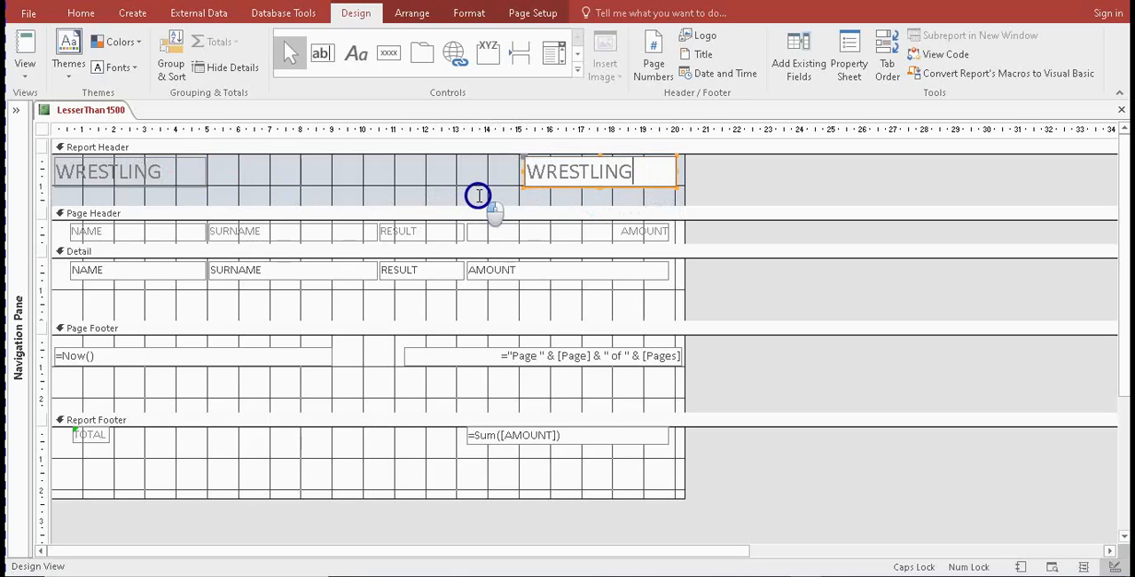
{"action": "double_click", "coordinate": [525, 175]}
{"action": "type", "text": "EX"}
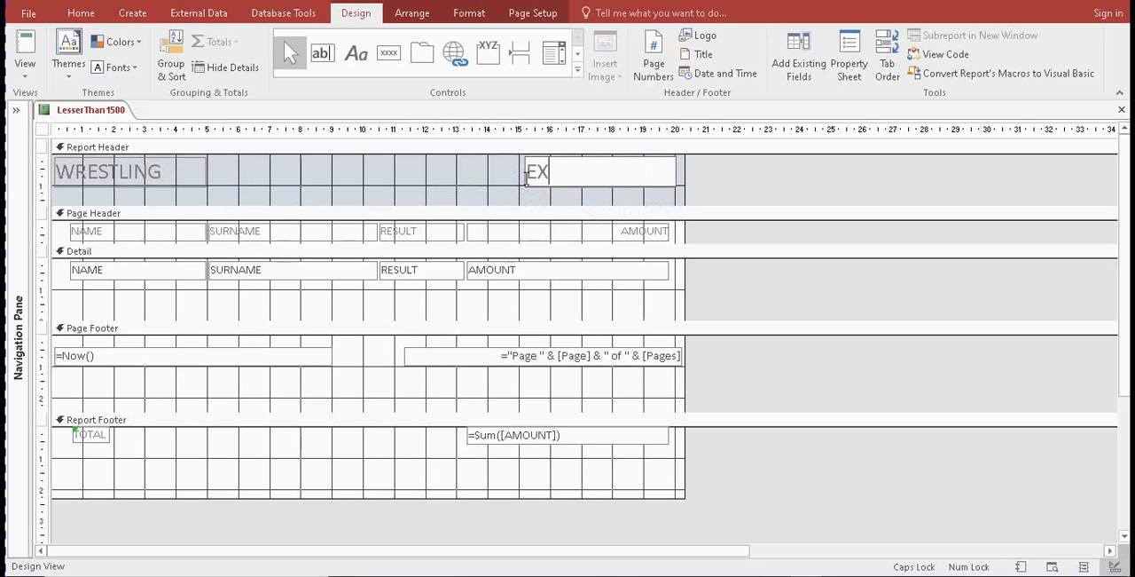
{"action": "type", "text": "AMINATION NUMBER"}
{"action": "left_click", "coordinate": [482, 177]}
Resize the EXAMINATION NUMBER label to fit on one line and align it level with the WRESTLING label
{"action": "left_click", "coordinate": [525, 180]}
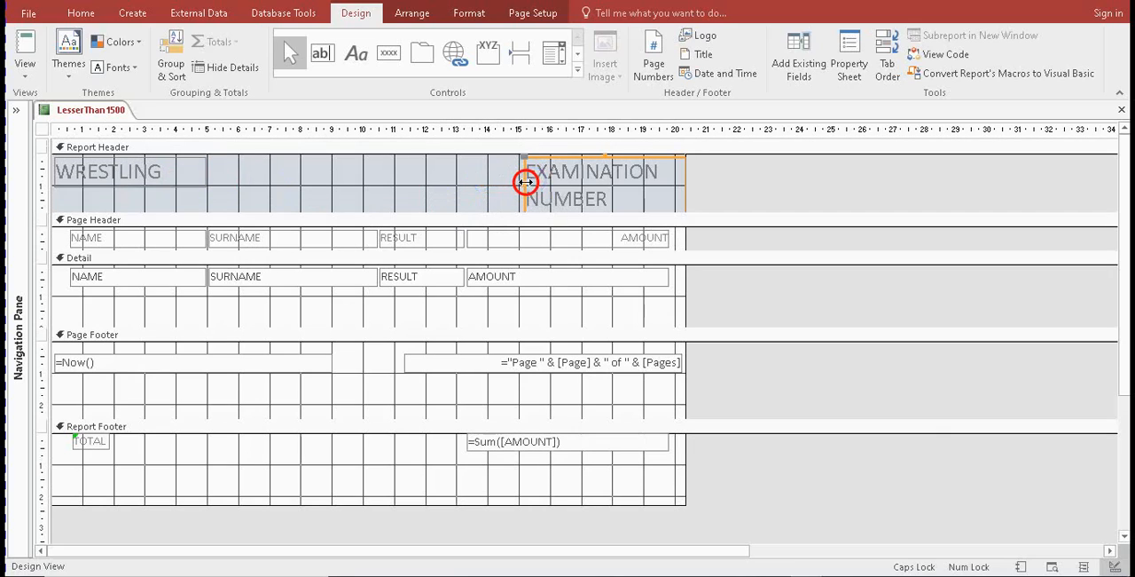
{"action": "left_click_drag", "start_coordinate": [526, 181], "coordinate": [435, 182]}
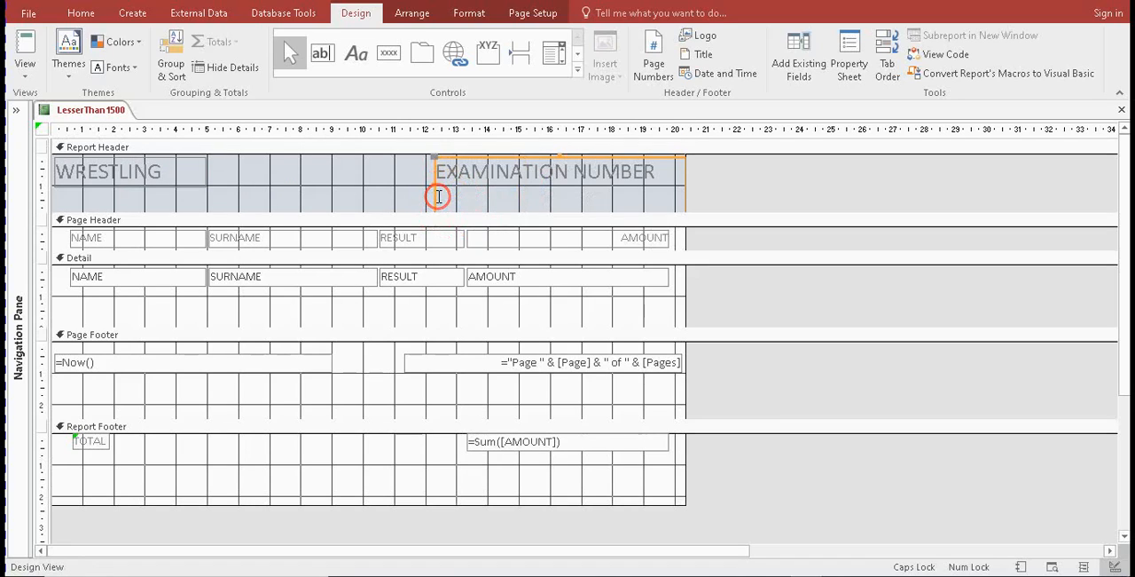
{"action": "left_click_drag", "start_coordinate": [560, 158], "coordinate": [563, 189]}
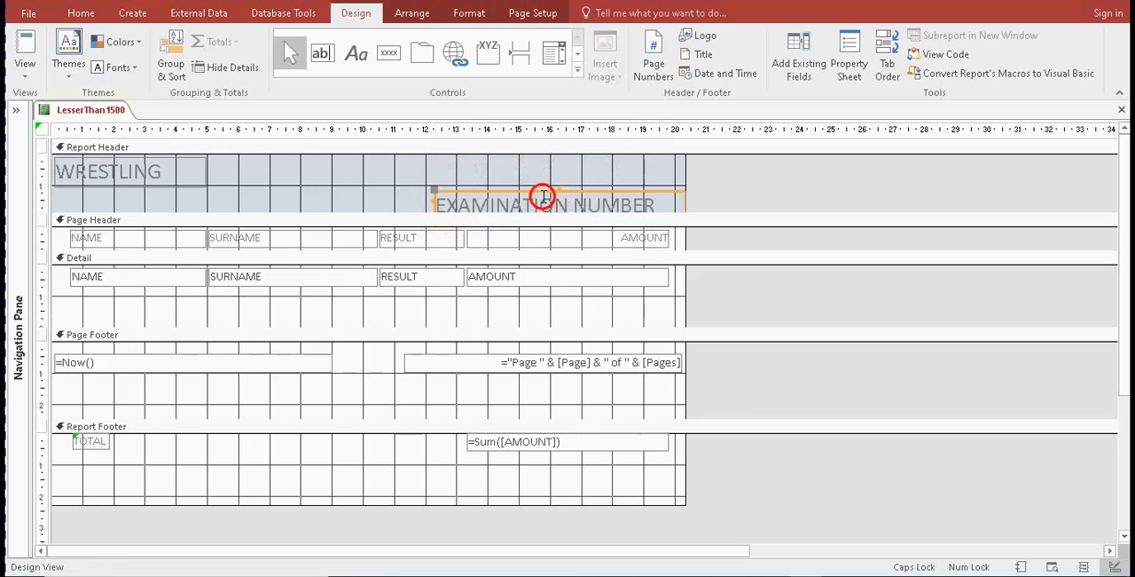
{"action": "left_click", "coordinate": [539, 192]}
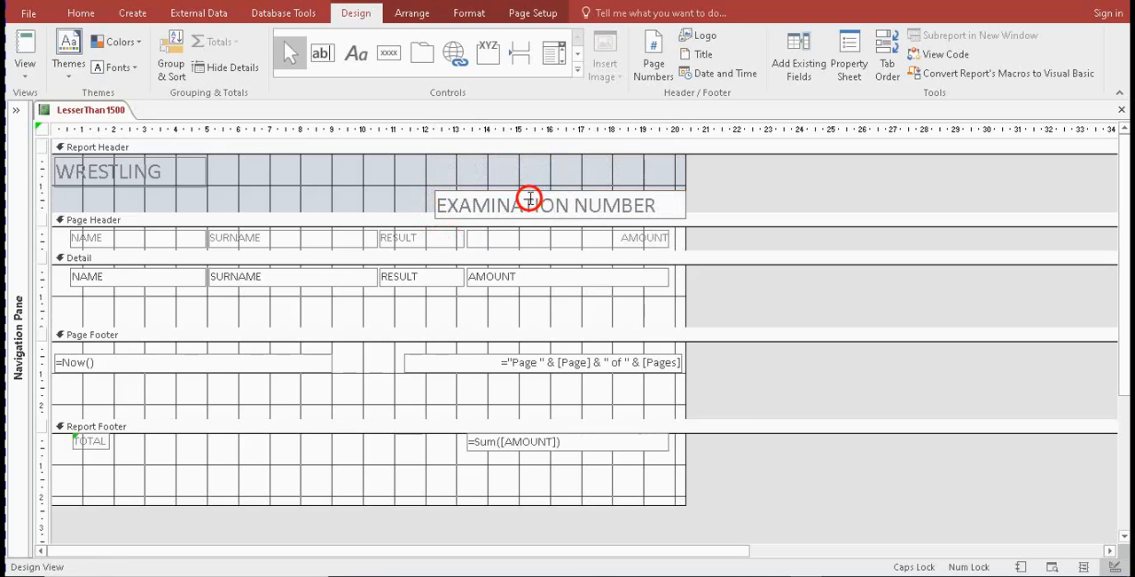
{"action": "left_click", "coordinate": [509, 172]}
{"action": "left_click", "coordinate": [509, 191]}
{"action": "left_click_drag", "start_coordinate": [509, 191], "coordinate": [499, 158]}
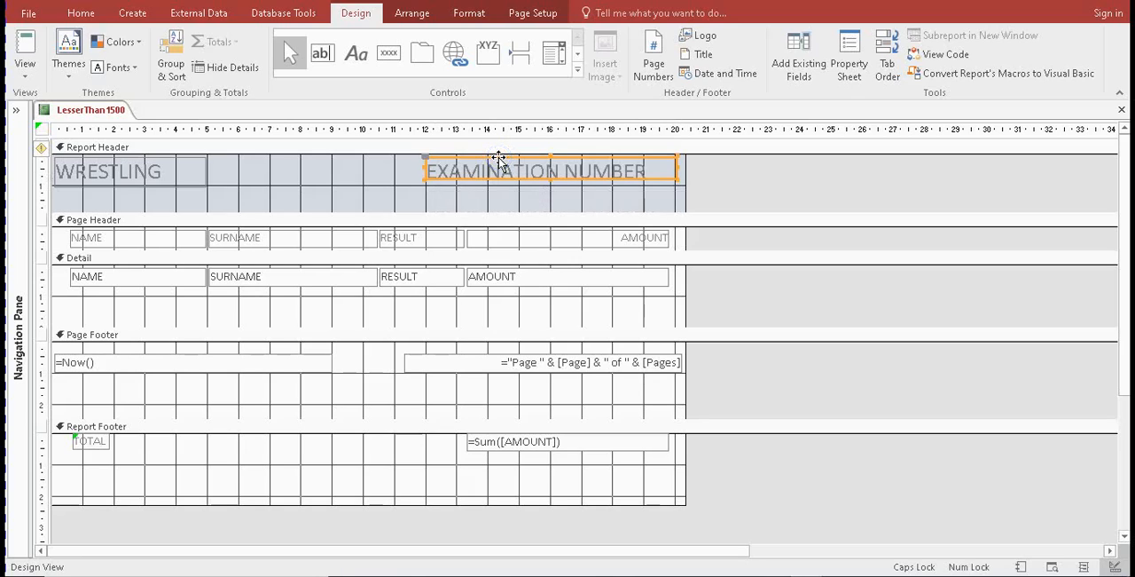
Review the headings in Report View, examine pages 1 and 2 of the portrait print preview, and close the preview
{"action": "left_click", "coordinate": [33, 79]}
{"action": "left_click", "coordinate": [51, 101]}
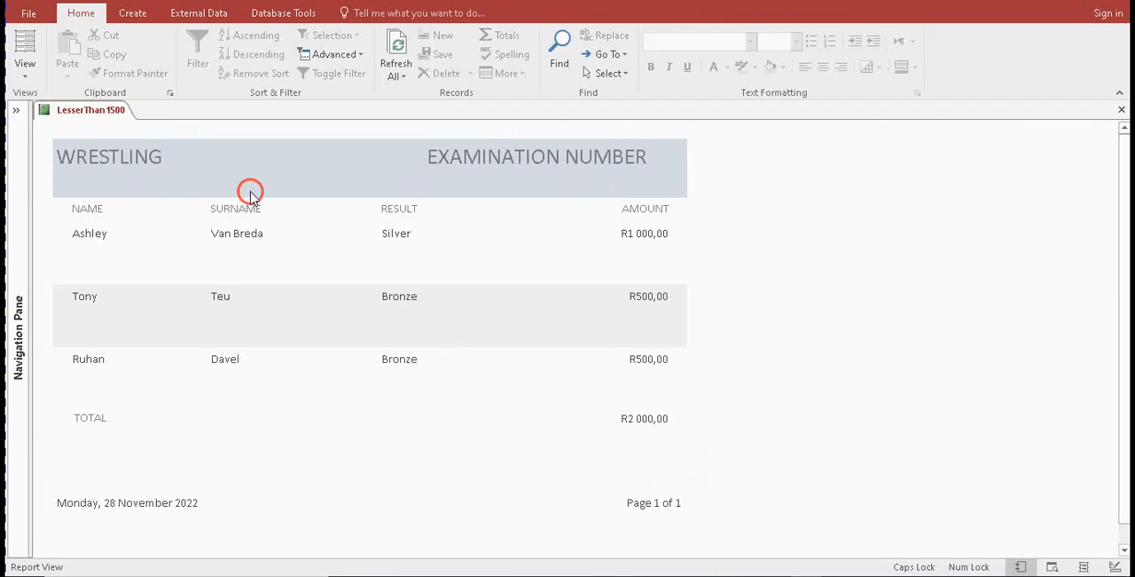
{"action": "left_click", "coordinate": [29, 13]}
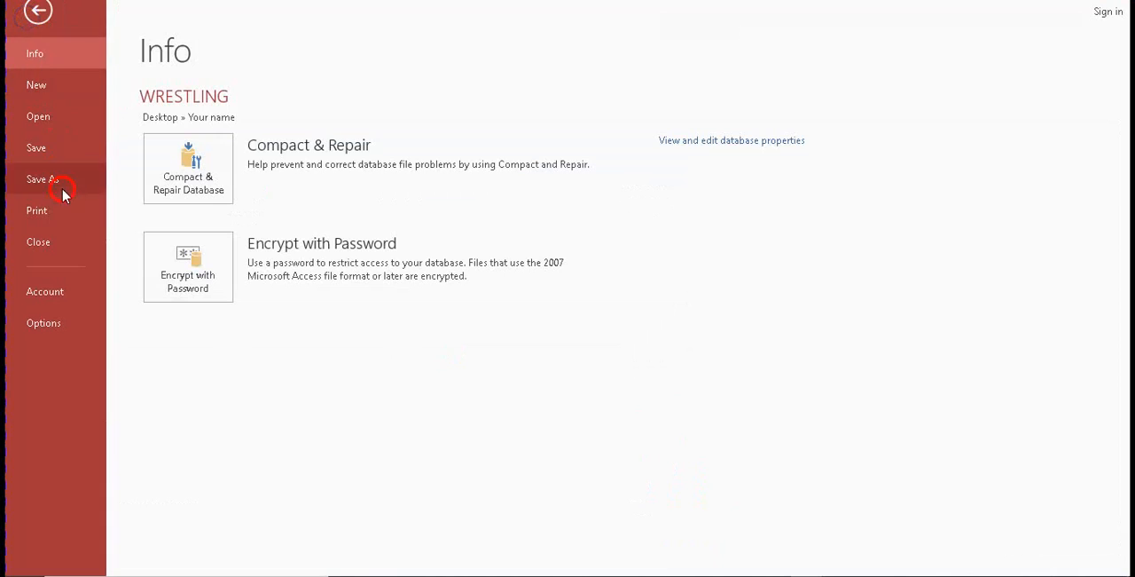
{"action": "left_click", "coordinate": [41, 211]}
{"action": "left_click", "coordinate": [253, 252]}
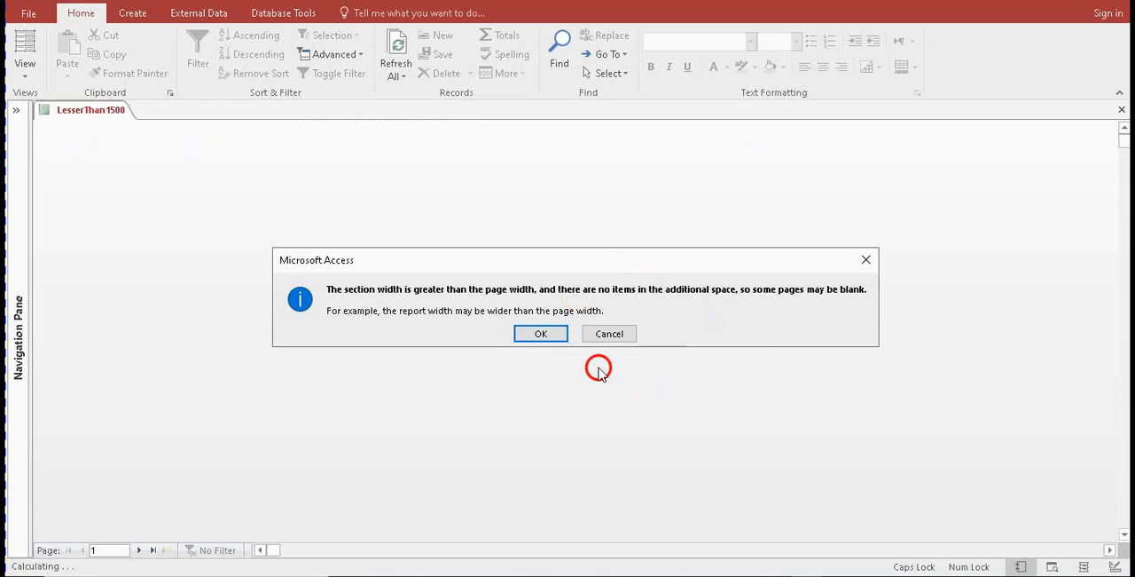
{"action": "left_click", "coordinate": [563, 334]}
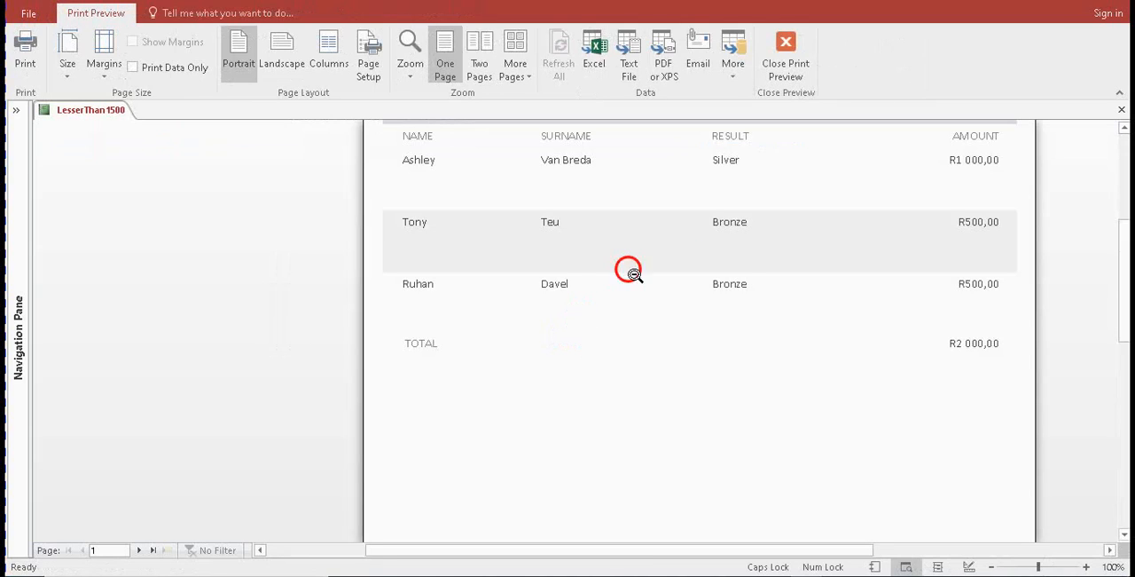
{"action": "left_click_drag", "start_coordinate": [1121, 299], "coordinate": [1116, 453]}
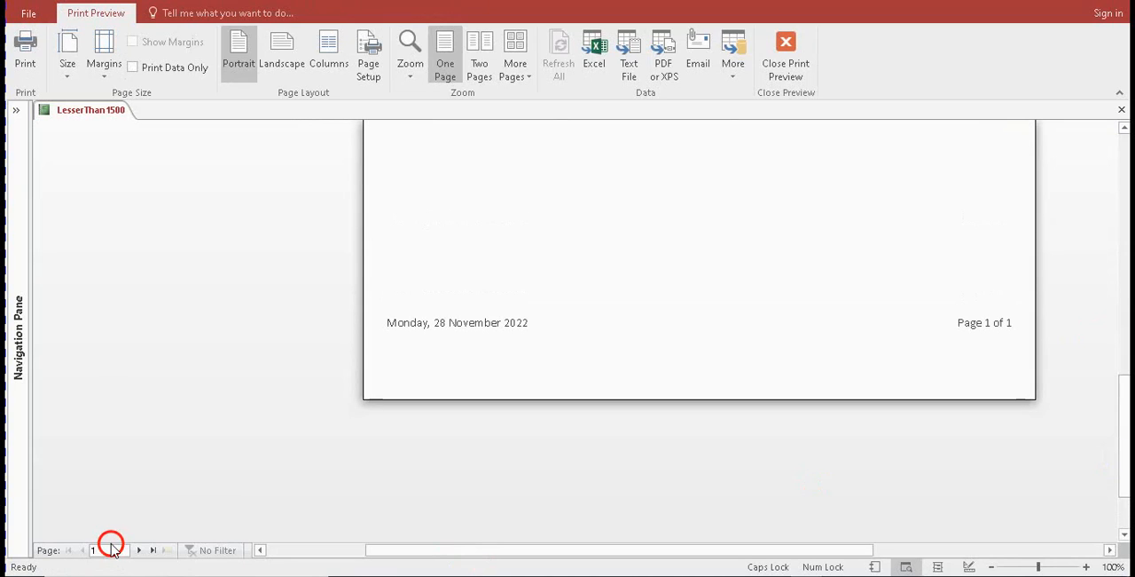
{"action": "left_click", "coordinate": [138, 551]}
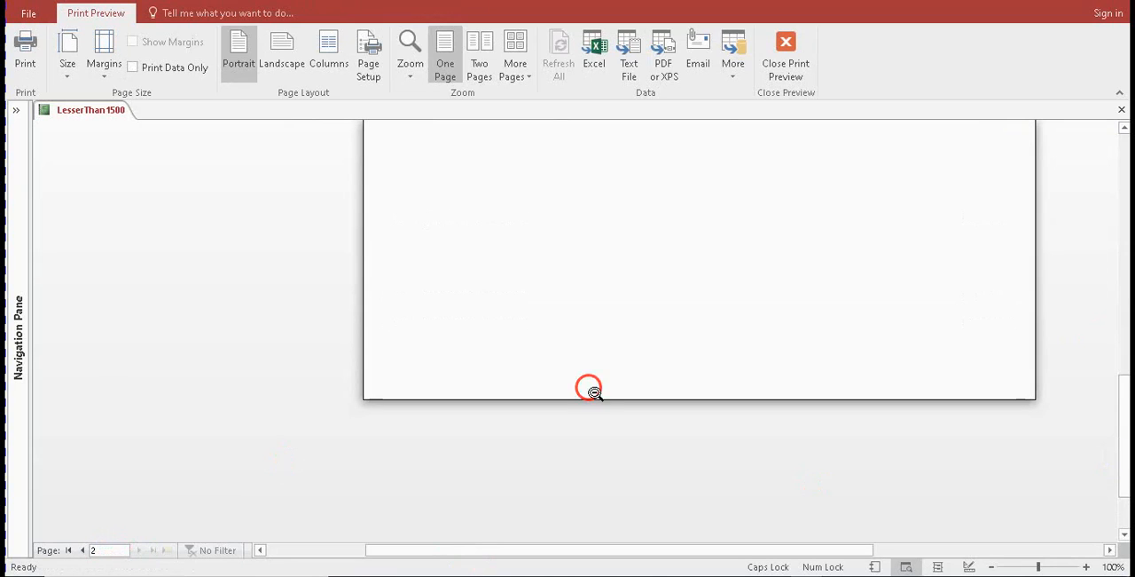
{"action": "left_click_drag", "start_coordinate": [1125, 405], "coordinate": [1114, 252]}
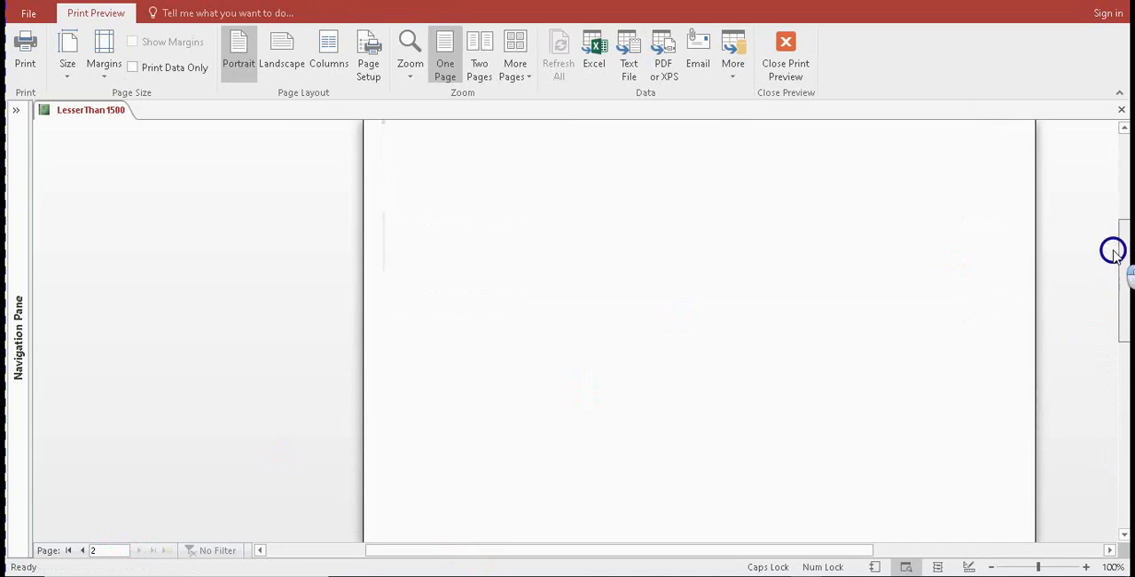
{"action": "left_click", "coordinate": [787, 51]}
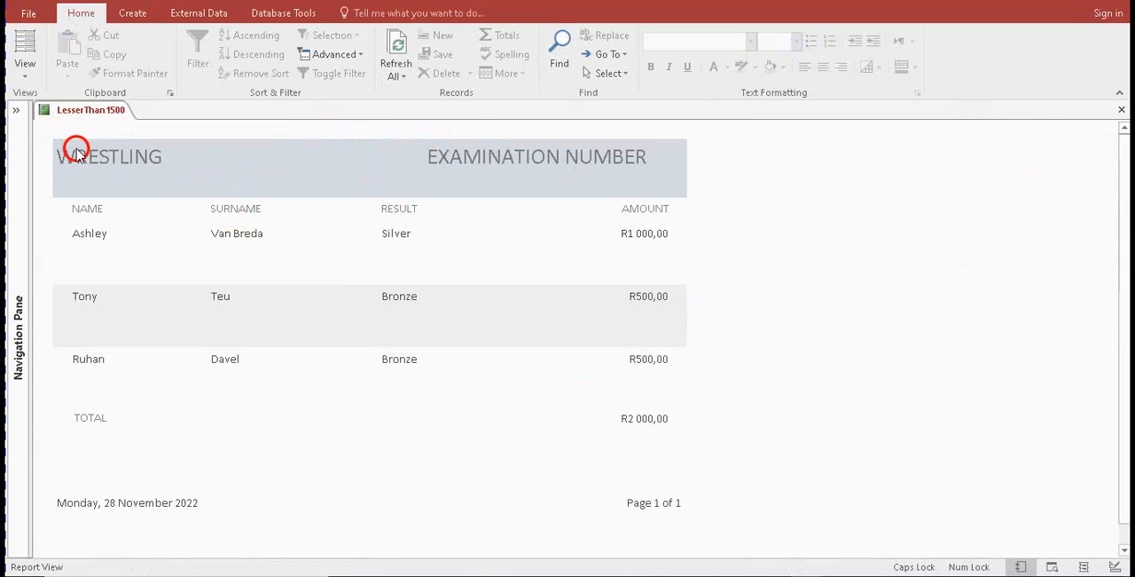
Review the section layout in Design View and the whole finished report in Report View
{"action": "left_click", "coordinate": [24, 73]}
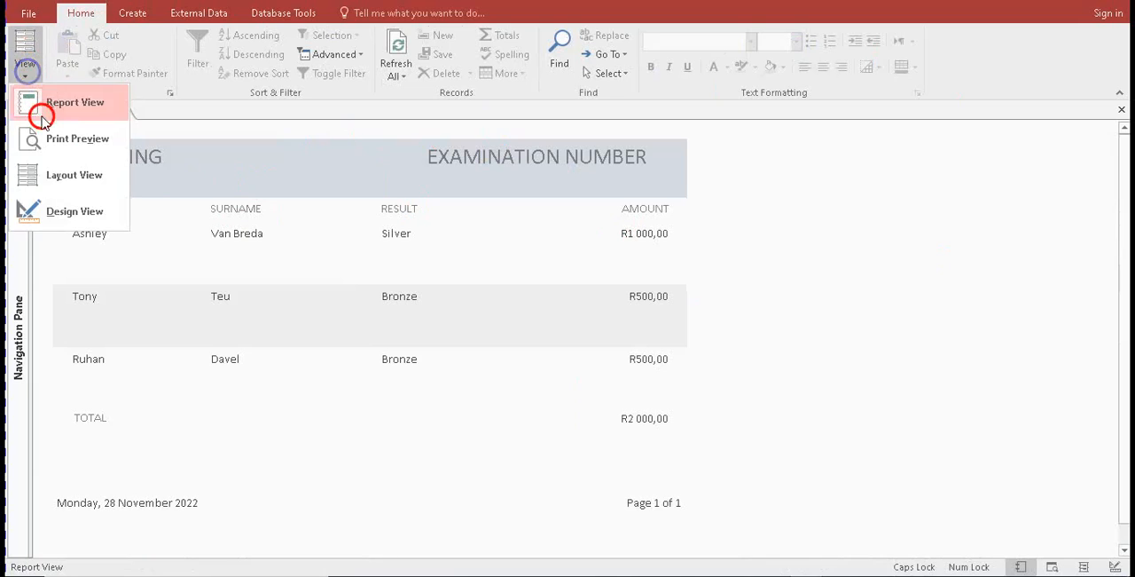
{"action": "left_click", "coordinate": [64, 210]}
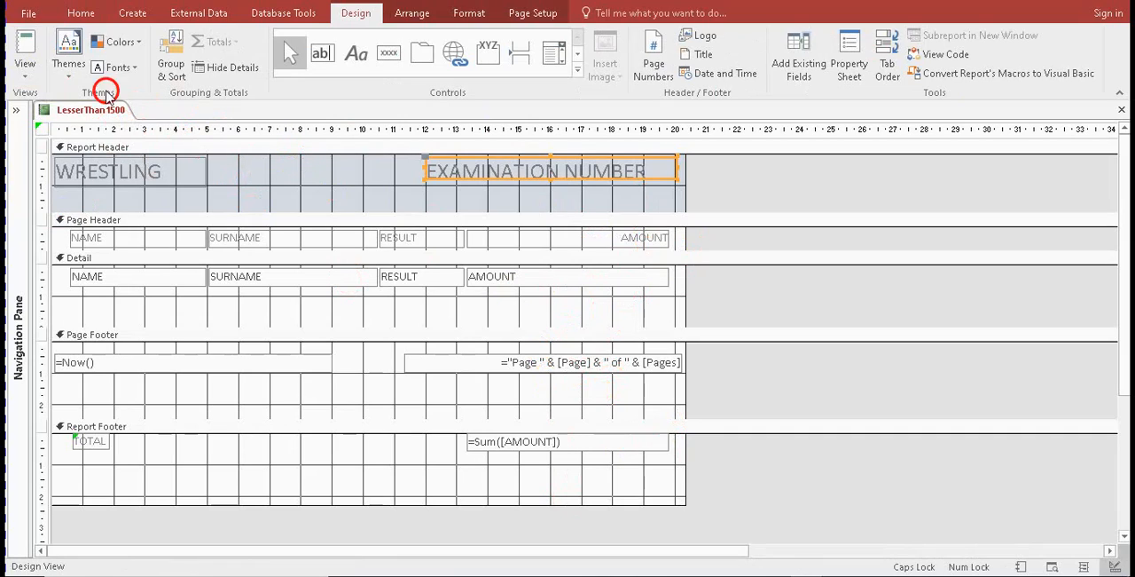
{"action": "left_click", "coordinate": [28, 80]}
{"action": "left_click", "coordinate": [62, 102]}
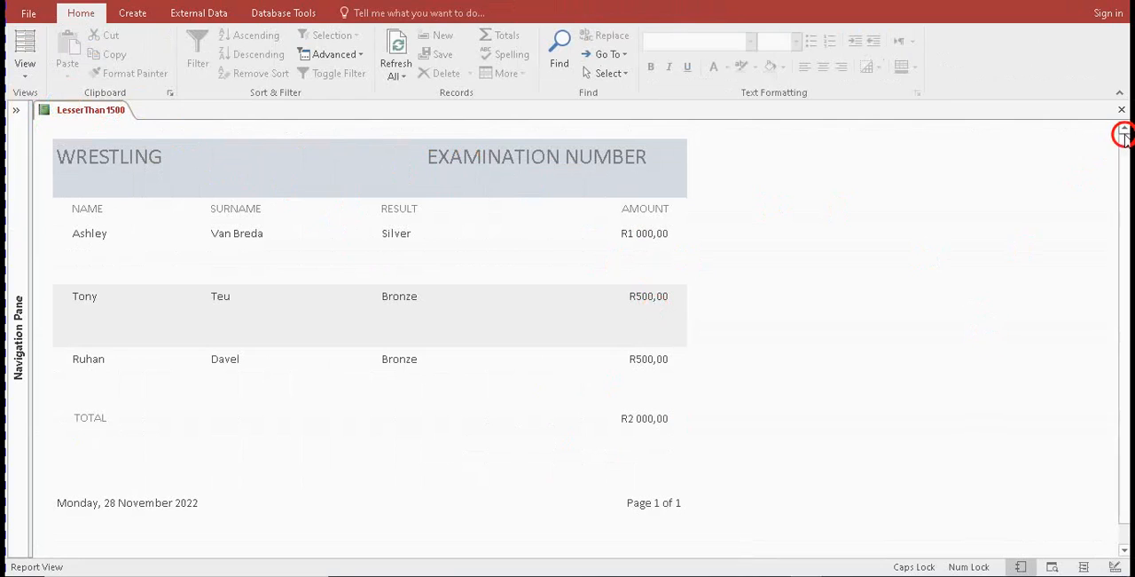
{"action": "scroll", "coordinate": [1124, 160], "scroll_direction": "down", "scroll_amount": 1}
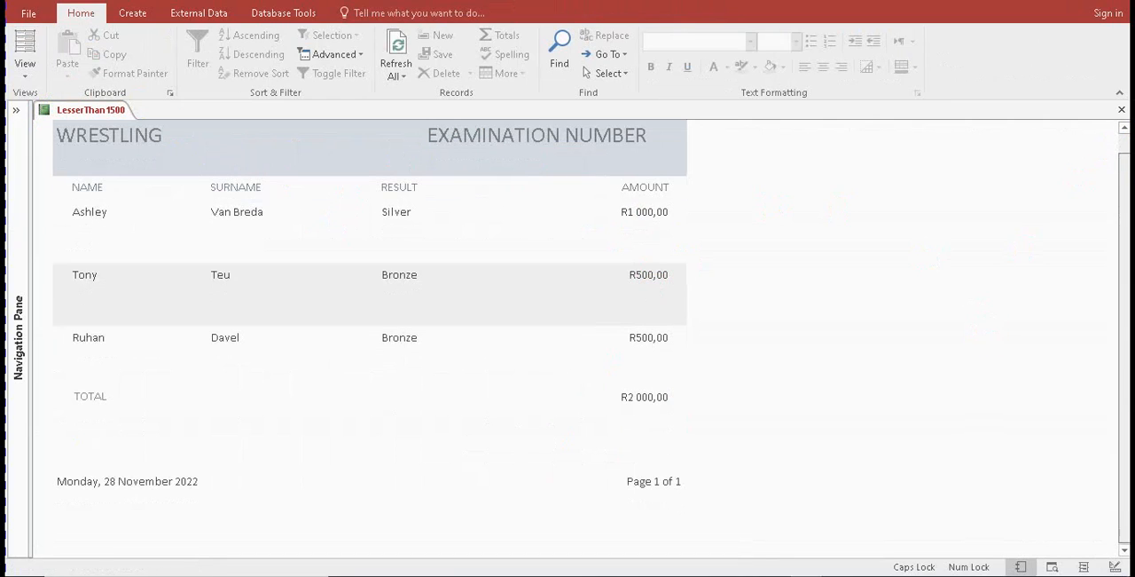
{"action": "left_click", "coordinate": [694, 311]}
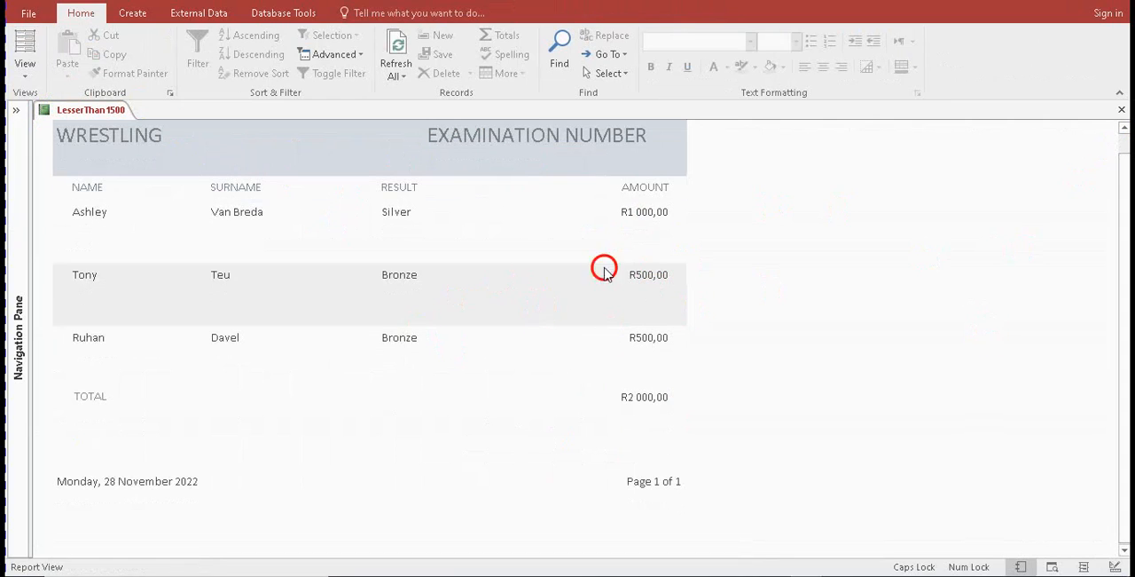